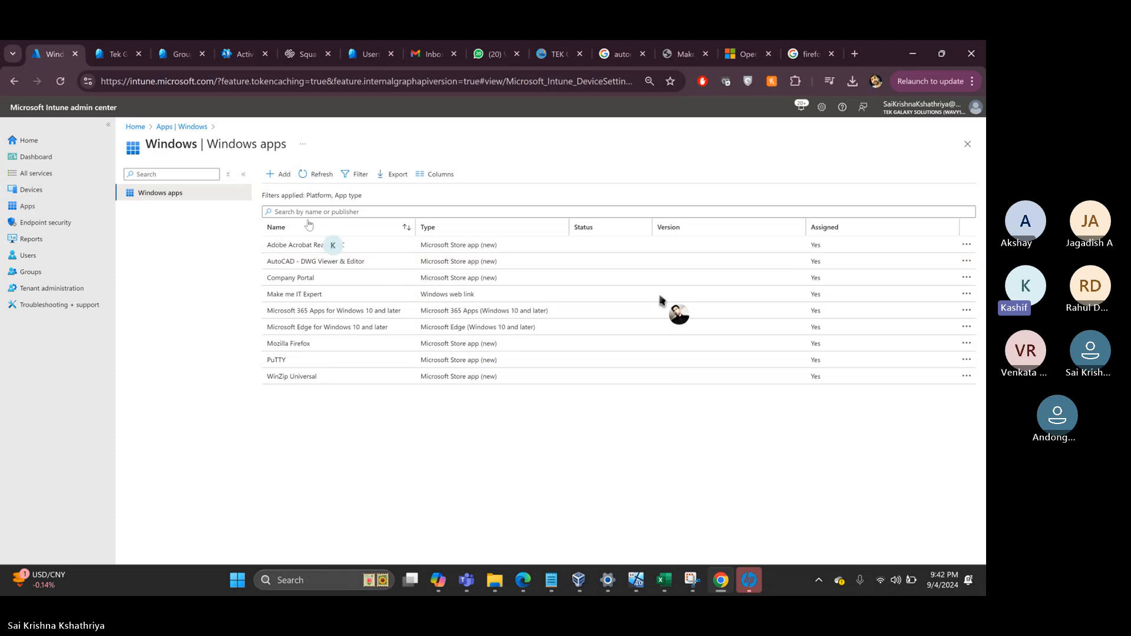
- Start adding a new Windows app and list the available app types
{"action": "left_click", "coordinate": [281, 175]}
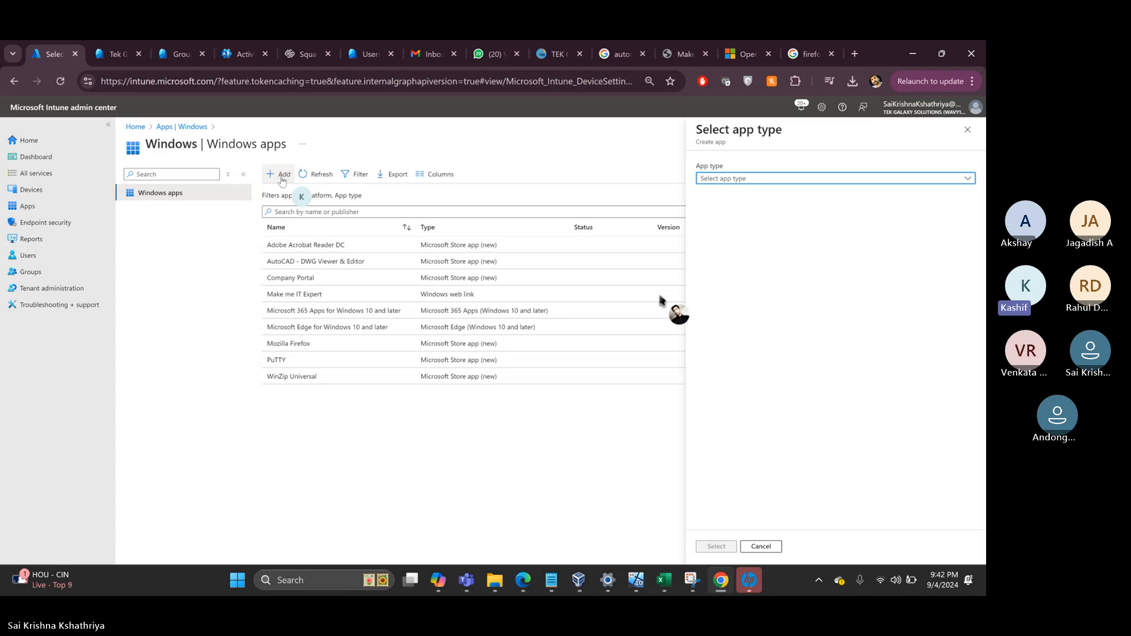
{"action": "left_click", "coordinate": [723, 179]}
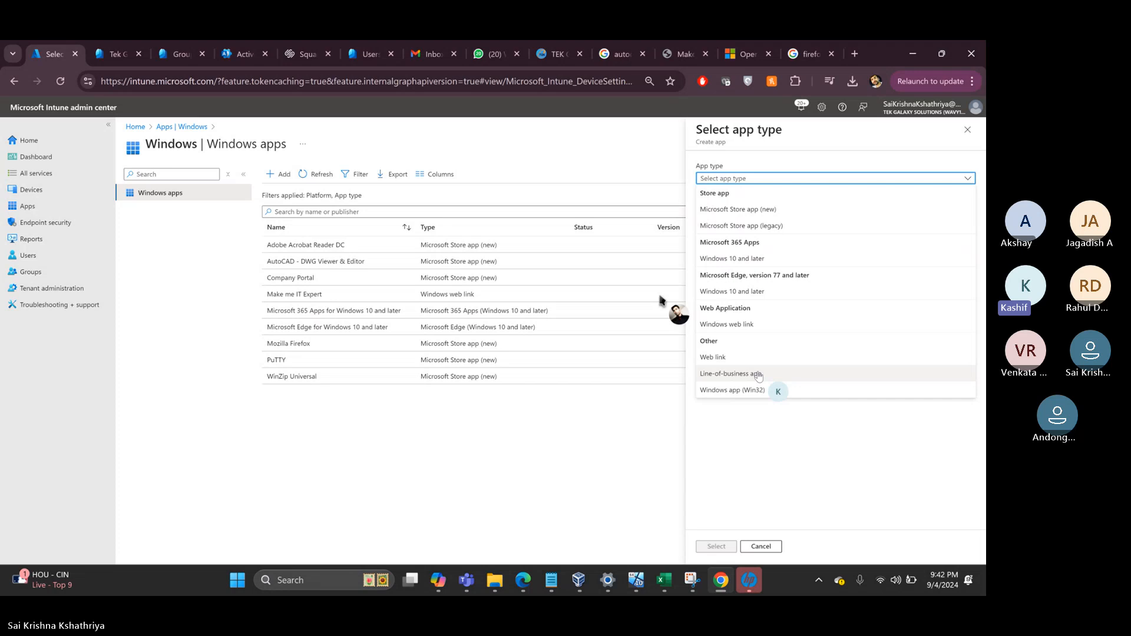
- Choose Line-of-business app as the app type, then open a new blank browser tab
{"action": "left_click", "coordinate": [785, 377]}
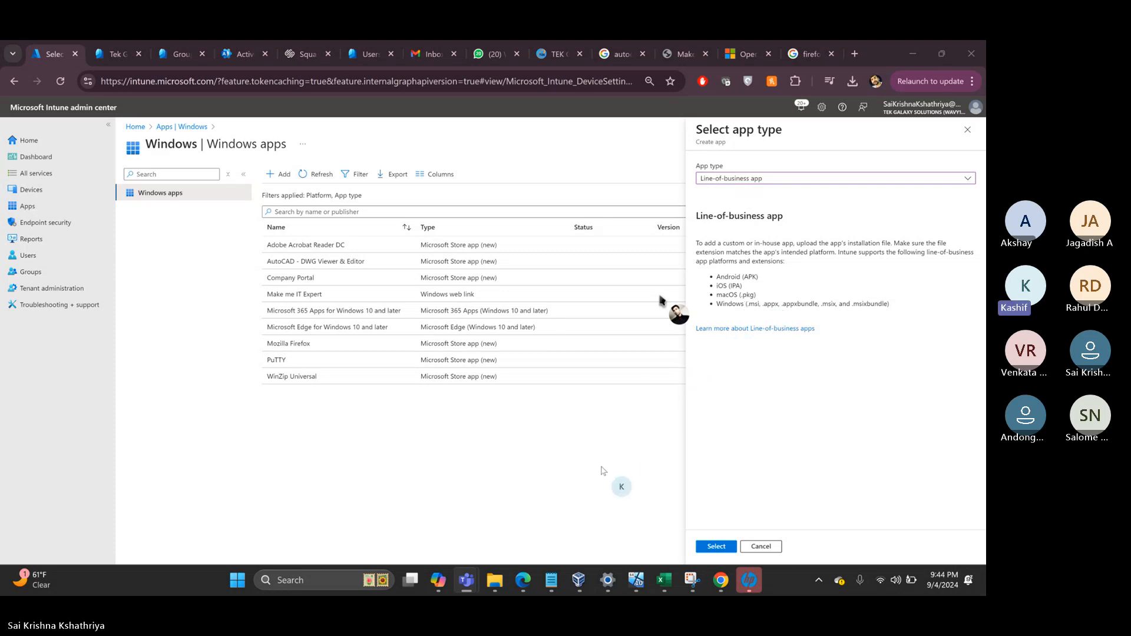
{"action": "mouse_move", "coordinate": [719, 581]}
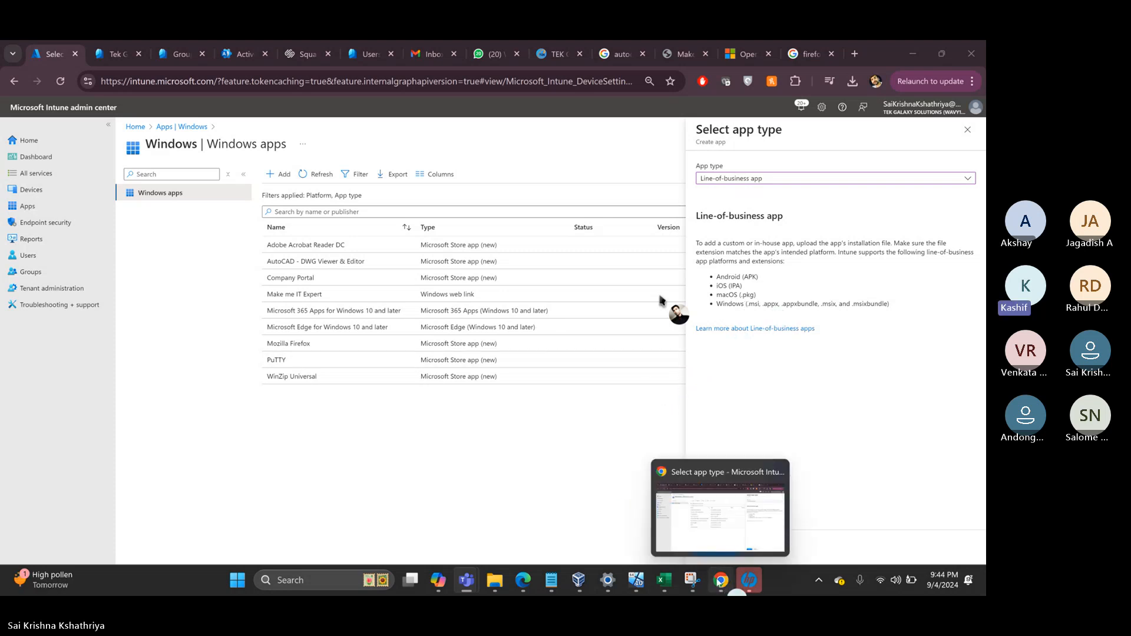
{"action": "left_click", "coordinate": [720, 516]}
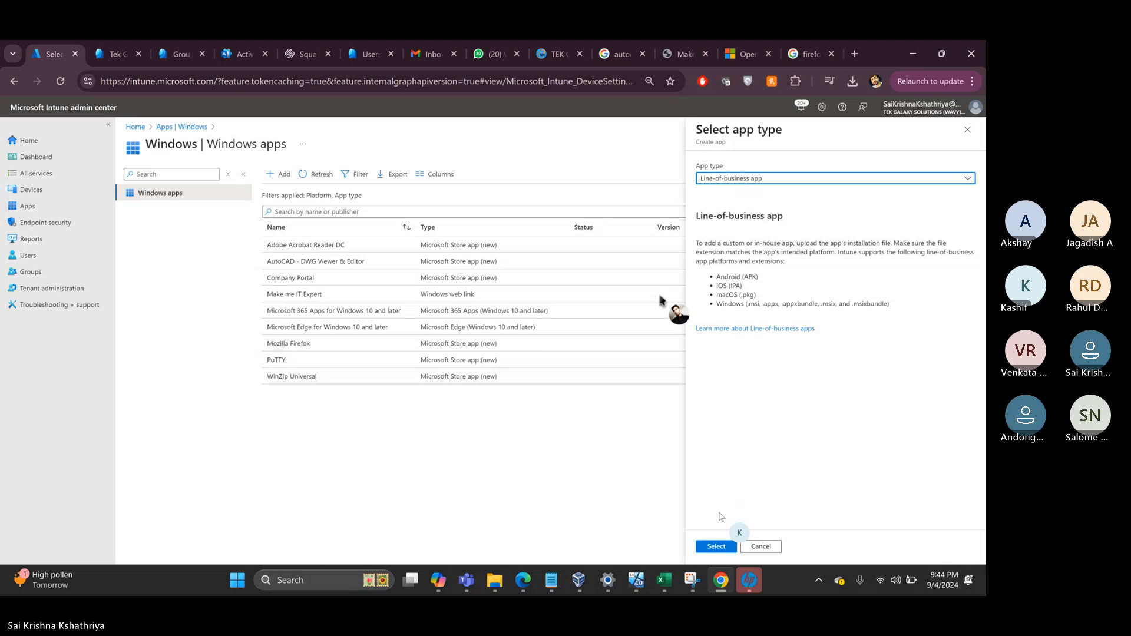
{"action": "left_click", "coordinate": [854, 55]}
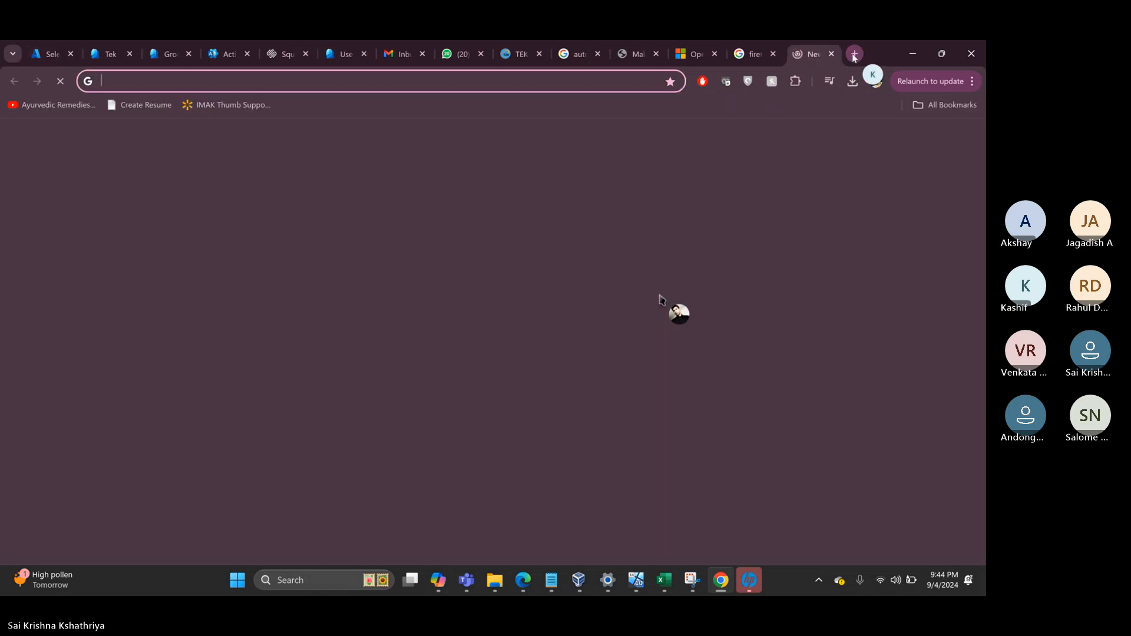
{"action": "left_click", "coordinate": [430, 83]}
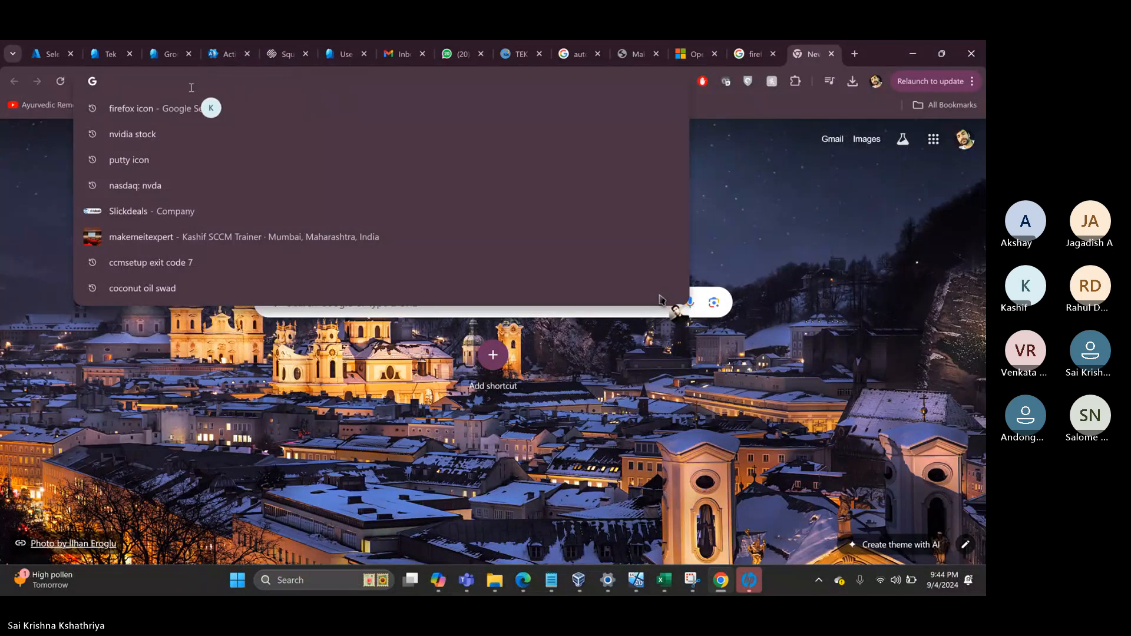
{"action": "type", "text": "wwww"}
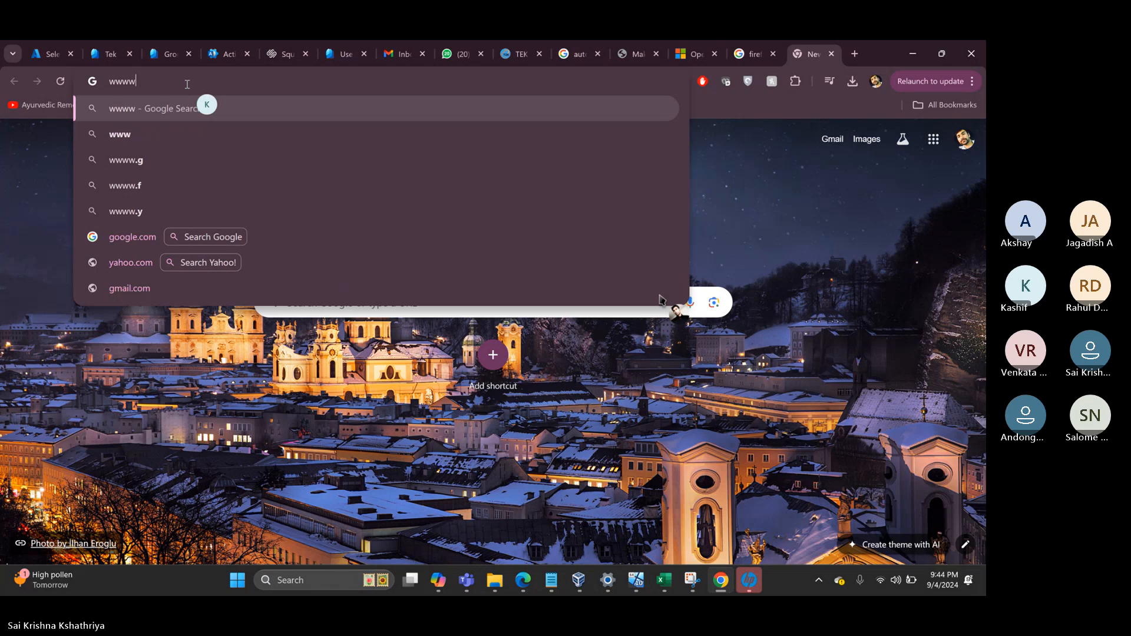
{"action": "key", "text": "BackSpace"}
{"action": "type", "text": ".google.com"}
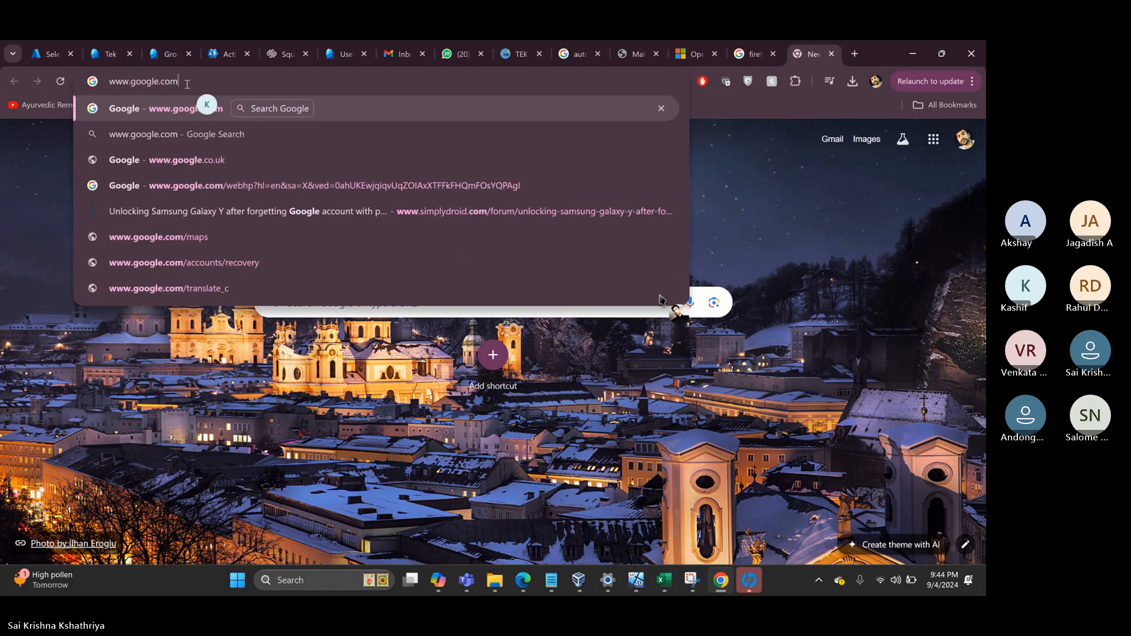
{"action": "key", "text": "Return"}
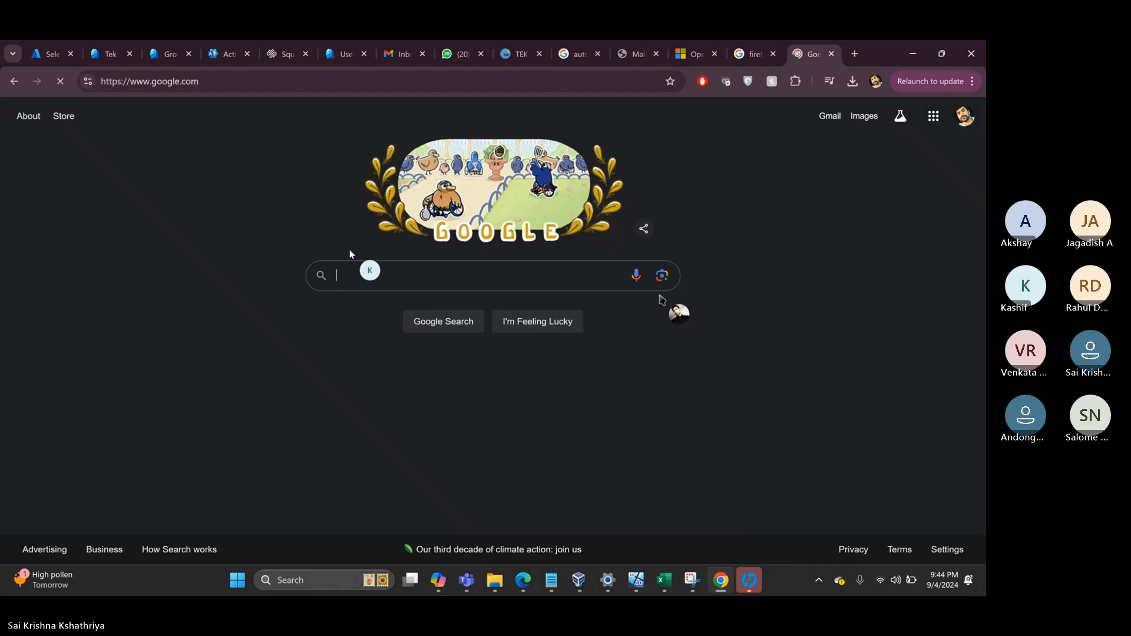
{"action": "left_click", "coordinate": [370, 275]}
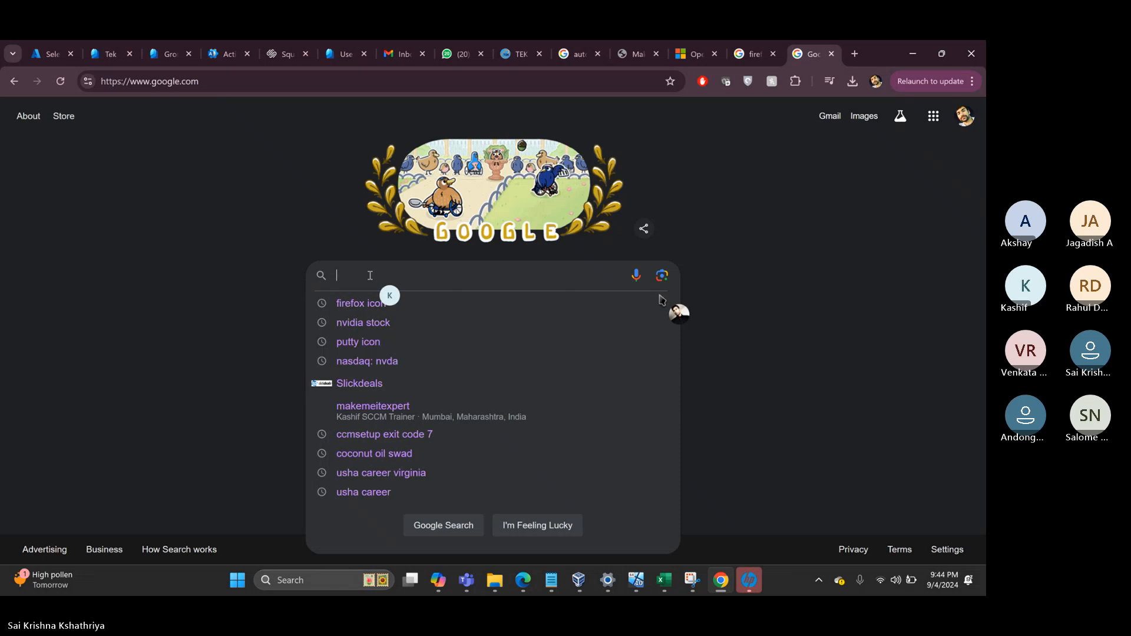
{"action": "type", "text": "do"}
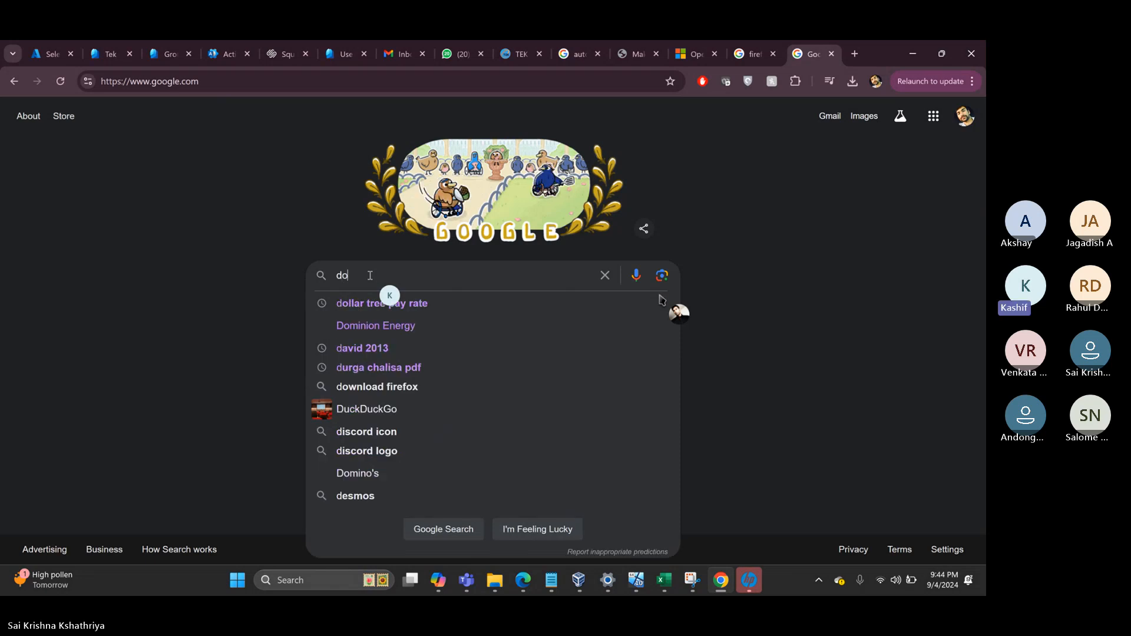
{"action": "type", "text": "wnload 7"}
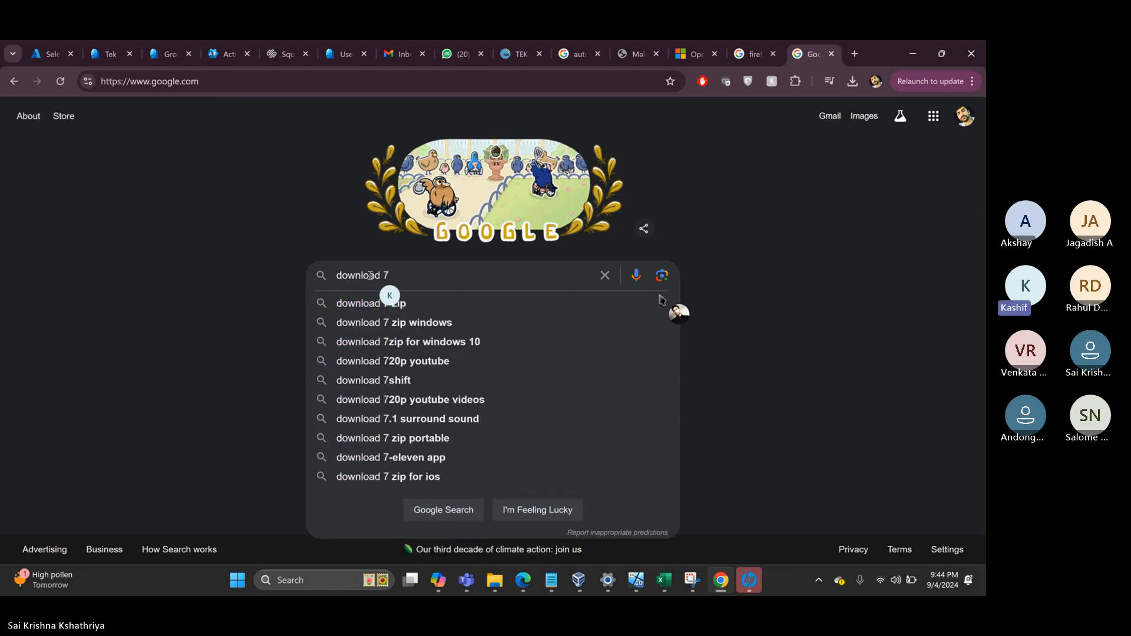
{"action": "type", "text": "zip"}
{"action": "key", "text": "Return"}
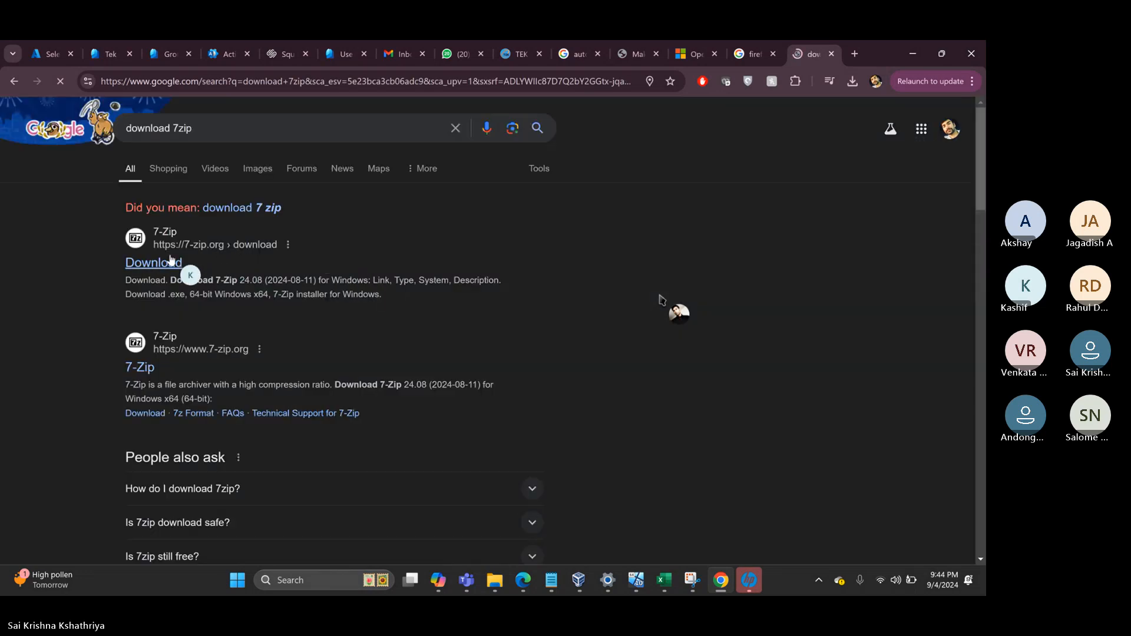
- On the 7-Zip download page, download the 64-bit Windows x64 .msi installer
{"action": "left_click", "coordinate": [155, 269]}
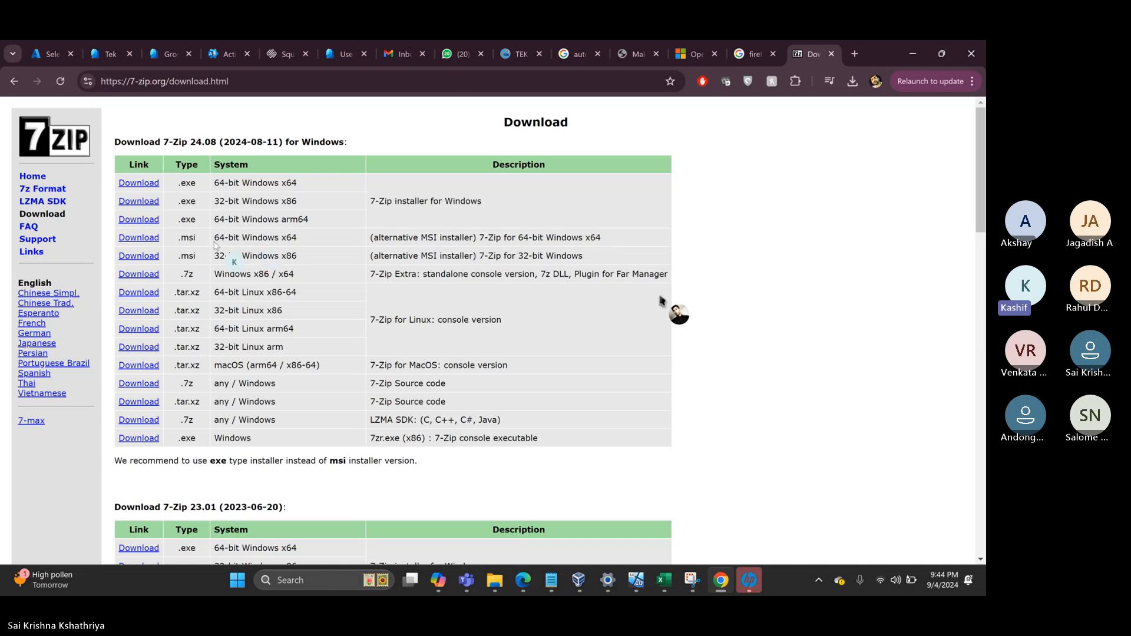
{"action": "left_click_drag", "start_coordinate": [178, 238], "coordinate": [203, 246]}
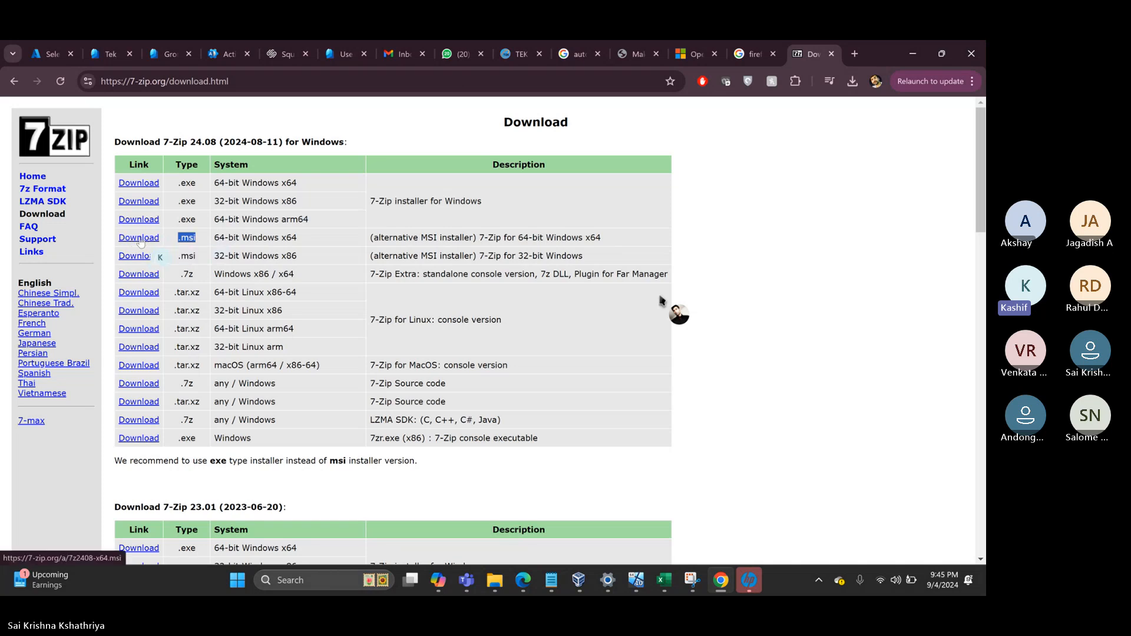
{"action": "left_click", "coordinate": [139, 239]}
{"action": "left_click", "coordinate": [320, 80]}
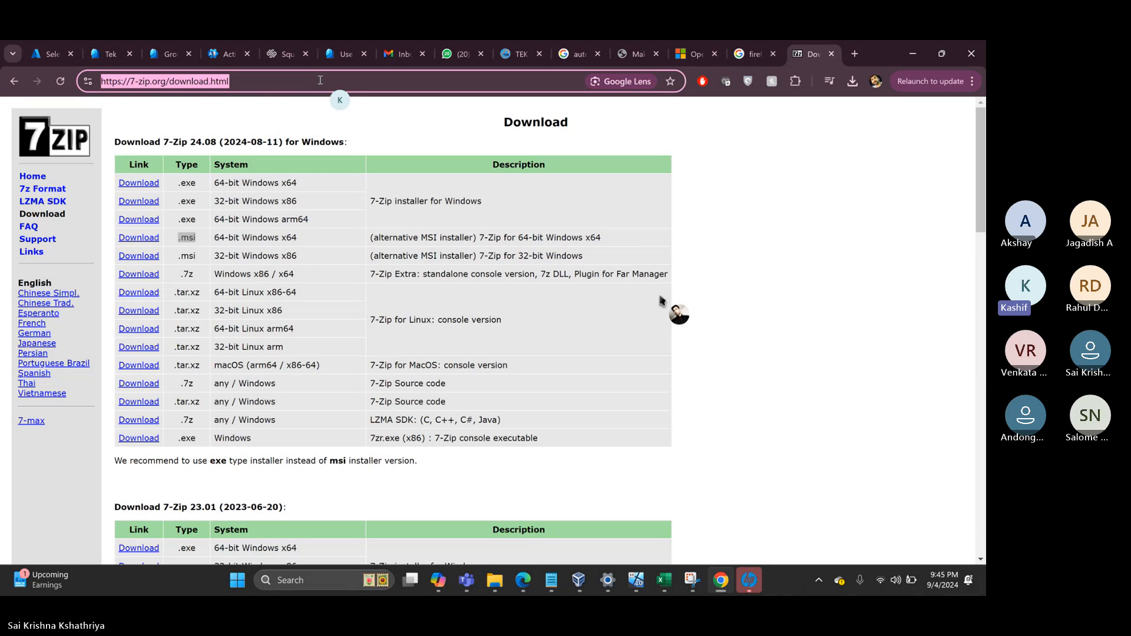
- Search 'download mremoteng' and download the Stable v1.76.20 MSI installer from its download page
{"action": "type", "text": "download "}
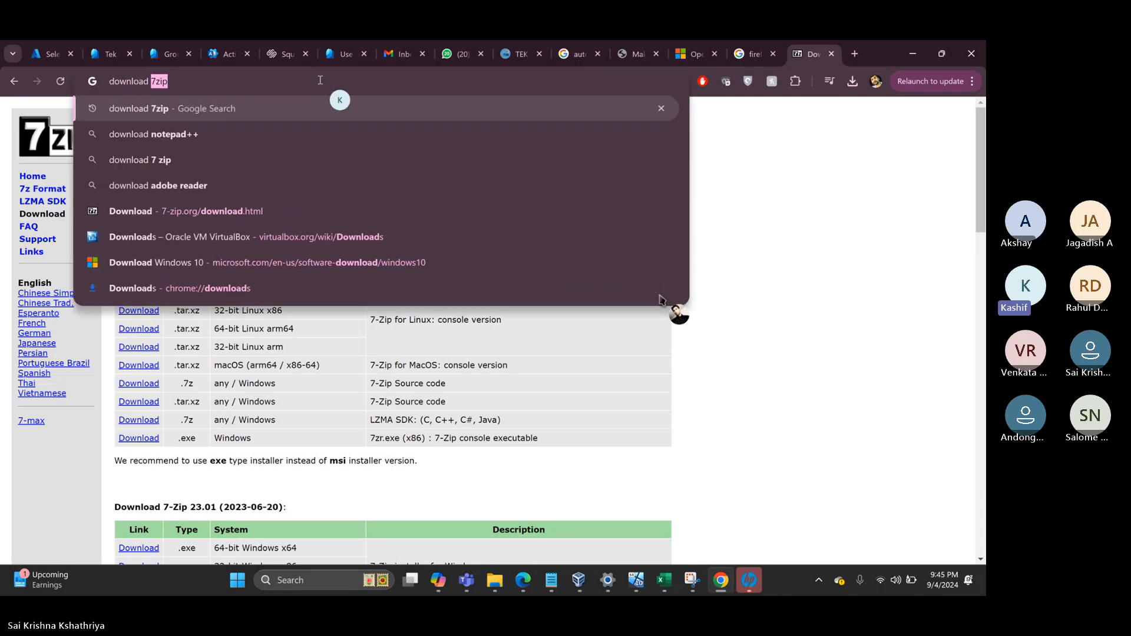
{"action": "type", "text": "mrem"}
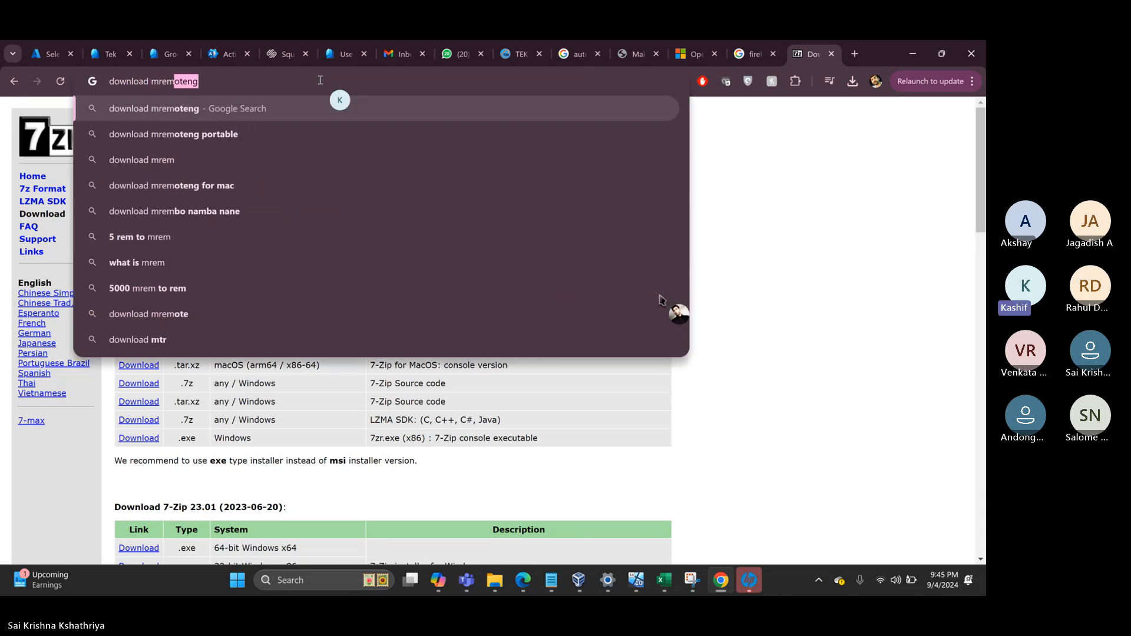
{"action": "type", "text": "oteng"}
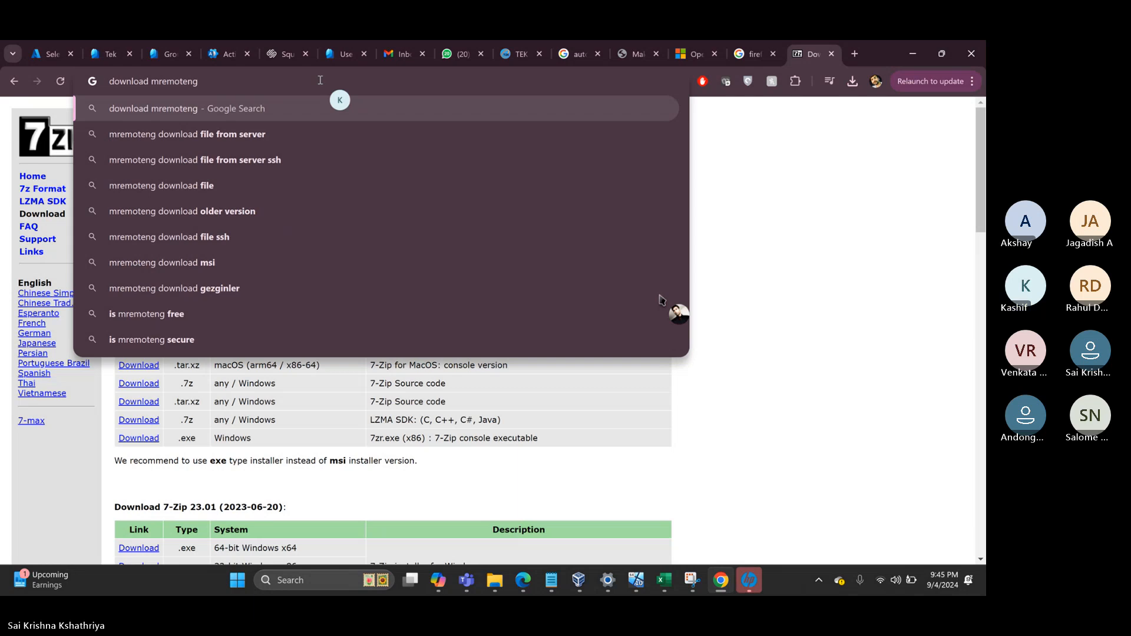
{"action": "key", "text": "Return"}
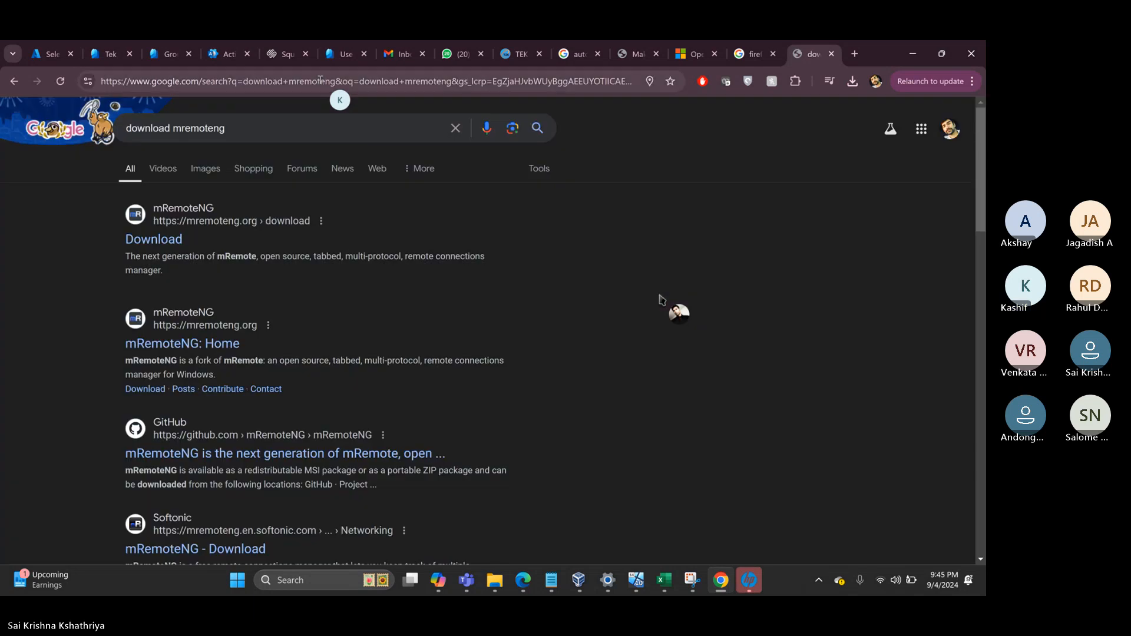
{"action": "left_click", "coordinate": [155, 239]}
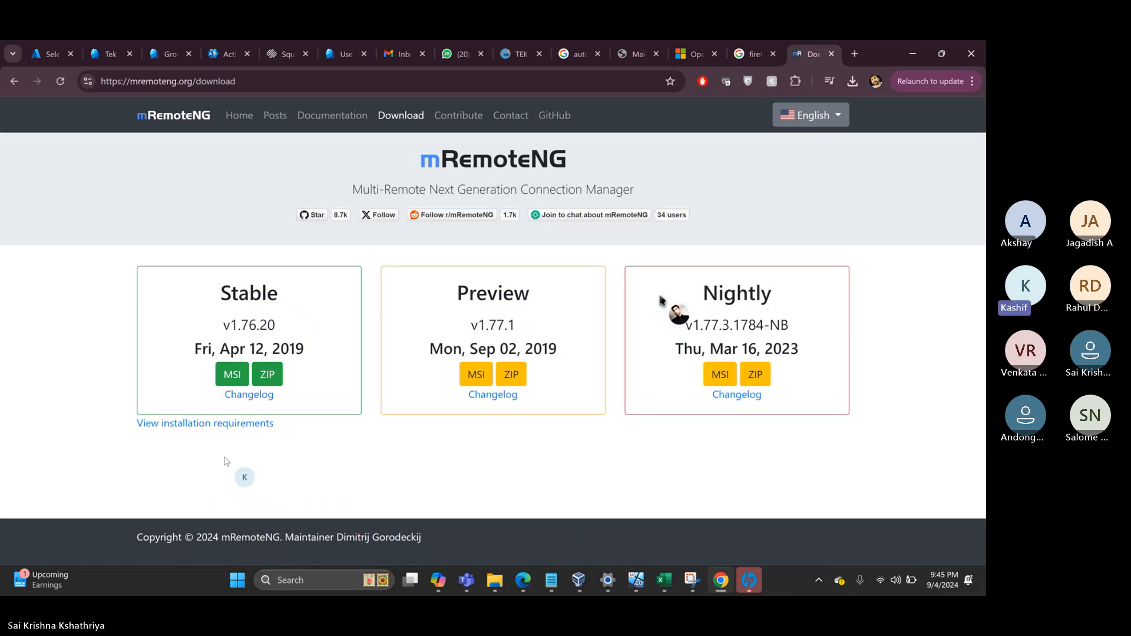
{"action": "left_click", "coordinate": [232, 376]}
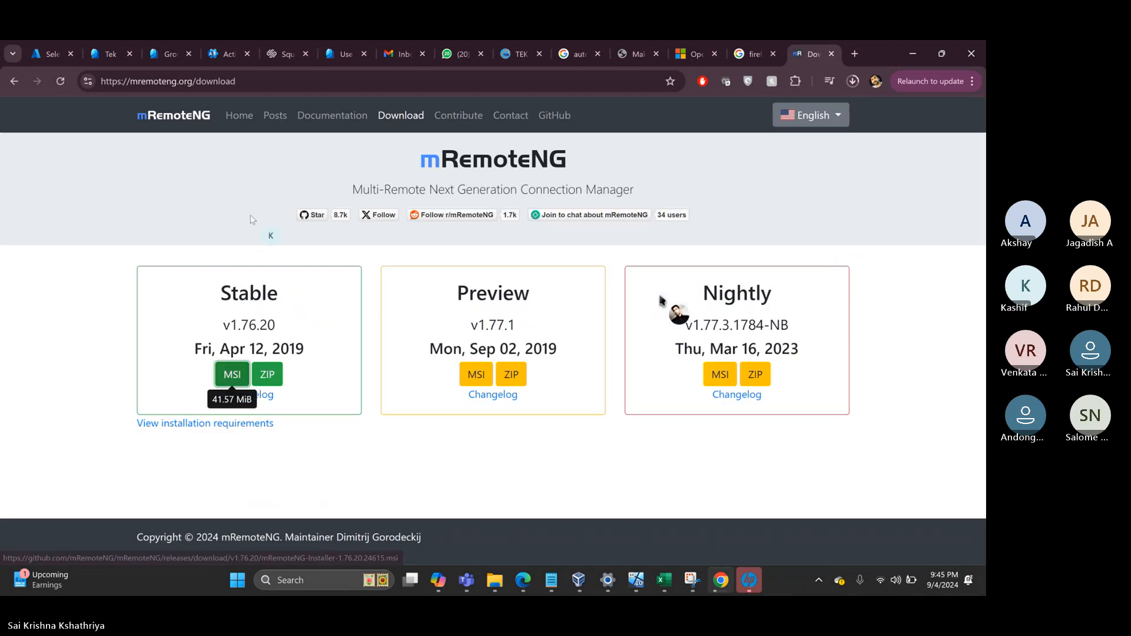
{"action": "left_click", "coordinate": [260, 82]}
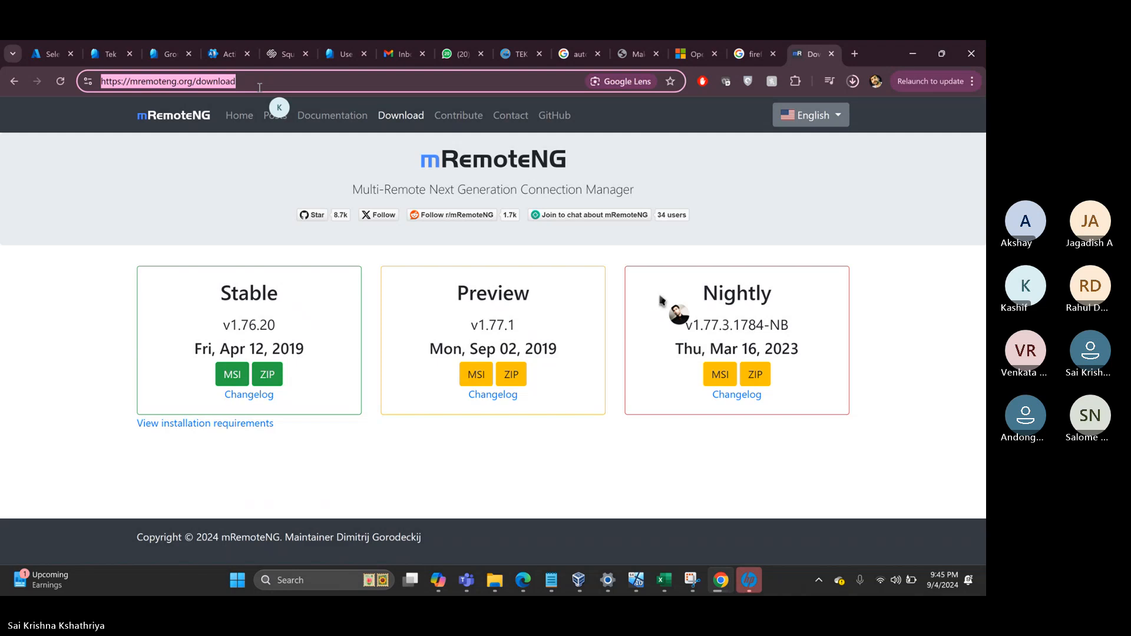
- Search 'download teams' and download Microsoft Teams for Windows
{"action": "type", "text": "downlo"}
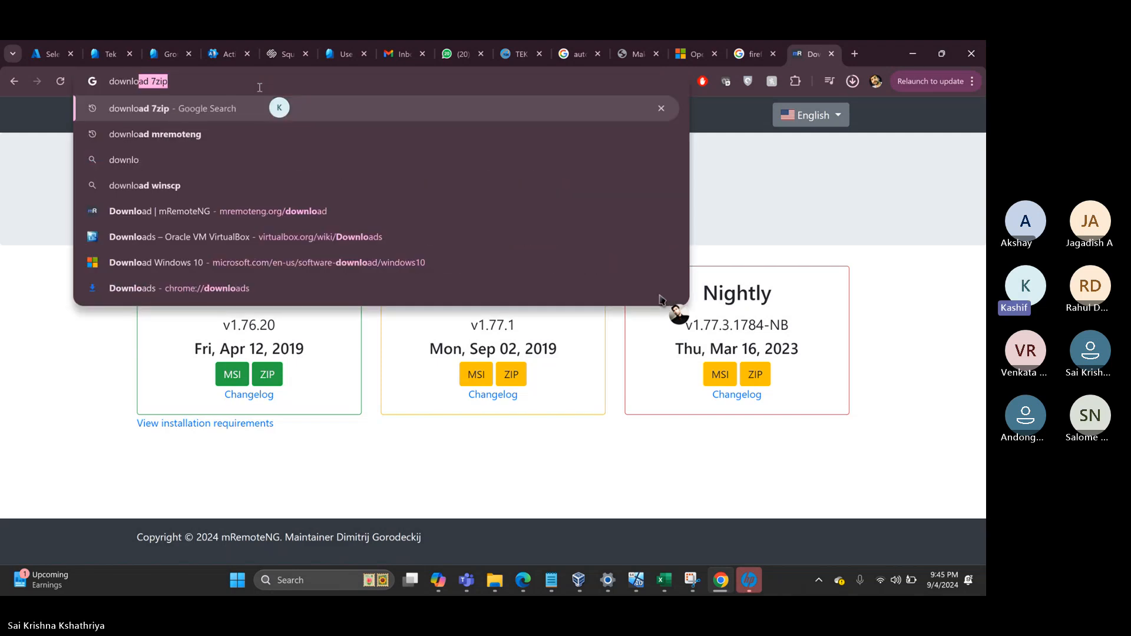
{"action": "type", "text": "ad teams"}
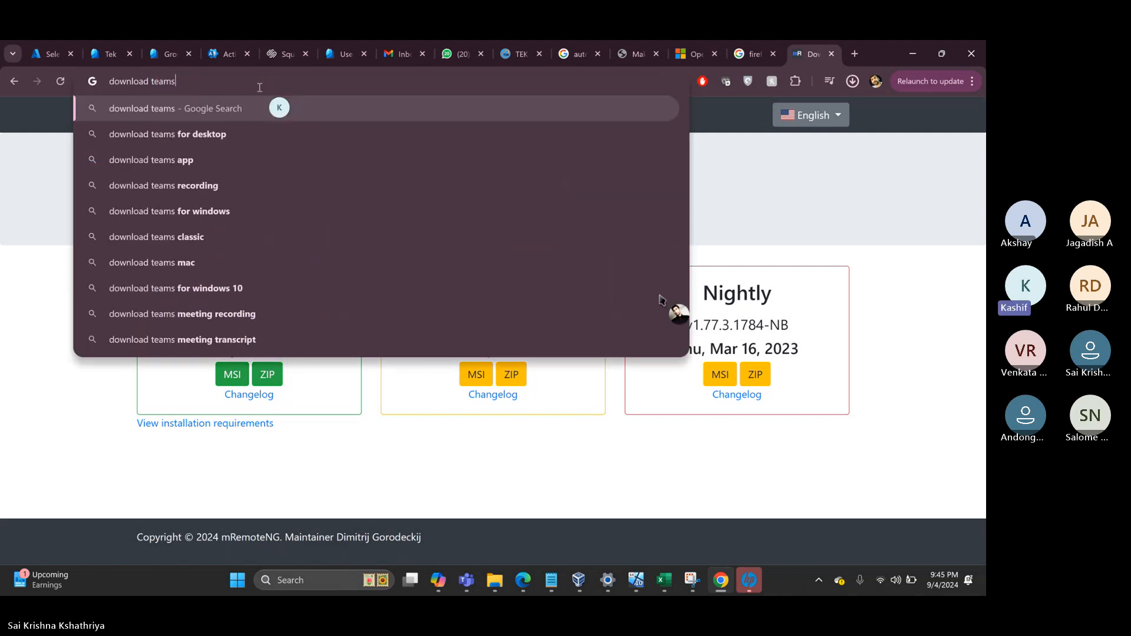
{"action": "key", "text": "Return"}
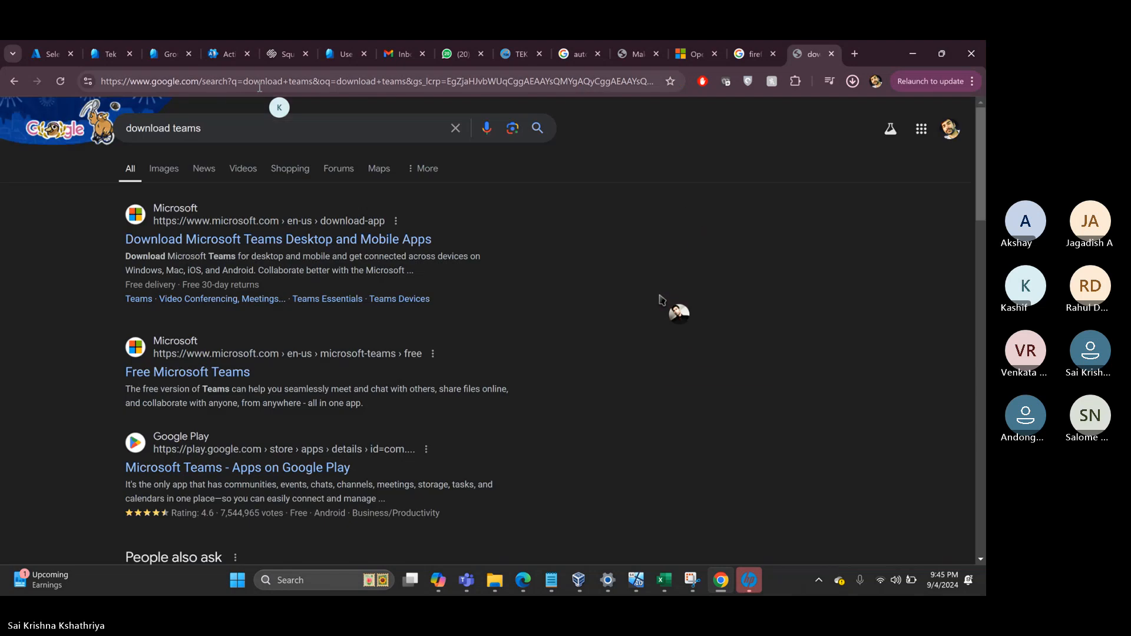
{"action": "left_click", "coordinate": [192, 241]}
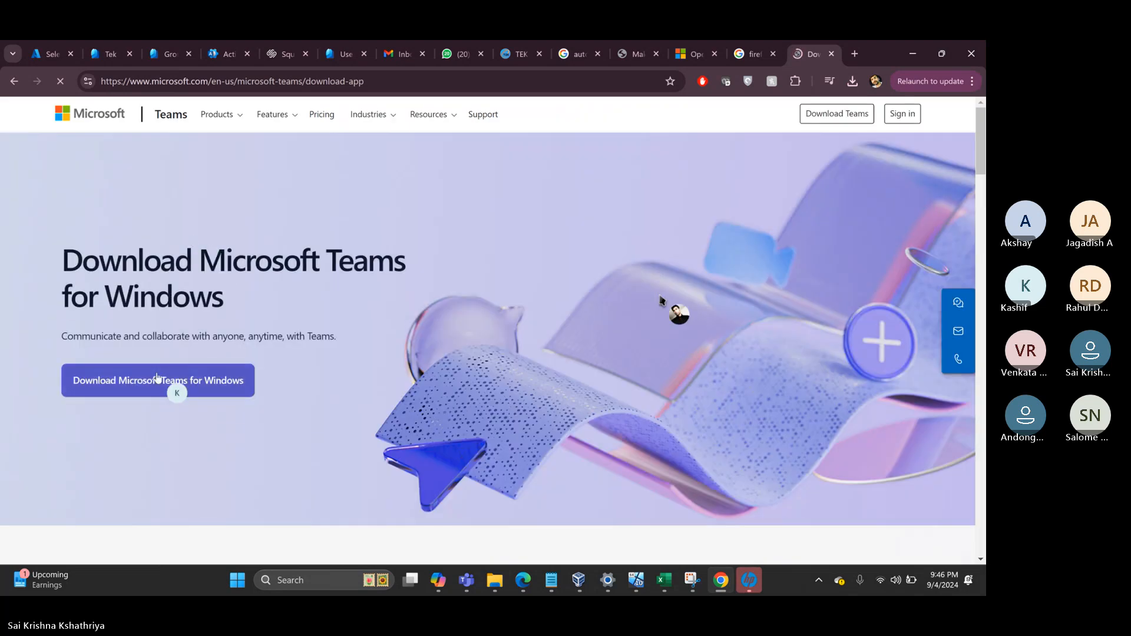
{"action": "left_click", "coordinate": [108, 384]}
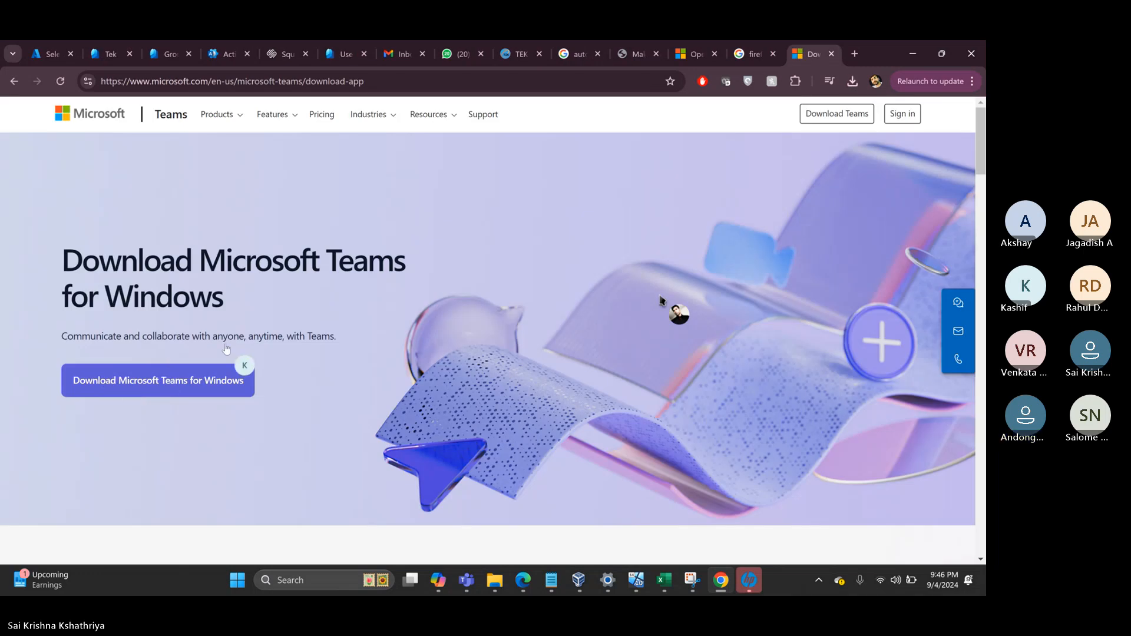
- Confirm in the downloads list that MSTeamsSetup.exe (1,416 KB) has finished
{"action": "scroll", "coordinate": [252, 322], "scroll_direction": "down", "scroll_amount": 4}
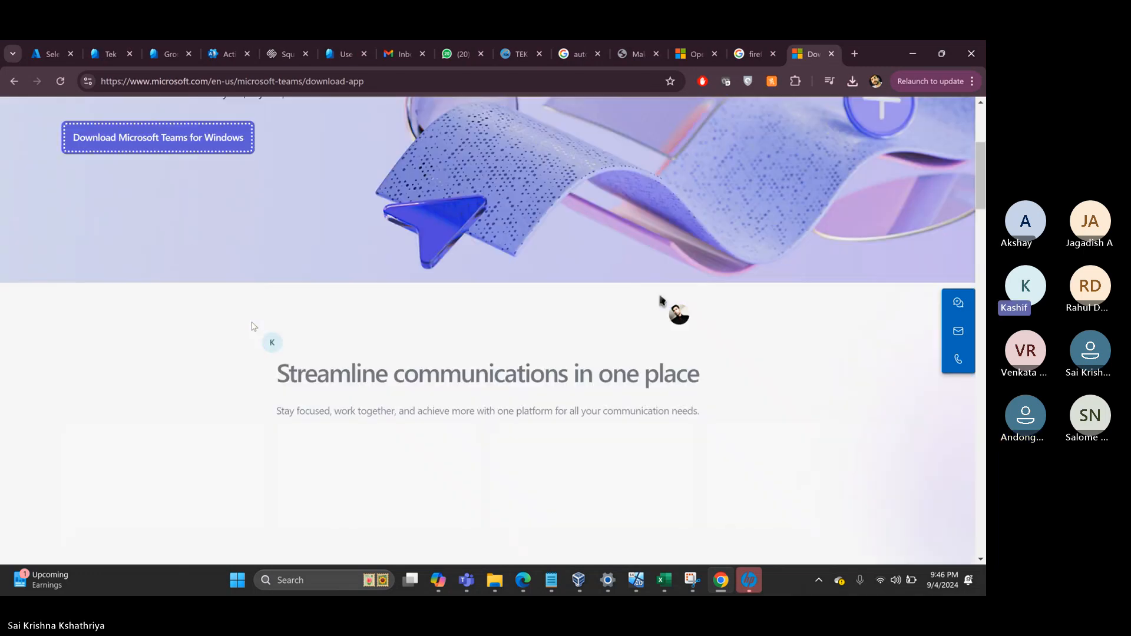
{"action": "scroll", "coordinate": [266, 330], "scroll_direction": "down", "scroll_amount": 5}
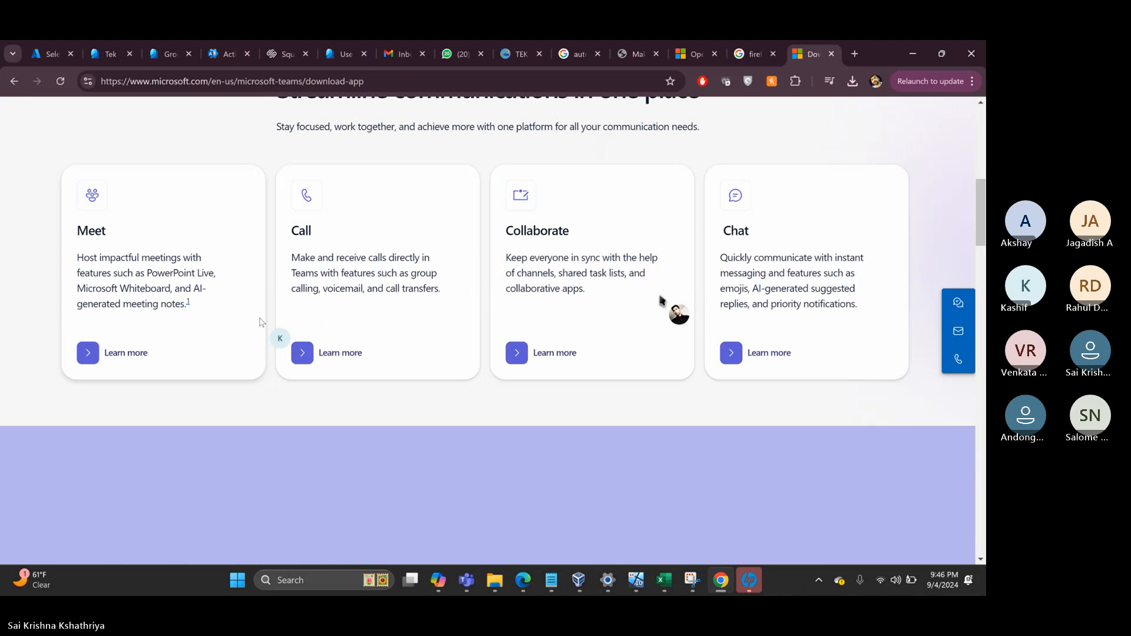
{"action": "scroll", "coordinate": [264, 321], "scroll_direction": "up", "scroll_amount": 3}
{"action": "scroll", "coordinate": [263, 319], "scroll_direction": "up", "scroll_amount": 6}
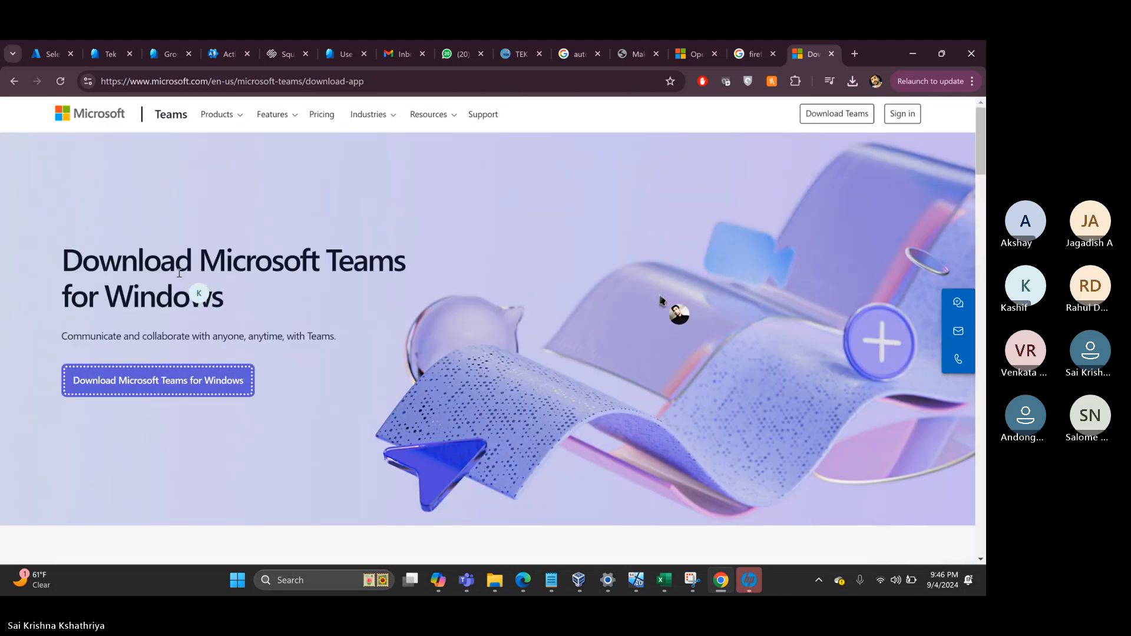
{"action": "left_click", "coordinate": [852, 81]}
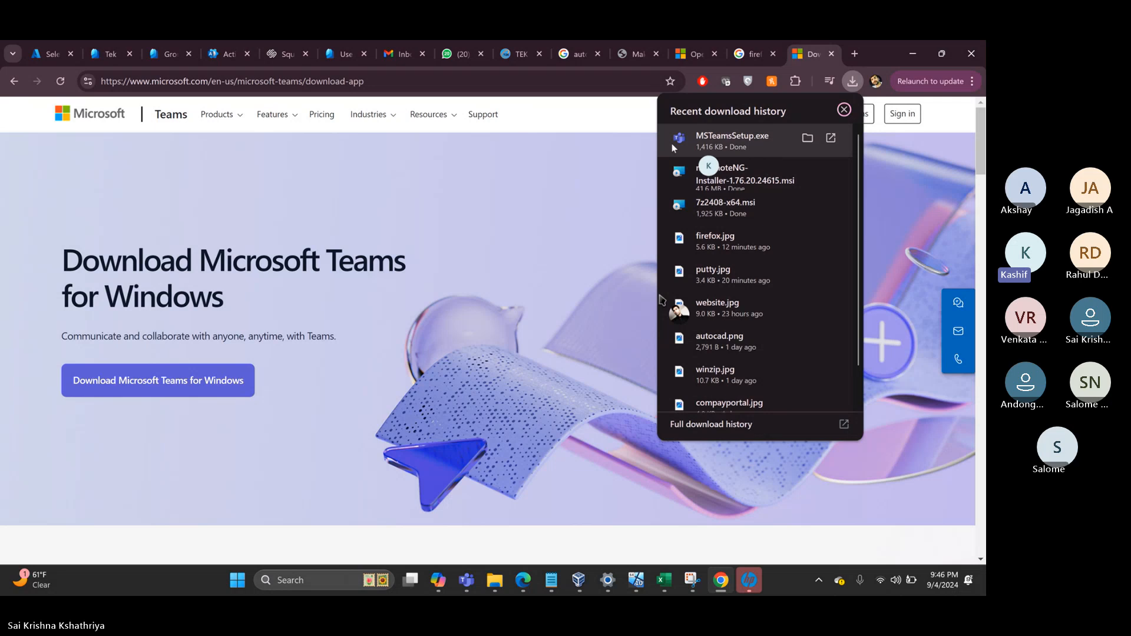
- Search Google for 'download teams for work msix'
{"action": "left_click", "coordinate": [381, 86]}
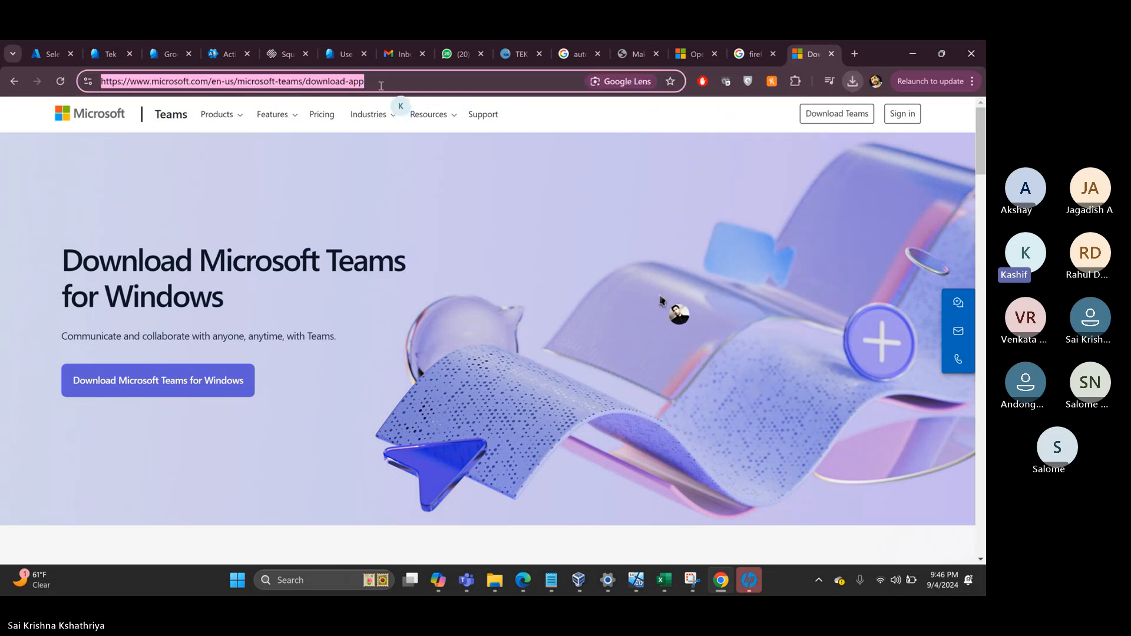
{"action": "type", "text": "down"}
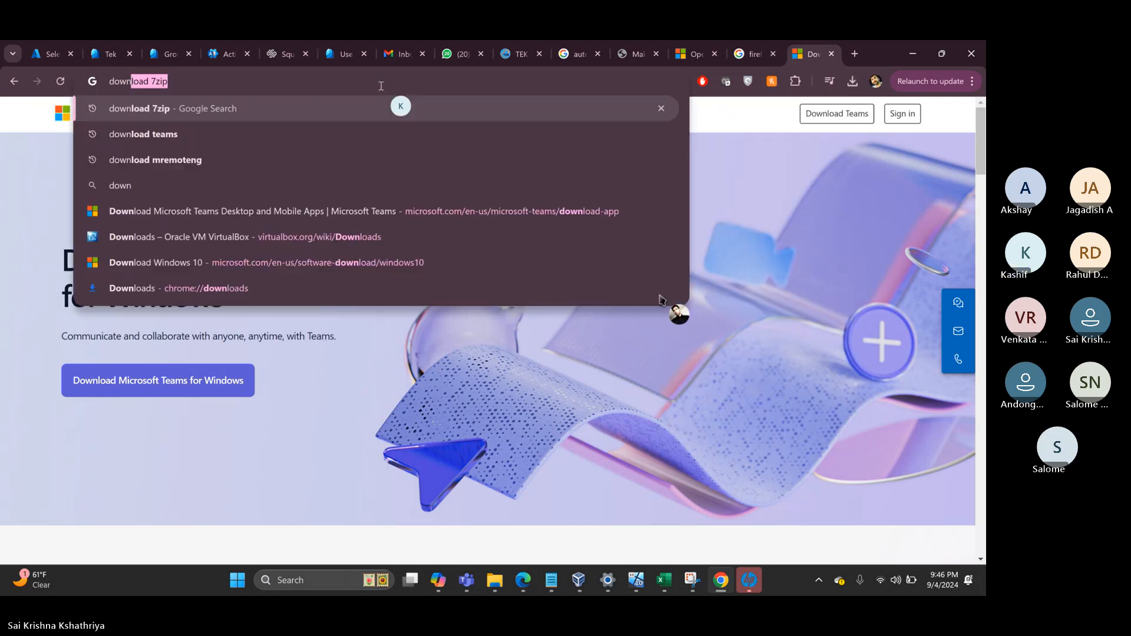
{"action": "type", "text": "load teams fo"}
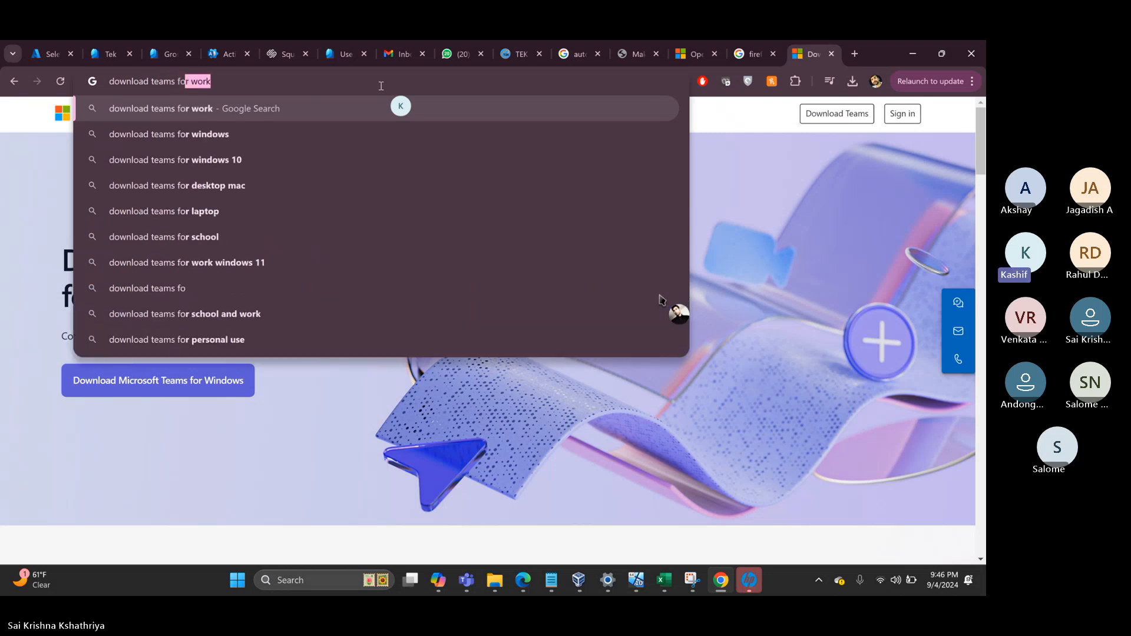
{"action": "key", "text": "Return"}
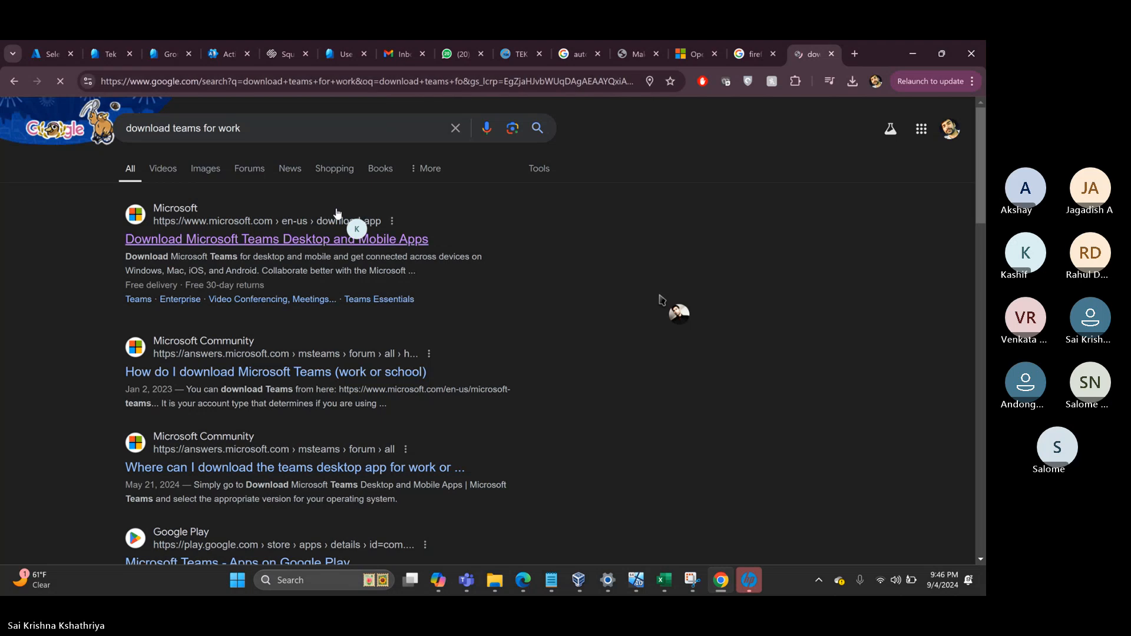
{"action": "left_click", "coordinate": [263, 128]}
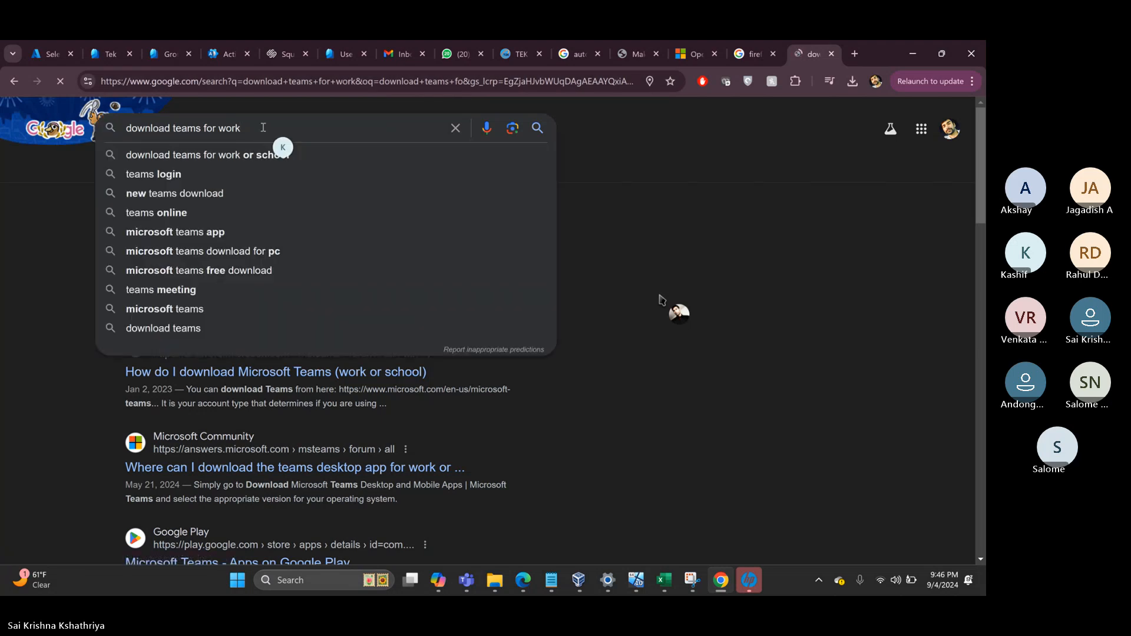
{"action": "type", "text": "msi"}
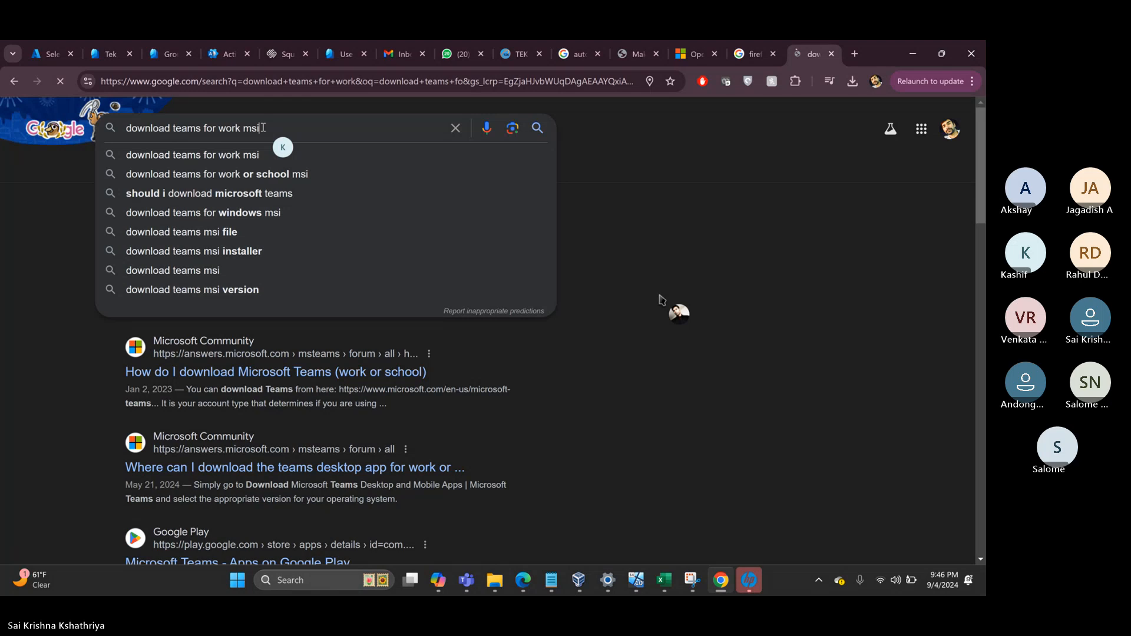
{"action": "type", "text": "x"}
{"action": "key", "text": "Return"}
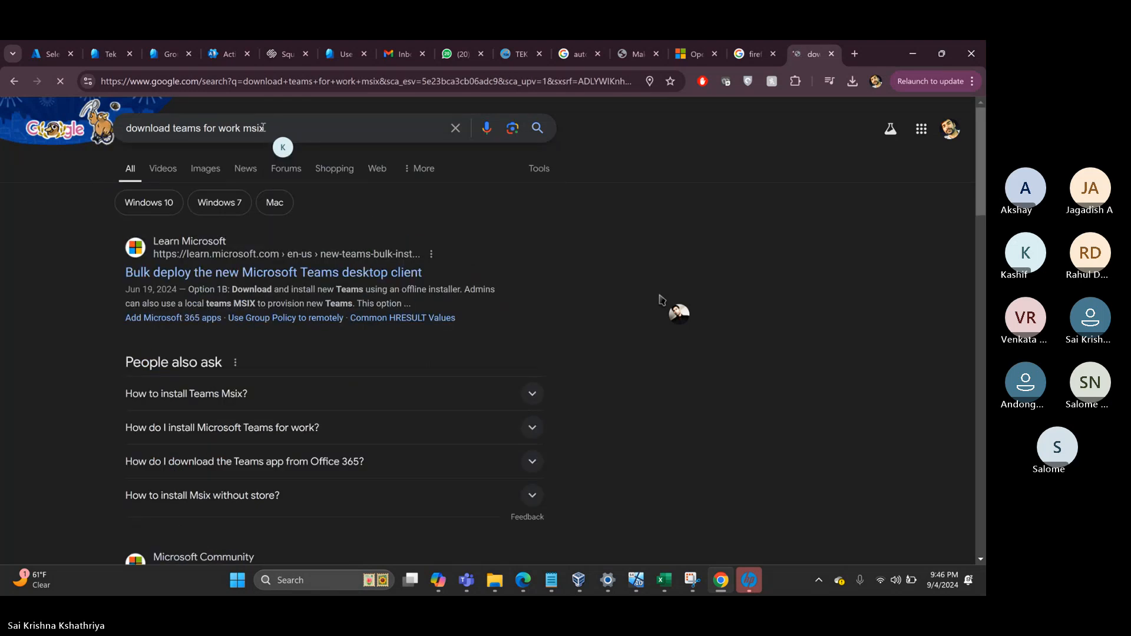
- From the Learn bulk-deploy article's offline installer section, download the MSIX x64 Teams package
{"action": "left_click", "coordinate": [317, 274]}
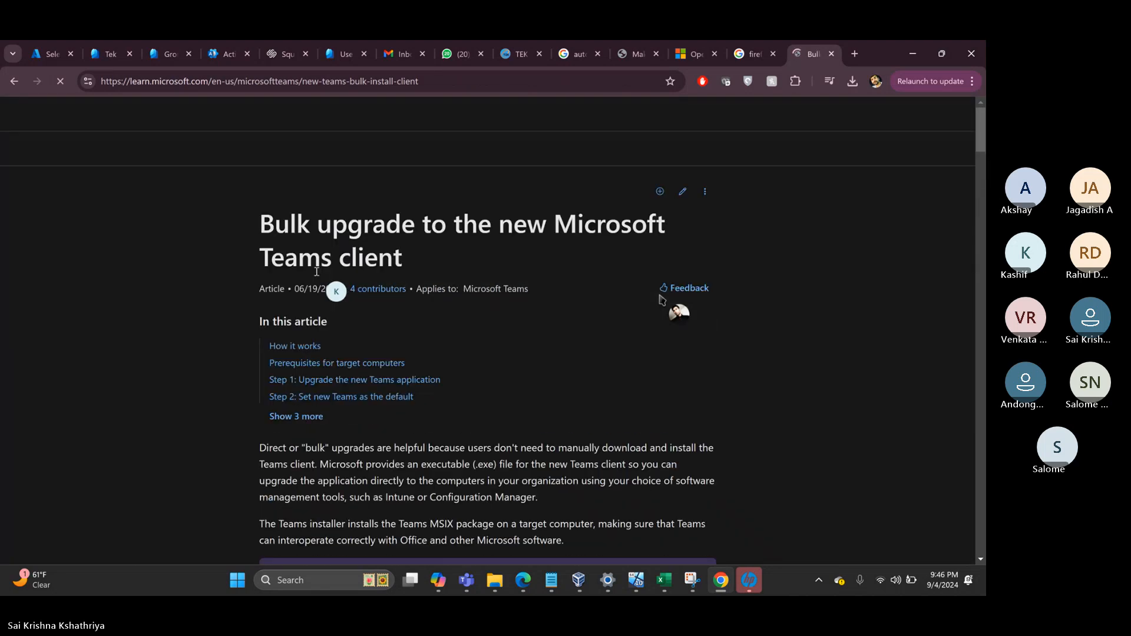
{"action": "scroll", "coordinate": [316, 272], "scroll_direction": "down", "scroll_amount": 2}
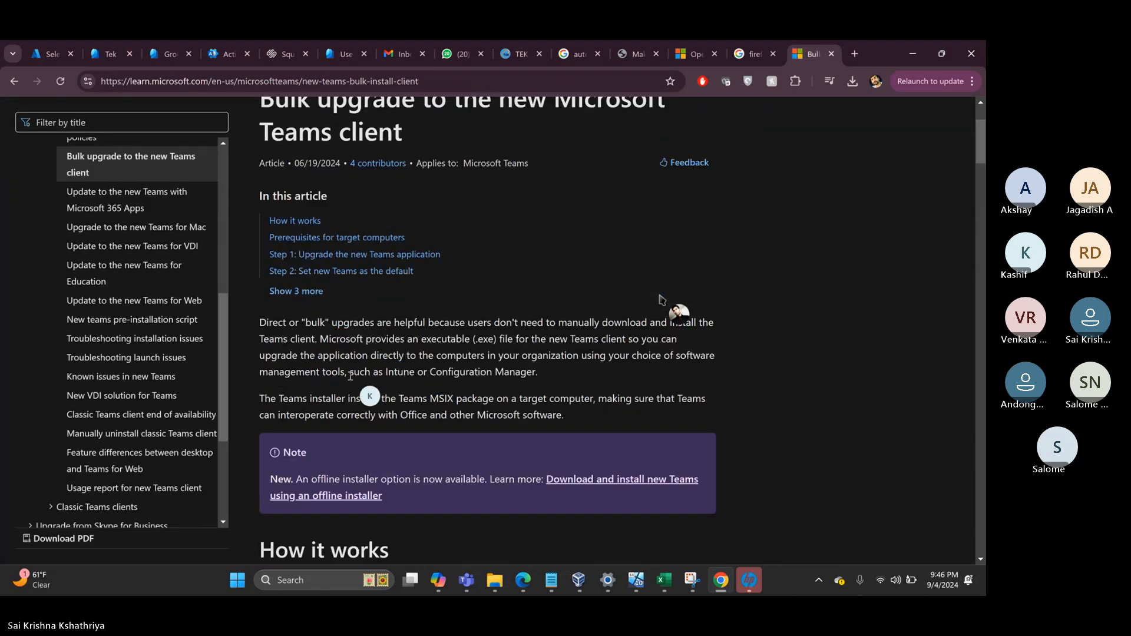
{"action": "scroll", "coordinate": [350, 376], "scroll_direction": "down", "scroll_amount": 1}
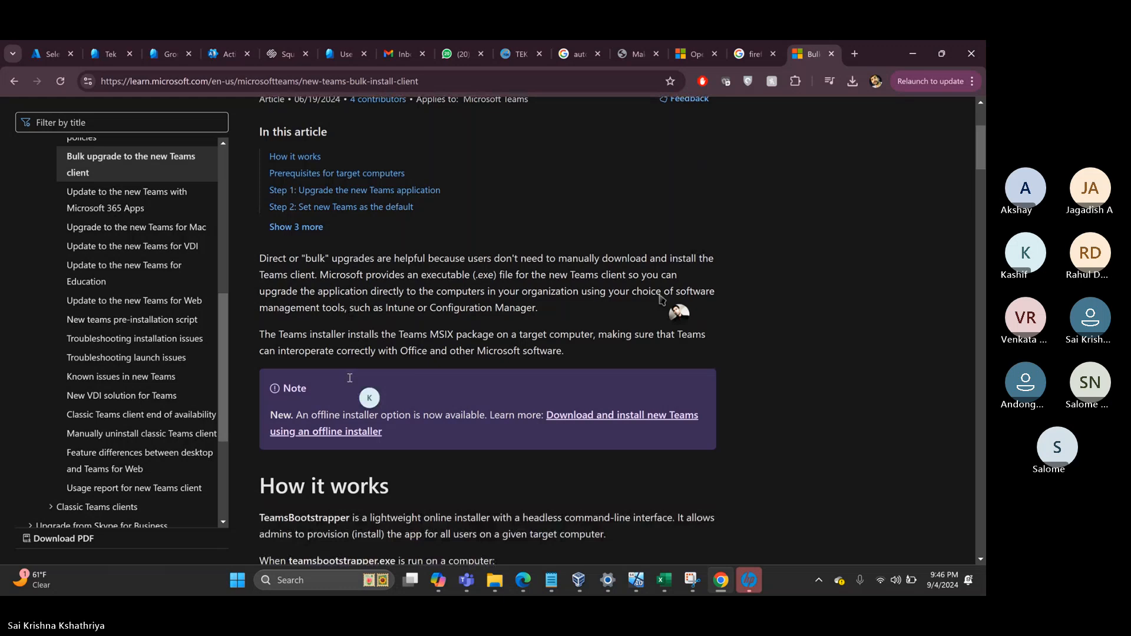
{"action": "left_click", "coordinate": [336, 433]}
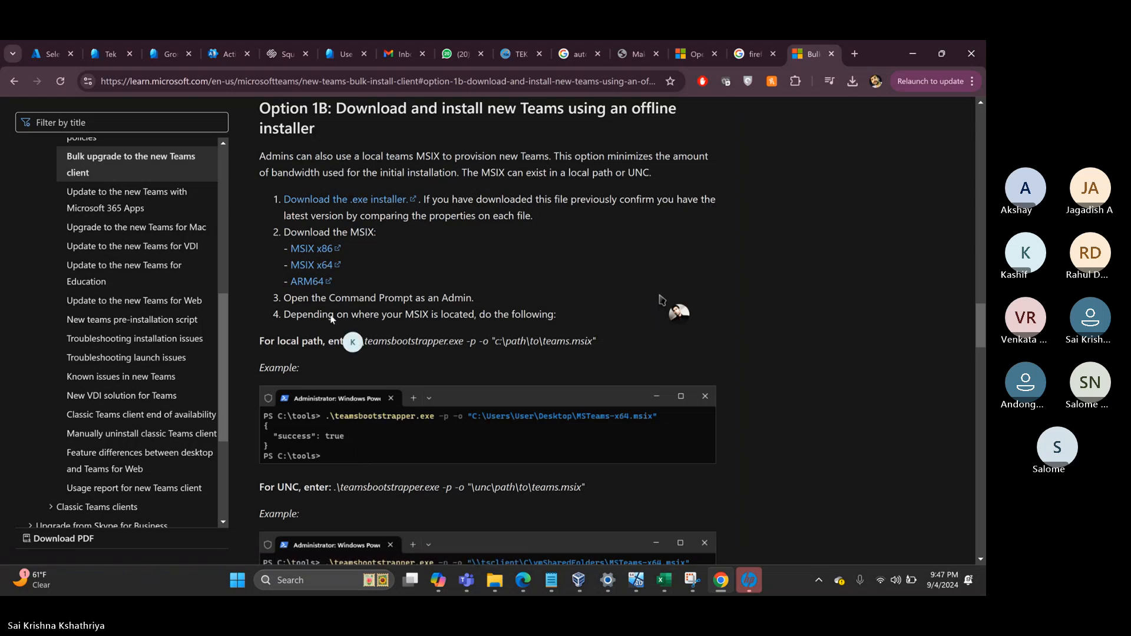
{"action": "left_click", "coordinate": [315, 268]}
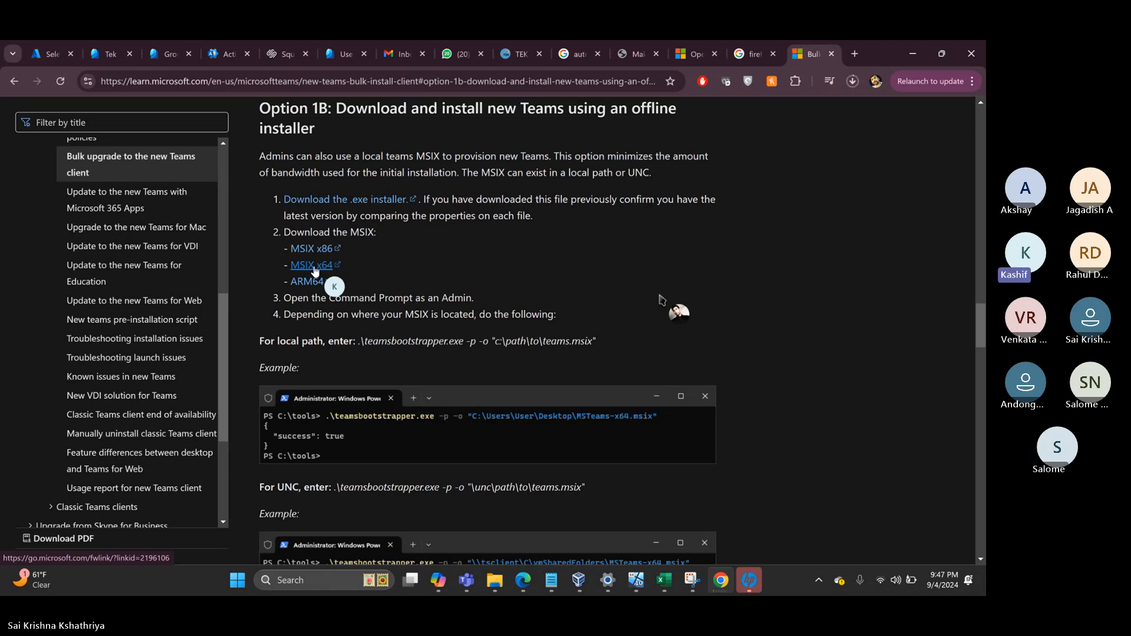
{"action": "left_click", "coordinate": [853, 82]}
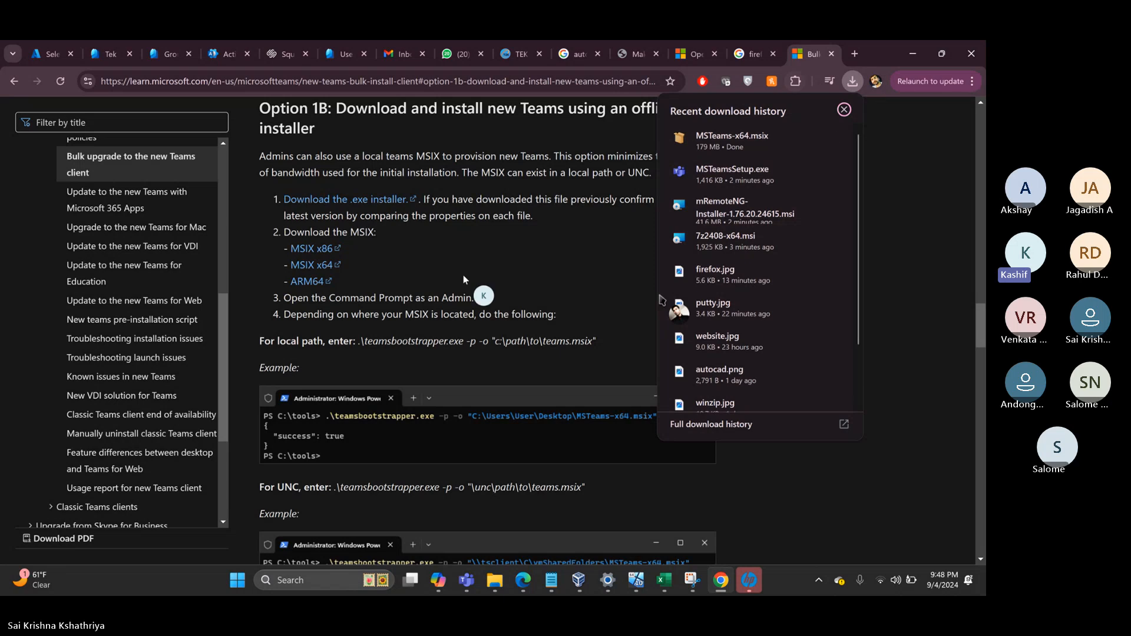
- Wait until MSTeams-x64.msix (179 MB) shows Done in the download history
{"action": "mouse_move", "coordinate": [755, 136]}
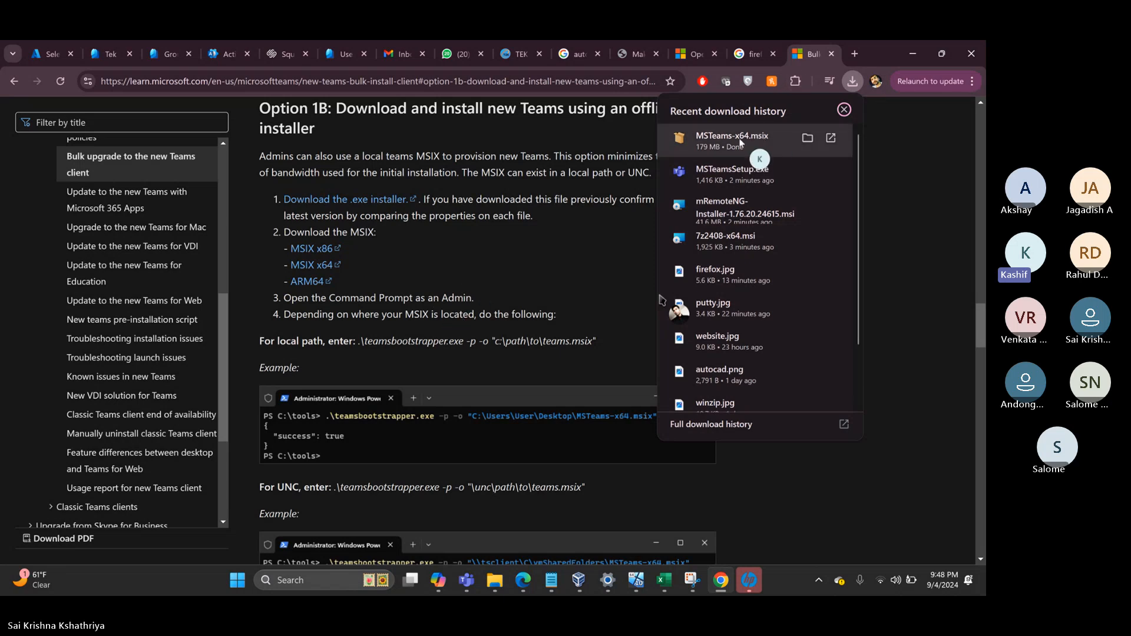
{"action": "mouse_move", "coordinate": [757, 177]}
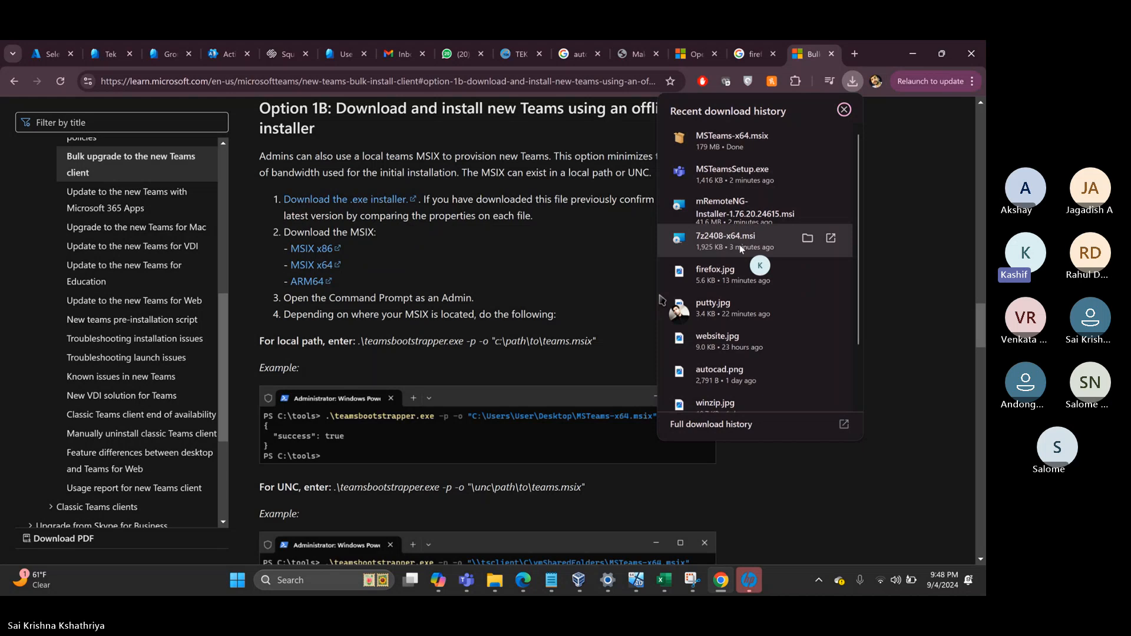
- Replace the firefox icon query with a Google image search for '7 zip icon'
{"action": "left_click", "coordinate": [745, 59]}
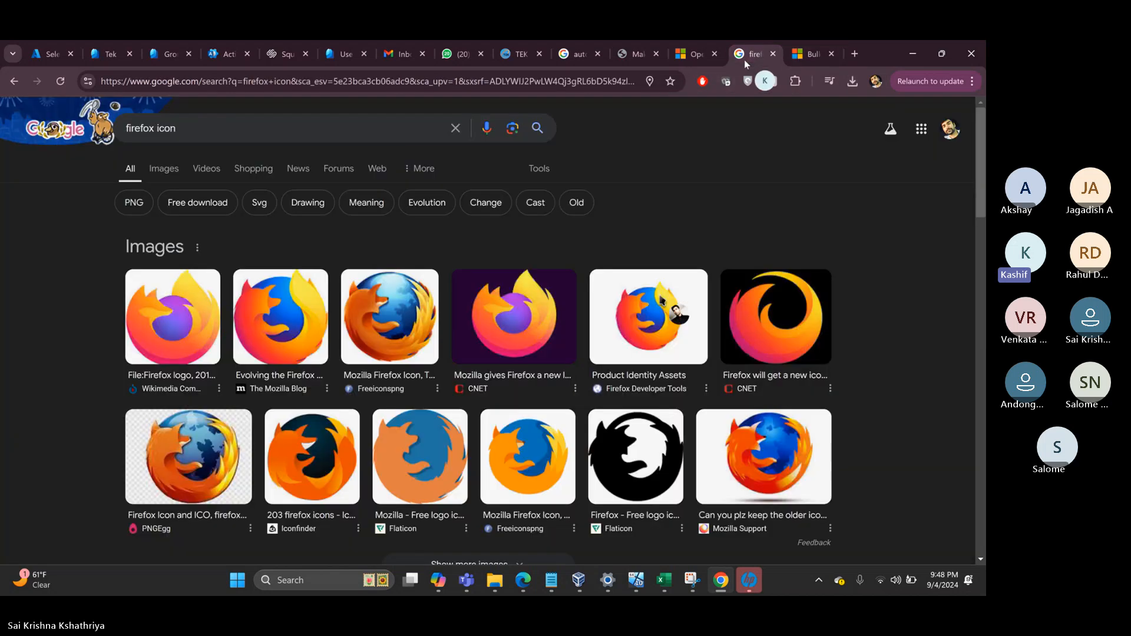
{"action": "left_click", "coordinate": [281, 125]}
{"action": "key", "text": "ctrl+a"}
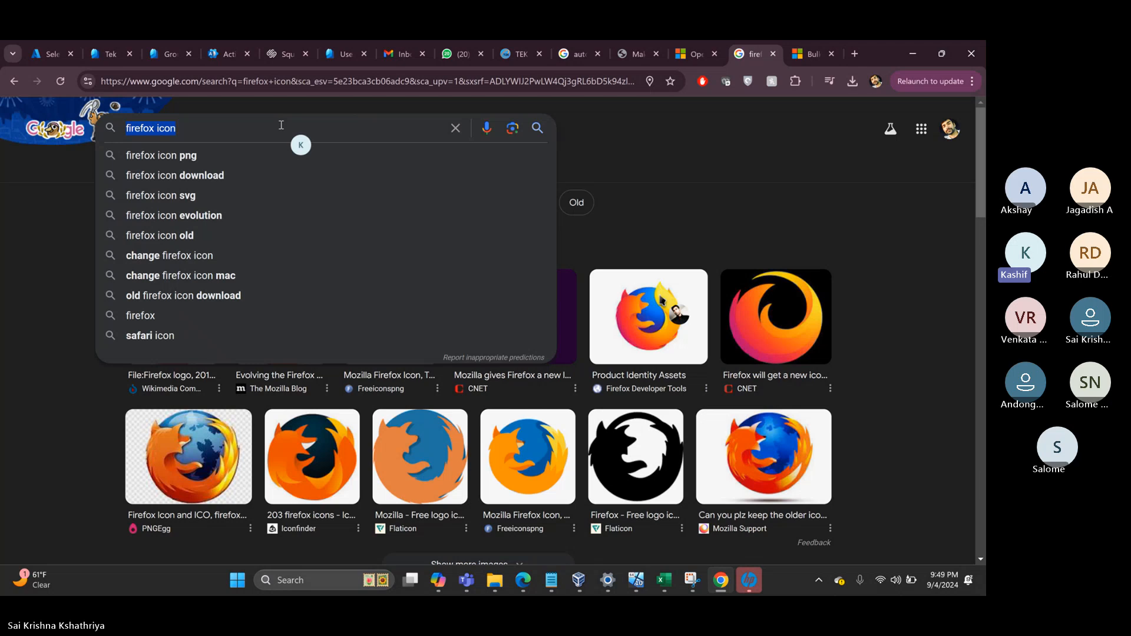
{"action": "type", "text": "yzip icon"}
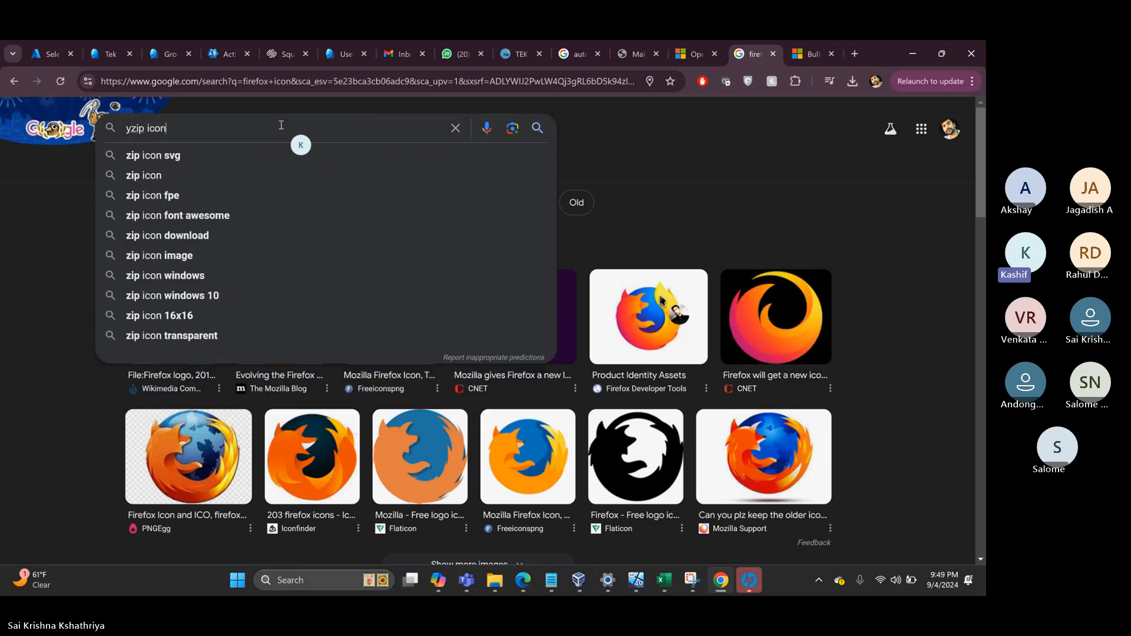
{"action": "key", "text": "BackSpace"}
{"action": "key", "text": "BackSpace"}
{"action": "key", "text": "BackSpace"}
{"action": "key", "text": "BackSpace"}
{"action": "key", "text": "BackSpace"}
{"action": "key", "text": "BackSpace"}
{"action": "key", "text": "BackSpace"}
{"action": "key", "text": "BackSpace"}
{"action": "key", "text": "BackSpace"}
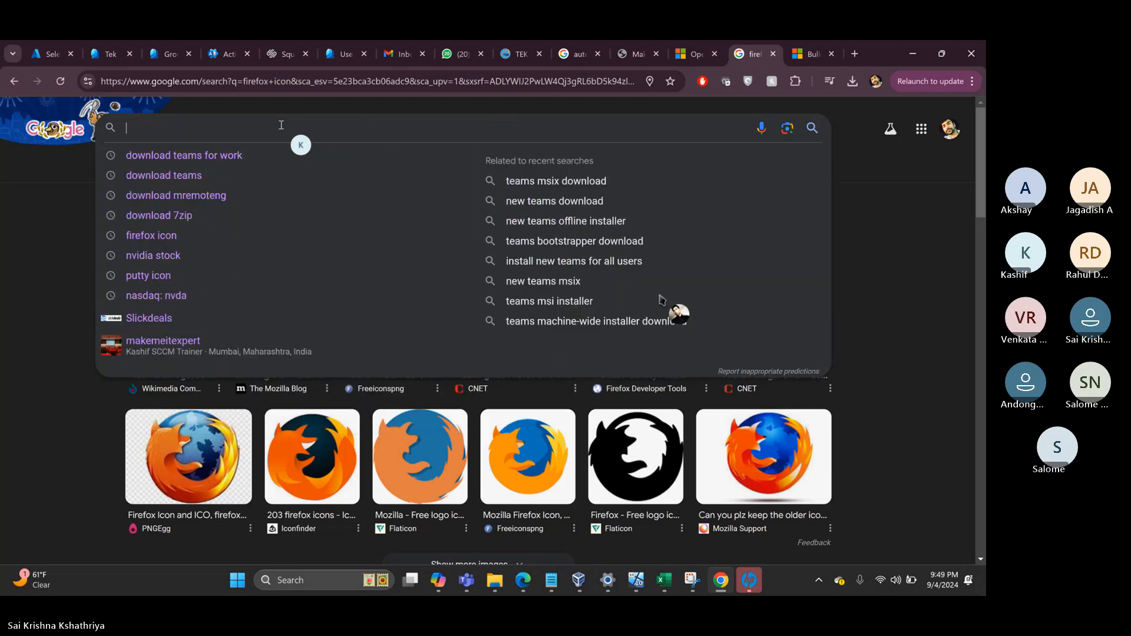
{"action": "type", "text": "7 zip"}
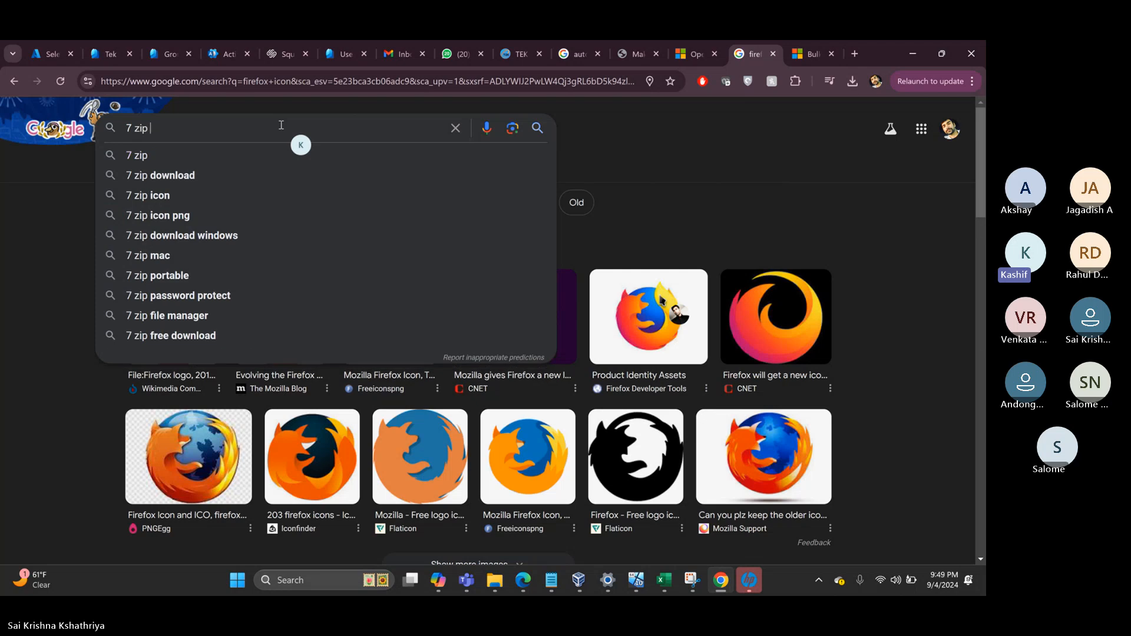
{"action": "type", "text": " icon"}
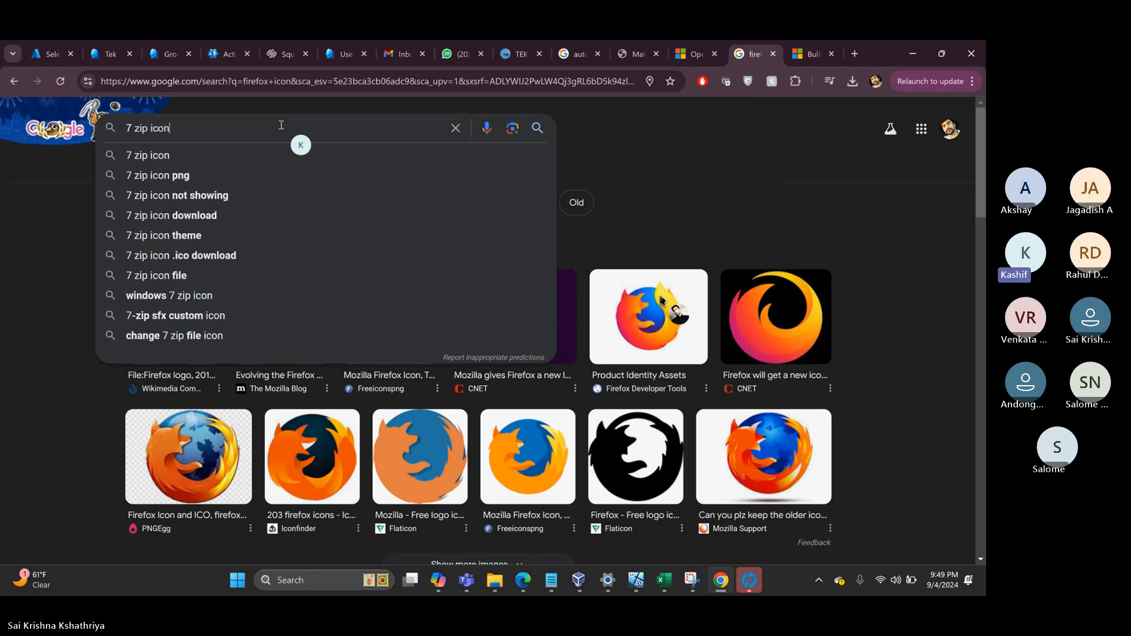
{"action": "key", "text": "Return"}
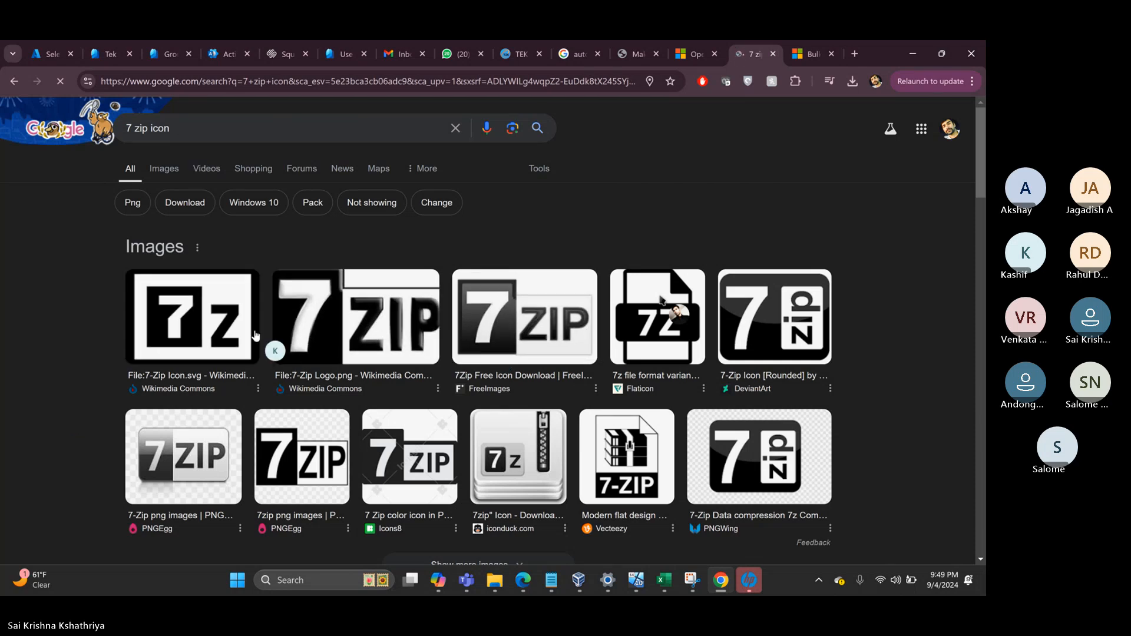
- Save the 7z file icon image as 7zip.png in the Intune Logos folder
{"action": "right_click", "coordinate": [207, 310]}
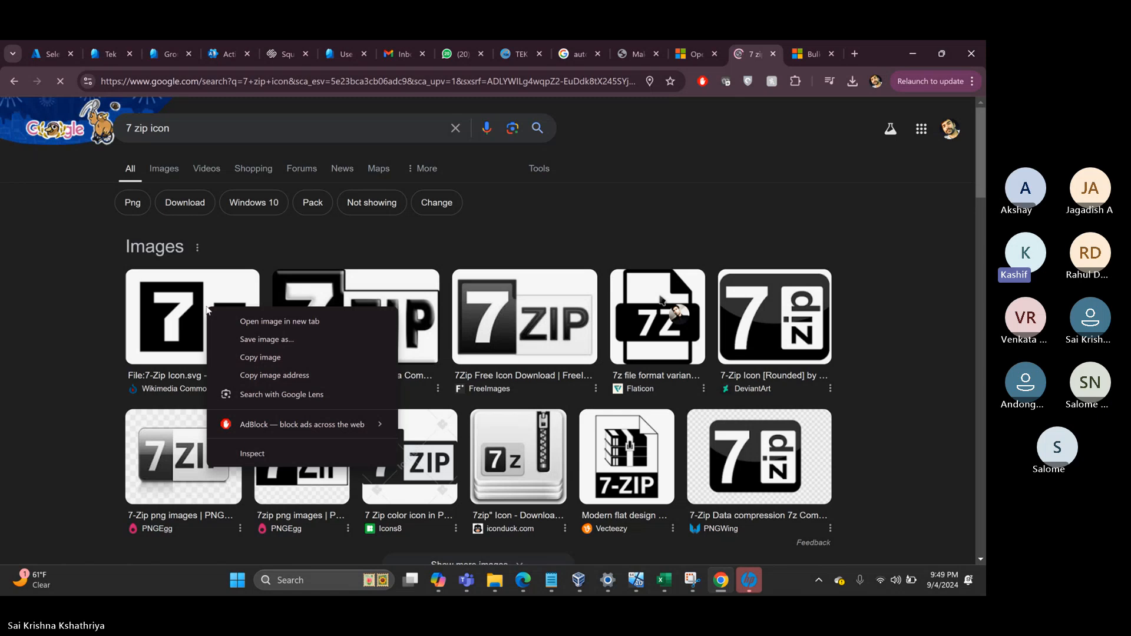
{"action": "left_click", "coordinate": [666, 339]}
{"action": "right_click", "coordinate": [650, 344]}
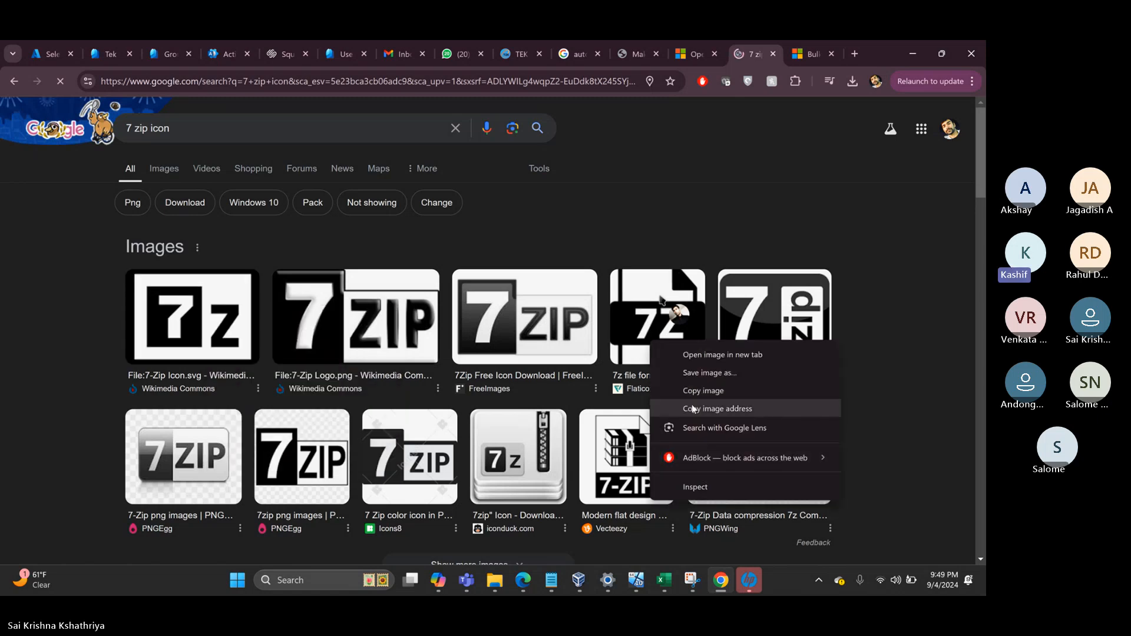
{"action": "left_click", "coordinate": [701, 374]}
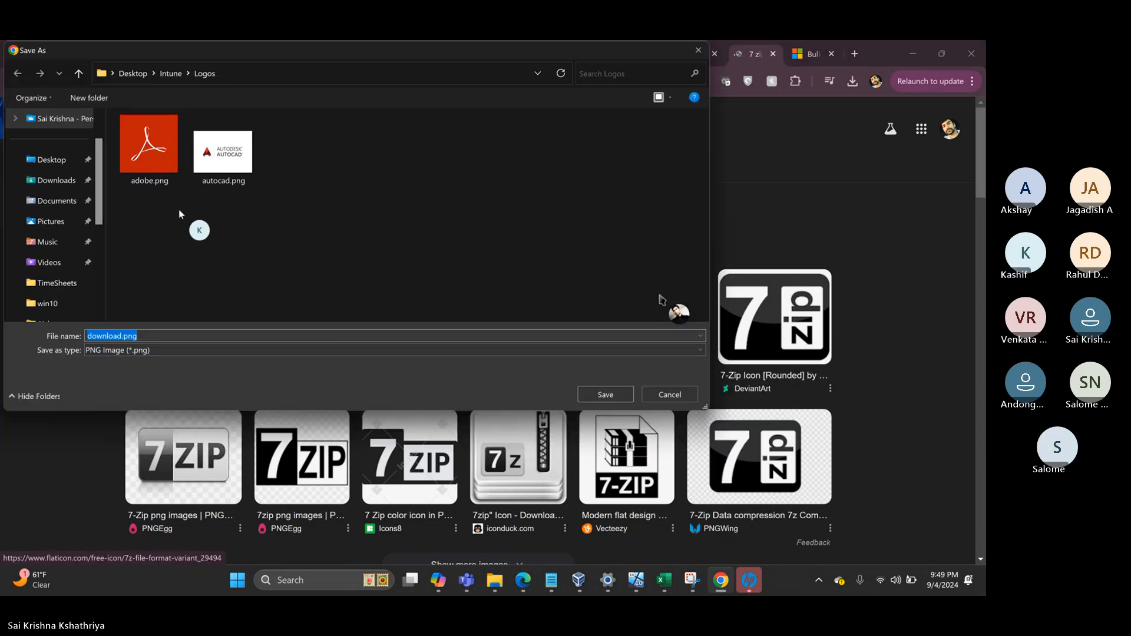
{"action": "type", "text": "7zip"}
{"action": "key", "text": "Return"}
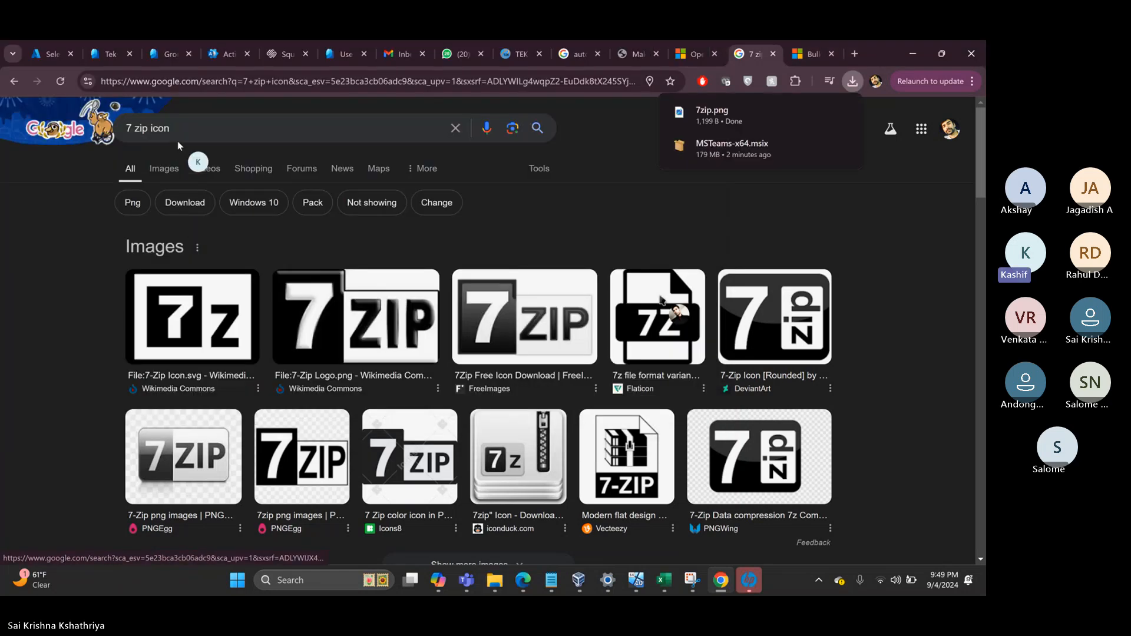
{"action": "left_click", "coordinate": [182, 130]}
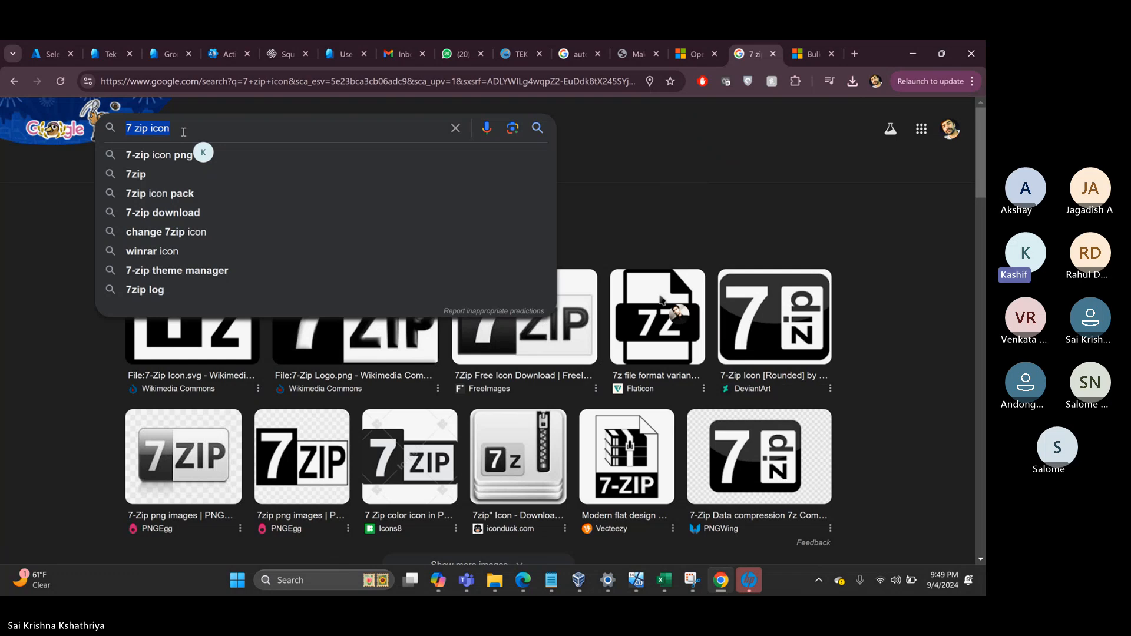
- Search 'mremoteng icon' and save the mRemoteNG logo as mremote.png in the Logos folder
{"action": "type", "text": "mremoteng"}
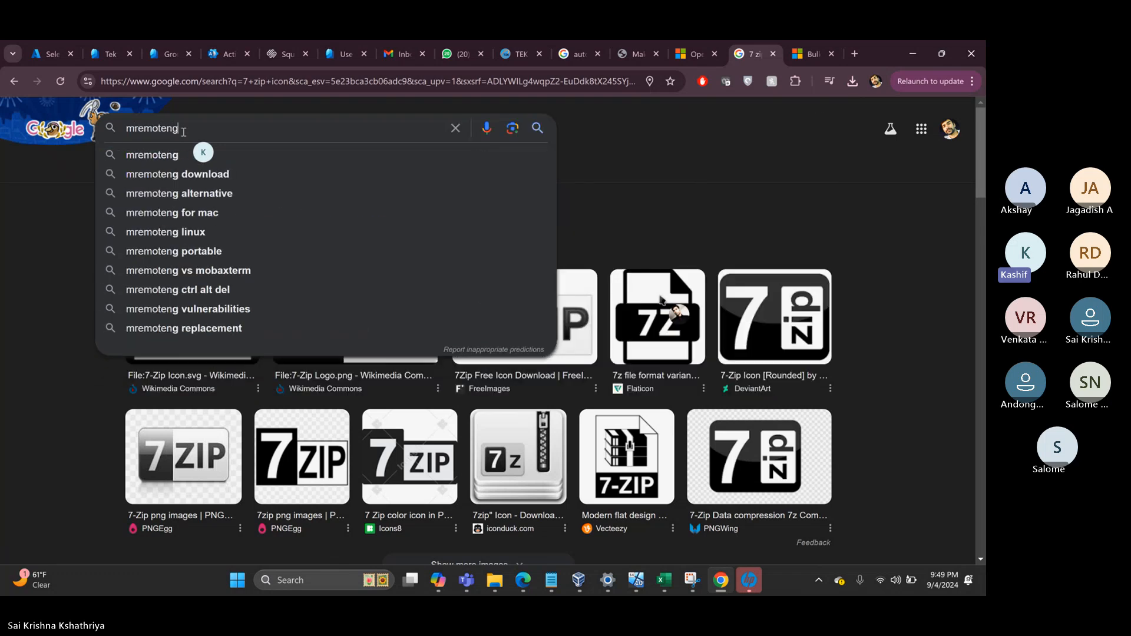
{"action": "type", "text": " icon"}
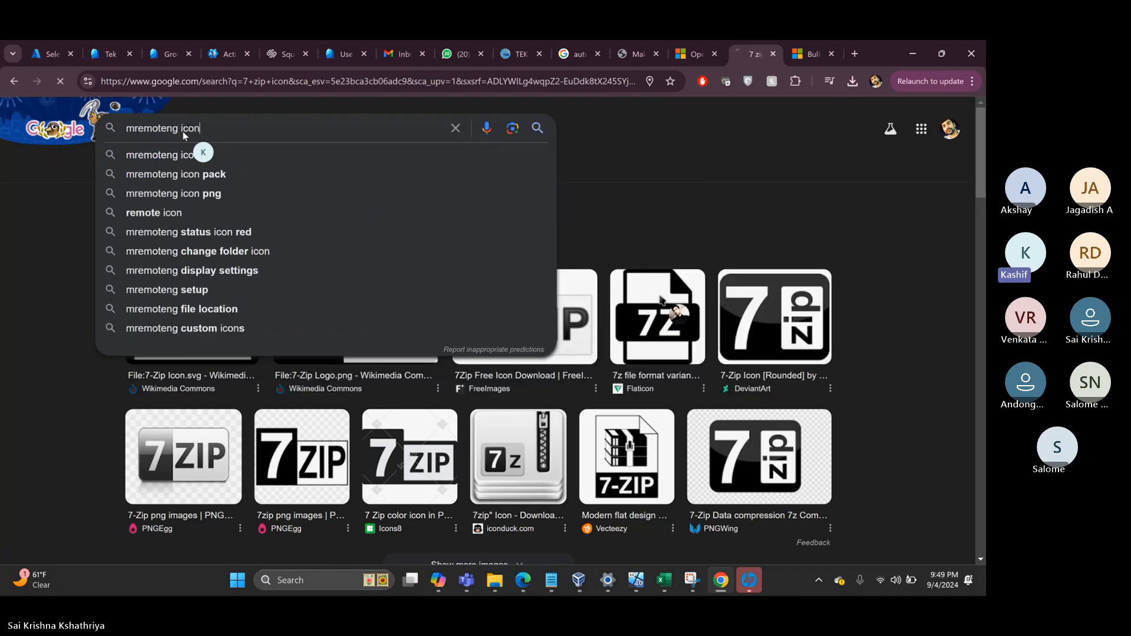
{"action": "key", "text": "Return"}
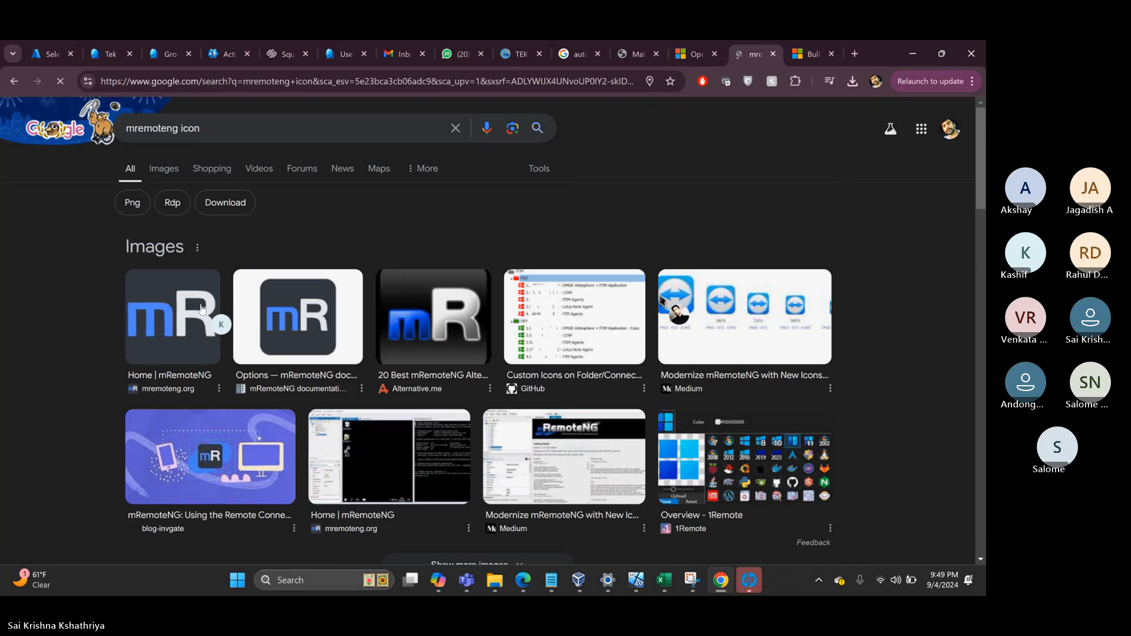
{"action": "right_click", "coordinate": [306, 321]}
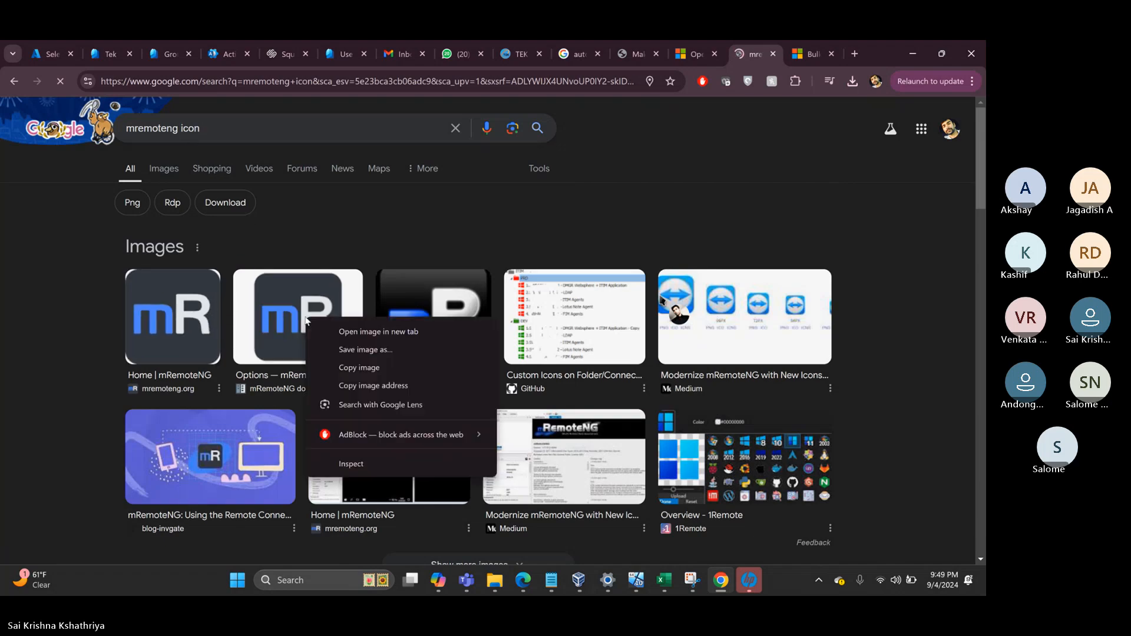
{"action": "left_click", "coordinate": [358, 355]}
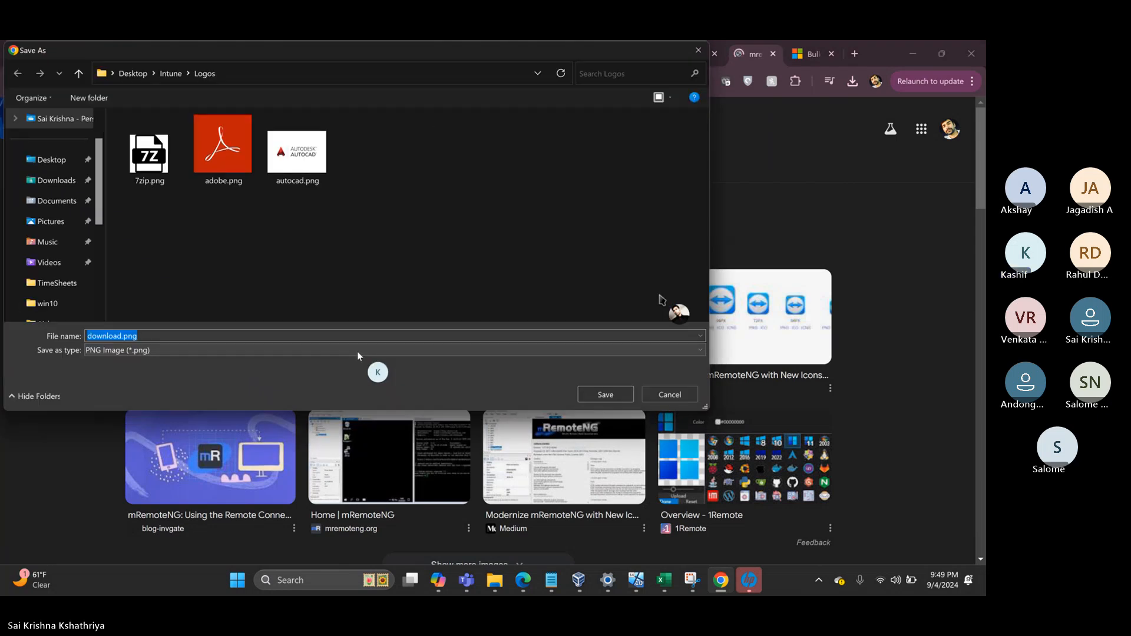
{"action": "type", "text": "mremote"}
{"action": "key", "text": "Return"}
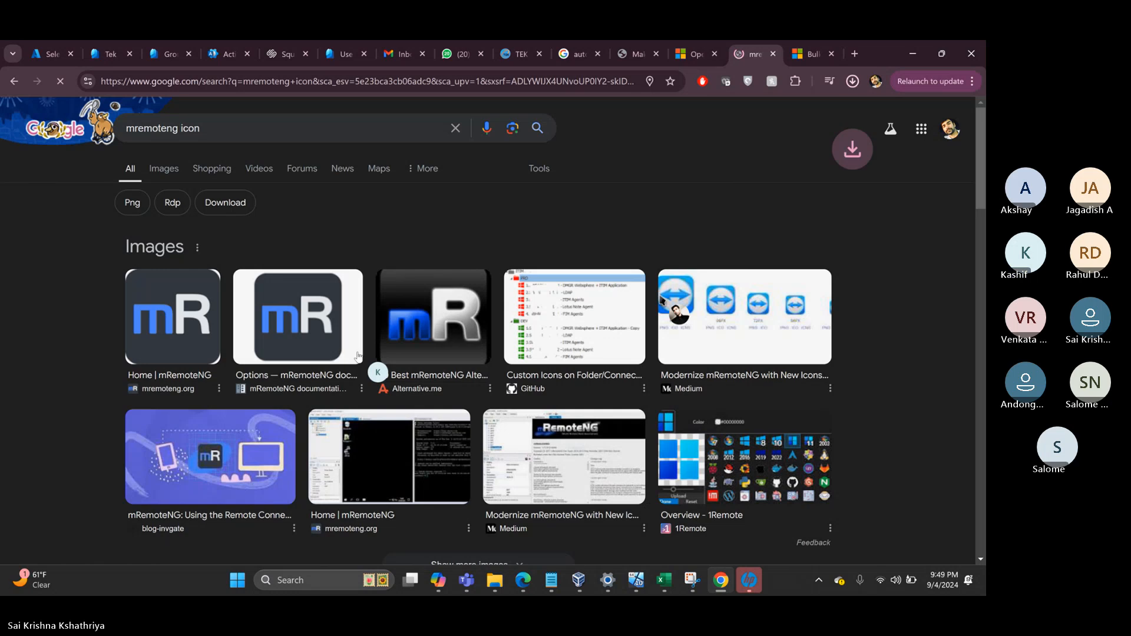
{"action": "left_click", "coordinate": [255, 134]}
{"action": "key", "text": "ctrl+a"}
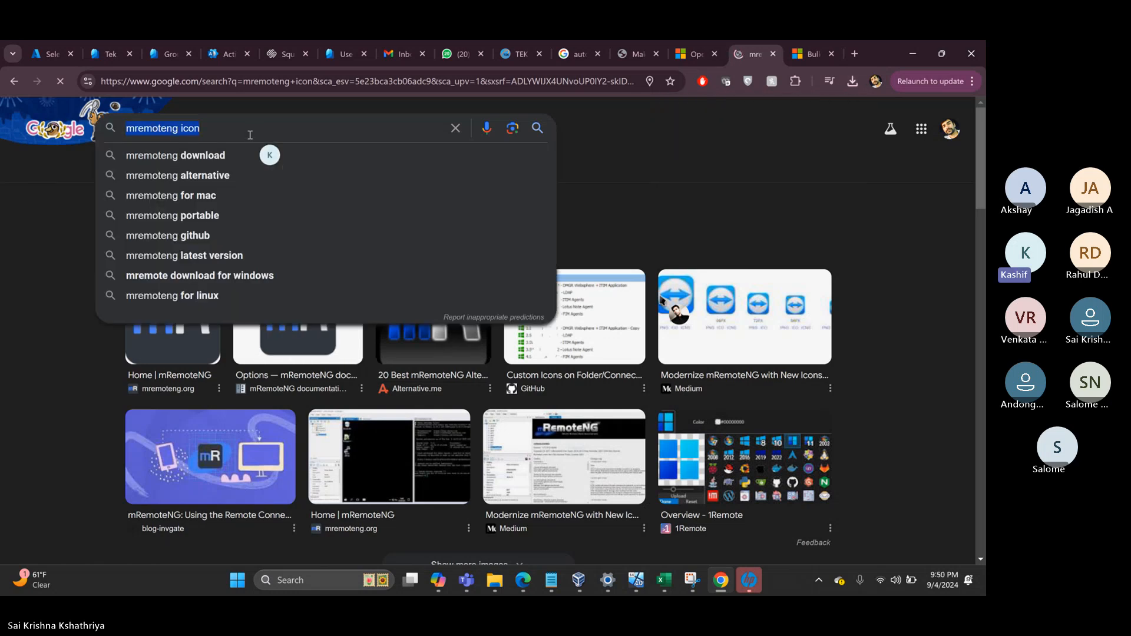
- Search Google for 'teams logo' and save the first image as teams.jpg
{"action": "type", "text": "tea"}
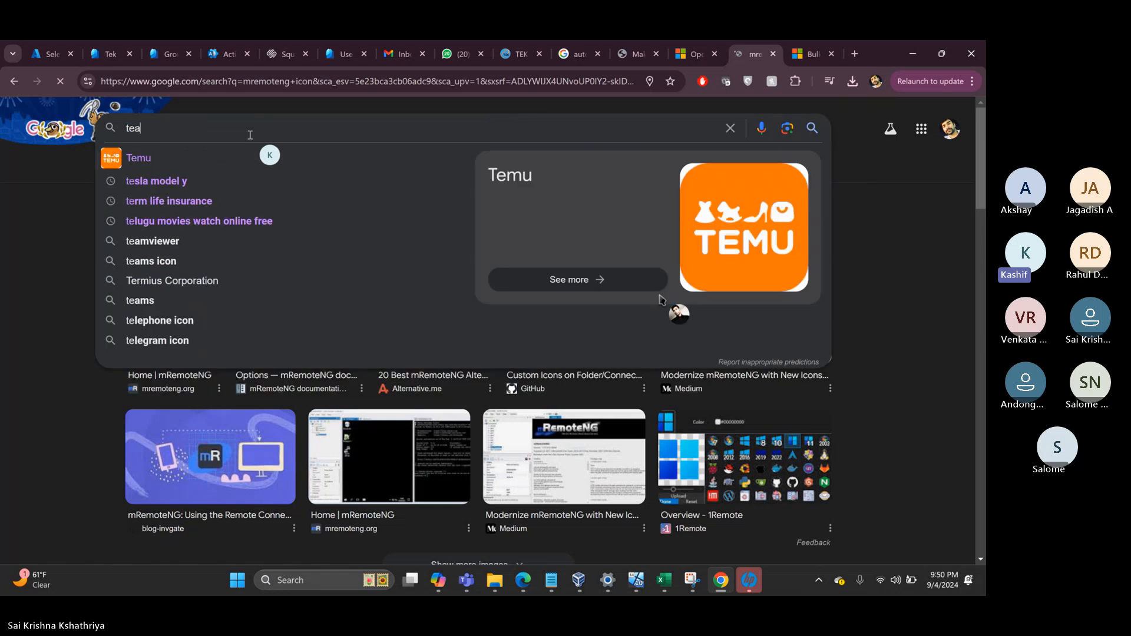
{"action": "type", "text": "ms logo"}
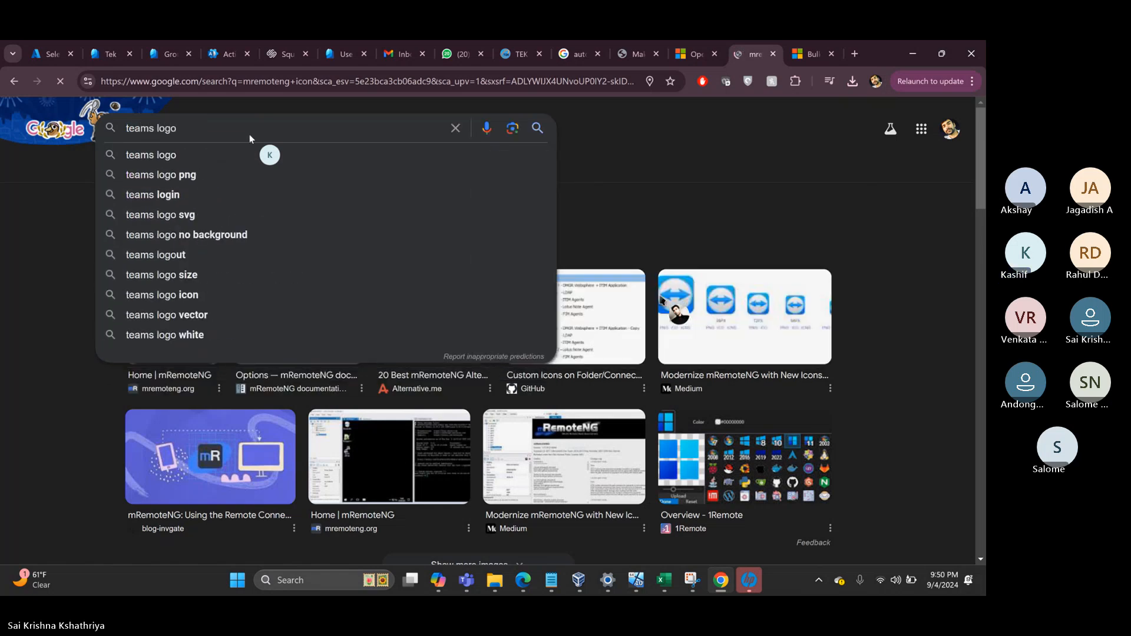
{"action": "key", "text": "Return"}
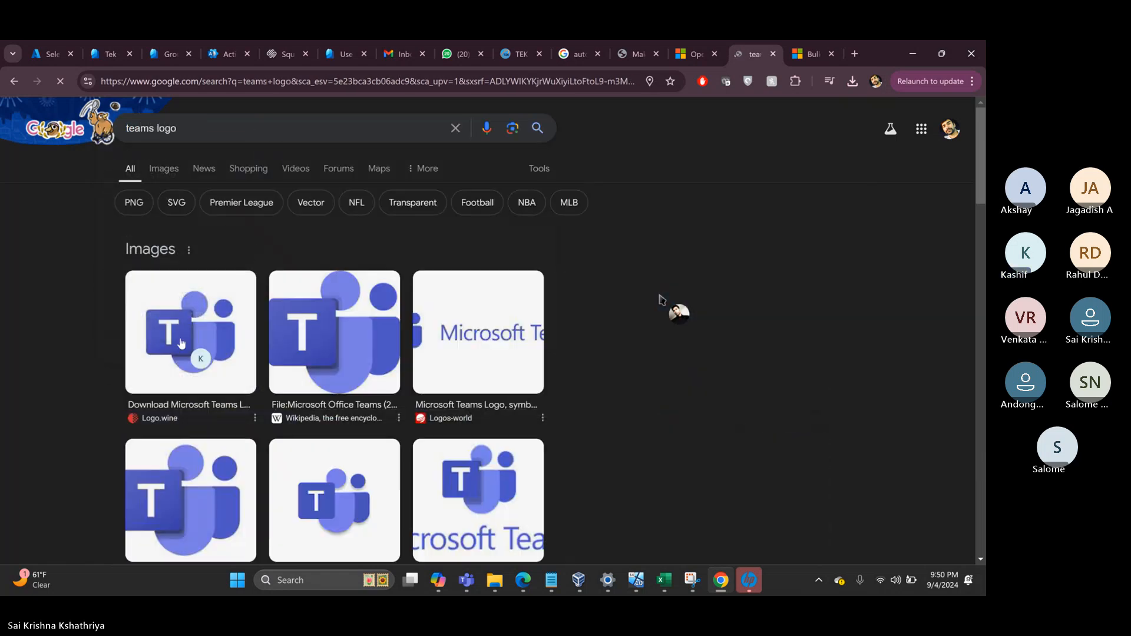
{"action": "right_click", "coordinate": [181, 343]}
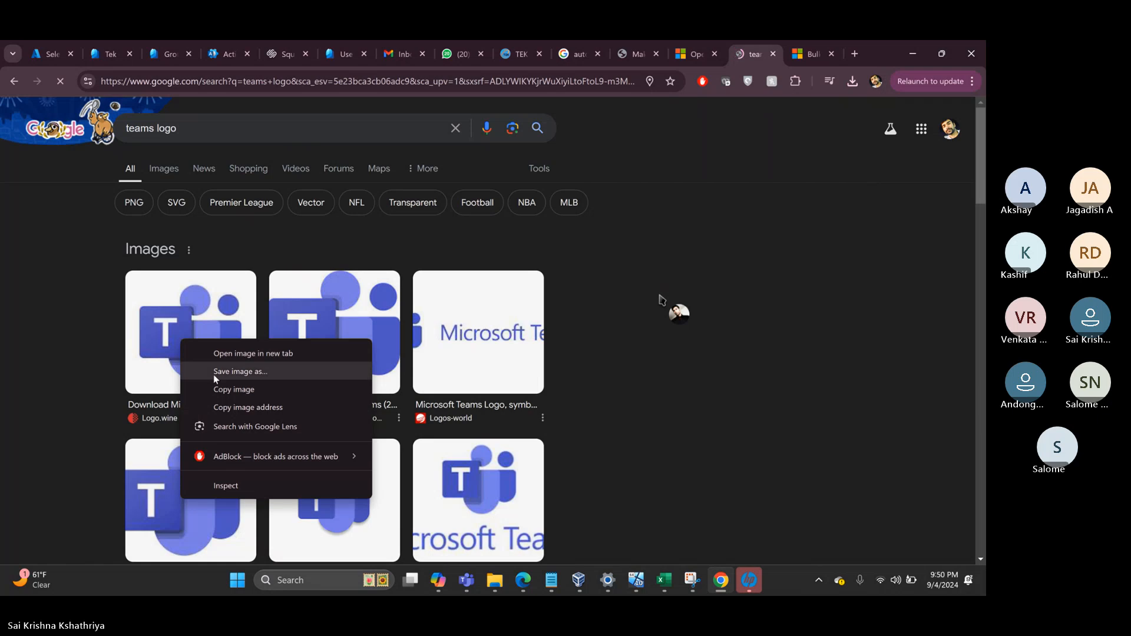
{"action": "left_click", "coordinate": [258, 373]}
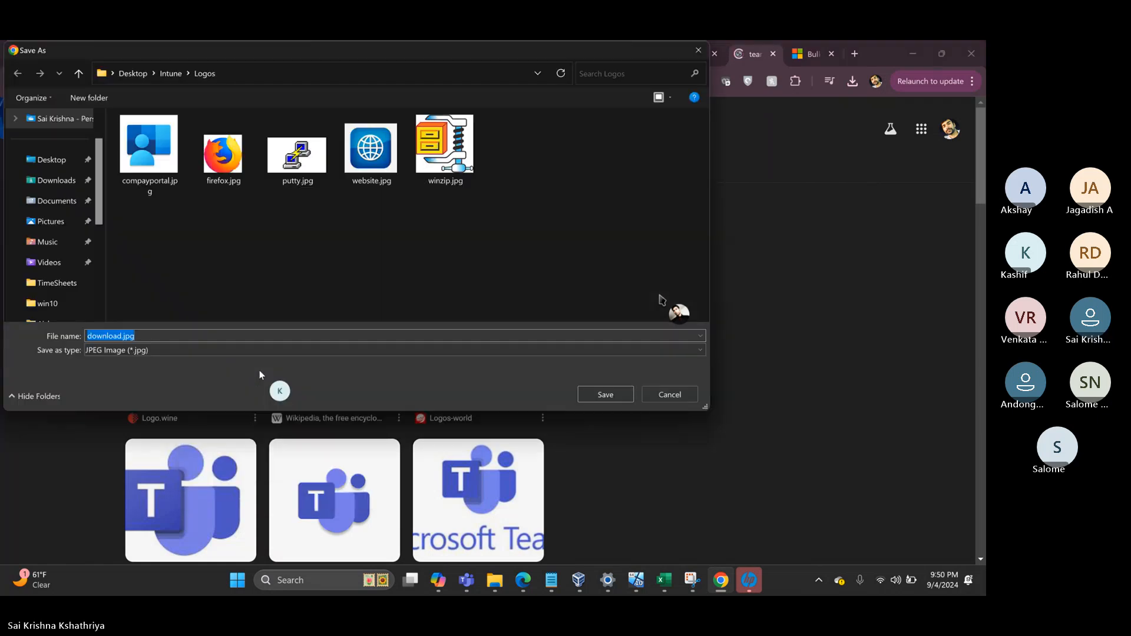
{"action": "type", "text": "tema"}
{"action": "key", "text": "BackSpace"}
{"action": "key", "text": "BackSpace"}
{"action": "key", "text": "BackSpace"}
{"action": "type", "text": "eams"}
{"action": "key", "text": "Return"}
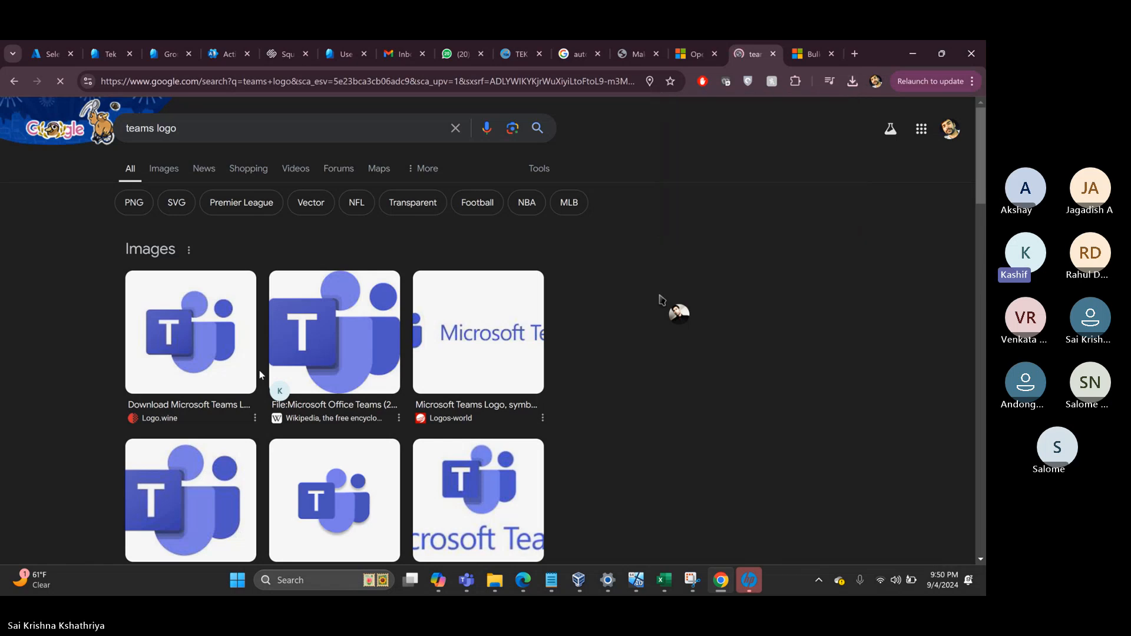
{"action": "left_click", "coordinate": [51, 55]}
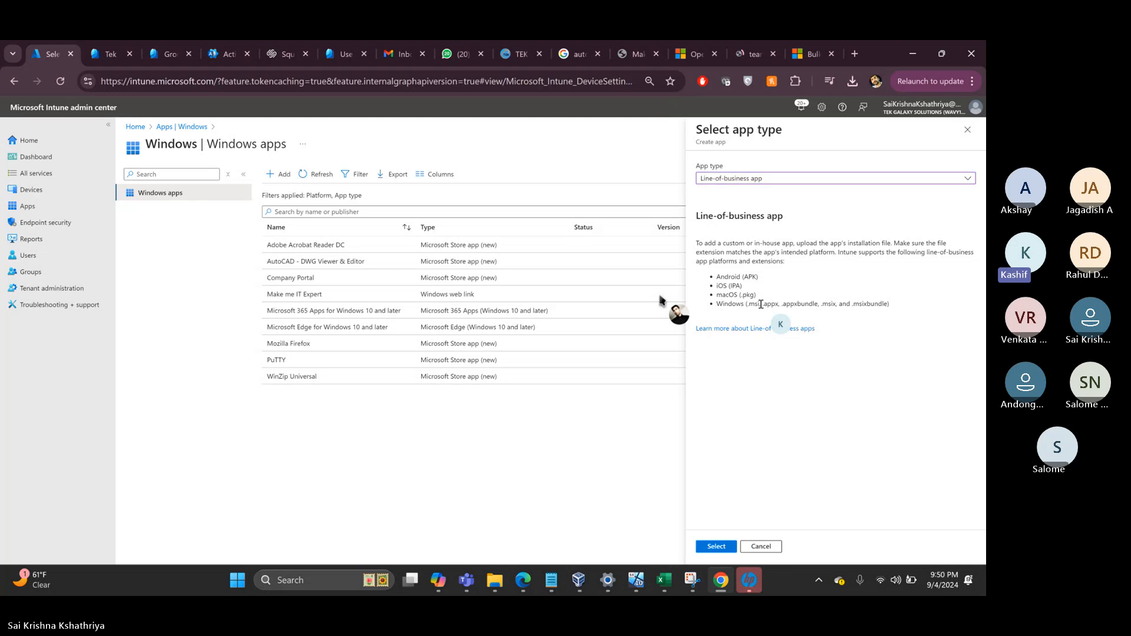
- Point out the .msi and .msix supported types and choose Line-of-business app
{"action": "left_click_drag", "start_coordinate": [761, 304], "coordinate": [746, 304]}
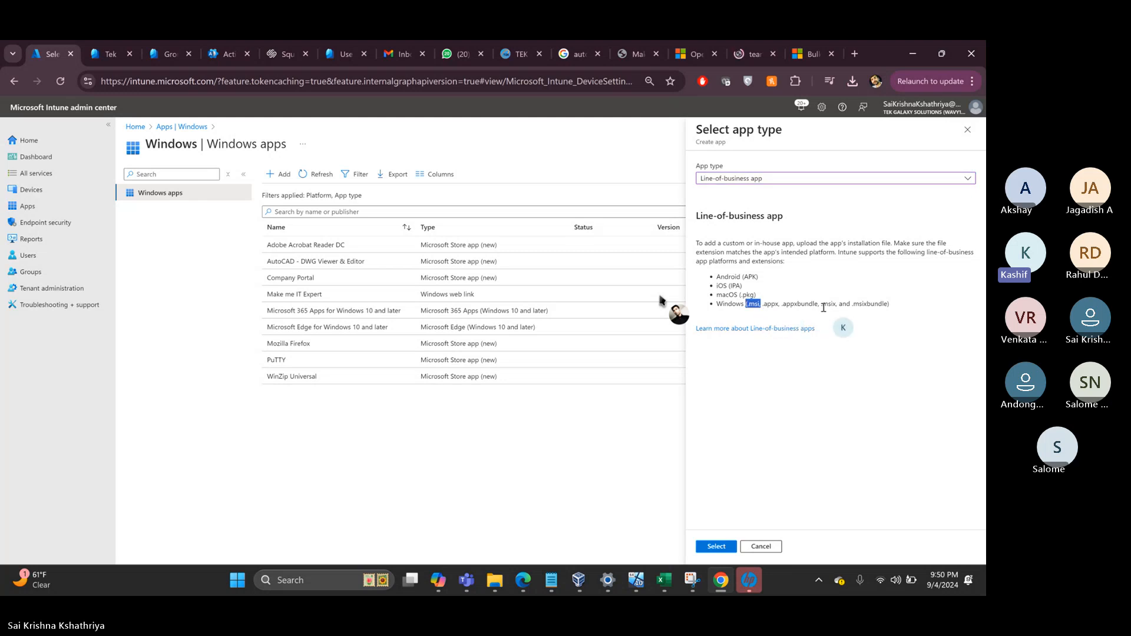
{"action": "left_click_drag", "start_coordinate": [836, 305], "coordinate": [823, 305]}
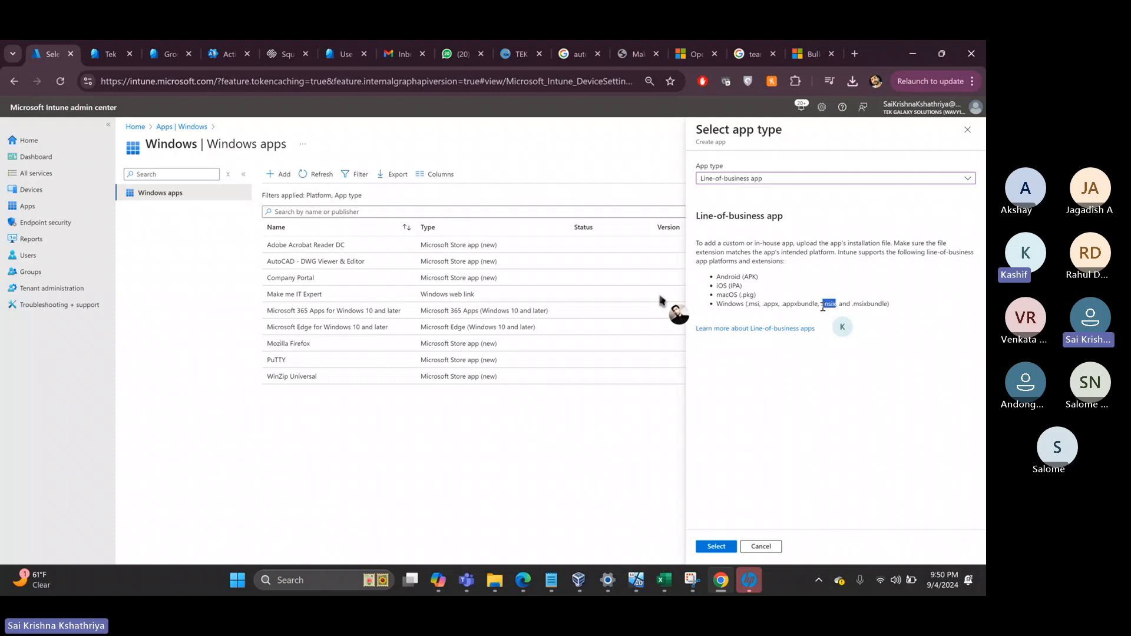
{"action": "left_click", "coordinate": [716, 547]}
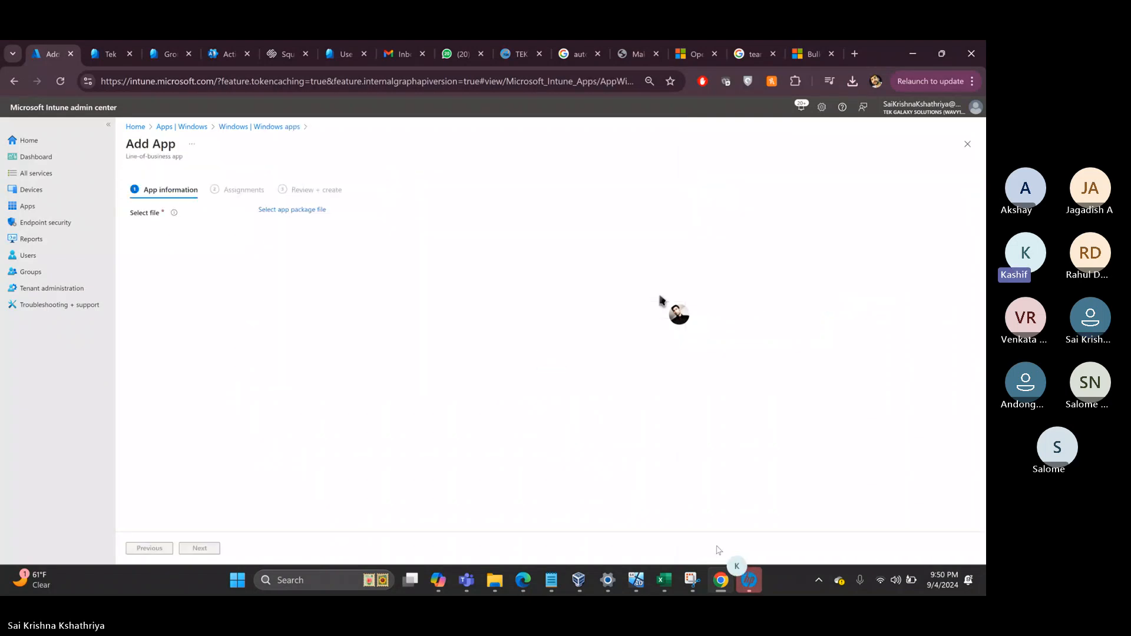
- Attach 7z2408-x64.msi from the Downloads folder as the app package
{"action": "left_click", "coordinate": [288, 211]}
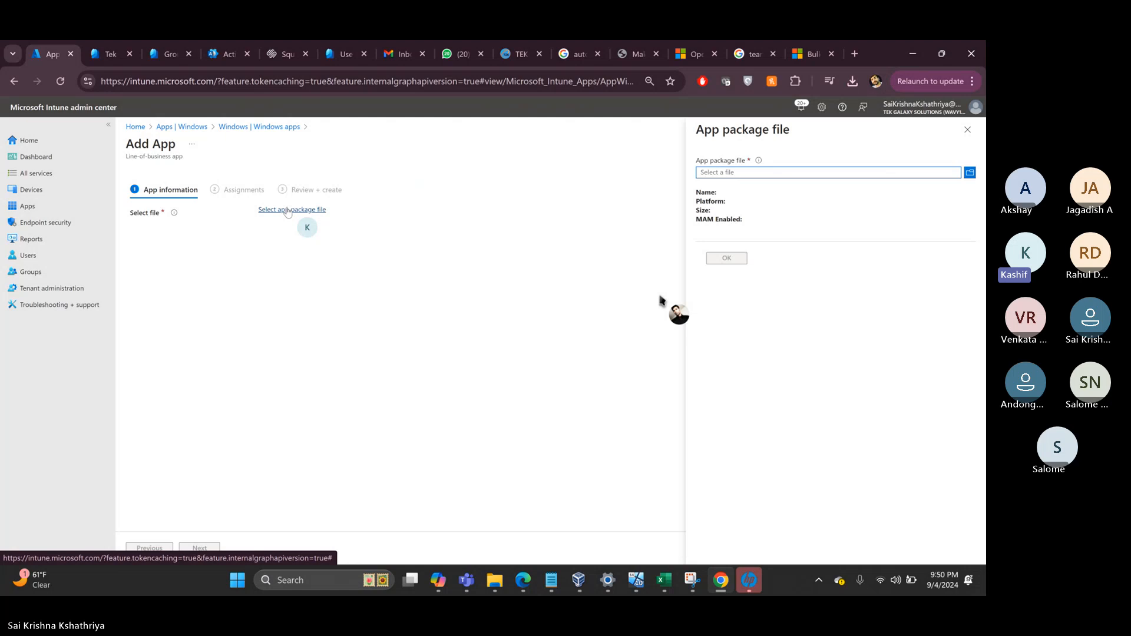
{"action": "left_click", "coordinate": [807, 173]}
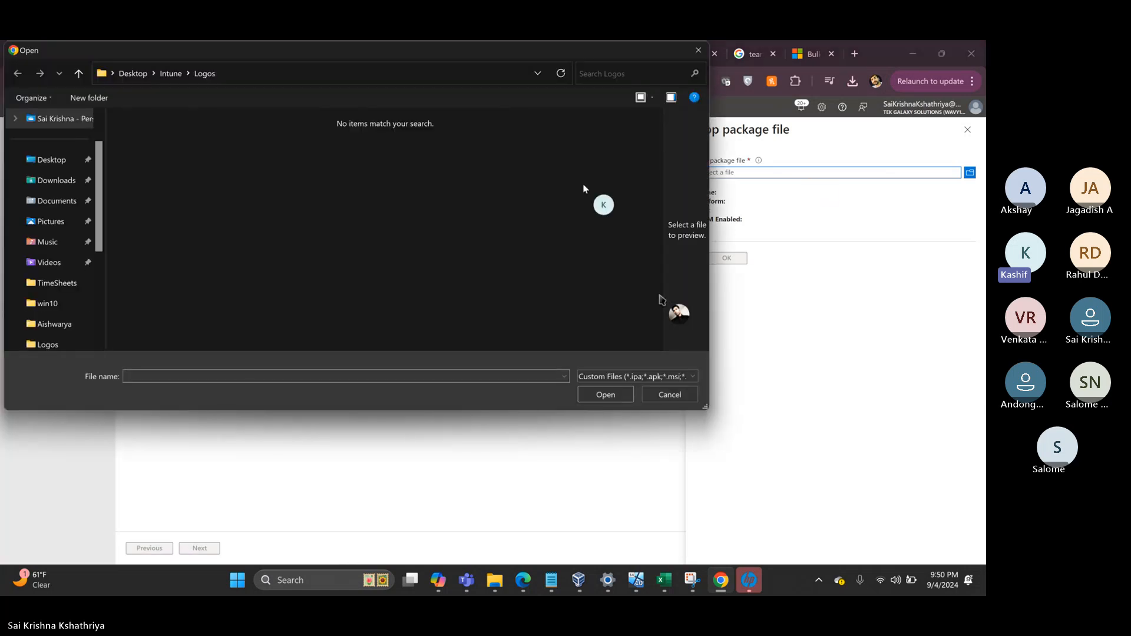
{"action": "left_click", "coordinate": [49, 183]}
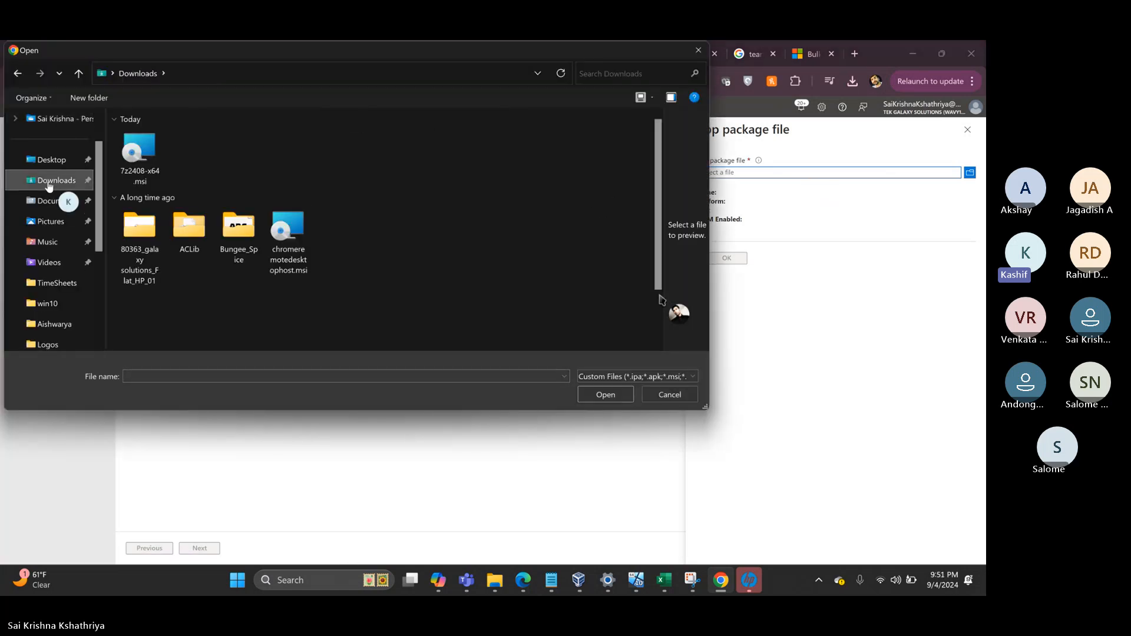
{"action": "left_click", "coordinate": [148, 154]}
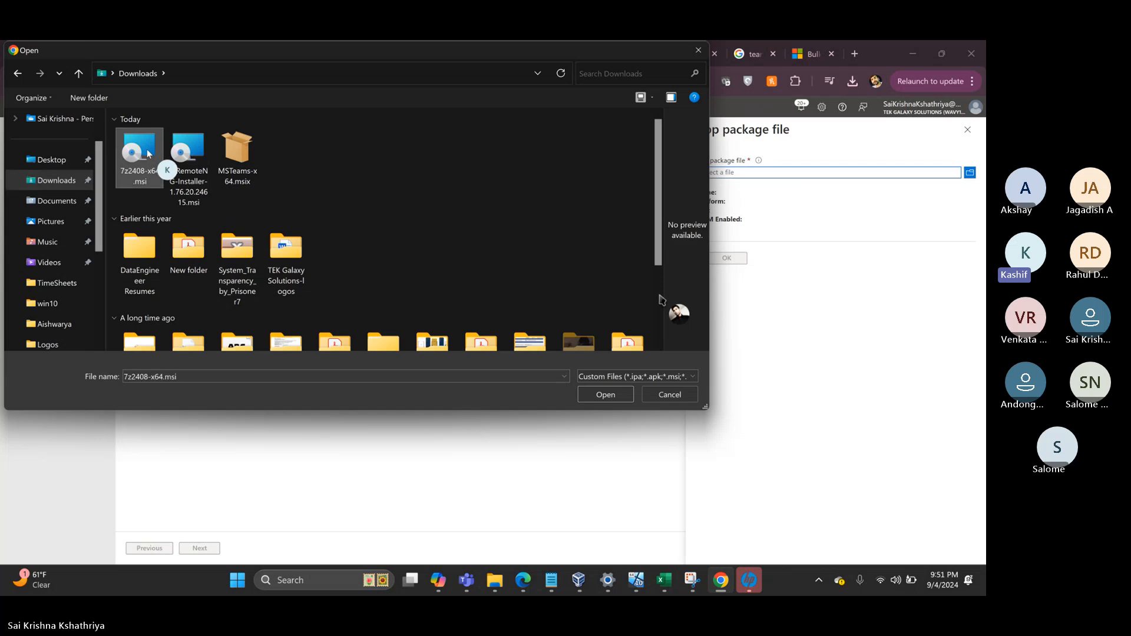
{"action": "left_click", "coordinate": [601, 393]}
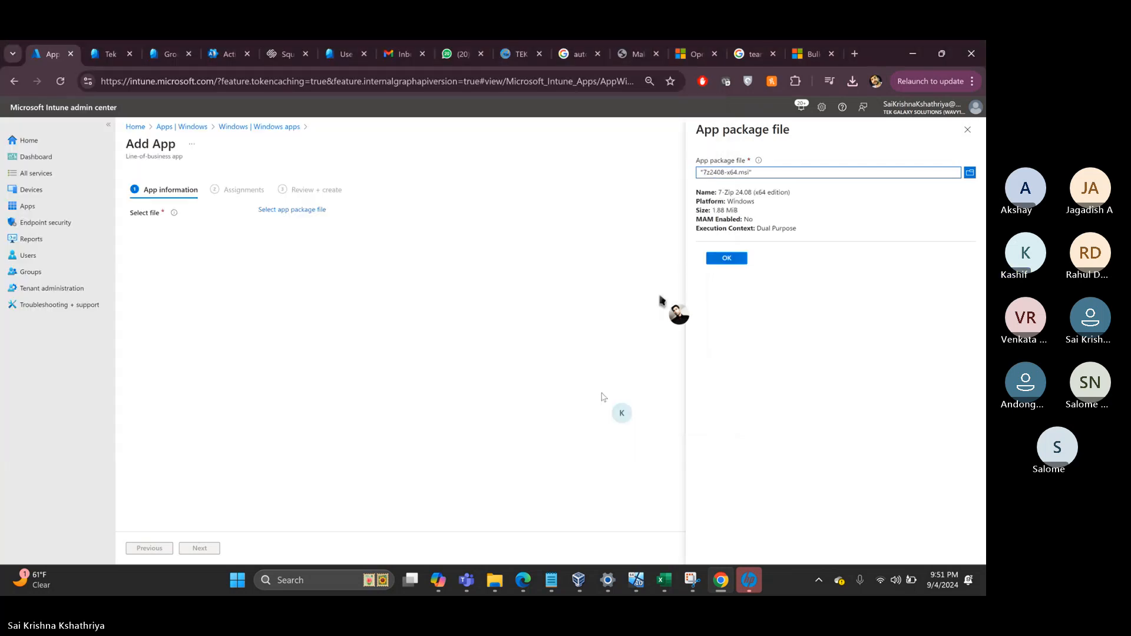
{"action": "left_click", "coordinate": [727, 260]}
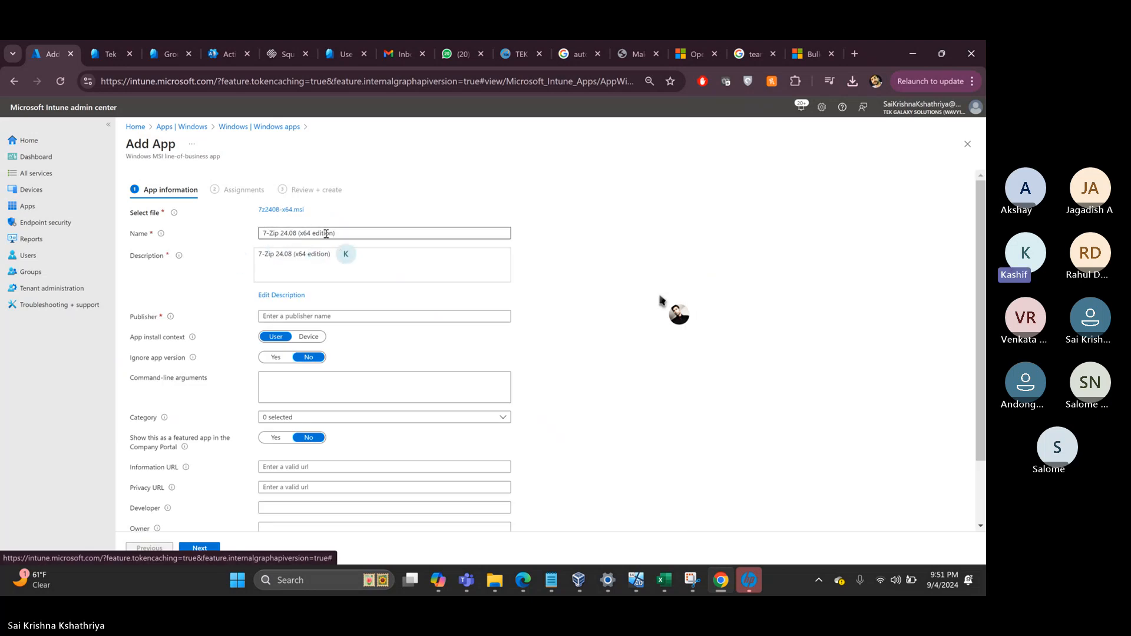
- Set the publisher to '7 zip' and the app install context to Device
{"action": "left_click", "coordinate": [289, 315]}
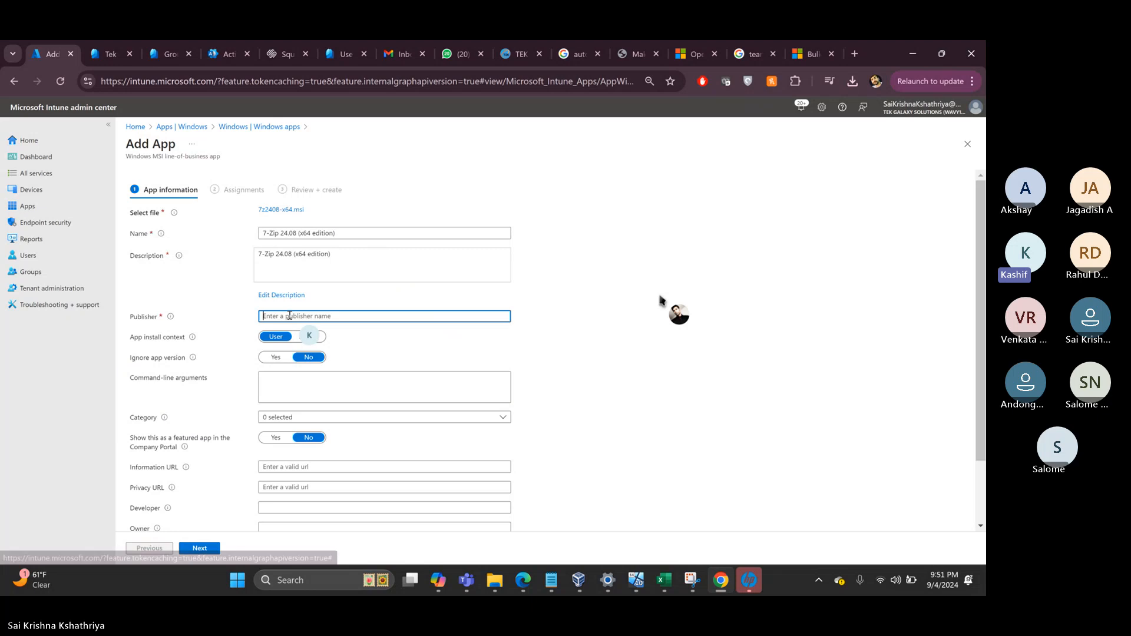
{"action": "type", "text": "7"}
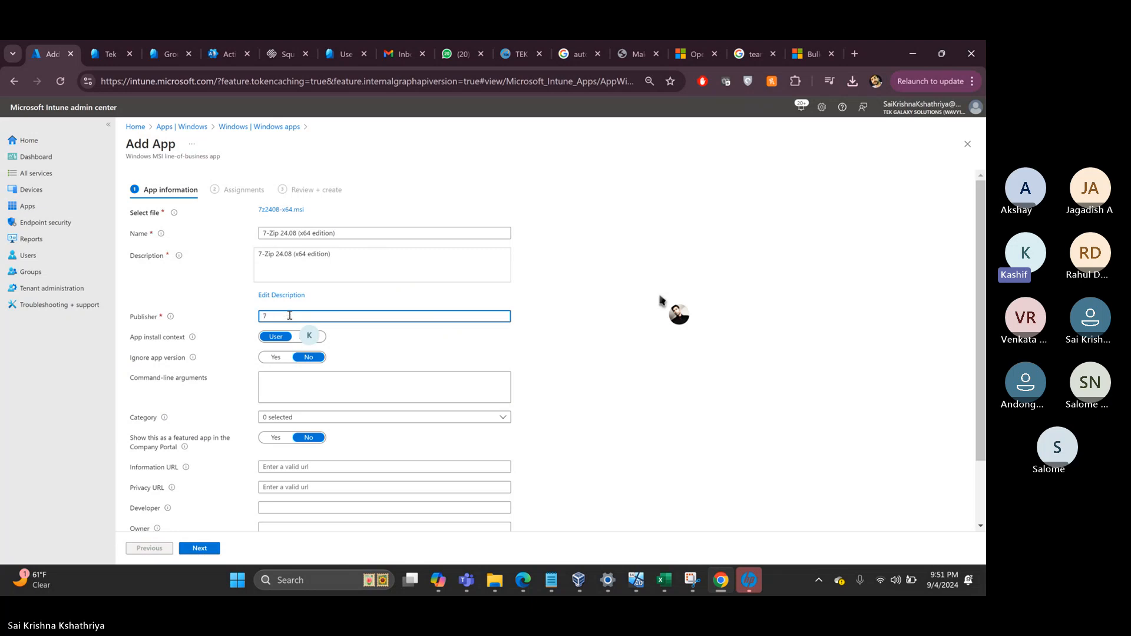
{"action": "type", "text": " zip"}
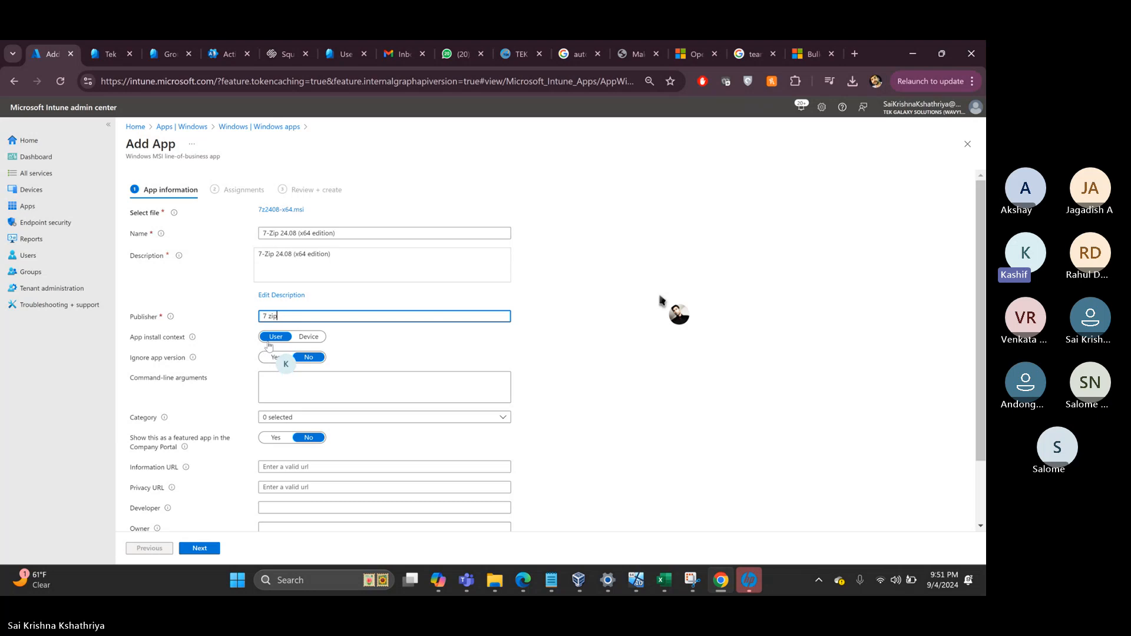
{"action": "left_click", "coordinate": [307, 337]}
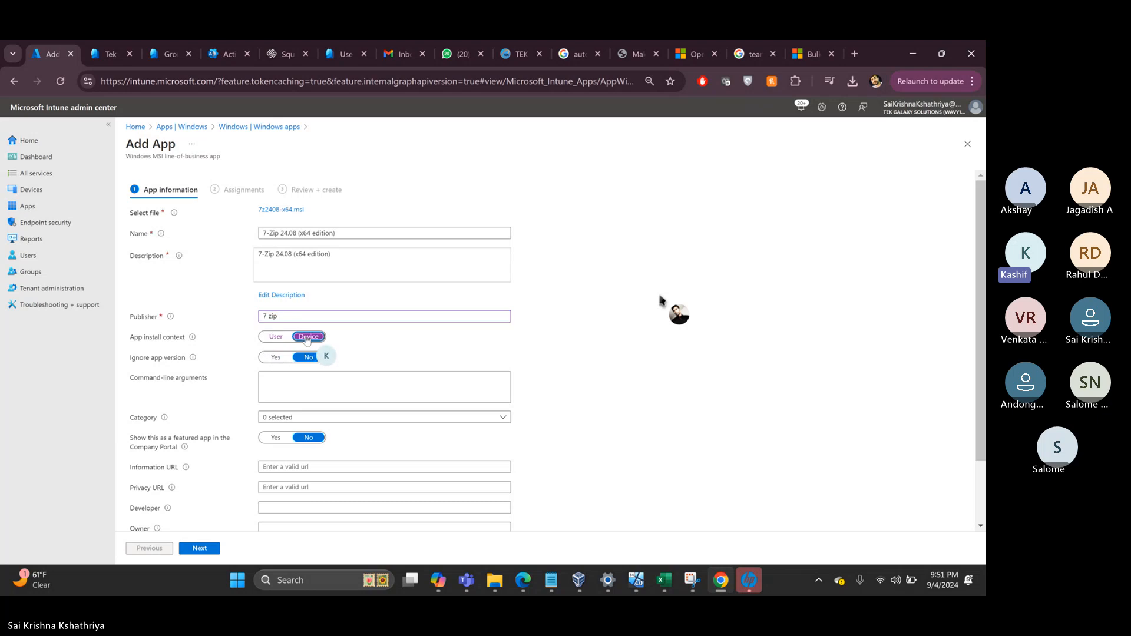
{"action": "scroll", "coordinate": [306, 340], "scroll_direction": "down", "scroll_amount": 2}
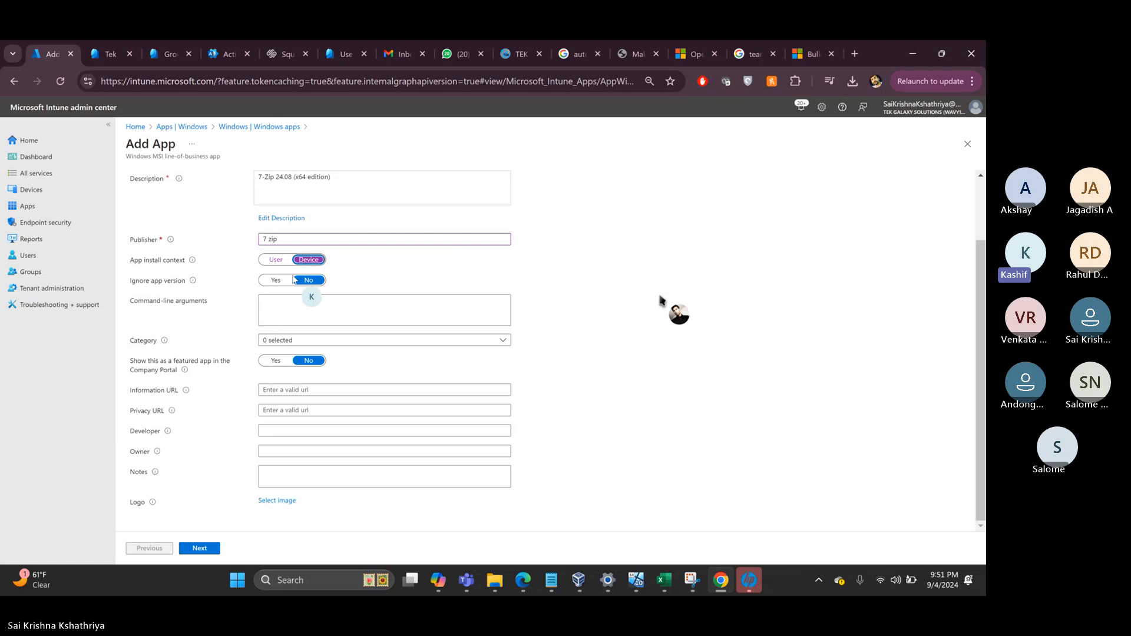
- Focus the command-line arguments box and bring up Intune Notes.txt in Notepad
{"action": "left_click", "coordinate": [279, 308]}
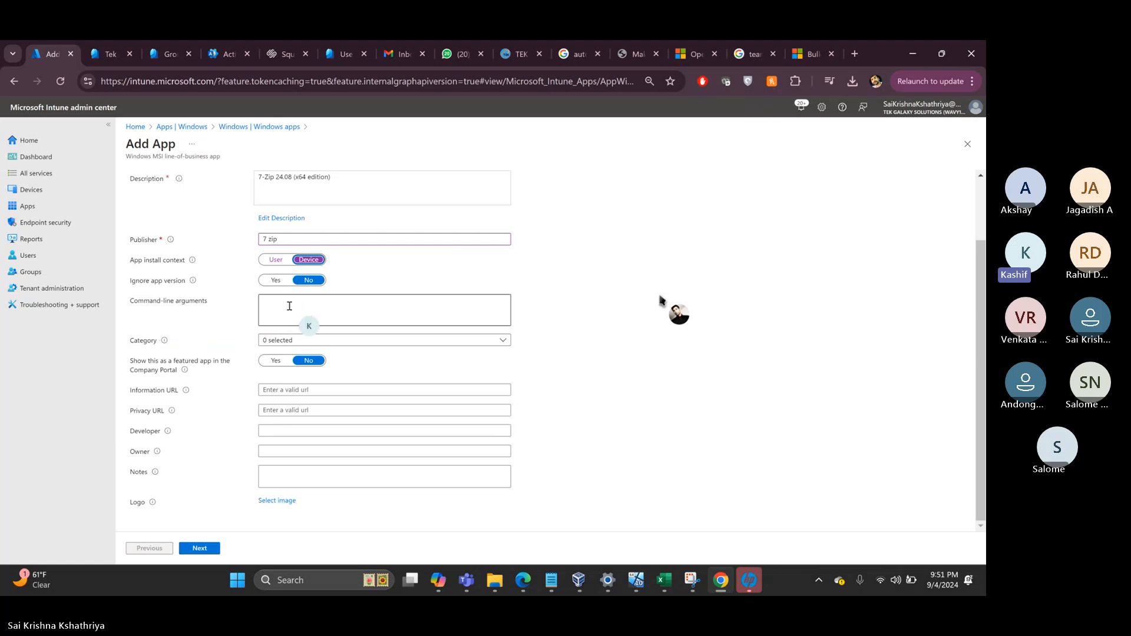
{"action": "left_click", "coordinate": [289, 306]}
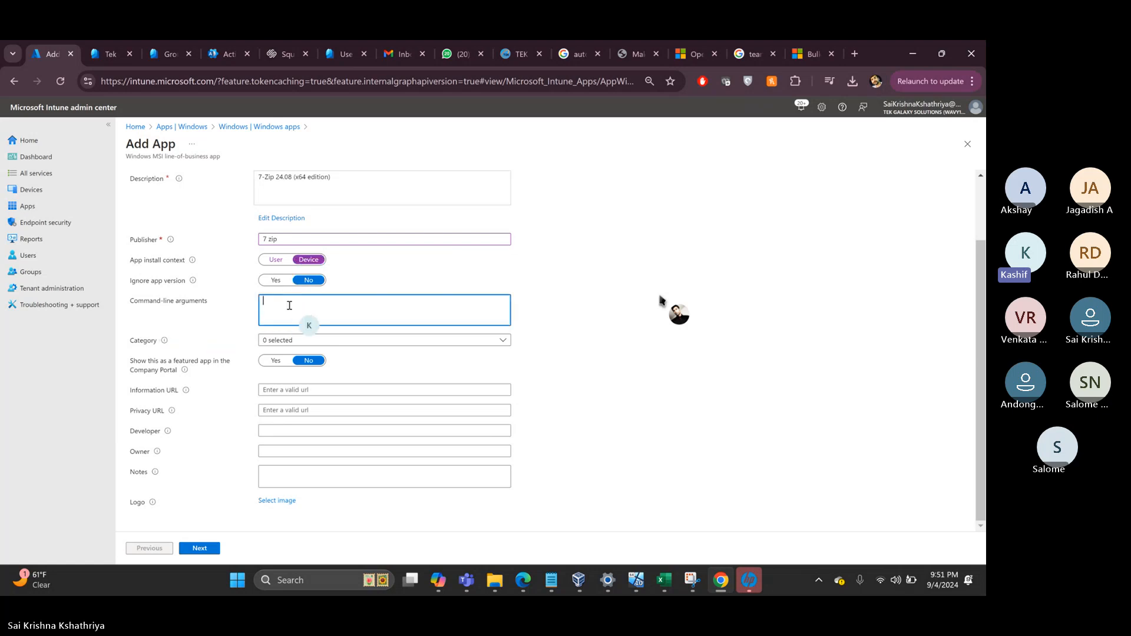
{"action": "left_click", "coordinate": [552, 582]}
- Add a 'Date : 05-Sep-2024' line at the end of the notes
{"action": "left_click", "coordinate": [526, 411]}
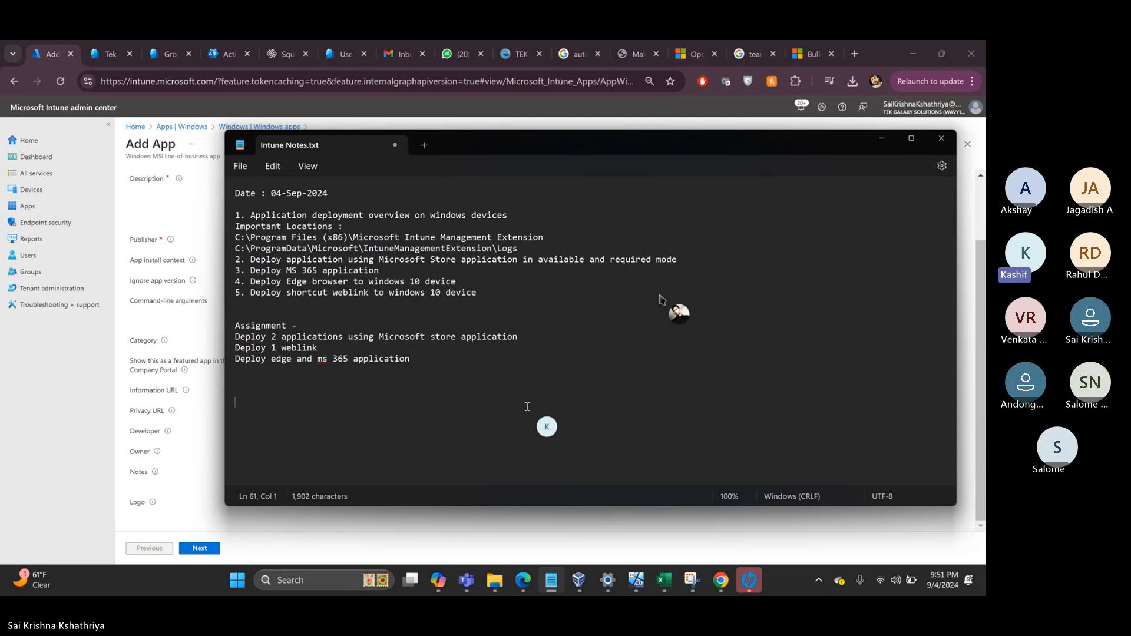
{"action": "type", "text": "Date : 5"}
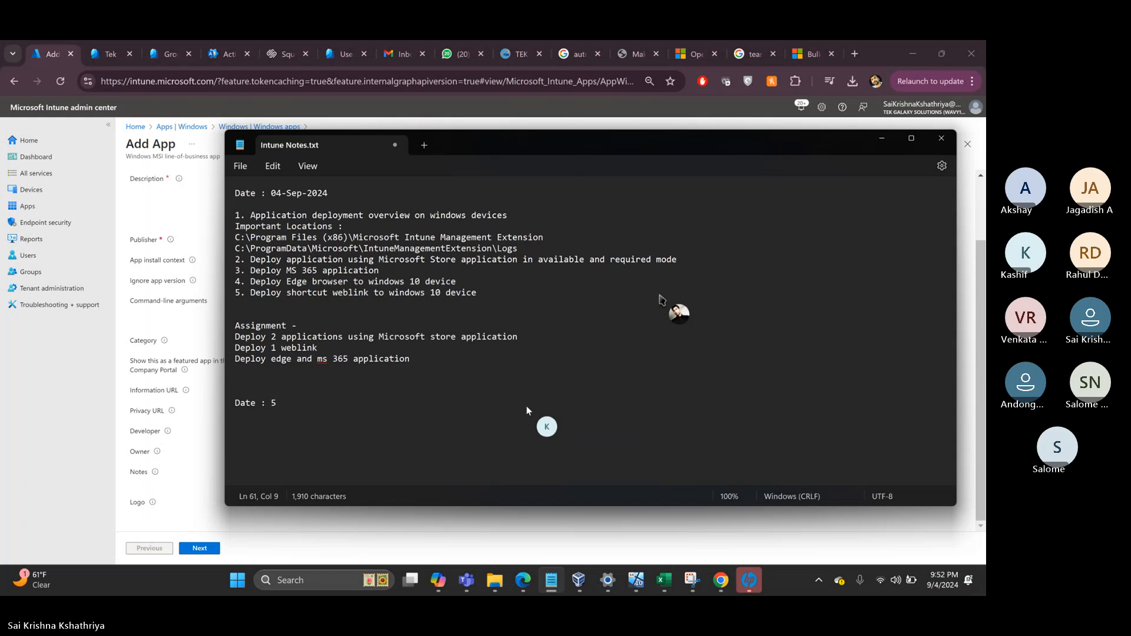
{"action": "key", "text": "BackSpace"}
{"action": "type", "text": "05"}
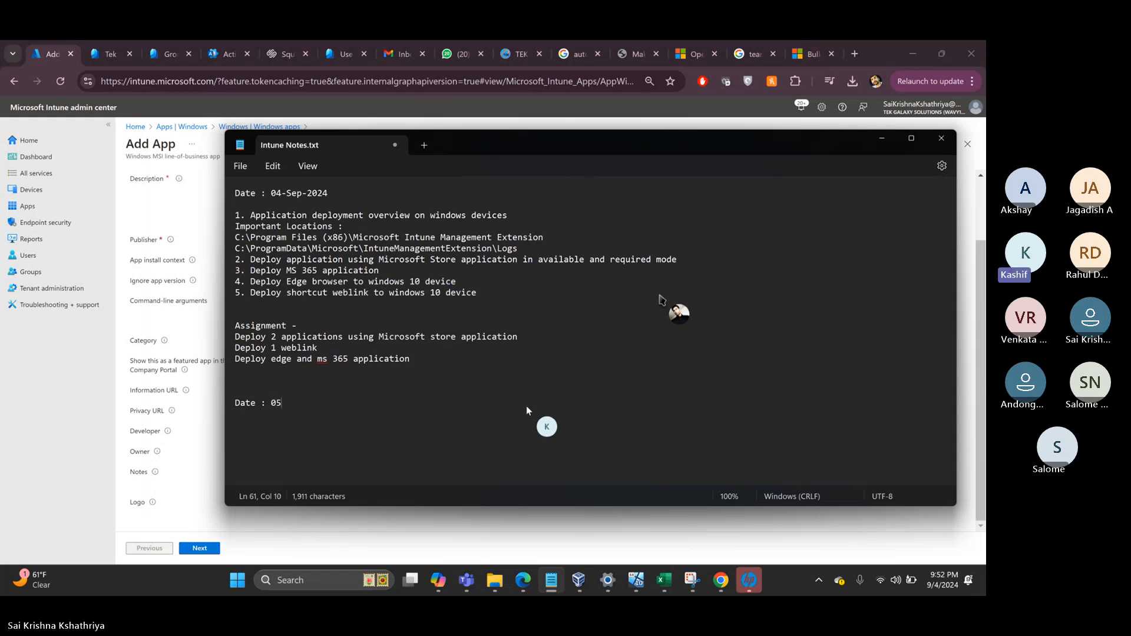
{"action": "type", "text": "-Sep-2024"}
{"action": "key", "text": "Return"}
- Write '1. Deploy applications using LOB method' followed by blank lines
{"action": "type", "text": "1. Depl"}
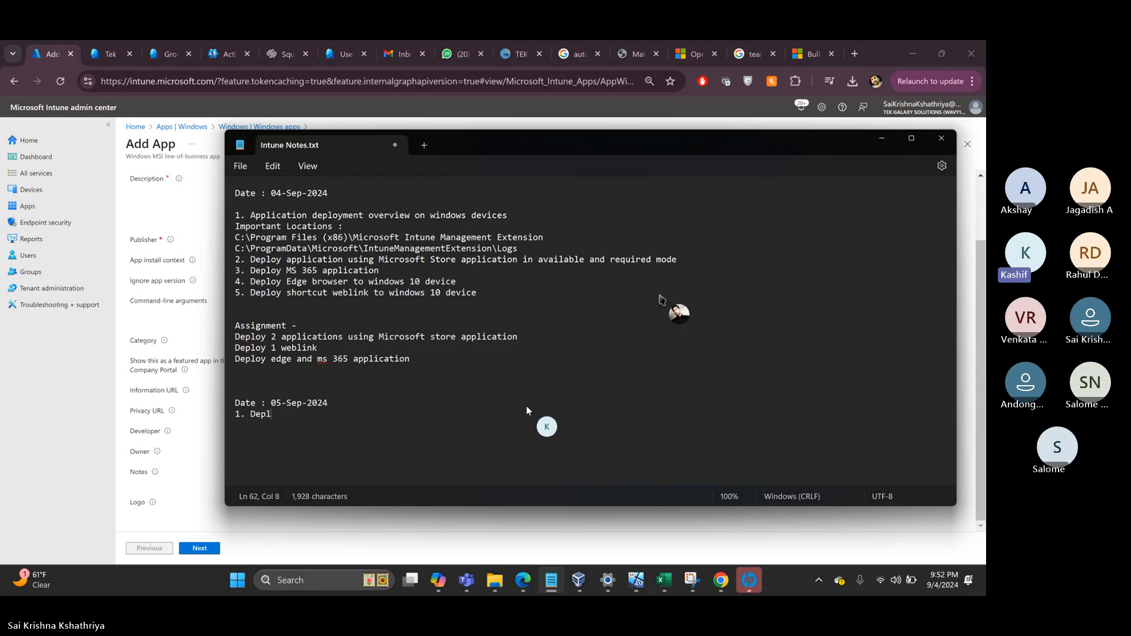
{"action": "type", "text": "oy applications in"}
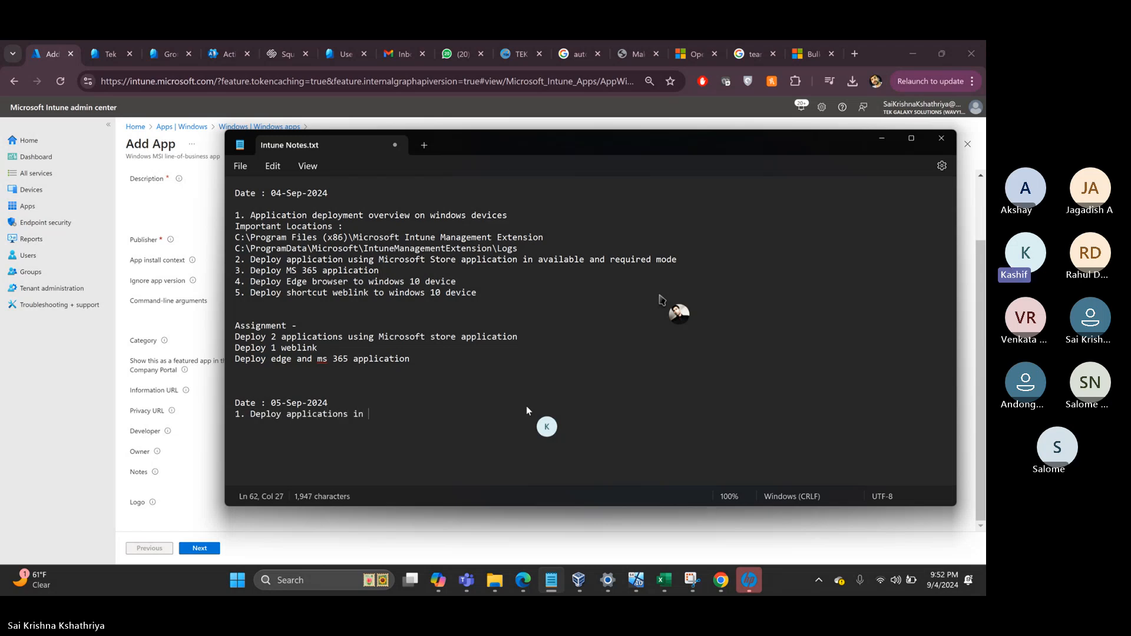
{"action": "key", "text": "BackSpace"}
{"action": "key", "text": "BackSpace"}
{"action": "type", "text": "using LOB me"}
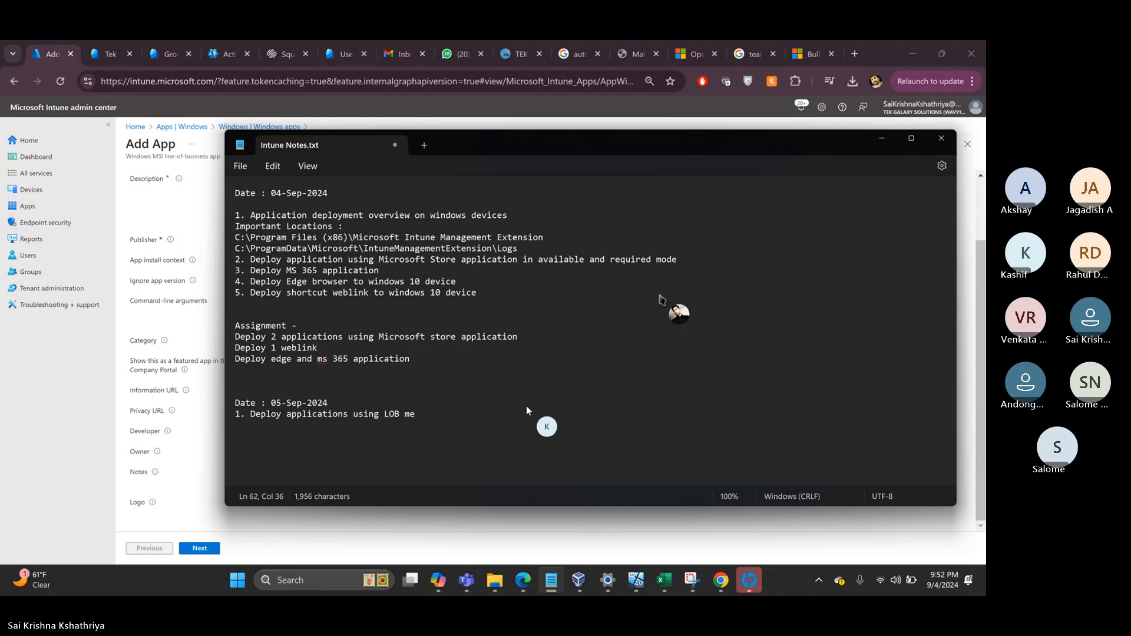
{"action": "type", "text": "thod"}
{"action": "key", "text": "Return"}
{"action": "key", "text": "Return"}
{"action": "key", "text": "Return"}
{"action": "key", "text": "Return"}
{"action": "key", "text": "Return"}
{"action": "key", "text": "Return"}
{"action": "key", "text": "Return"}
{"action": "key", "text": "Return"}
{"action": "key", "text": "Return"}
{"action": "key", "text": "Return"}
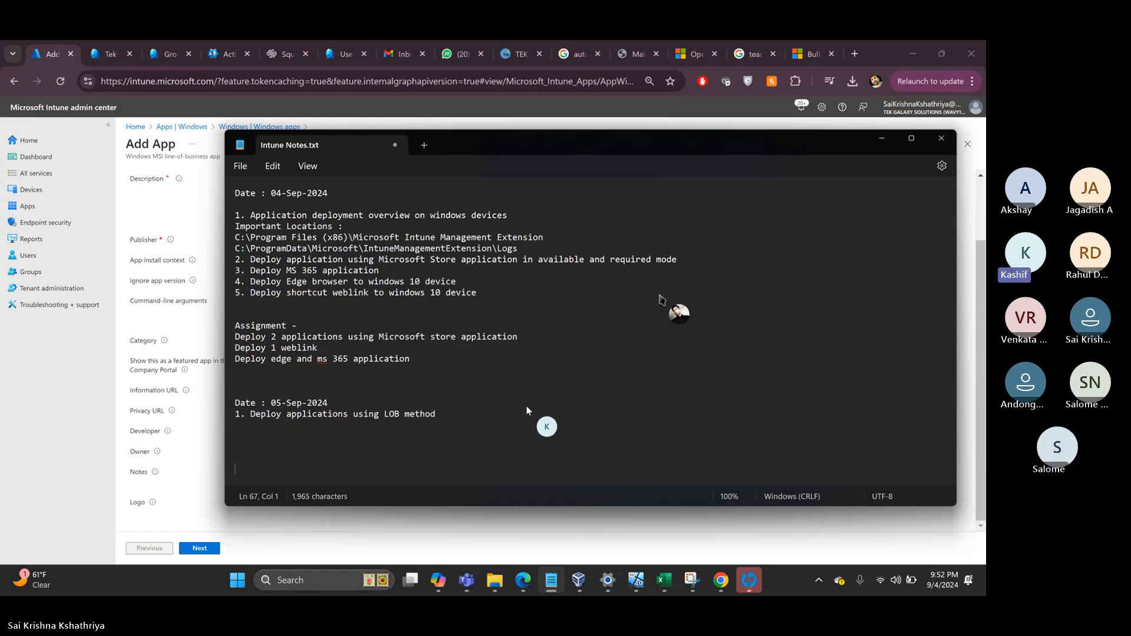
{"action": "key", "text": "Return"}
{"action": "key", "text": "Return"}
{"action": "key", "text": "Return"}
{"action": "key", "text": "Return"}
{"action": "key", "text": "Return"}
{"action": "key", "text": "Return"}
{"action": "key", "text": "Return"}
{"action": "key", "text": "Return"}
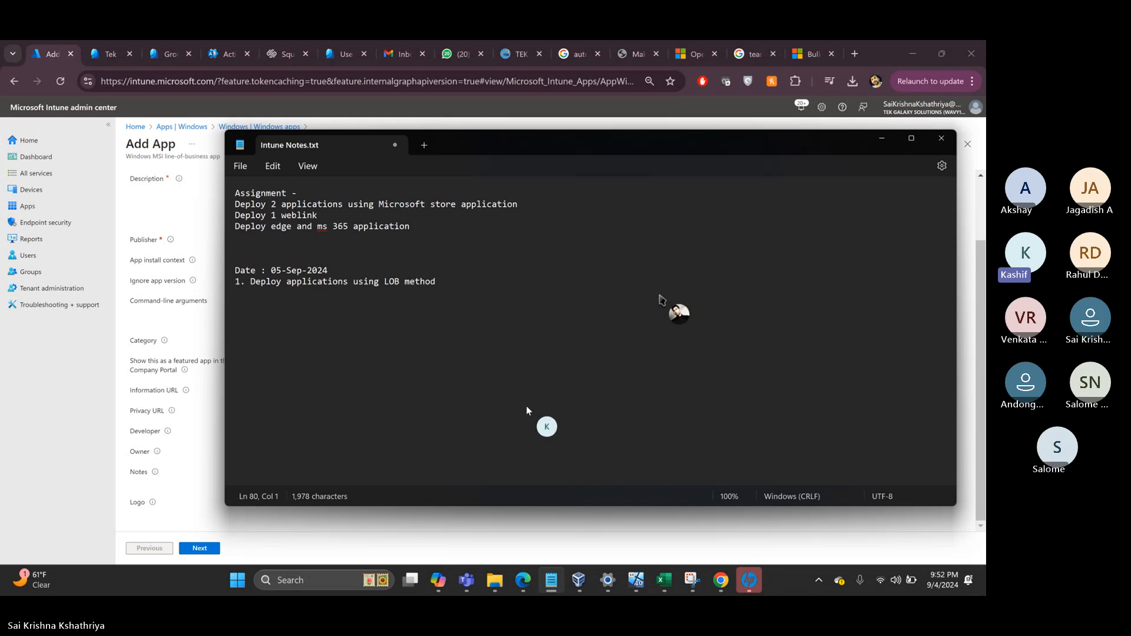
- List the switches '/i : install' and '/x : uninstall' on separate lines
{"action": "left_click", "coordinate": [262, 369]}
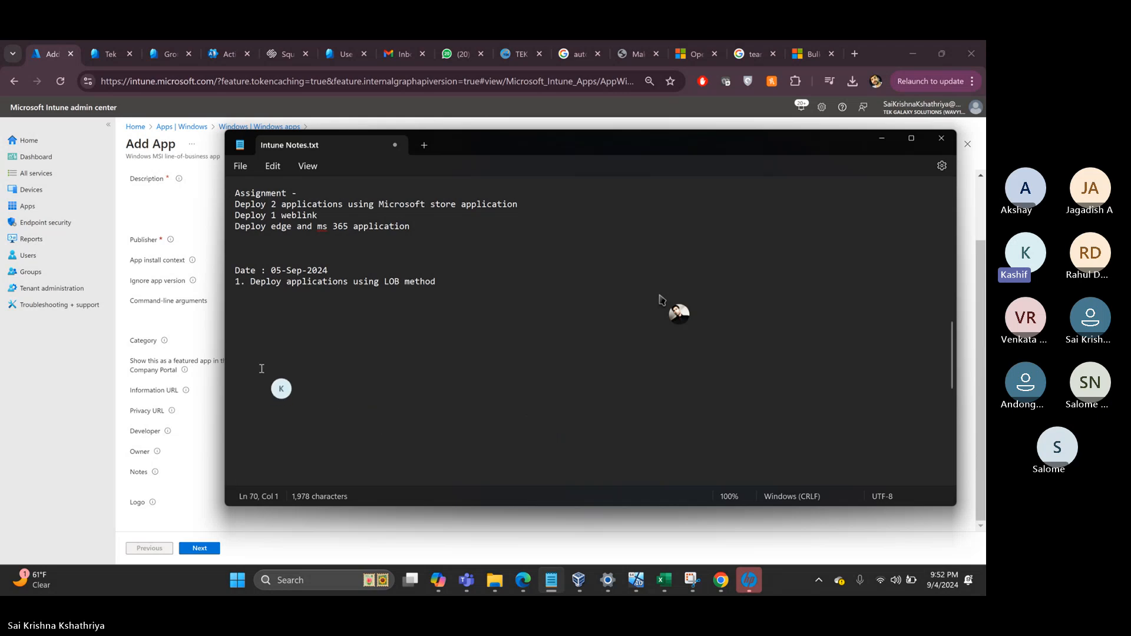
{"action": "type", "text": "/i ;:"}
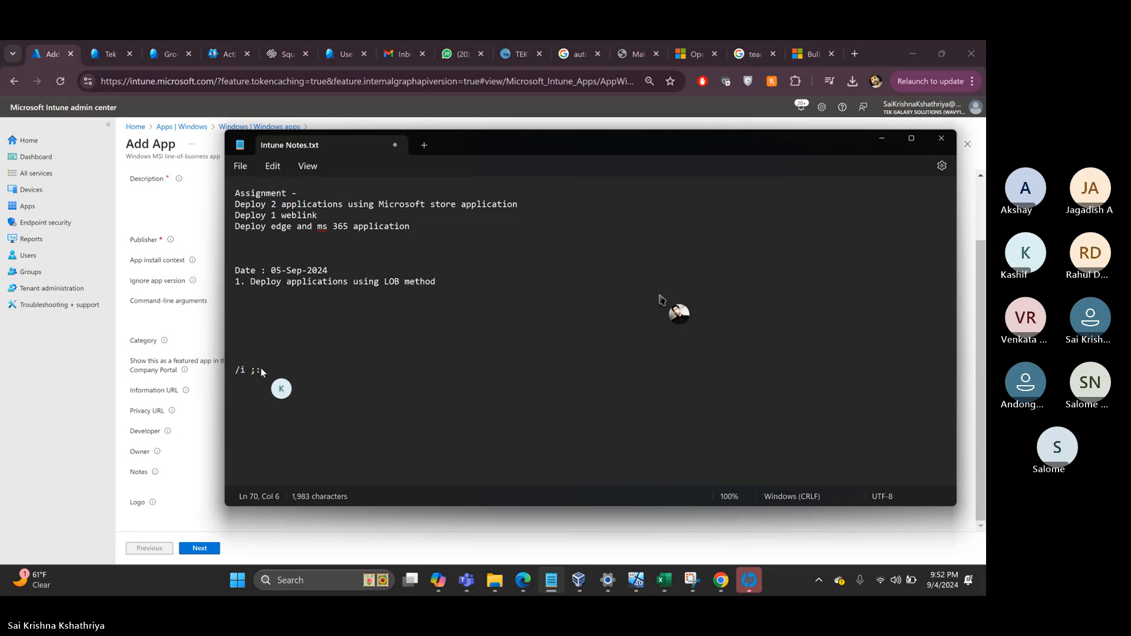
{"action": "key", "text": "BackSpace"}
{"action": "type", "text": ": install"}
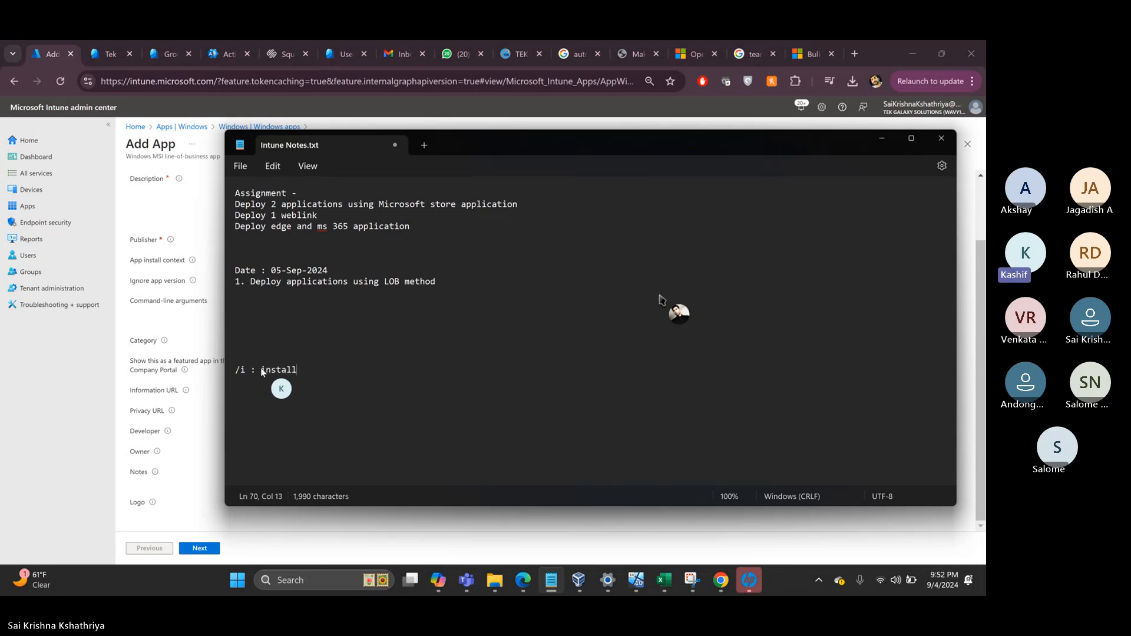
{"action": "key", "text": "Return"}
{"action": "type", "text": "/x:"}
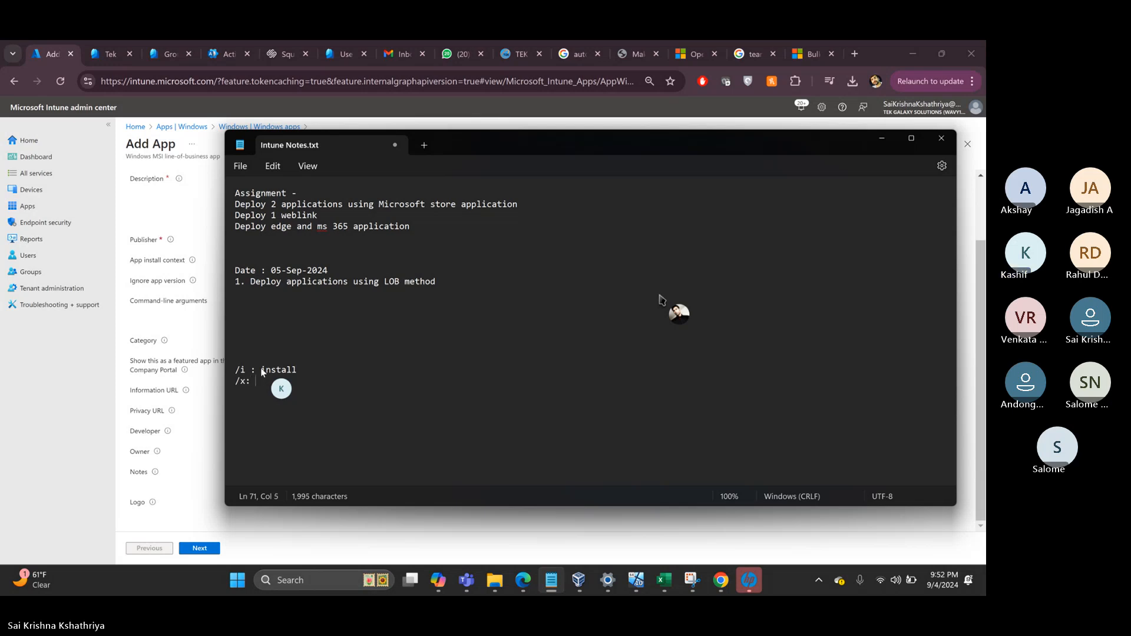
{"action": "key", "text": "BackSpace"}
{"action": "type", "text": ": unin"}
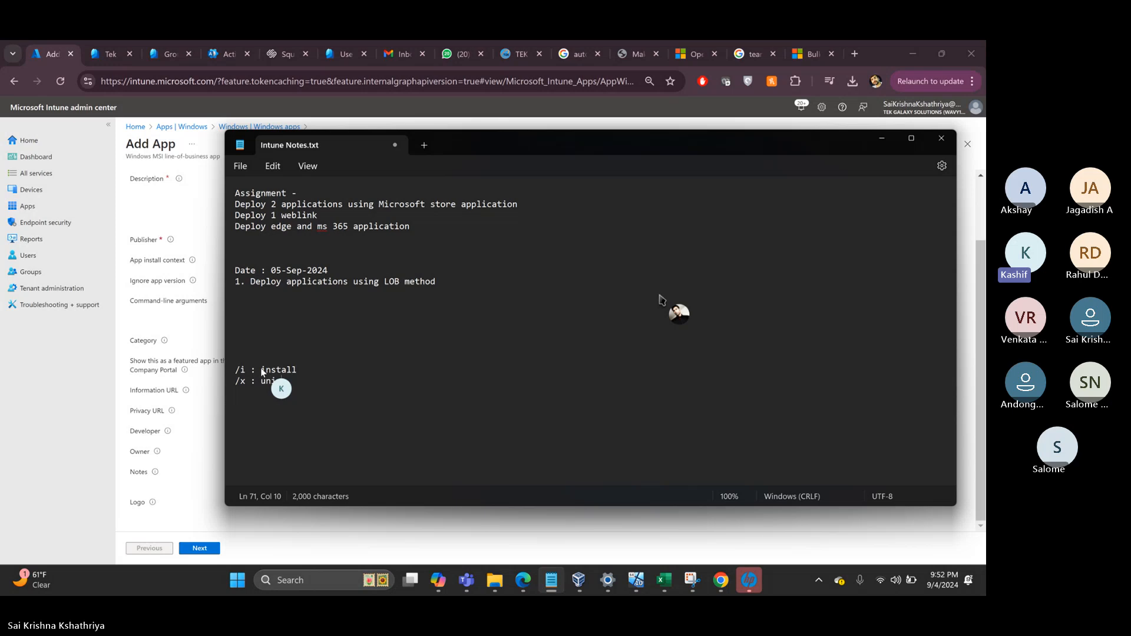
{"action": "type", "text": "stall"}
{"action": "key", "text": "Return"}
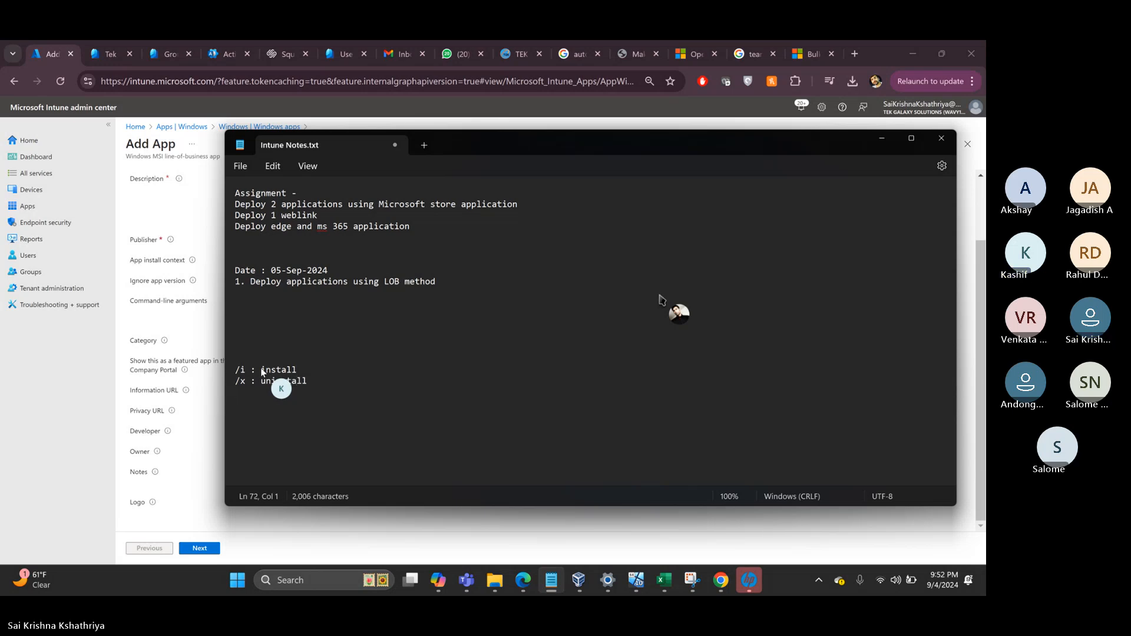
- Add '/l*v : for log output' and '/norestart : suppress reboot' lines
{"action": "type", "text": "/"}
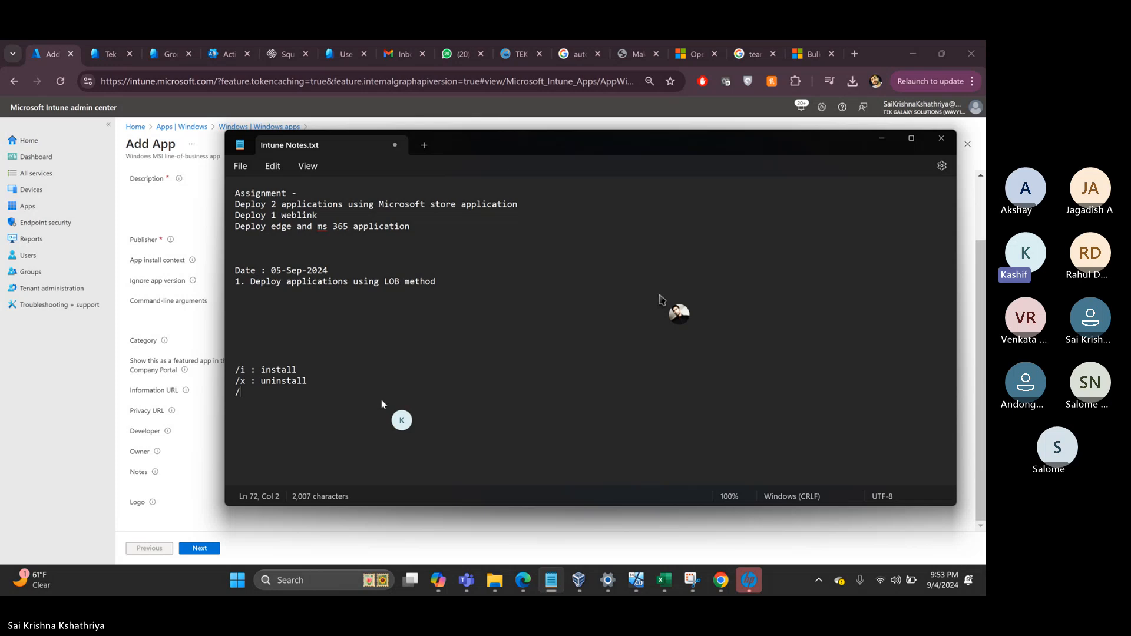
{"action": "type", "text": "l*v "}
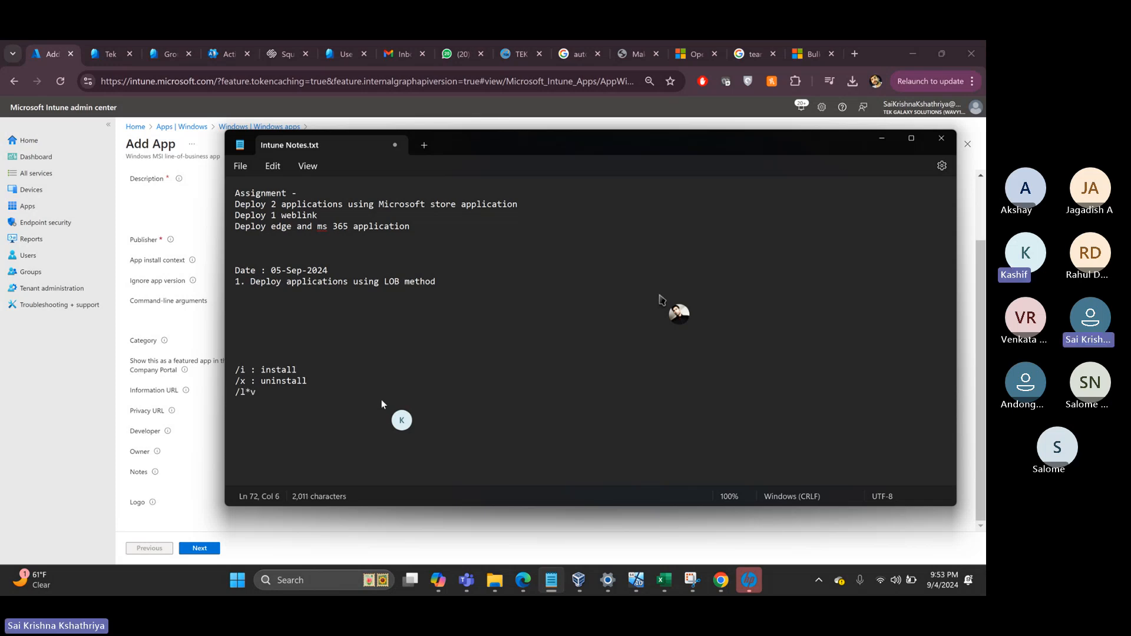
{"action": "type", "text": ": for"}
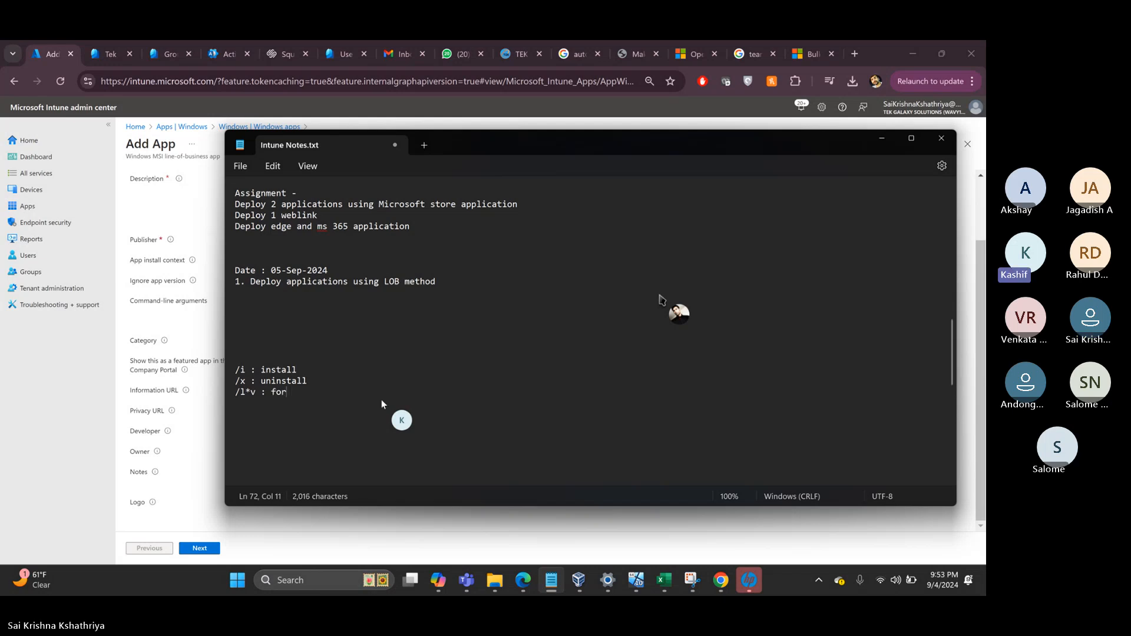
{"action": "type", "text": " log out"}
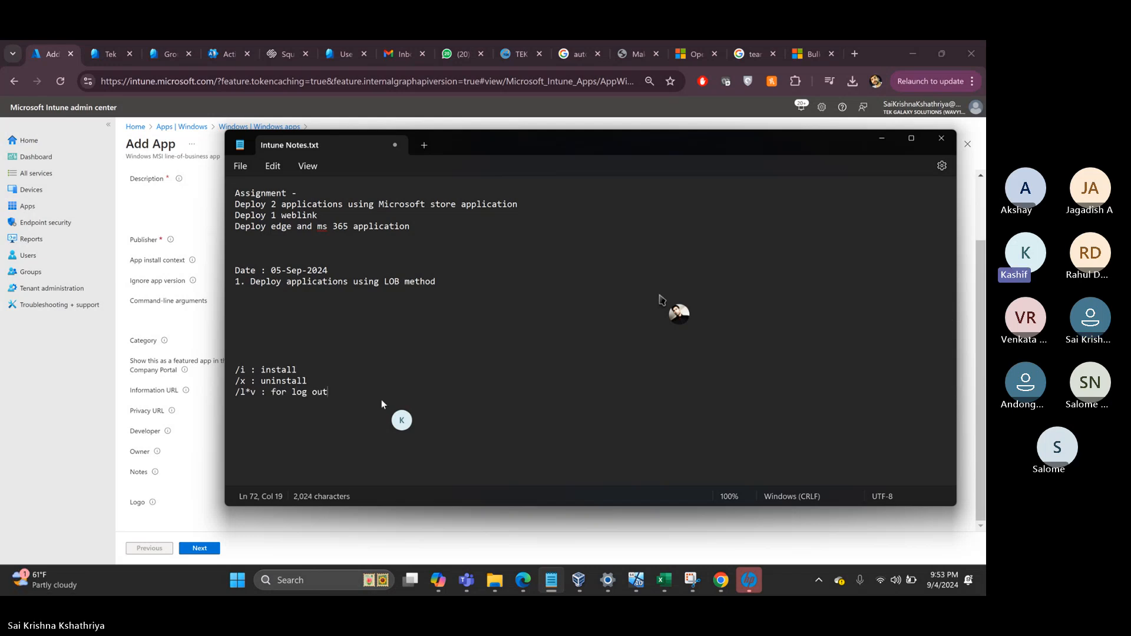
{"action": "type", "text": "put"}
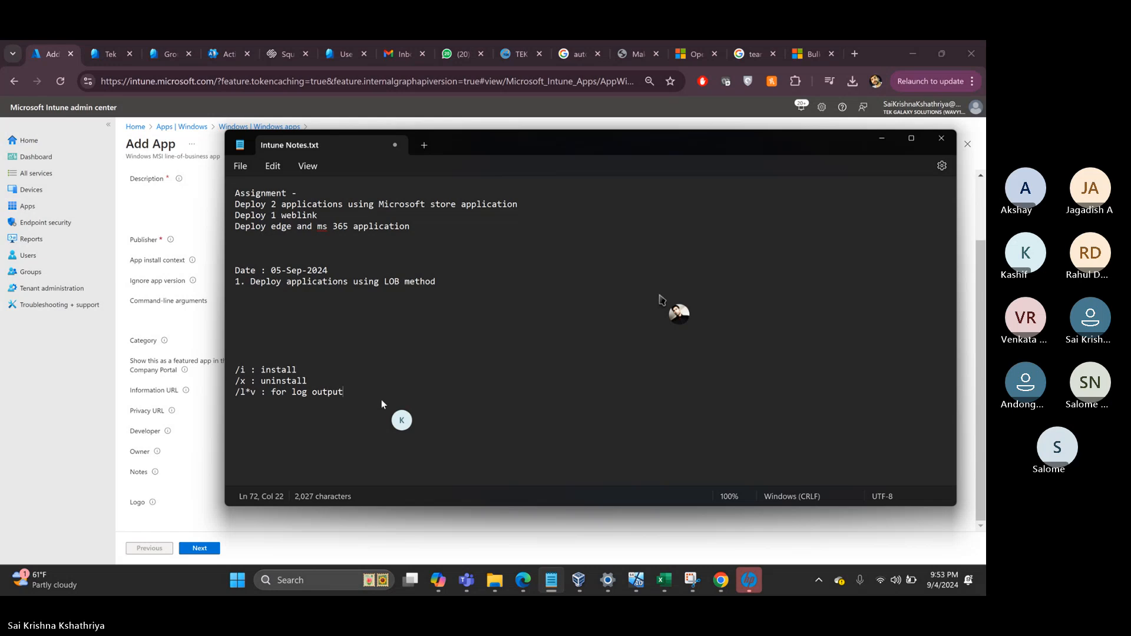
{"action": "key", "text": "Return"}
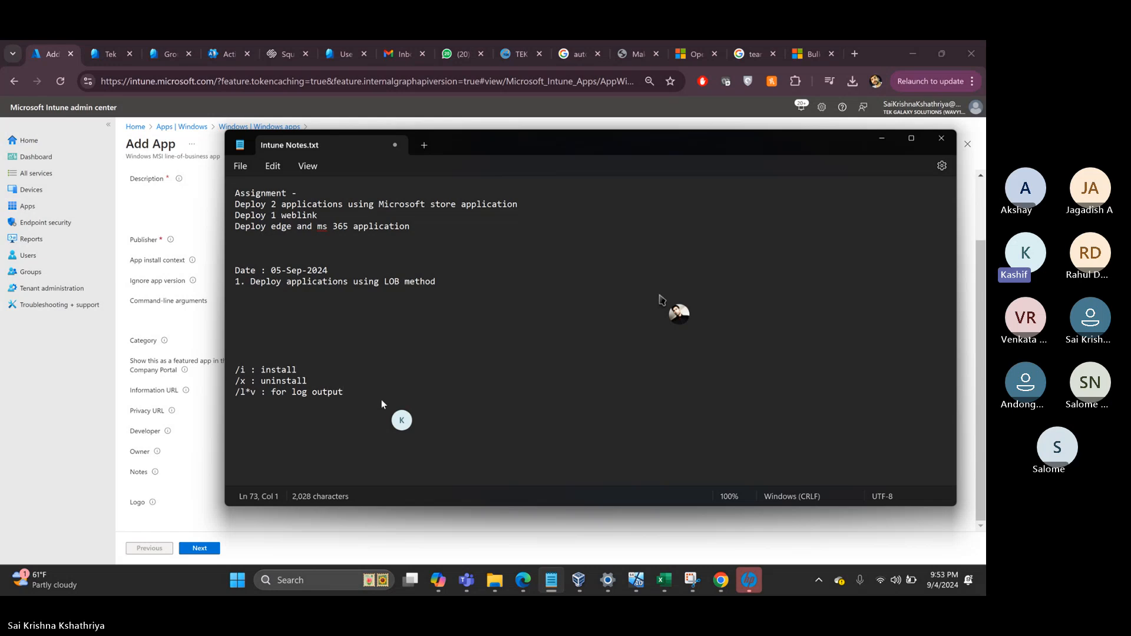
{"action": "type", "text": "/norestart"}
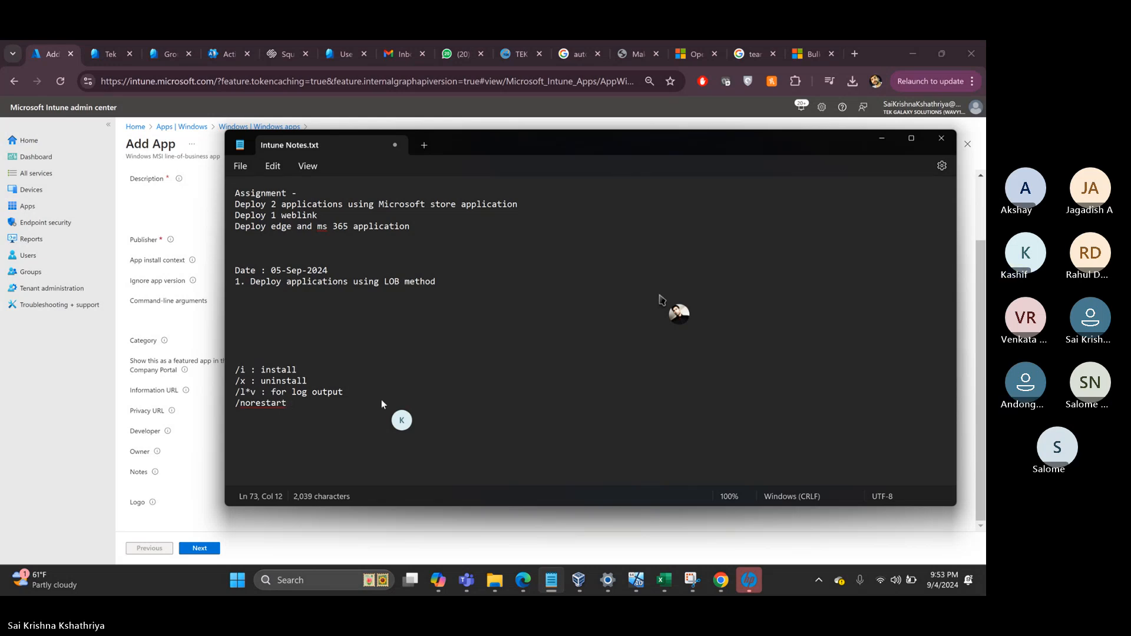
{"action": "type", "text": " : "}
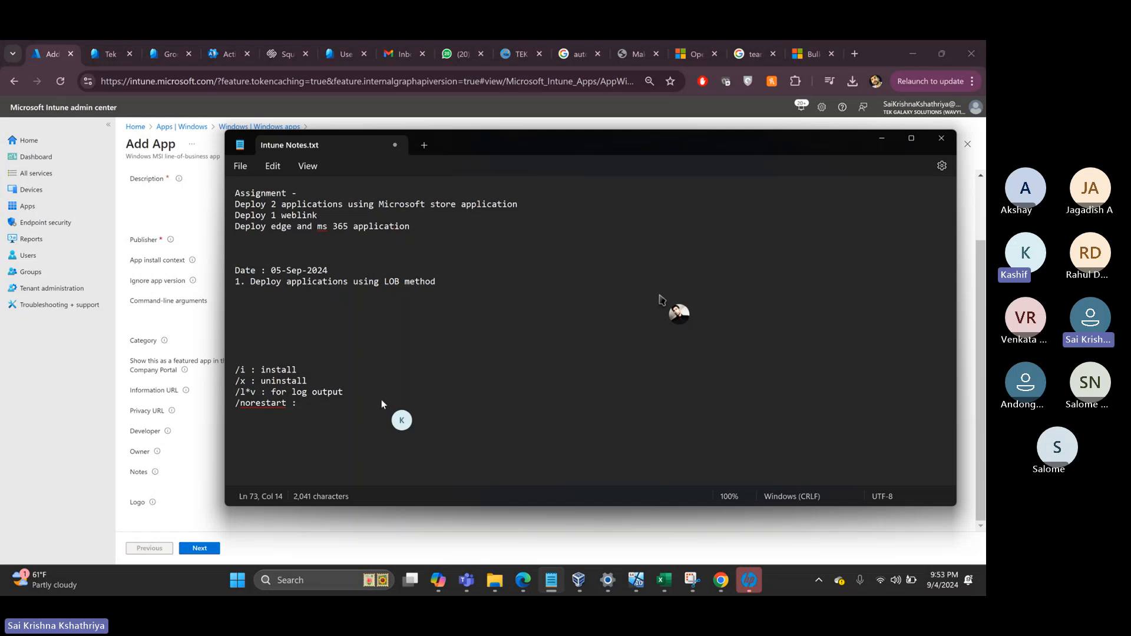
{"action": "type", "text": "suppress r"}
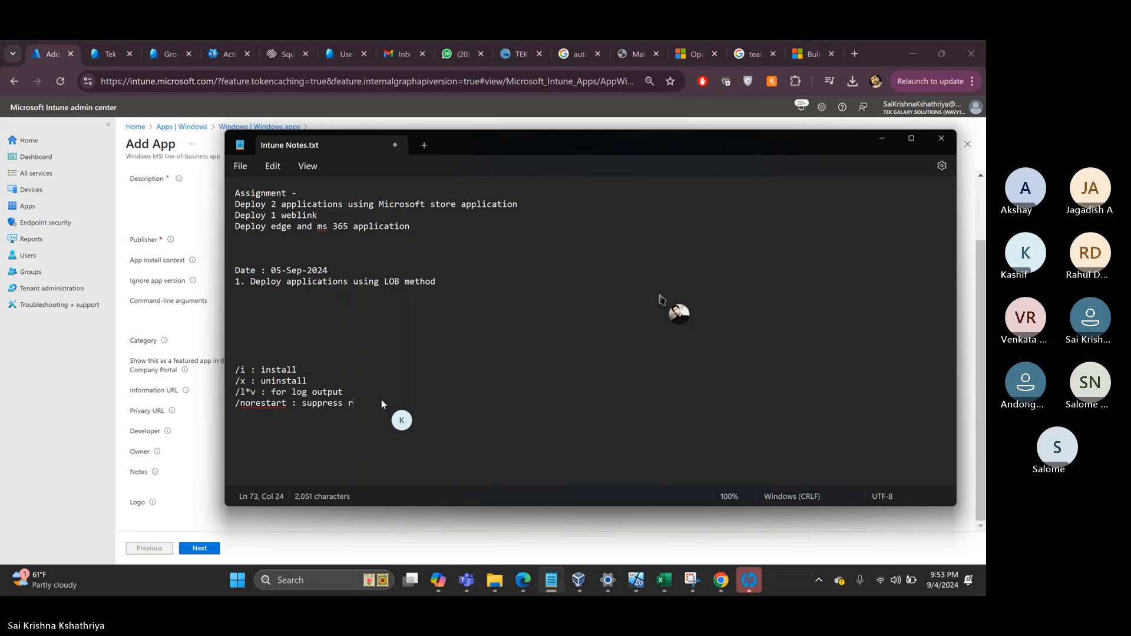
{"action": "type", "text": "eboot"}
{"action": "key", "text": "Return"}
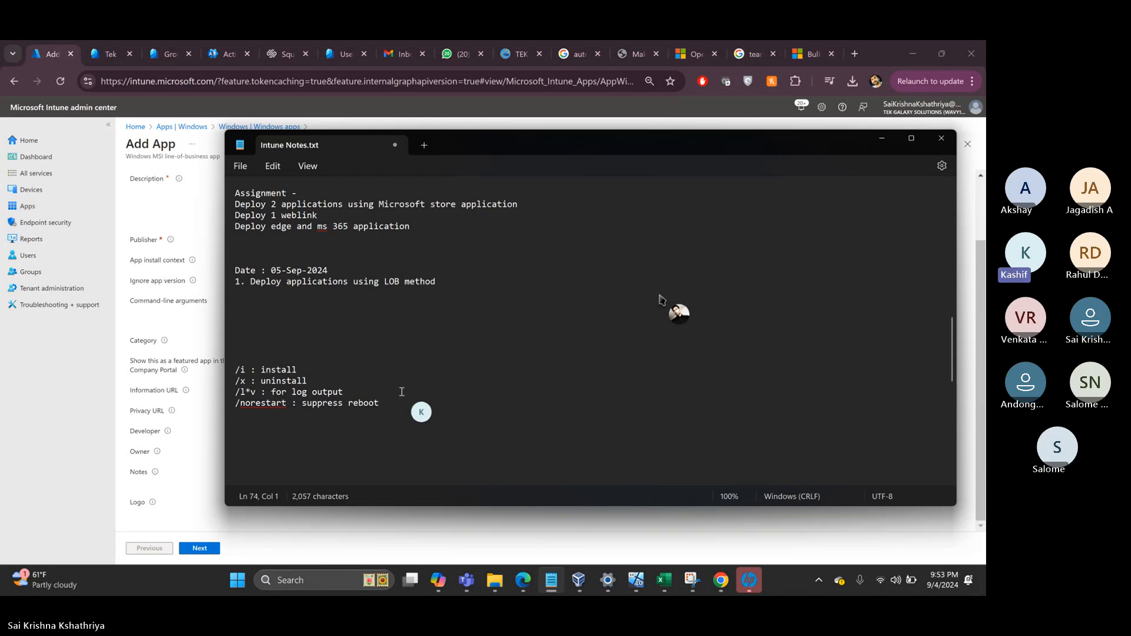
- Insert 'Default command for msi applications' with msiexec.exe /i "Filename.msi" /qn above the switches
{"action": "left_click", "coordinate": [317, 341]}
{"action": "key", "text": "Return"}
{"action": "key", "text": "Return"}
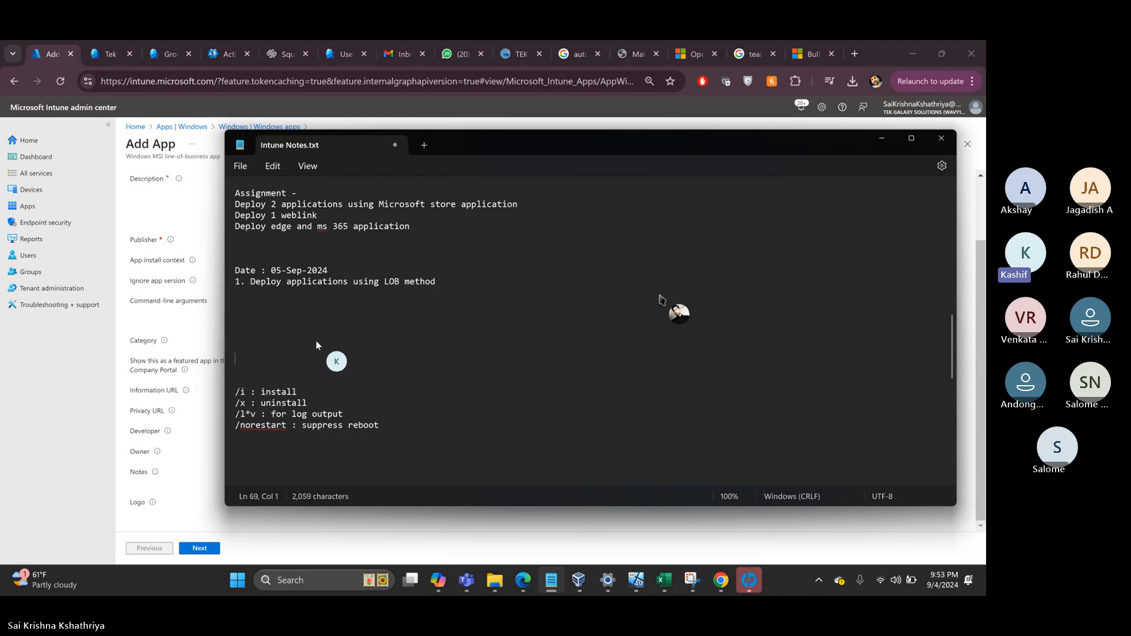
{"action": "key", "text": "Up"}
{"action": "type", "text": "Default command f"}
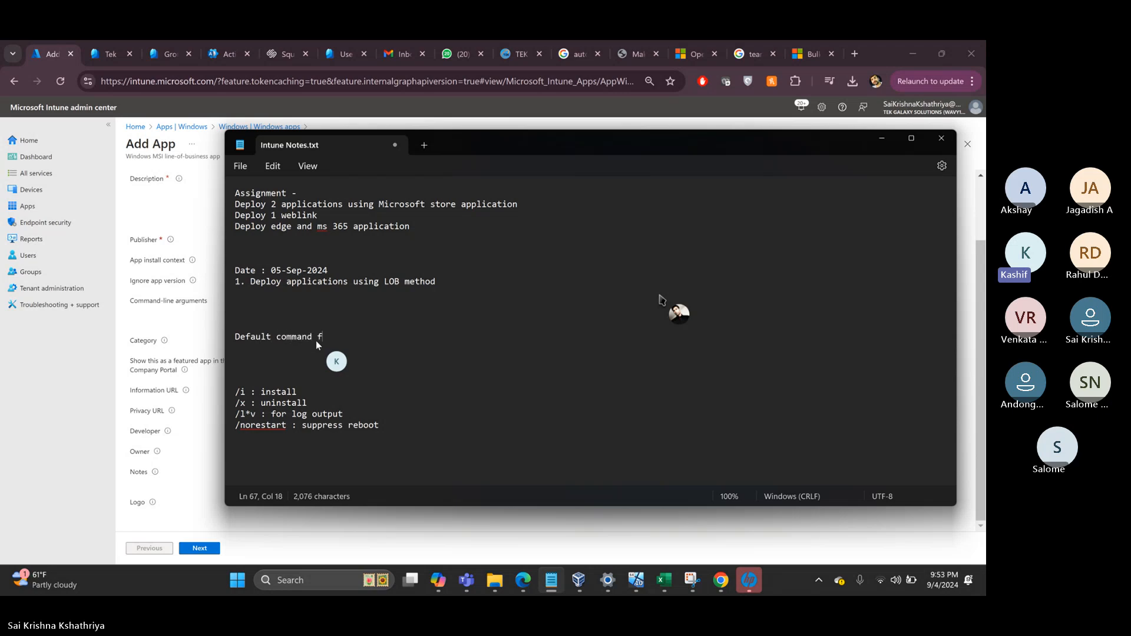
{"action": "type", "text": "or msi applications"}
{"action": "key", "text": "Return"}
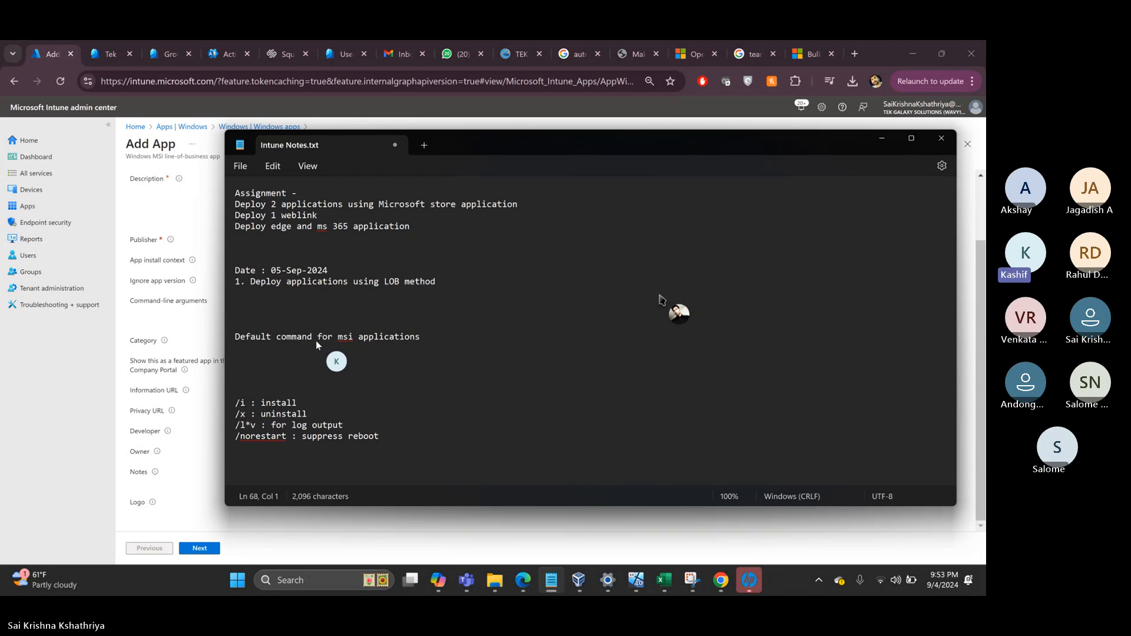
{"action": "type", "text": "msiexec.exe /i \"File"}
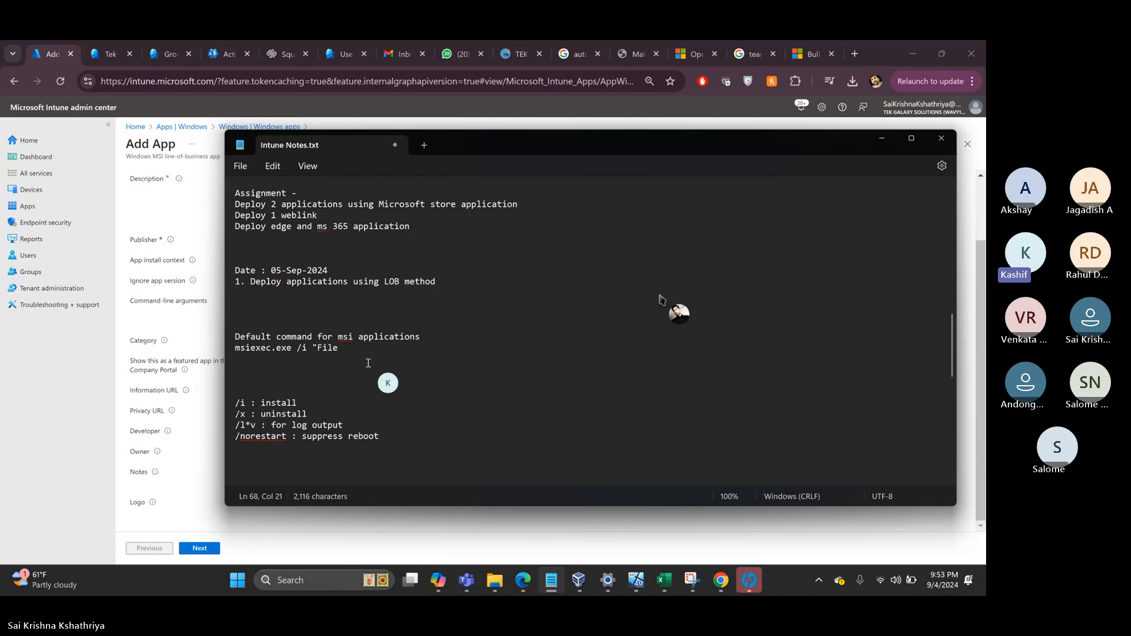
{"action": "type", "text": "name"}
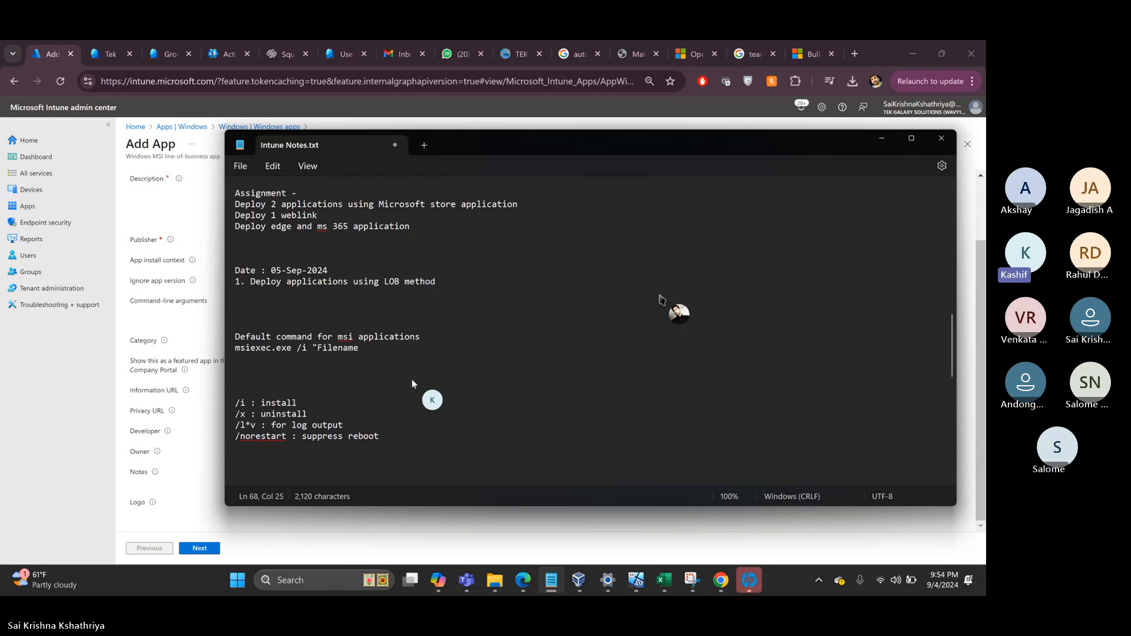
{"action": "type", "text": ".msi\" /qn"}
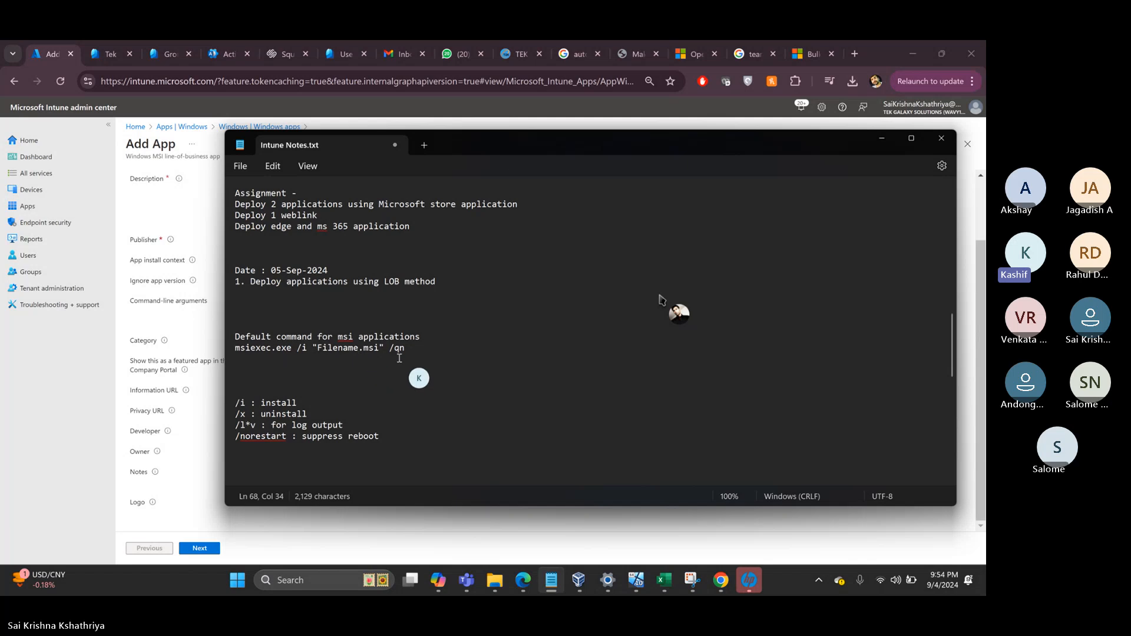
- Highlight the default command and the log output switch line, then clear the selection
{"action": "left_click_drag", "start_coordinate": [404, 352], "coordinate": [240, 355]}
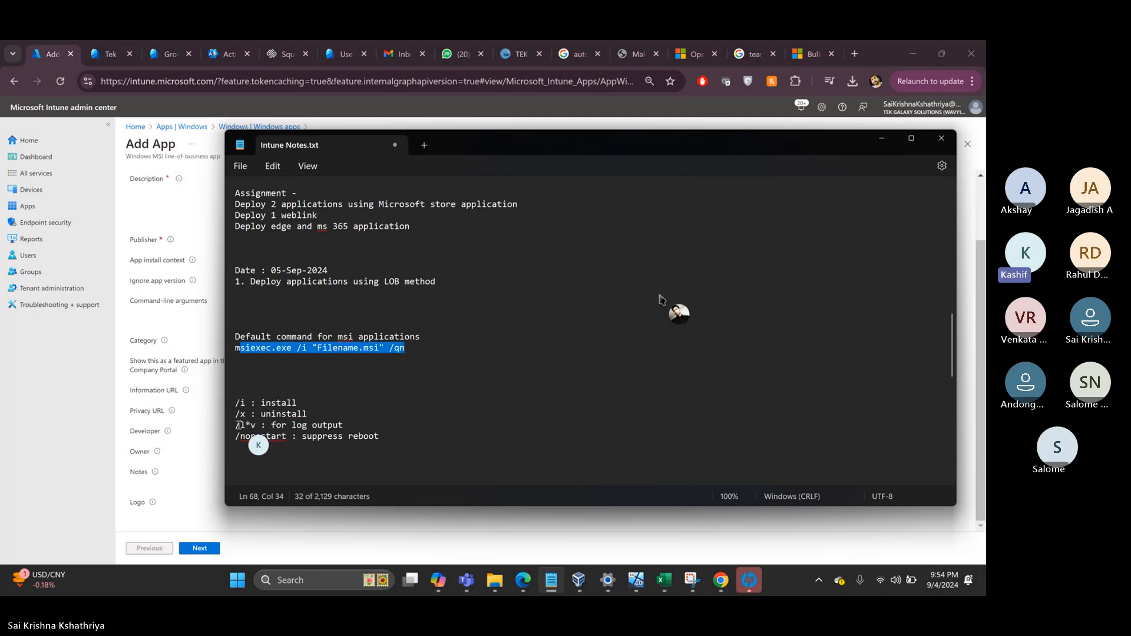
{"action": "left_click_drag", "start_coordinate": [240, 425], "coordinate": [351, 433]}
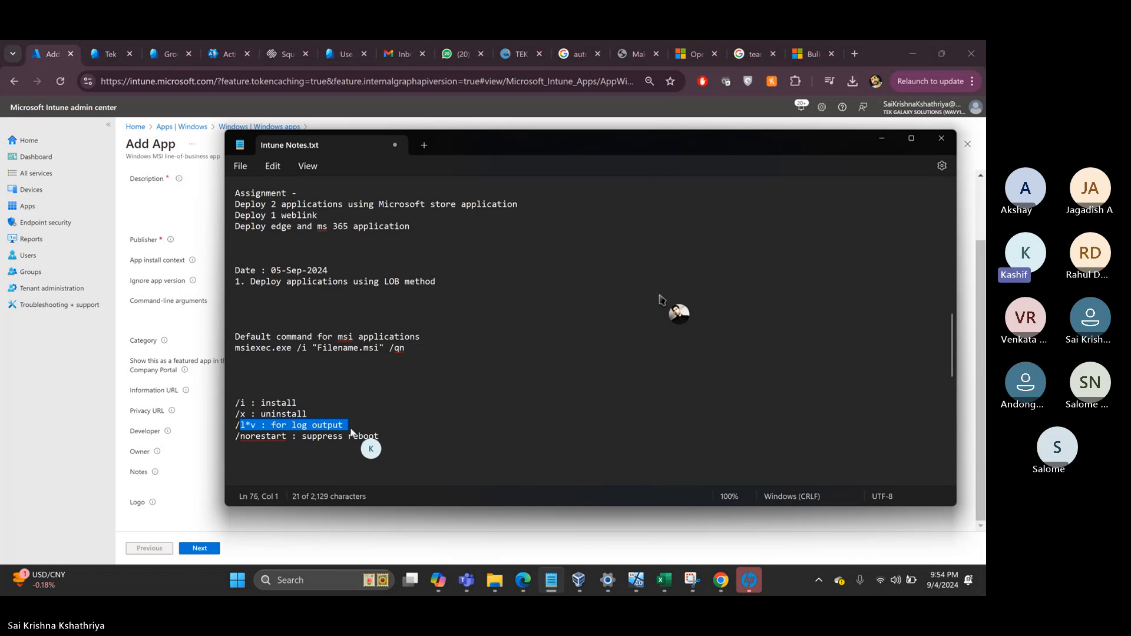
{"action": "left_click", "coordinate": [237, 438]}
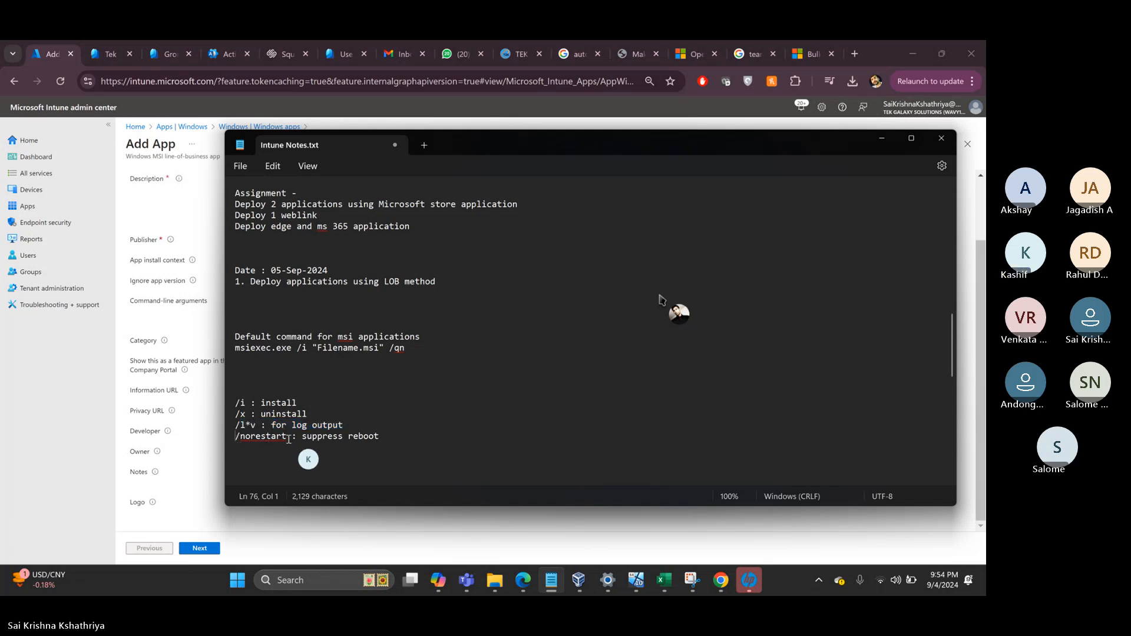
- Enter command-line arguments '/norestart /l*v C:\windows\temp\7zipinstall.' for the 7-Zip app
{"action": "left_click", "coordinate": [87, 404]}
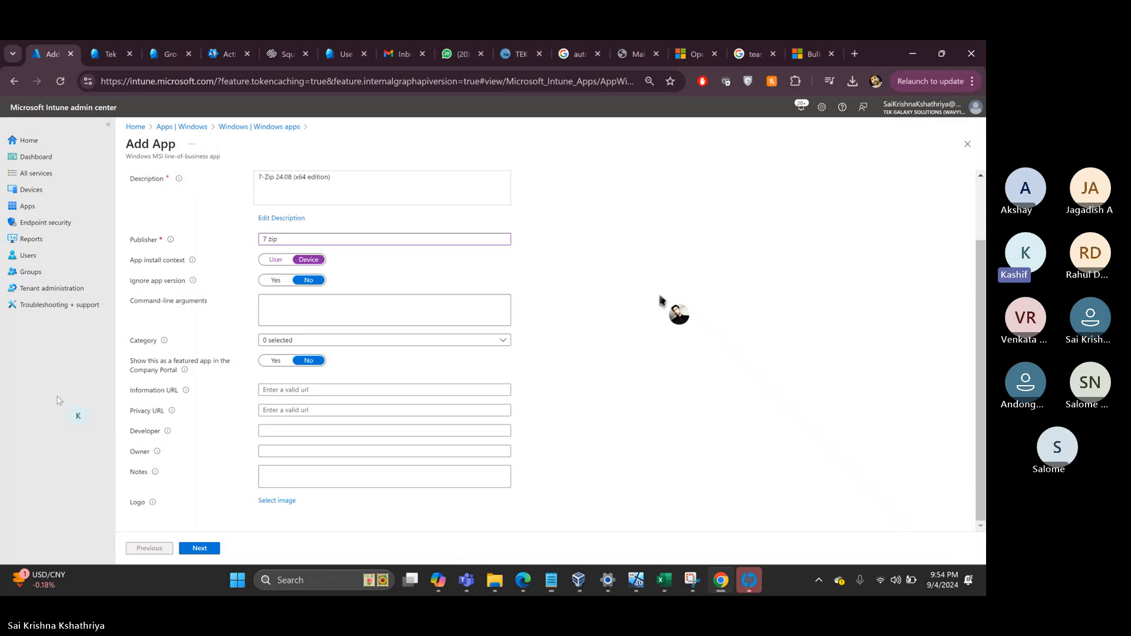
{"action": "left_click", "coordinate": [310, 307]}
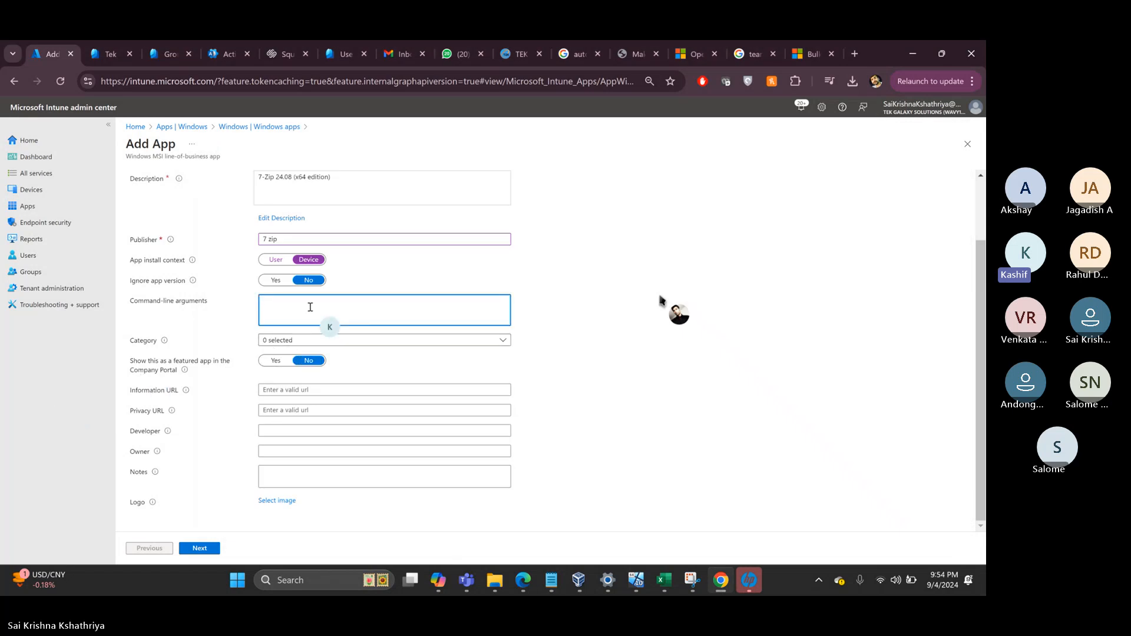
{"action": "type", "text": "/norestart /l*v"}
{"action": "type", "text": "C:\\"}
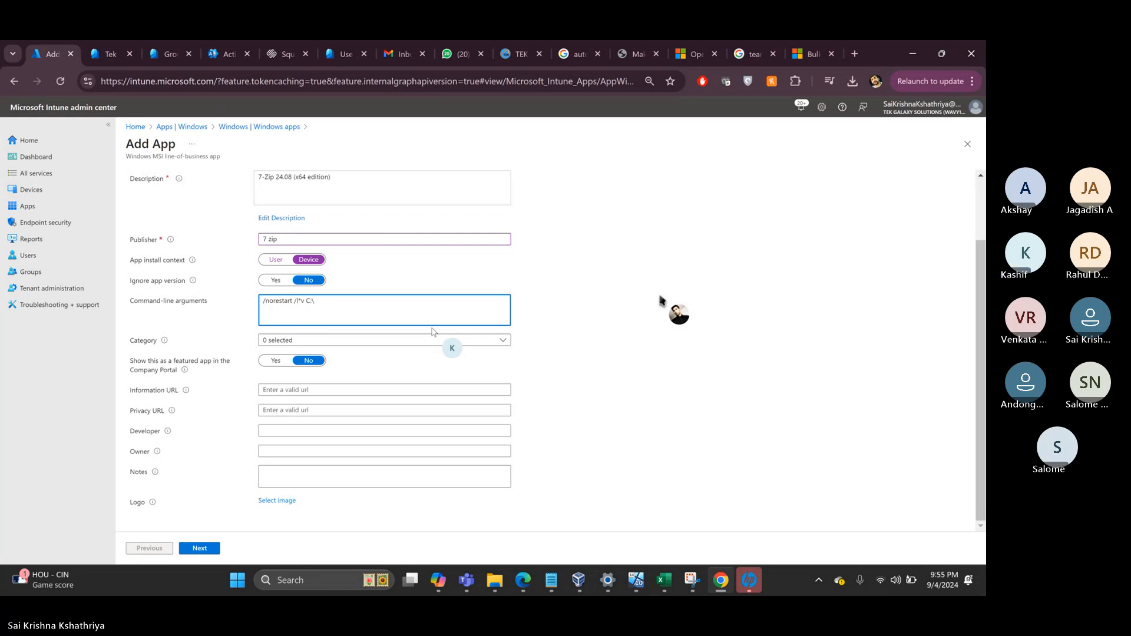
{"action": "type", "text": "windows\\temp\\"}
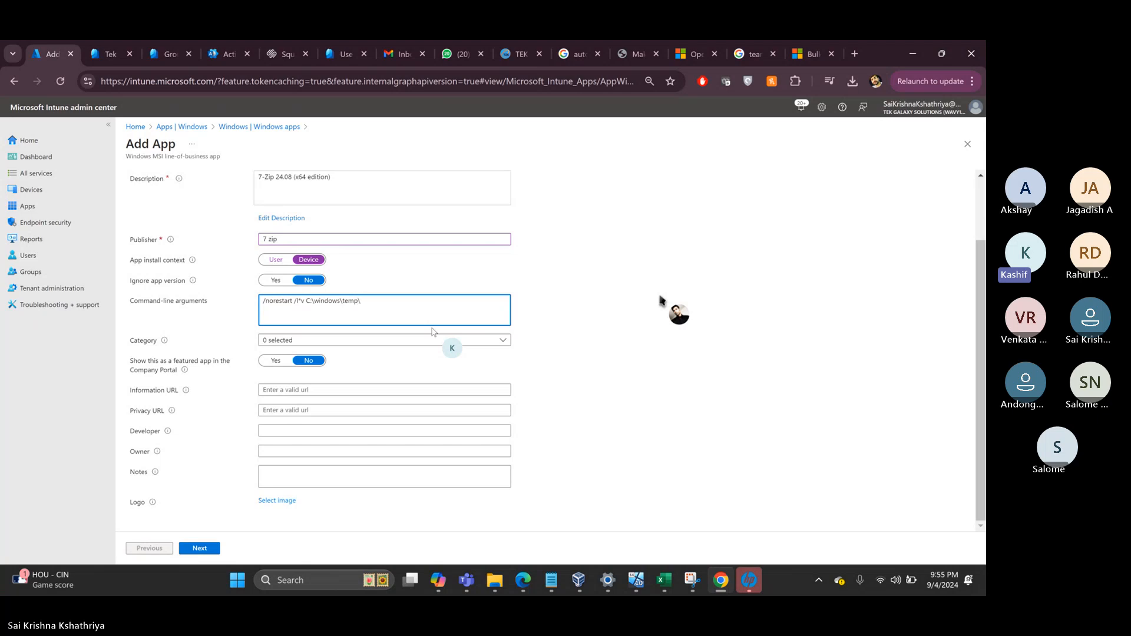
{"action": "type", "text": "7zipinstall.log"}
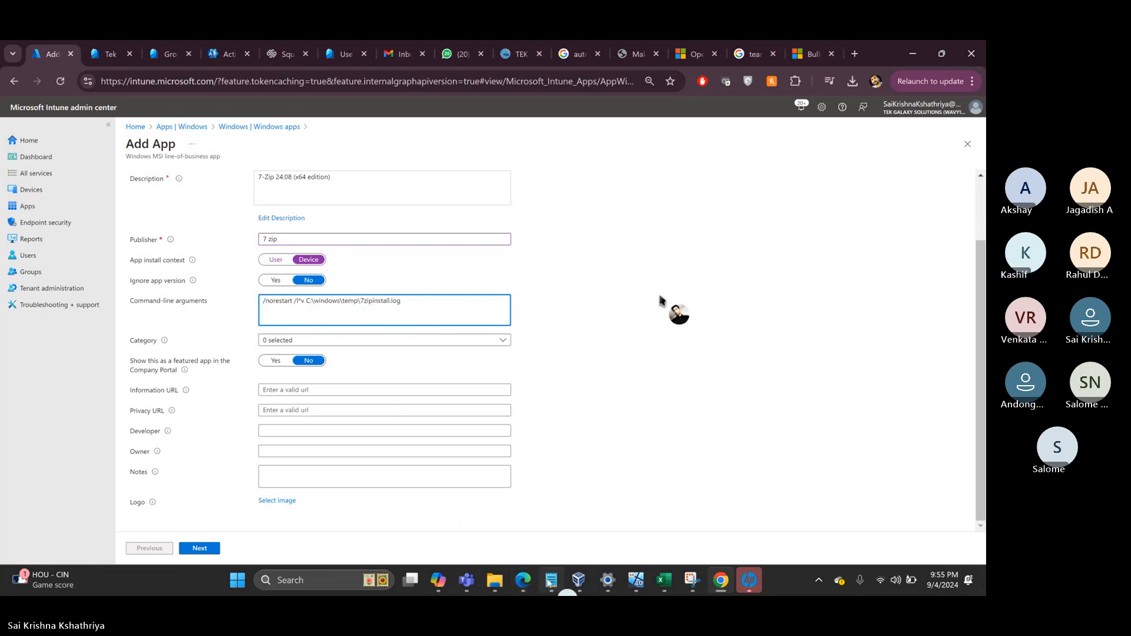
{"action": "left_click", "coordinate": [549, 581]}
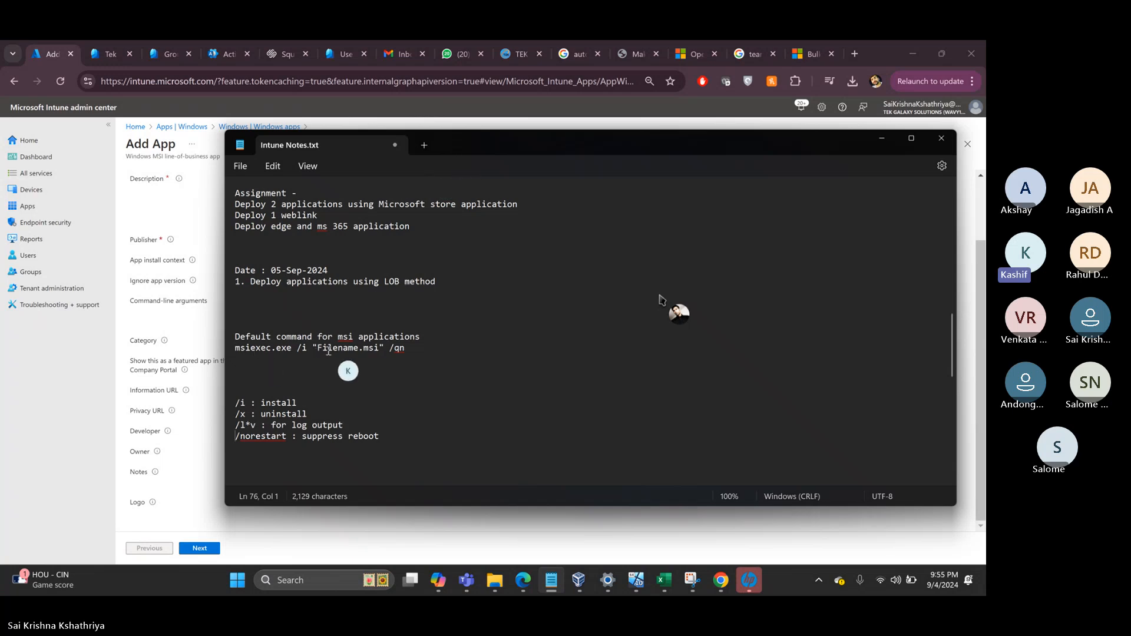
- Move the Notepad notes to the right side, leaving the Add App form visible
{"action": "left_click", "coordinate": [420, 349]}
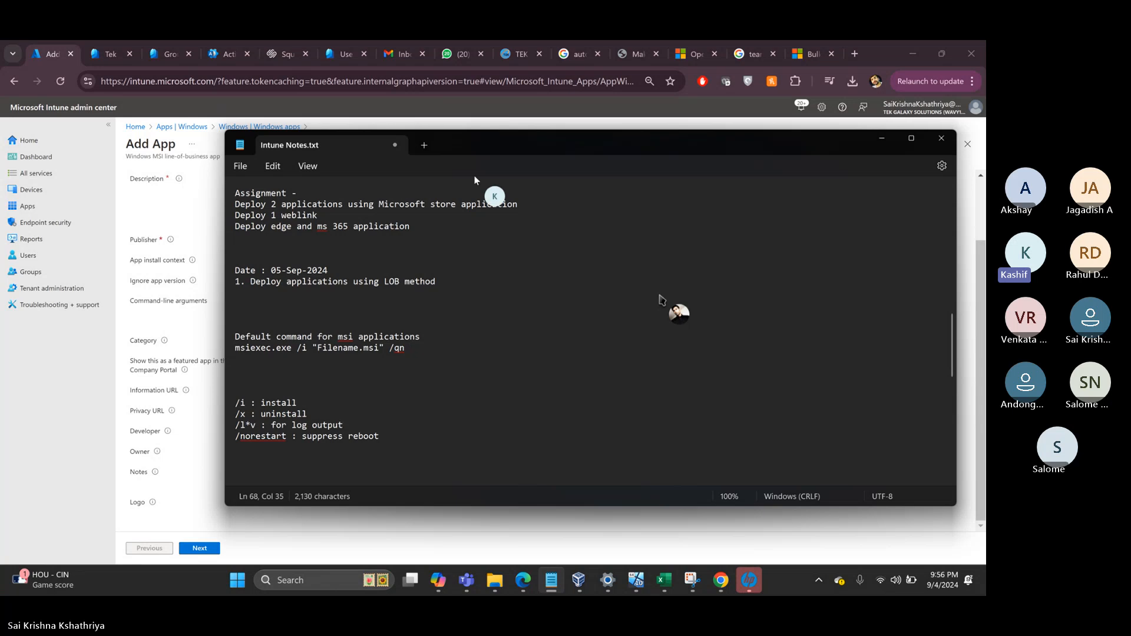
{"action": "left_click_drag", "start_coordinate": [469, 143], "coordinate": [794, 149]}
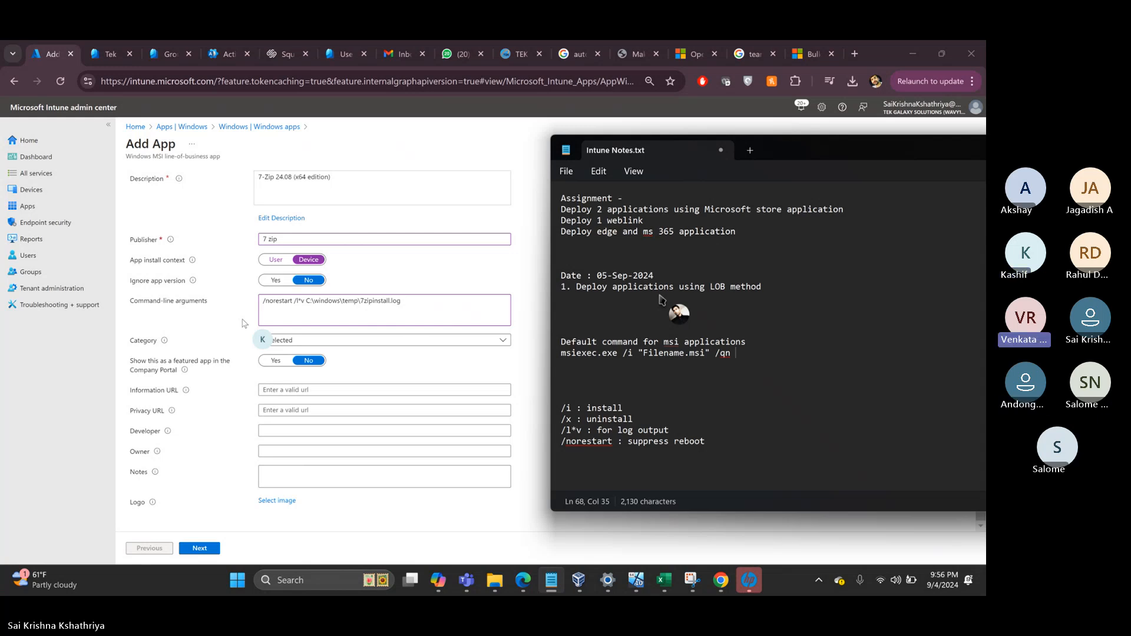
{"action": "left_click", "coordinate": [419, 363]}
- Set the app category to Productivity
{"action": "left_click", "coordinate": [296, 340]}
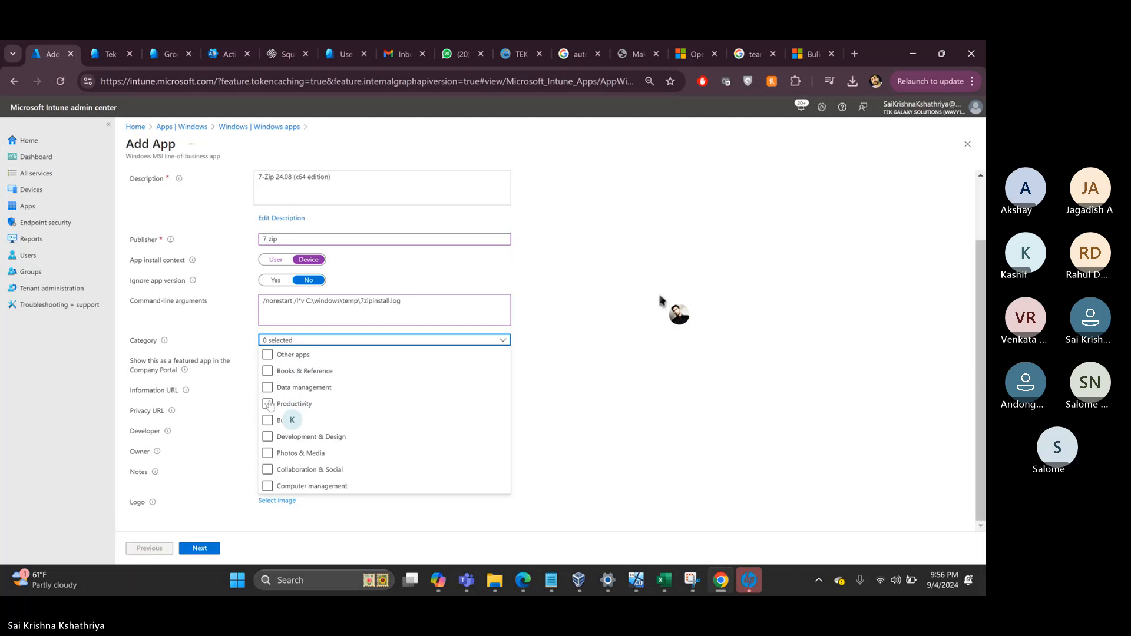
{"action": "left_click", "coordinate": [267, 404]}
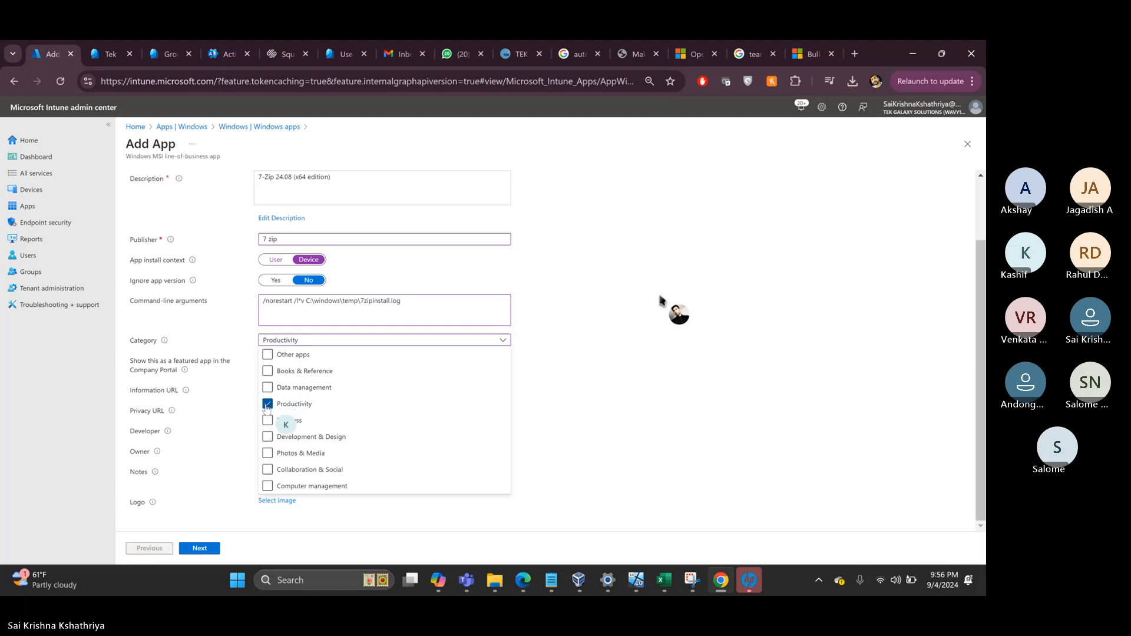
{"action": "left_click", "coordinate": [578, 405]}
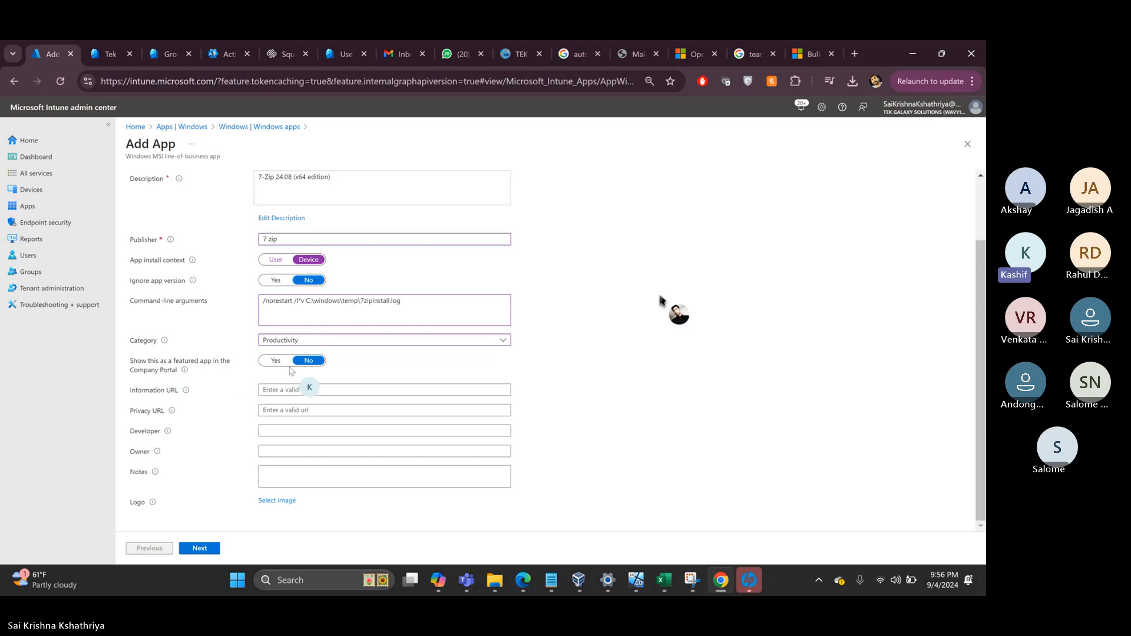
- Upload 7zip.png from Desktop > Intune > Logos as the app logo
{"action": "left_click", "coordinate": [273, 501]}
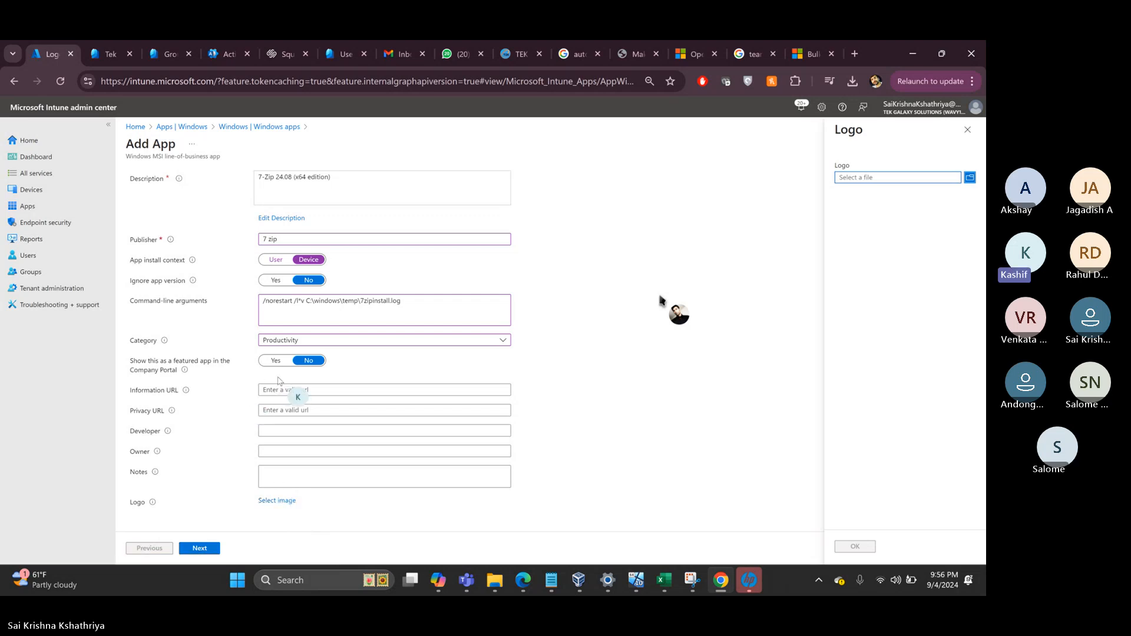
{"action": "left_click", "coordinate": [875, 179]}
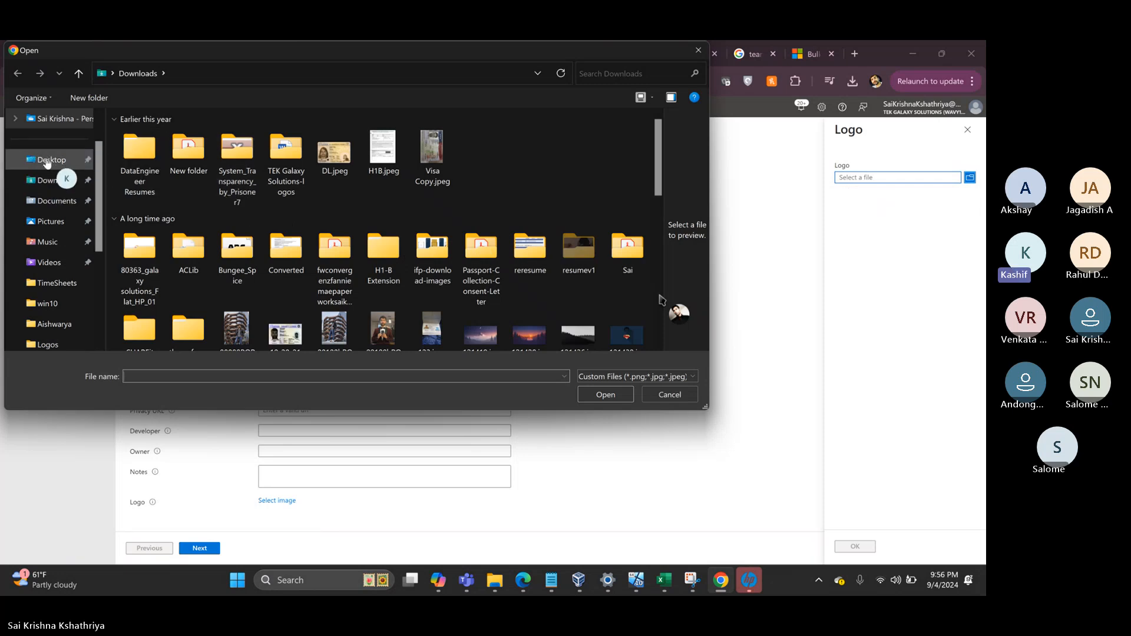
{"action": "left_click", "coordinate": [47, 165]}
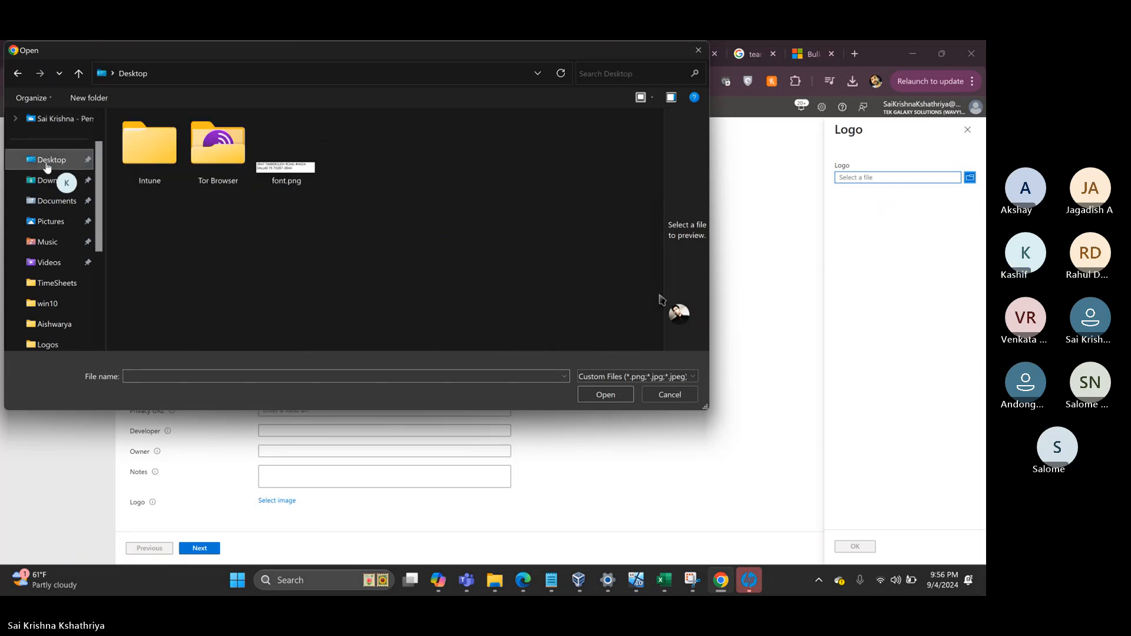
{"action": "double_click", "coordinate": [152, 149]}
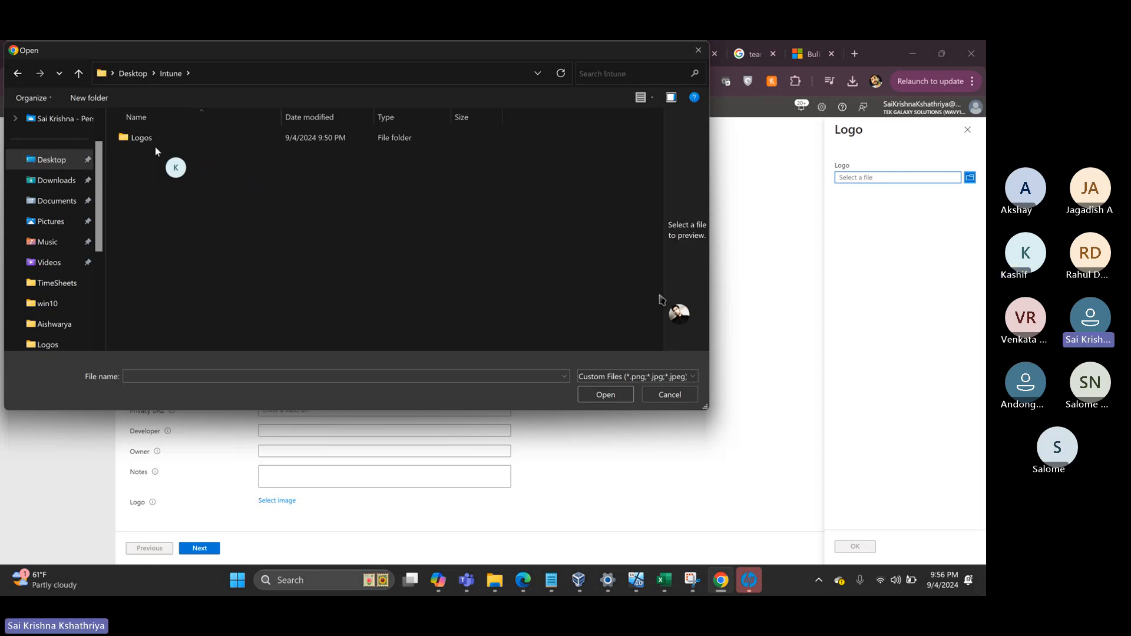
{"action": "double_click", "coordinate": [151, 140]}
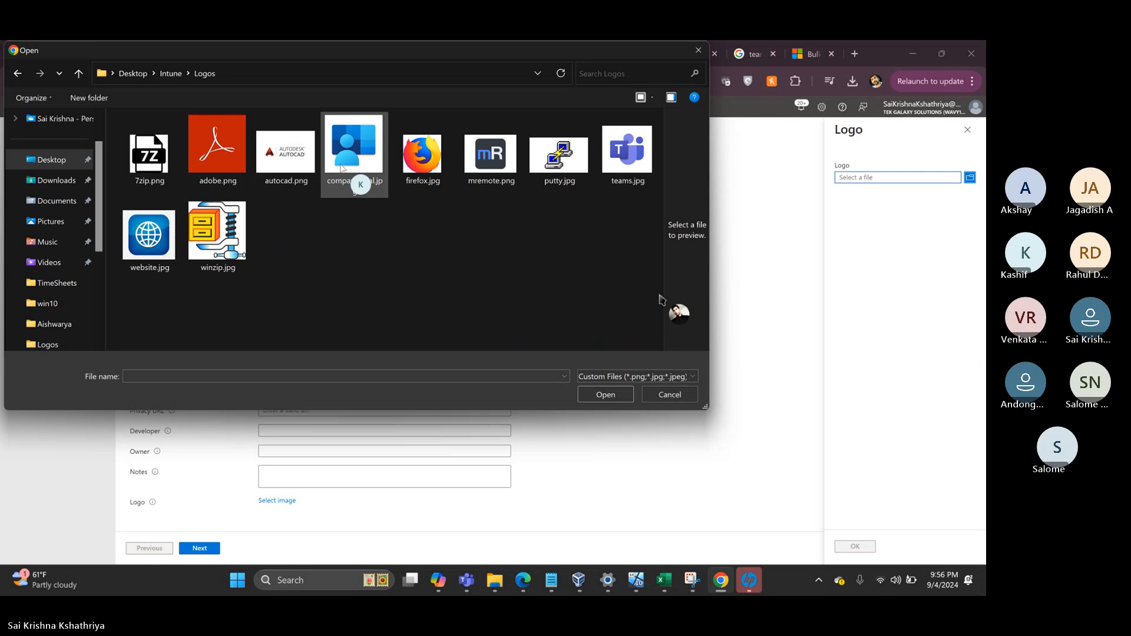
{"action": "left_click", "coordinate": [142, 168]}
{"action": "double_click", "coordinate": [150, 162]}
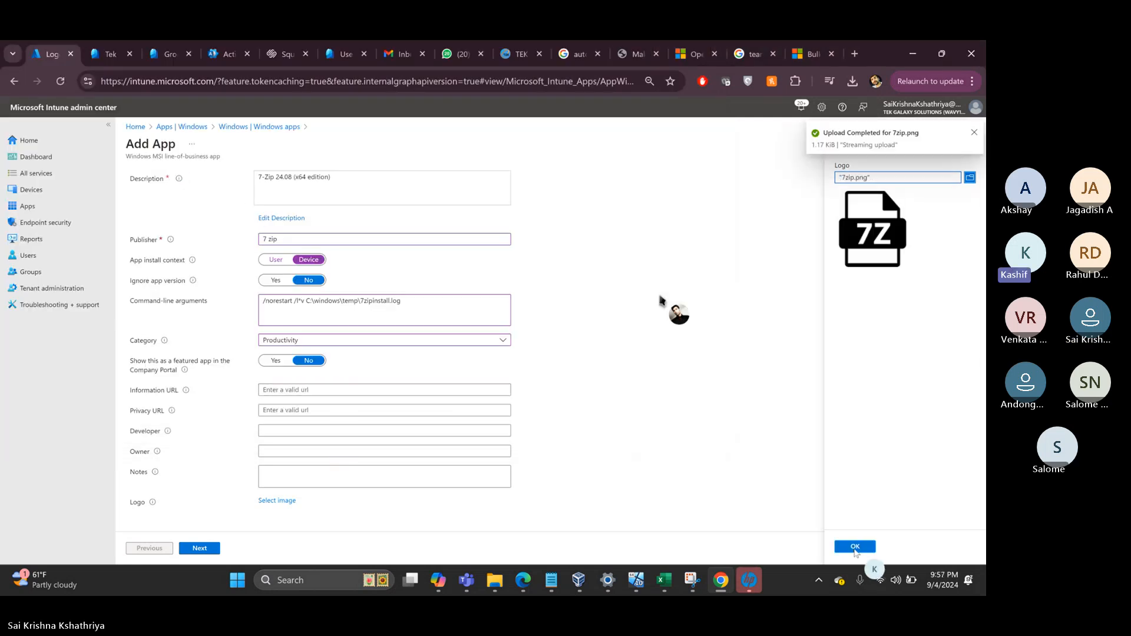
{"action": "left_click", "coordinate": [855, 549]}
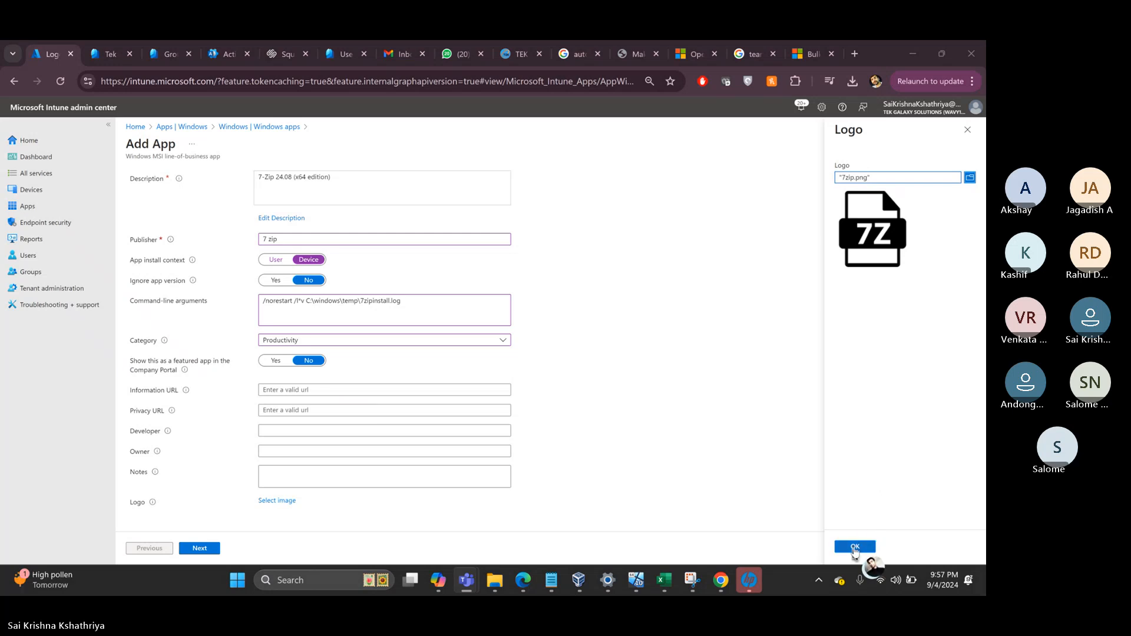
{"action": "left_click", "coordinate": [855, 547]}
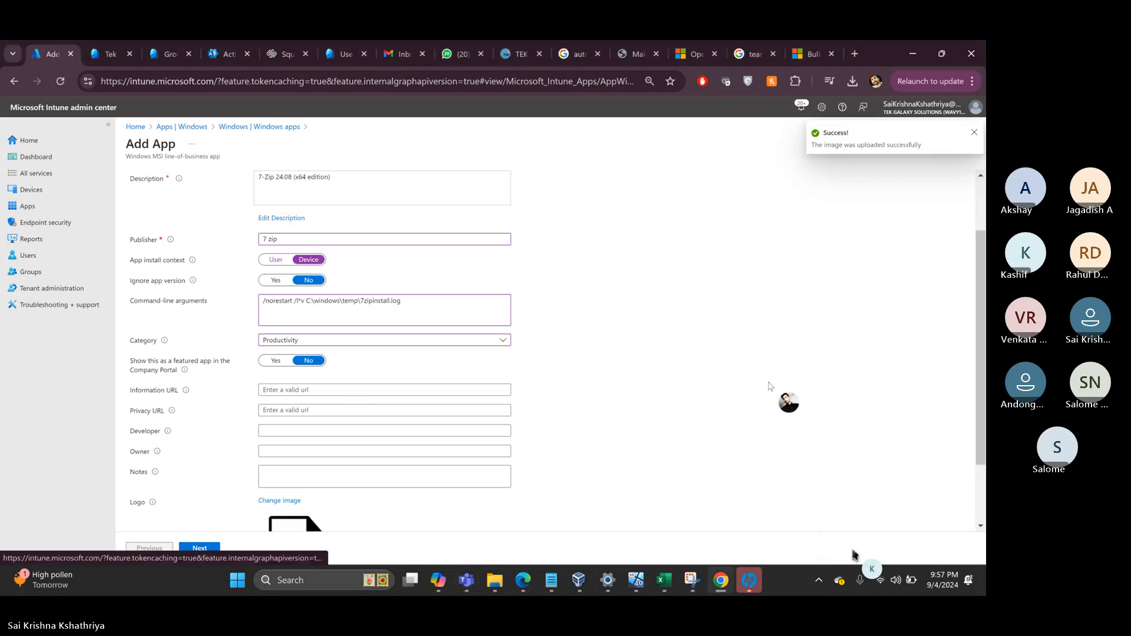
- Assign 7-Zip 24.08 (x64 edition) as required to Windows 10 Device Group and create it
{"action": "left_click", "coordinate": [200, 548]}
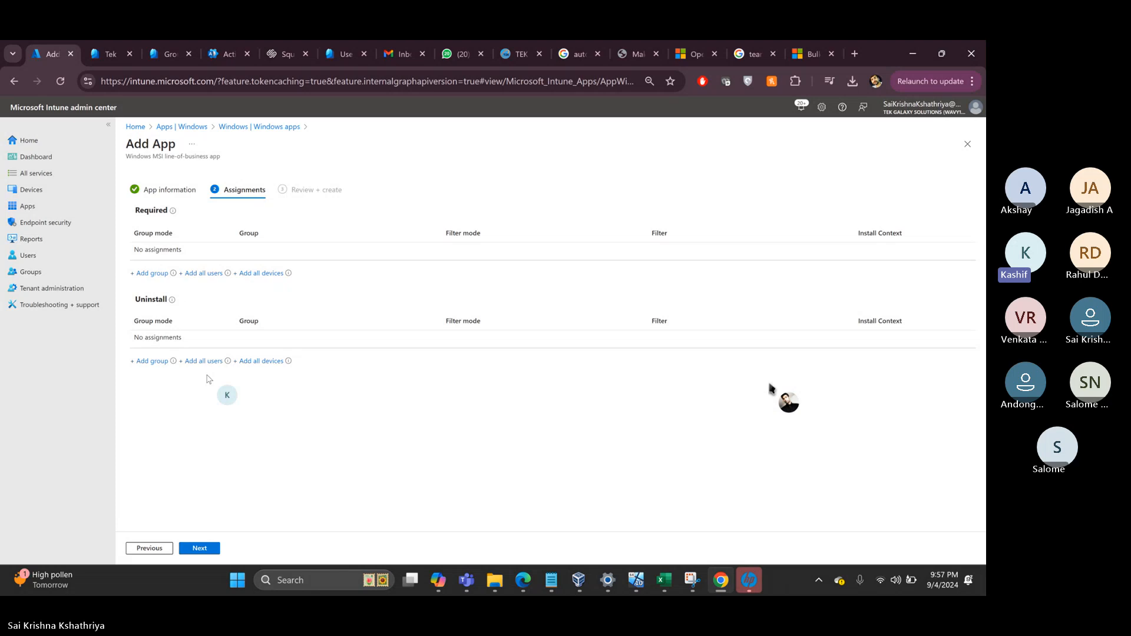
{"action": "left_click", "coordinate": [151, 276]}
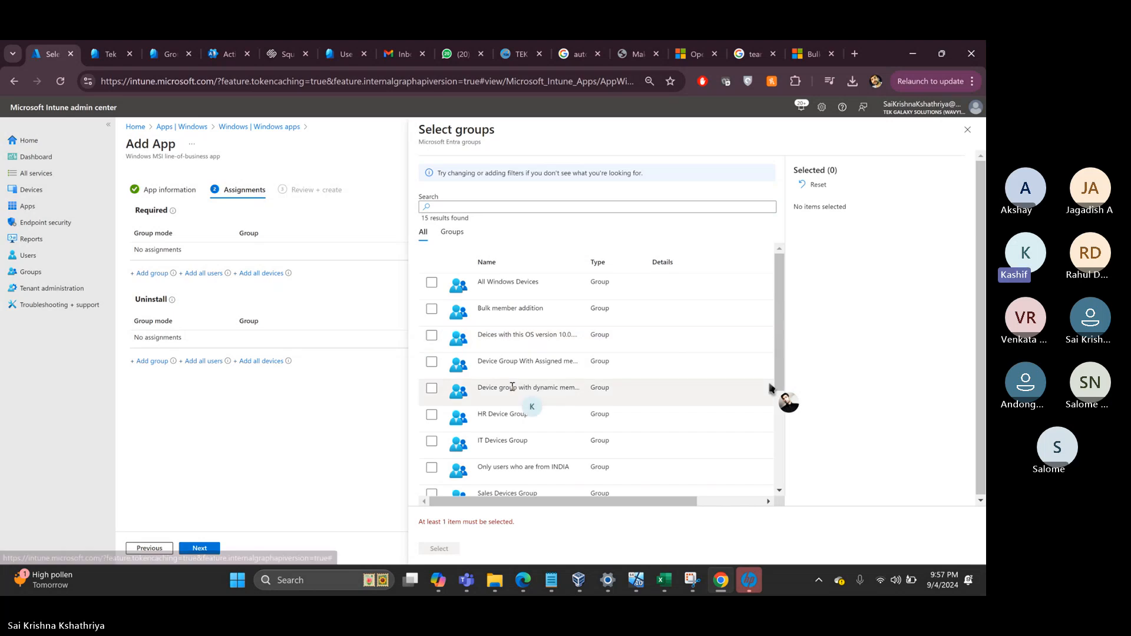
{"action": "scroll", "coordinate": [495, 417], "scroll_direction": "down", "scroll_amount": 3}
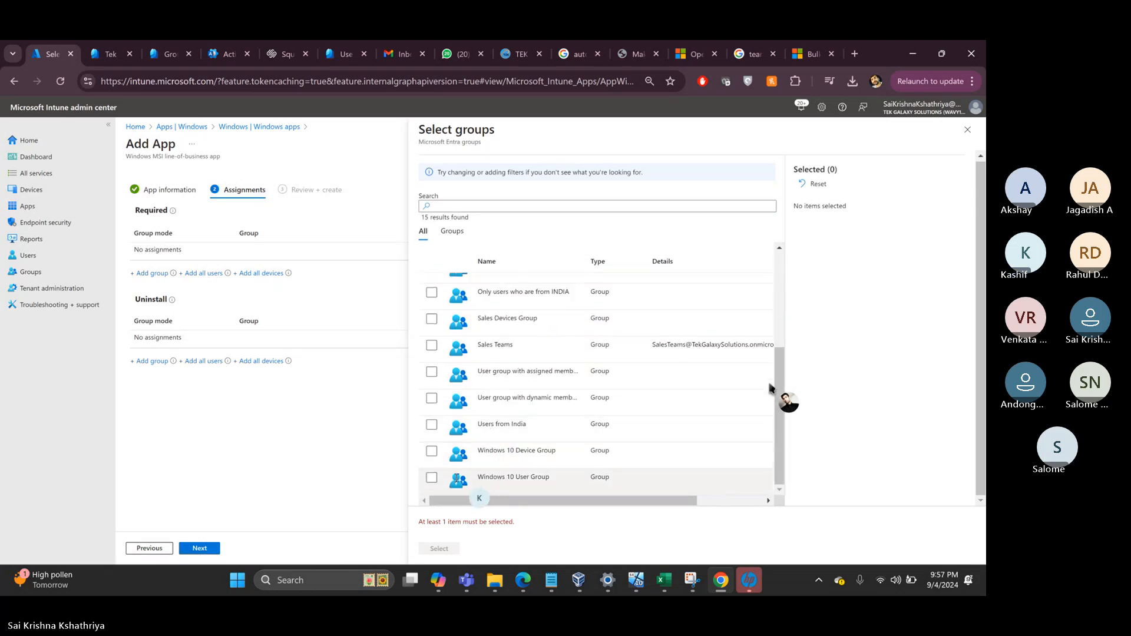
{"action": "left_click", "coordinate": [432, 451]}
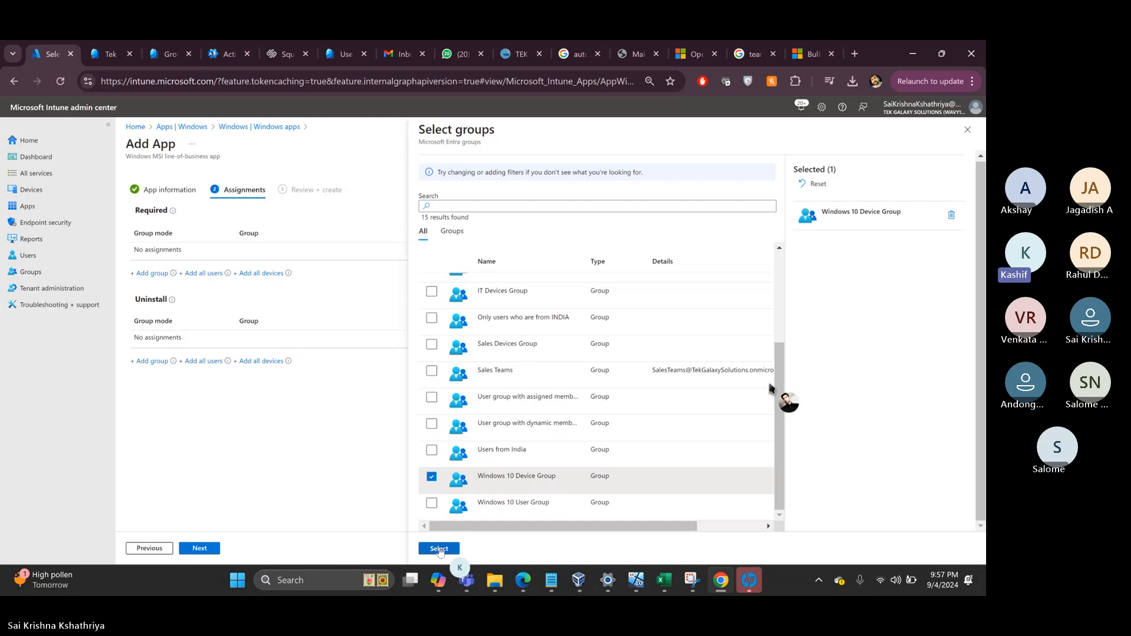
{"action": "left_click", "coordinate": [438, 551]}
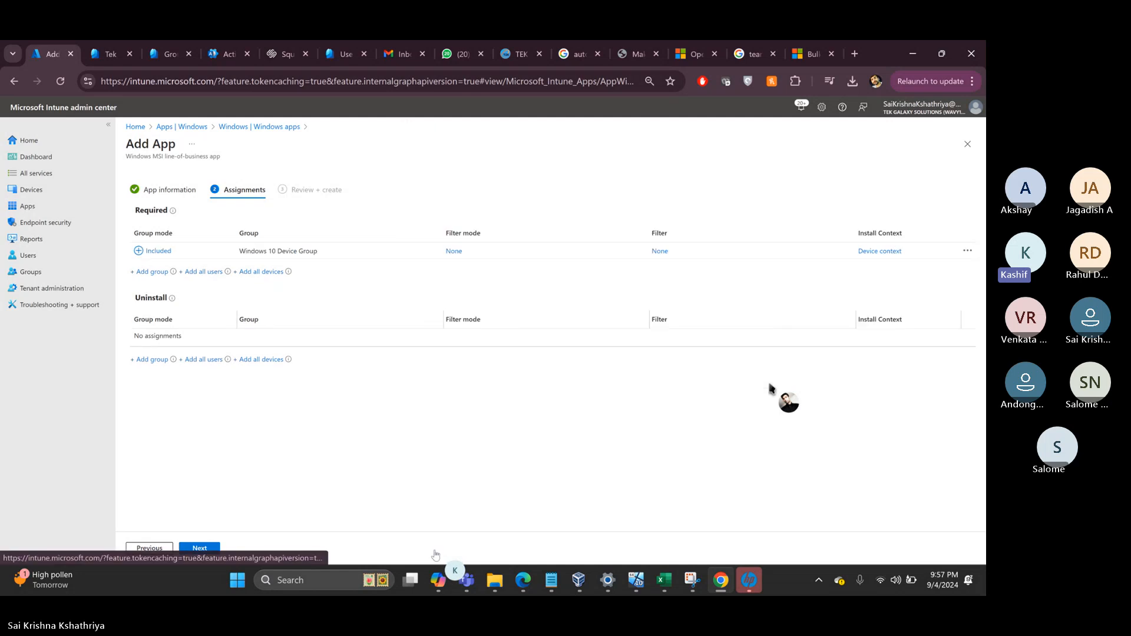
{"action": "left_click", "coordinate": [199, 549]}
{"action": "left_click", "coordinate": [200, 549]}
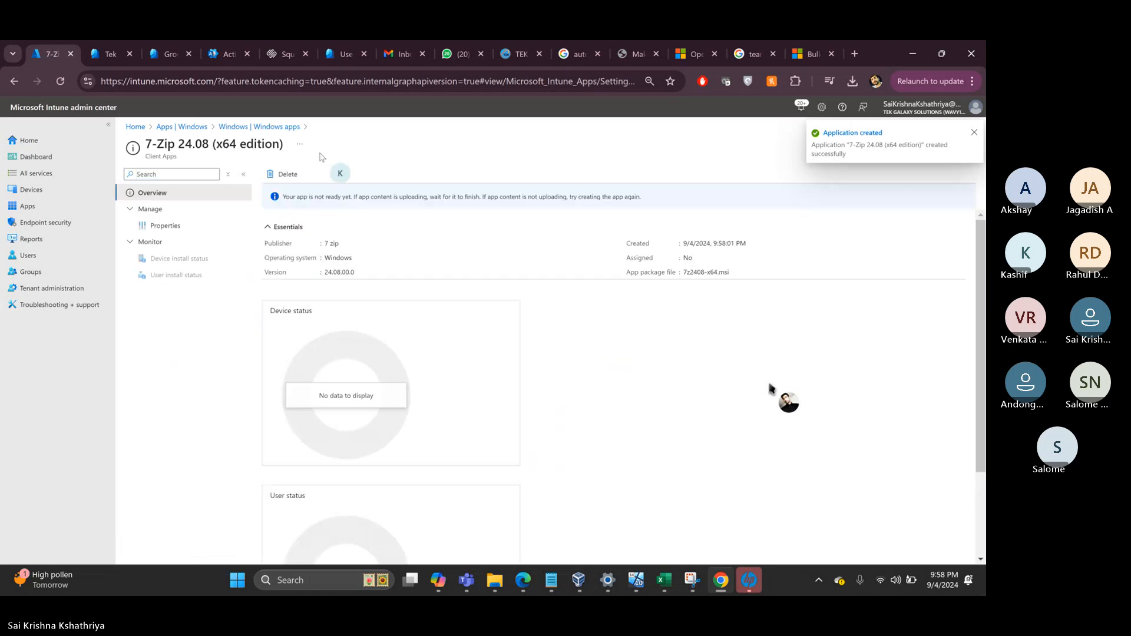
- Start adding a new line-of-business Windows app
{"action": "left_click", "coordinate": [239, 127]}
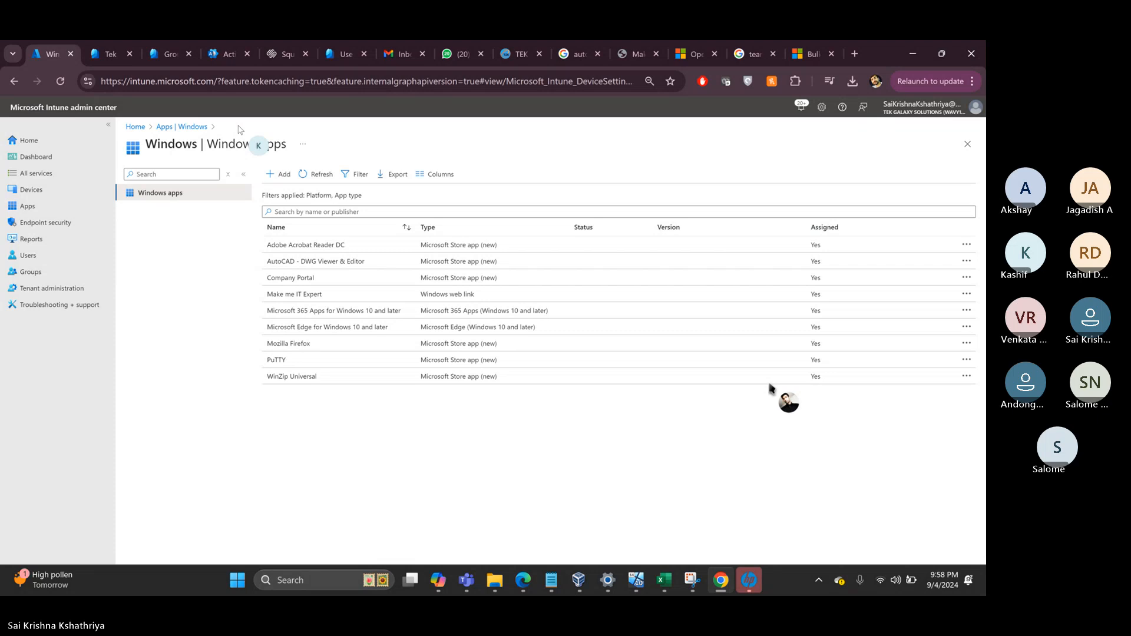
{"action": "left_click", "coordinate": [284, 175]}
{"action": "left_click", "coordinate": [729, 179]}
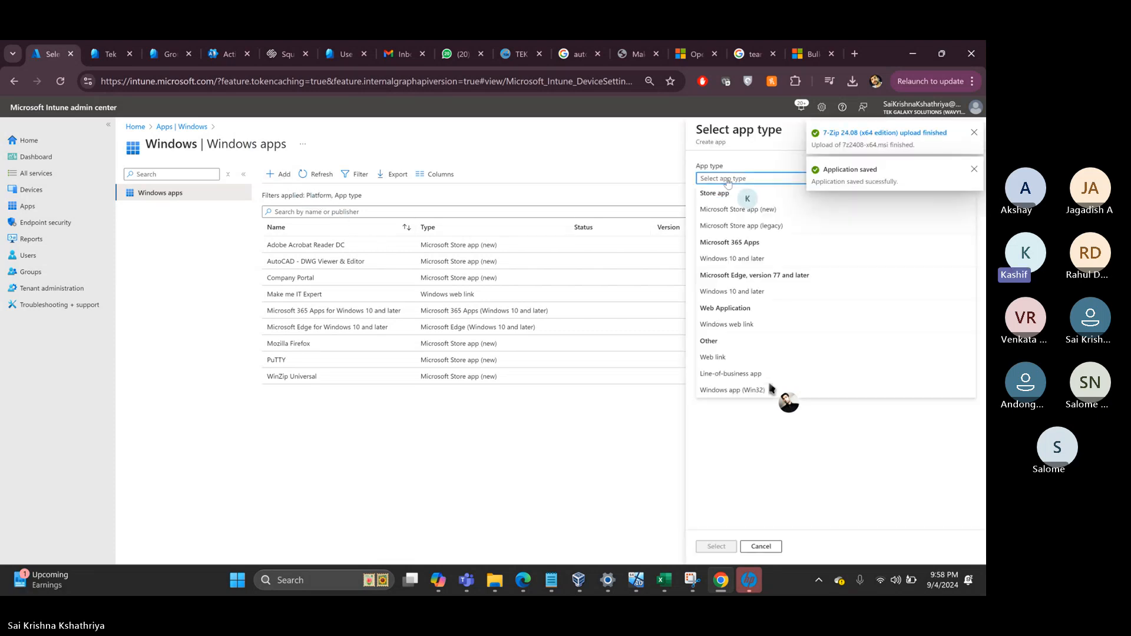
{"action": "left_click", "coordinate": [730, 374]}
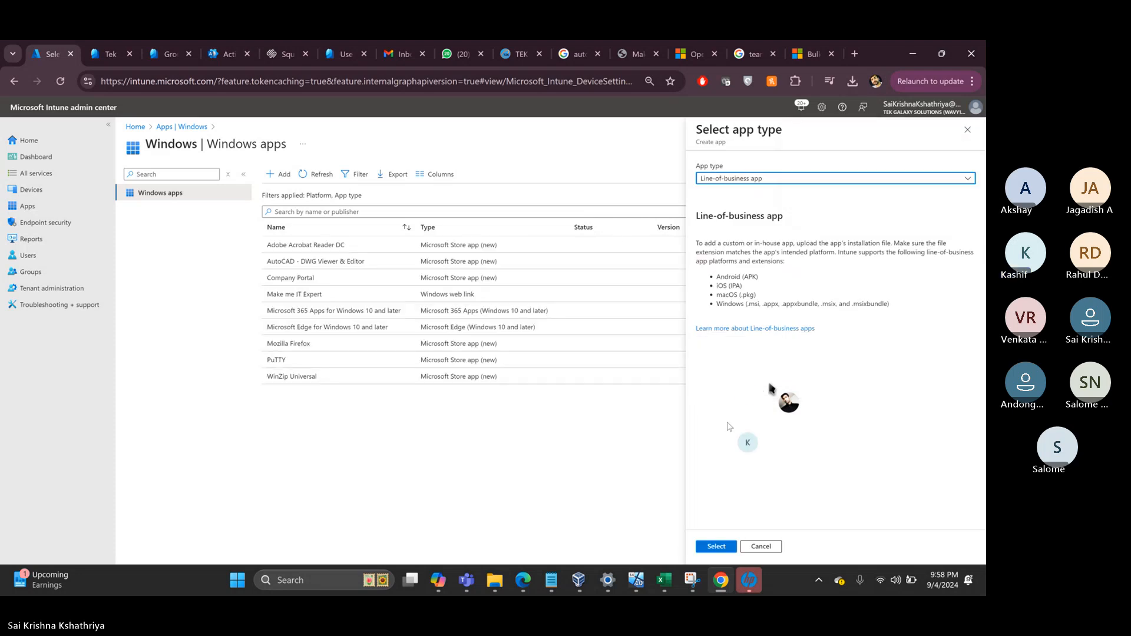
{"action": "left_click", "coordinate": [717, 548]}
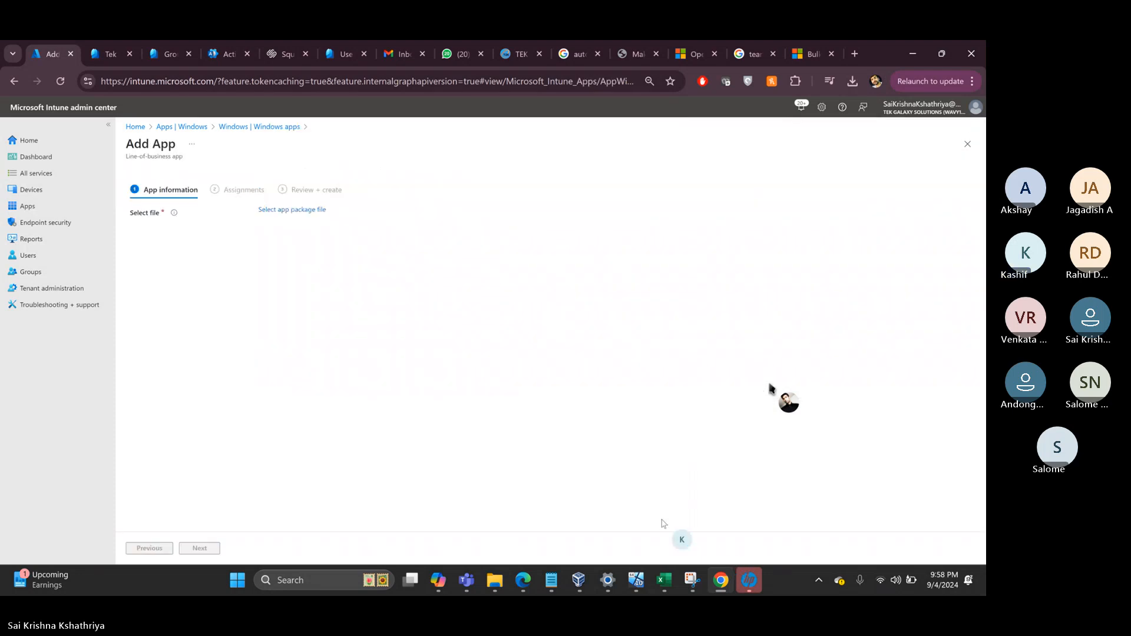
- Load mRemoteNG-Installer-1.76.20.24615.msi from Downloads as the app package
{"action": "left_click", "coordinate": [272, 212]}
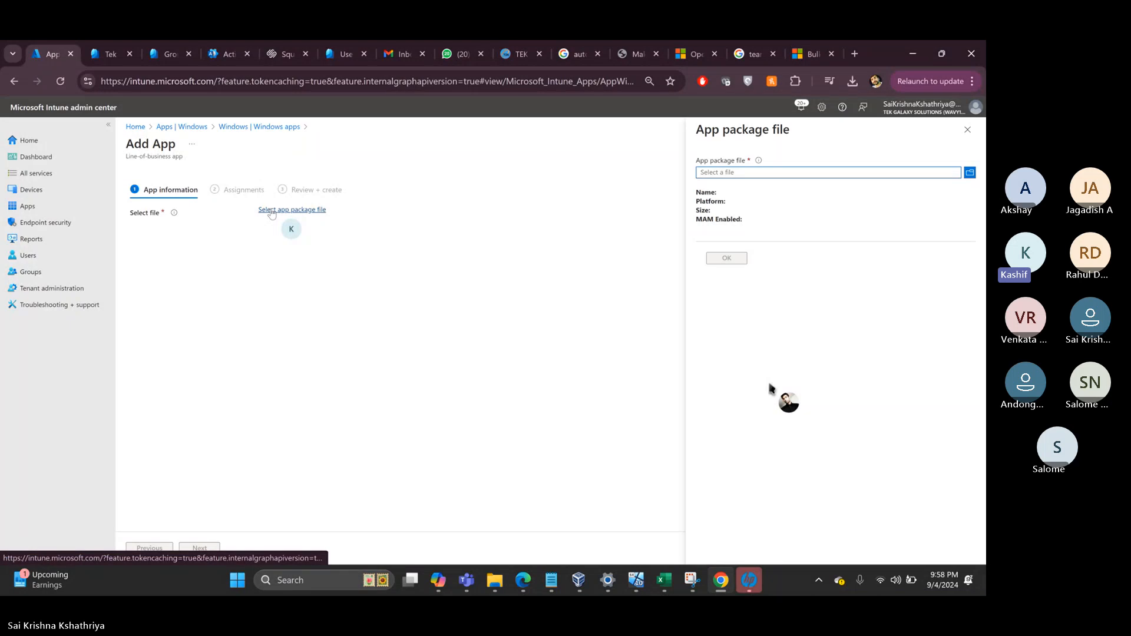
{"action": "left_click", "coordinate": [754, 171]}
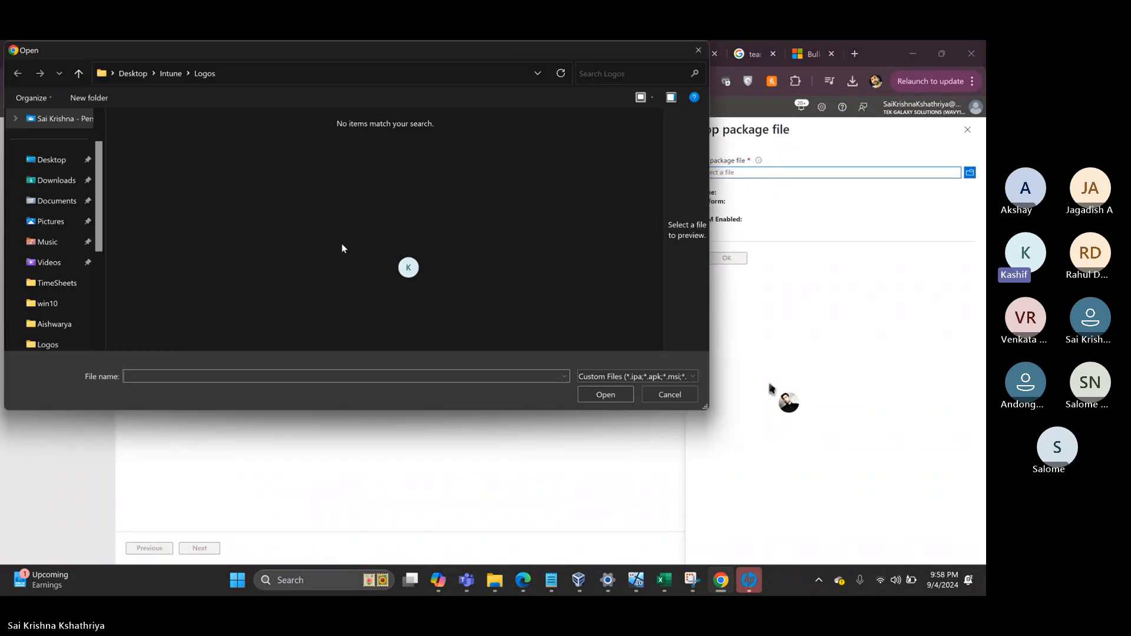
{"action": "left_click", "coordinate": [54, 185]}
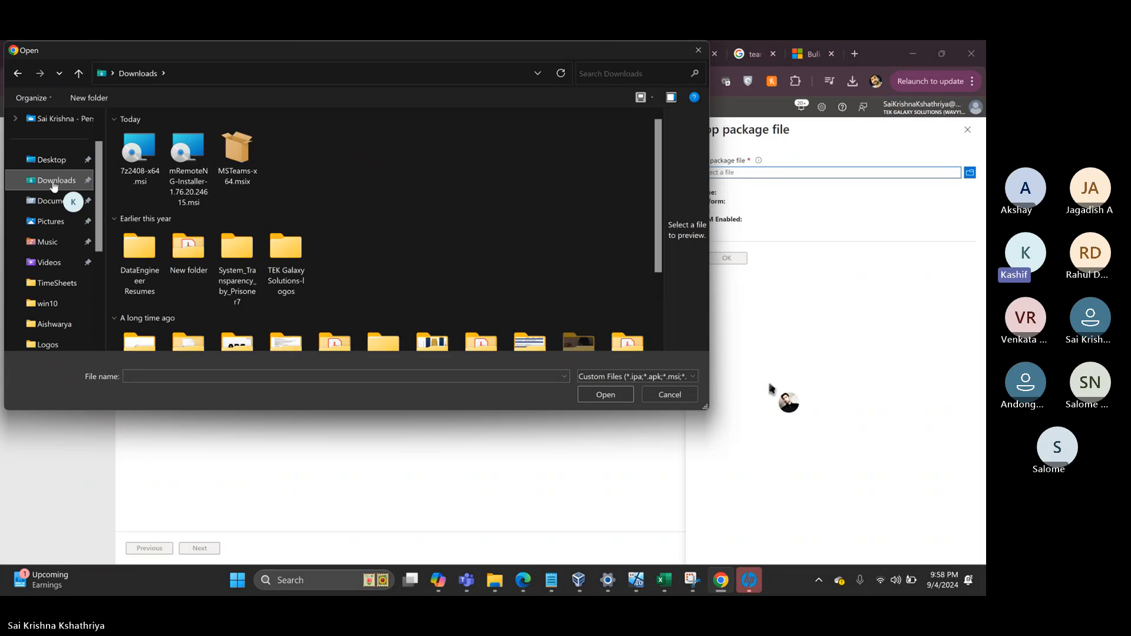
{"action": "double_click", "coordinate": [189, 153]}
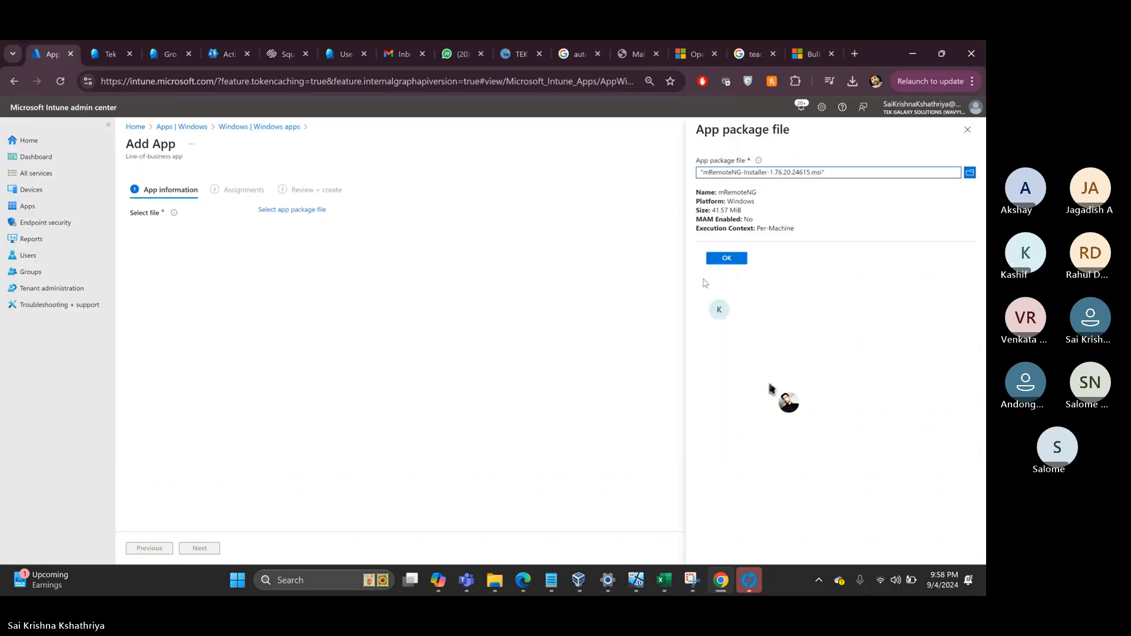
{"action": "left_click", "coordinate": [727, 258]}
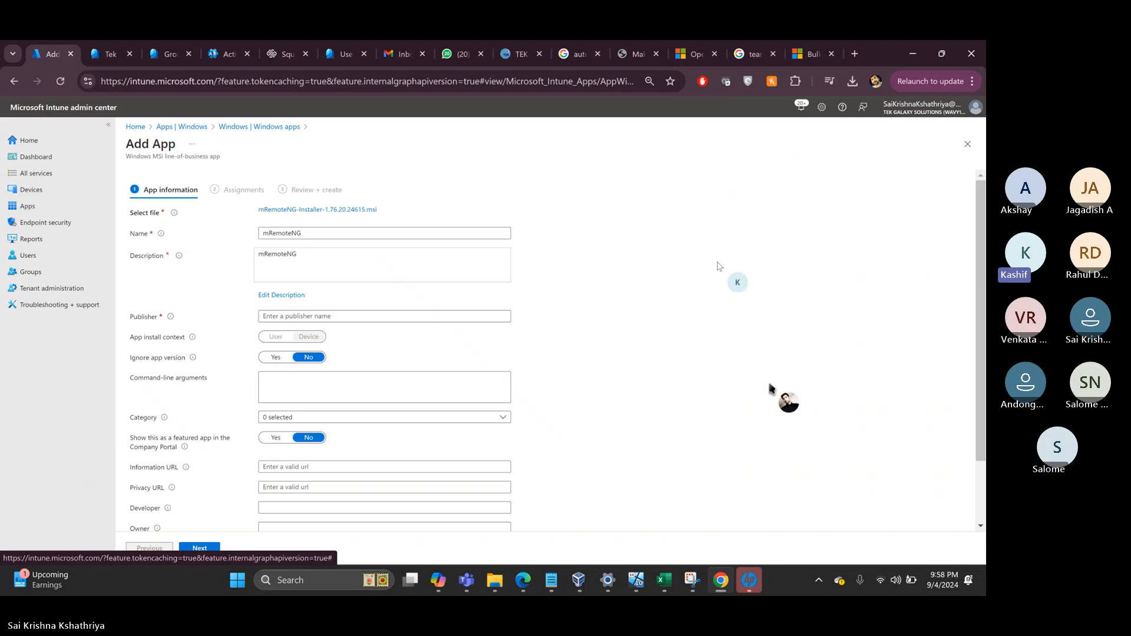
- Set the publisher to MremoteNG and the category to Productivity
{"action": "left_click", "coordinate": [276, 317]}
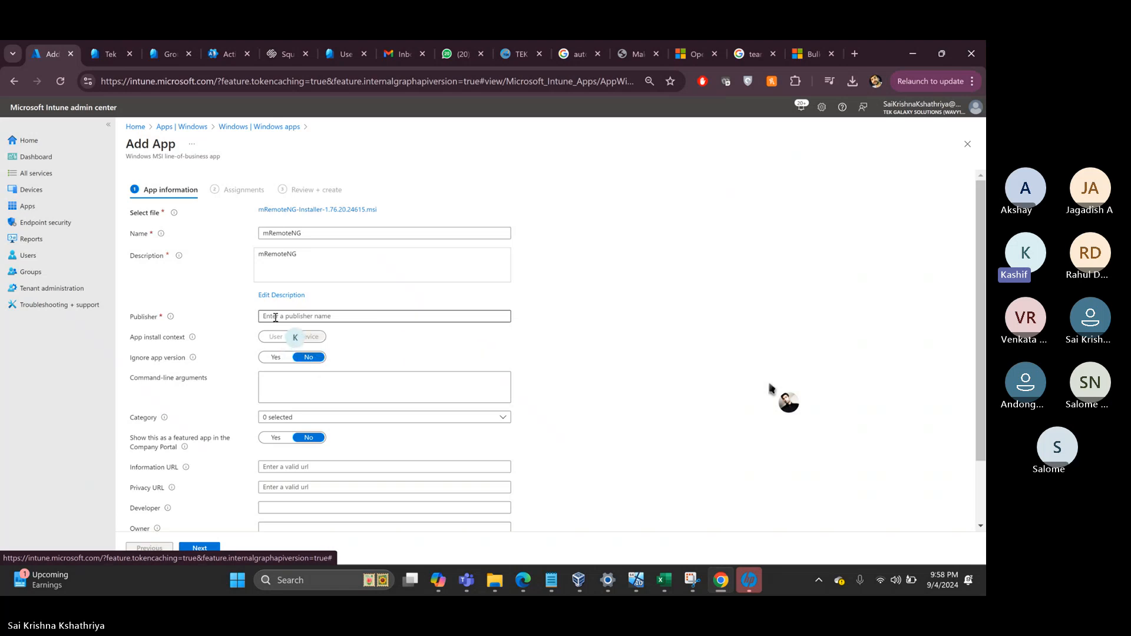
{"action": "type", "text": "MremoteNG"}
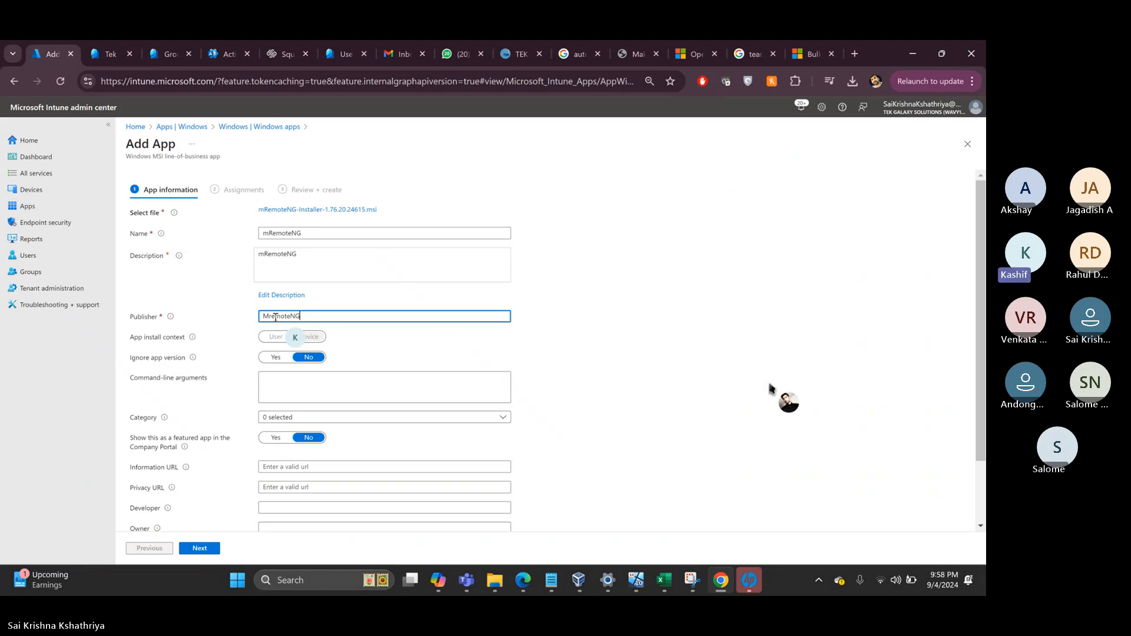
{"action": "scroll", "coordinate": [330, 348], "scroll_direction": "down", "scroll_amount": 2}
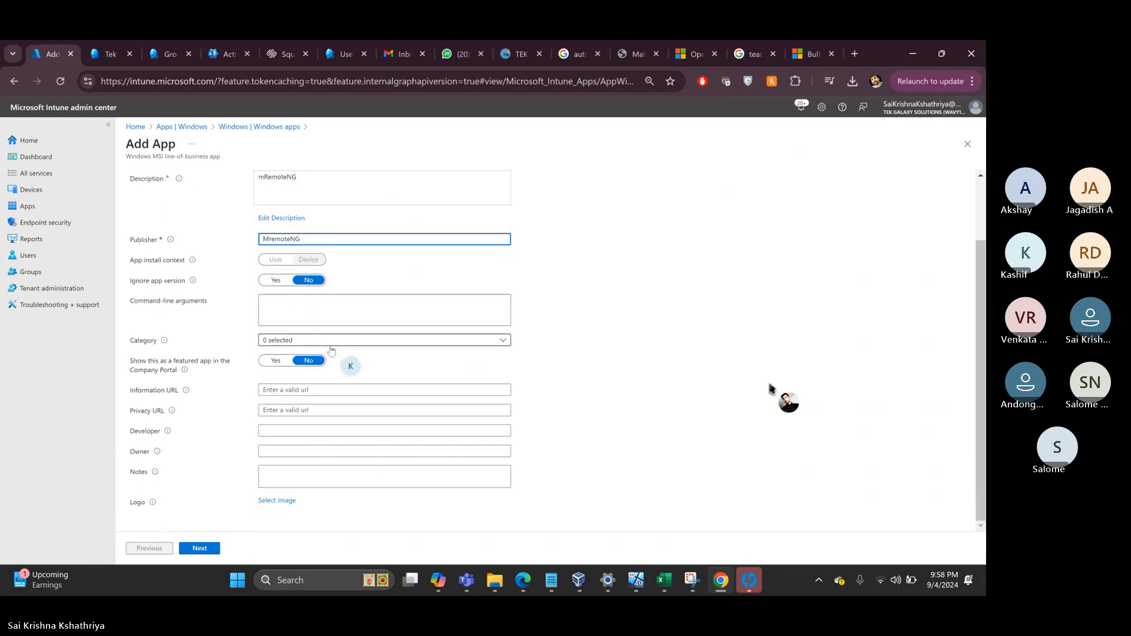
{"action": "left_click", "coordinate": [277, 342]}
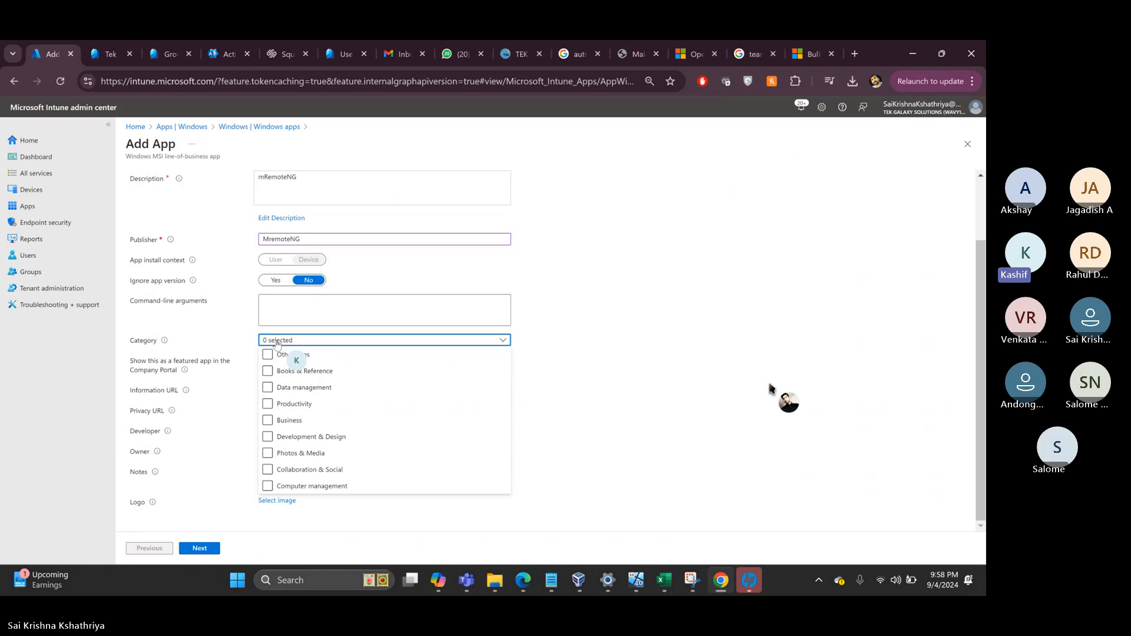
{"action": "left_click", "coordinate": [277, 404]}
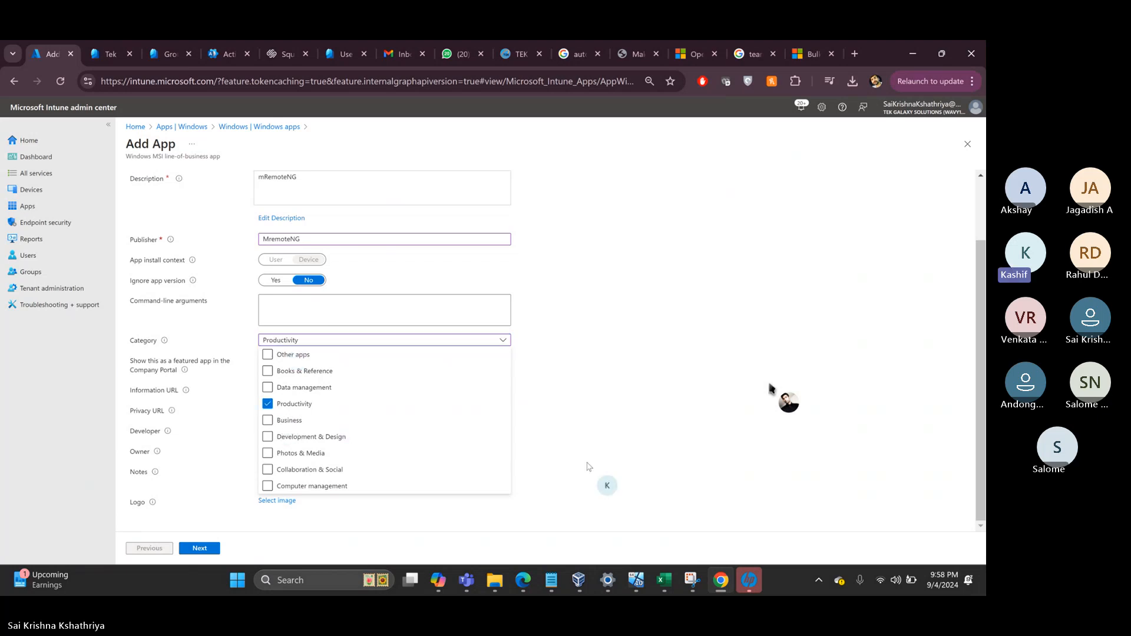
{"action": "left_click", "coordinate": [574, 446]}
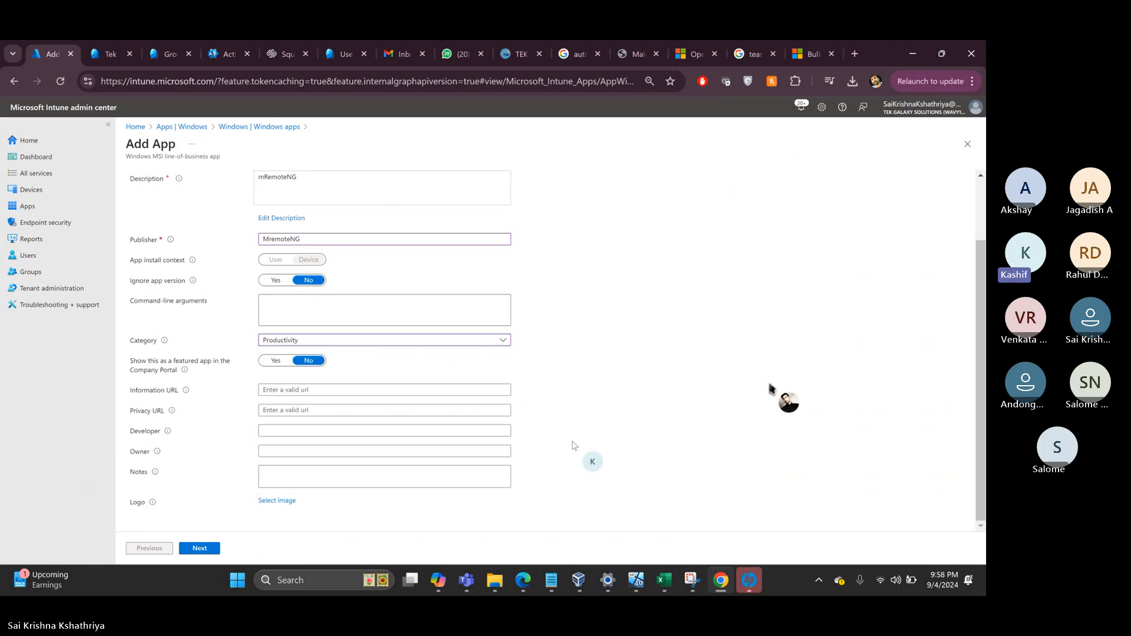
- Upload mremote.png from Desktop > Intune > Logos as the app logo
{"action": "left_click", "coordinate": [277, 502]}
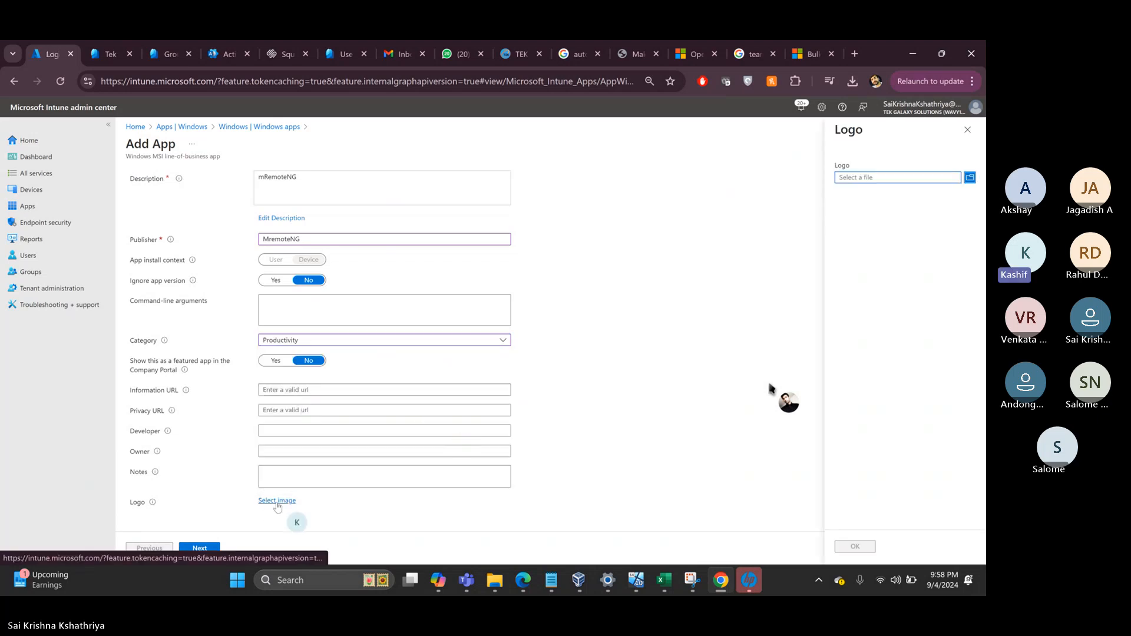
{"action": "left_click", "coordinate": [852, 177]}
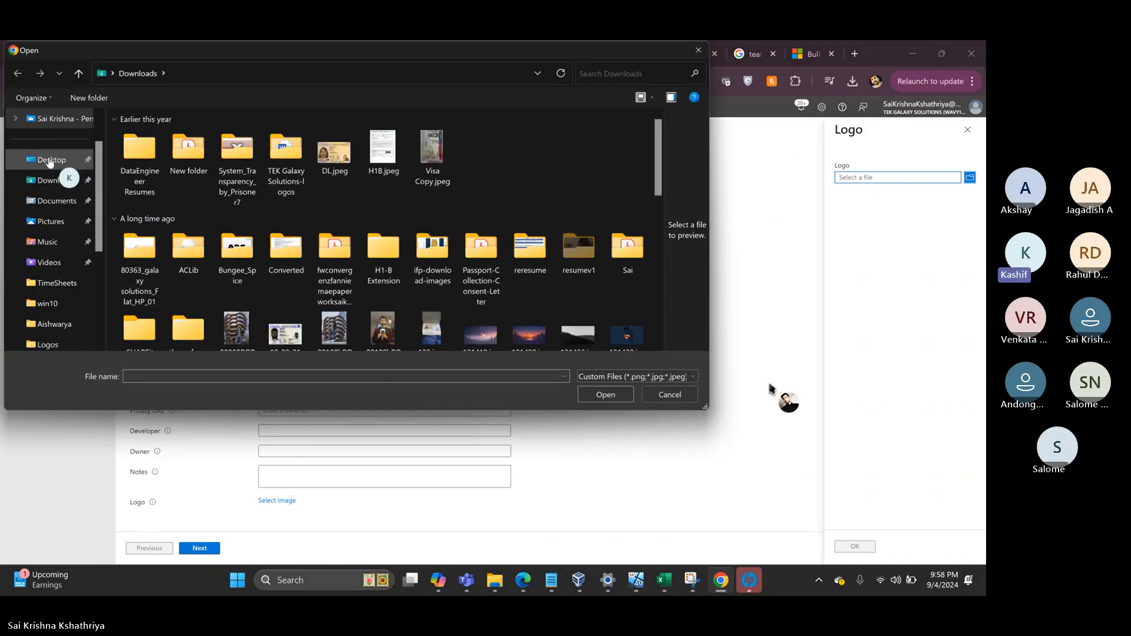
{"action": "left_click", "coordinate": [51, 160]}
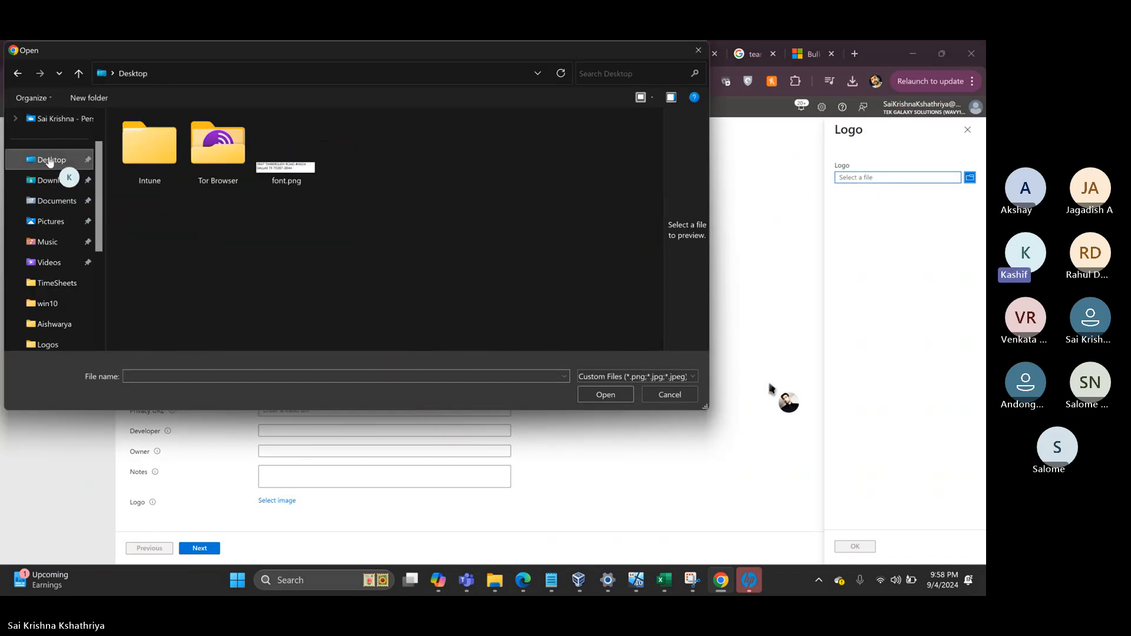
{"action": "double_click", "coordinate": [153, 145]}
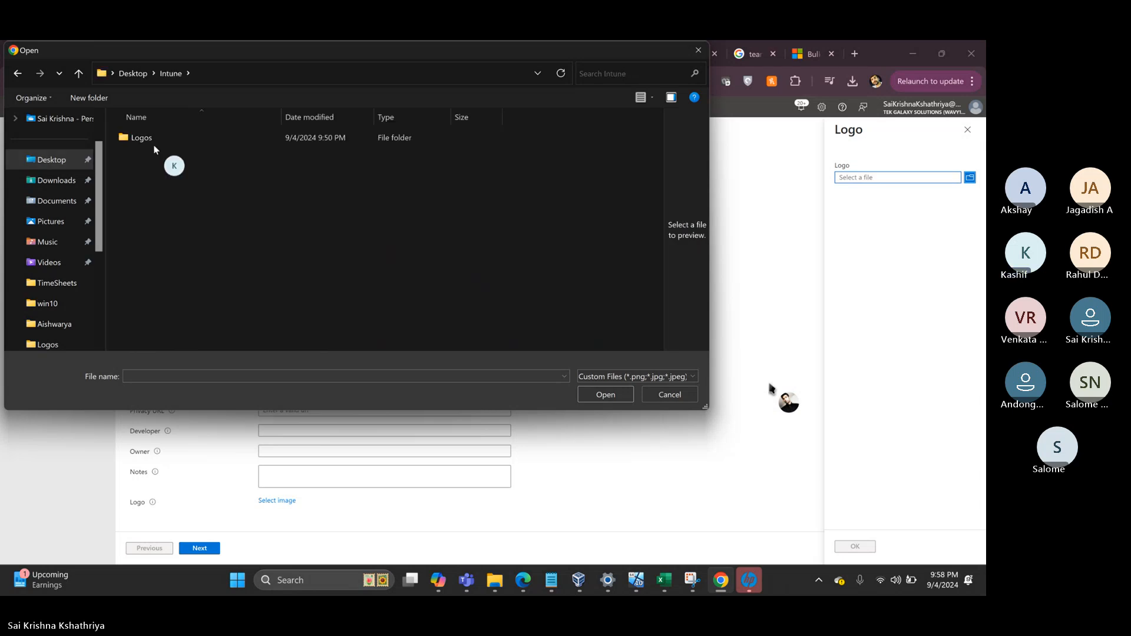
{"action": "double_click", "coordinate": [146, 139]}
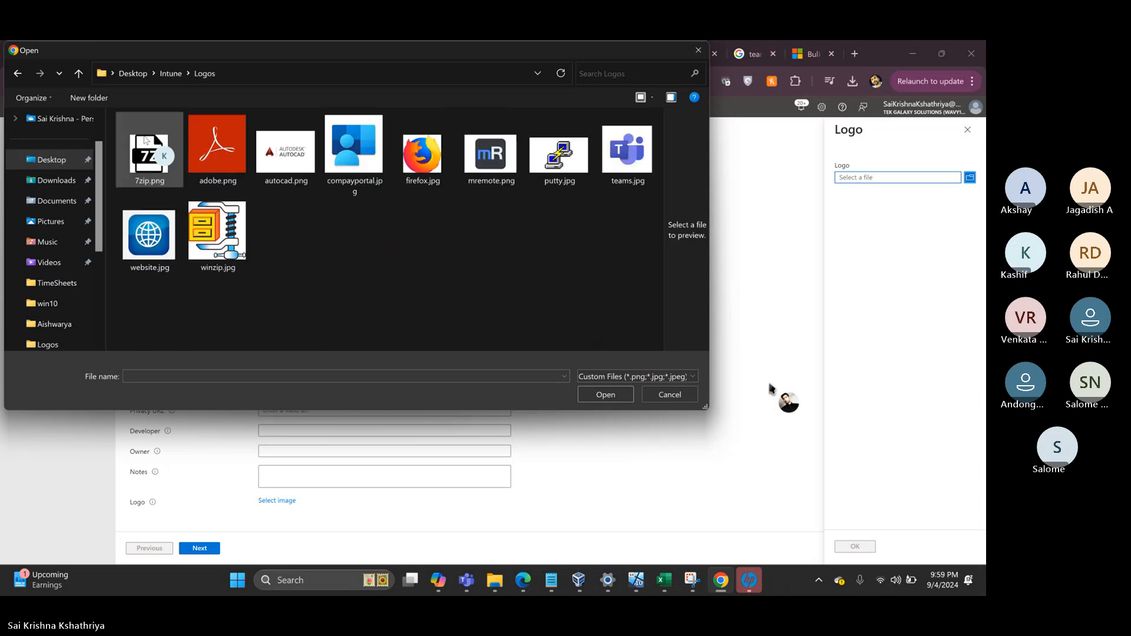
{"action": "double_click", "coordinate": [509, 175]}
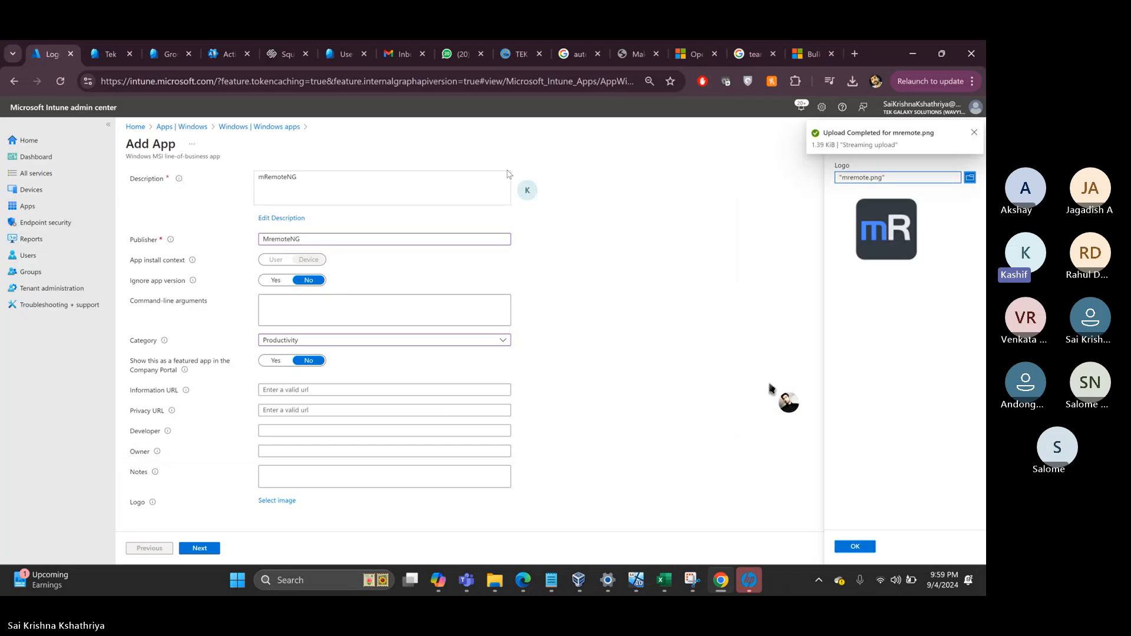
{"action": "left_click", "coordinate": [855, 547]}
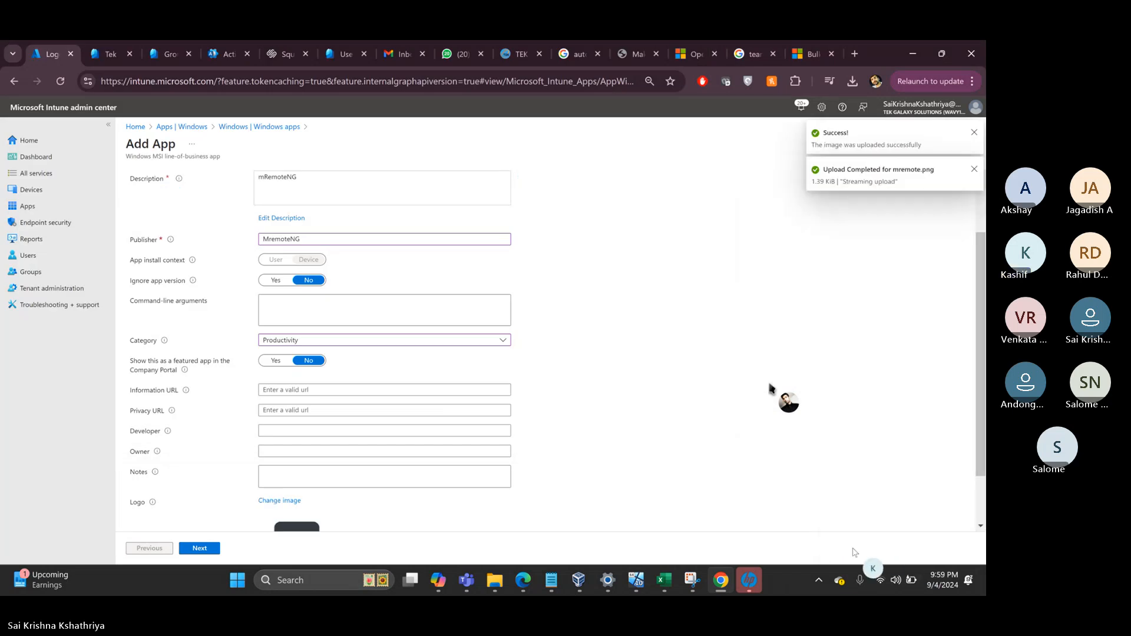
- Make mRemoteNG available for enrolled devices to Windows 10 User Group and create it
{"action": "left_click", "coordinate": [191, 549]}
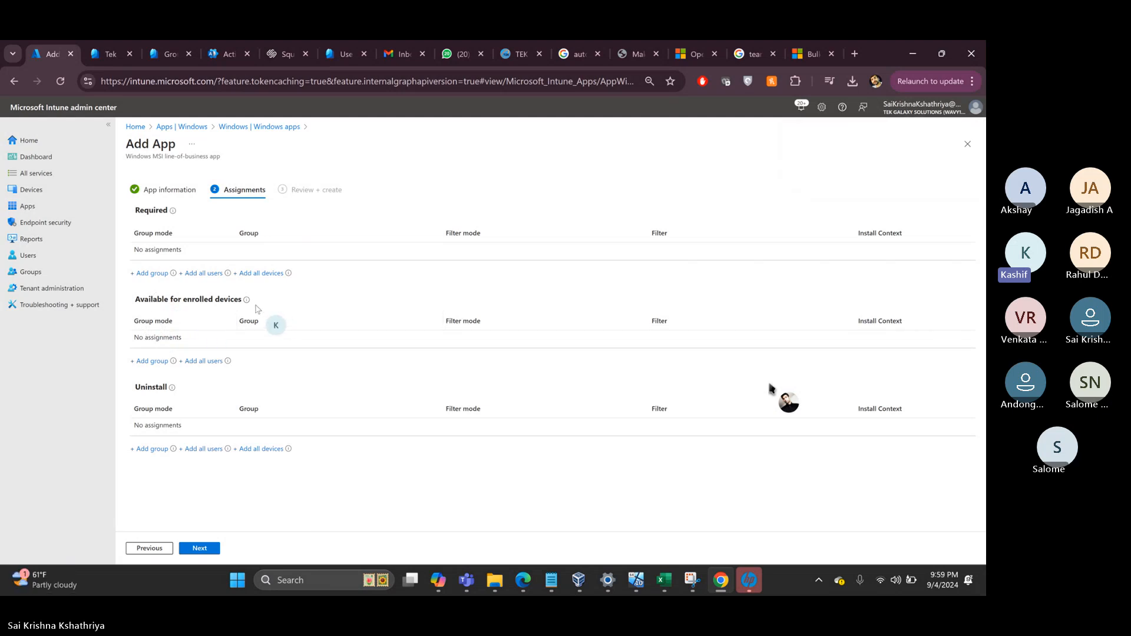
{"action": "mouse_move", "coordinate": [246, 302]}
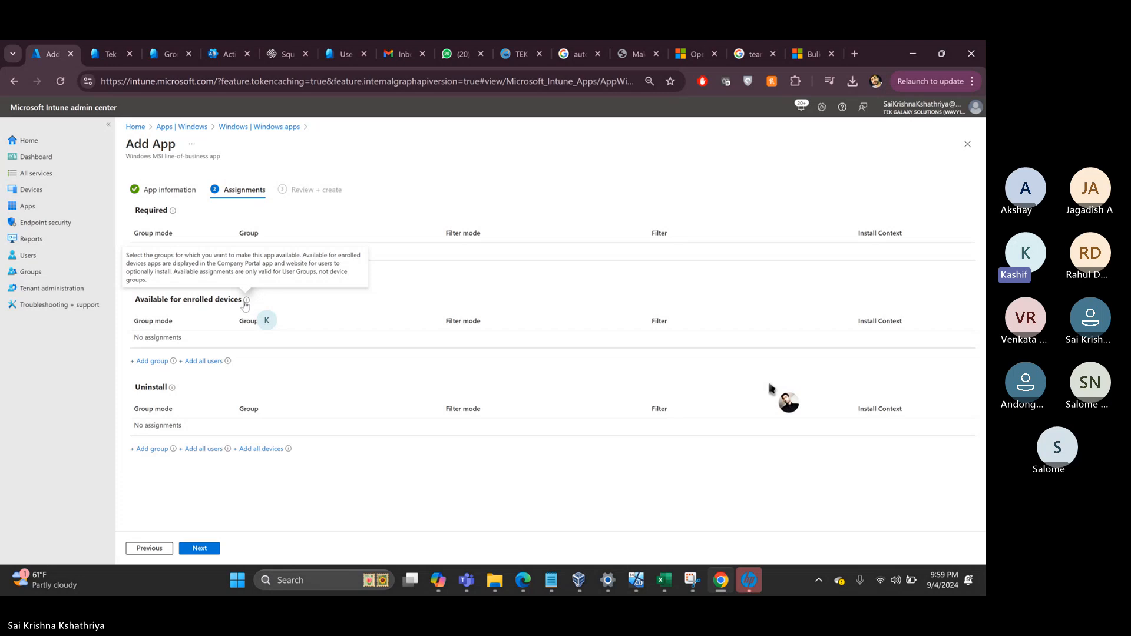
{"action": "left_click", "coordinate": [148, 362]}
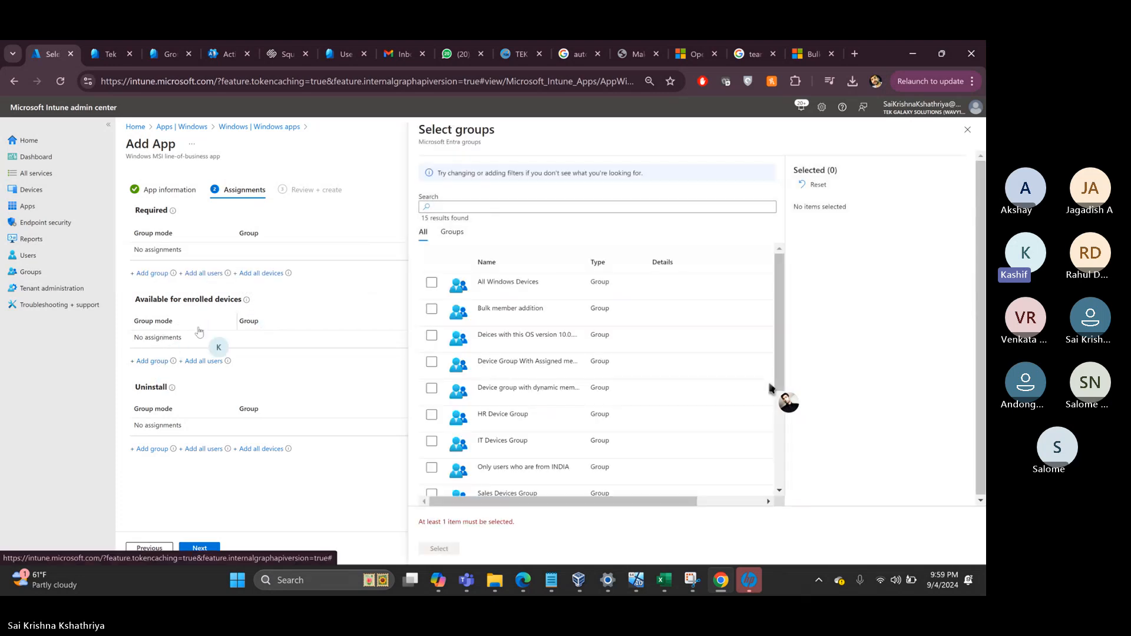
{"action": "scroll", "coordinate": [470, 402], "scroll_direction": "down", "scroll_amount": 5}
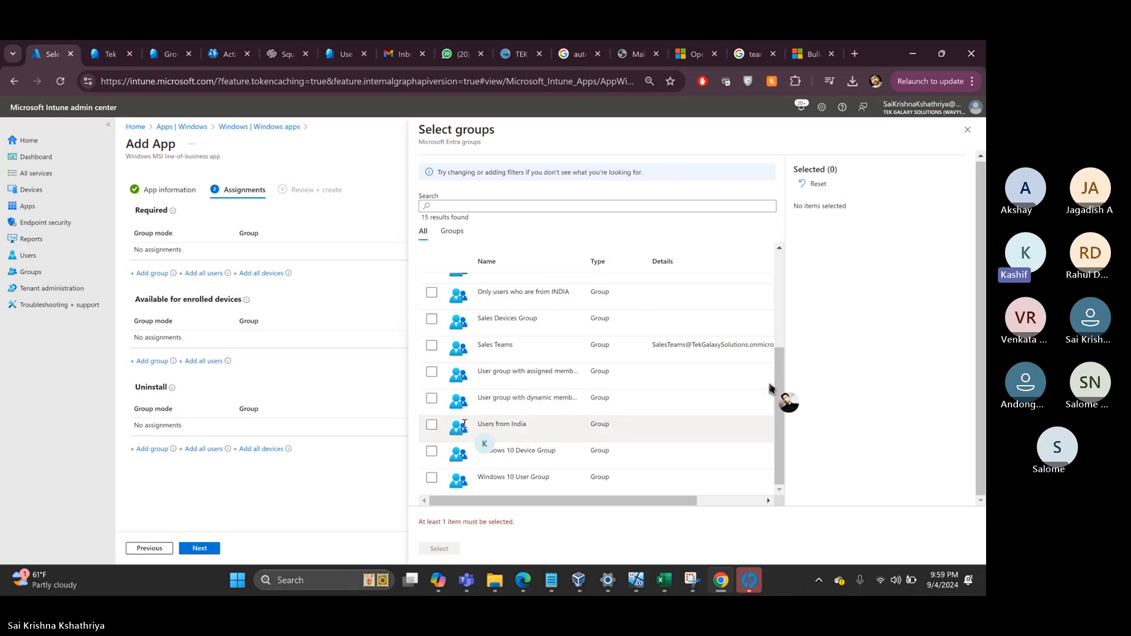
{"action": "left_click", "coordinate": [431, 479]}
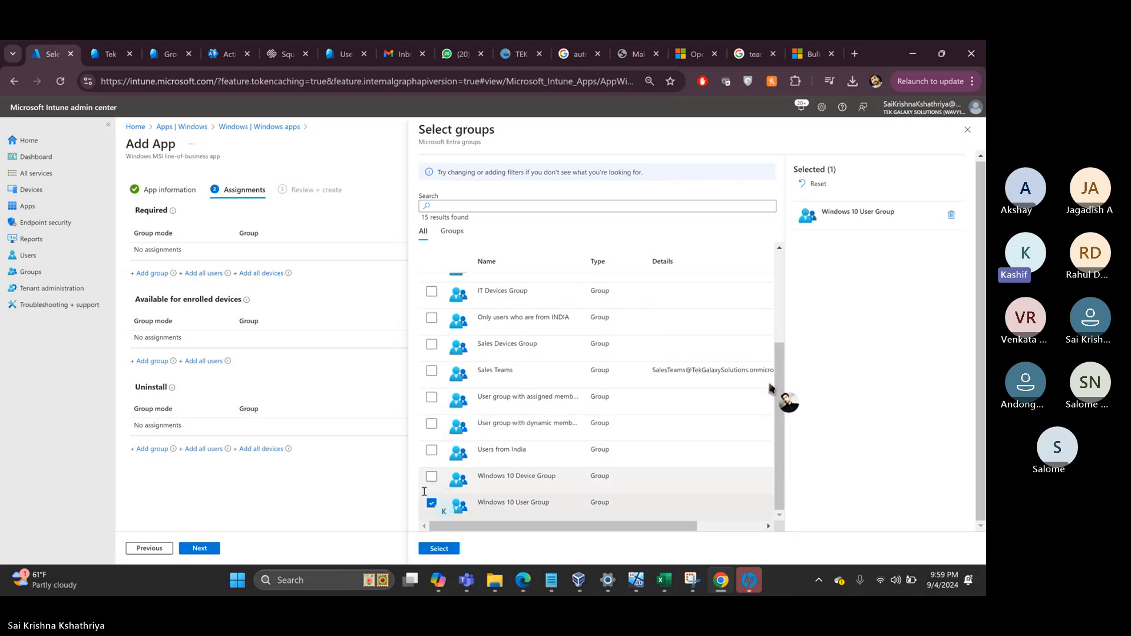
{"action": "left_click", "coordinate": [439, 549]}
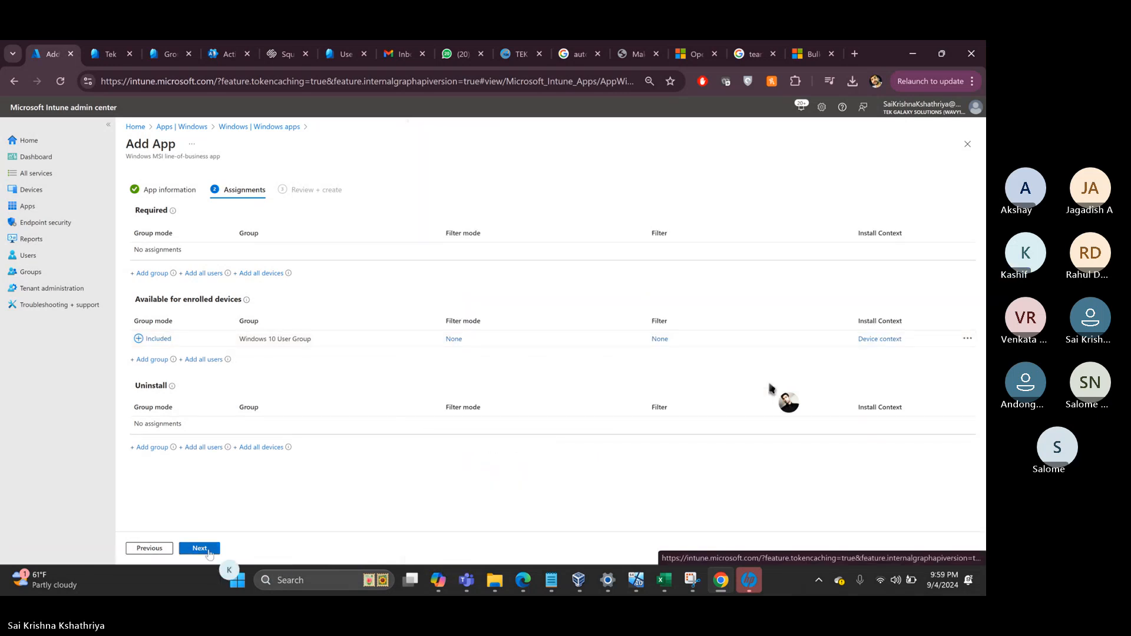
{"action": "left_click", "coordinate": [200, 548]}
{"action": "left_click", "coordinate": [199, 548]}
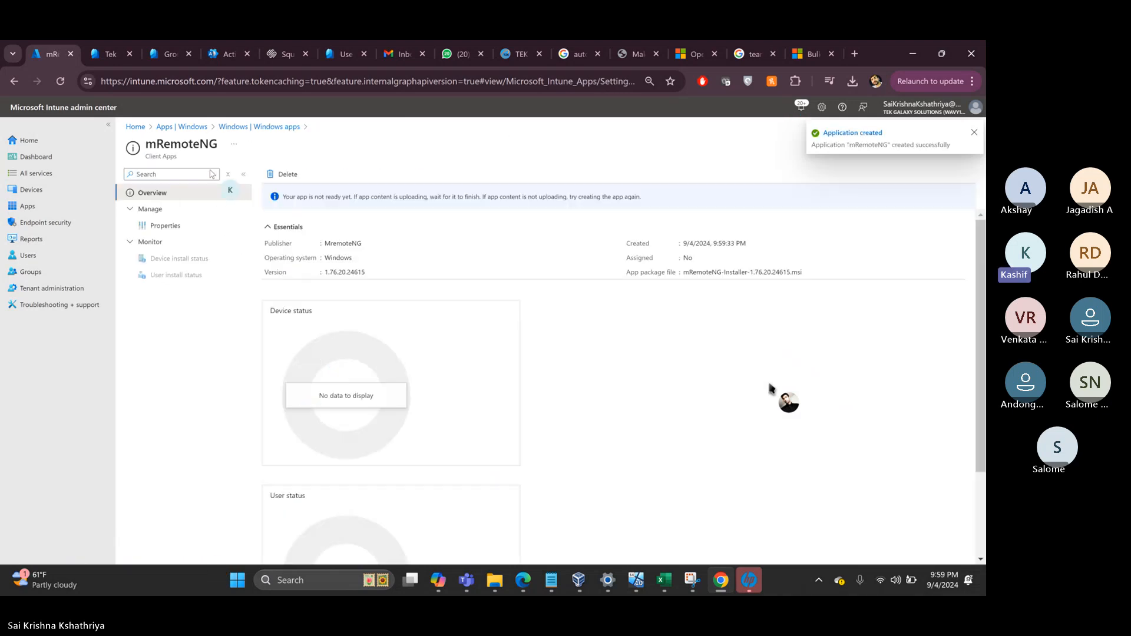
- Start adding another line-of-business Windows app
{"action": "left_click", "coordinate": [246, 128]}
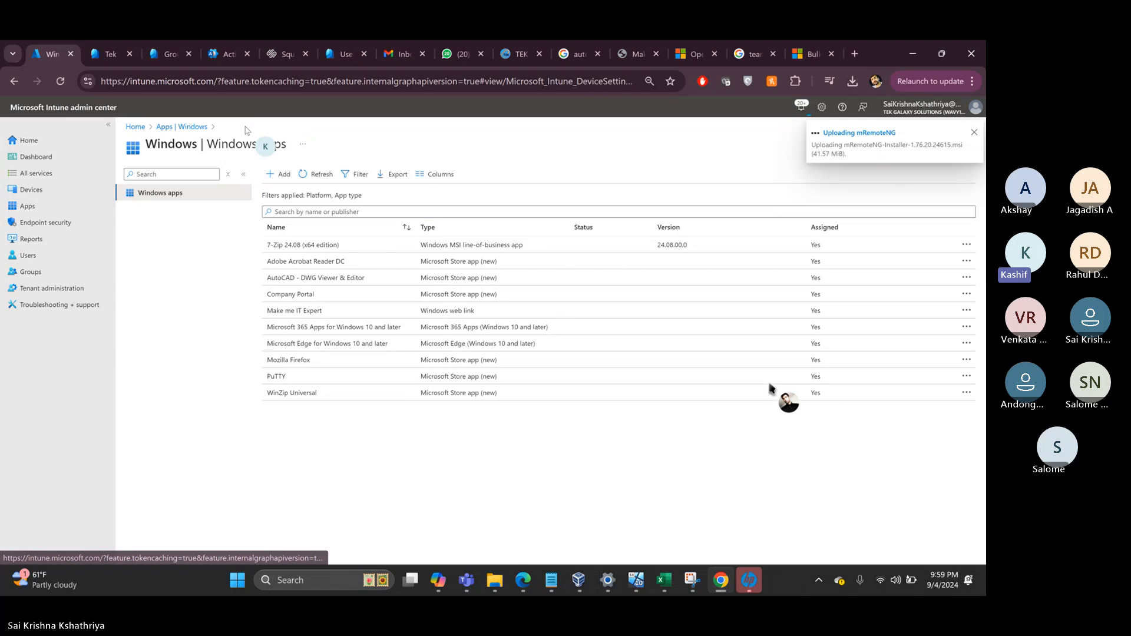
{"action": "left_click", "coordinate": [277, 175]}
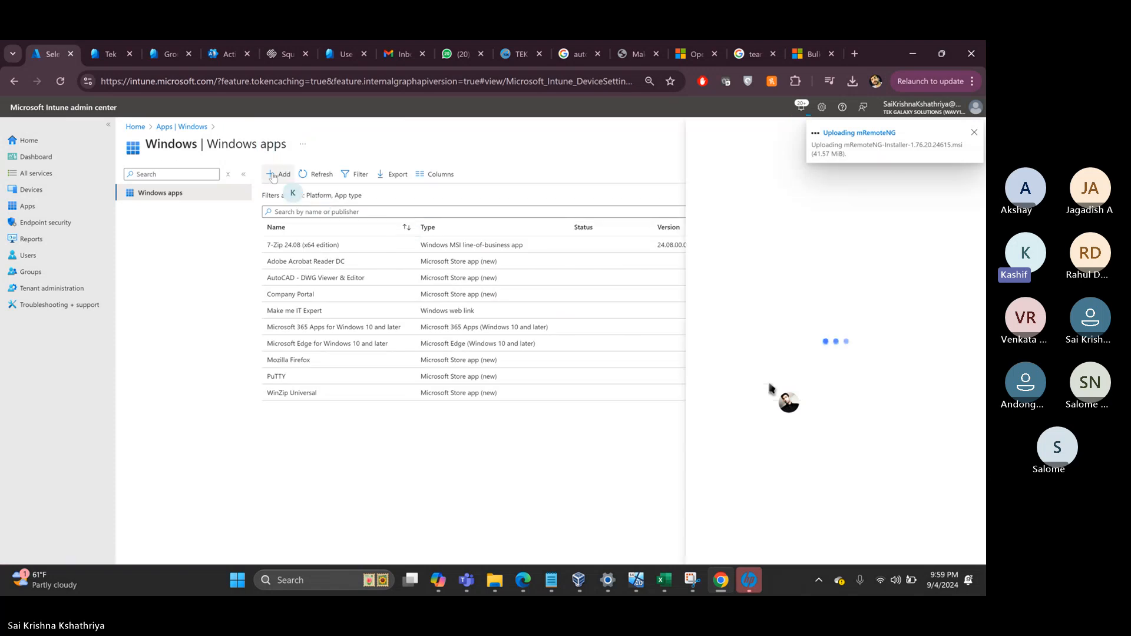
{"action": "left_click", "coordinate": [752, 179]}
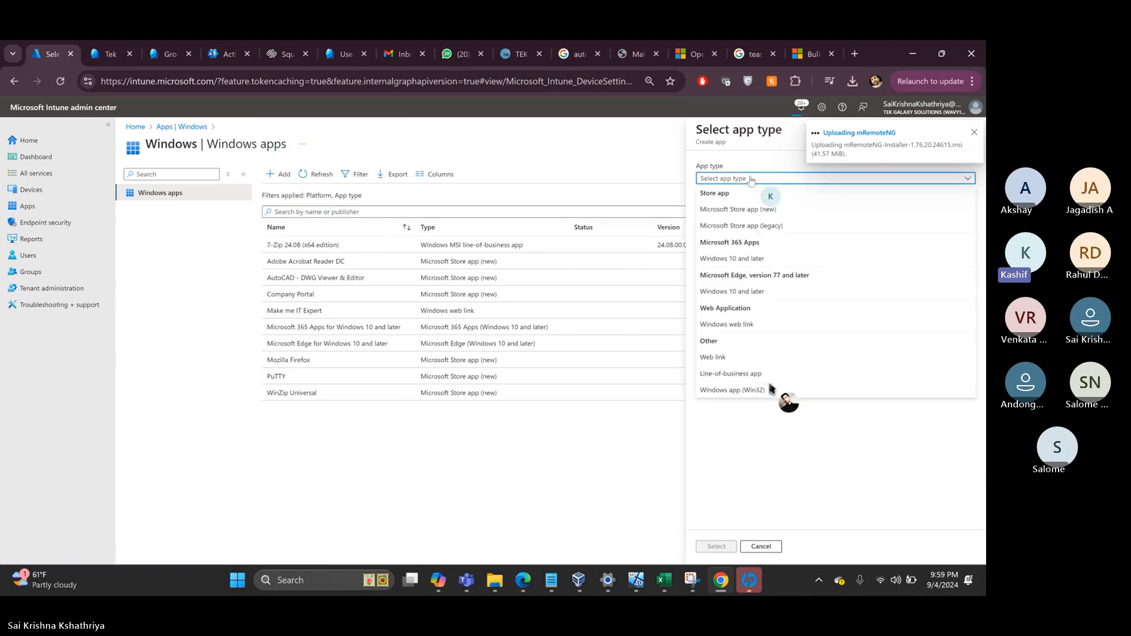
{"action": "left_click", "coordinate": [730, 374]}
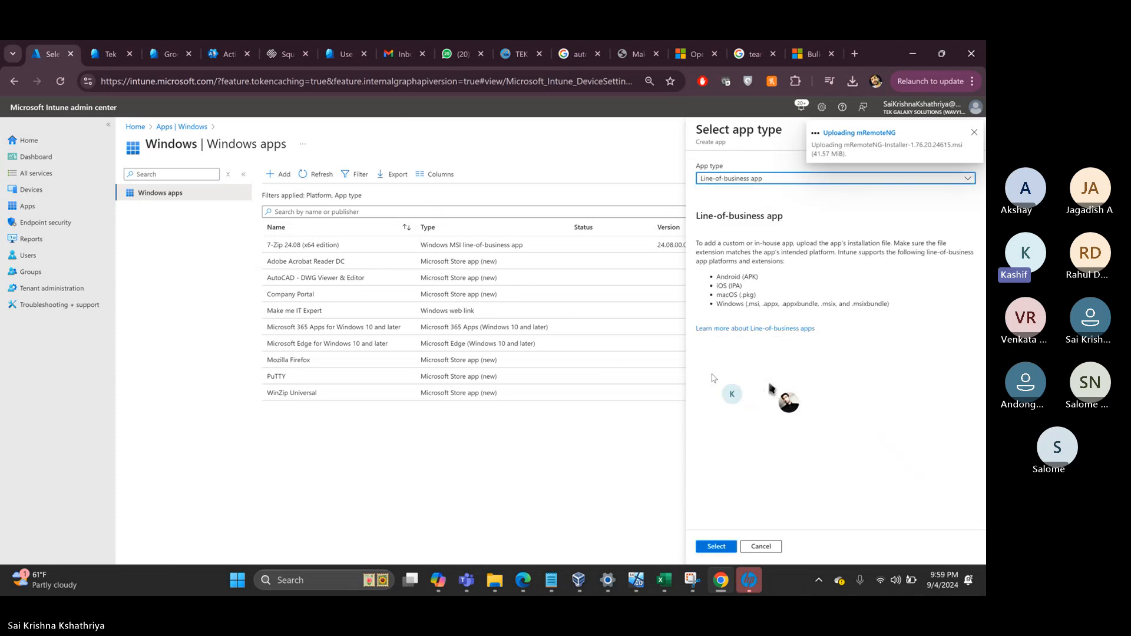
{"action": "left_click", "coordinate": [713, 548]}
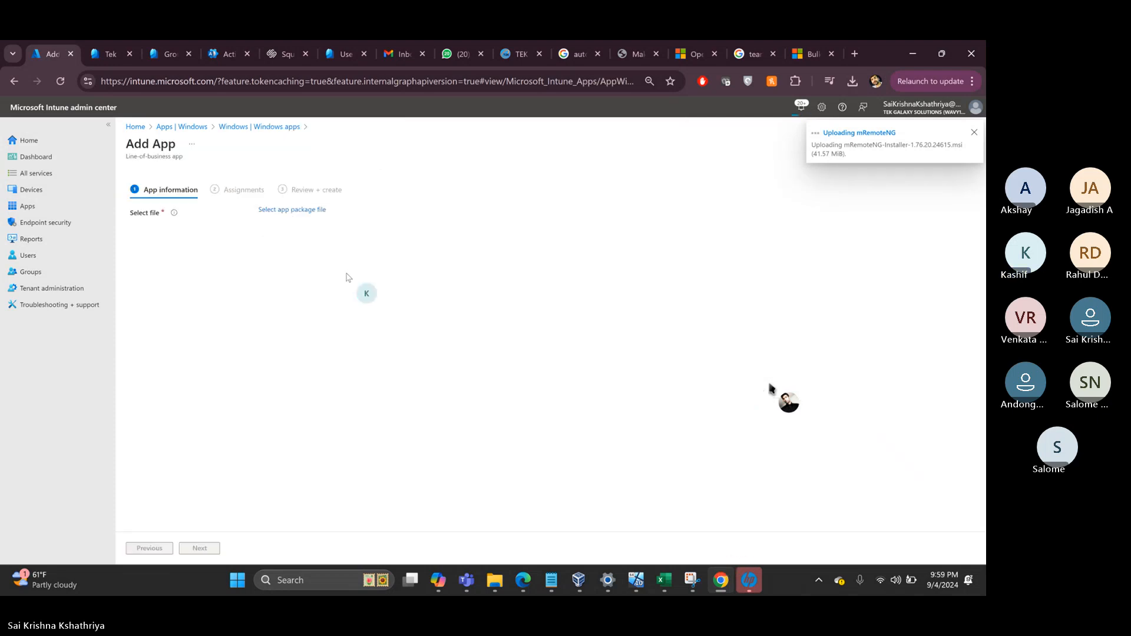
- Choose MSTeams-x64.msix from Downloads as the app package
{"action": "left_click", "coordinate": [290, 211]}
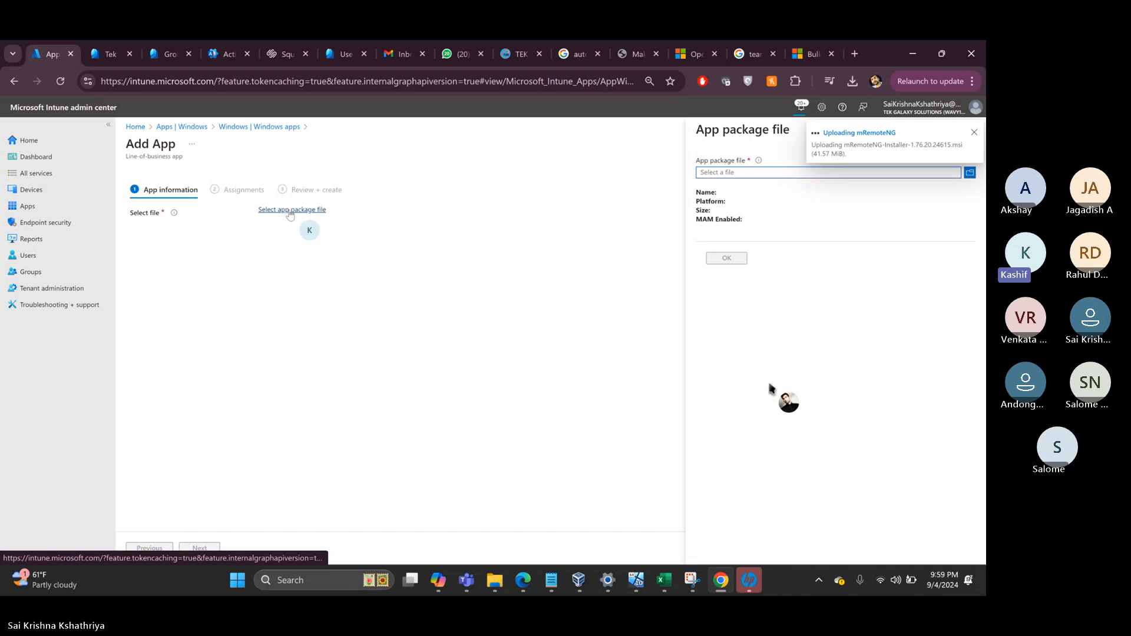
{"action": "left_click", "coordinate": [751, 173]}
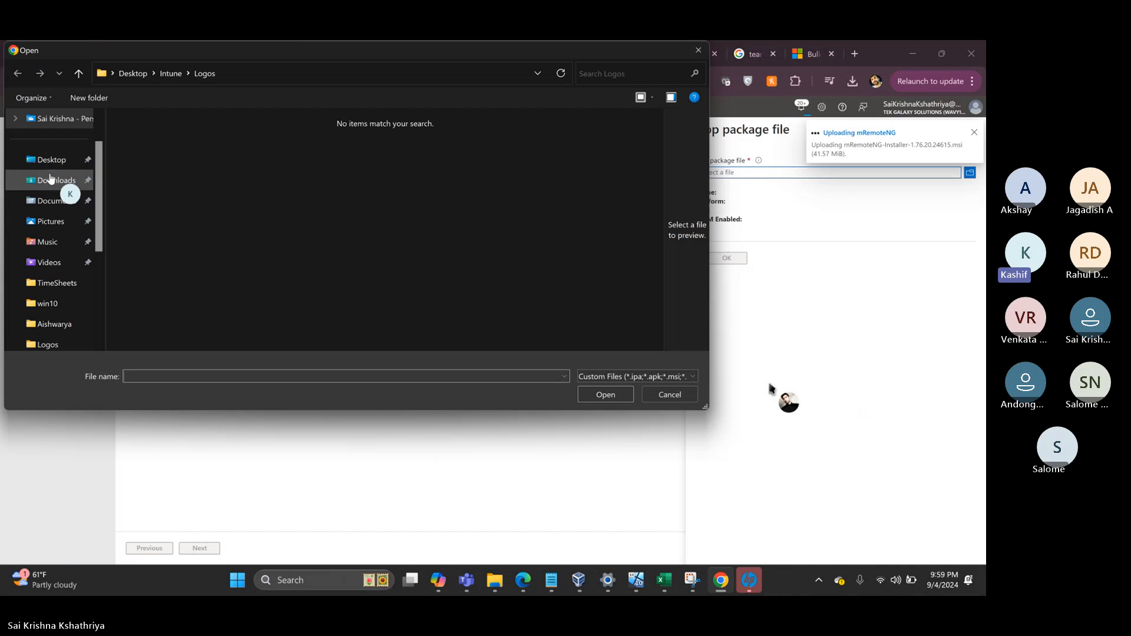
{"action": "left_click", "coordinate": [46, 179]}
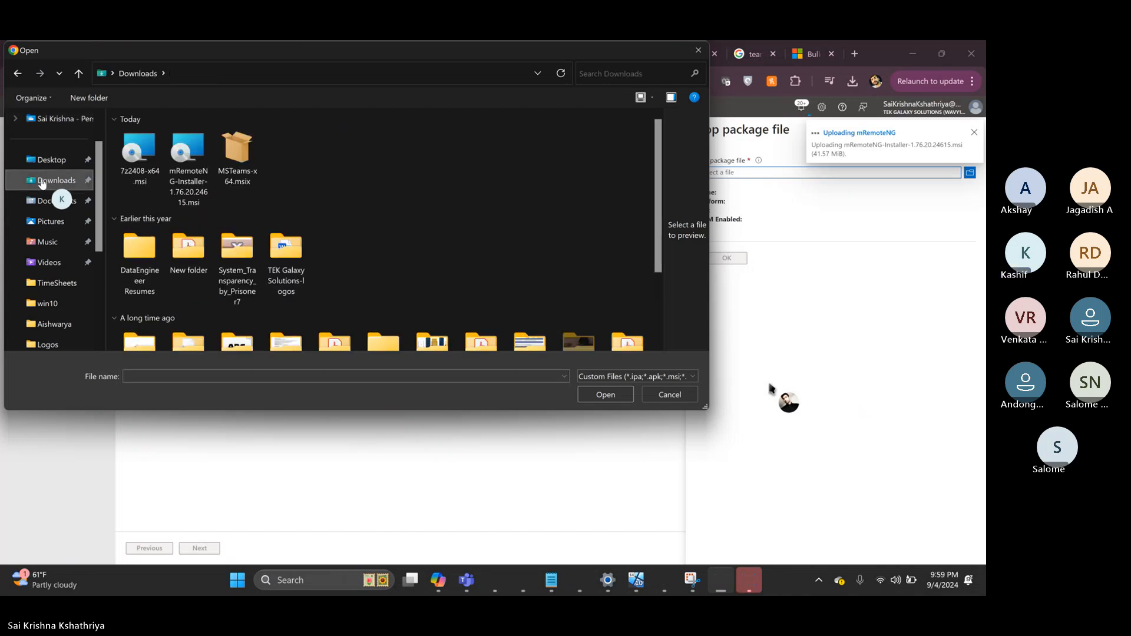
{"action": "double_click", "coordinate": [245, 162]}
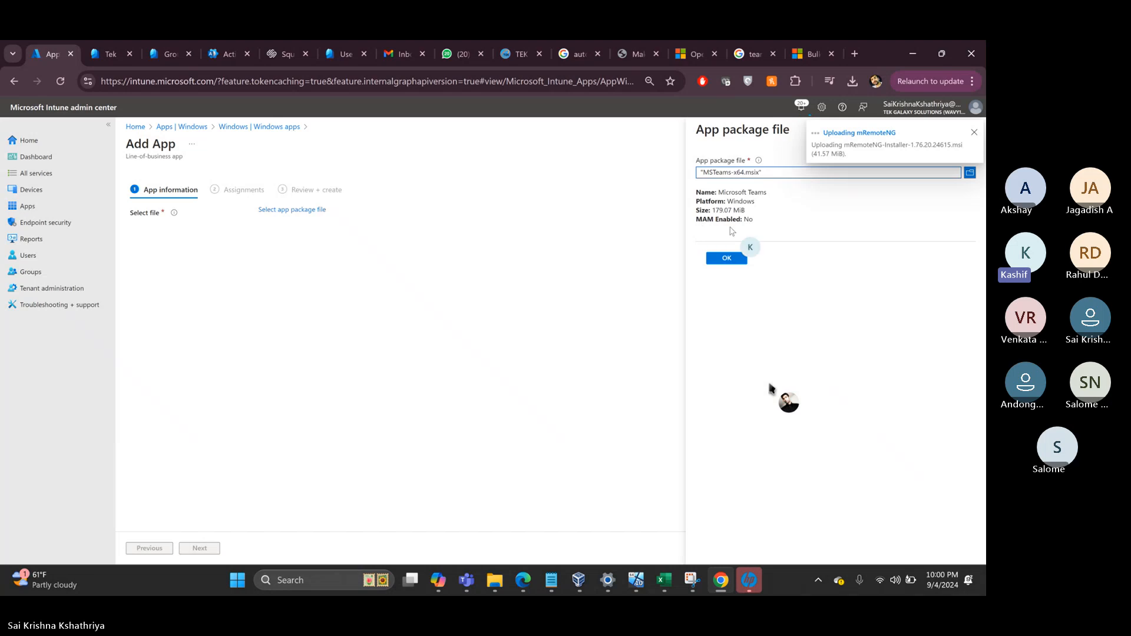
- Confirm the Teams package and set the app category to Productivity
{"action": "left_click", "coordinate": [726, 258]}
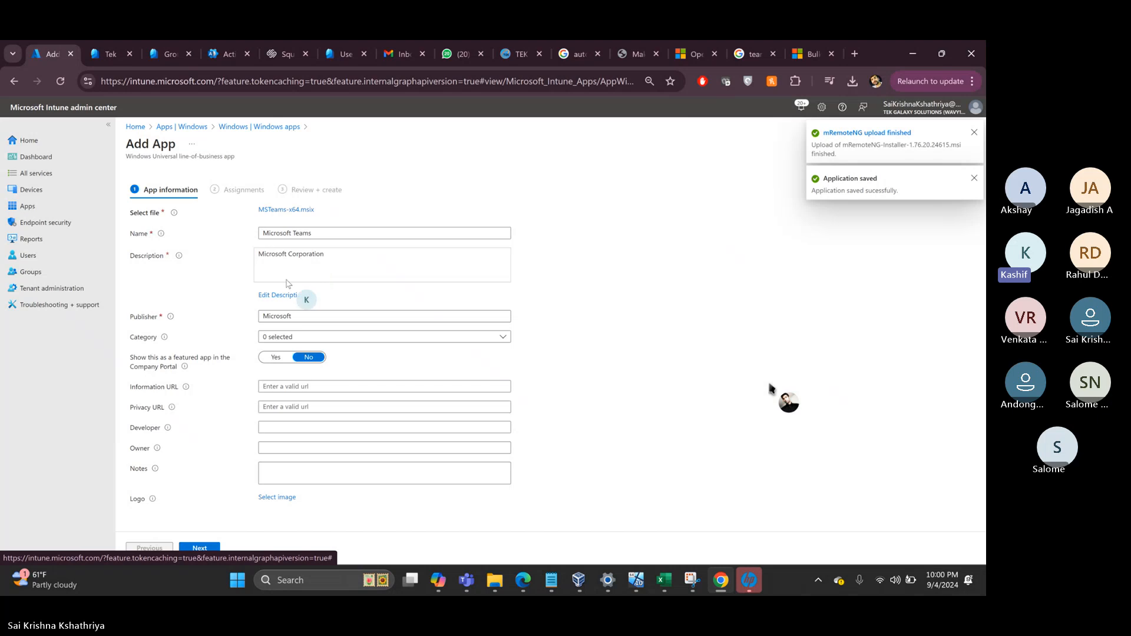
{"action": "left_click", "coordinate": [273, 317]}
{"action": "left_click", "coordinate": [289, 338]}
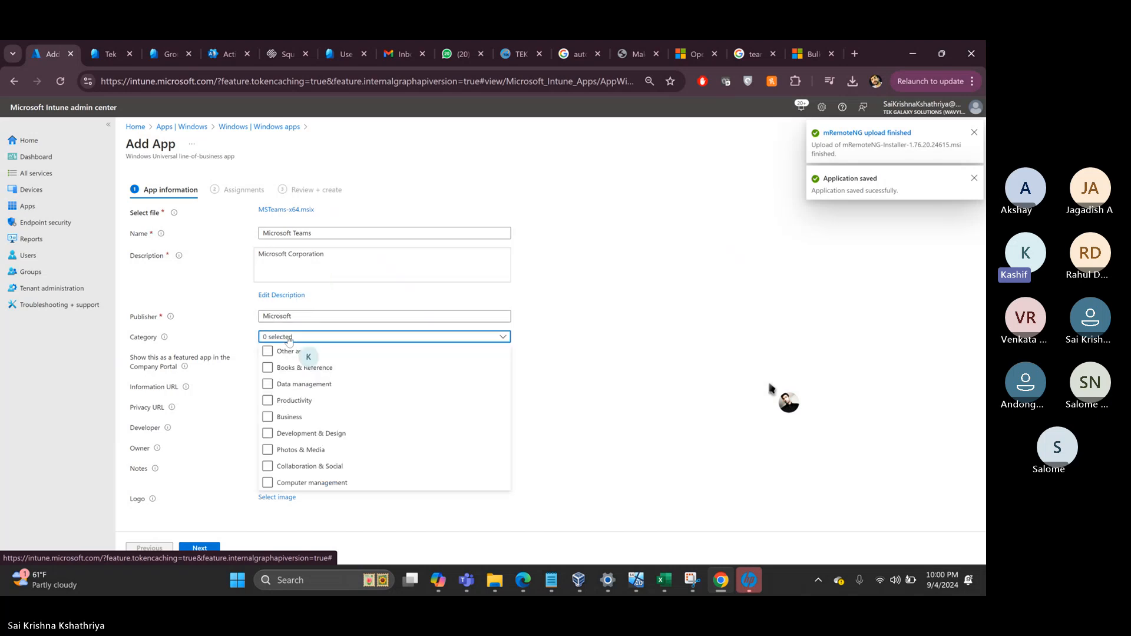
{"action": "left_click", "coordinate": [267, 418]}
{"action": "left_click", "coordinate": [267, 400]}
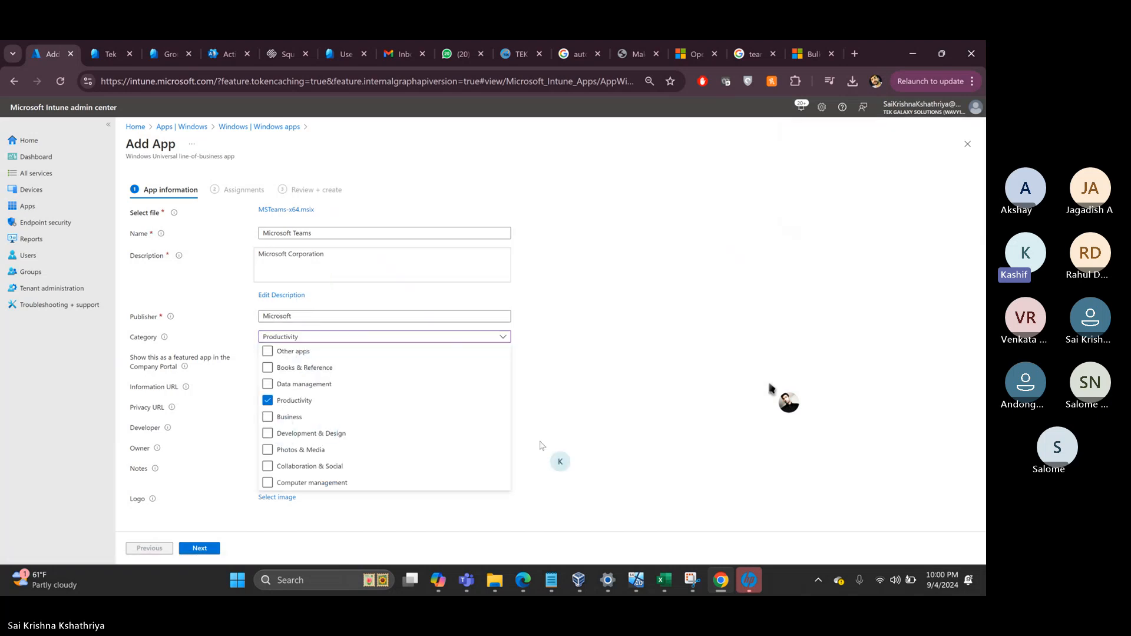
{"action": "left_click", "coordinate": [538, 442]}
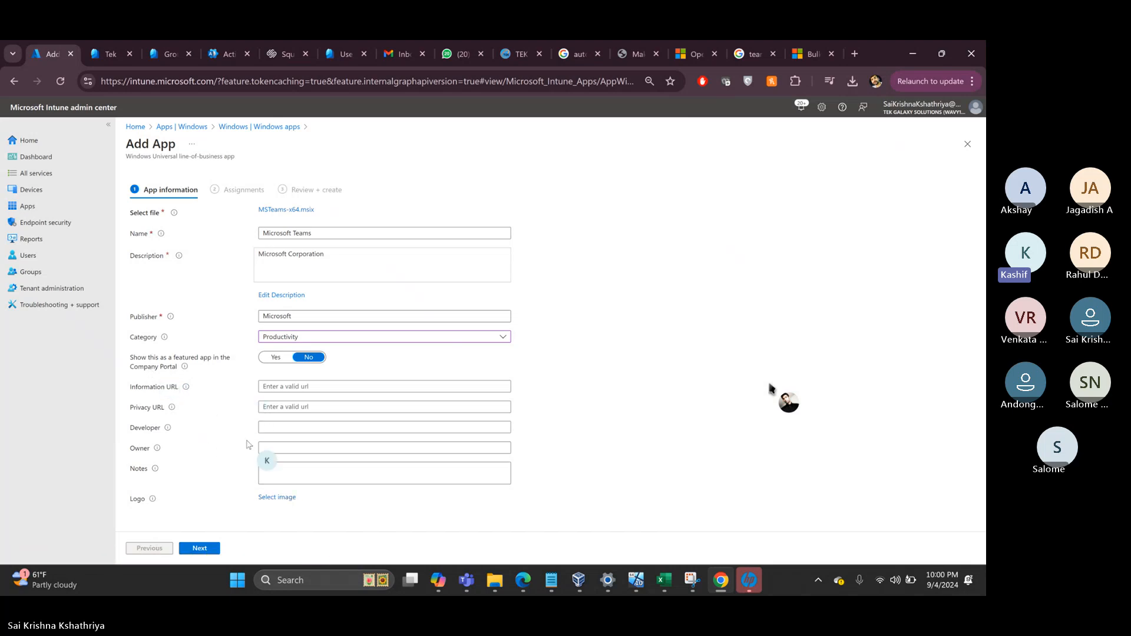
- Upload teams.jpg from Desktop > Intune > Logos as the logo and continue to Assignments
{"action": "left_click", "coordinate": [270, 498]}
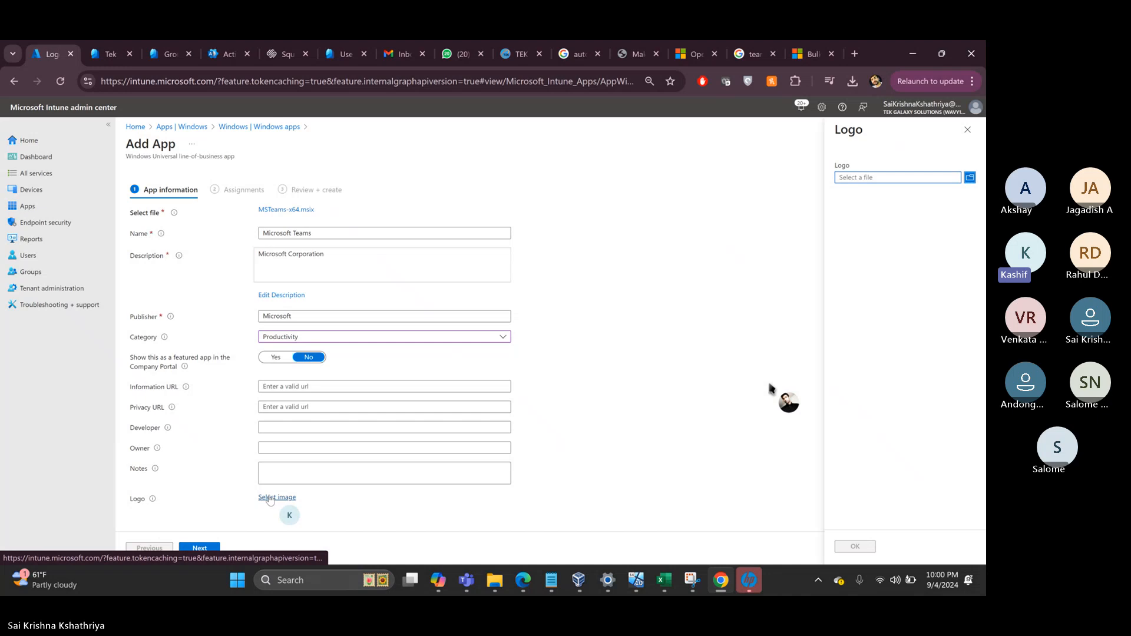
{"action": "left_click", "coordinate": [851, 181]}
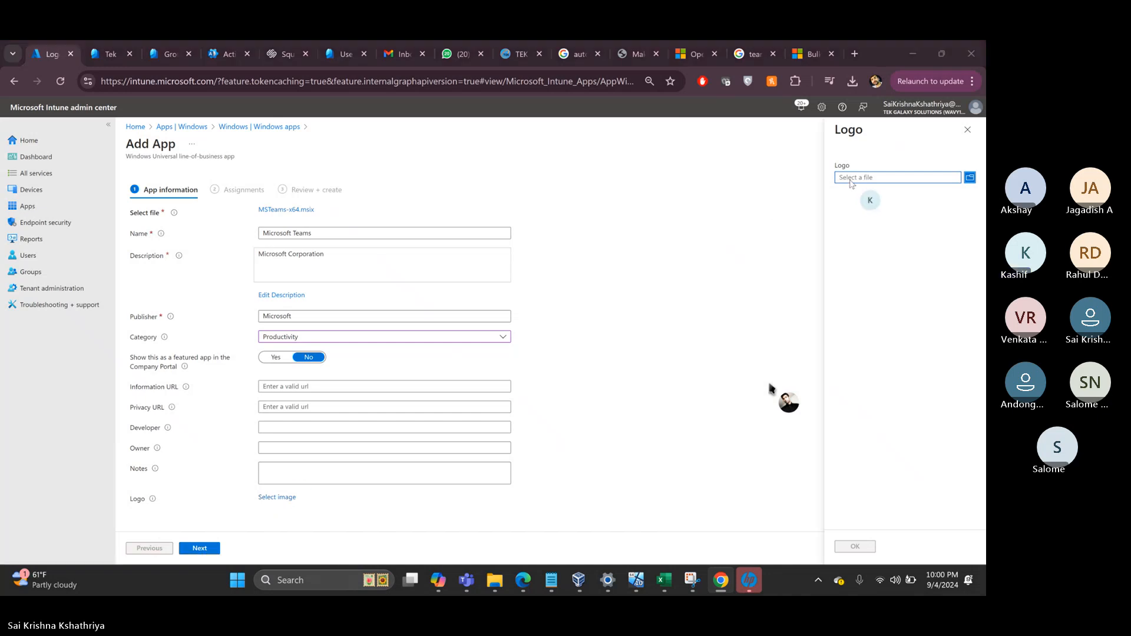
{"action": "left_click", "coordinate": [59, 164]}
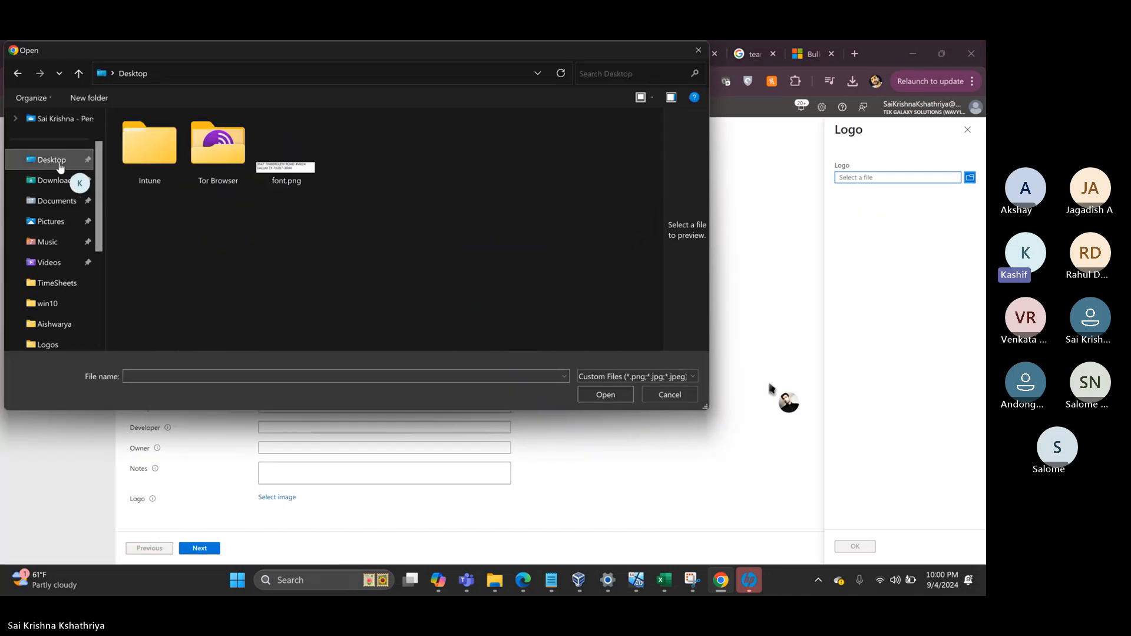
{"action": "double_click", "coordinate": [165, 150]}
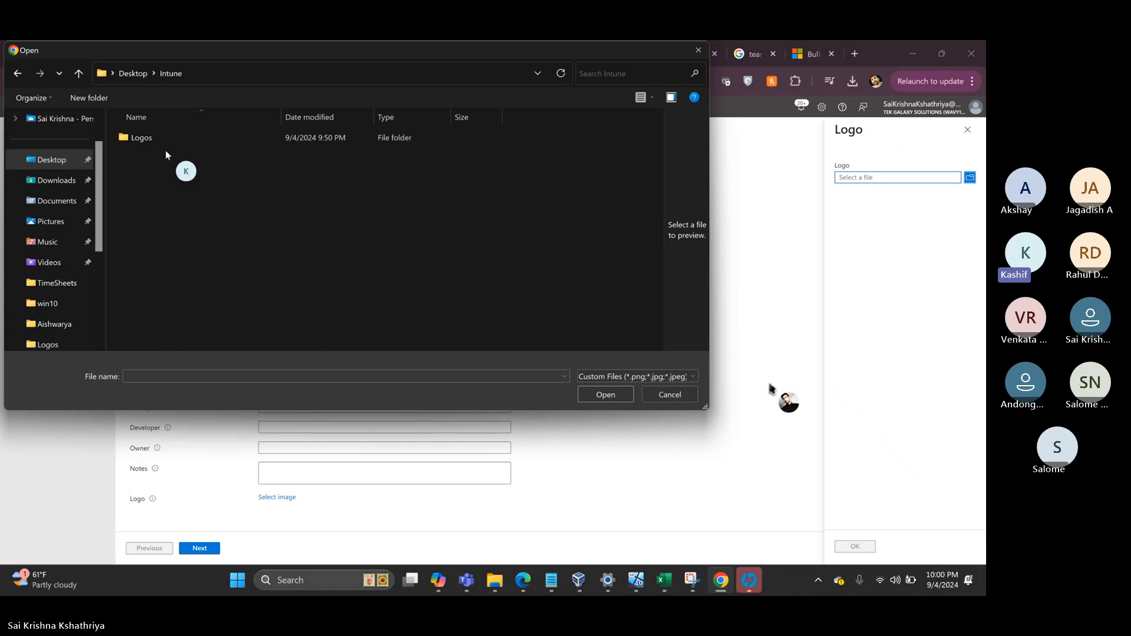
{"action": "double_click", "coordinate": [154, 140]}
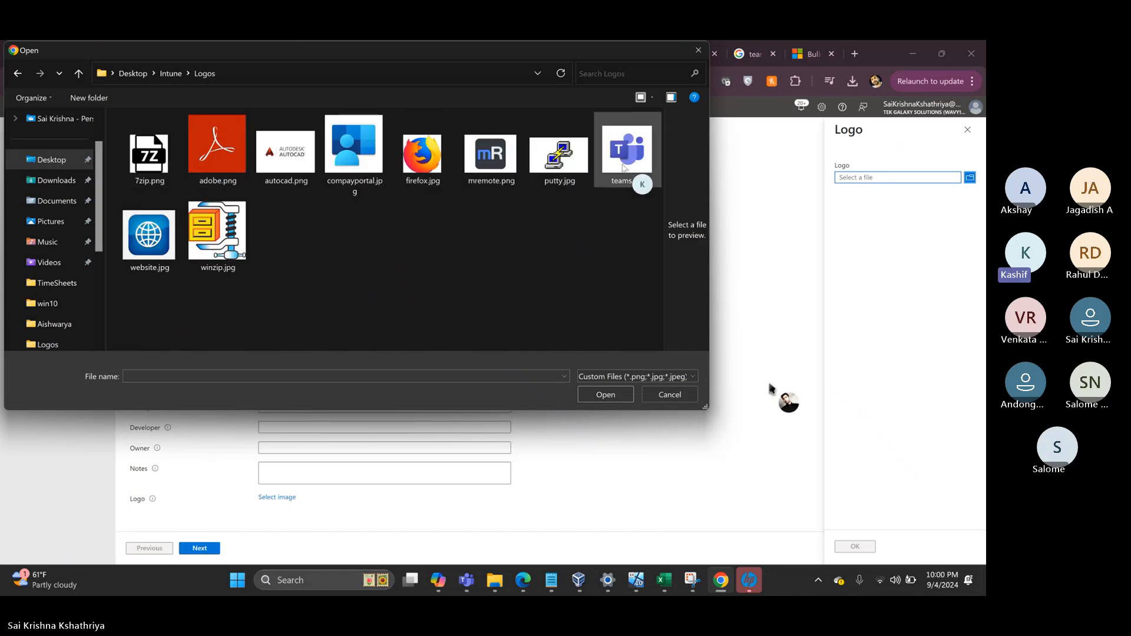
{"action": "double_click", "coordinate": [623, 160]}
{"action": "left_click", "coordinate": [849, 547]}
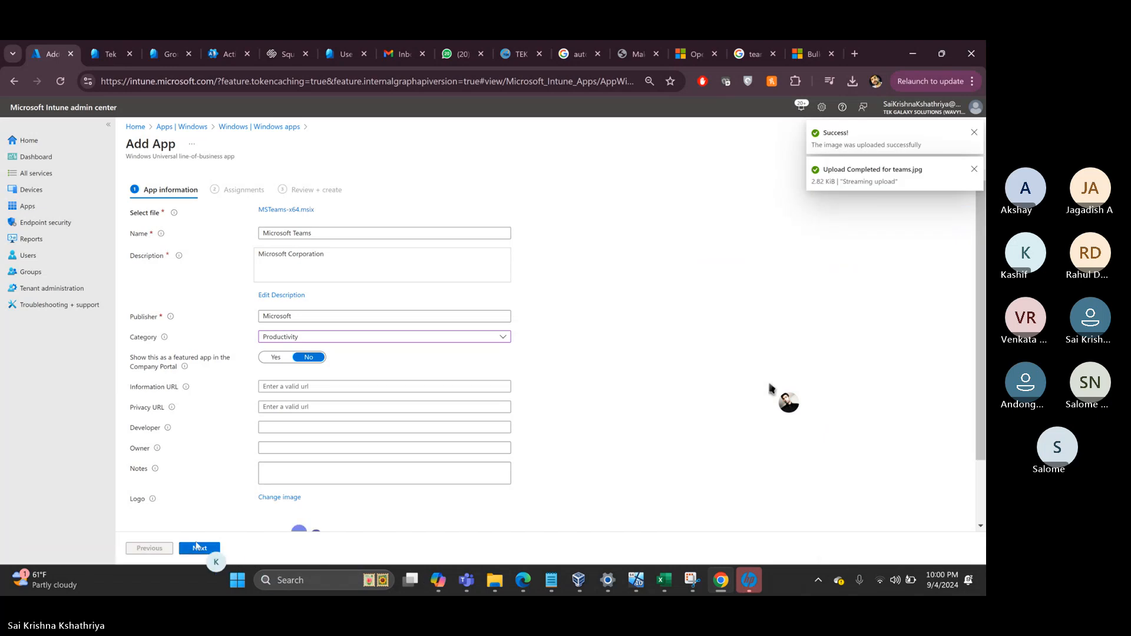
{"action": "left_click", "coordinate": [198, 547]}
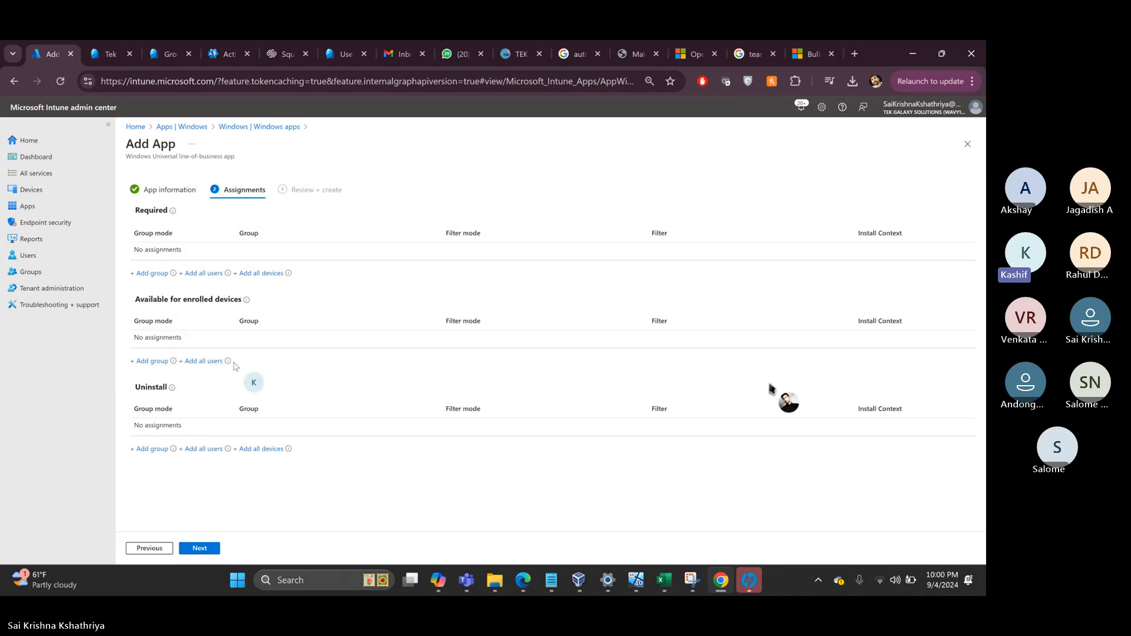
- Add Windows 10 User Group under Available for enrolled devices, then step back from review
{"action": "left_click", "coordinate": [152, 361]}
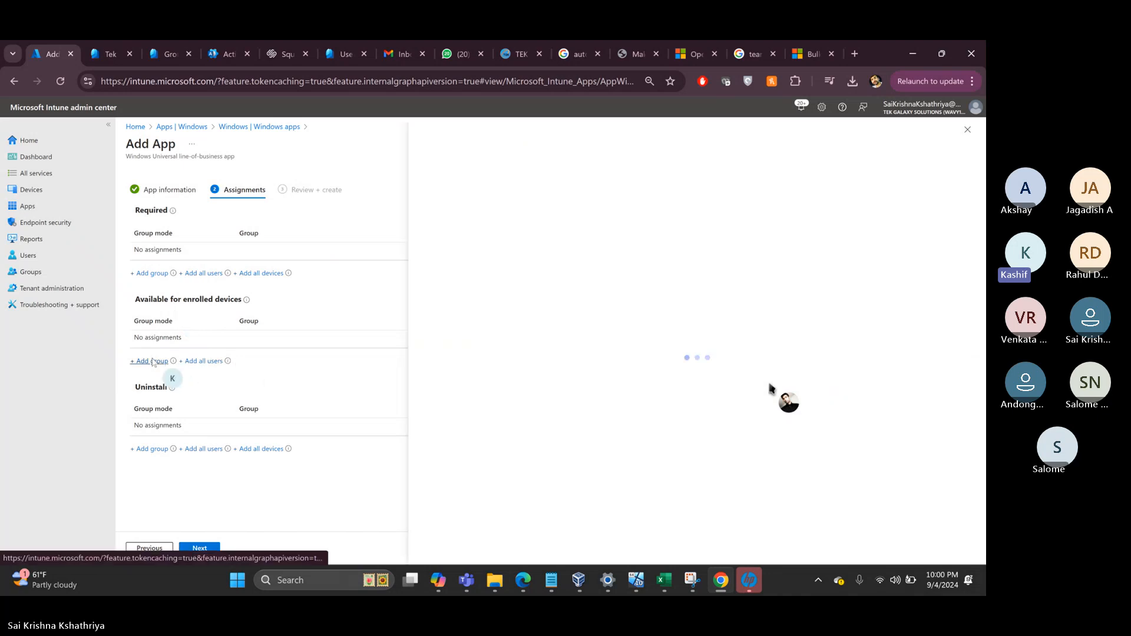
{"action": "scroll", "coordinate": [499, 341], "scroll_direction": "down", "scroll_amount": 3}
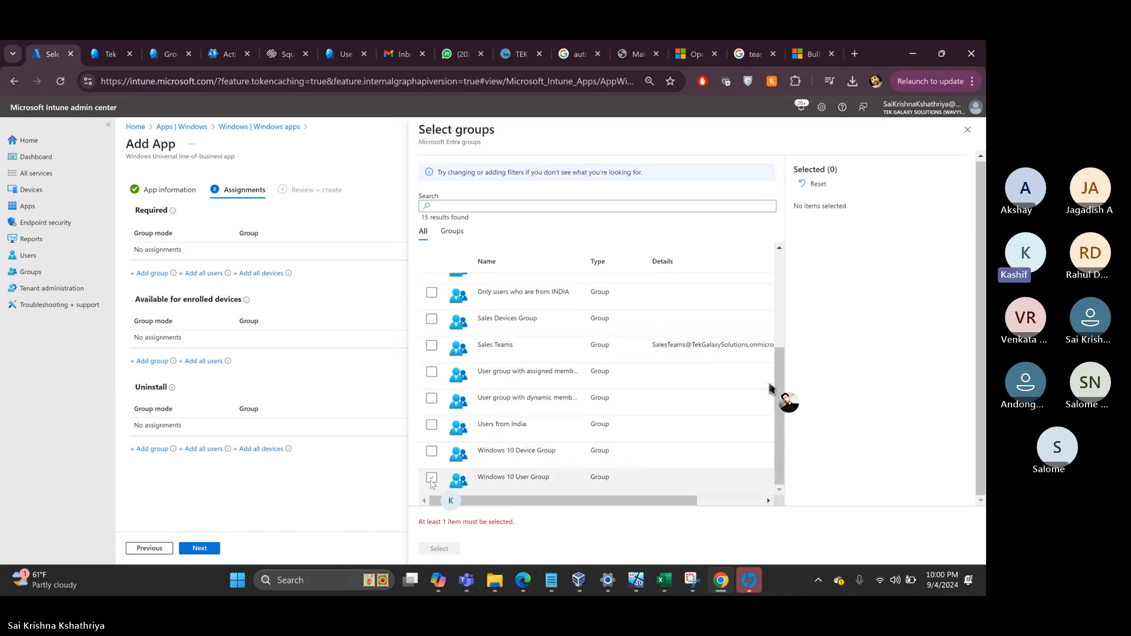
{"action": "left_click", "coordinate": [432, 478]}
{"action": "left_click", "coordinate": [439, 548]}
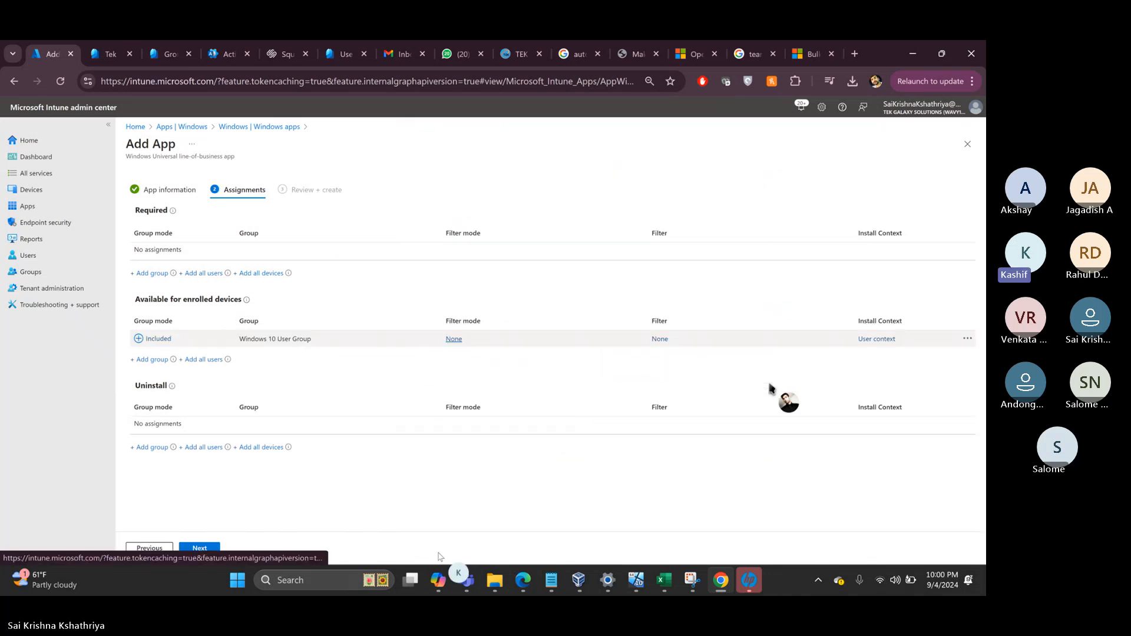
{"action": "left_click", "coordinate": [199, 548]}
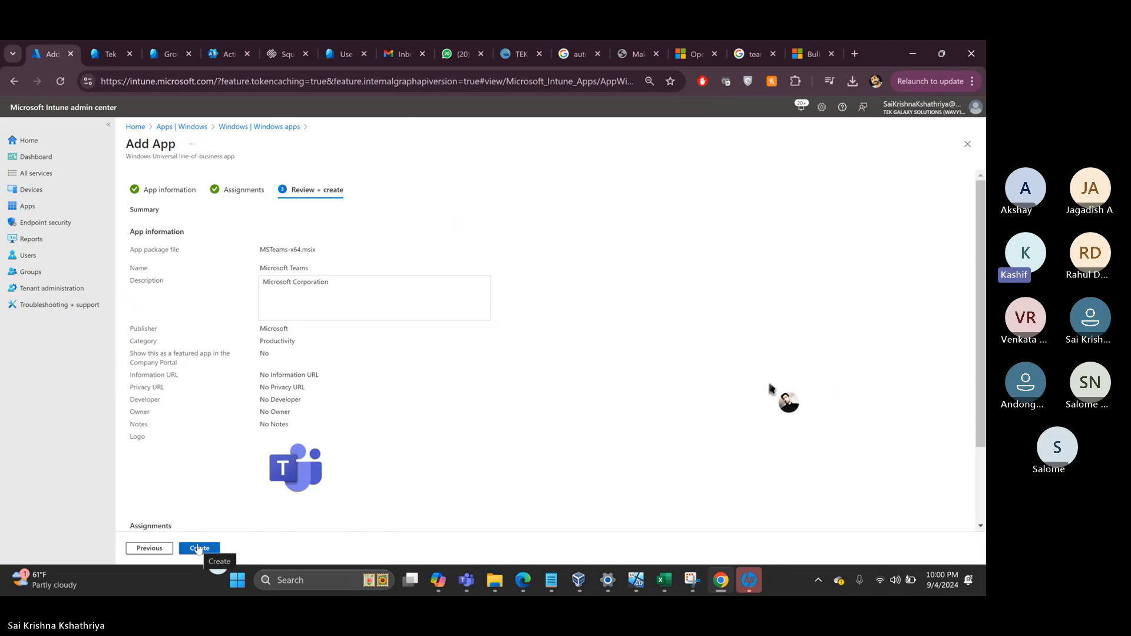
{"action": "left_click", "coordinate": [149, 548]}
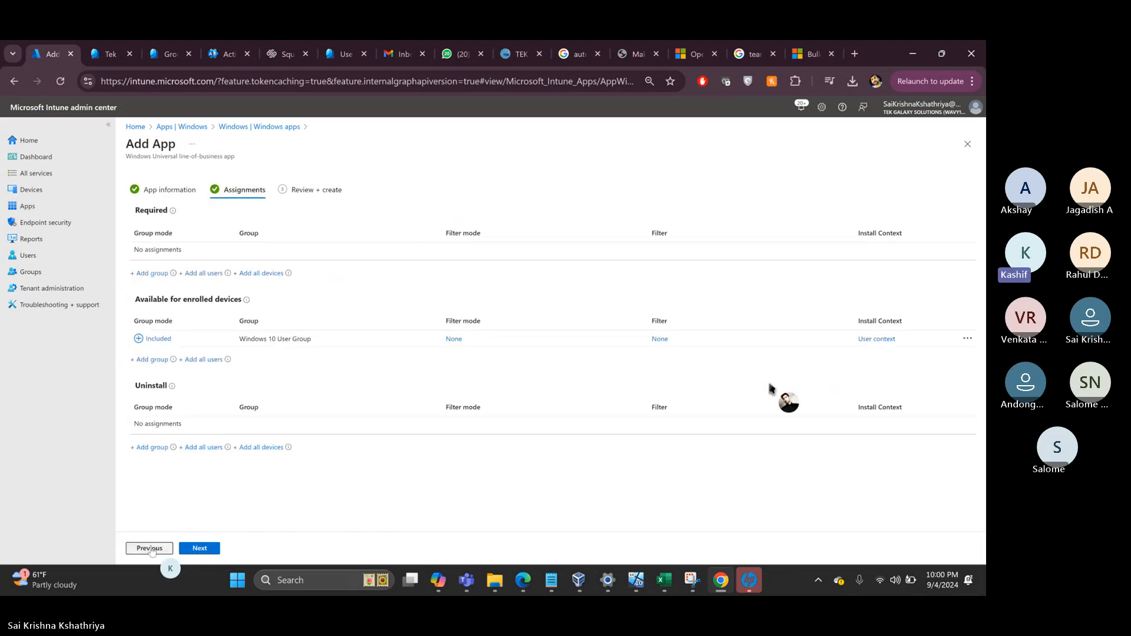
- Add Windows 10 Device Group as a Required assignment for Teams
{"action": "left_click", "coordinate": [154, 274]}
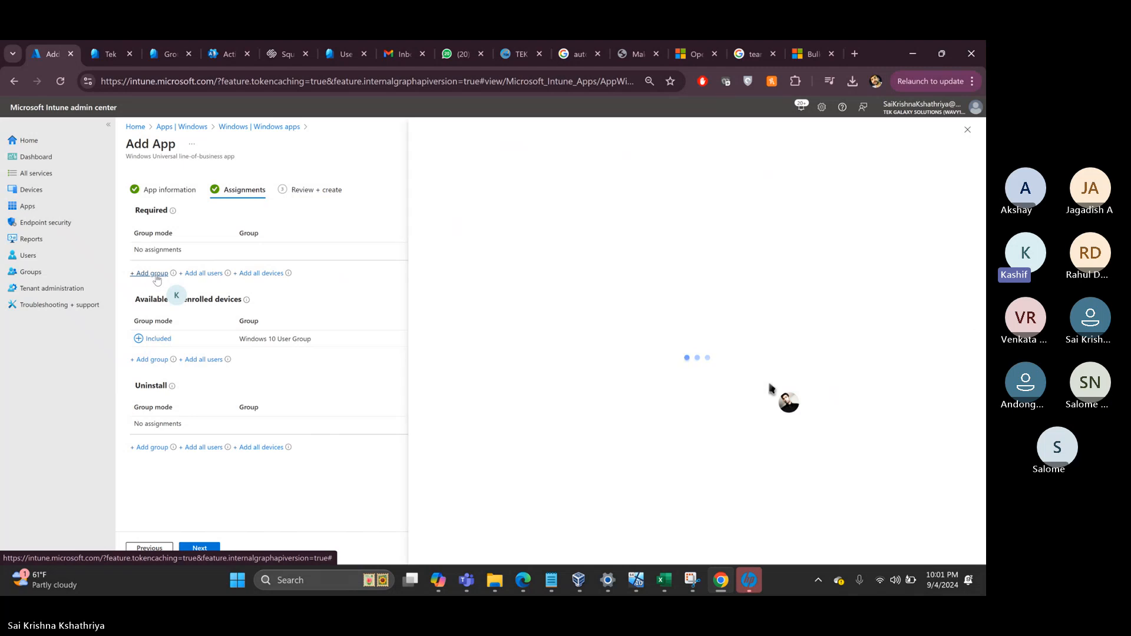
{"action": "scroll", "coordinate": [489, 360], "scroll_direction": "down", "scroll_amount": 5}
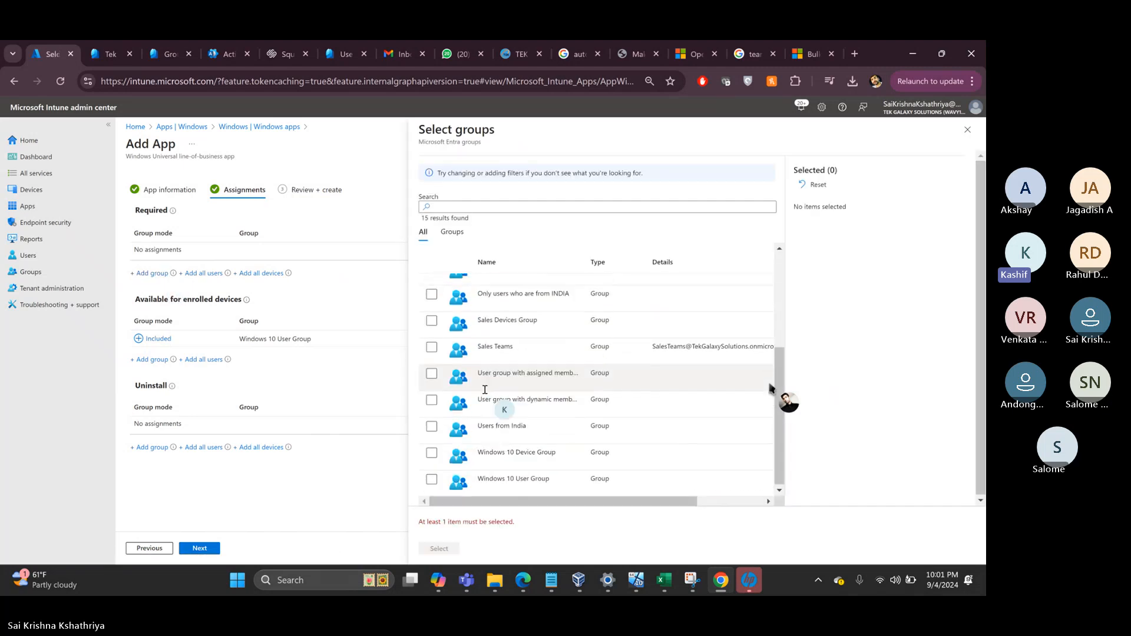
{"action": "left_click", "coordinate": [432, 452]}
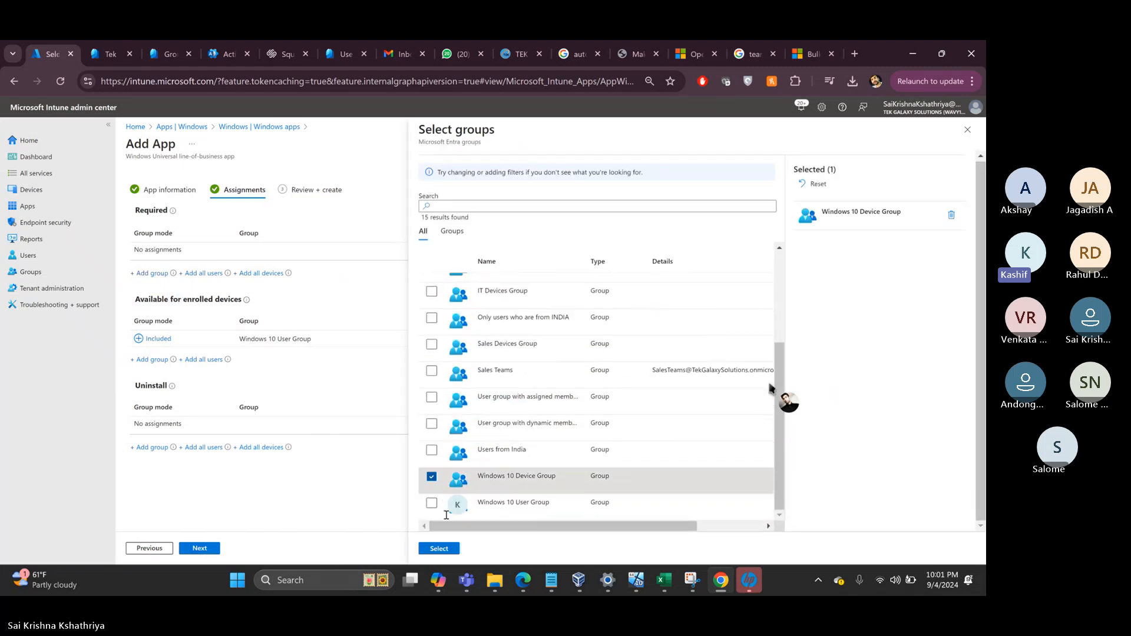
{"action": "left_click", "coordinate": [438, 549]}
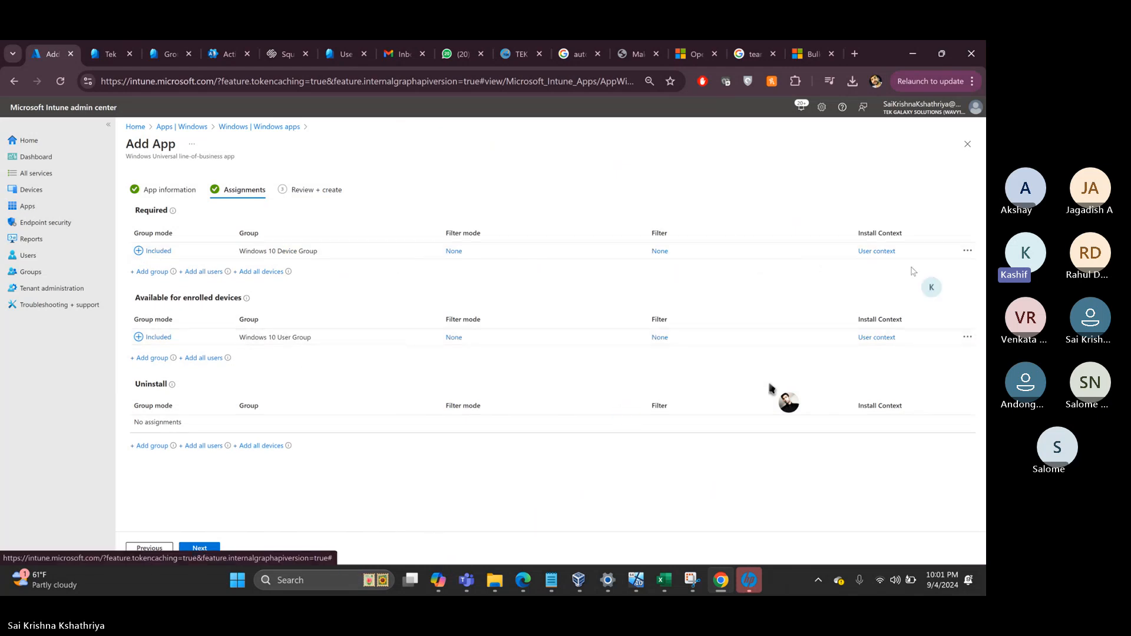
- Toggle the device group's assignment to Excluded and back to Included, closing without saving
{"action": "left_click", "coordinate": [967, 253]}
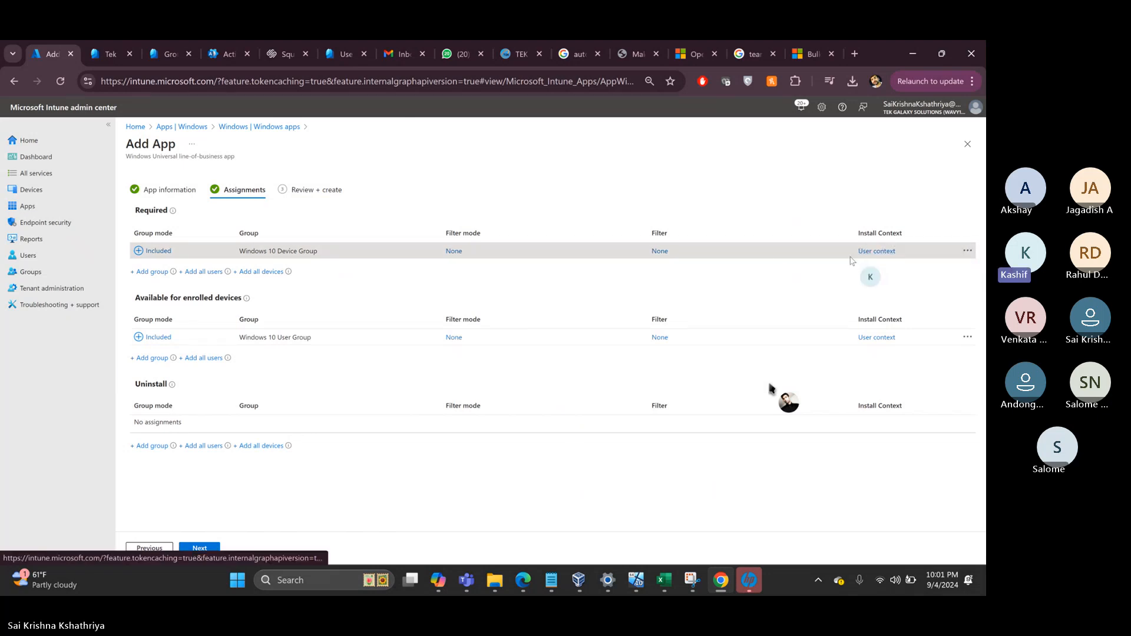
{"action": "left_click", "coordinate": [873, 251]}
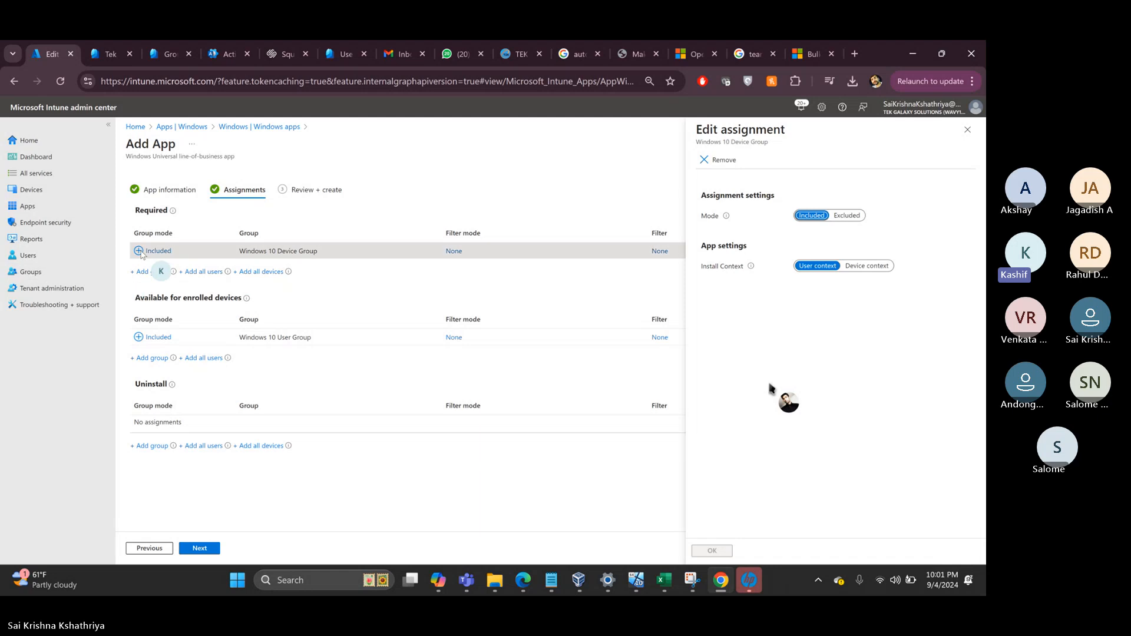
{"action": "left_click", "coordinate": [847, 215]}
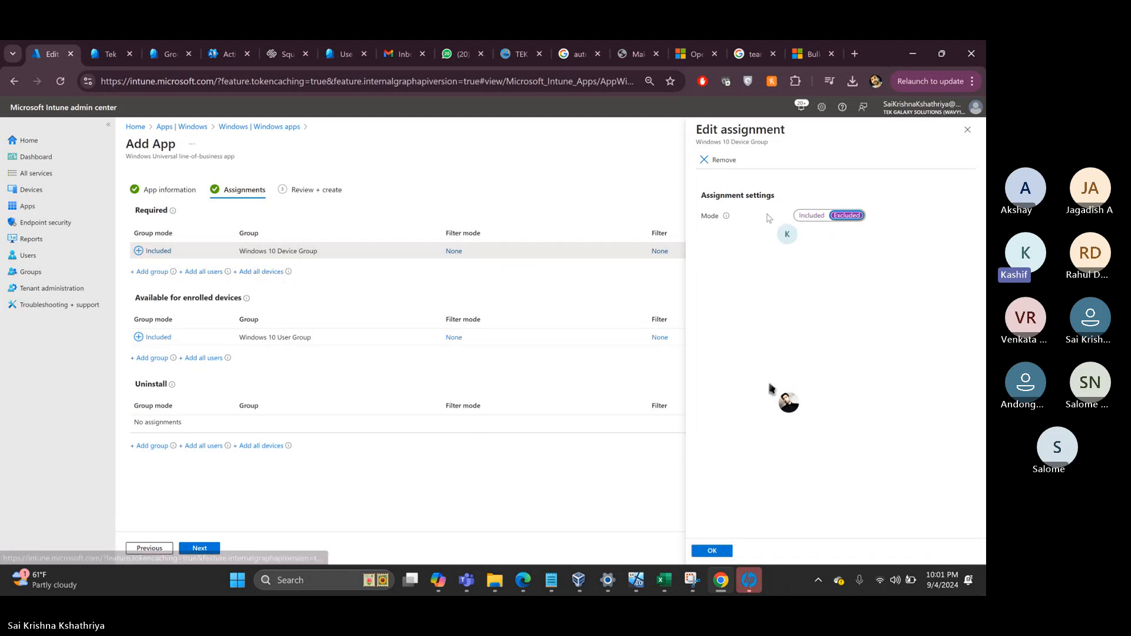
{"action": "left_click", "coordinate": [817, 217]}
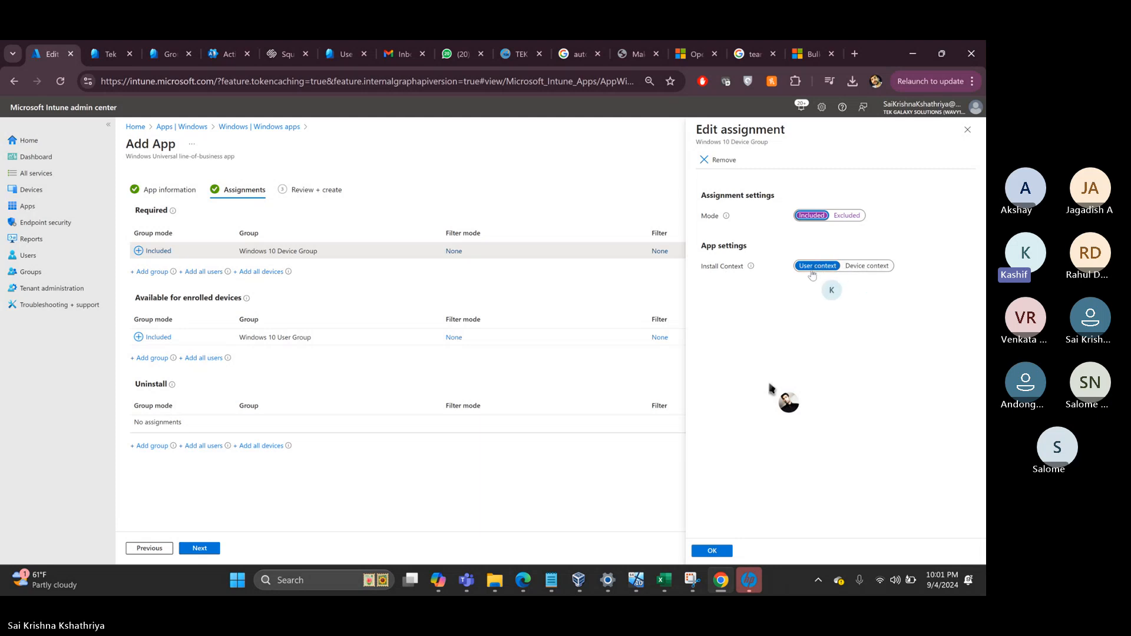
{"action": "left_click", "coordinate": [967, 131]}
- Discard the edits, delete the Required device group, and create the Microsoft Teams app
{"action": "key", "text": "Return"}
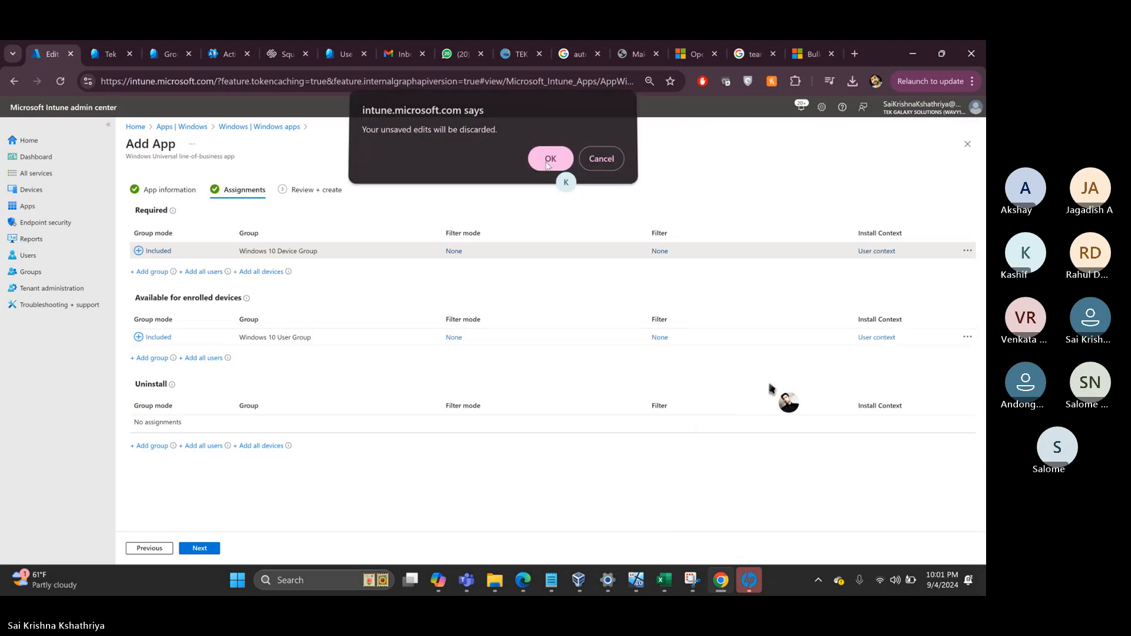
{"action": "left_click", "coordinate": [967, 252]}
{"action": "left_click", "coordinate": [914, 264]}
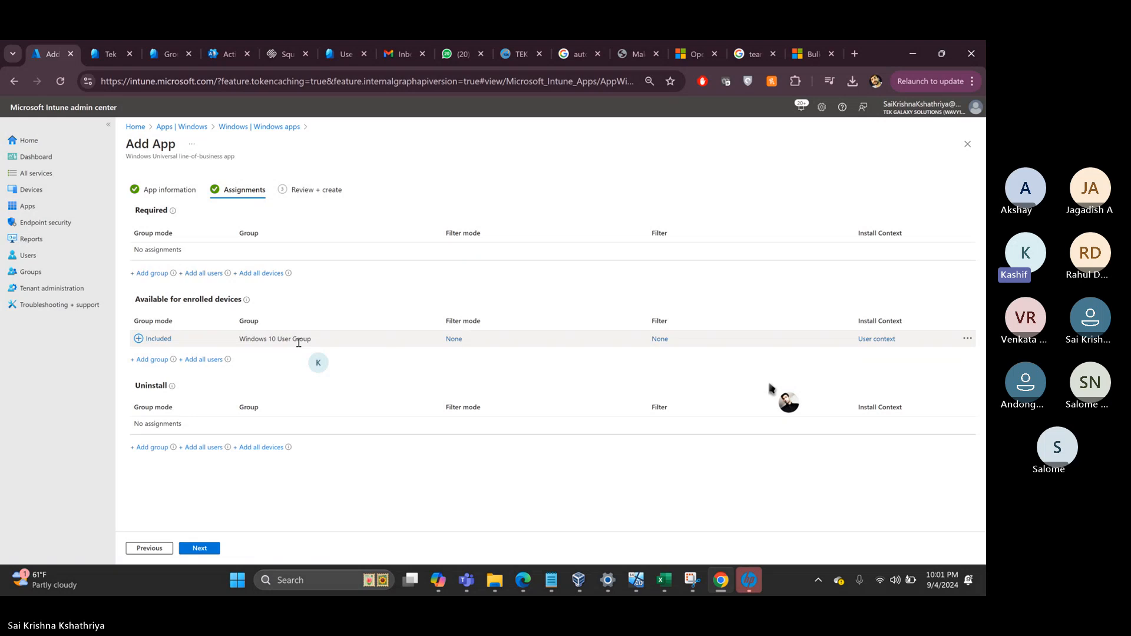
{"action": "left_click", "coordinate": [196, 549]}
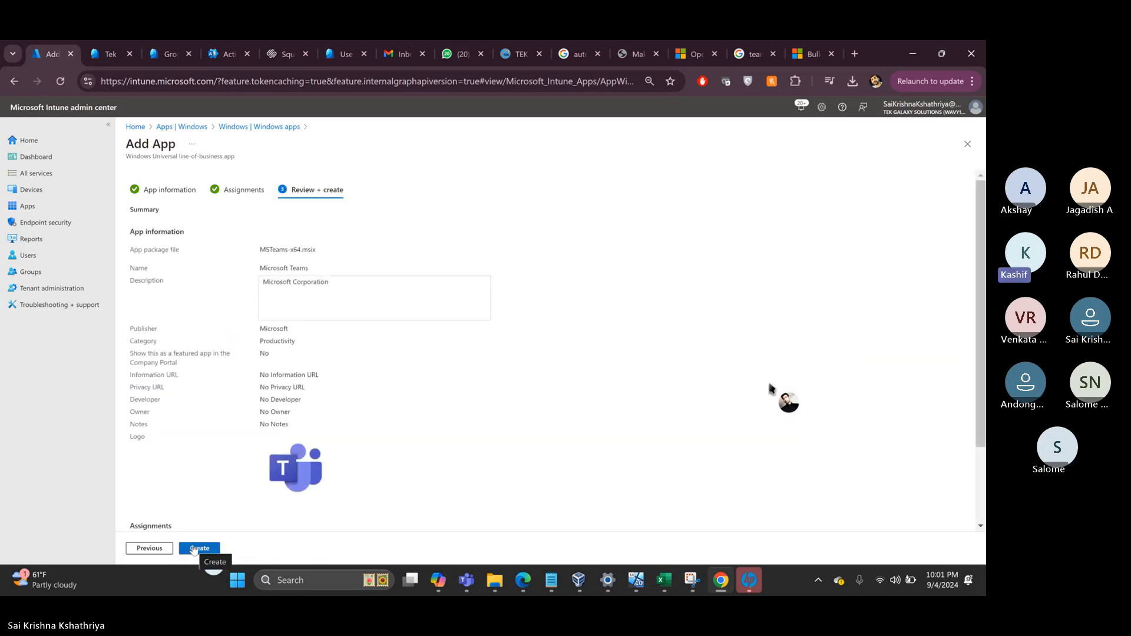
{"action": "left_click", "coordinate": [195, 549]}
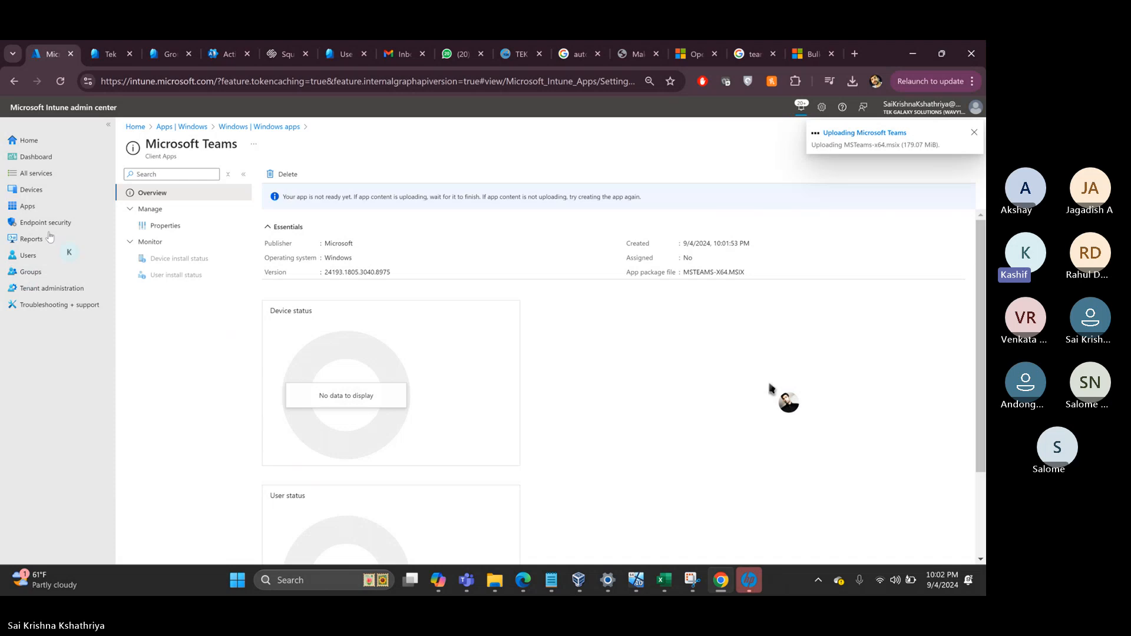
- Open mRemoteNG from Windows apps and review its Properties, including the command-line arguments
{"action": "left_click", "coordinate": [30, 206]}
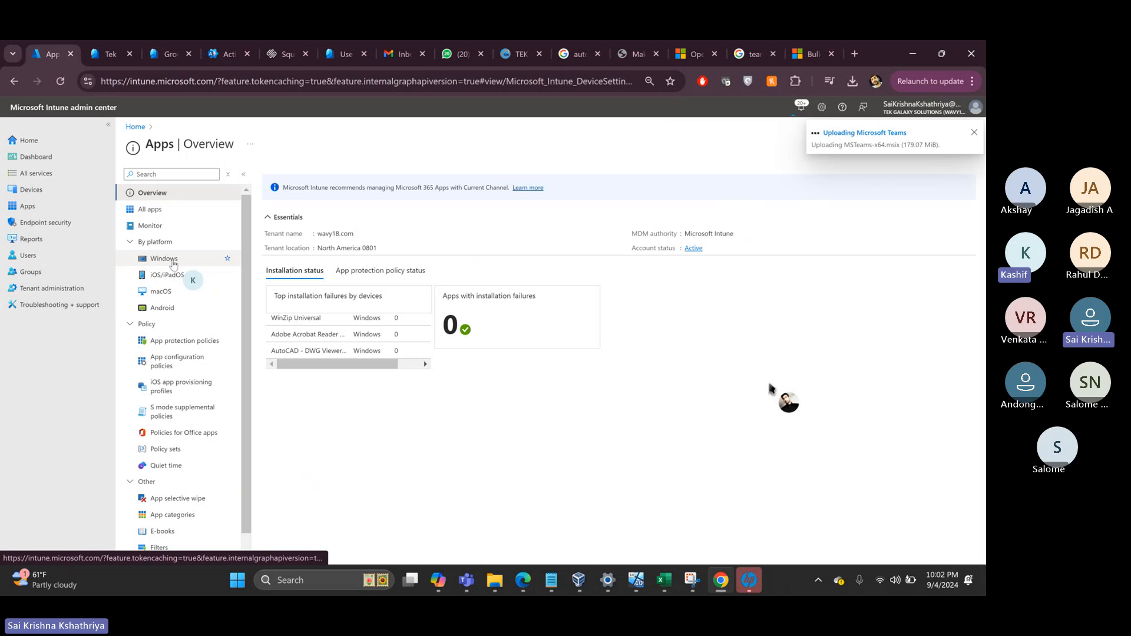
{"action": "left_click", "coordinate": [171, 263]}
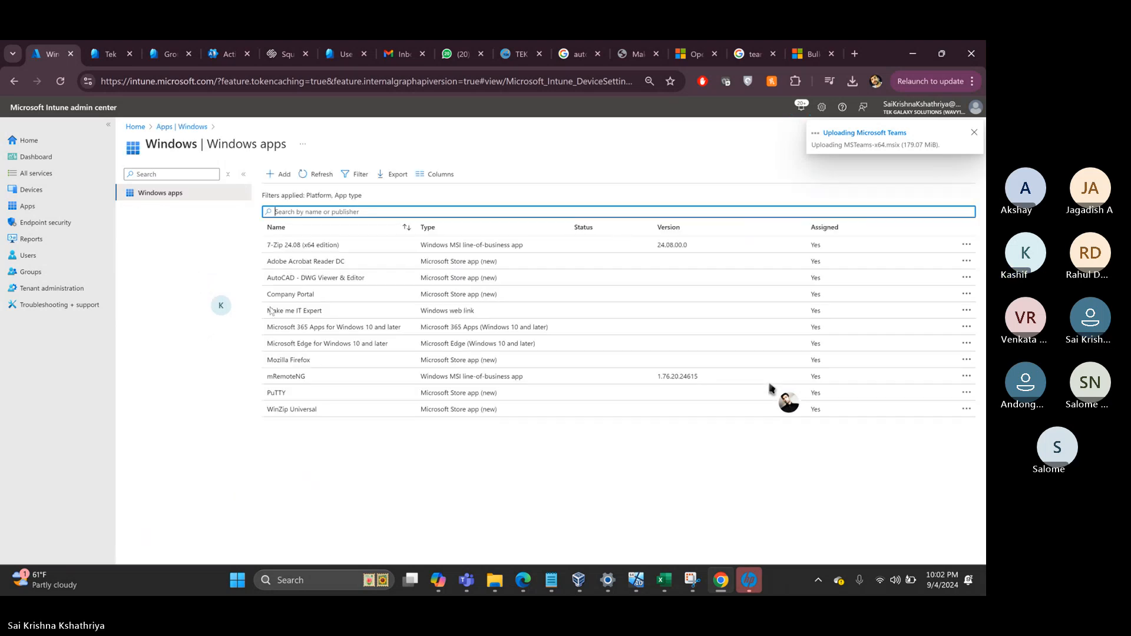
{"action": "left_click", "coordinate": [327, 376]}
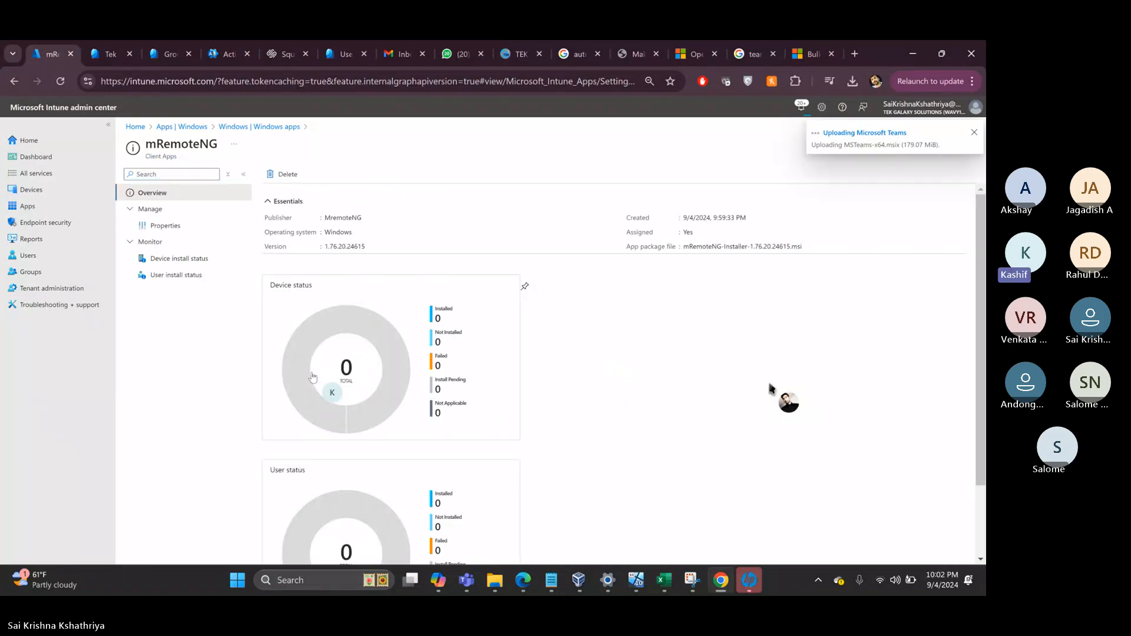
{"action": "left_click", "coordinate": [165, 226]}
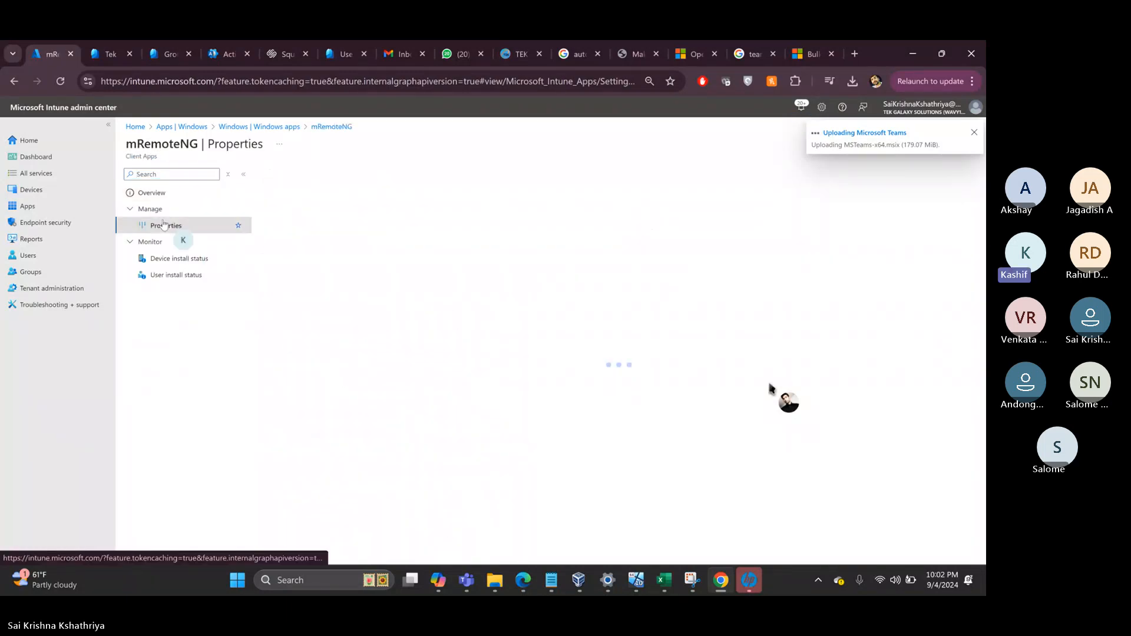
{"action": "scroll", "coordinate": [483, 358], "scroll_direction": "down", "scroll_amount": 2}
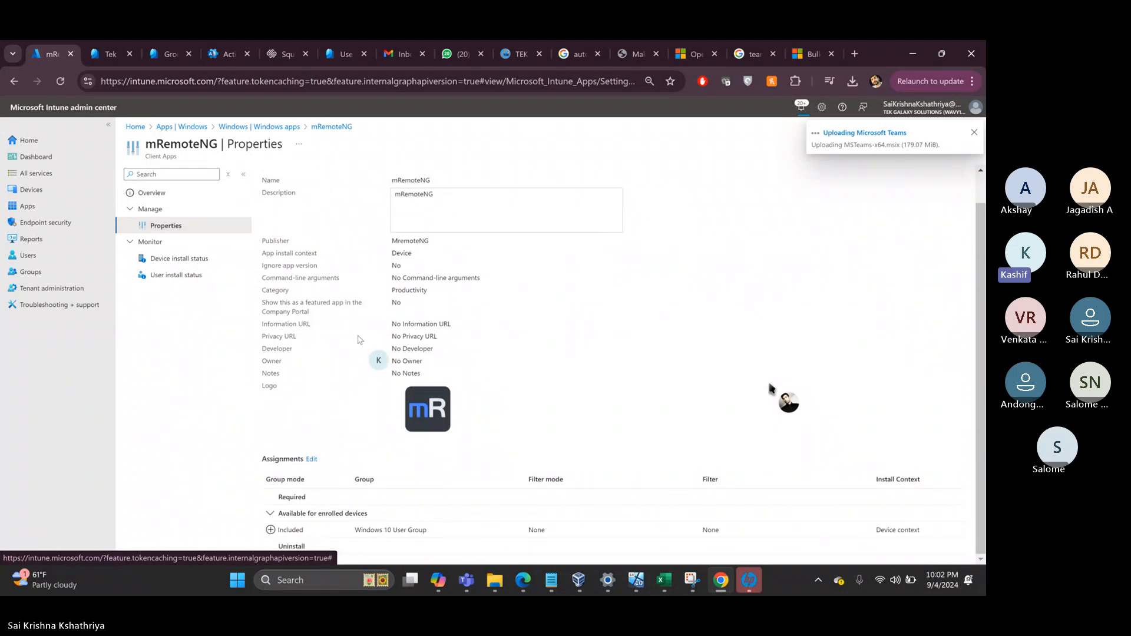
{"action": "scroll", "coordinate": [347, 300], "scroll_direction": "up", "scroll_amount": 2}
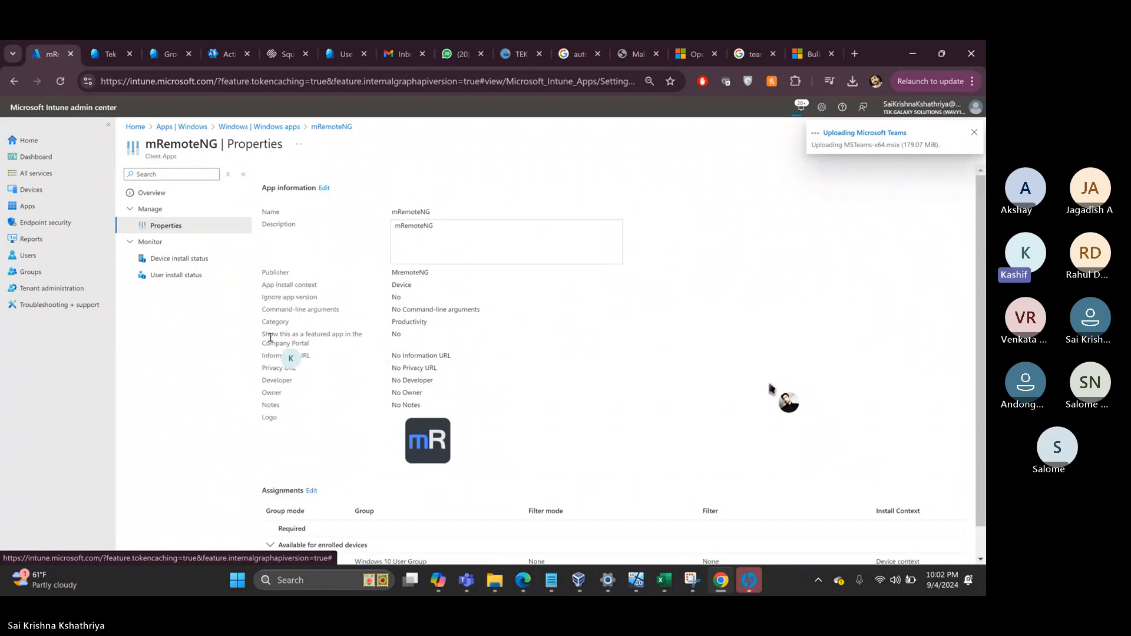
{"action": "left_click_drag", "start_coordinate": [290, 308], "coordinate": [340, 310]}
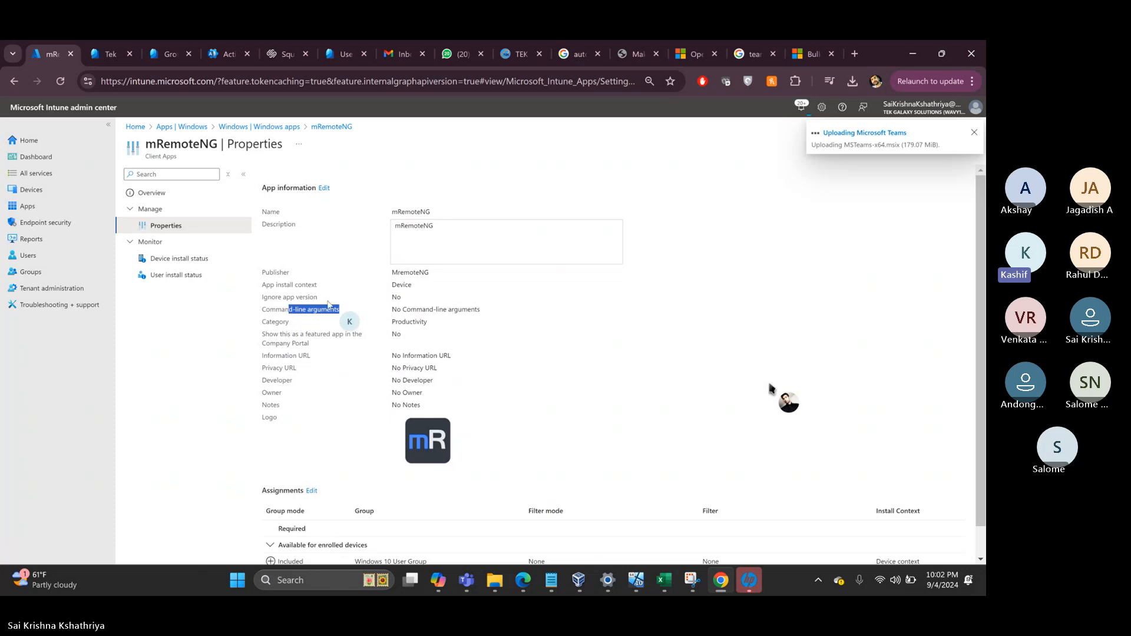
- Give mRemoteNG the command-line arguments /norestart /l*v C:\windows\temp\mremoteinstall.log and save the app information
{"action": "left_click", "coordinate": [323, 188]}
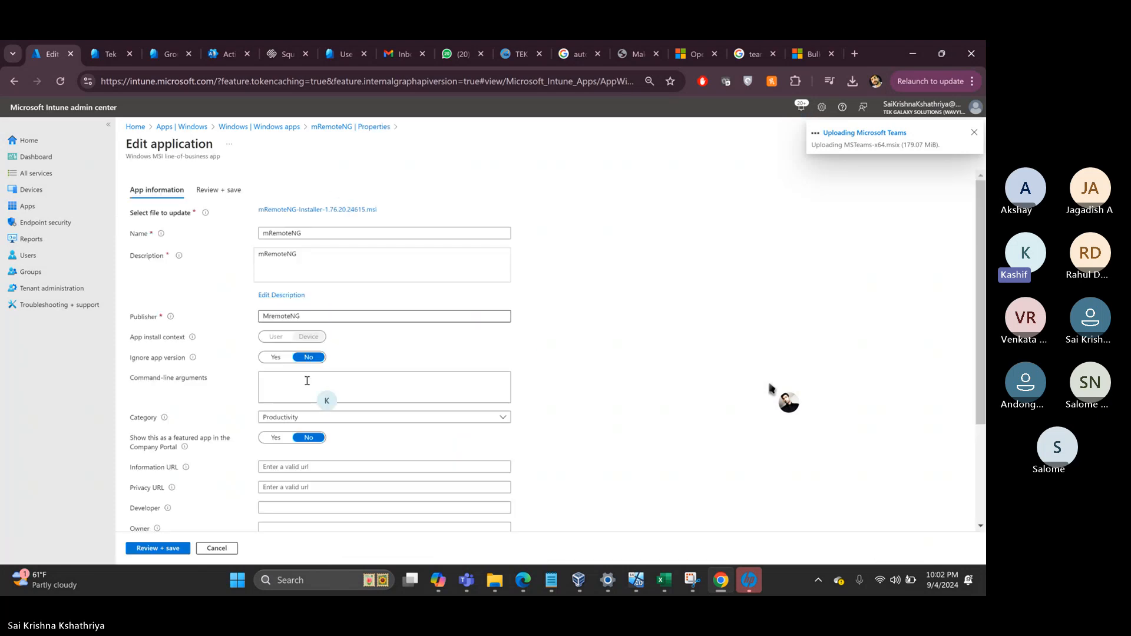
{"action": "left_click", "coordinate": [278, 386]}
{"action": "left_click", "coordinate": [278, 386]}
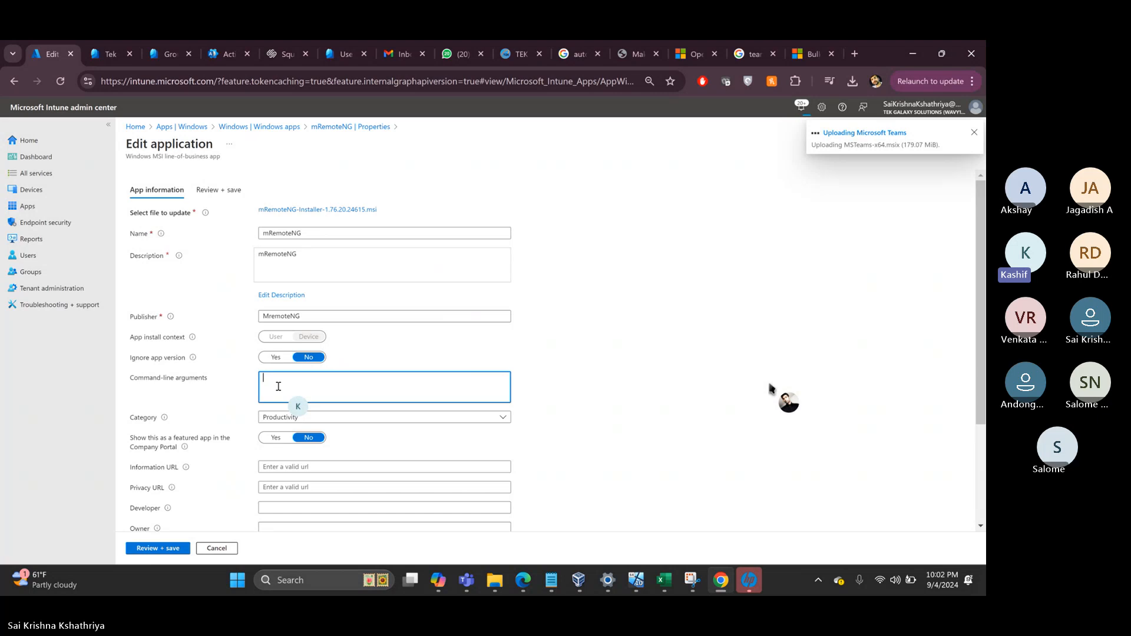
{"action": "type", "text": "/norestart /l*v C:\\windiows\\temp"}
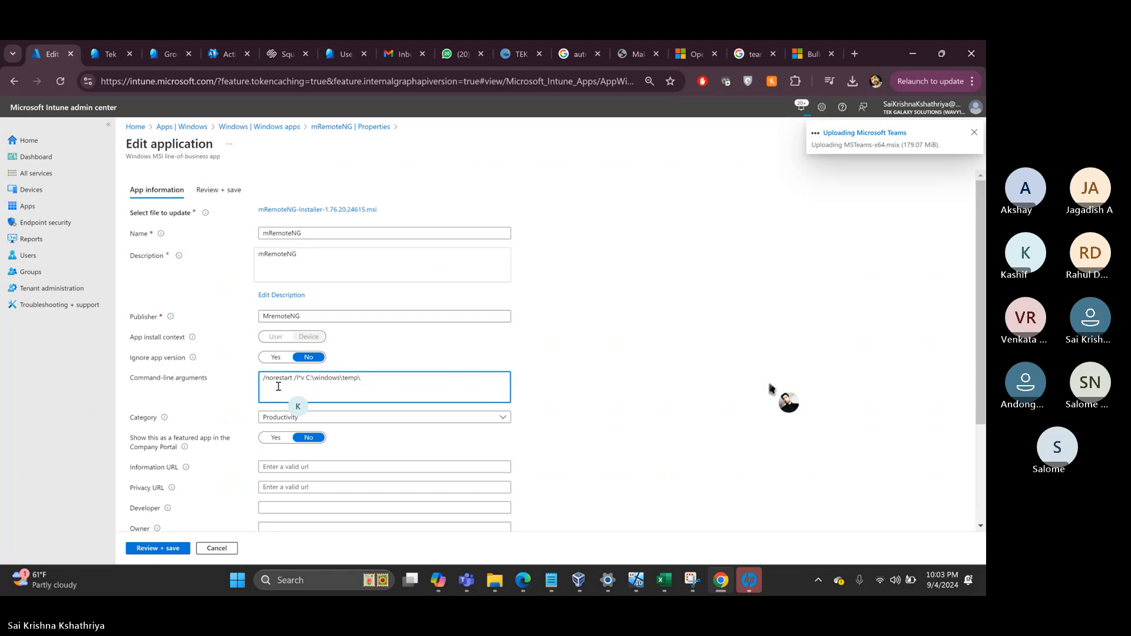
{"action": "type", "text": "\\mremoteinstall.log"}
{"action": "scroll", "coordinate": [278, 386], "scroll_direction": "down", "scroll_amount": 1}
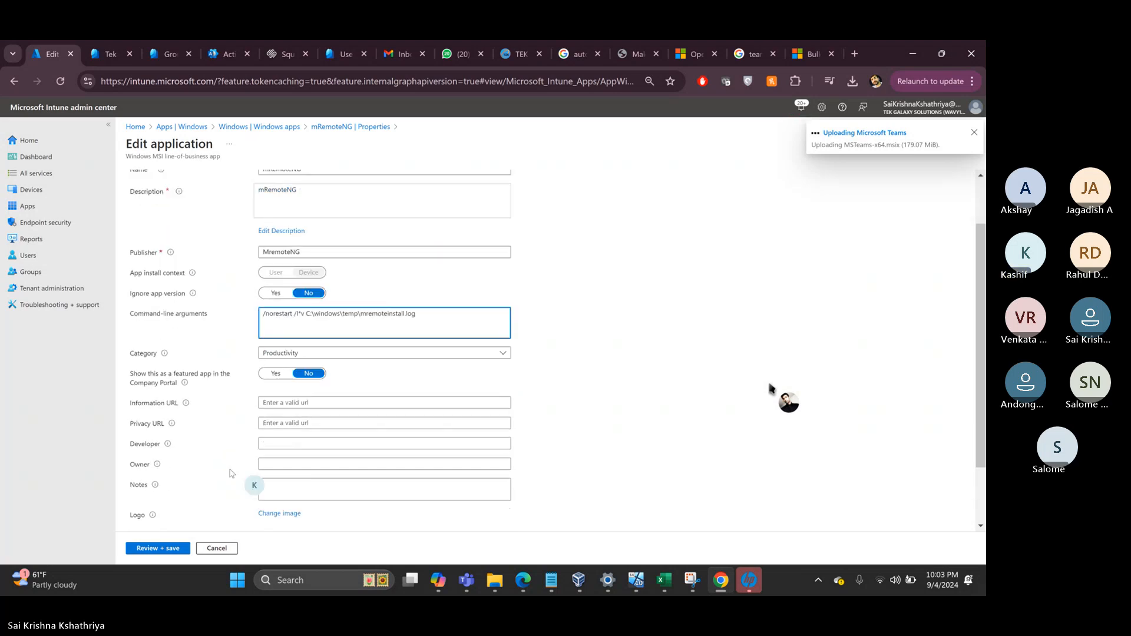
{"action": "left_click", "coordinate": [155, 549]}
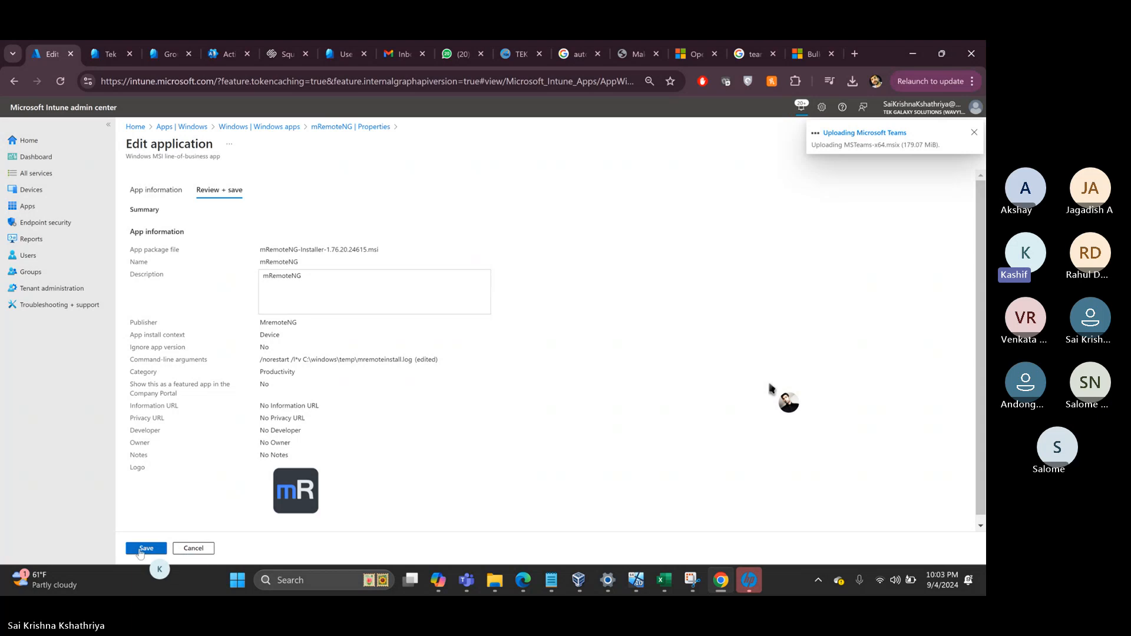
{"action": "left_click", "coordinate": [139, 551]}
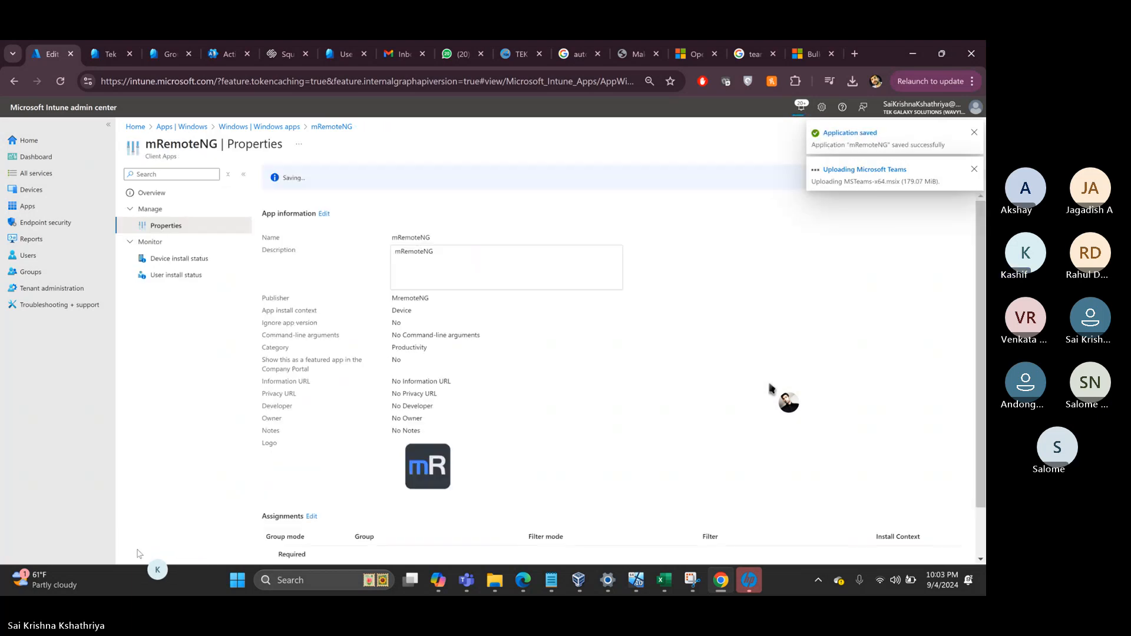
{"action": "scroll", "coordinate": [363, 444], "scroll_direction": "down", "scroll_amount": 1}
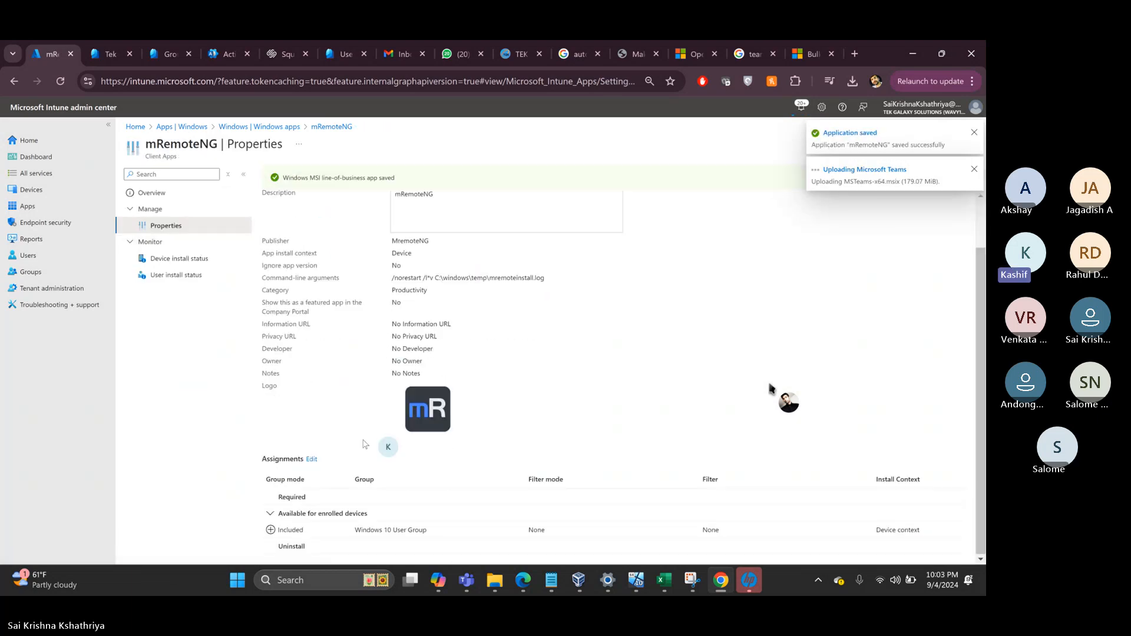
- Add Windows 10 Device Group to mRemoteNG's Required assignments
{"action": "left_click", "coordinate": [311, 461]}
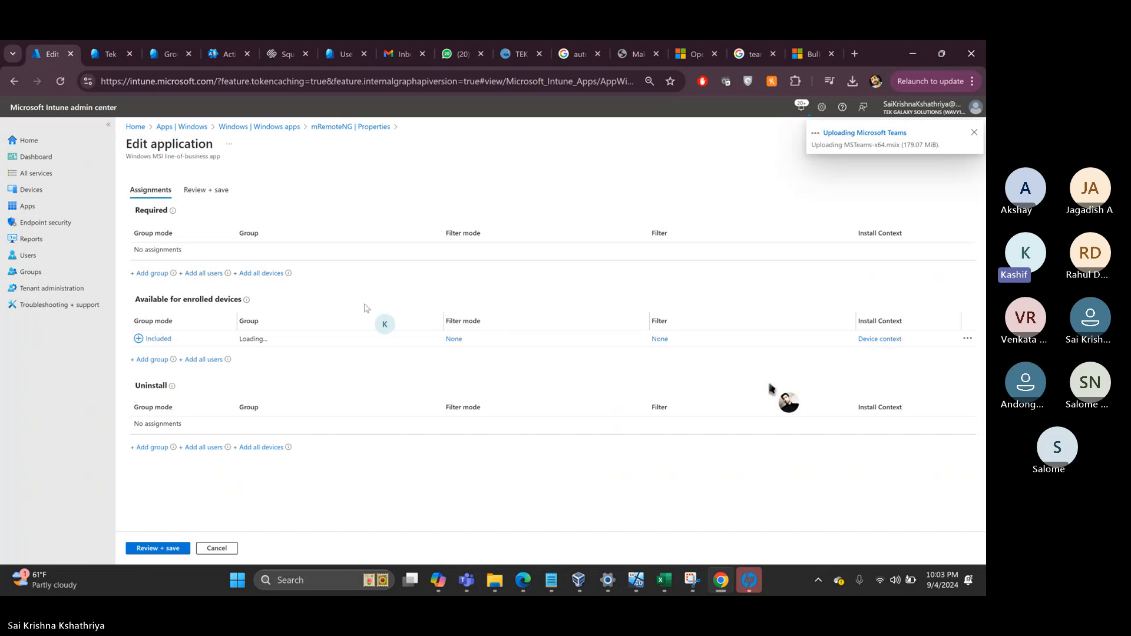
{"action": "left_click", "coordinate": [142, 275]}
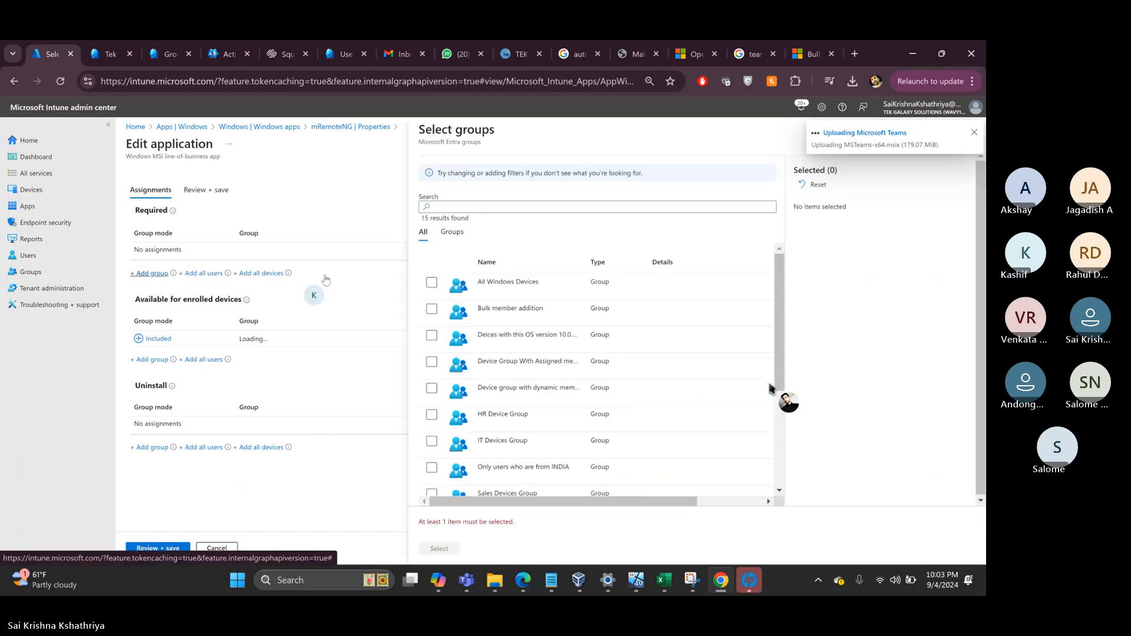
{"action": "scroll", "coordinate": [769, 388], "scroll_direction": "down", "scroll_amount": 3}
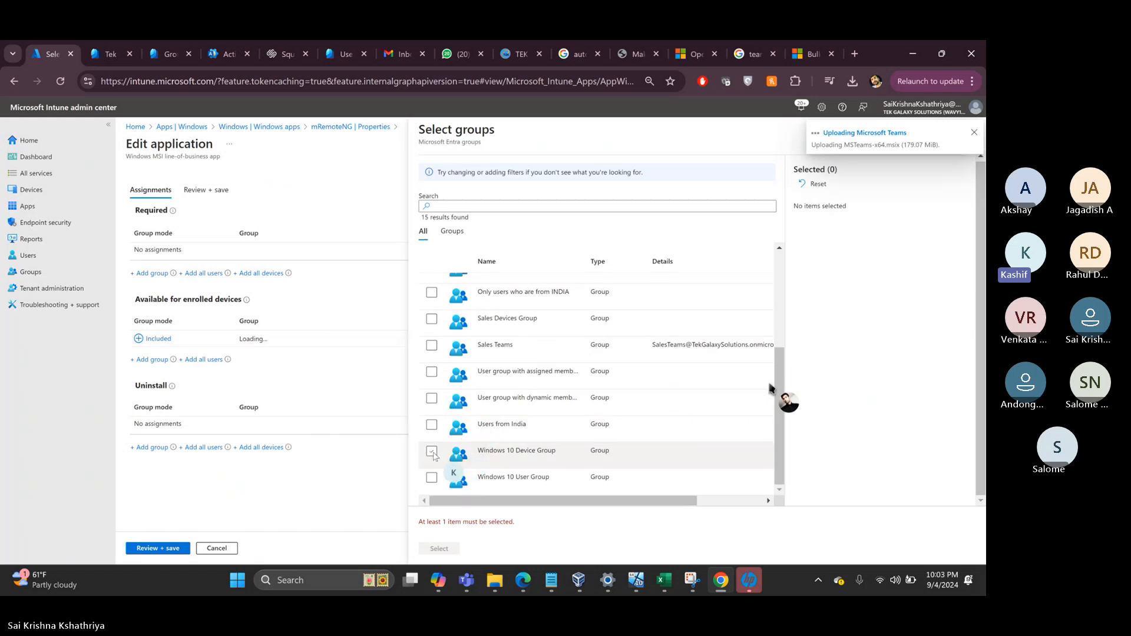
{"action": "left_click", "coordinate": [432, 452]}
{"action": "left_click", "coordinate": [439, 549]}
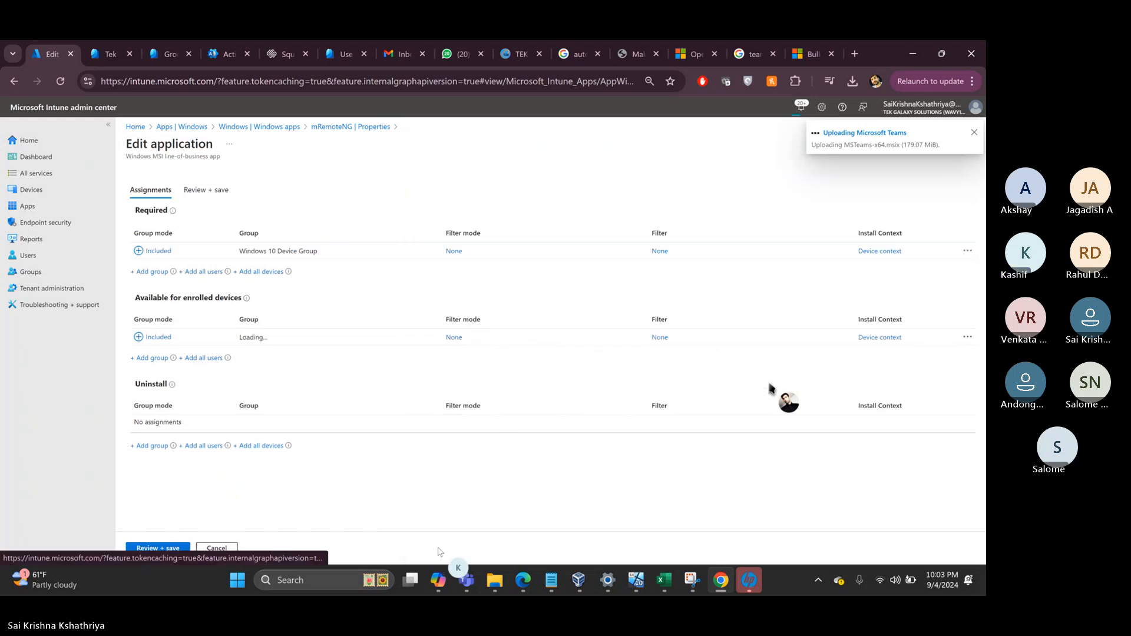
- Inspect the Required assignment's row options and install settings, closing them without changes
{"action": "left_click", "coordinate": [968, 252]}
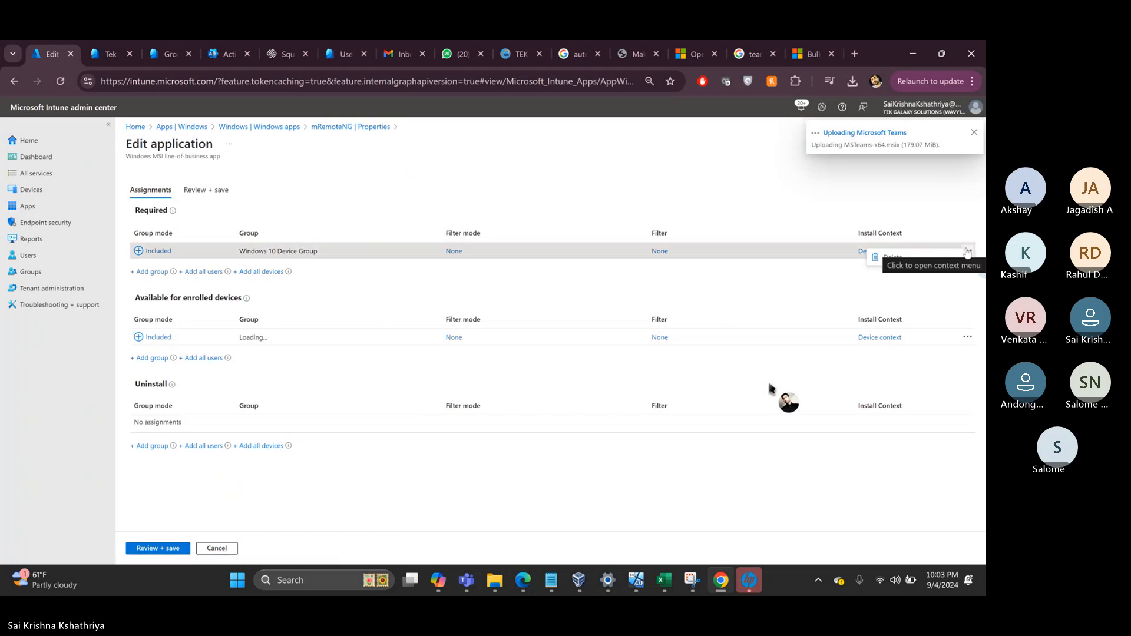
{"action": "left_click", "coordinate": [787, 259]}
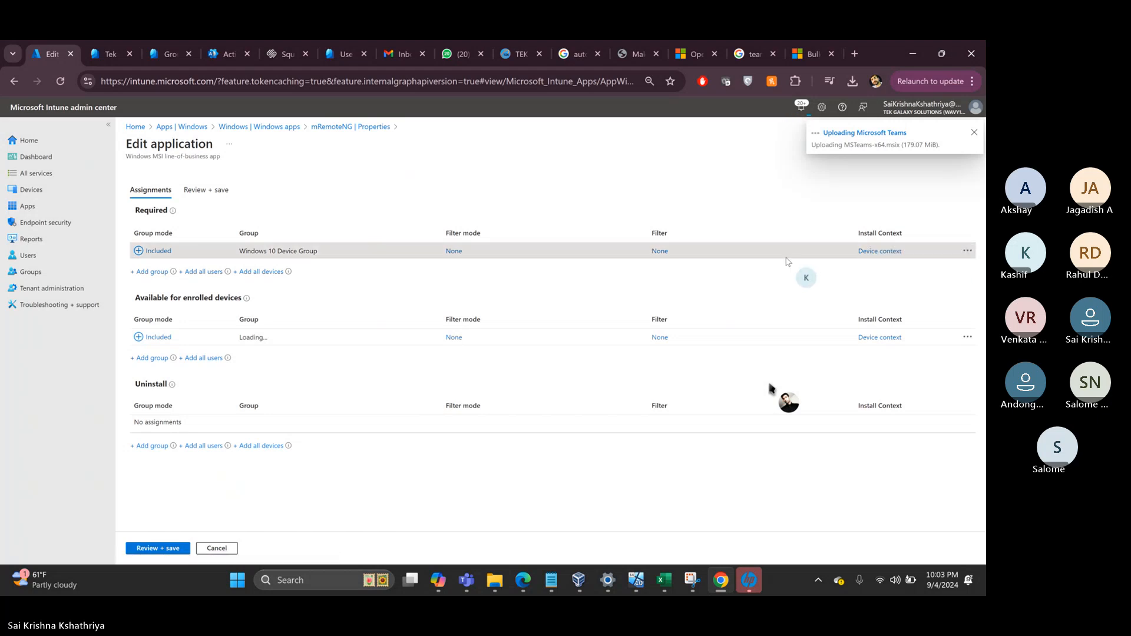
{"action": "left_click", "coordinate": [878, 251]}
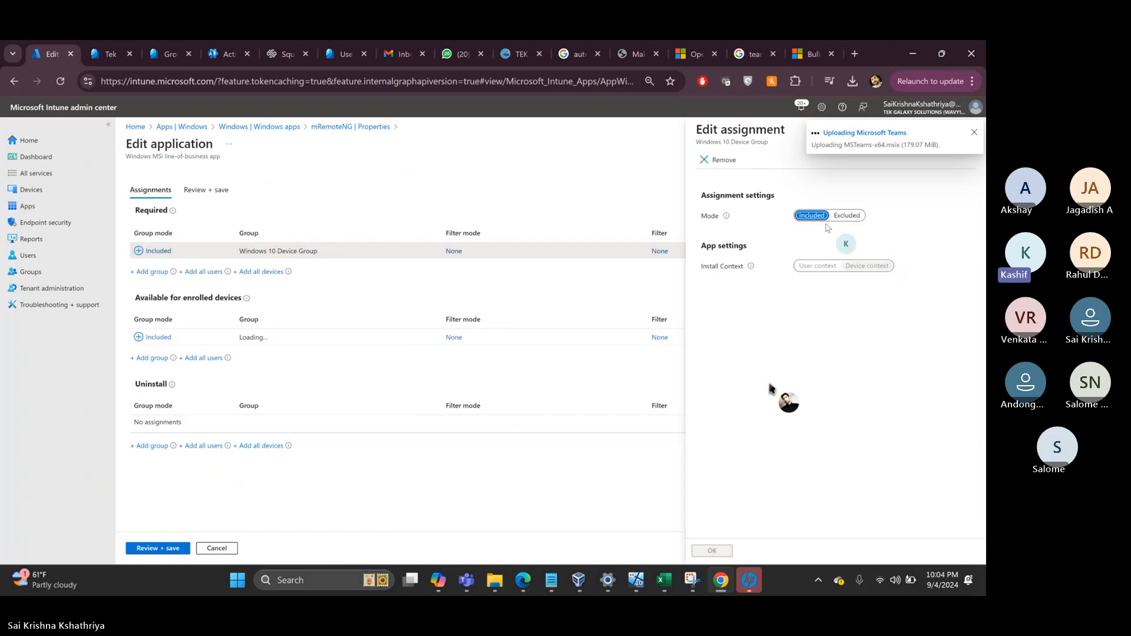
{"action": "left_click", "coordinate": [974, 134]}
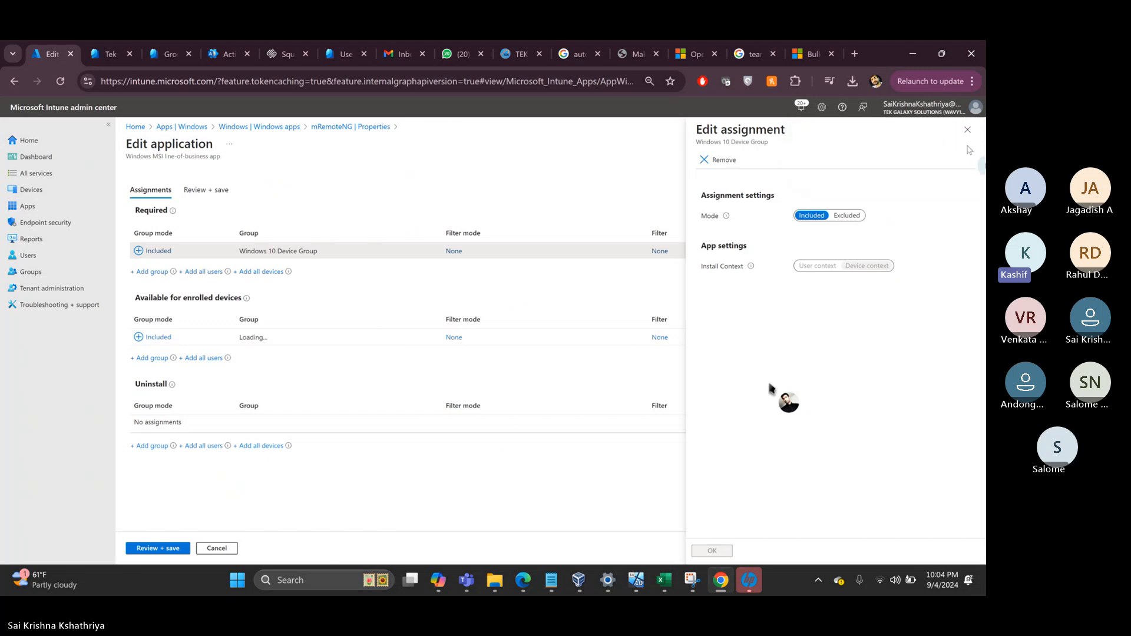
{"action": "left_click", "coordinate": [967, 129]}
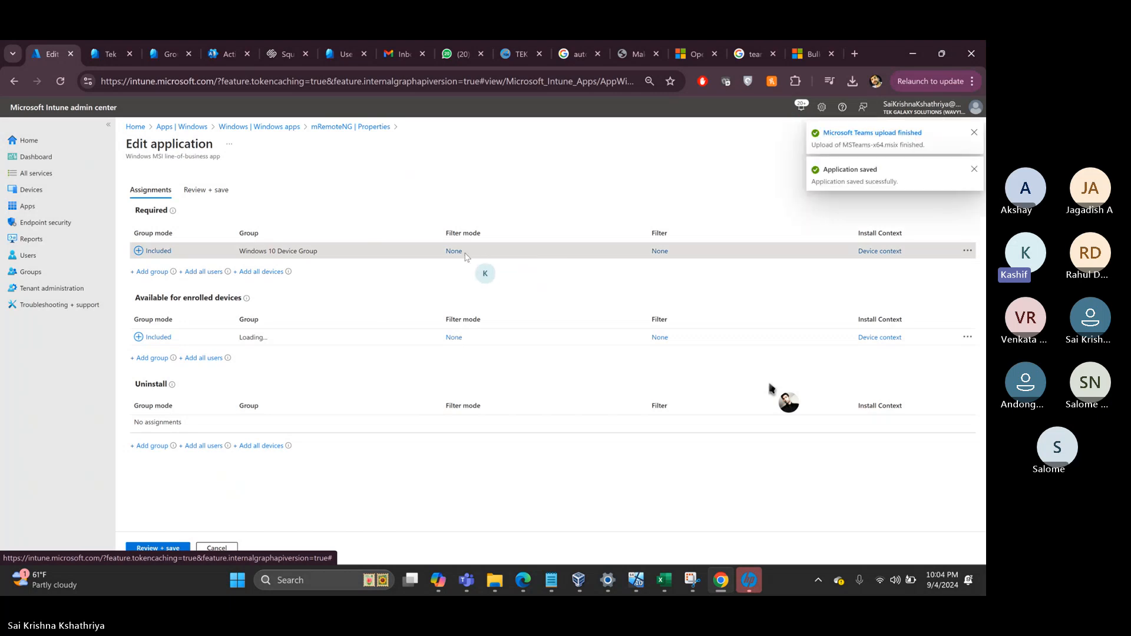
- Remove Windows 10 Device Group from Required, save the assignments, and return to Windows apps
{"action": "left_click", "coordinate": [965, 252]}
{"action": "left_click", "coordinate": [888, 257]}
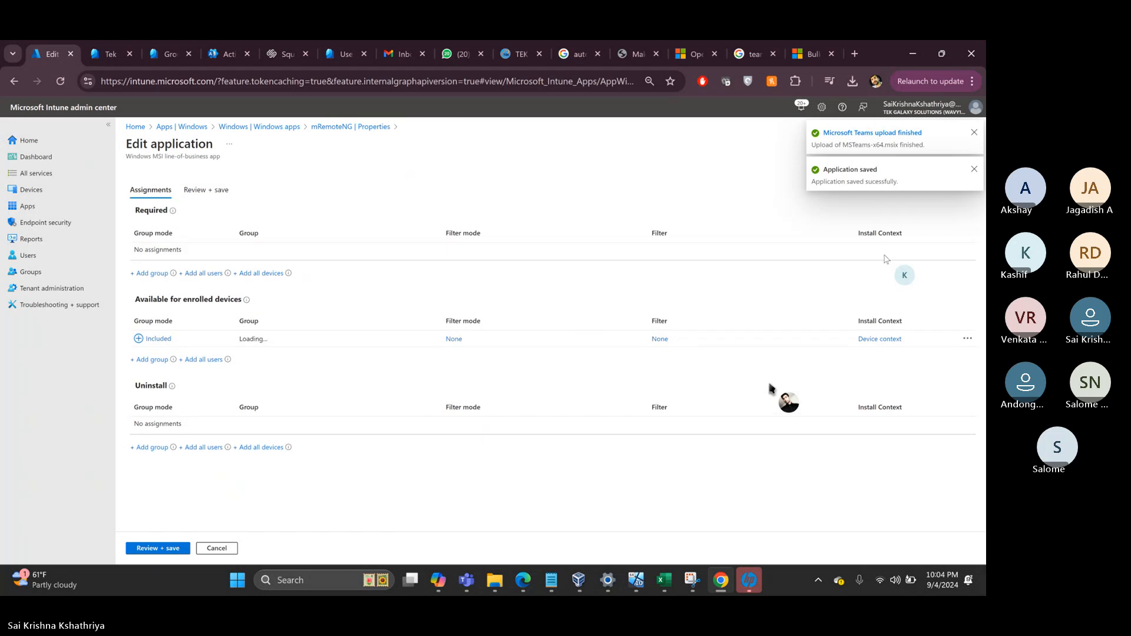
{"action": "left_click", "coordinate": [147, 548]}
{"action": "left_click", "coordinate": [146, 549]}
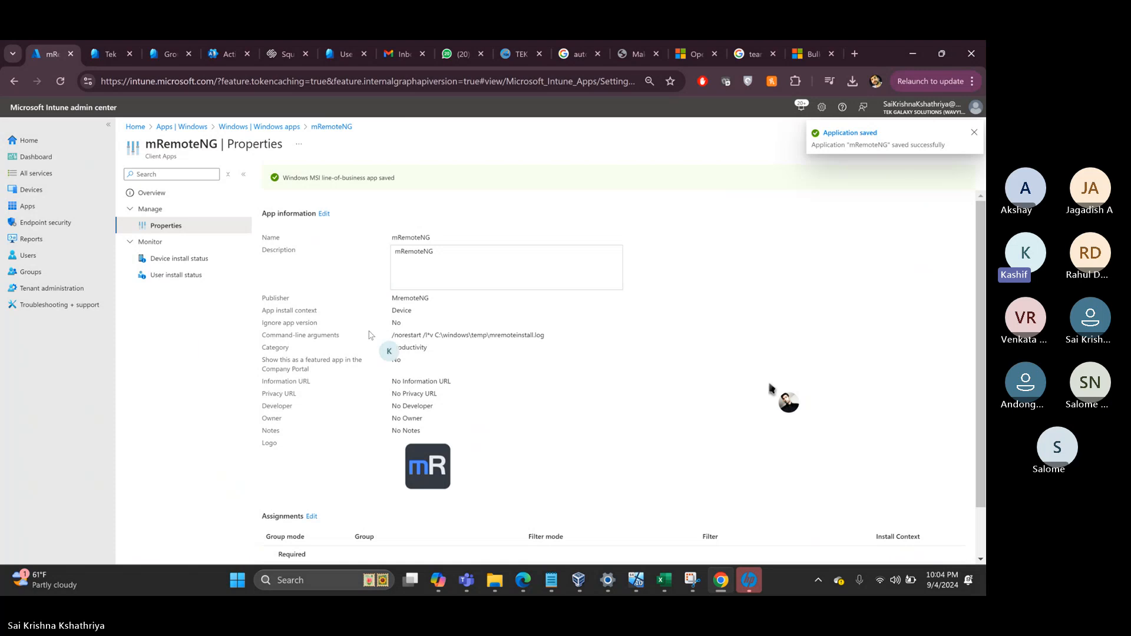
{"action": "scroll", "coordinate": [425, 426], "scroll_direction": "down", "scroll_amount": 1}
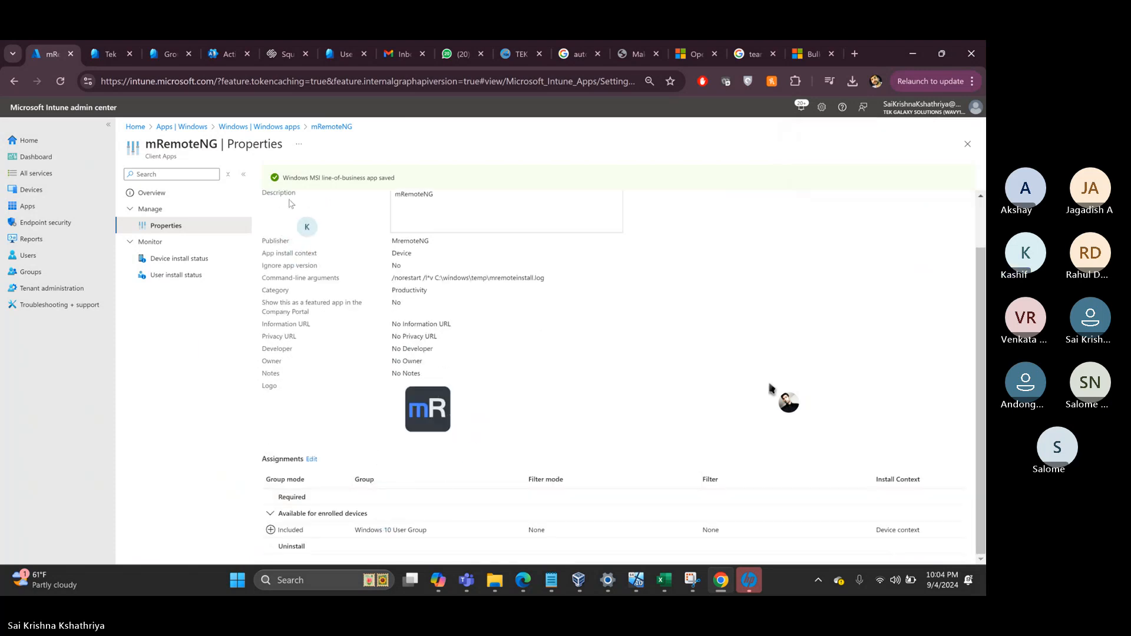
{"action": "left_click", "coordinate": [283, 128]}
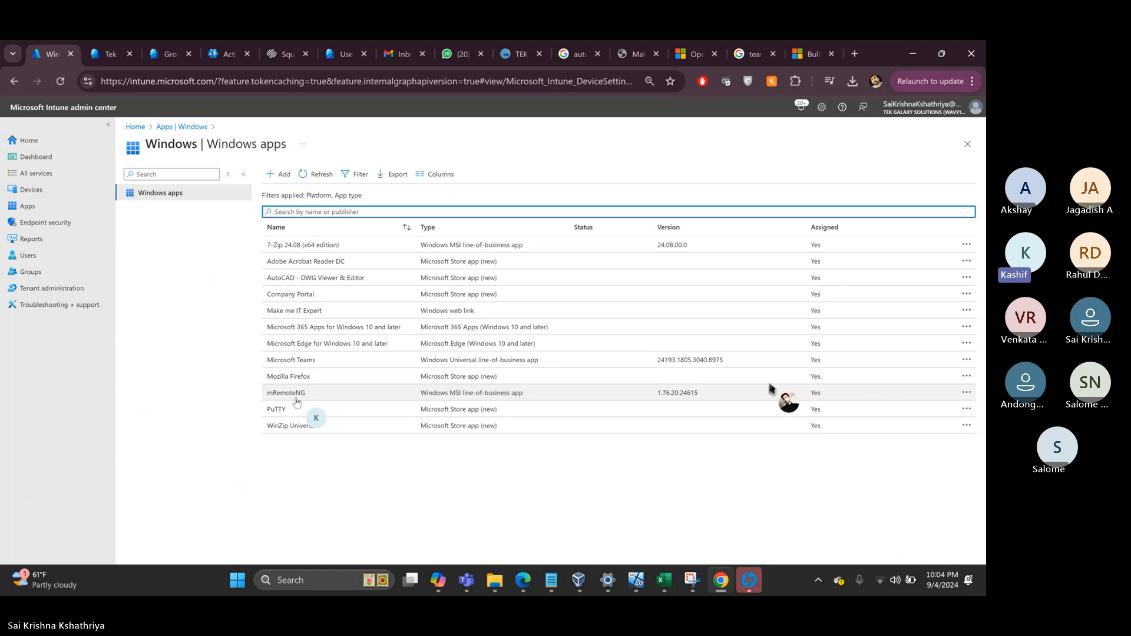
- On the test VM, launch Company Portal and sync the device with Intune
{"action": "left_click", "coordinate": [643, 583]}
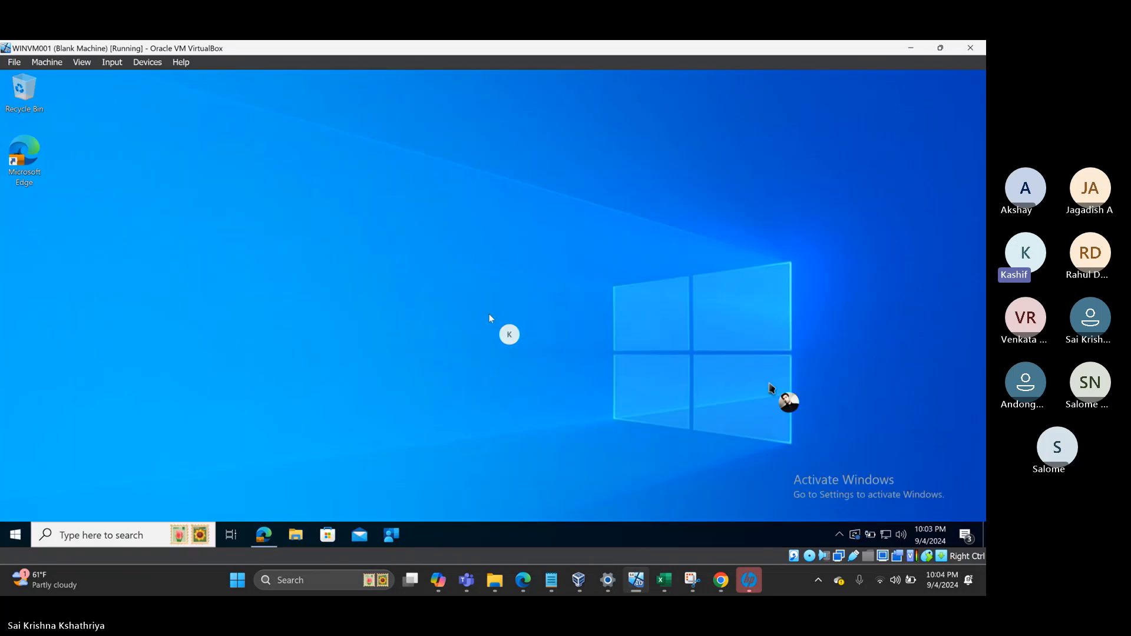
{"action": "left_click", "coordinate": [390, 537]}
{"action": "right_click", "coordinate": [390, 538]}
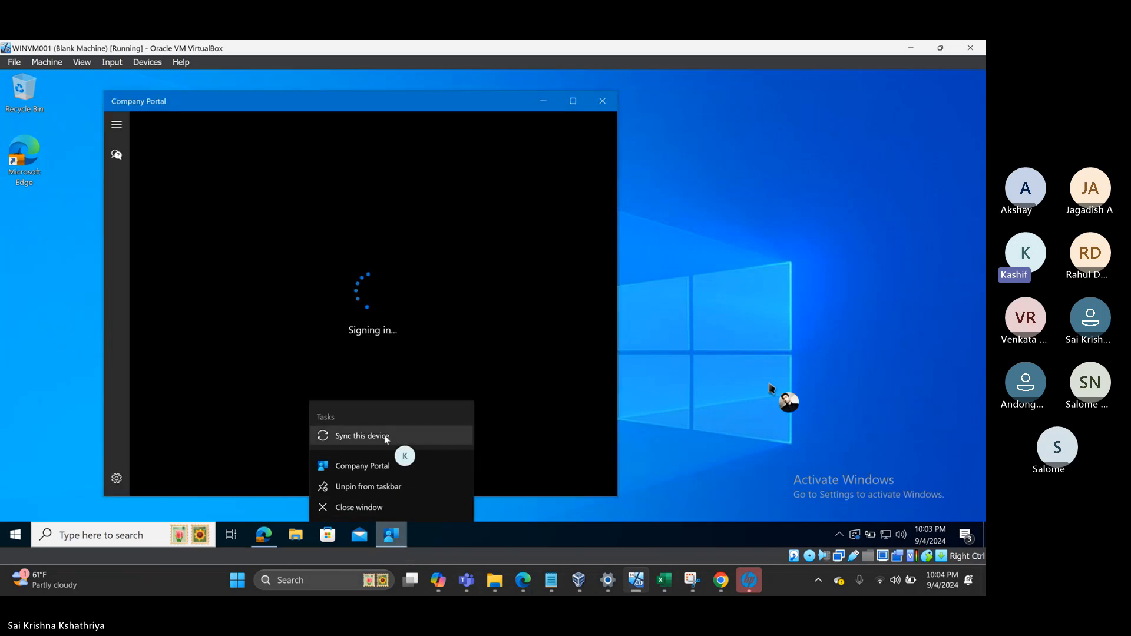
{"action": "left_click", "coordinate": [386, 436]}
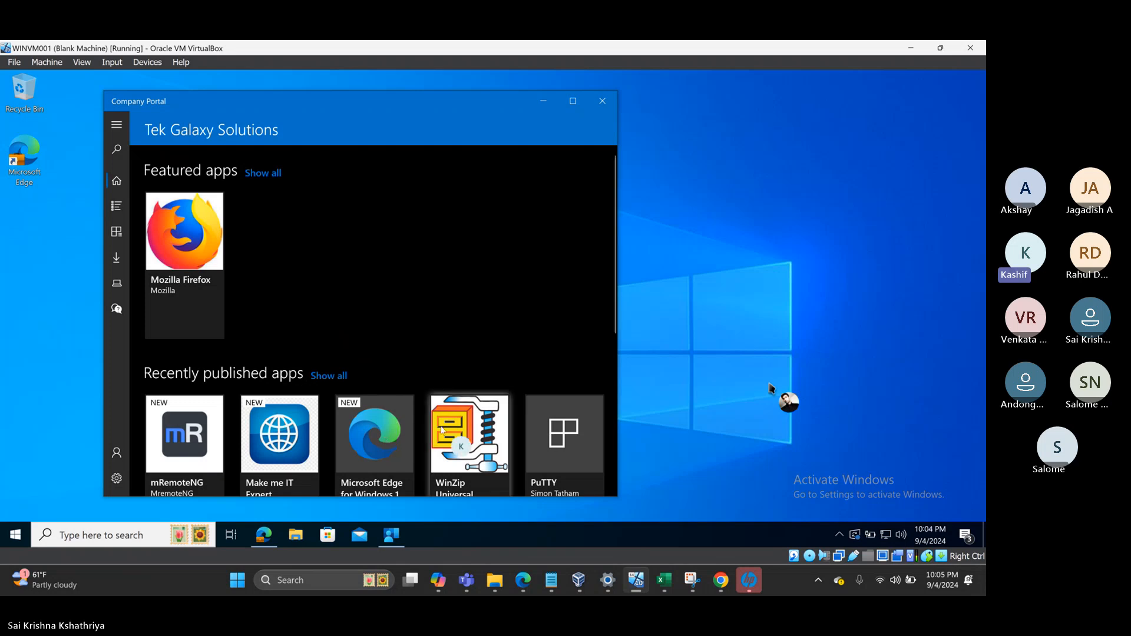
- Maximize Company Portal, open mRemoteNG (41.57 MB, version 1) from Apps, and install it
{"action": "left_click", "coordinate": [573, 100]}
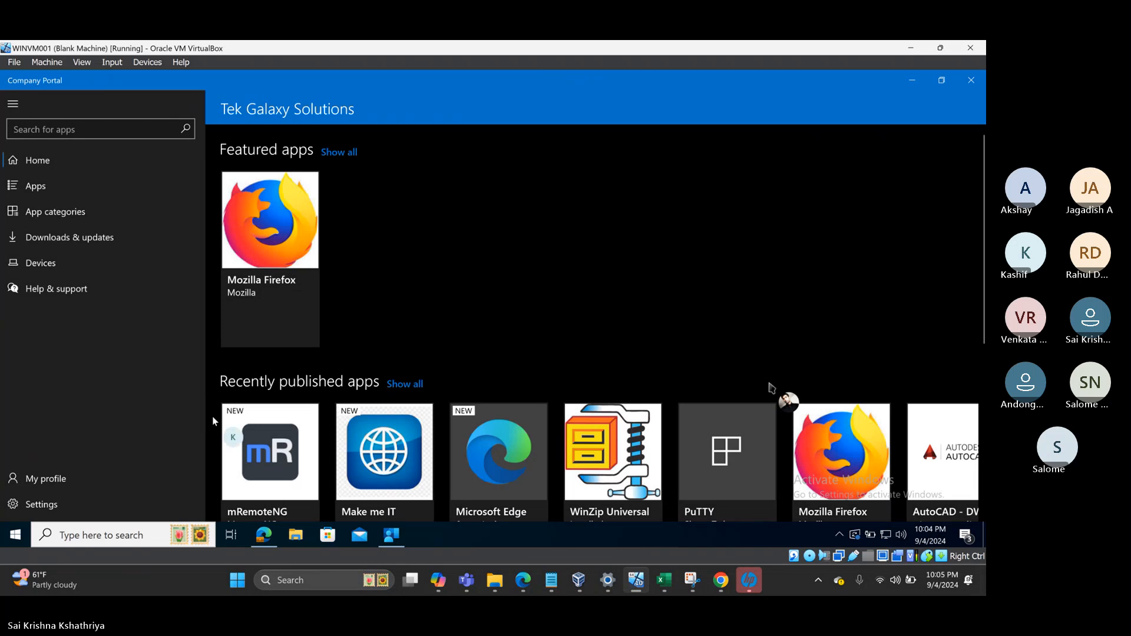
{"action": "scroll", "coordinate": [493, 437], "scroll_direction": "right", "scroll_amount": 2}
{"action": "scroll", "coordinate": [494, 439], "scroll_direction": "right", "scroll_amount": 1}
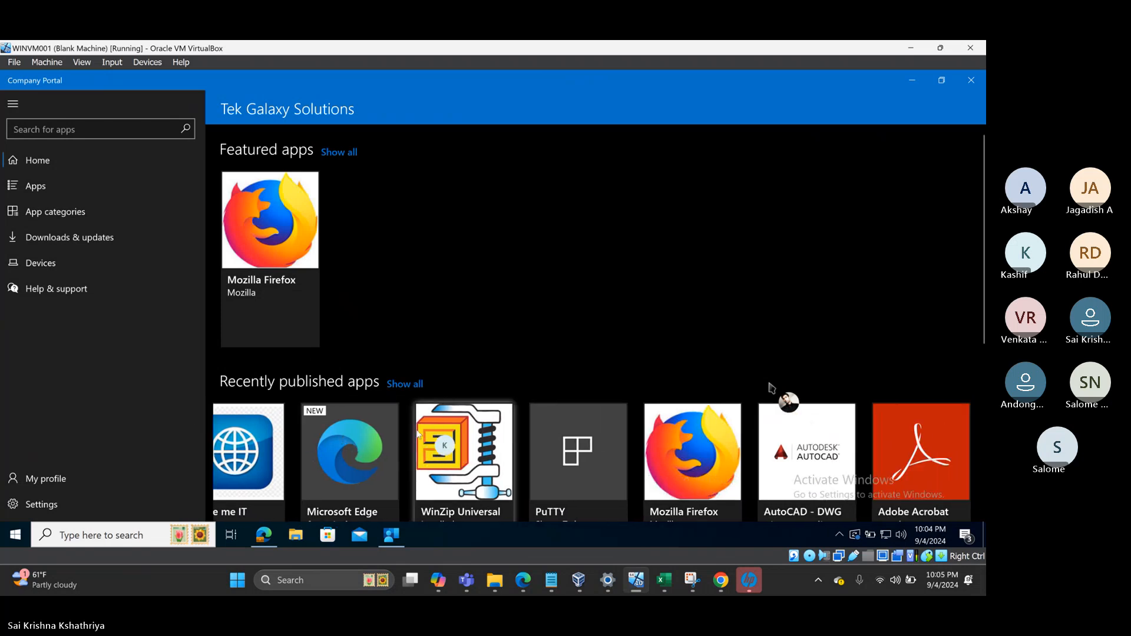
{"action": "scroll", "coordinate": [296, 445], "scroll_direction": "left", "scroll_amount": 3}
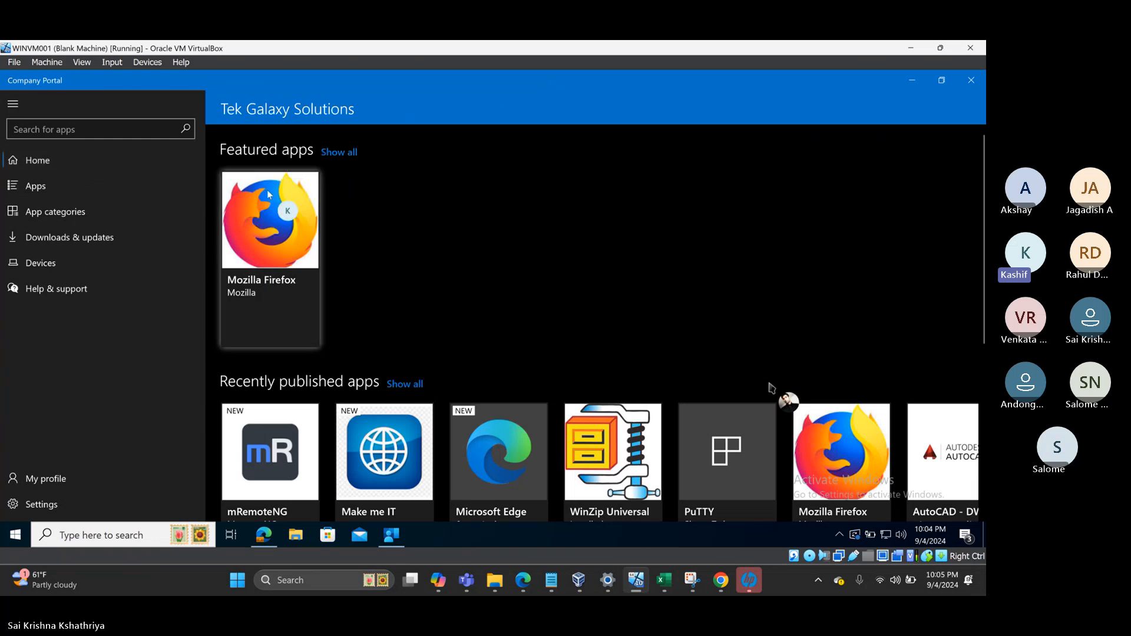
{"action": "left_click", "coordinate": [52, 195]}
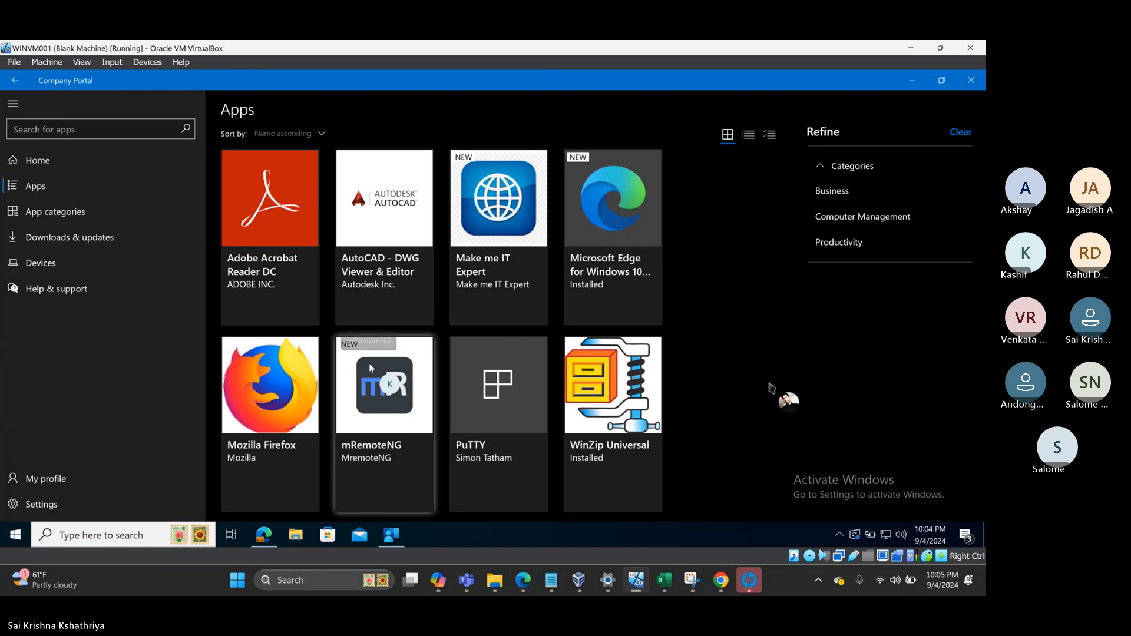
{"action": "left_click", "coordinate": [375, 418]}
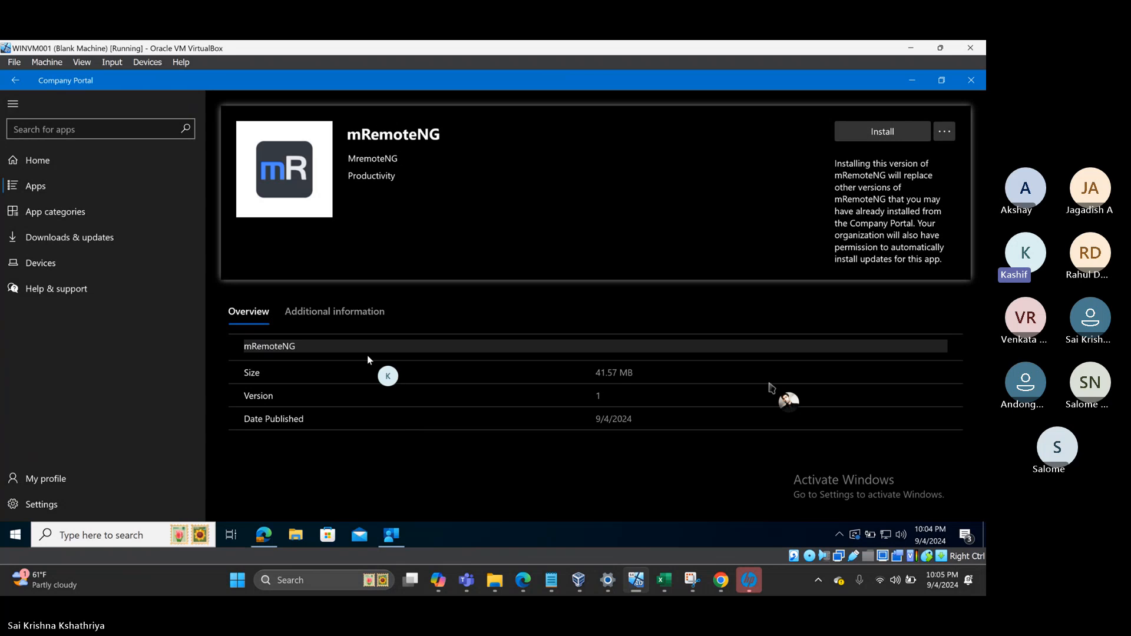
{"action": "left_click", "coordinate": [903, 134]}
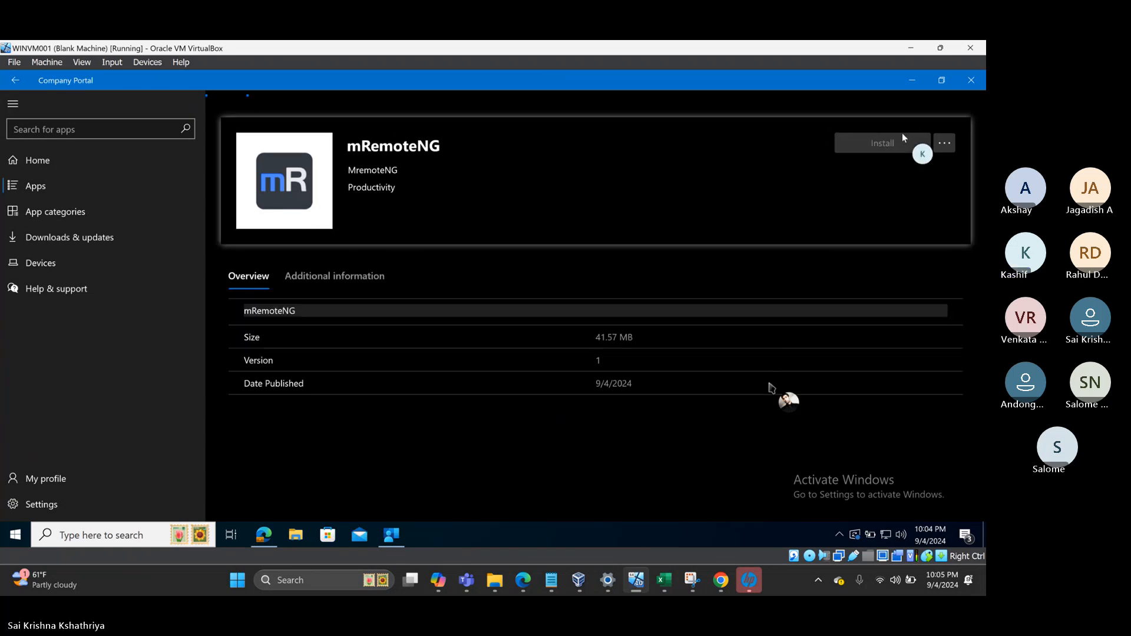
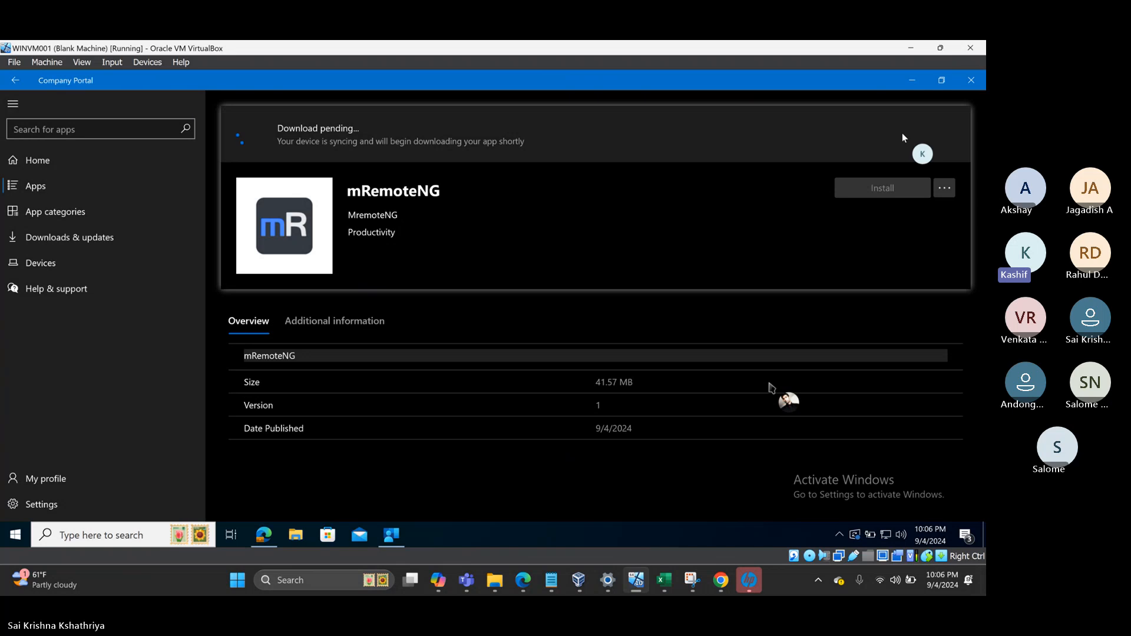
- Open a new File Explorer window at Quick access over the pending mRemoteNG page
{"action": "left_click", "coordinate": [297, 536]}
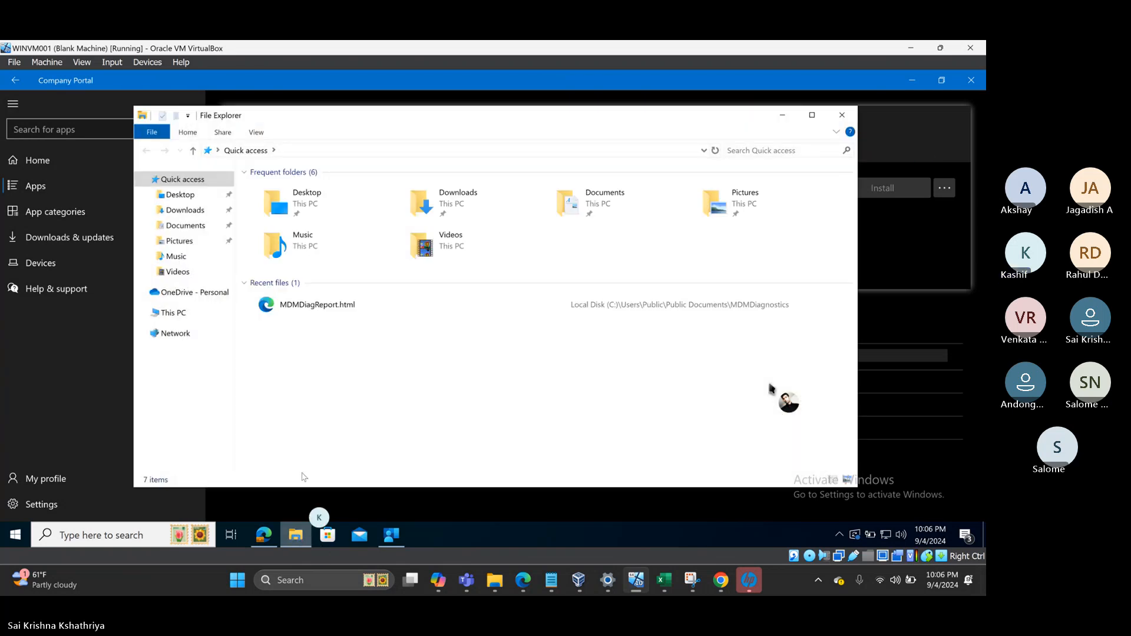
- Browse from This PC to C:\Windows\System32\config, granting permanent access to config
{"action": "left_click", "coordinate": [179, 313]}
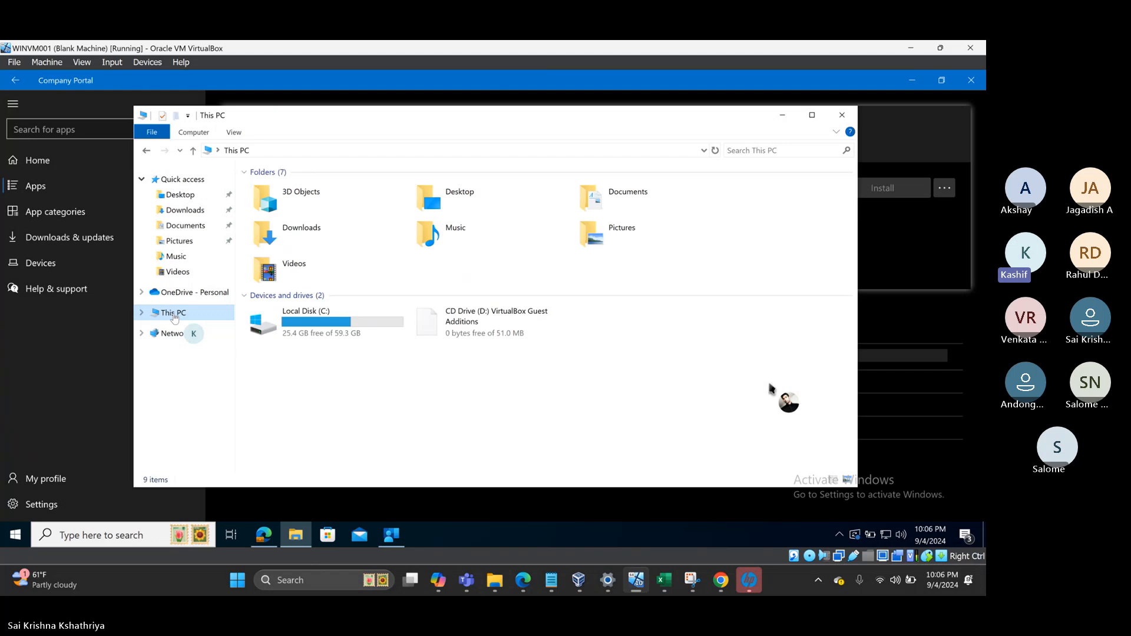
{"action": "double_click", "coordinate": [307, 315]}
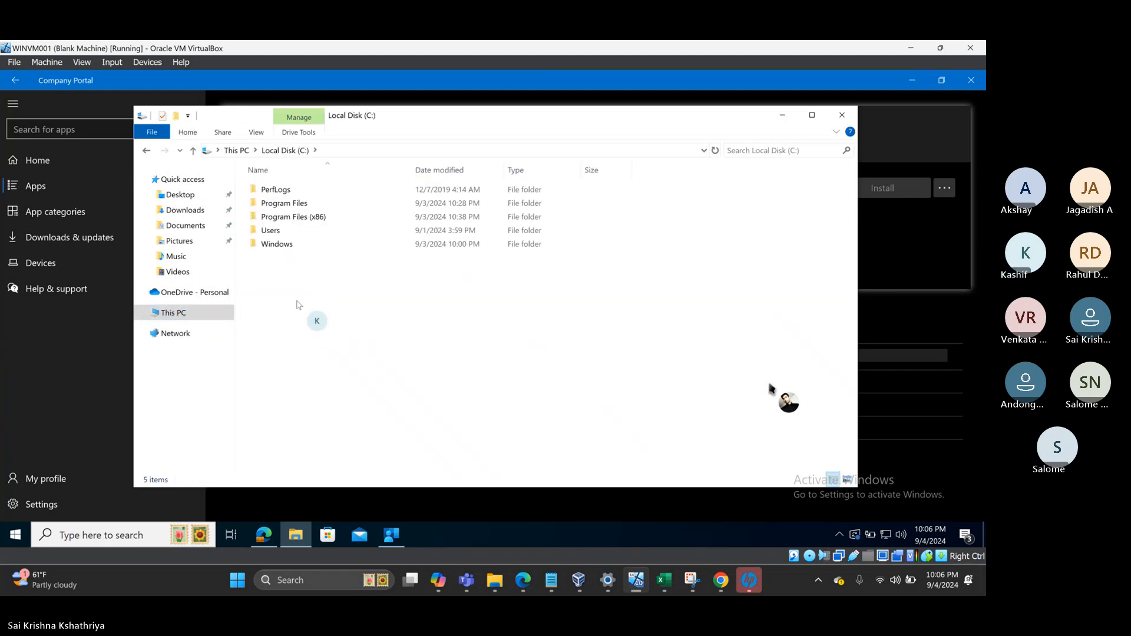
{"action": "double_click", "coordinate": [284, 244]}
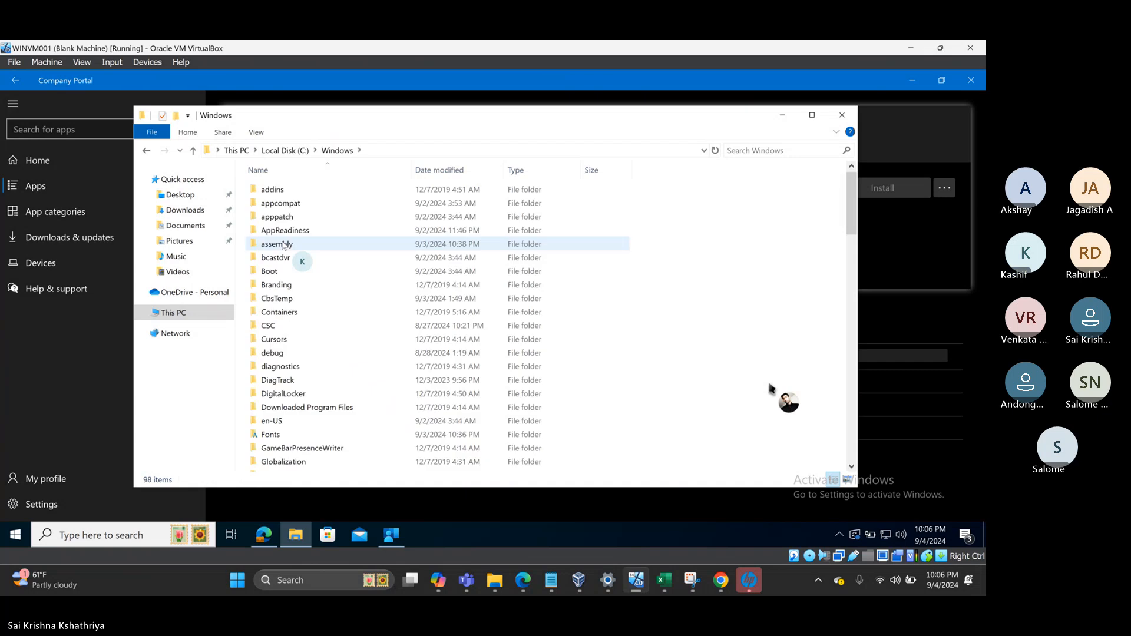
{"action": "type", "text": "sys"}
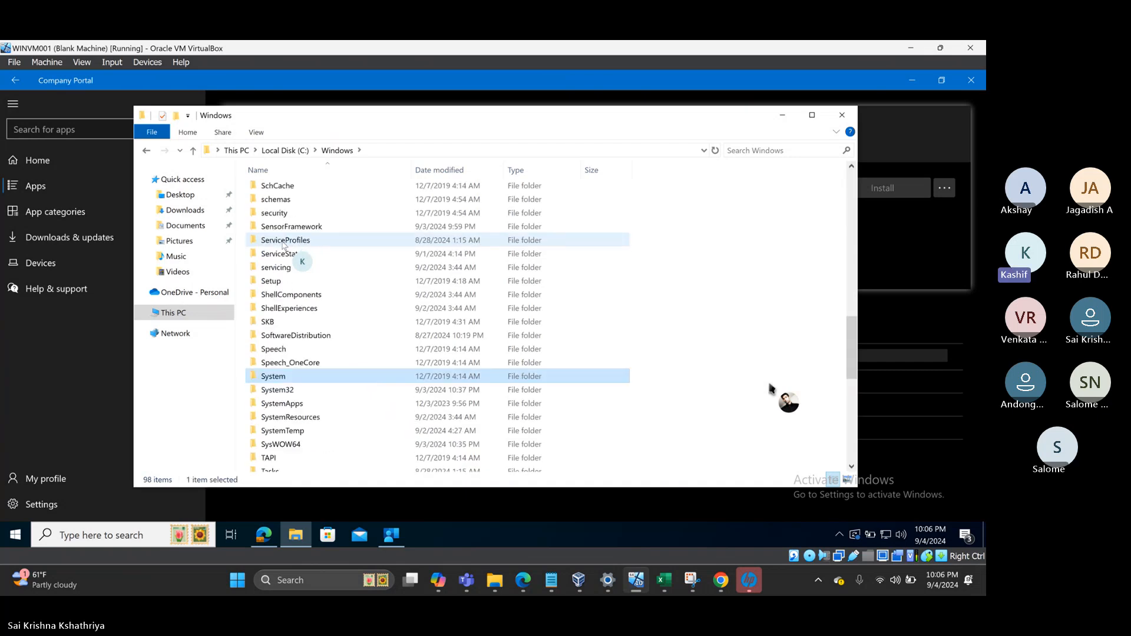
{"action": "key", "text": "Down"}
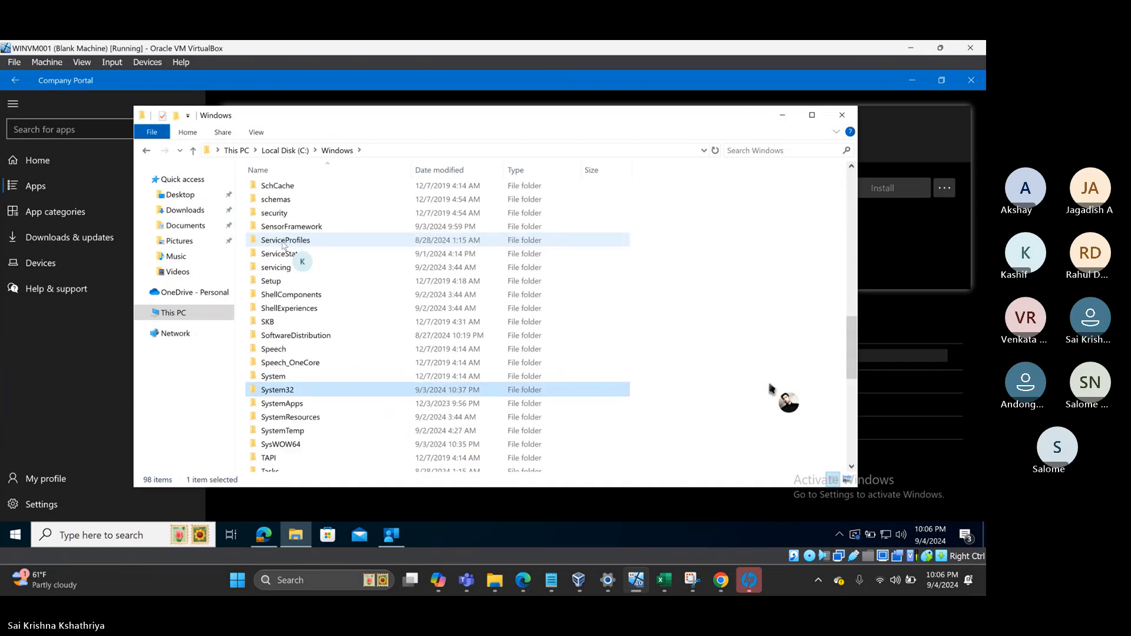
{"action": "key", "text": "Return"}
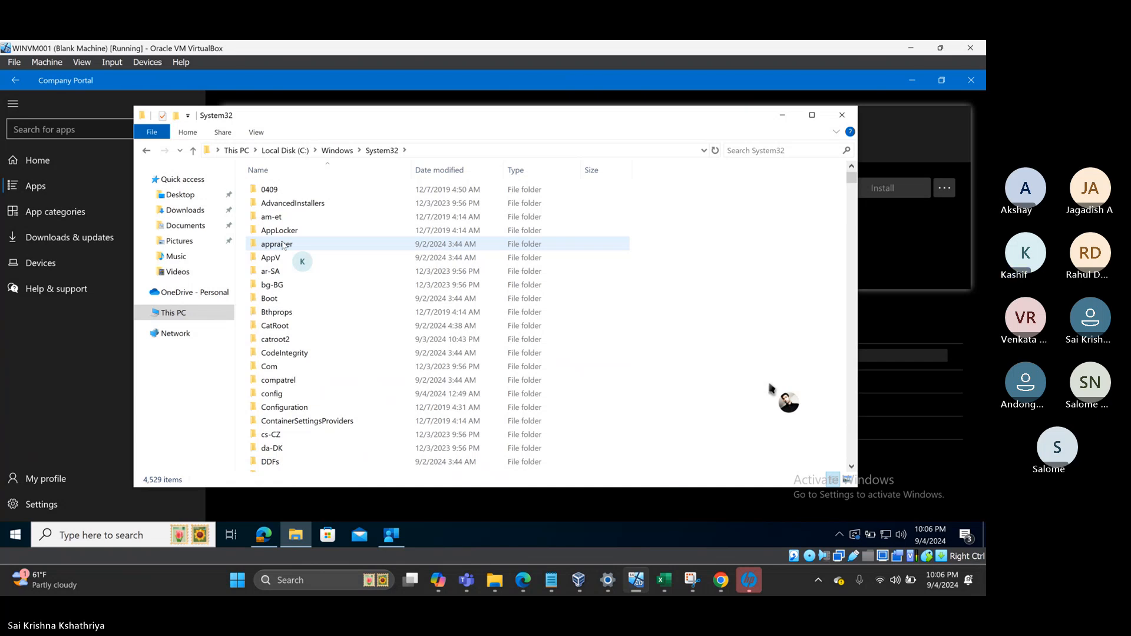
{"action": "type", "text": "con"}
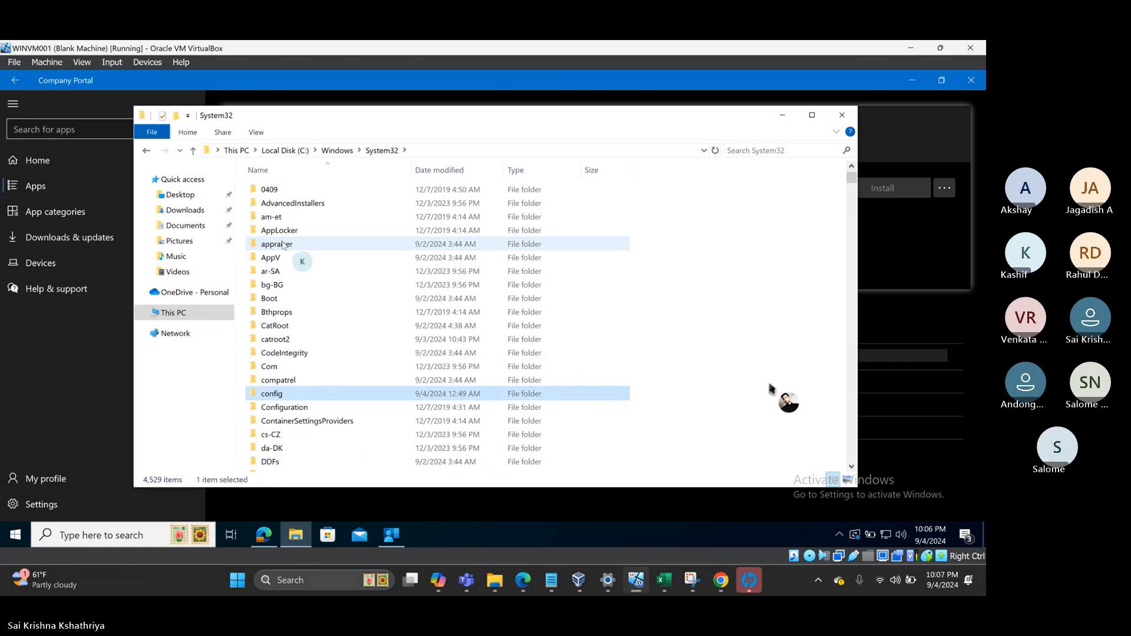
{"action": "key", "text": "Return"}
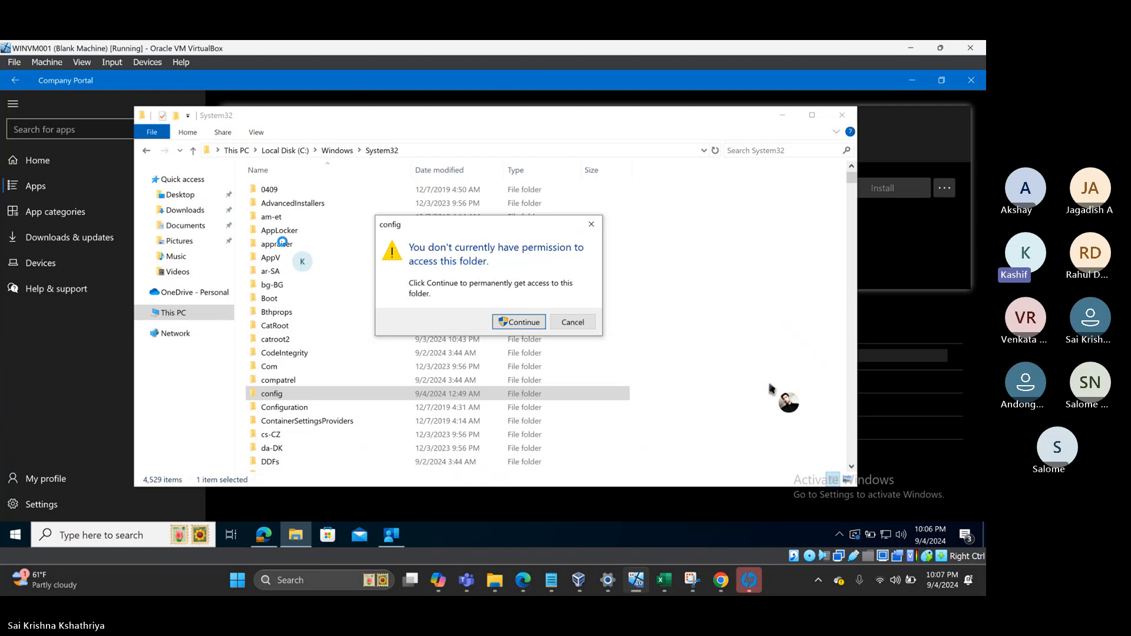
{"action": "key", "text": "Return"}
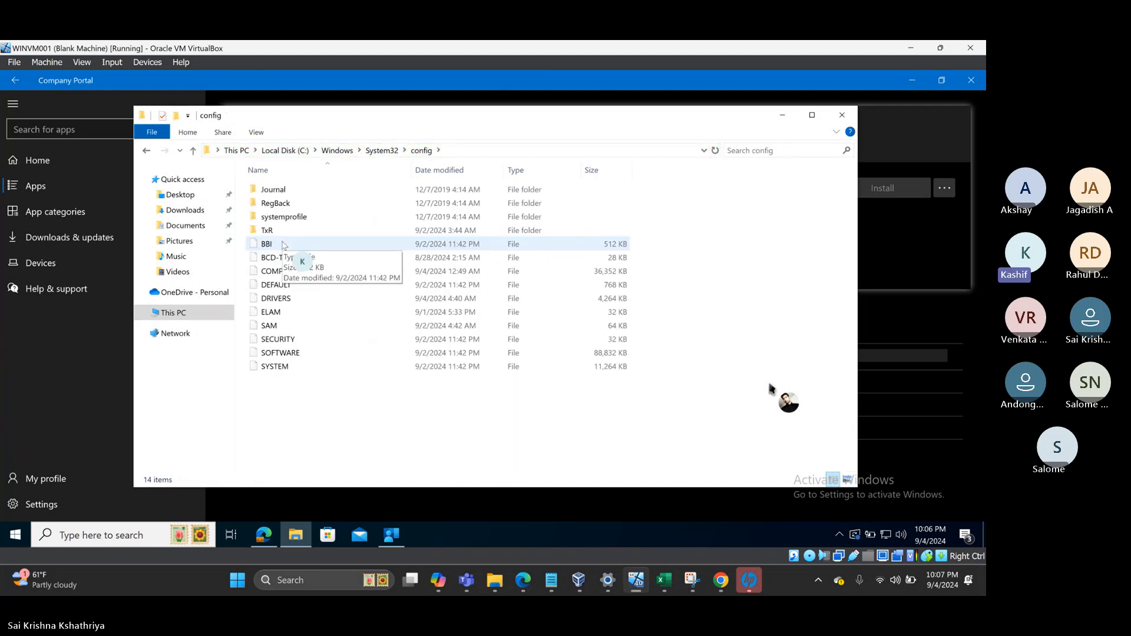
- Open systemprofile\AppData with access granted, peek into LocalLow, and return to AppData
{"action": "key", "text": "s"}
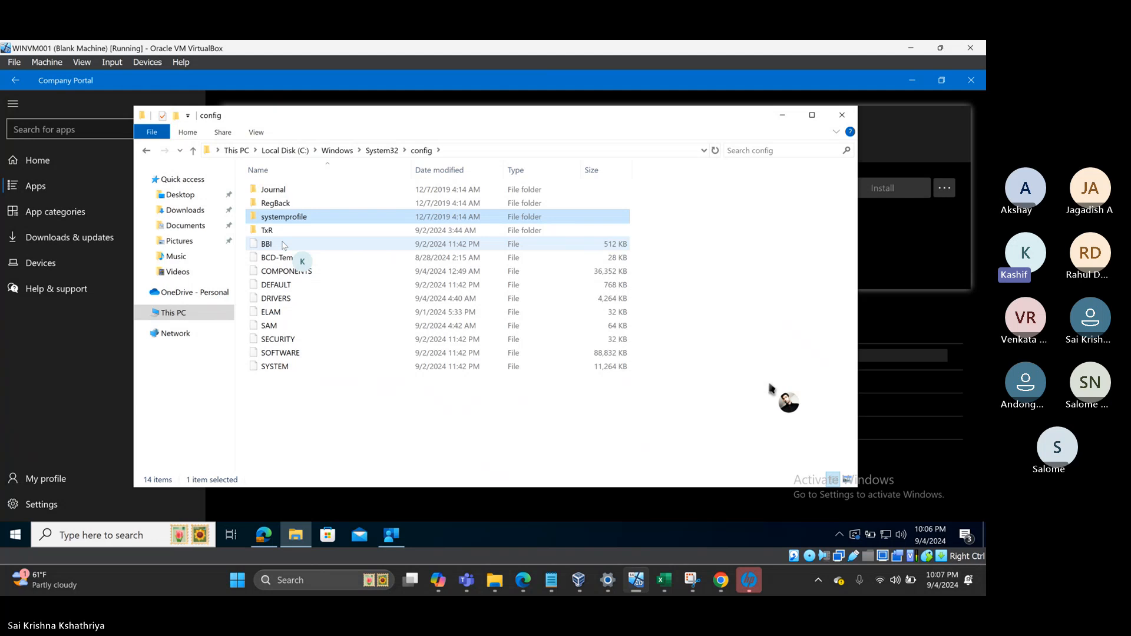
{"action": "key", "text": "Return"}
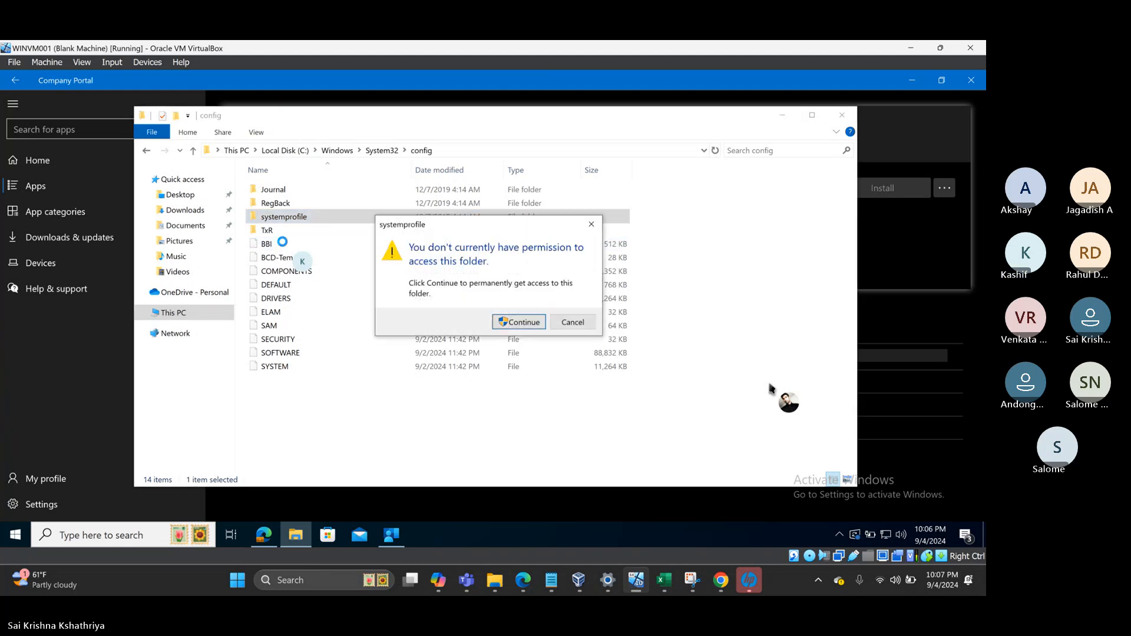
{"action": "key", "text": "Return"}
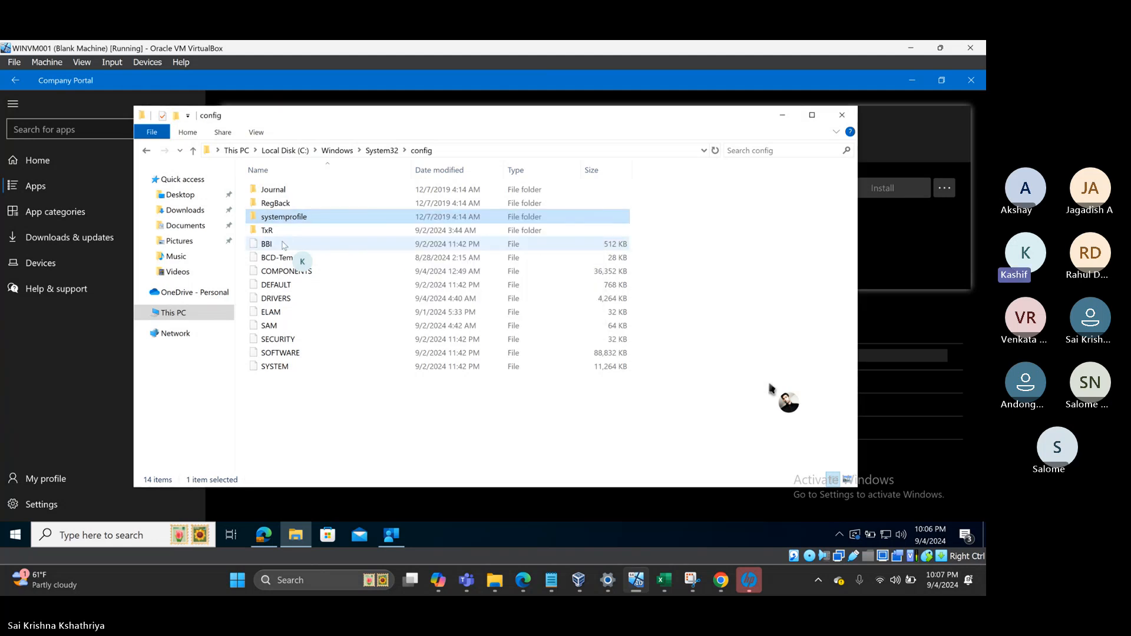
{"action": "key", "text": "Down"}
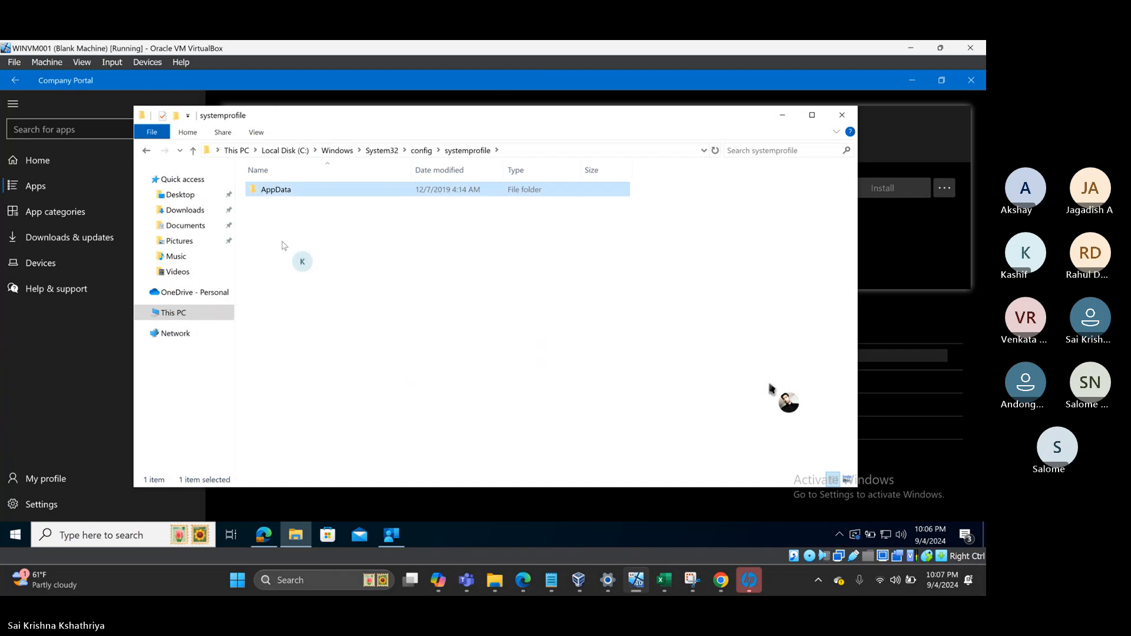
{"action": "key", "text": "Return"}
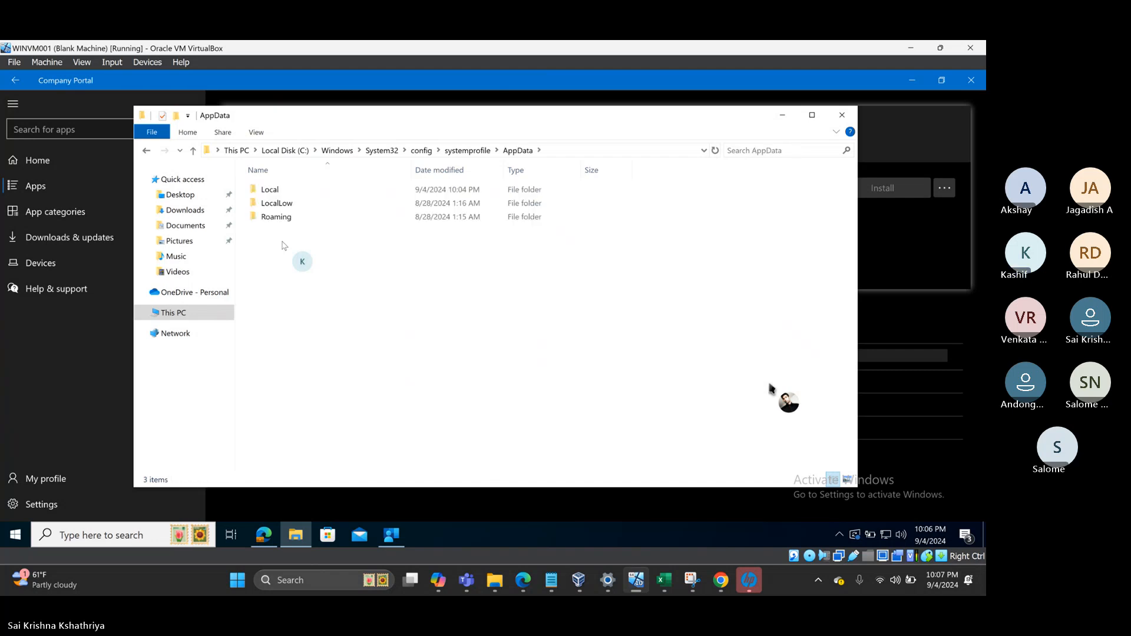
{"action": "key", "text": "Down"}
{"action": "key", "text": "Down"}
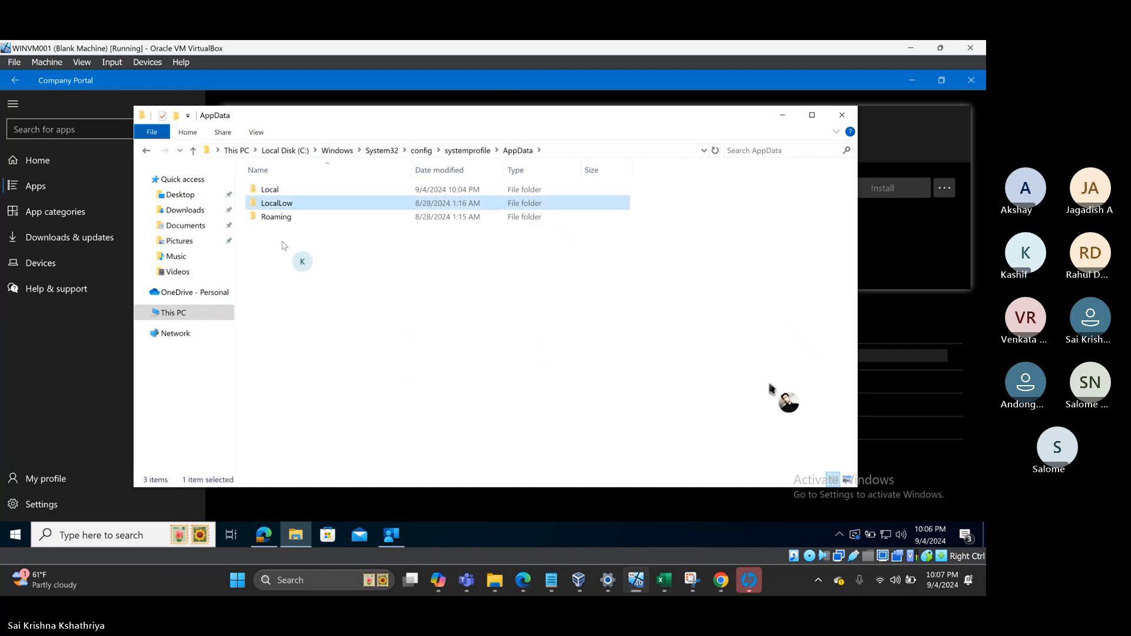
{"action": "key", "text": "Return"}
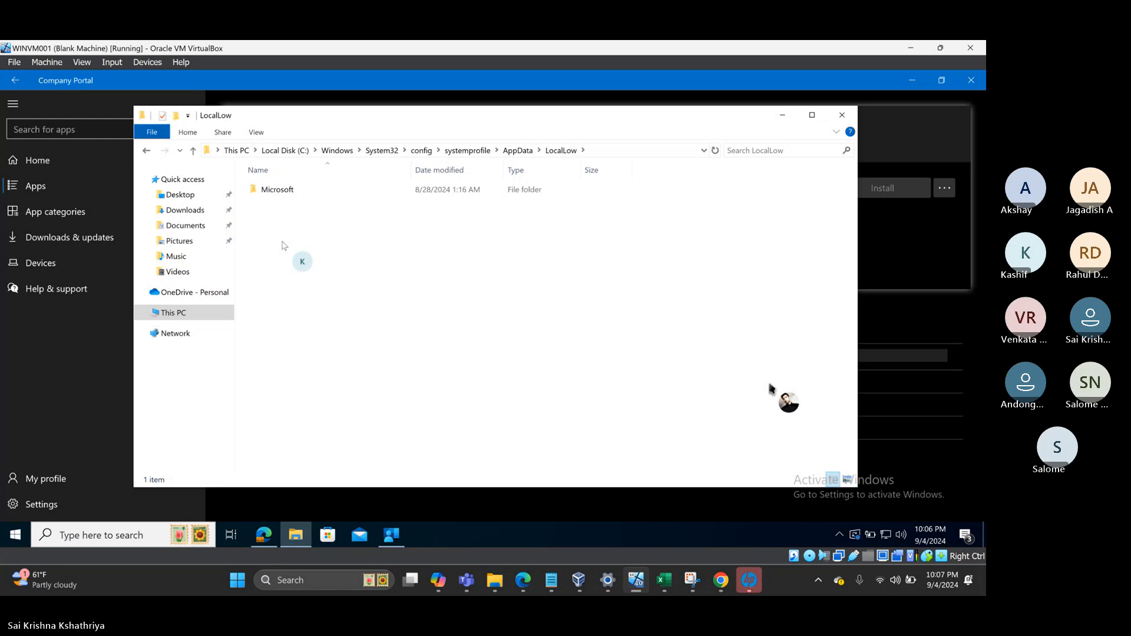
{"action": "key", "text": "alt+Up"}
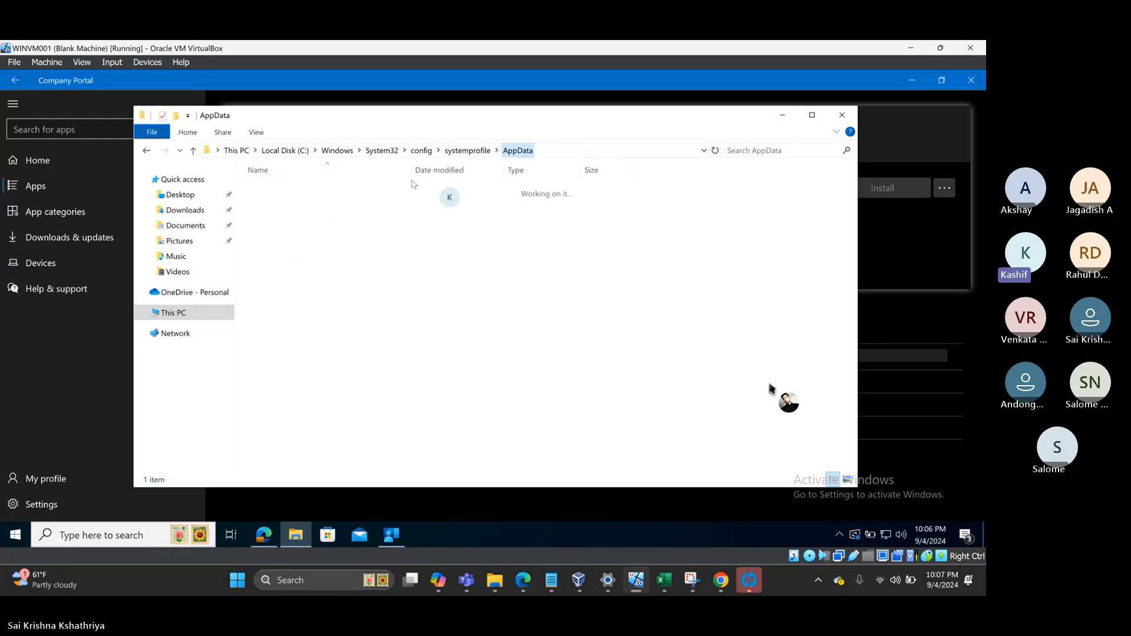
- Open the empty Local\mdm folder, check its full path, then return to Company Portal
{"action": "double_click", "coordinate": [269, 195]}
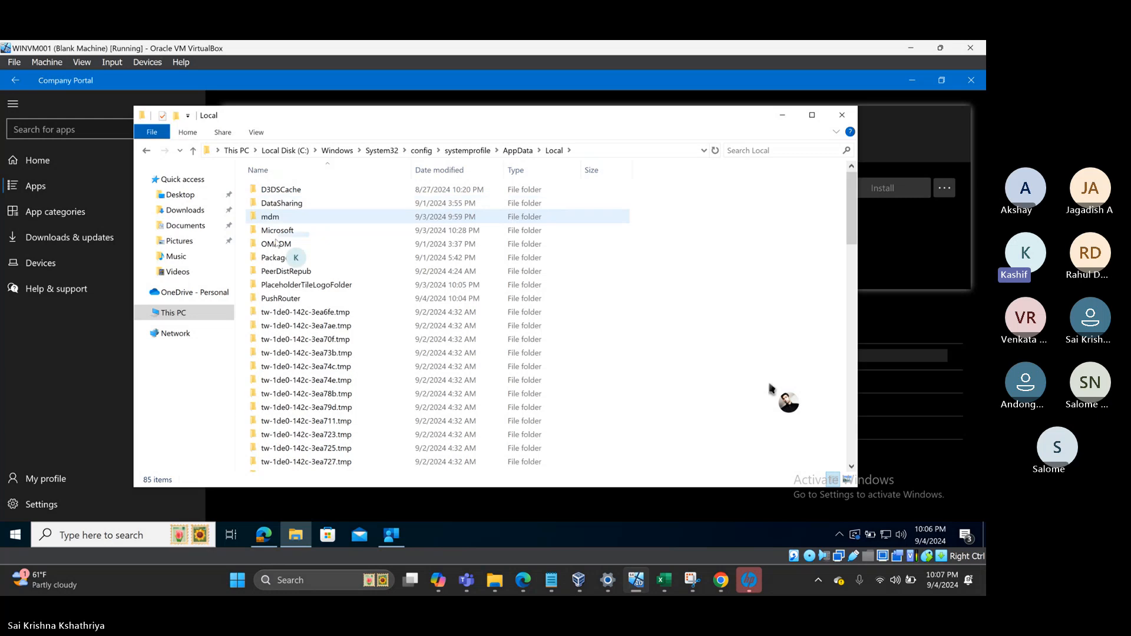
{"action": "double_click", "coordinate": [273, 219]}
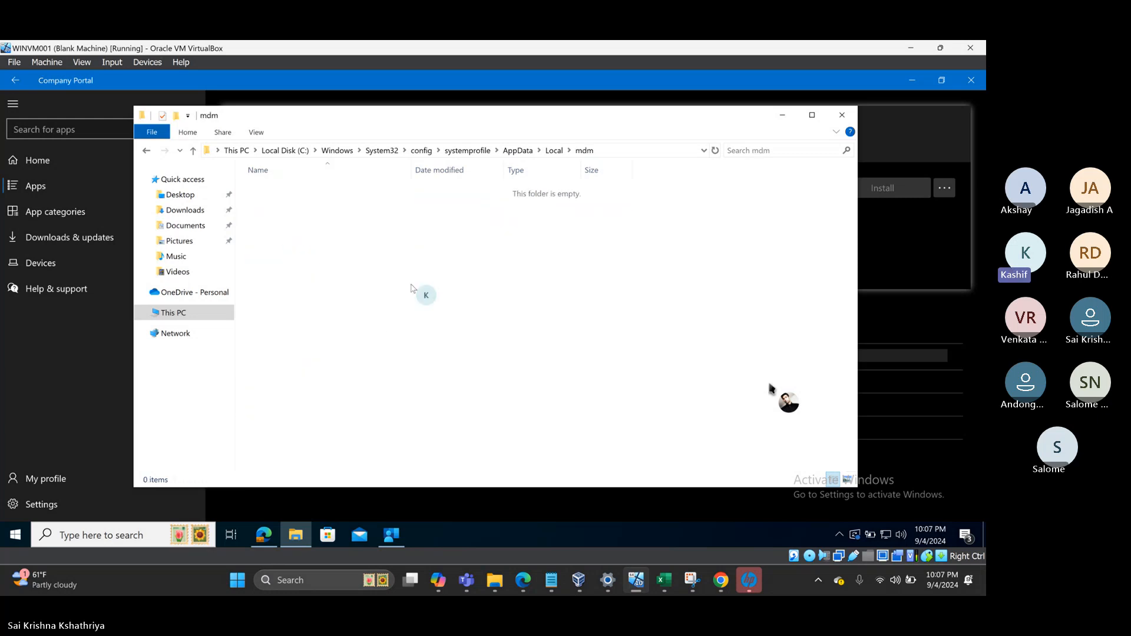
{"action": "left_click", "coordinate": [624, 152]}
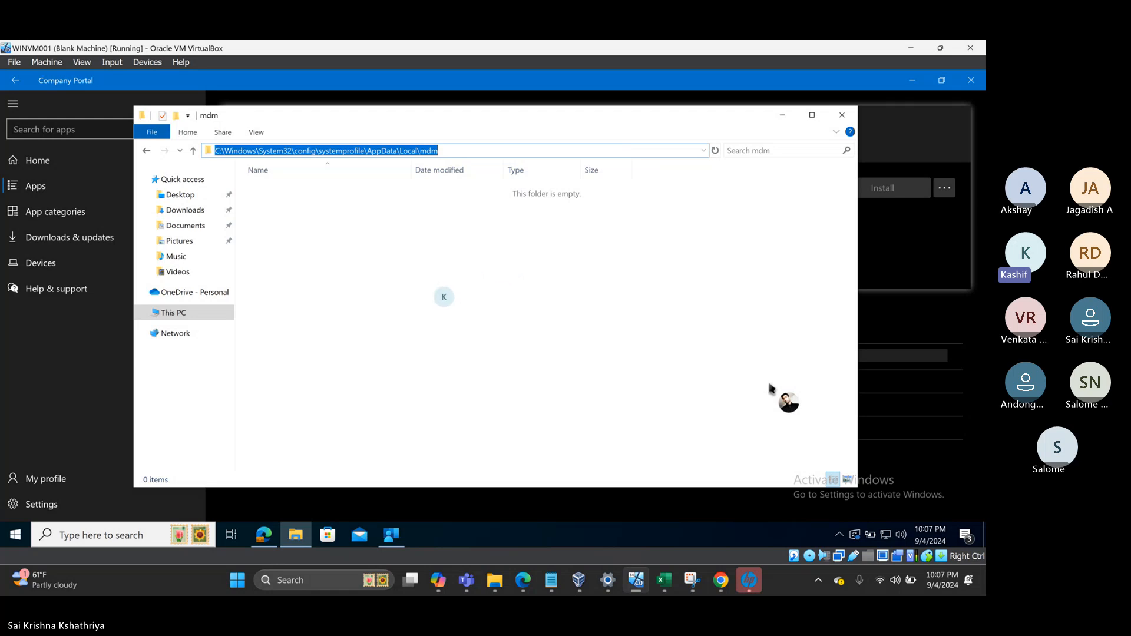
{"action": "type", "text": "ccc"}
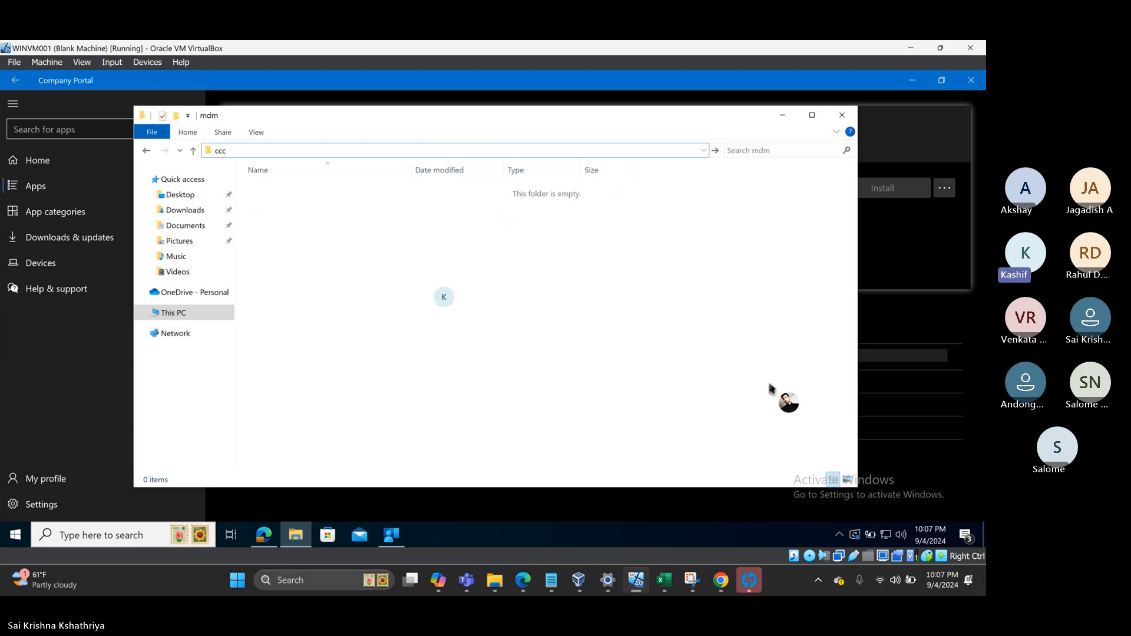
{"action": "key", "text": "Escape"}
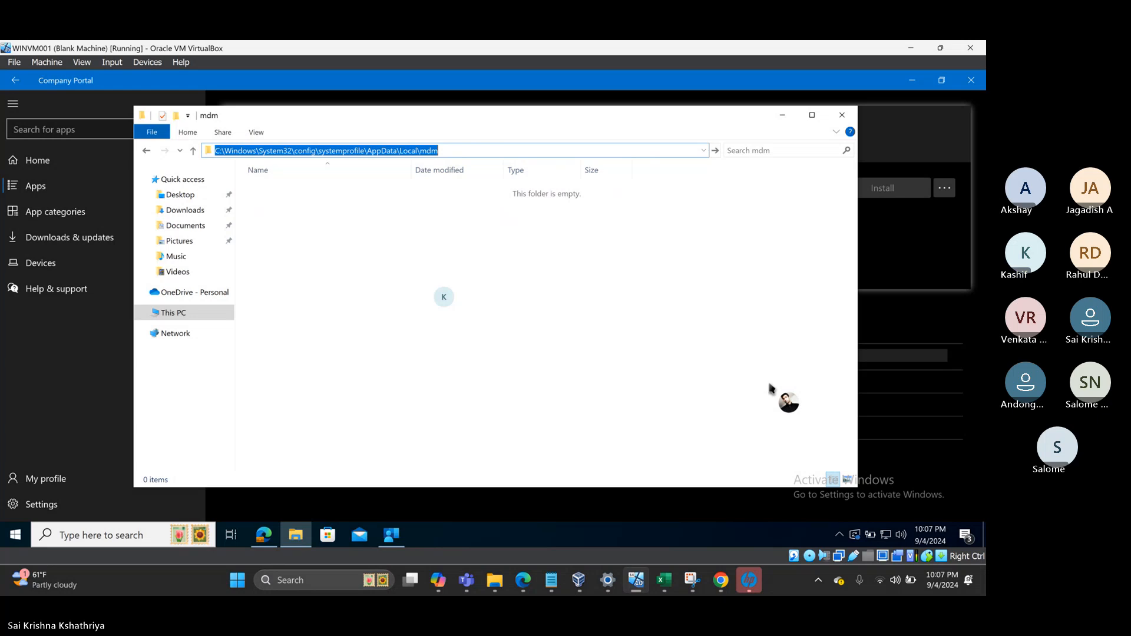
{"action": "left_click", "coordinate": [123, 412]}
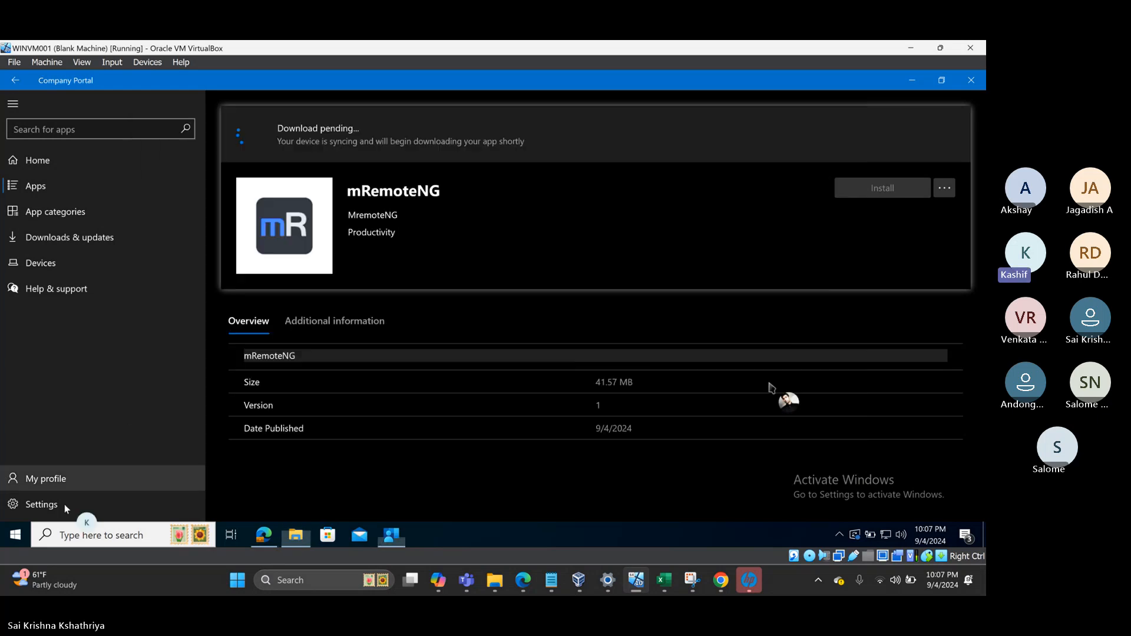
- Toggle the Start menu, then bring the empty mdm folder window back forward
{"action": "left_click", "coordinate": [14, 535]}
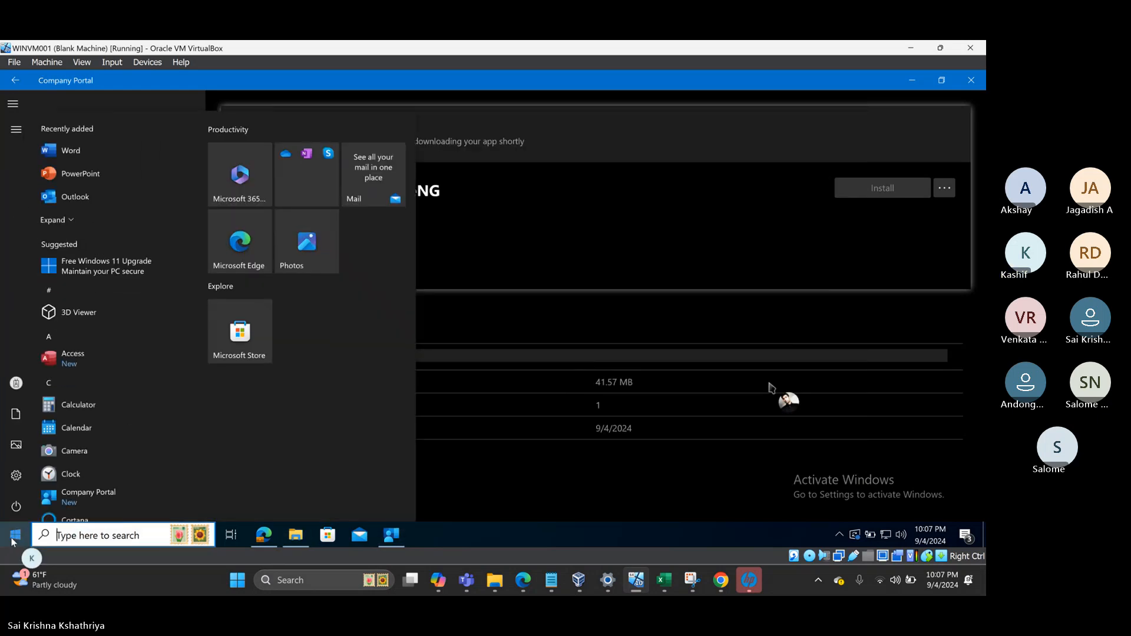
{"action": "left_click", "coordinate": [14, 536]}
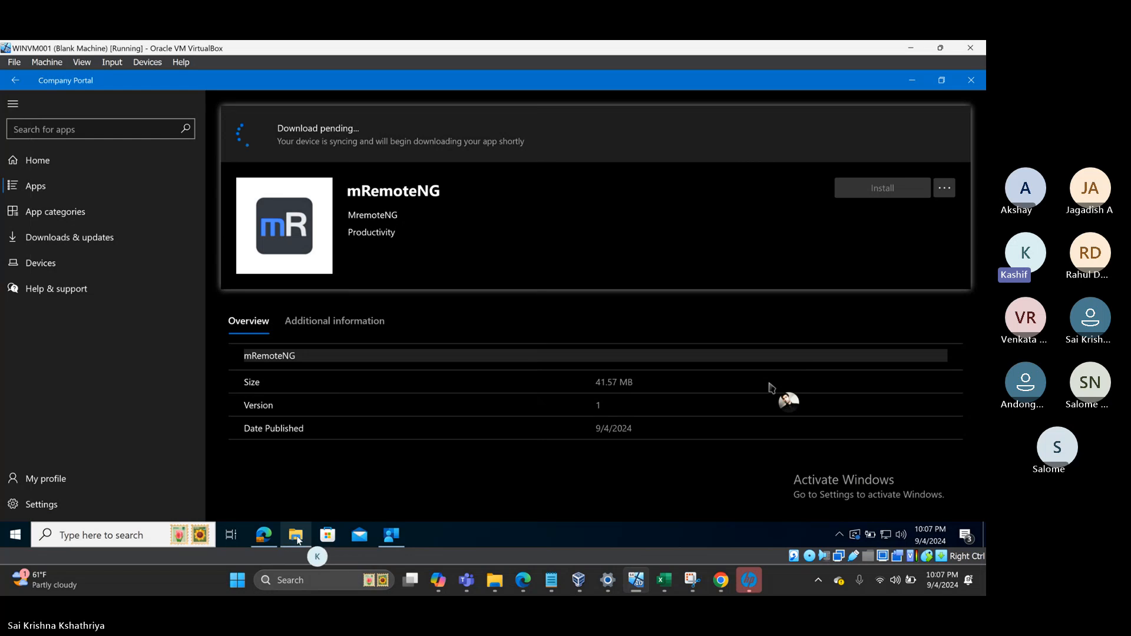
{"action": "left_click", "coordinate": [296, 536]}
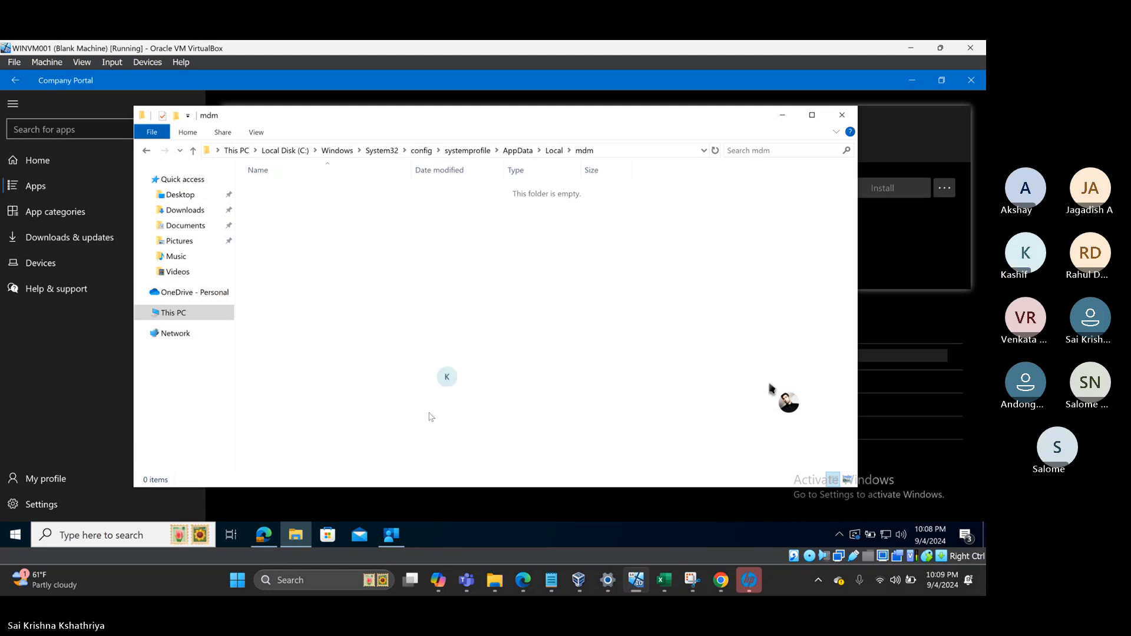
- Bring Company Portal forward, minimize it to view the folder, then restore the mRemoteNG page
{"action": "left_click", "coordinate": [441, 532]}
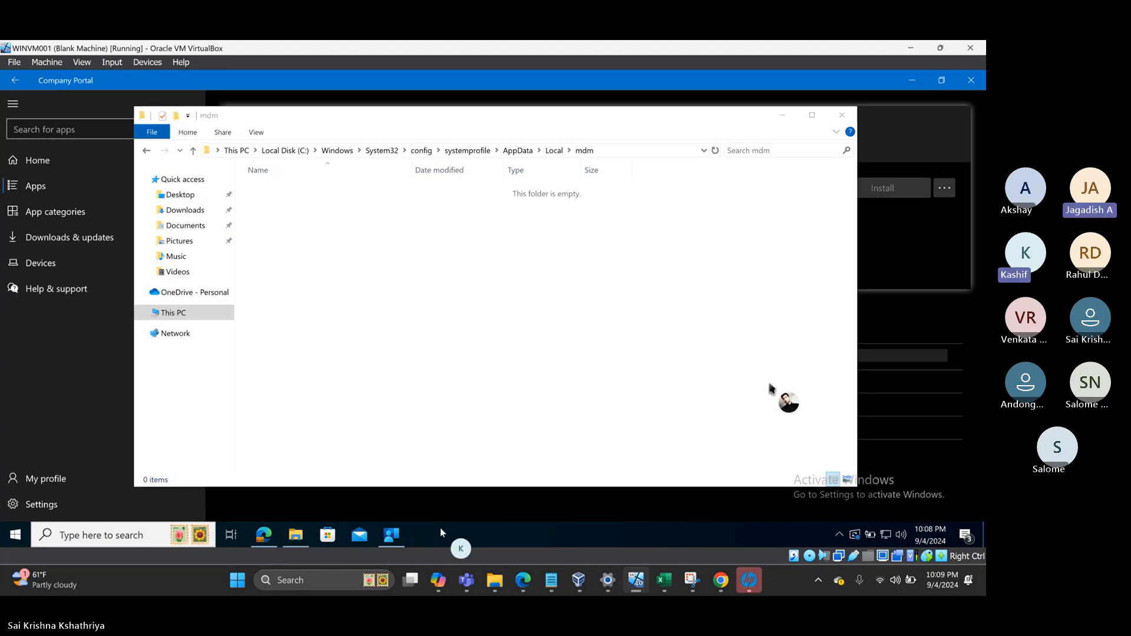
{"action": "left_click", "coordinate": [68, 391]}
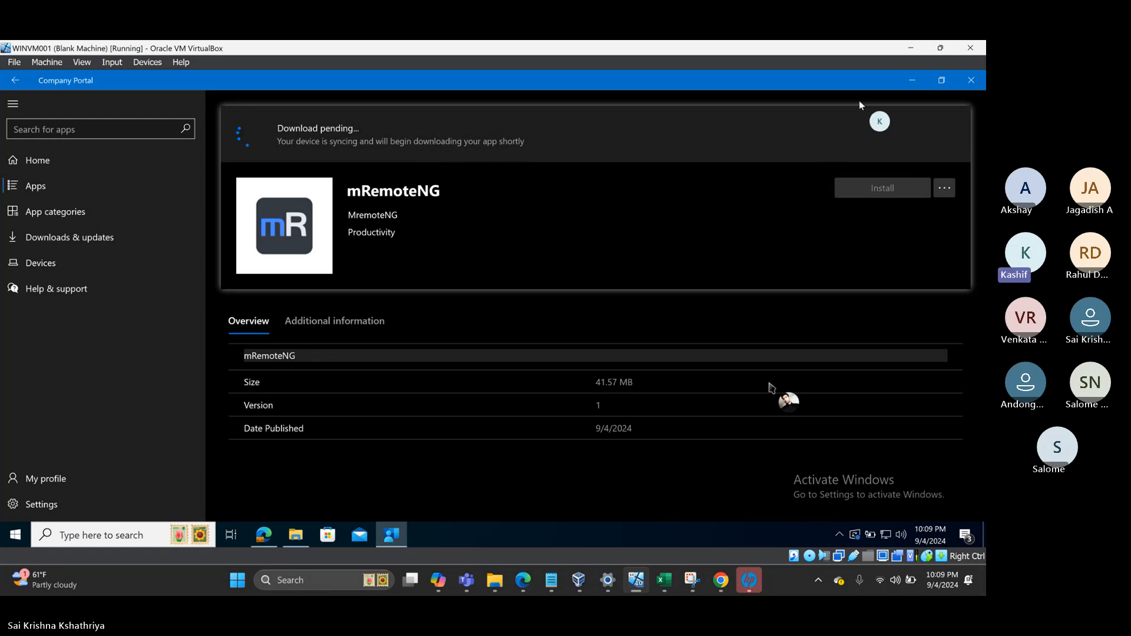
{"action": "left_click", "coordinate": [913, 81]}
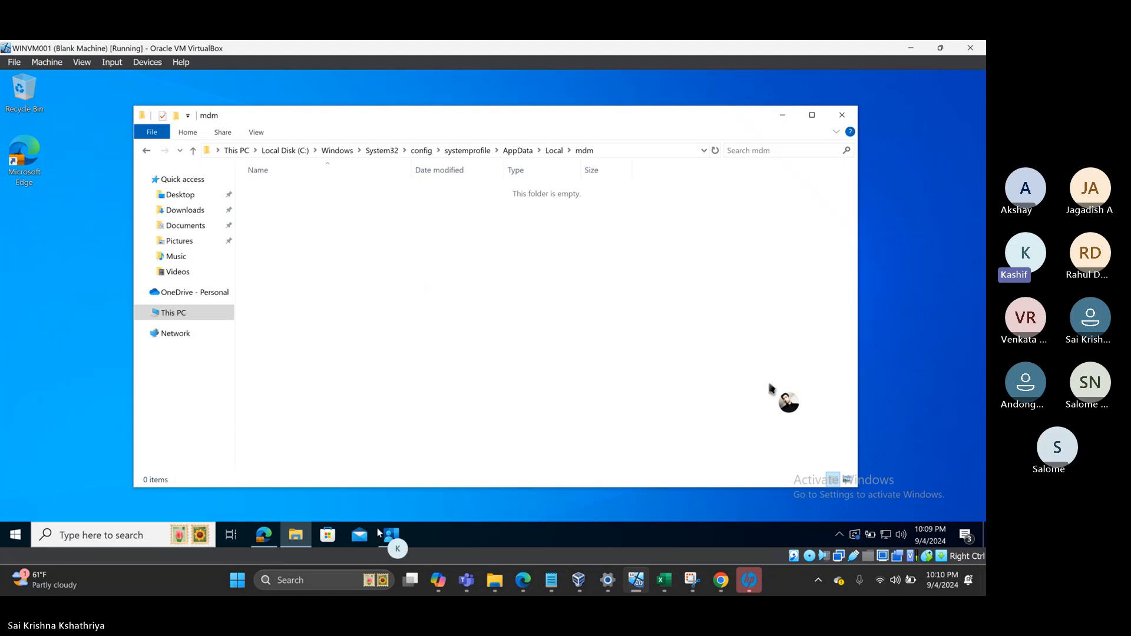
{"action": "left_click", "coordinate": [390, 537]}
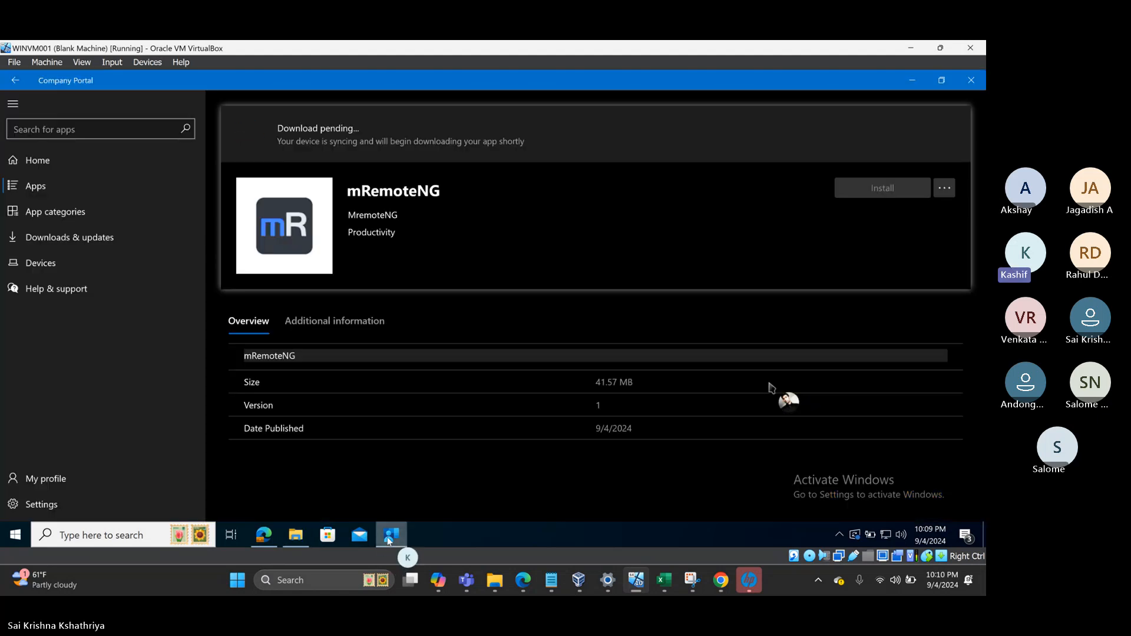
- Go from Company Portal home to the full Apps list, where mRemoteNG remains Download pending
{"action": "left_click", "coordinate": [54, 162]}
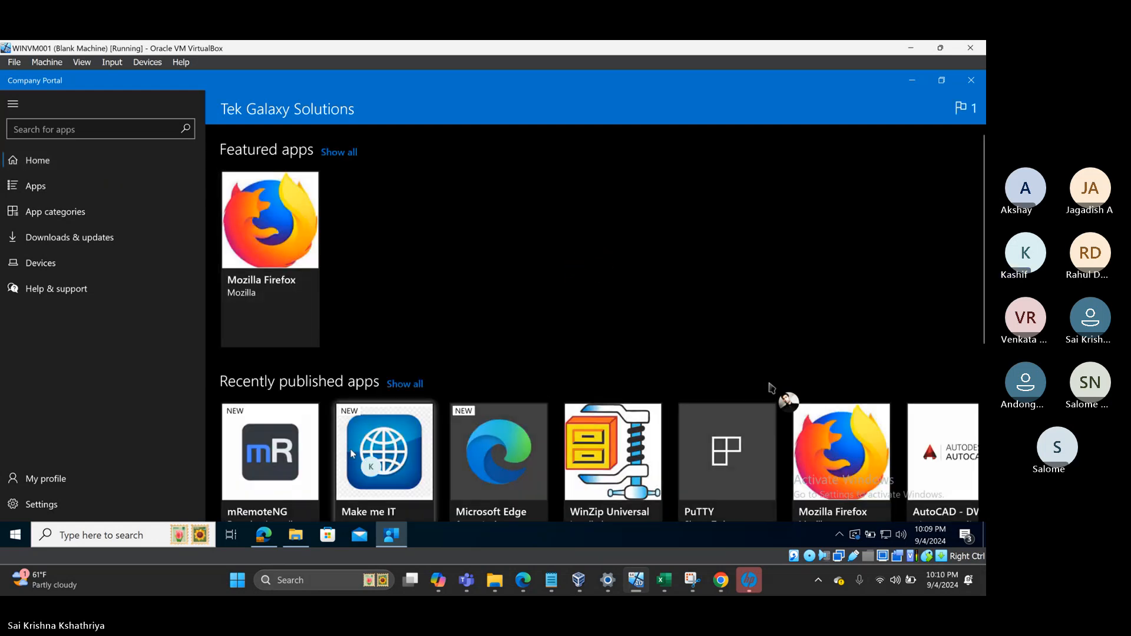
{"action": "scroll", "coordinate": [351, 455], "scroll_direction": "right", "scroll_amount": 3}
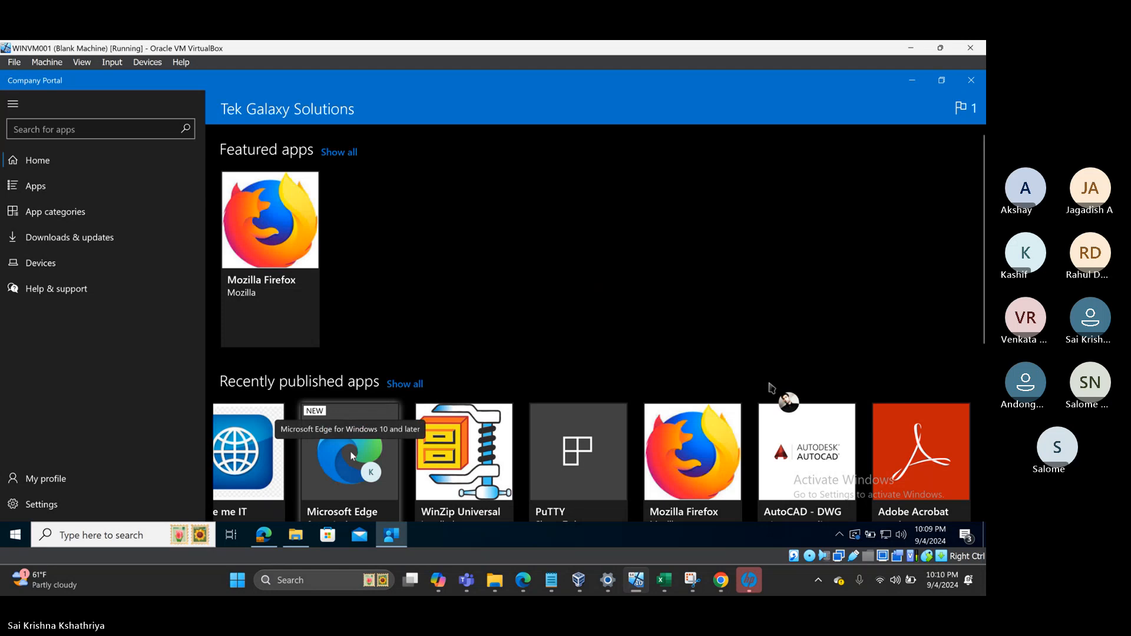
{"action": "left_click", "coordinate": [30, 187]}
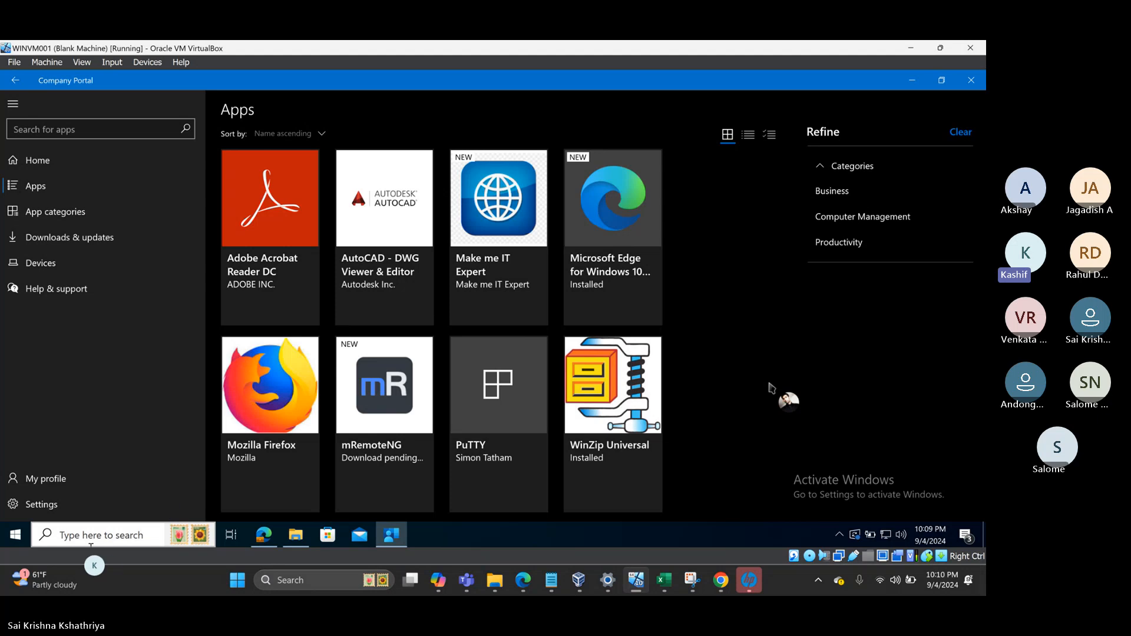
{"action": "left_click", "coordinate": [13, 540]}
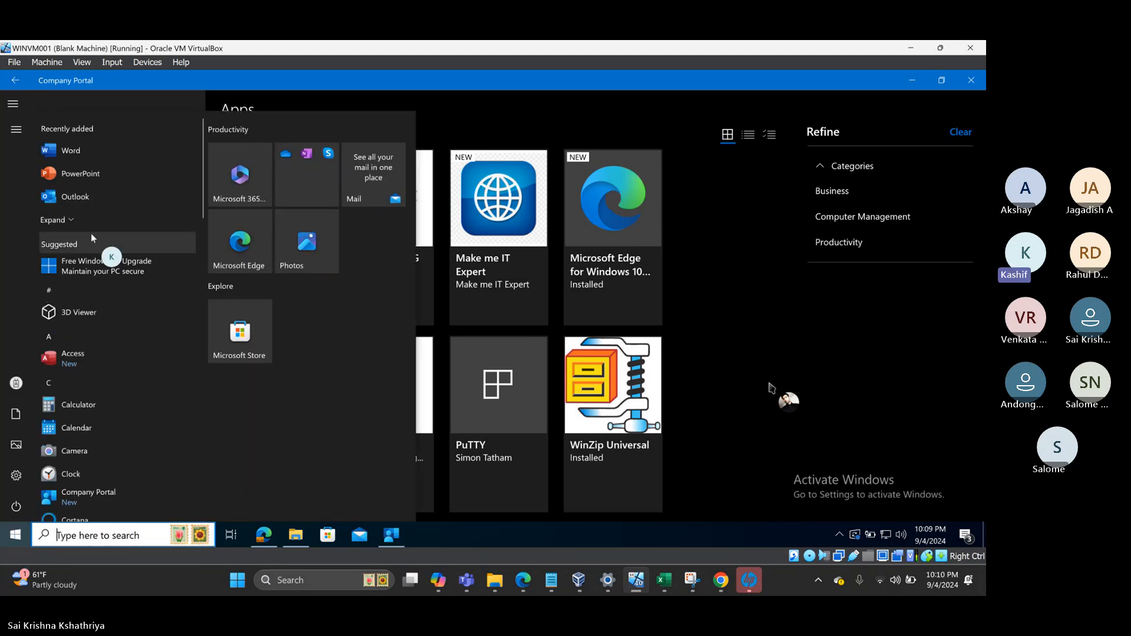
{"action": "left_click", "coordinate": [724, 291]}
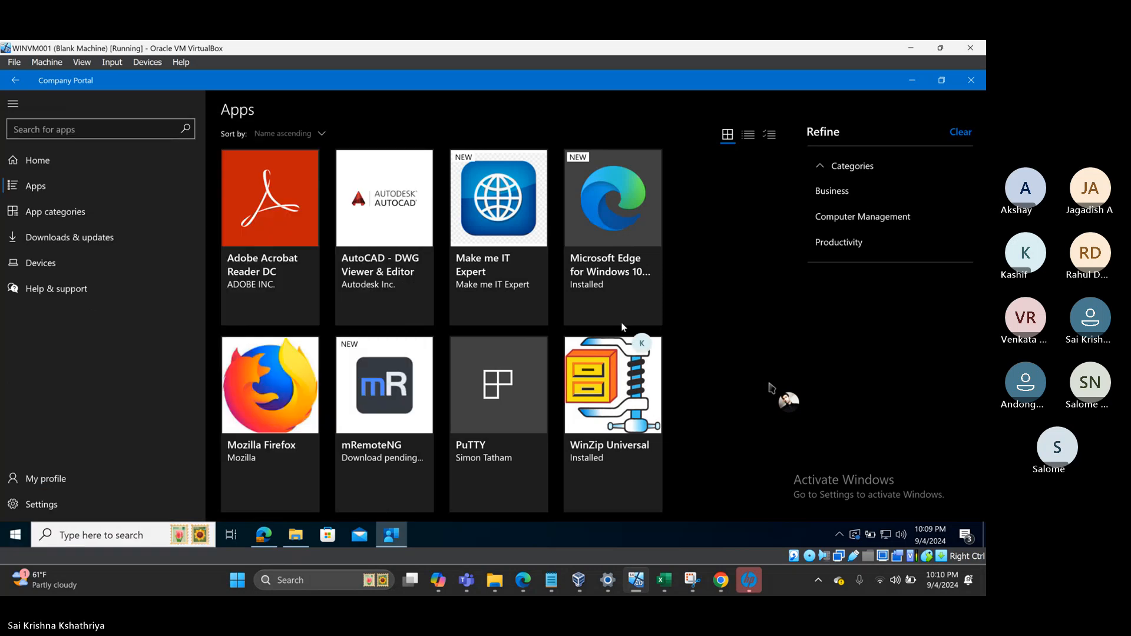
- Run Sync this device from the Company Portal jump list so Settings shows Syncing…
{"action": "right_click", "coordinate": [392, 535]}
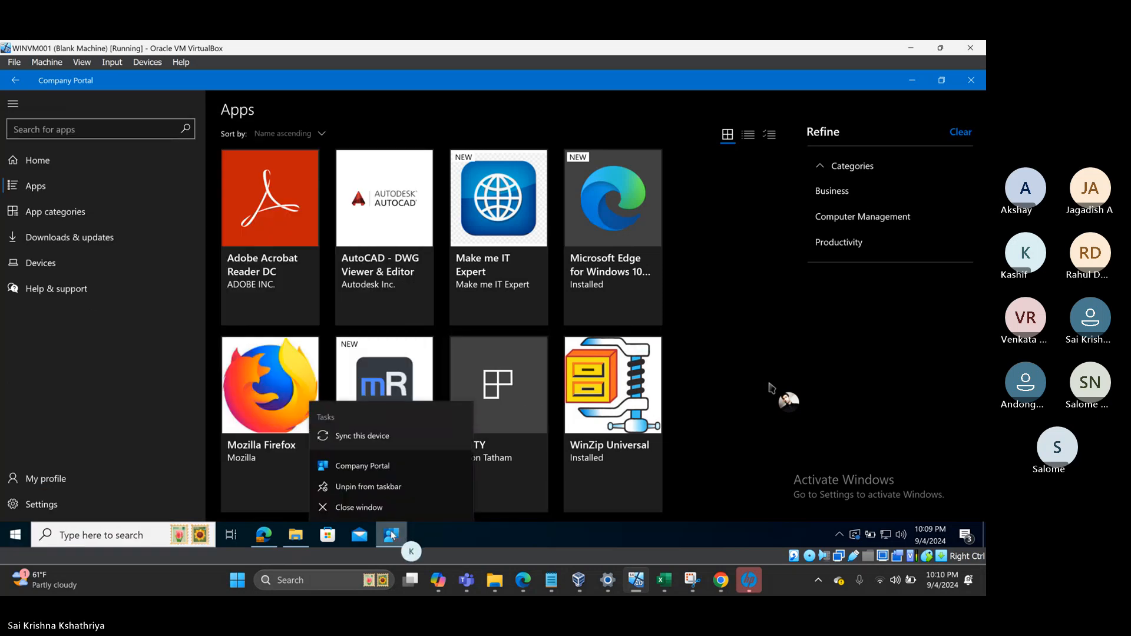
{"action": "left_click", "coordinate": [353, 437]}
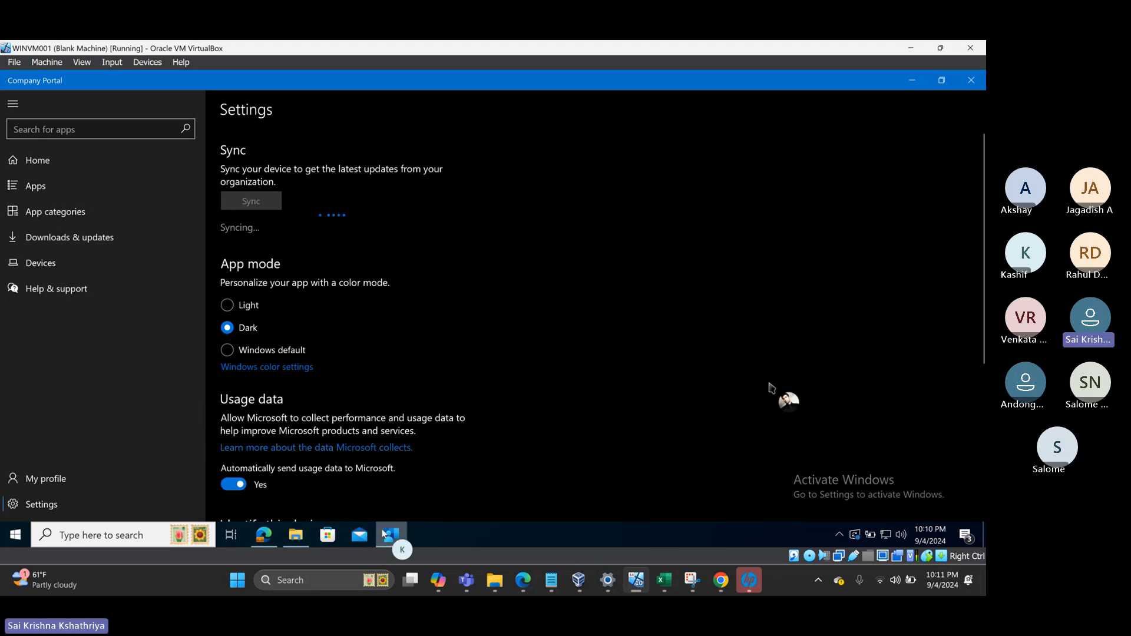
{"action": "mouse_move", "coordinate": [390, 536]}
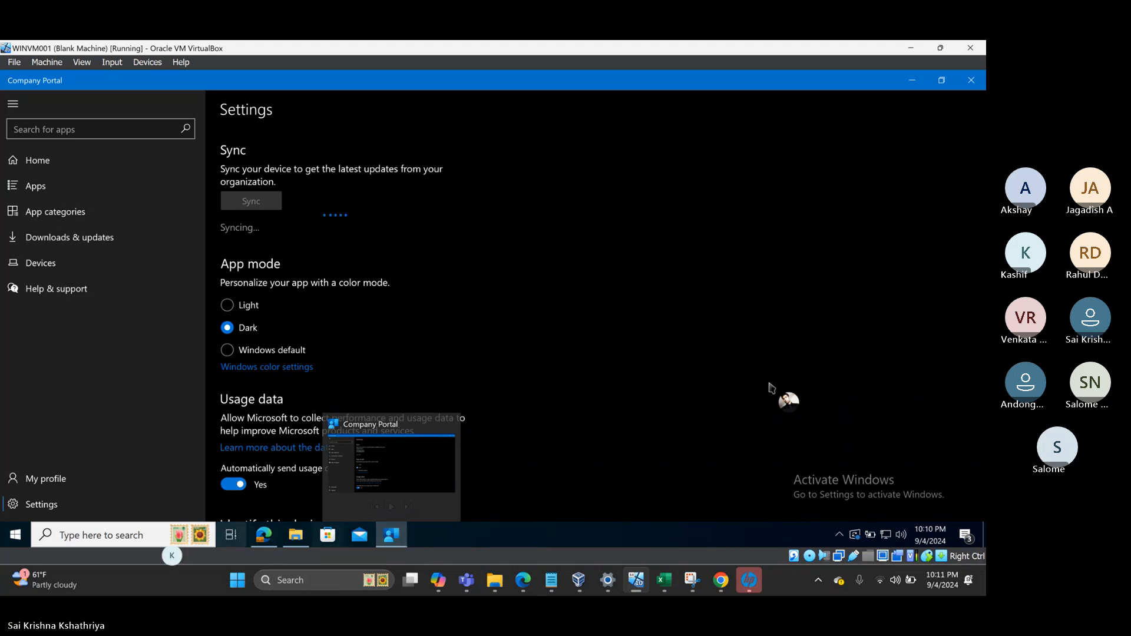
{"action": "left_click", "coordinate": [14, 543]}
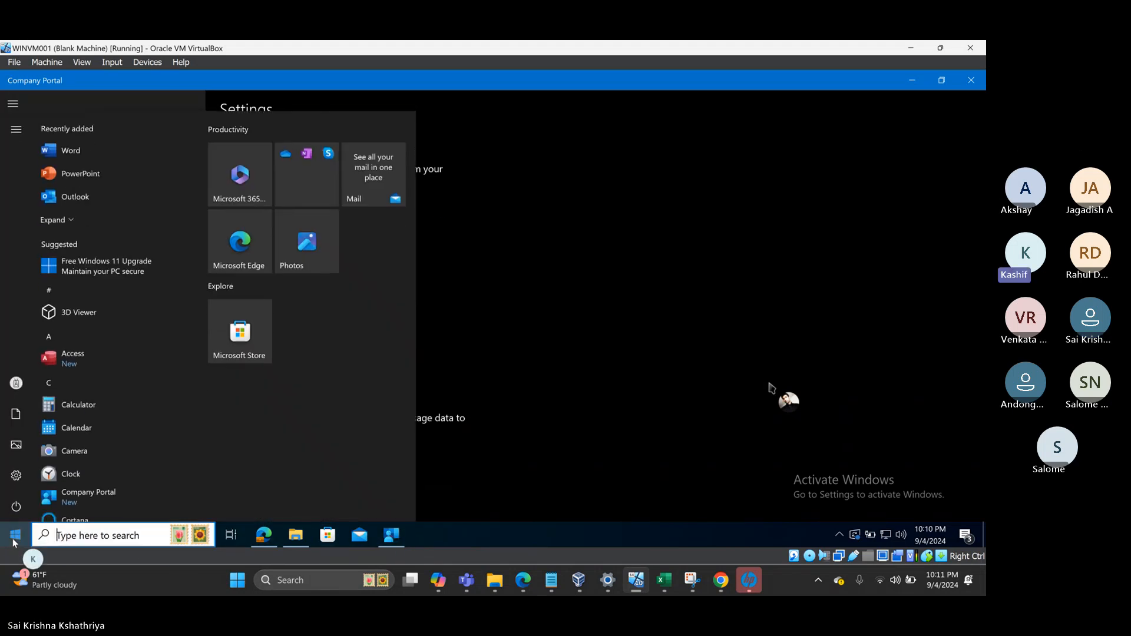
- Open the Tek Galaxy work account's Info under Access work or school and start a Sync
{"action": "left_click", "coordinate": [13, 482]}
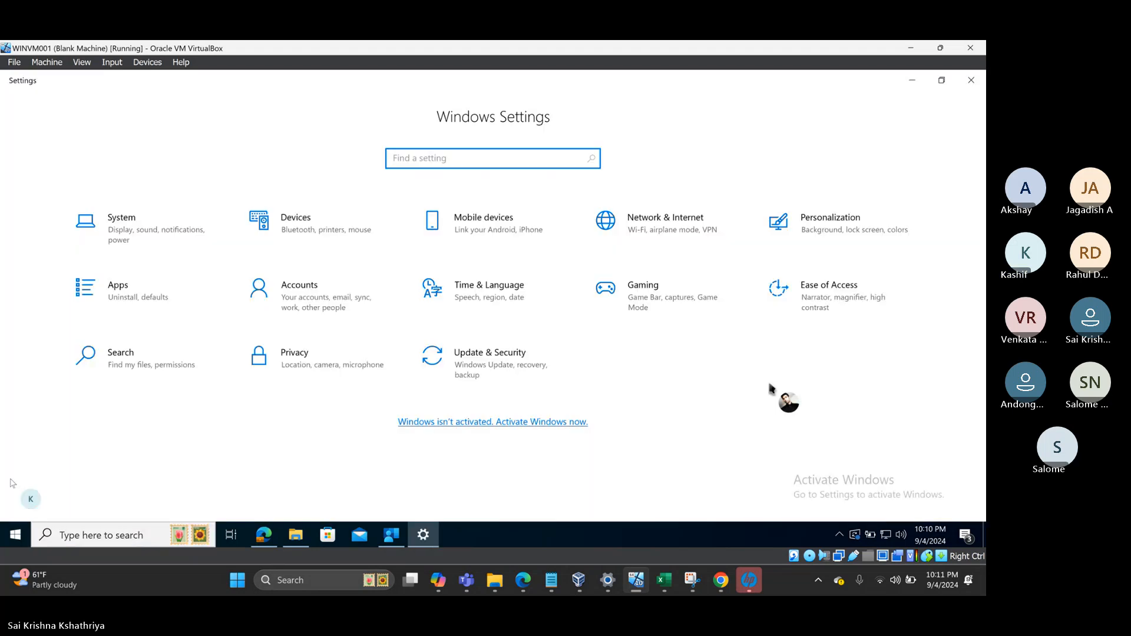
{"action": "left_click", "coordinate": [325, 300]}
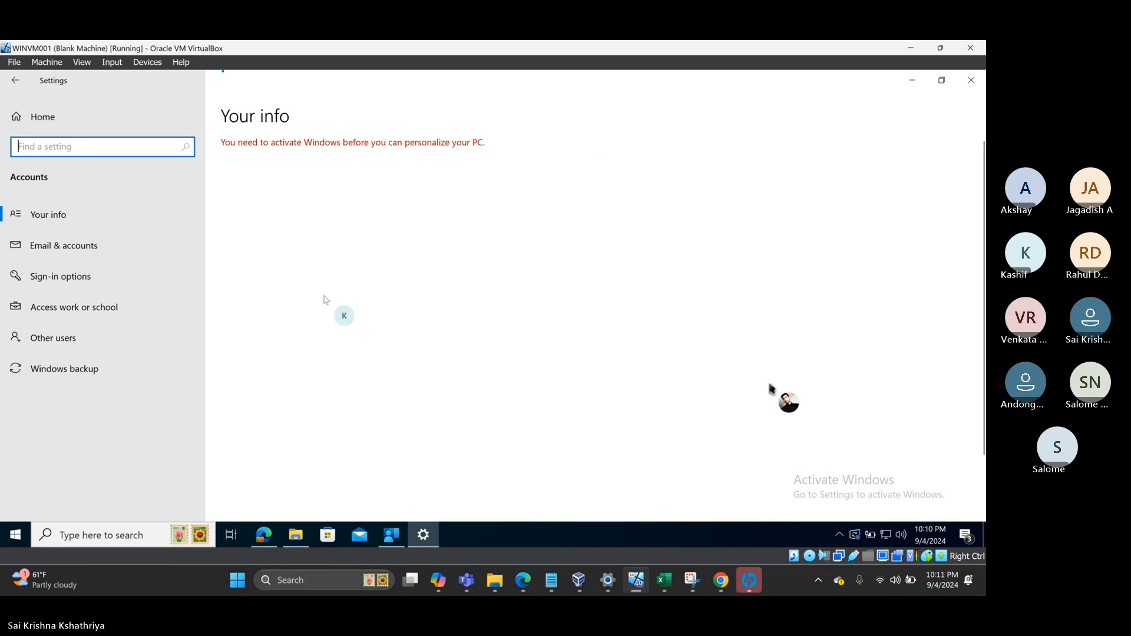
{"action": "left_click", "coordinate": [85, 311]}
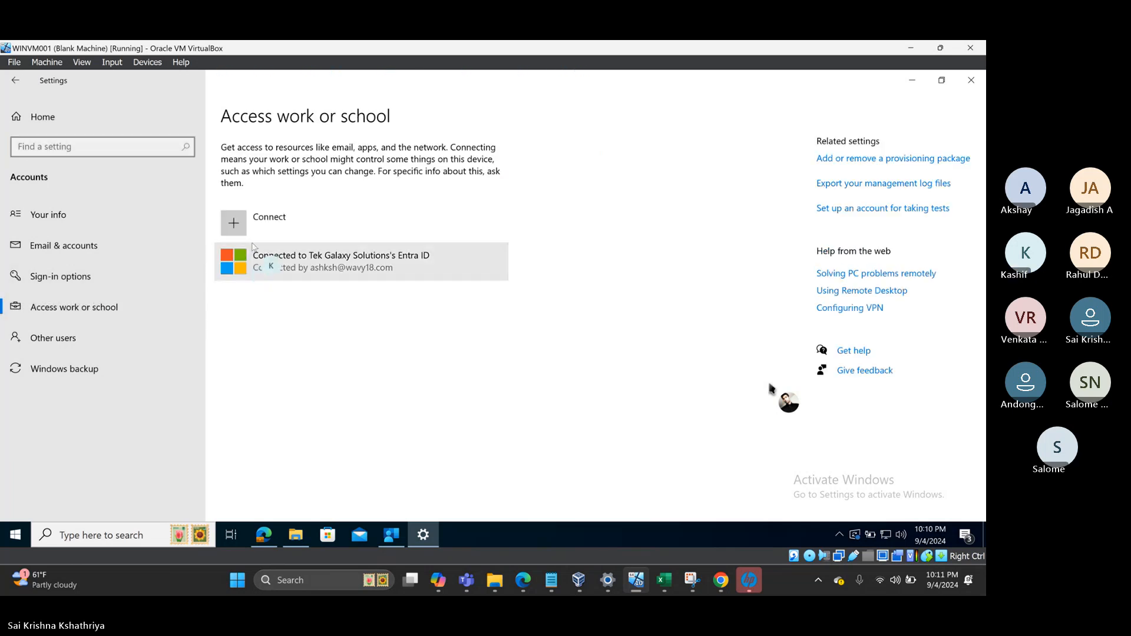
{"action": "left_click", "coordinate": [325, 262]}
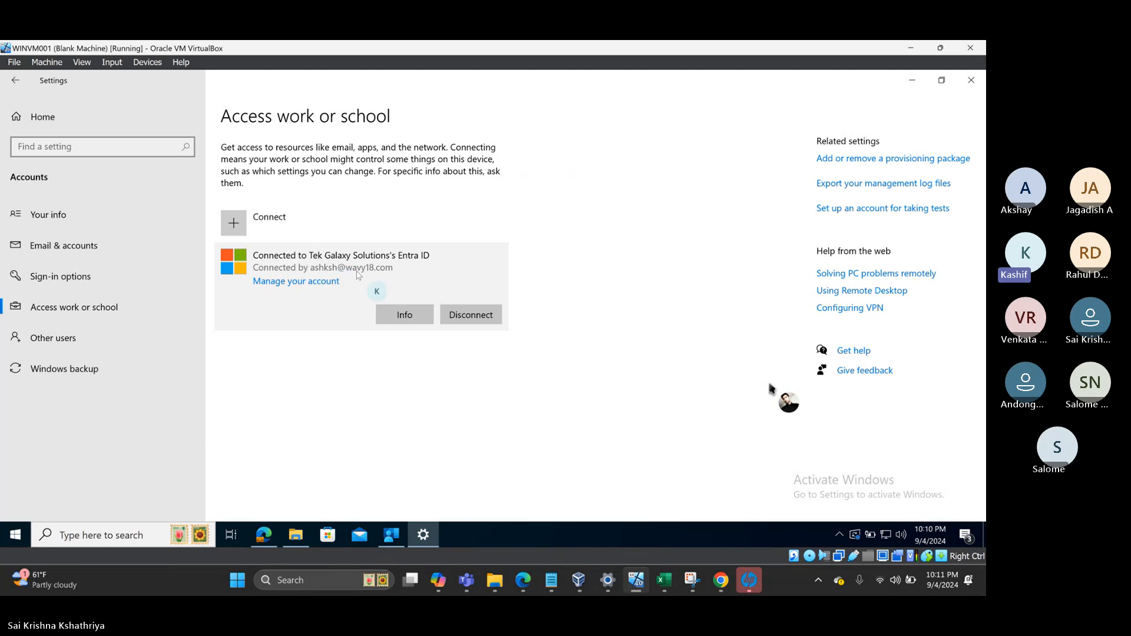
{"action": "left_click", "coordinate": [406, 317]}
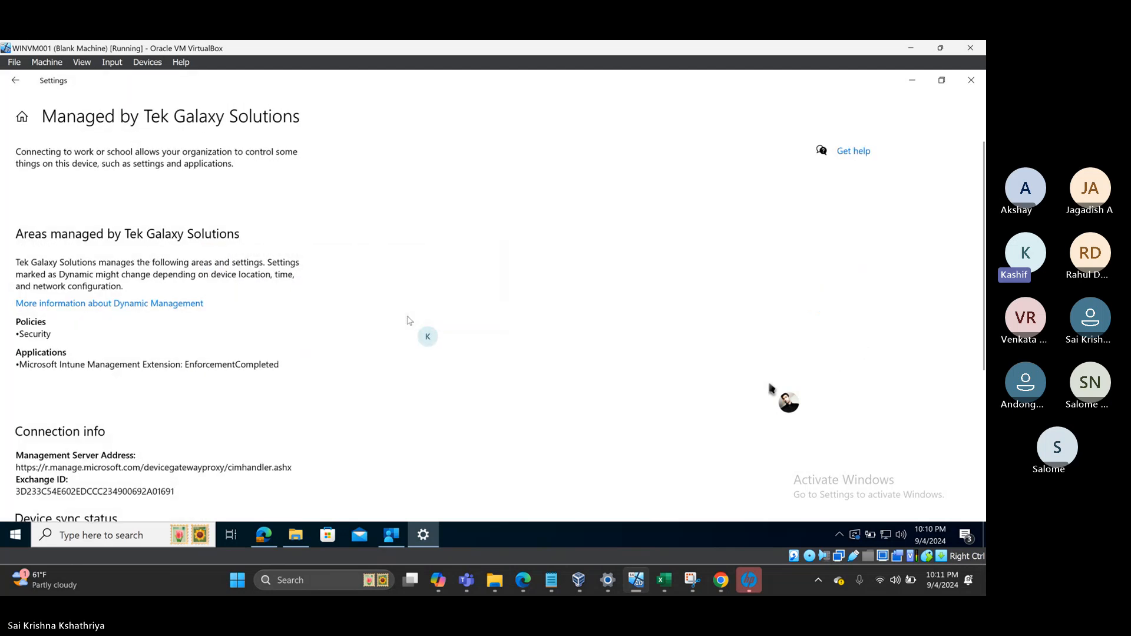
{"action": "scroll", "coordinate": [82, 354], "scroll_direction": "down", "scroll_amount": 5}
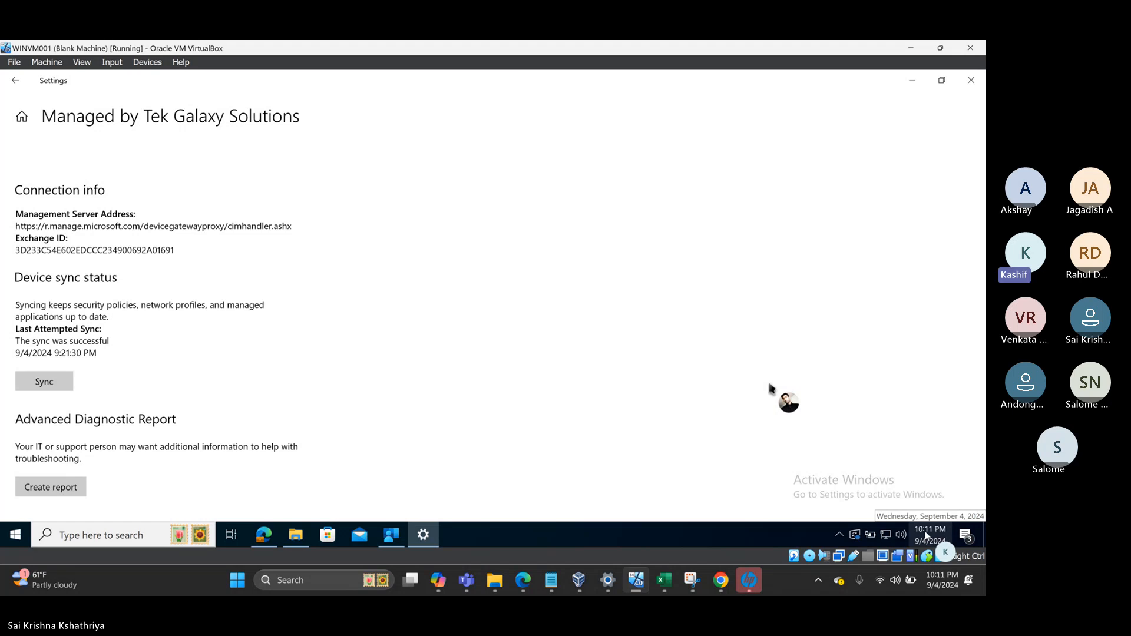
{"action": "left_click", "coordinate": [53, 388]}
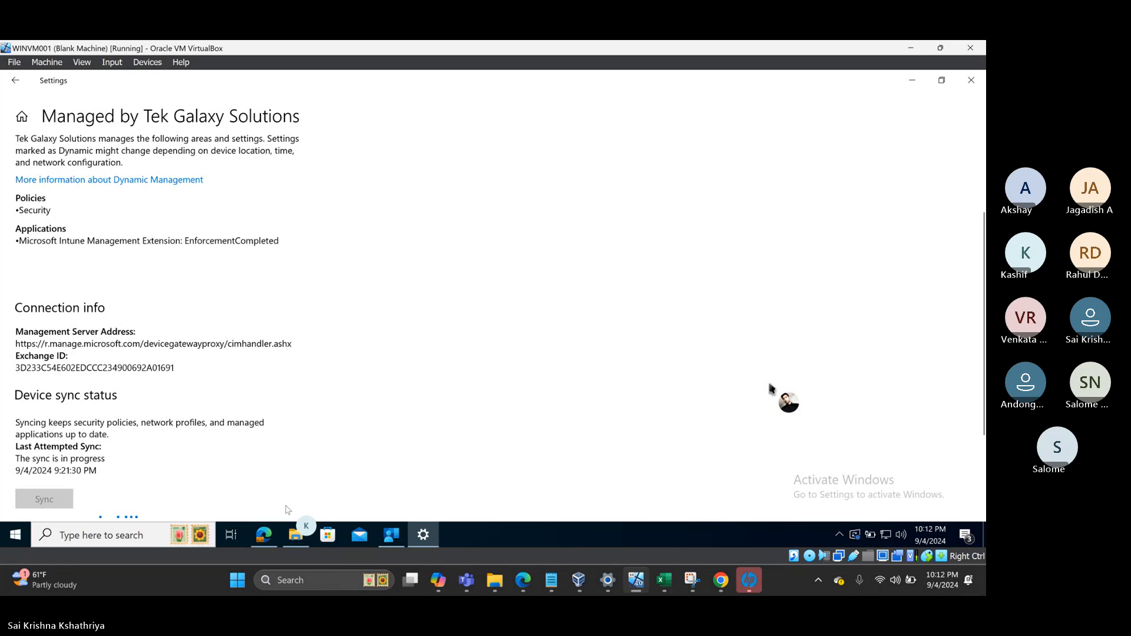
- Launch Event Viewer by searching 'event' and expand Applications and Services Logs > Microsoft > Windows
{"action": "left_click", "coordinate": [101, 536]}
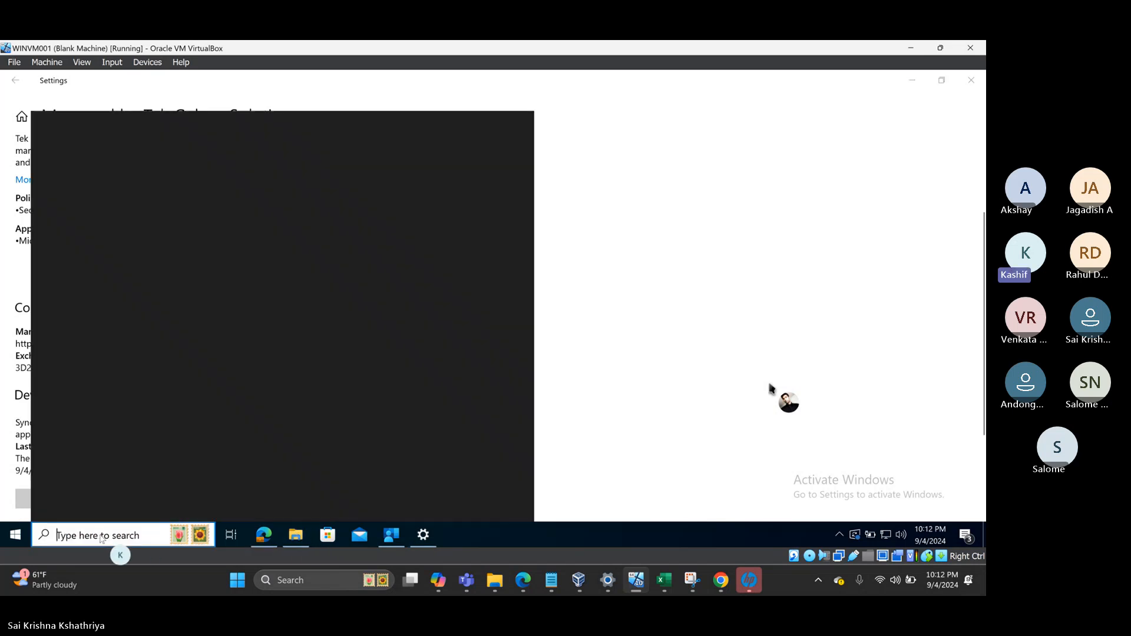
{"action": "type", "text": "eve"}
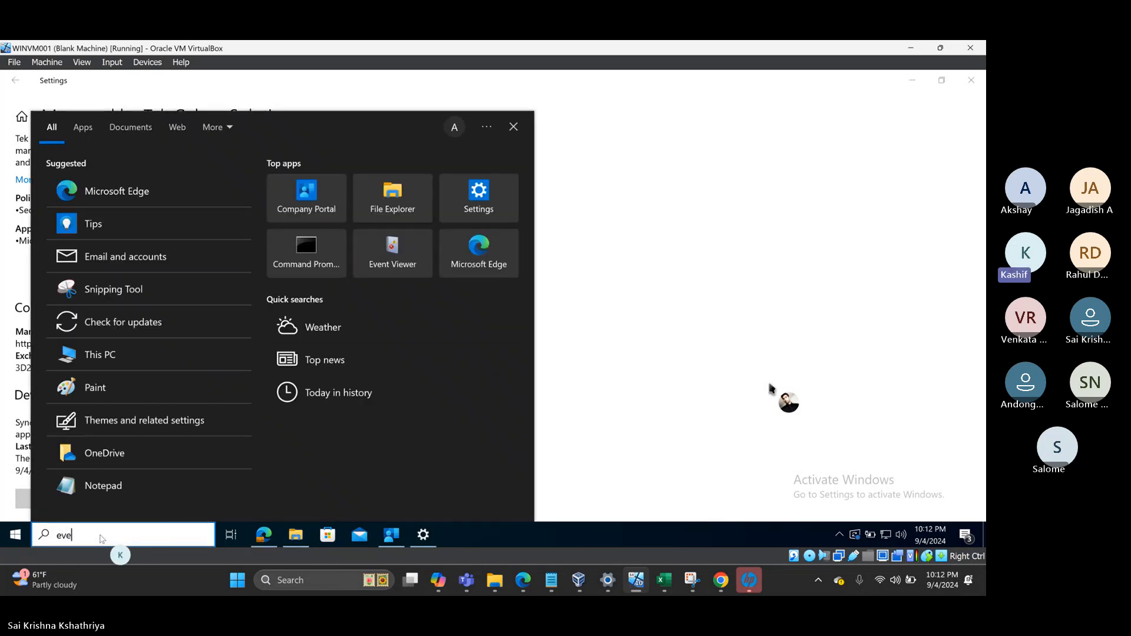
{"action": "type", "text": "nt"}
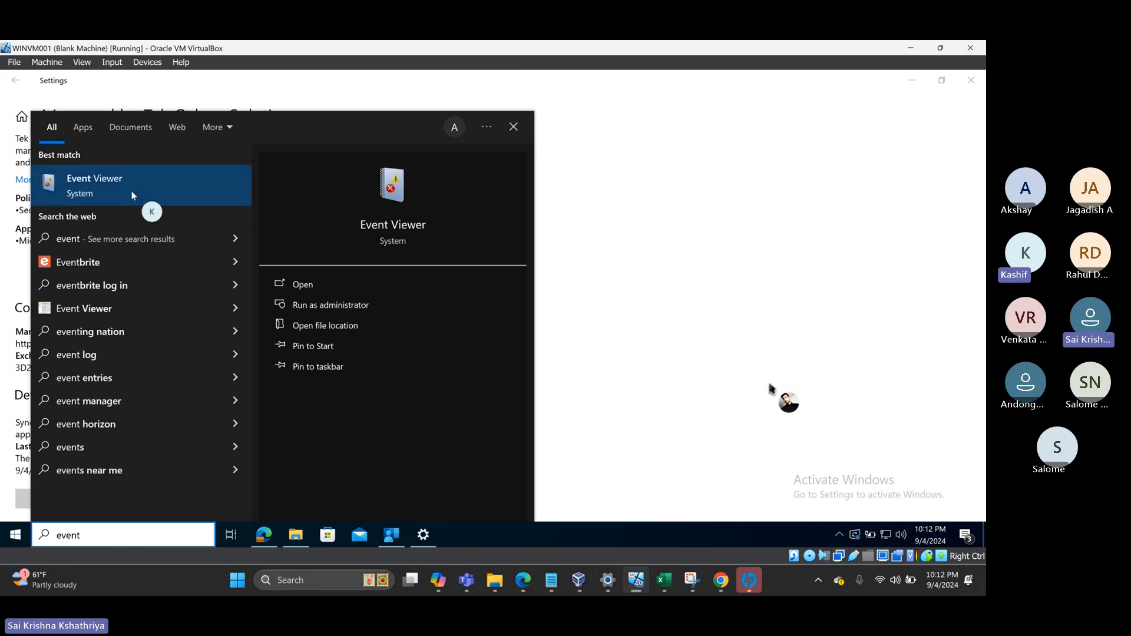
{"action": "left_click", "coordinate": [132, 189]}
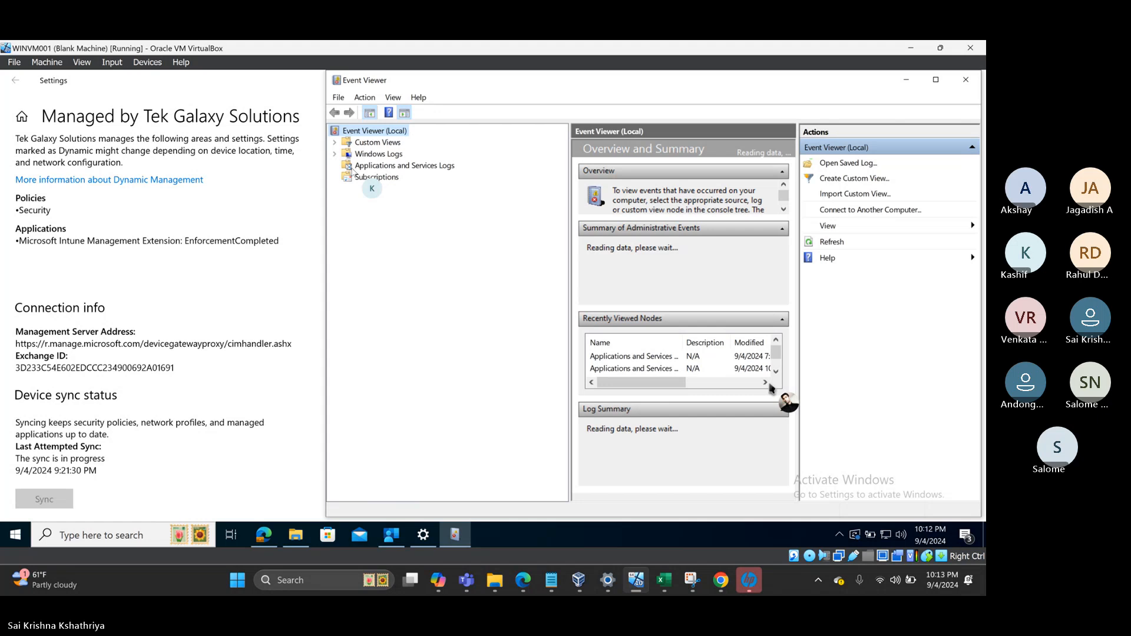
{"action": "double_click", "coordinate": [354, 168]}
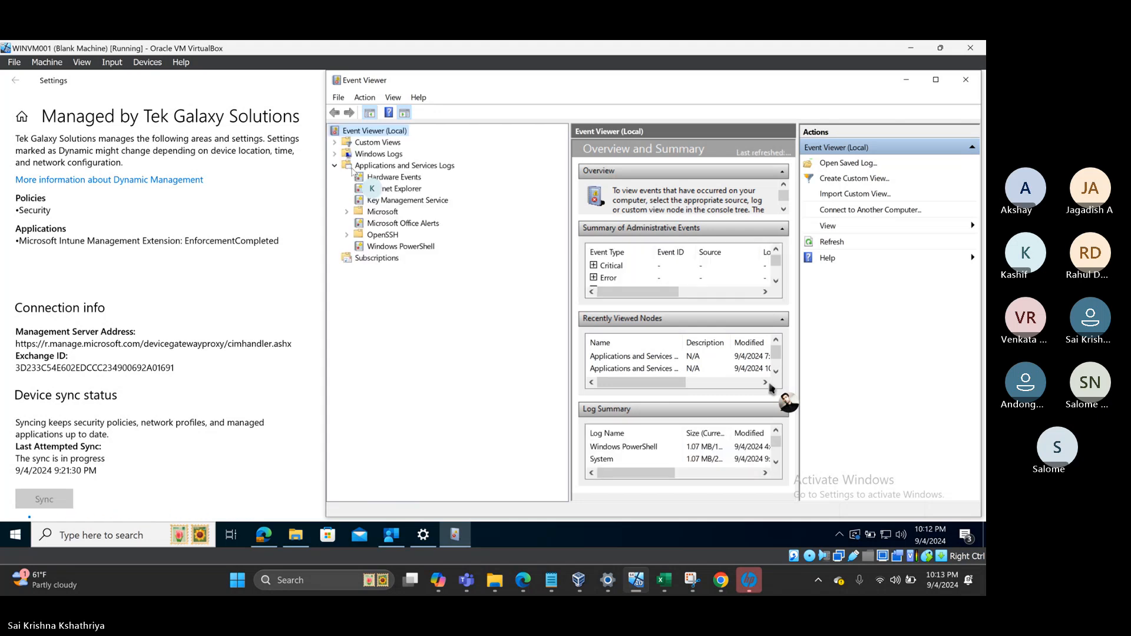
{"action": "left_click", "coordinate": [347, 212]}
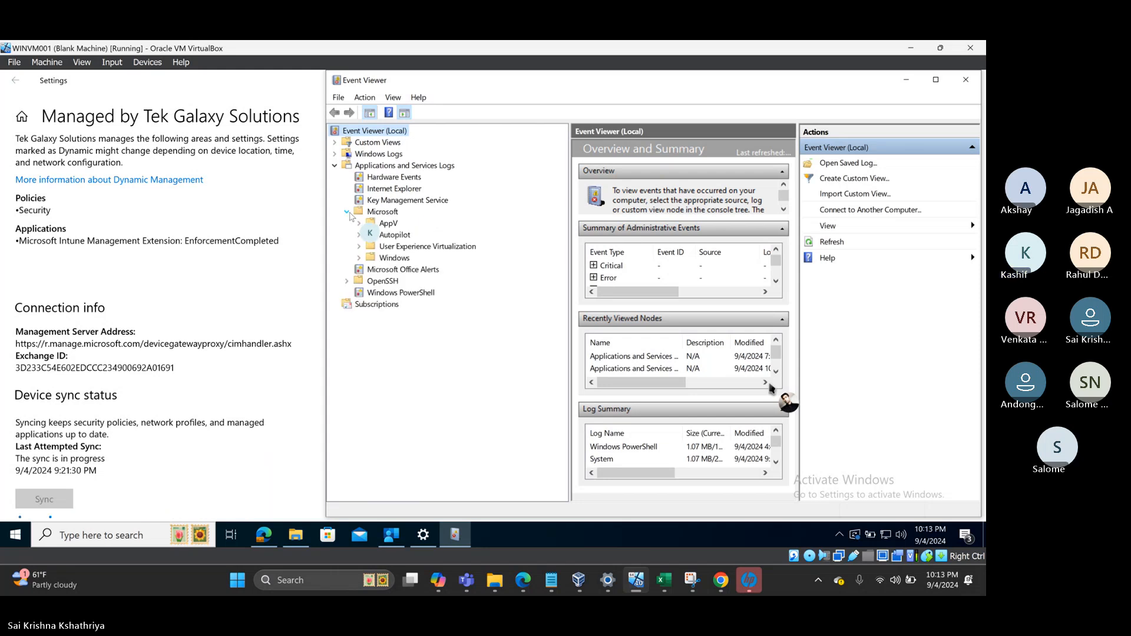
{"action": "left_click", "coordinate": [359, 258]}
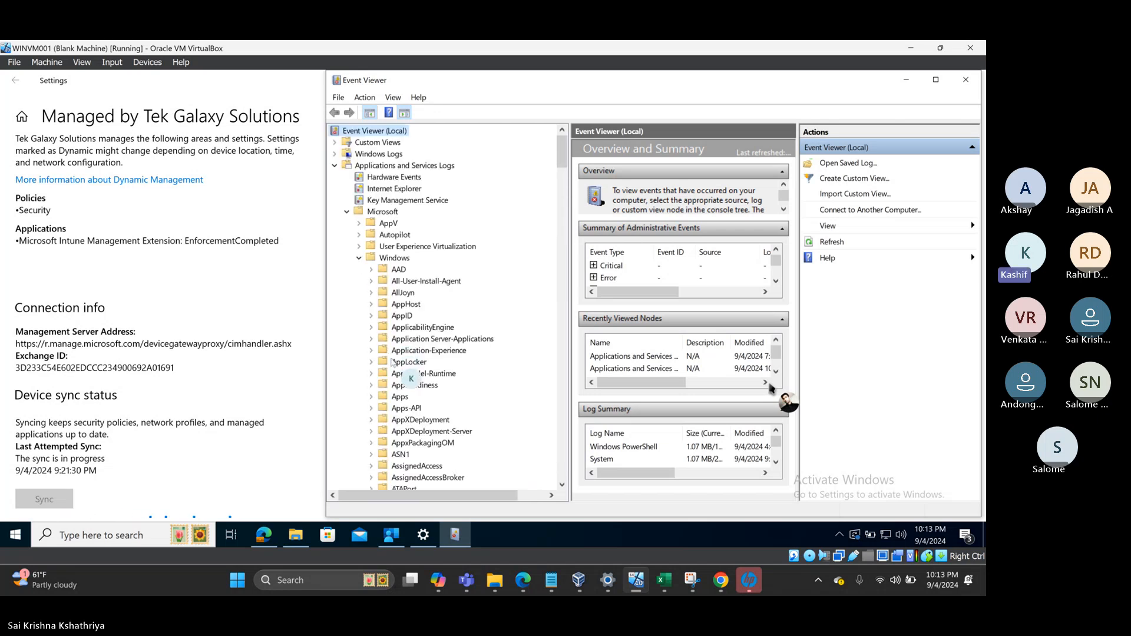
{"action": "scroll", "coordinate": [391, 364], "scroll_direction": "down", "scroll_amount": 5}
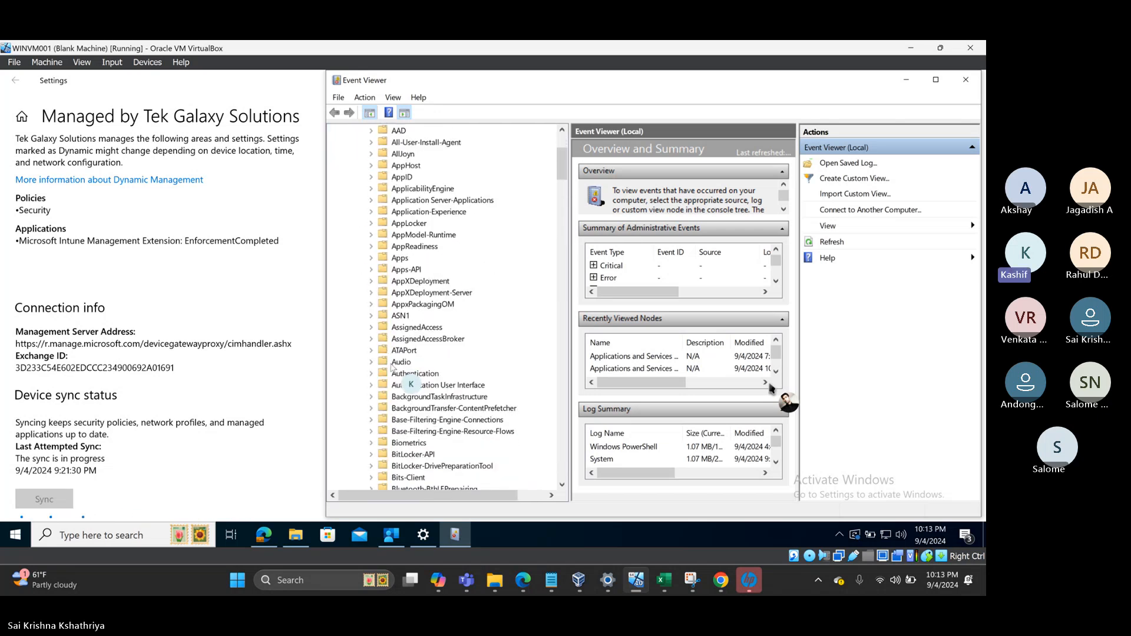
{"action": "scroll", "coordinate": [392, 366], "scroll_direction": "down", "scroll_amount": 7}
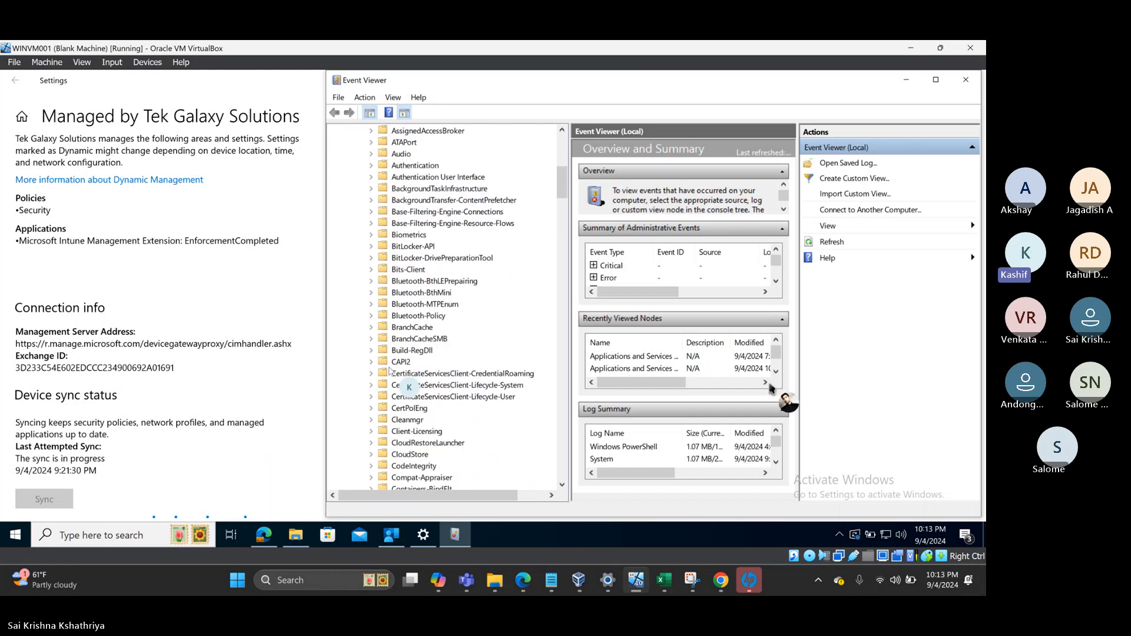
{"action": "scroll", "coordinate": [389, 370], "scroll_direction": "down", "scroll_amount": 8}
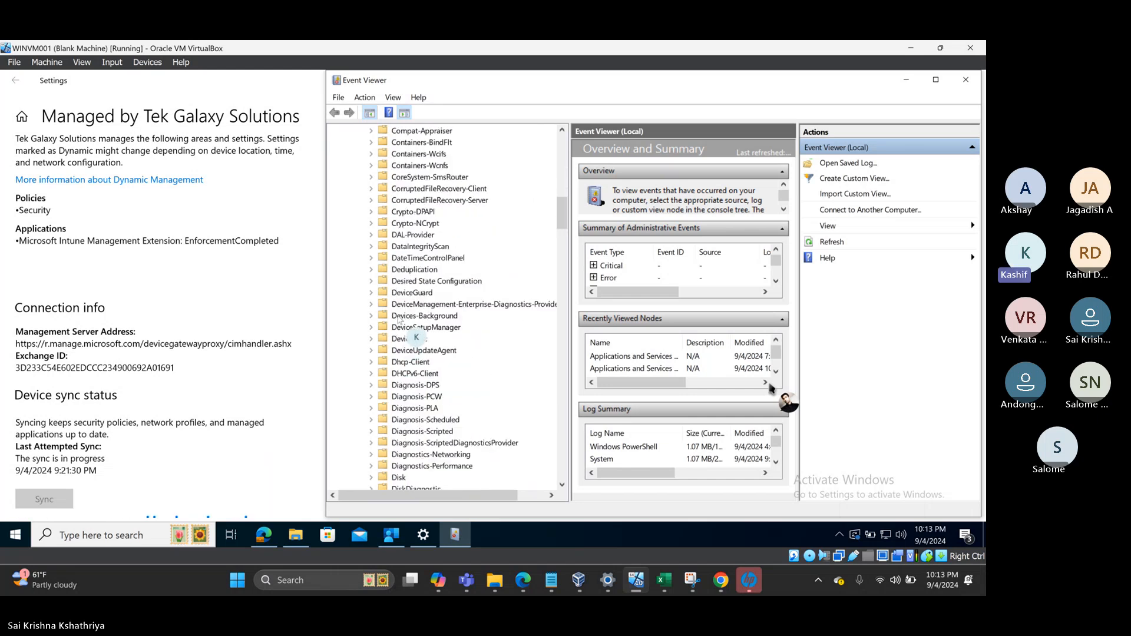
{"action": "left_click", "coordinate": [419, 307]}
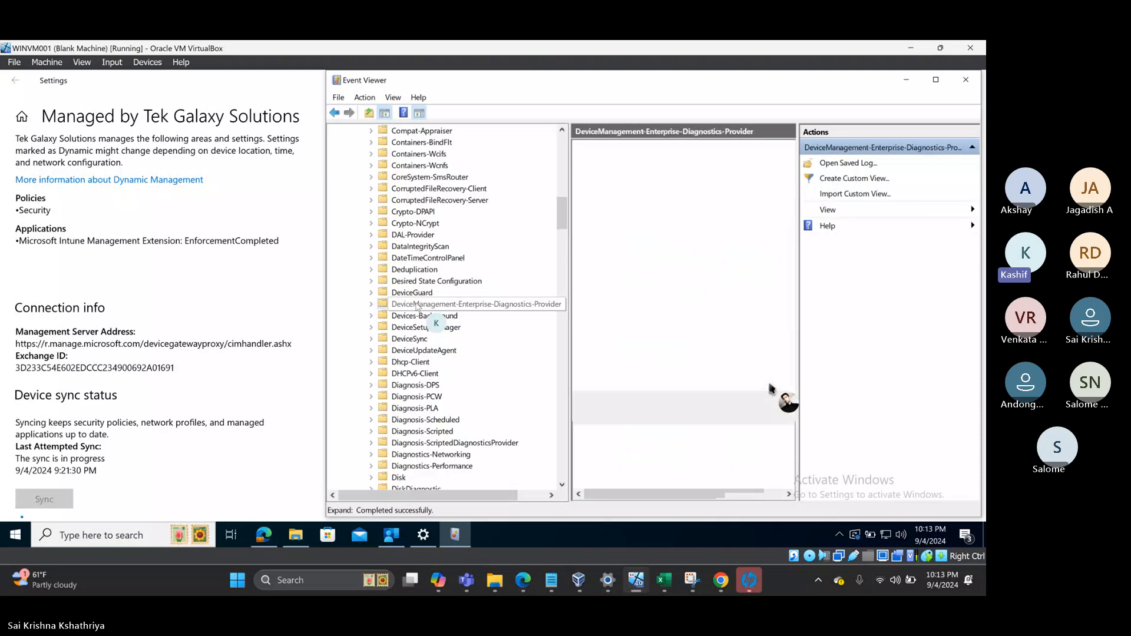
{"action": "left_click", "coordinate": [372, 305]}
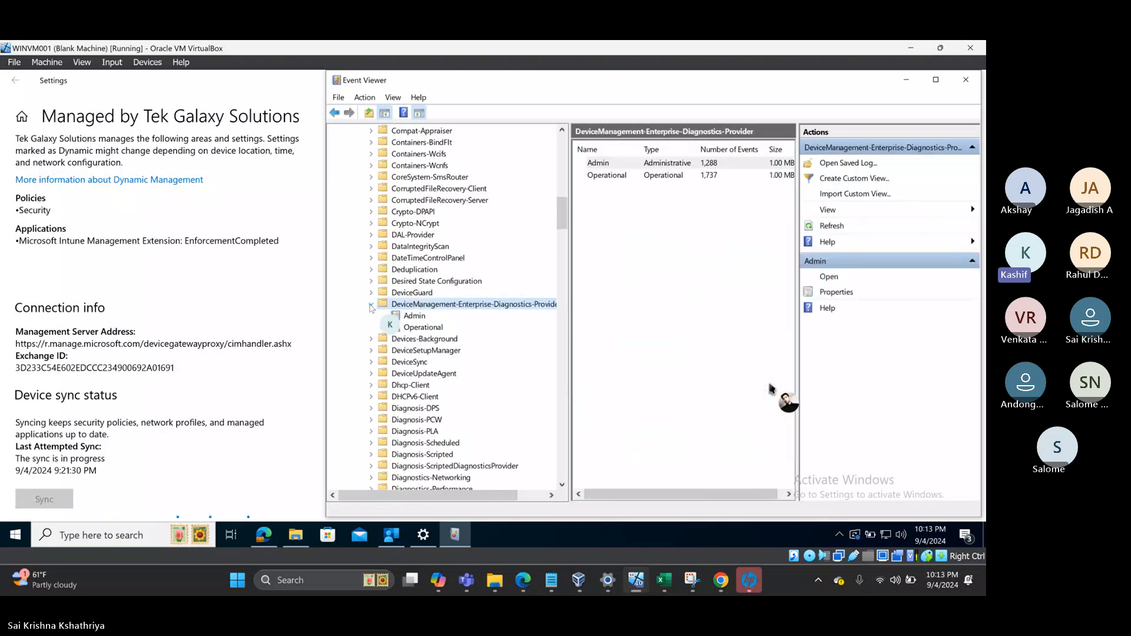
{"action": "left_click", "coordinate": [408, 316]}
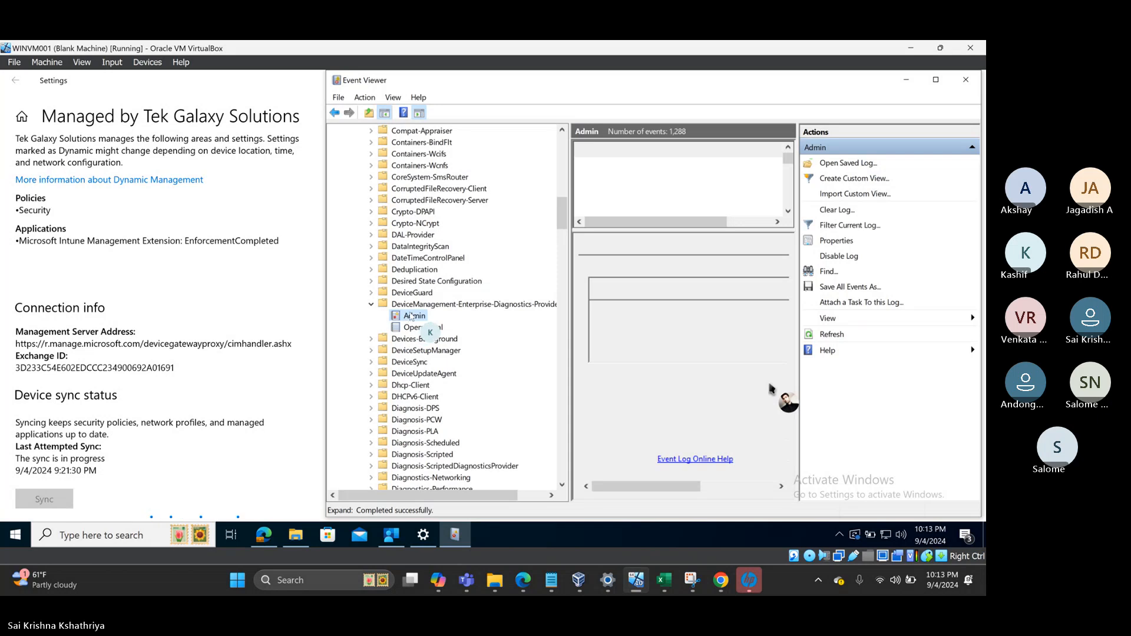
{"action": "left_click", "coordinate": [937, 80]}
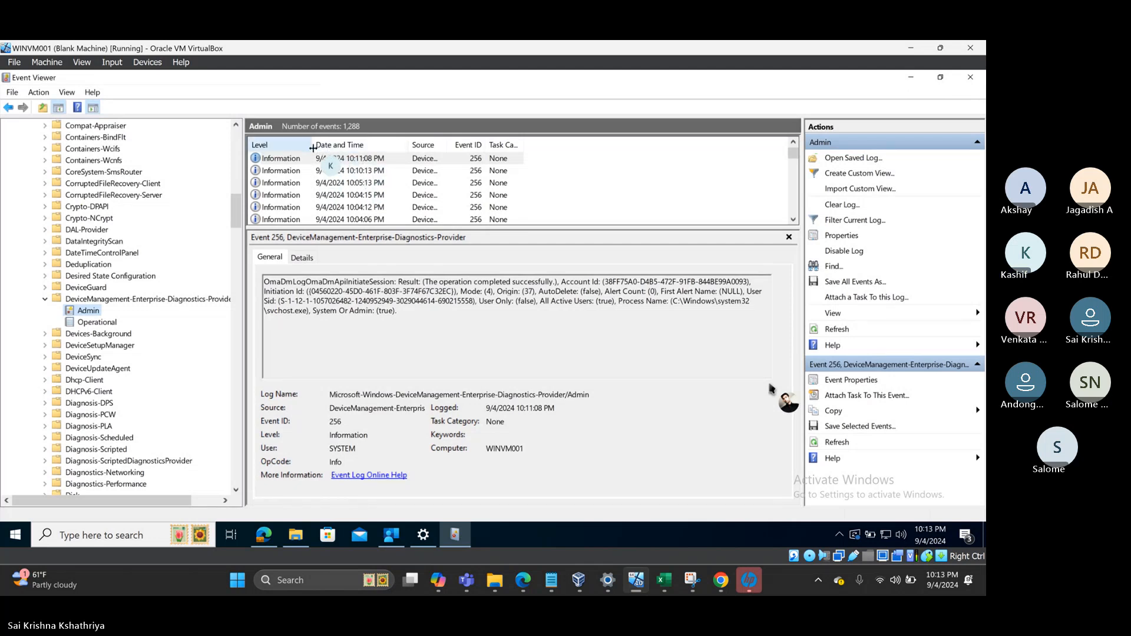
{"action": "left_click_drag", "start_coordinate": [316, 149], "coordinate": [373, 154]}
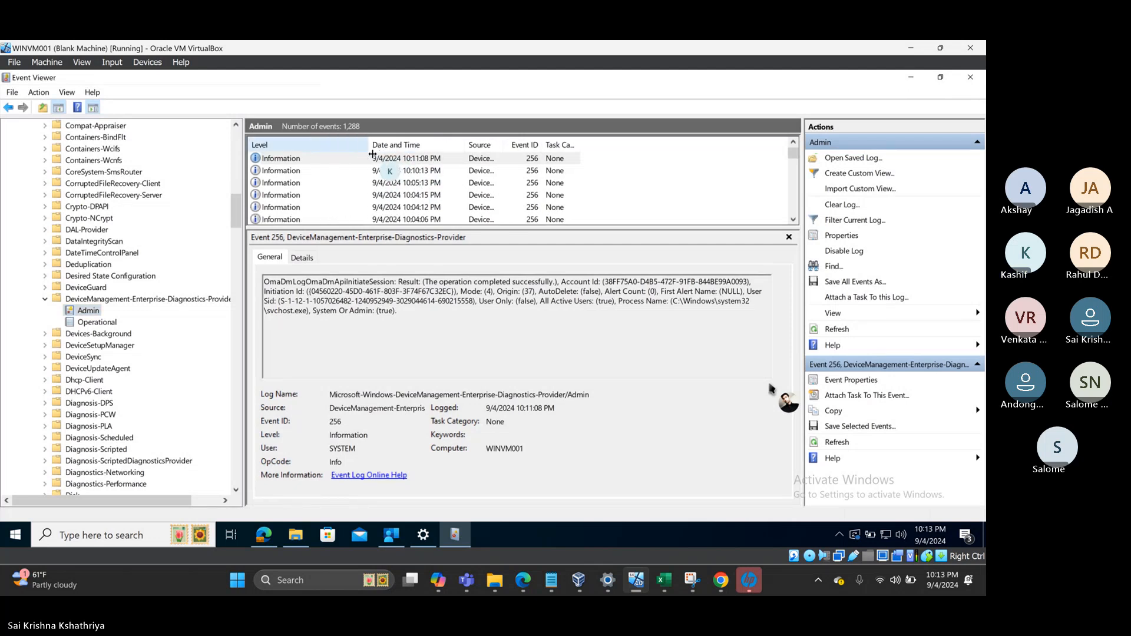
{"action": "left_click", "coordinate": [372, 155]}
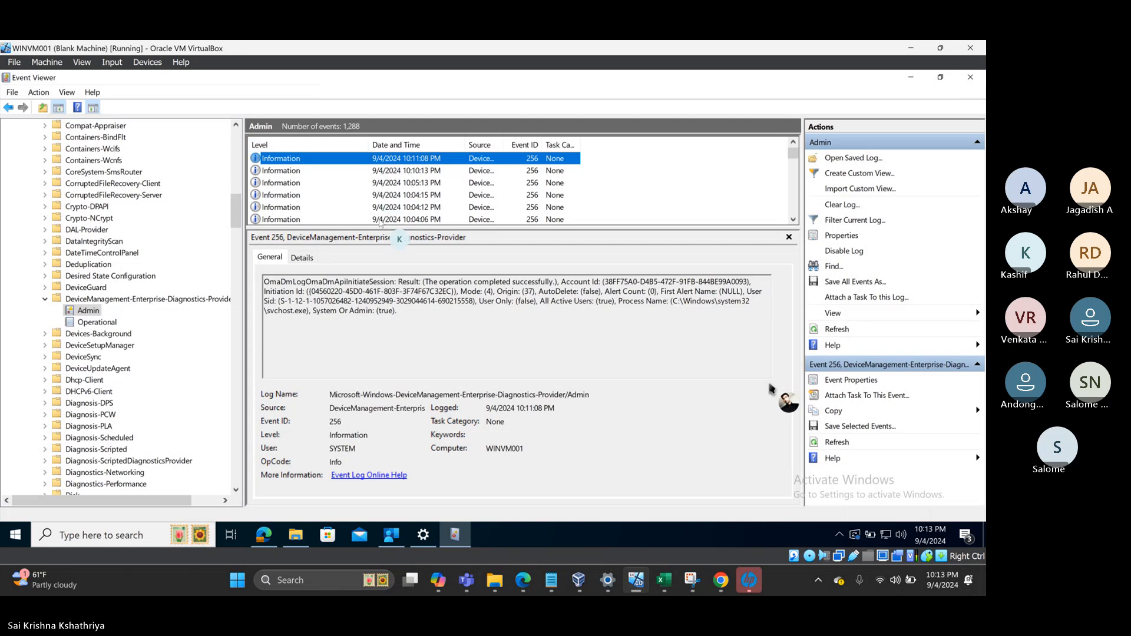
{"action": "left_click_drag", "start_coordinate": [383, 230], "coordinate": [386, 290]}
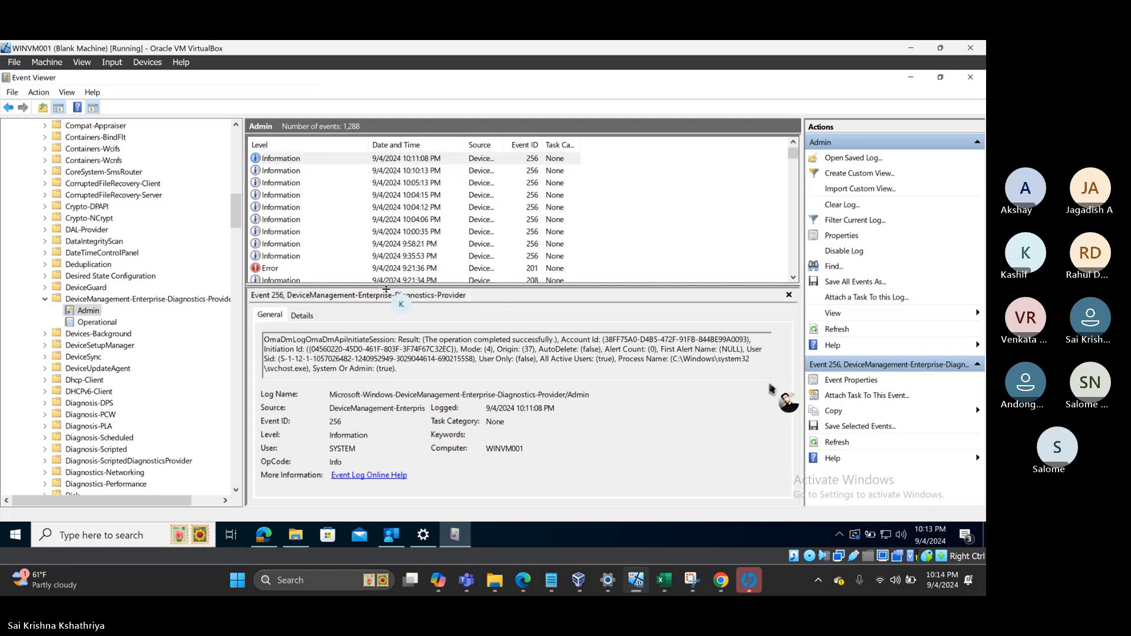
{"action": "left_click", "coordinate": [282, 172]}
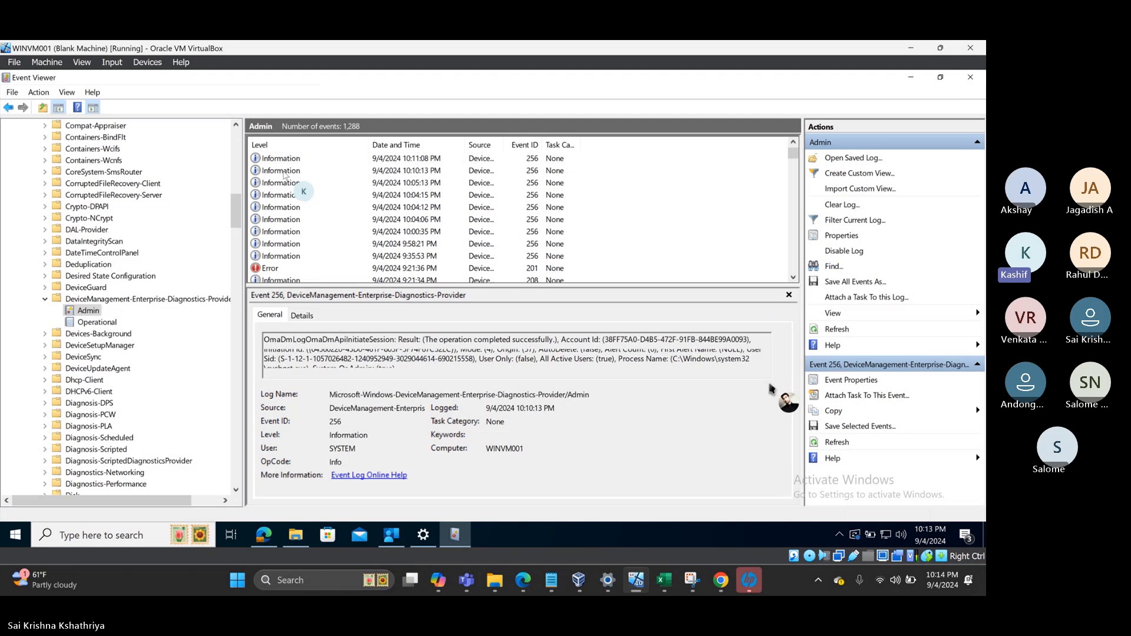
{"action": "key", "text": "Down"}
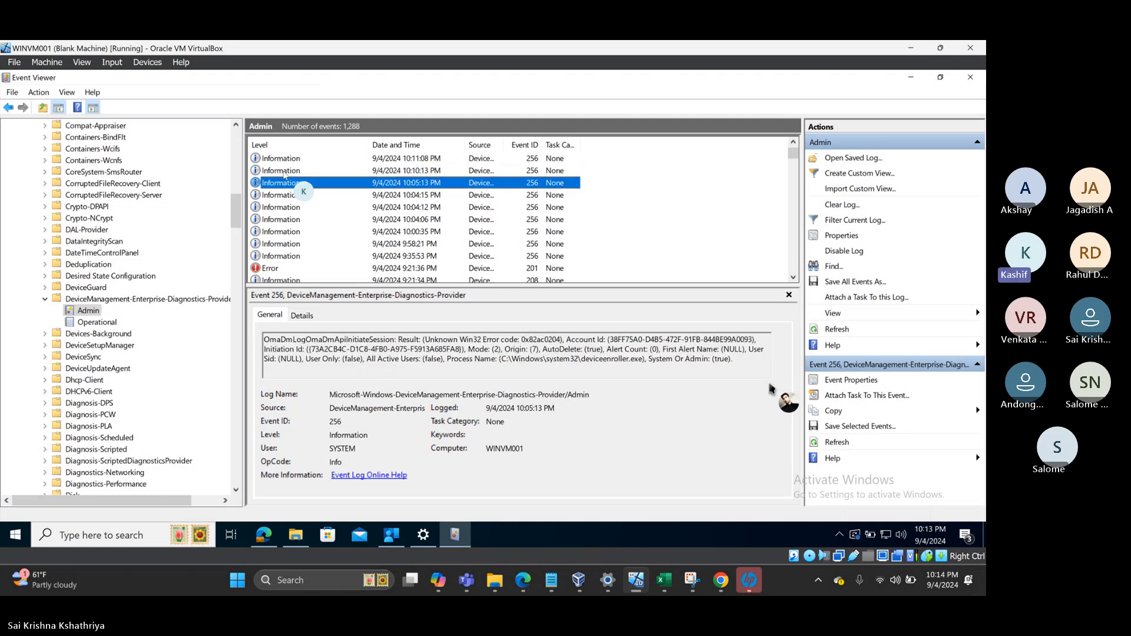
{"action": "key", "text": "Down"}
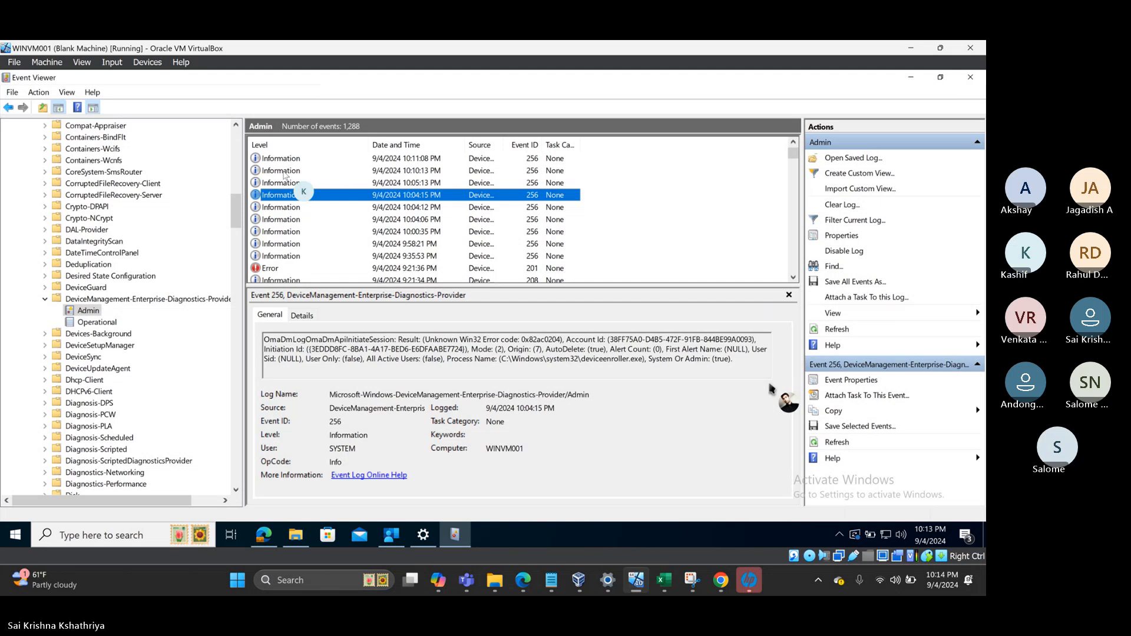
{"action": "key", "text": "Down"}
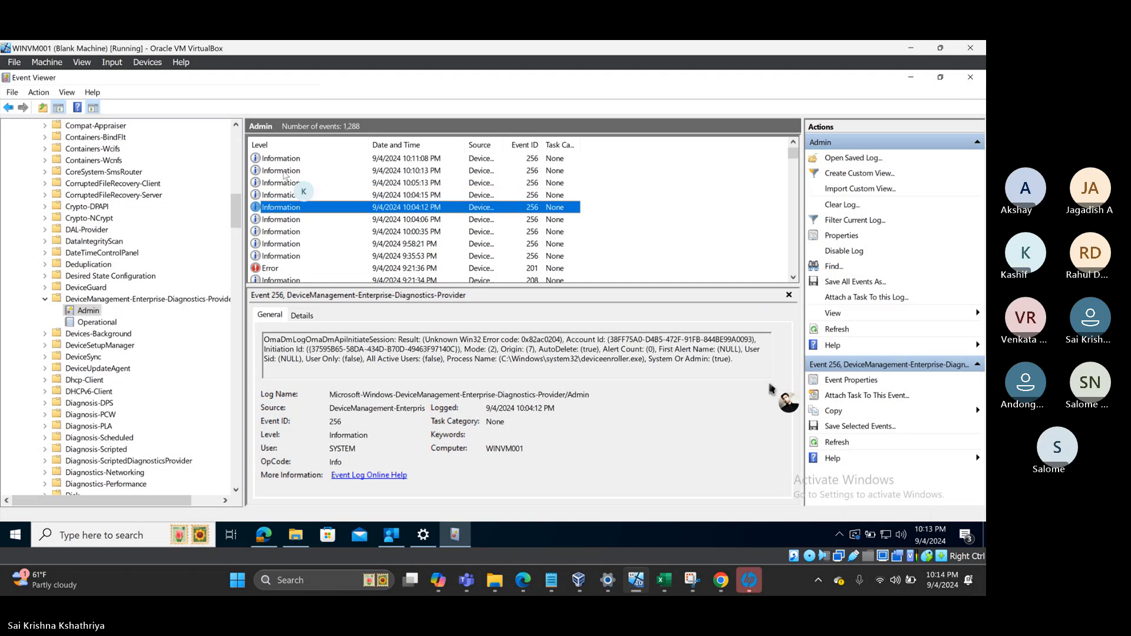
{"action": "key", "text": "Up"}
{"action": "key", "text": "Up"}
{"action": "key", "text": "Up"}
{"action": "key", "text": "Up"}
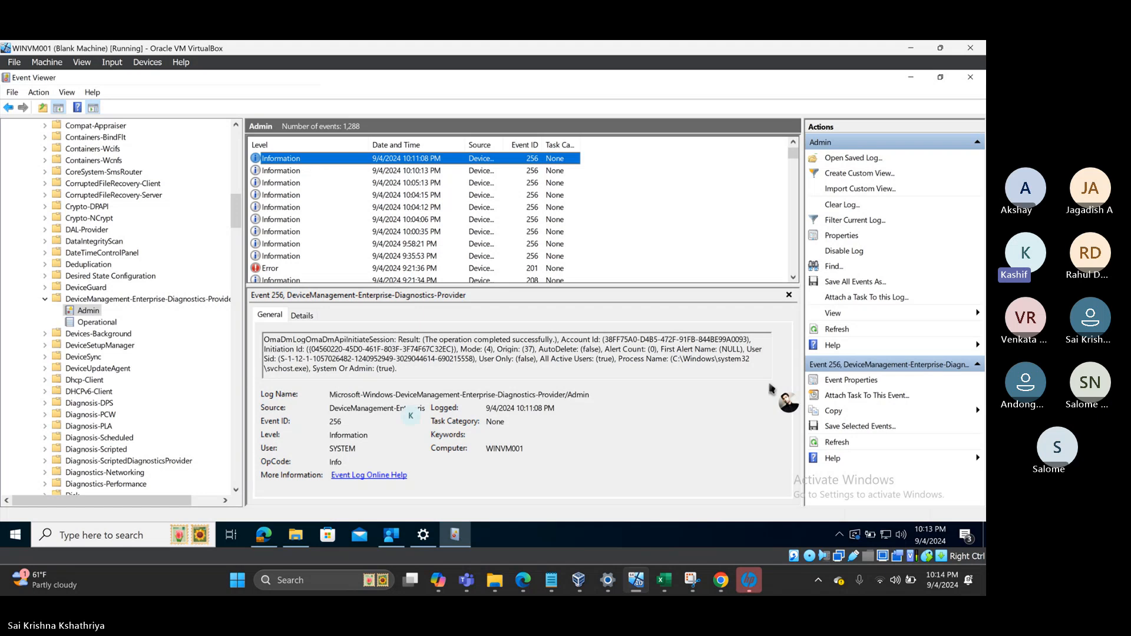
- Reopen mRemoteNG's details from Company Portal Apps, still showing download pending
{"action": "left_click", "coordinate": [389, 537]}
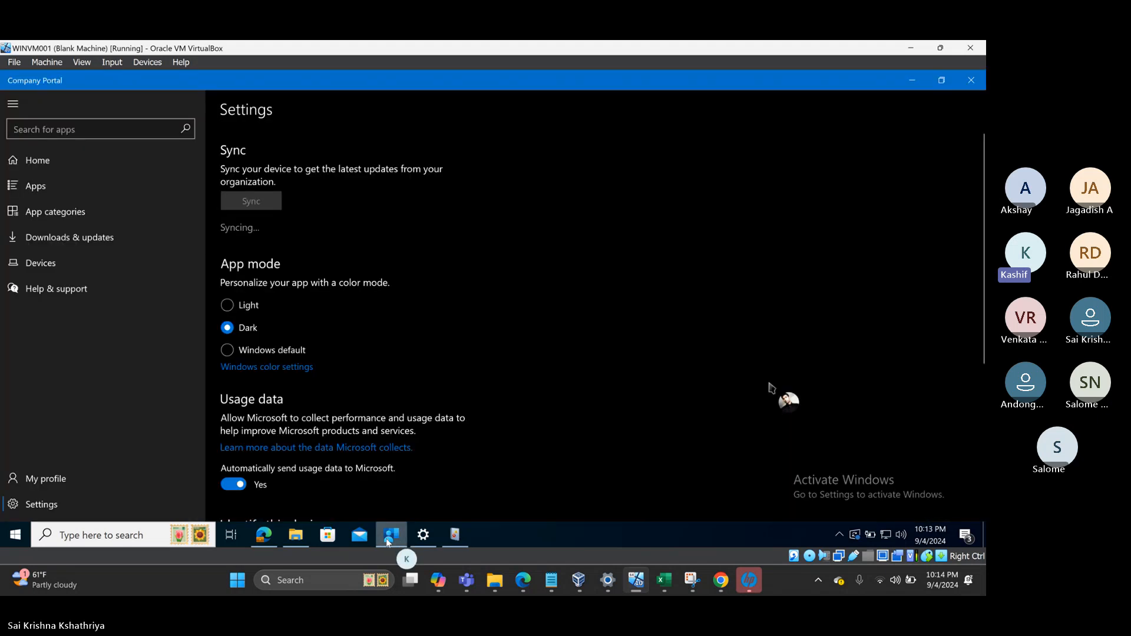
{"action": "left_click", "coordinate": [44, 188]}
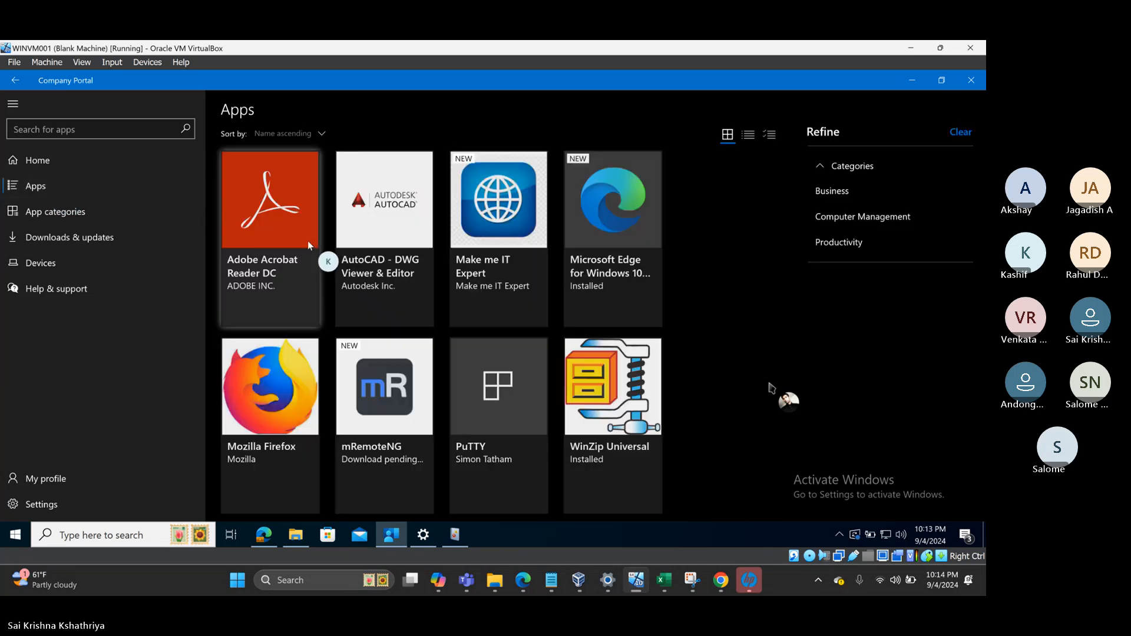
{"action": "left_click", "coordinate": [389, 398]}
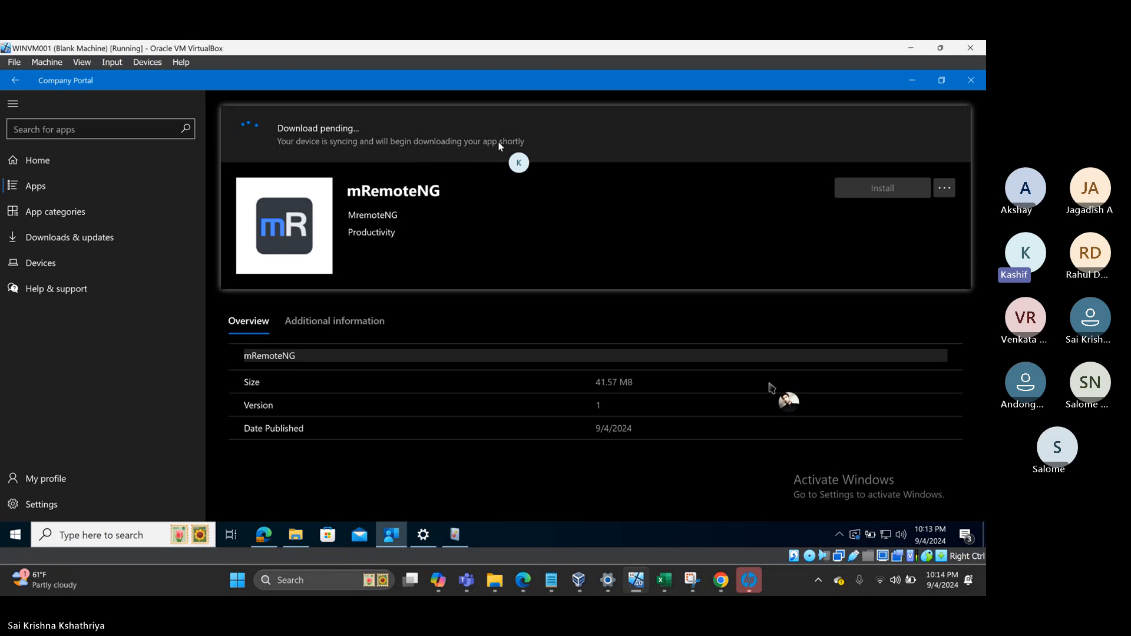
{"action": "left_click", "coordinate": [457, 536]}
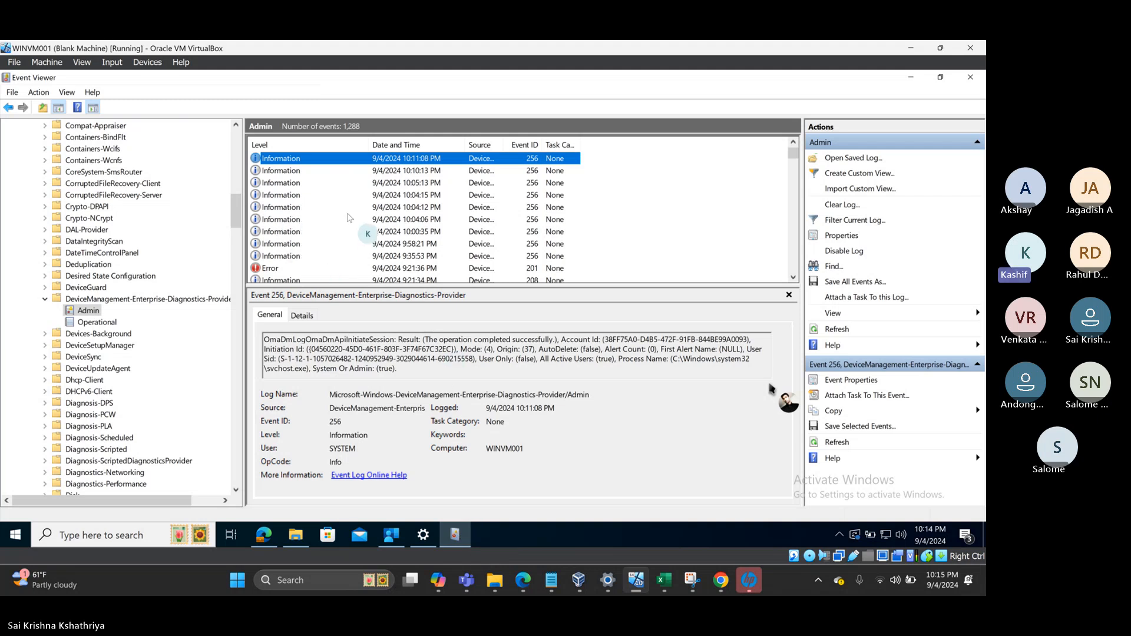
{"action": "left_click", "coordinate": [391, 536]}
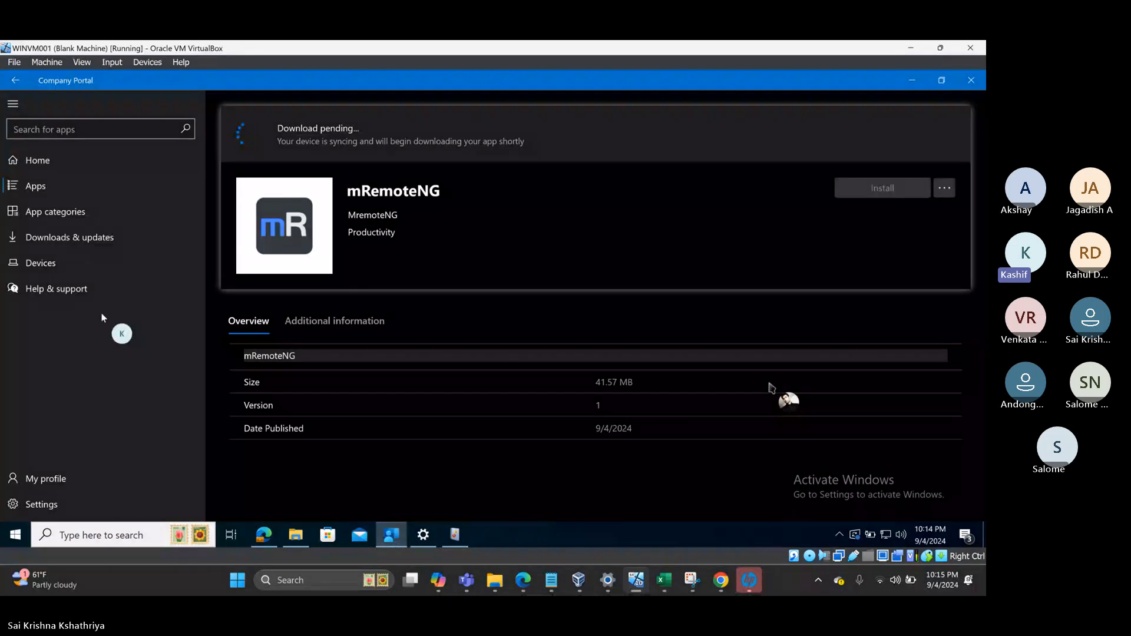
- Check Company Portal Settings reading Syncing…, then close the portal window from the taskbar
{"action": "left_click", "coordinate": [41, 505]}
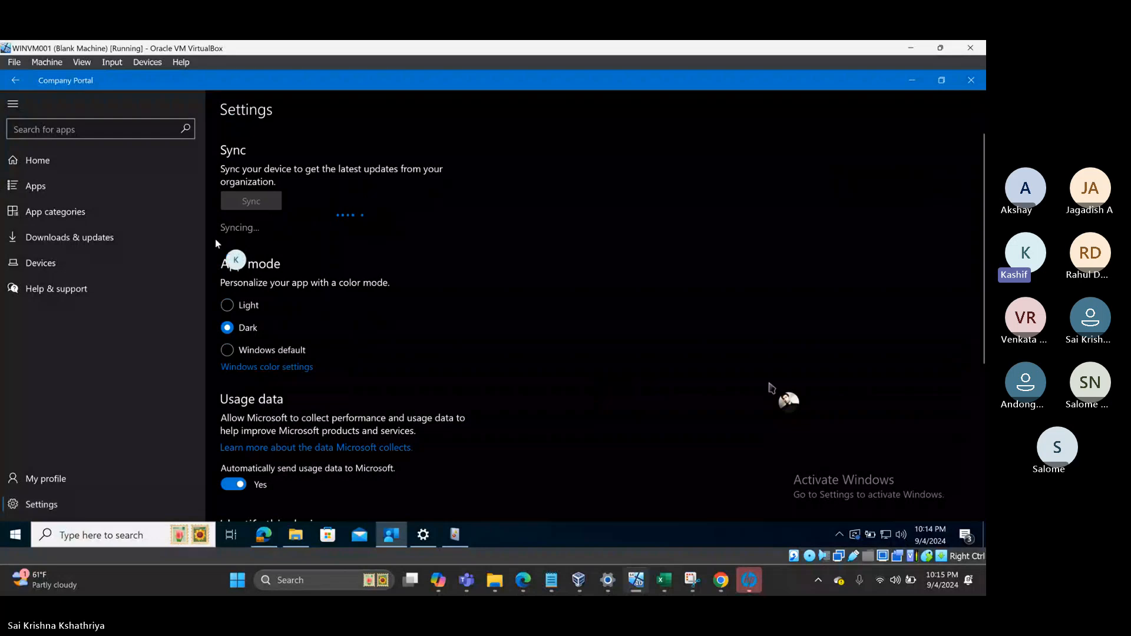
{"action": "right_click", "coordinate": [399, 546]}
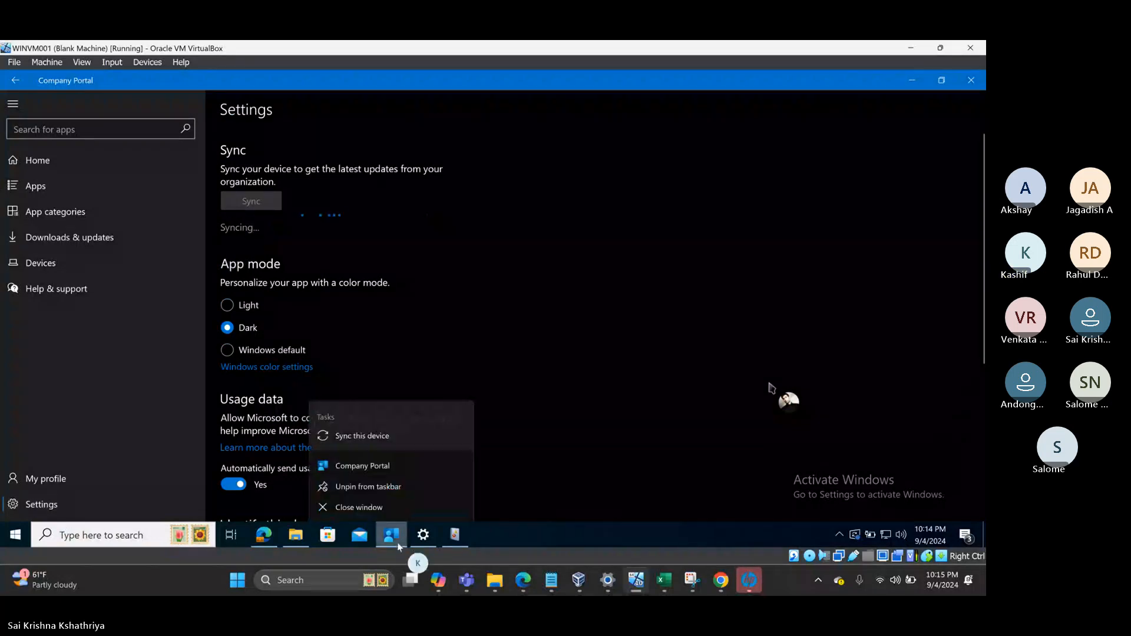
{"action": "left_click", "coordinate": [384, 507]}
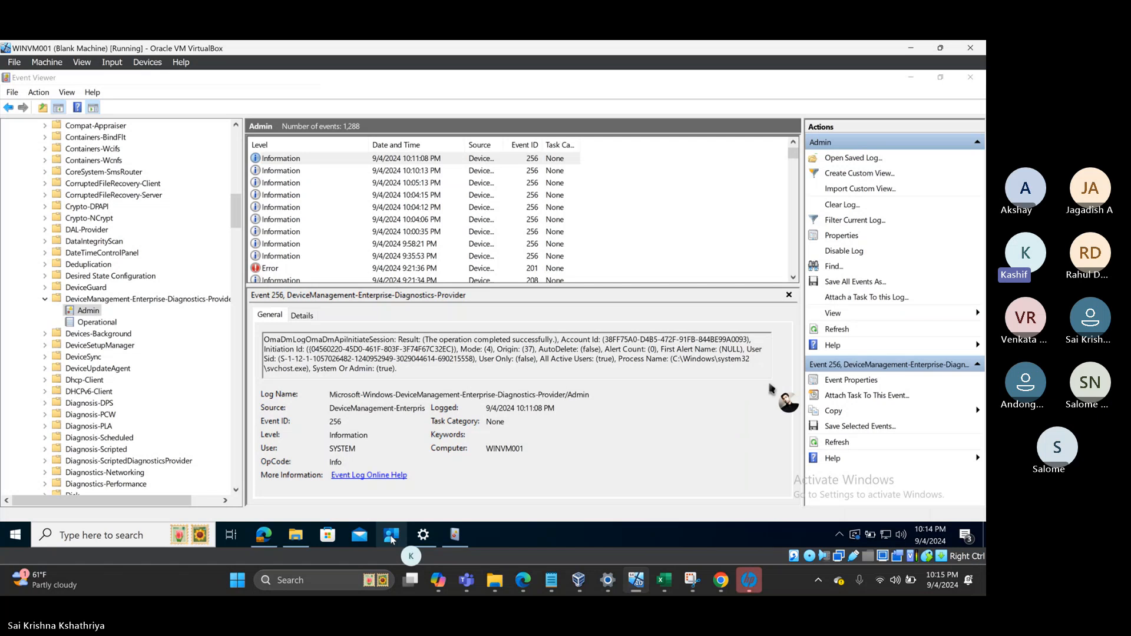
- Reopen Company Portal and go through its Settings to the Apps catalog
{"action": "left_click", "coordinate": [393, 539]}
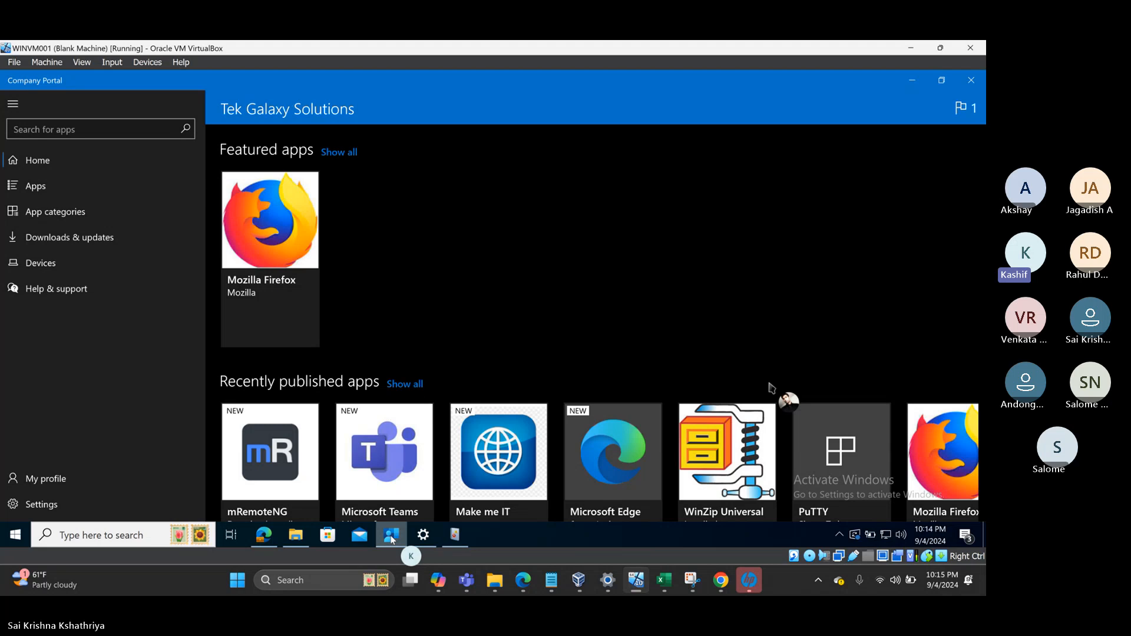
{"action": "left_click", "coordinate": [65, 504]}
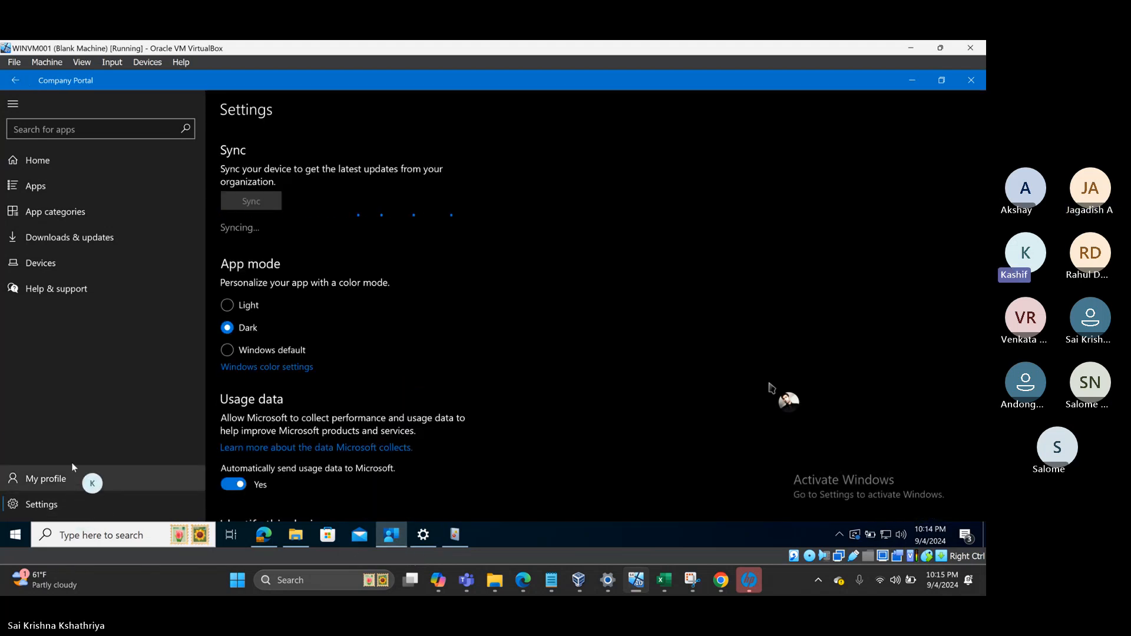
{"action": "left_click", "coordinate": [54, 186]}
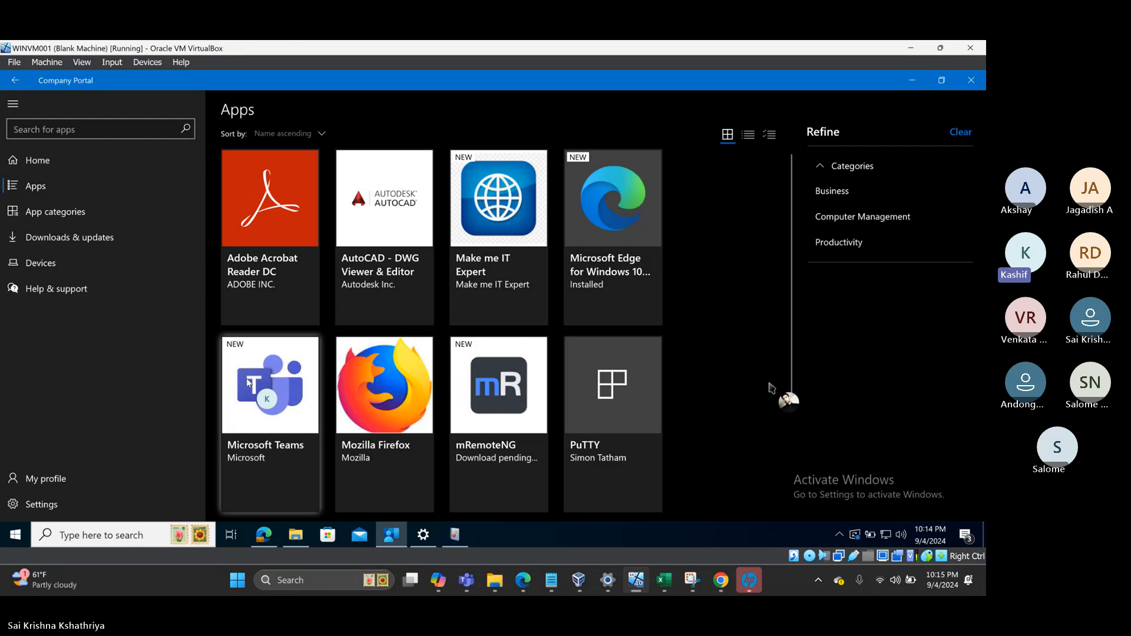
- Dismiss the Start menu and bring the empty systemprofile Local\mdm folder forward
{"action": "left_click", "coordinate": [11, 536]}
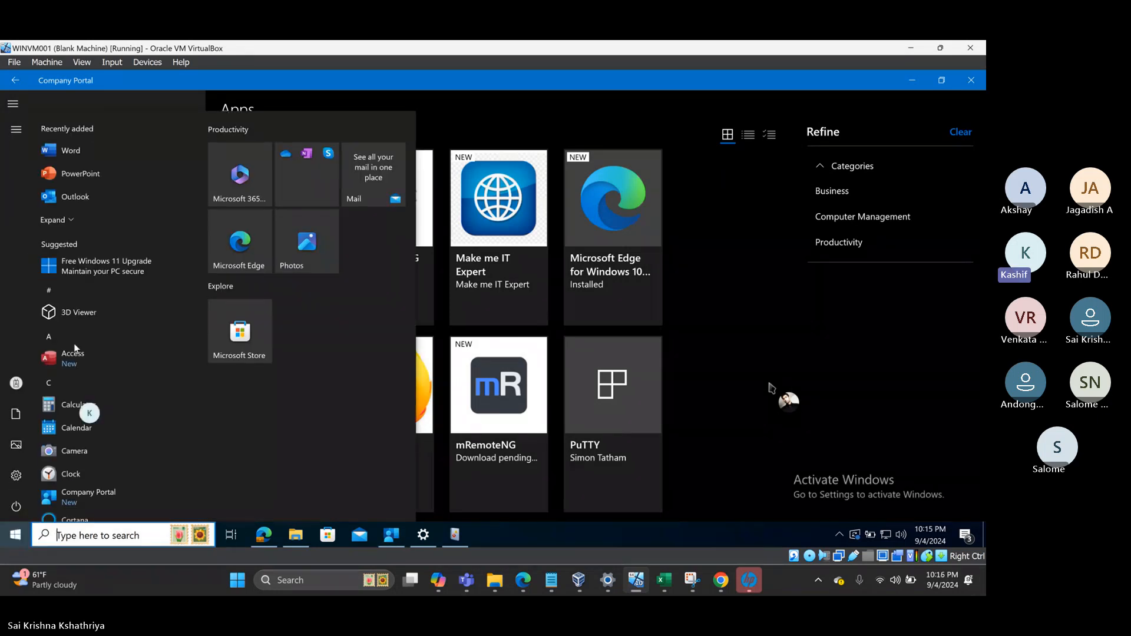
{"action": "left_click", "coordinate": [689, 426]}
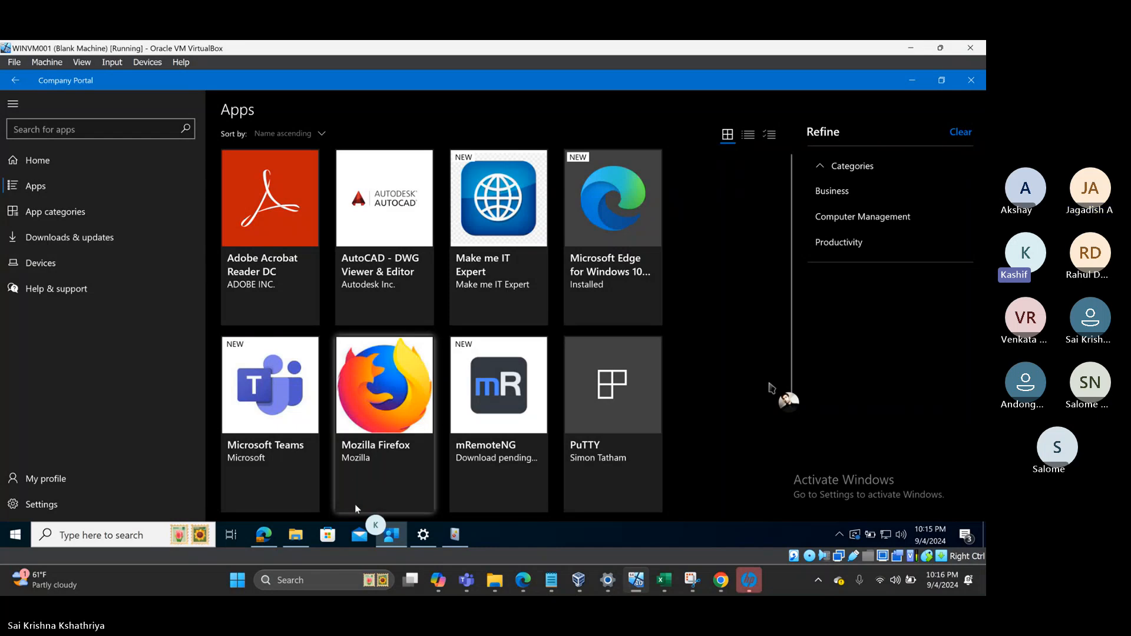
{"action": "left_click", "coordinate": [292, 537]}
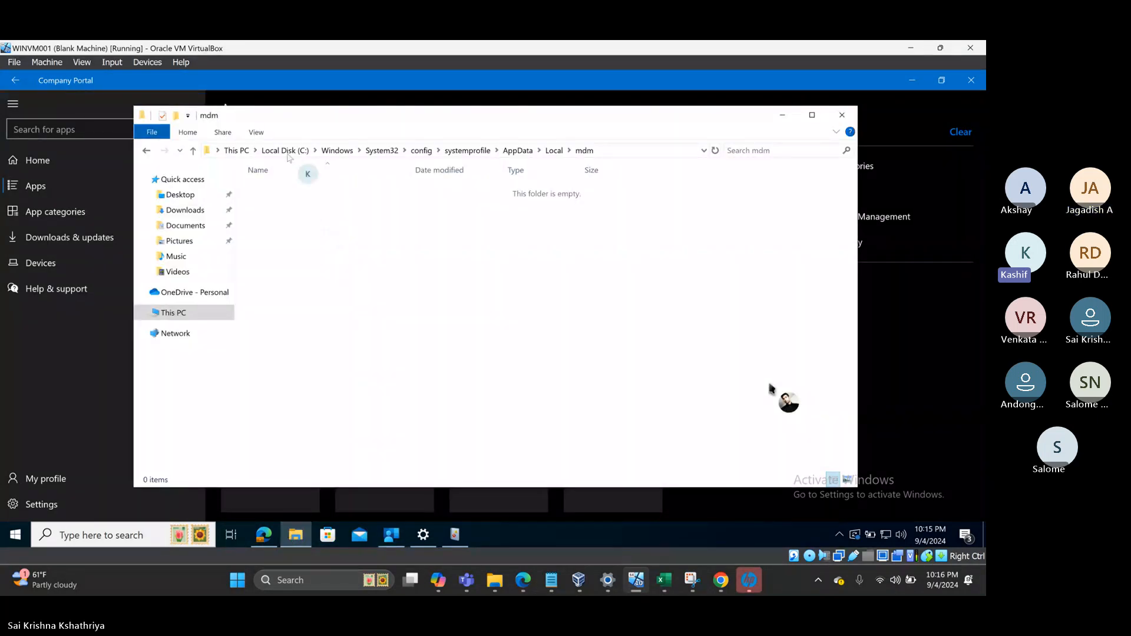
- In Intune Notes.txt, note 'MSI device context application download location' with the pasted mdm folder path
{"action": "left_click", "coordinate": [624, 151]}
{"action": "key", "text": "ctrl+c"}
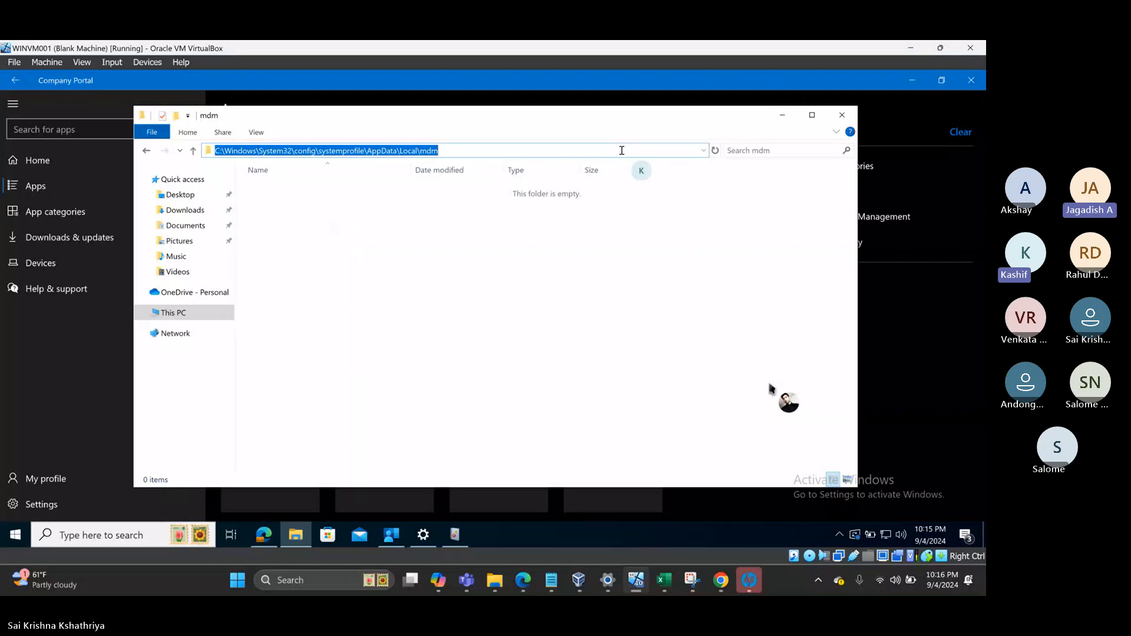
{"action": "left_click", "coordinate": [552, 584]}
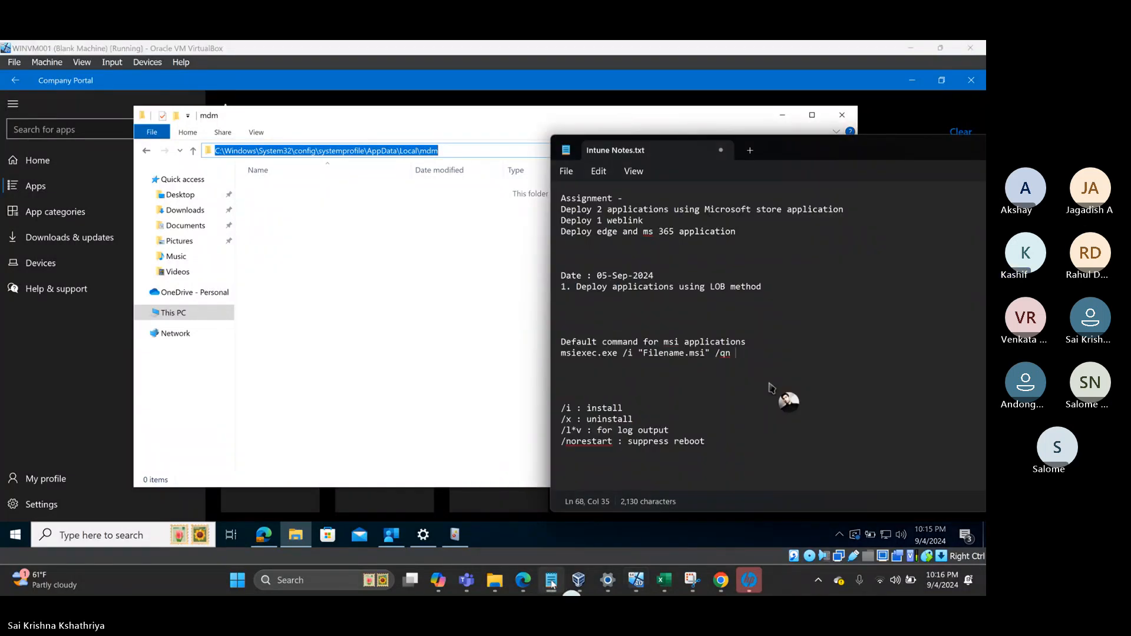
{"action": "left_click", "coordinate": [693, 298]}
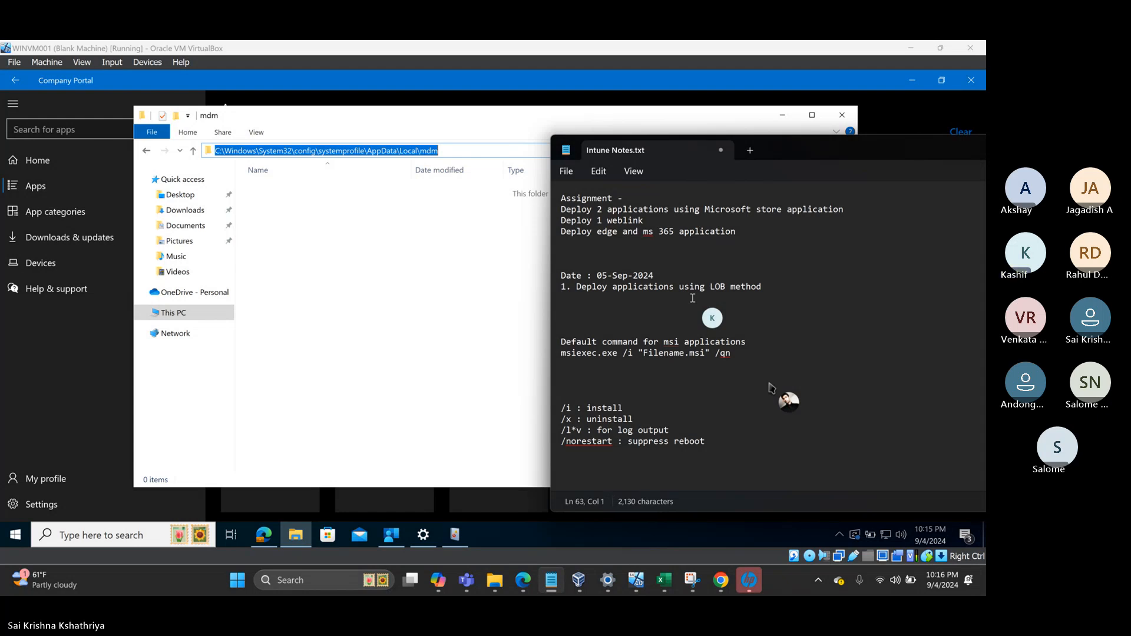
{"action": "type", "text": "MSI device conte"}
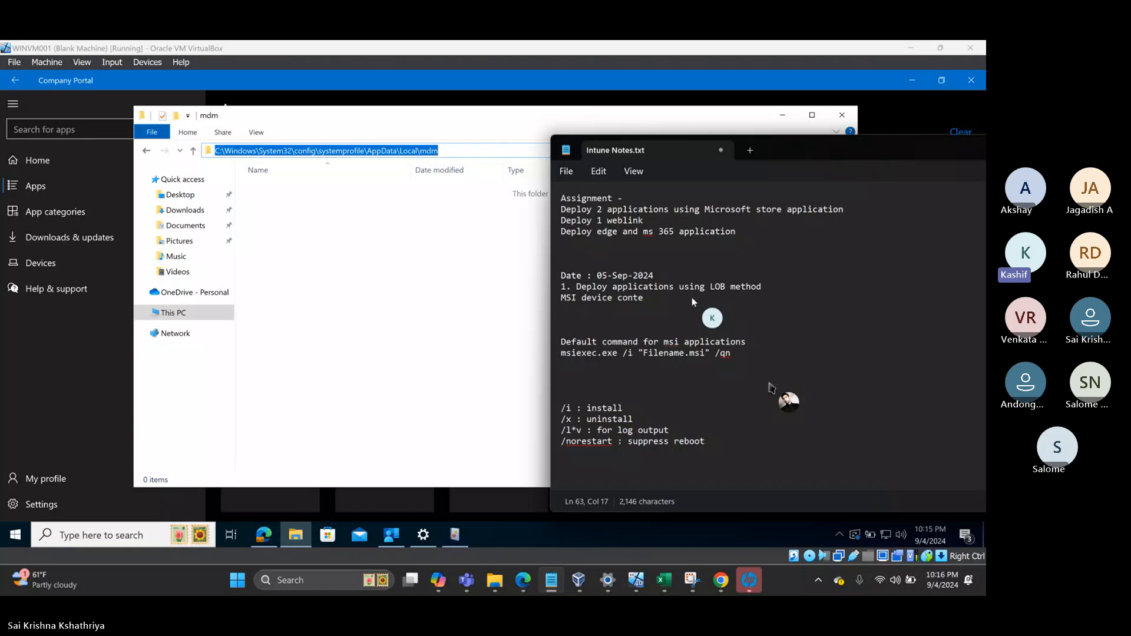
{"action": "type", "text": "xt application download location"}
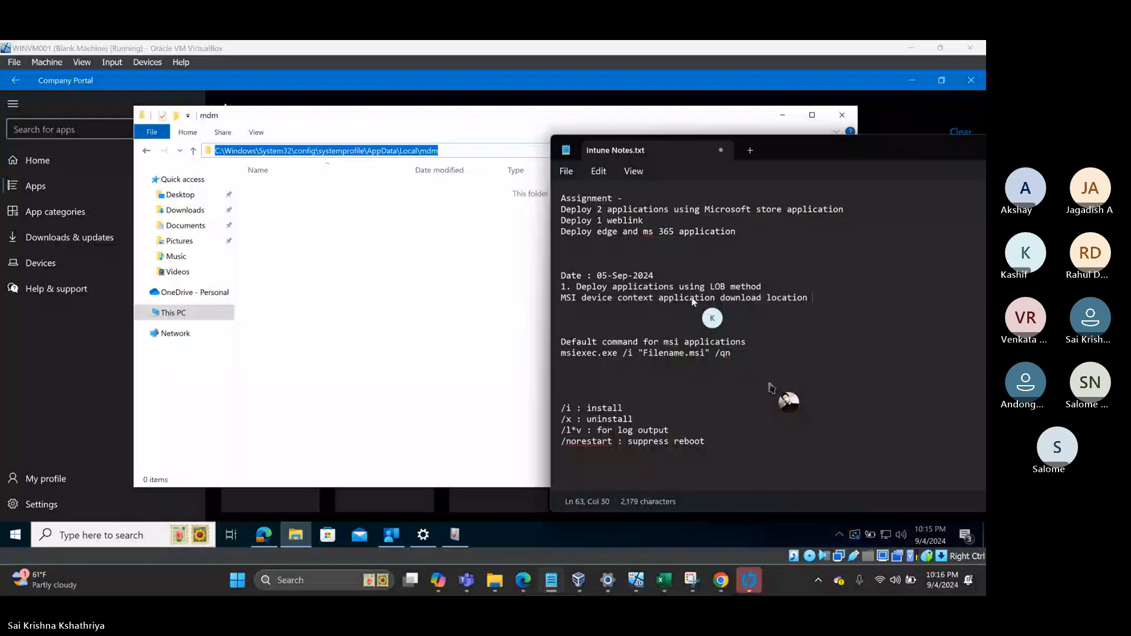
{"action": "key", "text": "Return"}
{"action": "key", "text": "ctrl+v"}
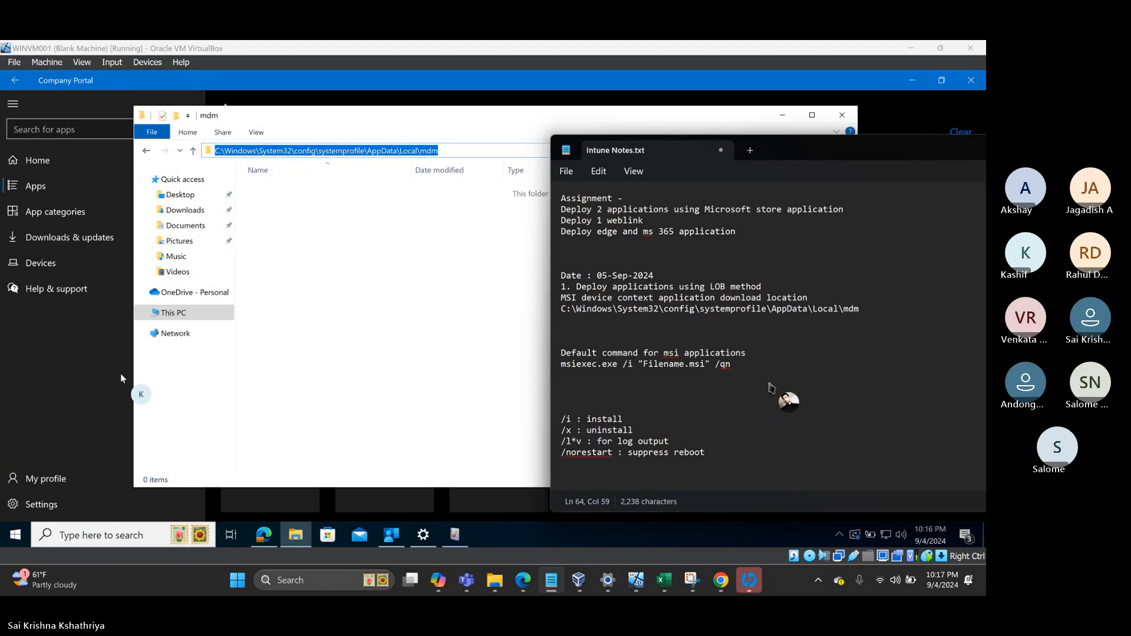
- Open mRemoteNG's page in Company Portal, recheck the mdm folder, and return to the pending download
{"action": "left_click", "coordinate": [95, 419]}
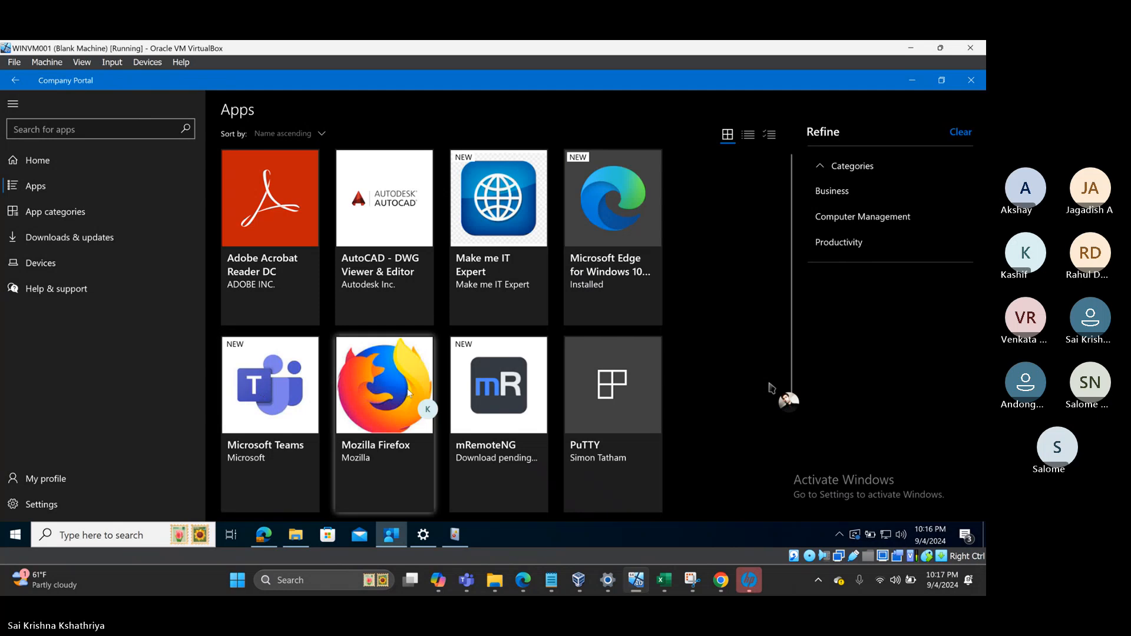
{"action": "left_click", "coordinate": [505, 387]}
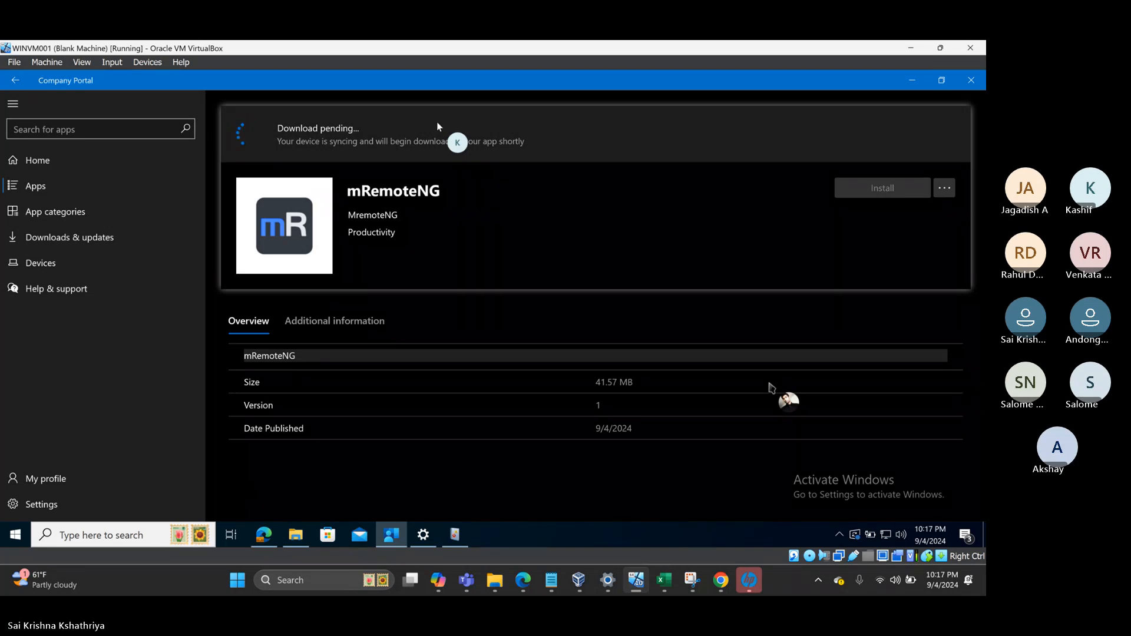
{"action": "left_click", "coordinate": [293, 539]}
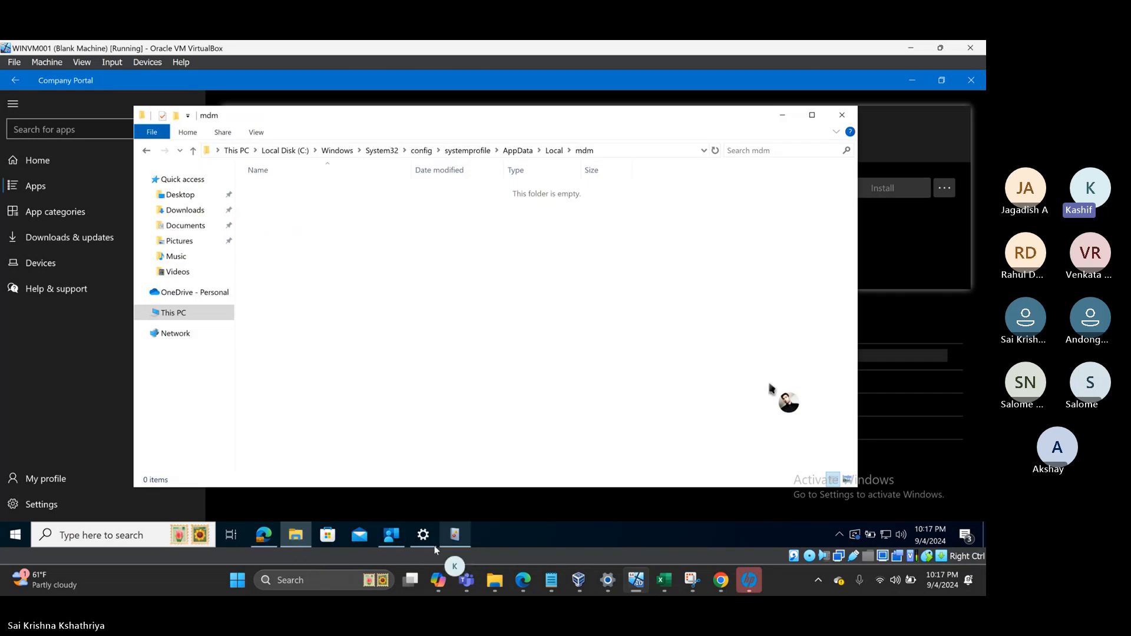
{"action": "left_click", "coordinate": [392, 538]}
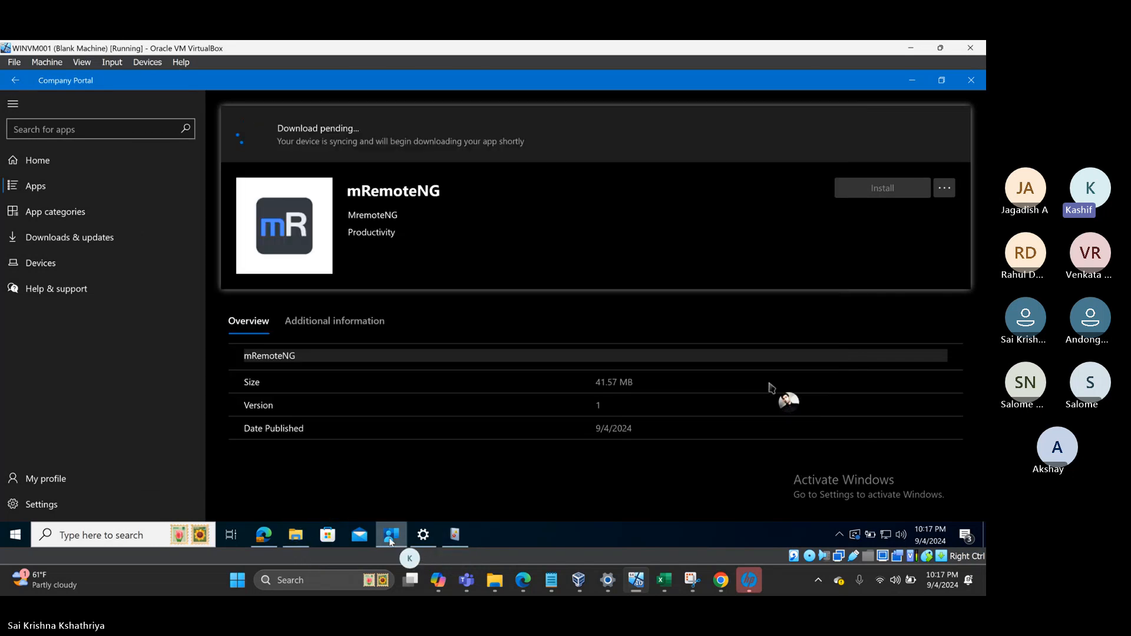
{"action": "mouse_move", "coordinate": [422, 536]}
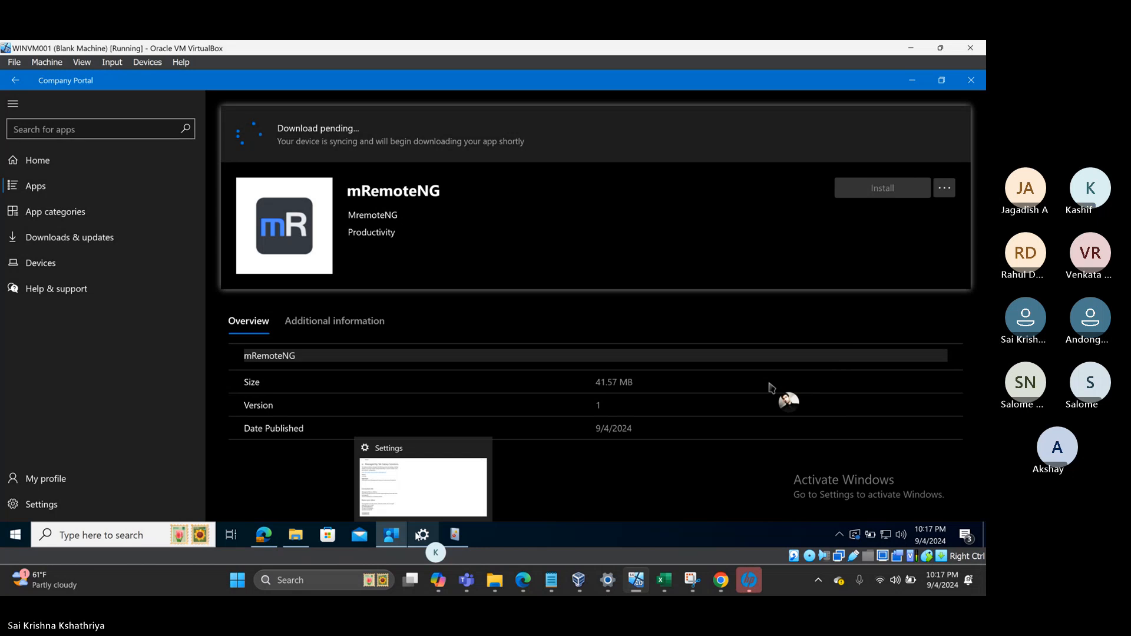
- Refresh the MDM Admin log to 1,289 events and step down to the 10:04:15 PM 0x82ac0204 error
{"action": "left_click", "coordinate": [455, 535]}
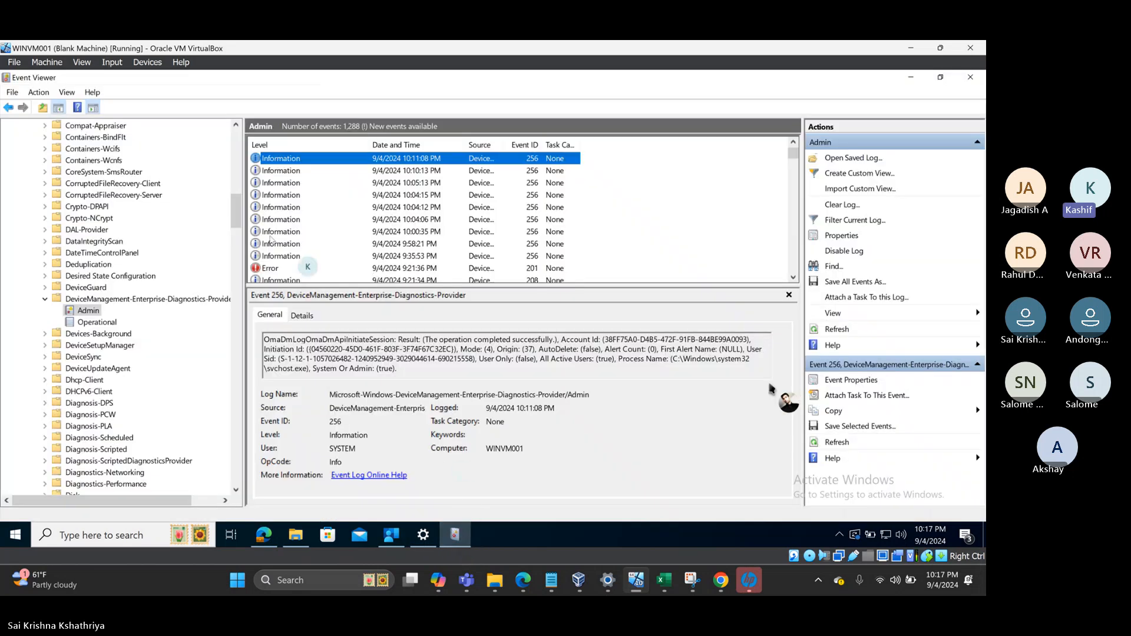
{"action": "right_click", "coordinate": [82, 310]}
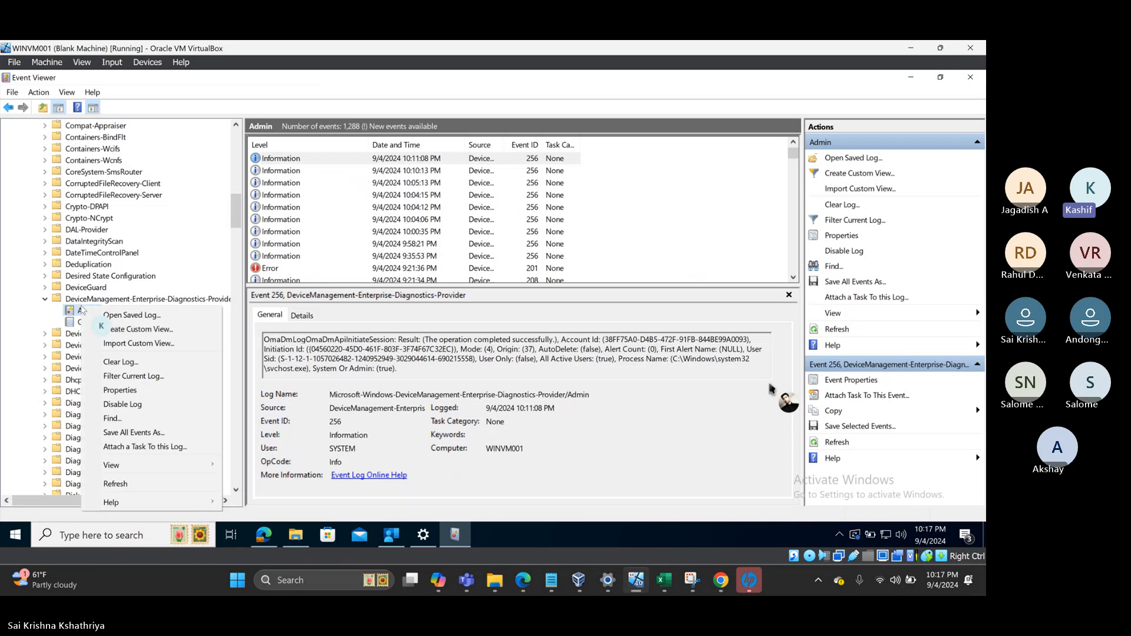
{"action": "left_click", "coordinate": [116, 484]}
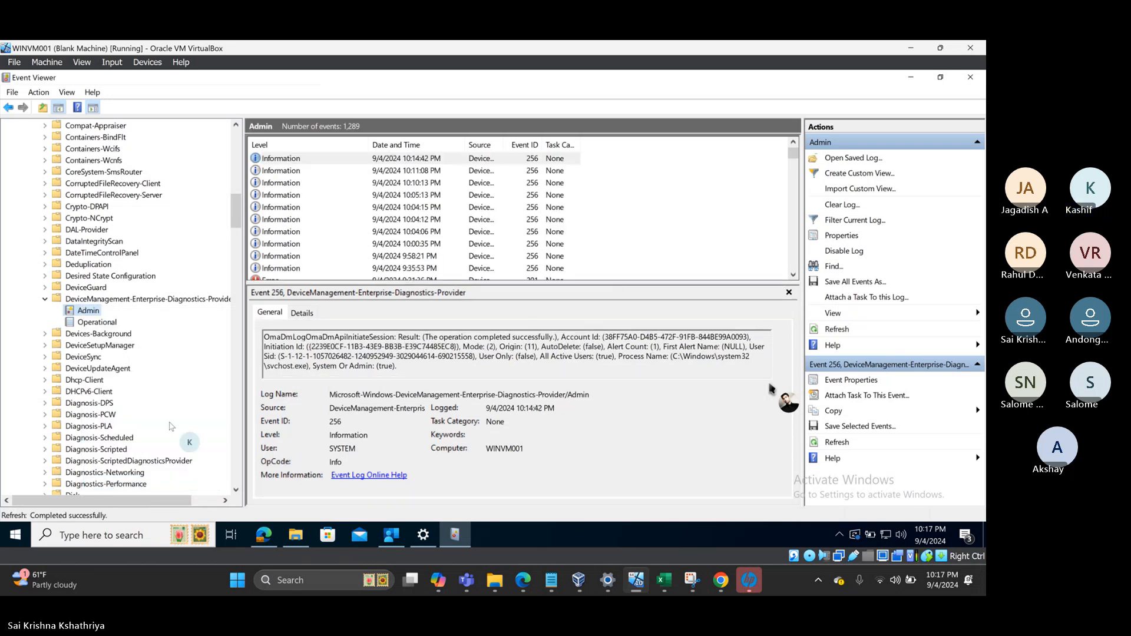
{"action": "left_click", "coordinate": [313, 160]}
{"action": "key", "text": "Down"}
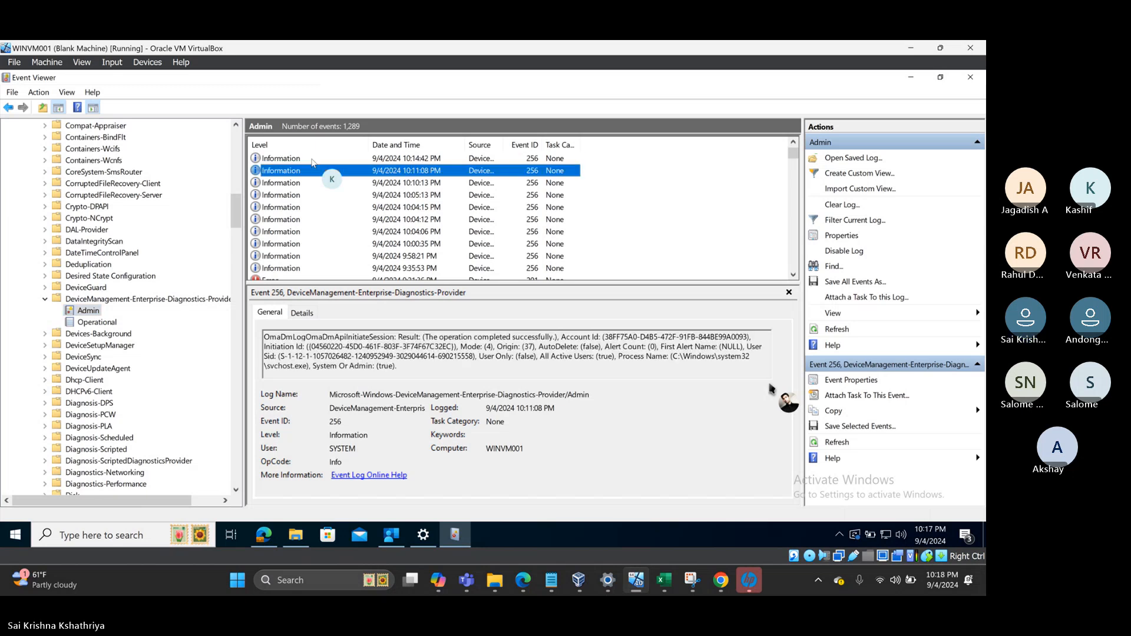
{"action": "key", "text": "Down"}
{"action": "key", "text": "Down"}
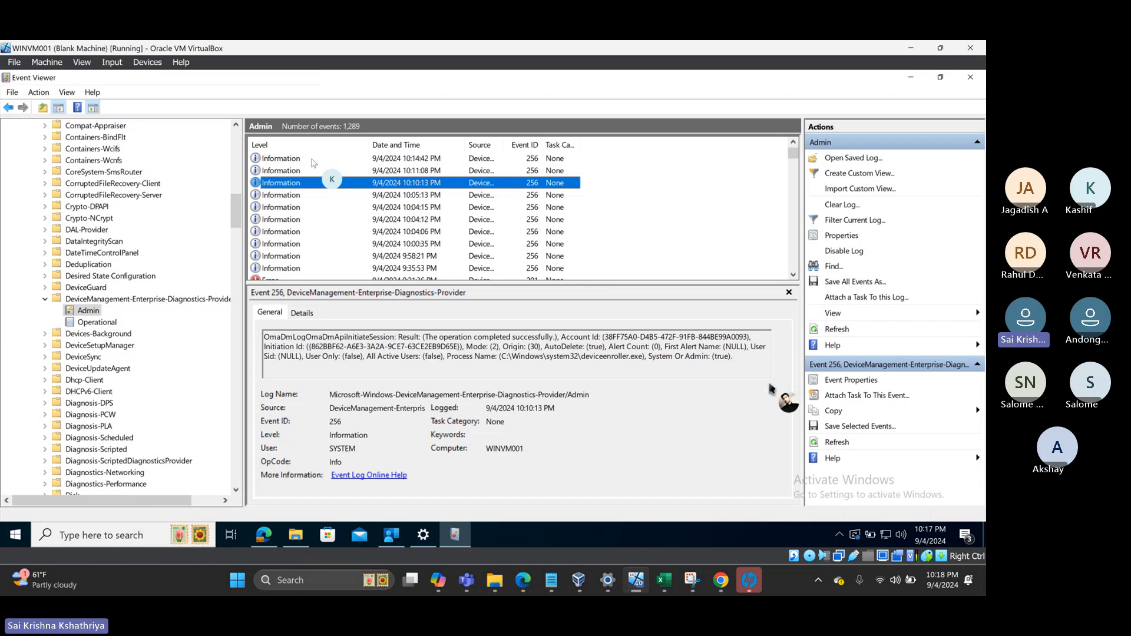
{"action": "key", "text": "Down"}
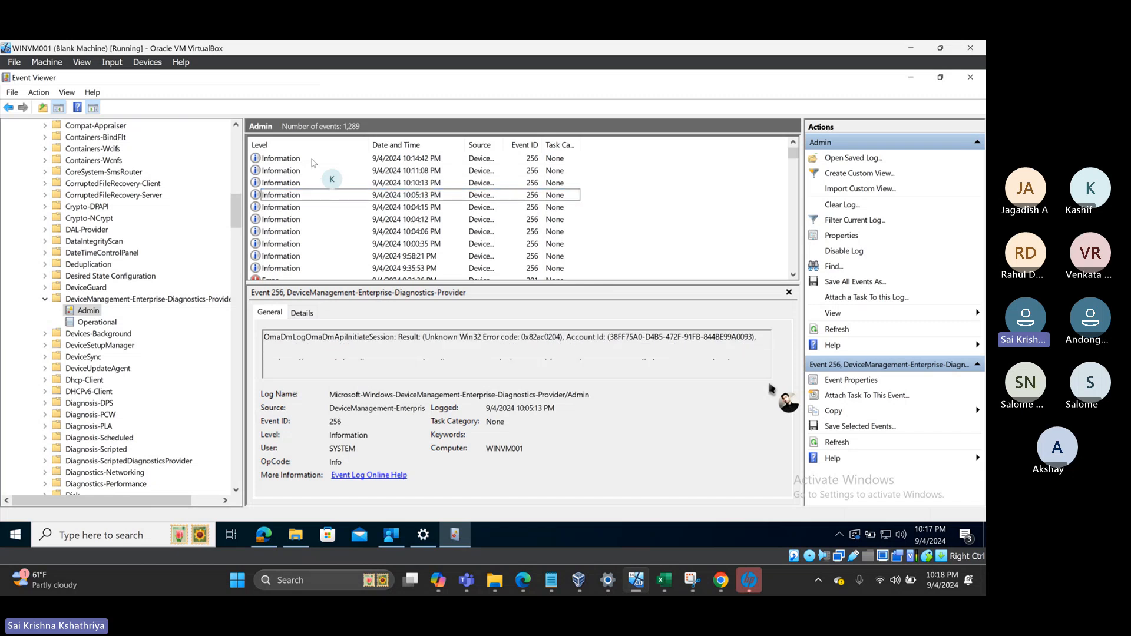
- Launch services.msc from the Run prompt over the Managed by Tek Galaxy Solutions settings page
{"action": "left_click", "coordinate": [424, 536]}
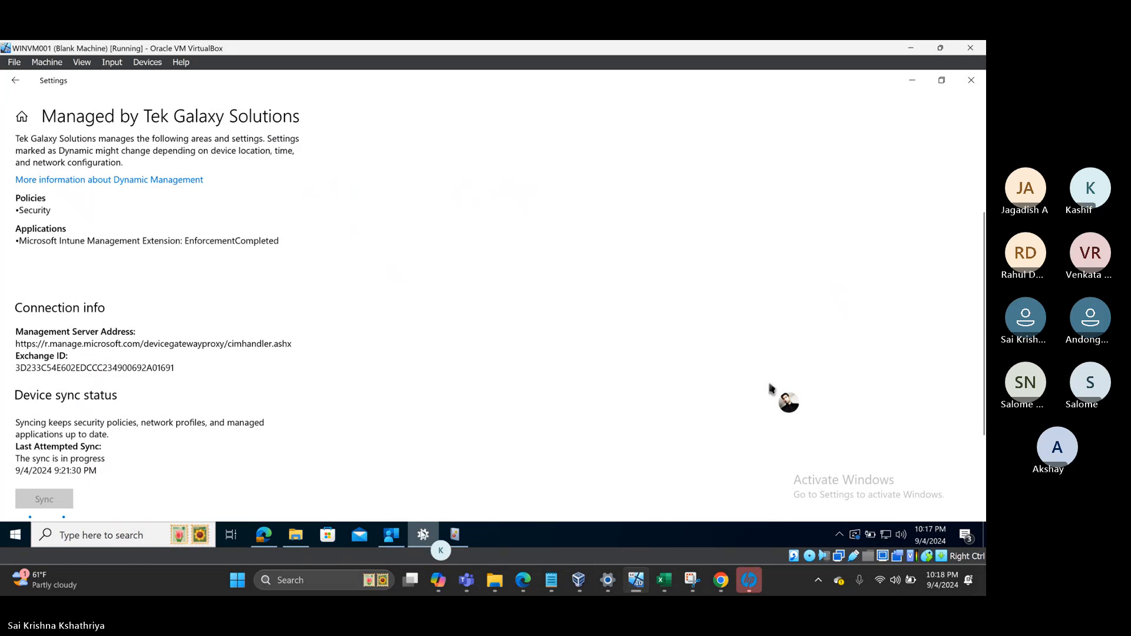
{"action": "left_click", "coordinate": [17, 535]}
{"action": "right_click", "coordinate": [17, 537]}
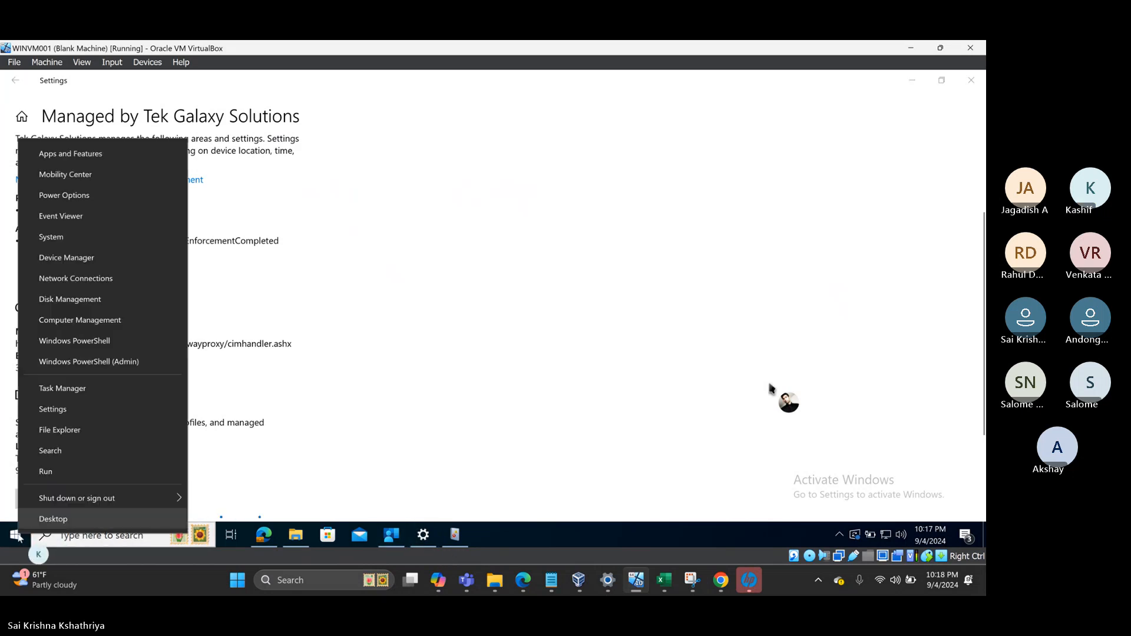
{"action": "left_click", "coordinate": [75, 472]}
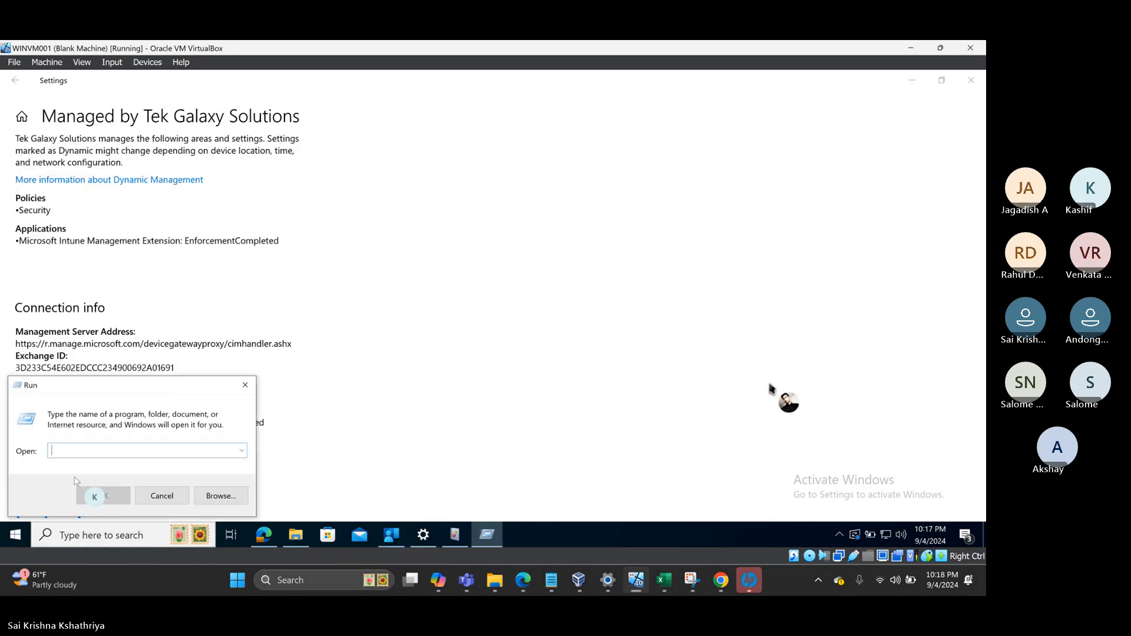
{"action": "type", "text": "servi"}
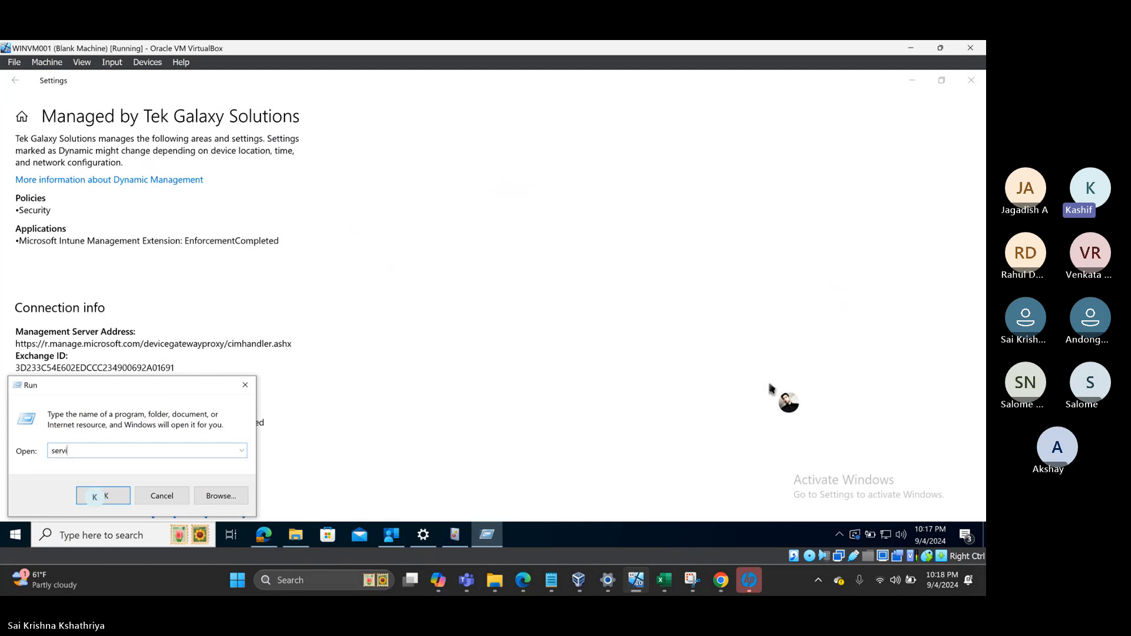
{"action": "type", "text": "ces.msc"}
{"action": "key", "text": "Return"}
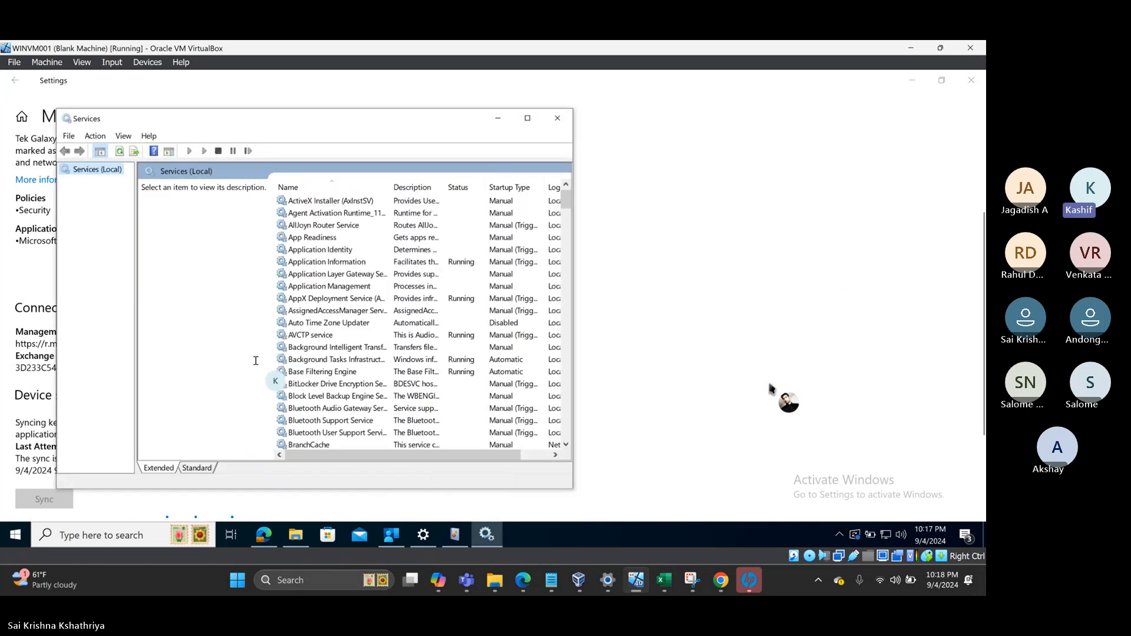
- Restart the Microsoft Intune Management Extension service, then bring the Settings page back in front
{"action": "left_click", "coordinate": [314, 299]}
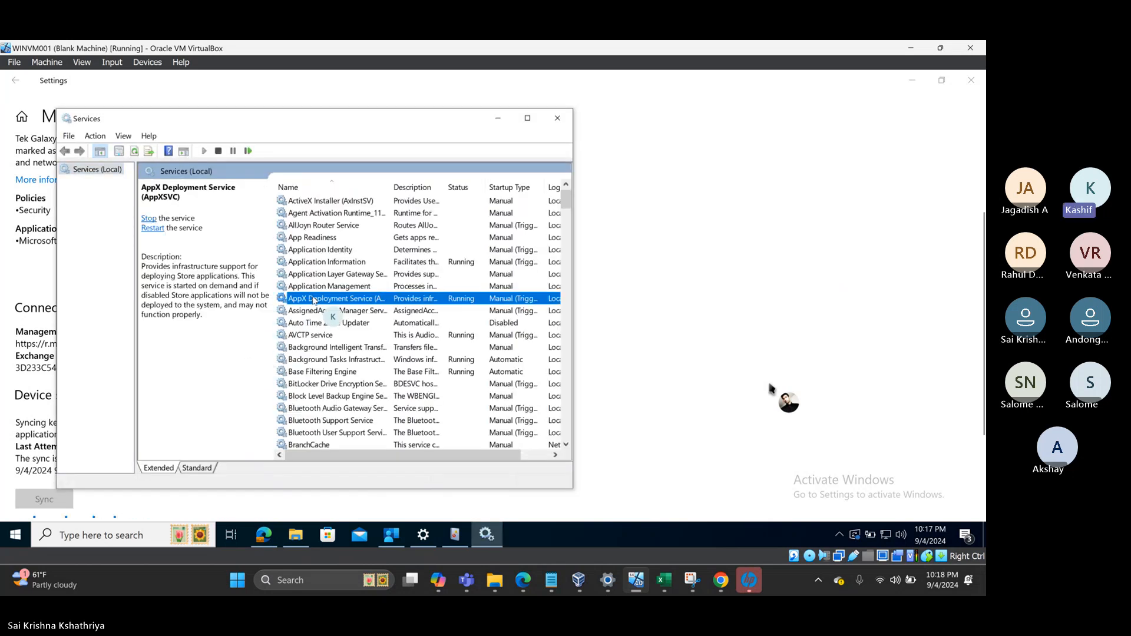
{"action": "type", "text": "mi"}
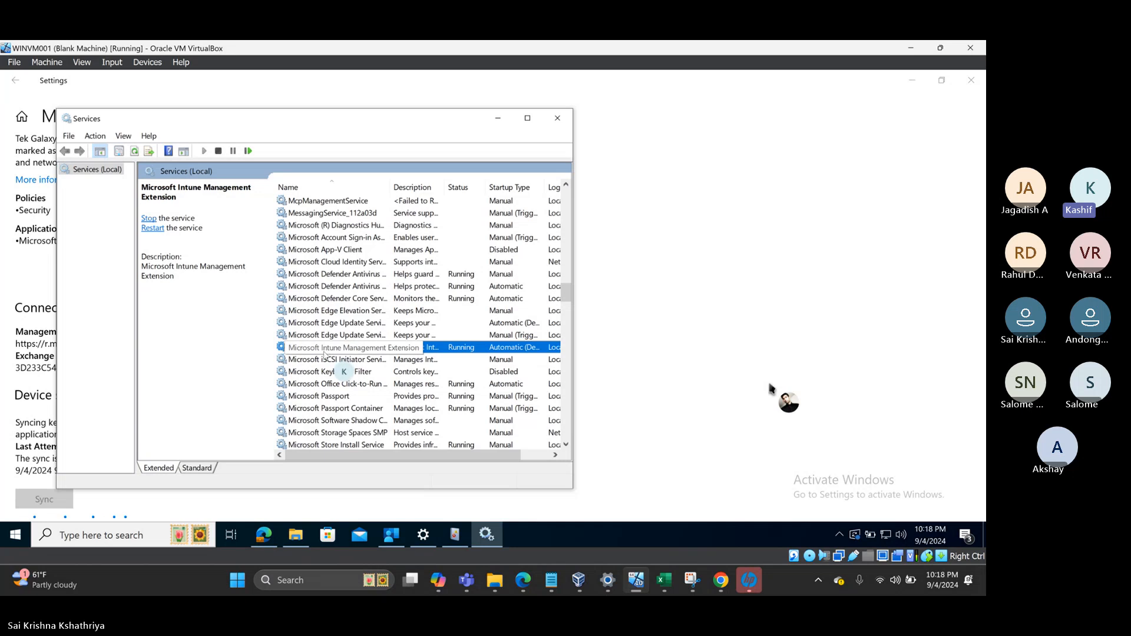
{"action": "right_click", "coordinate": [325, 352]}
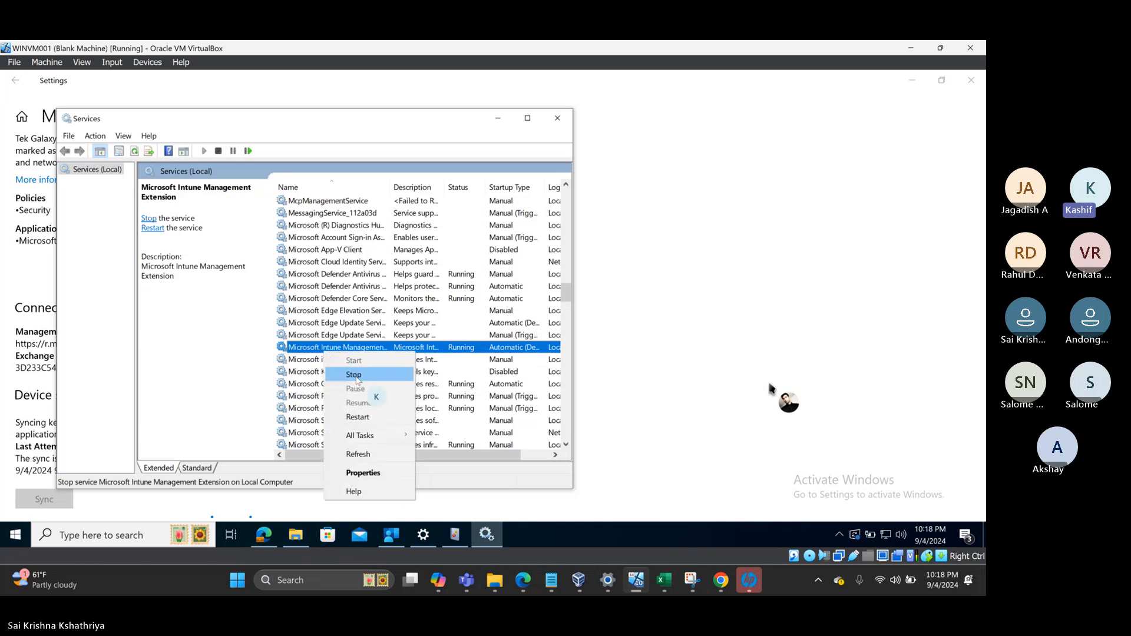
{"action": "left_click", "coordinate": [361, 418]}
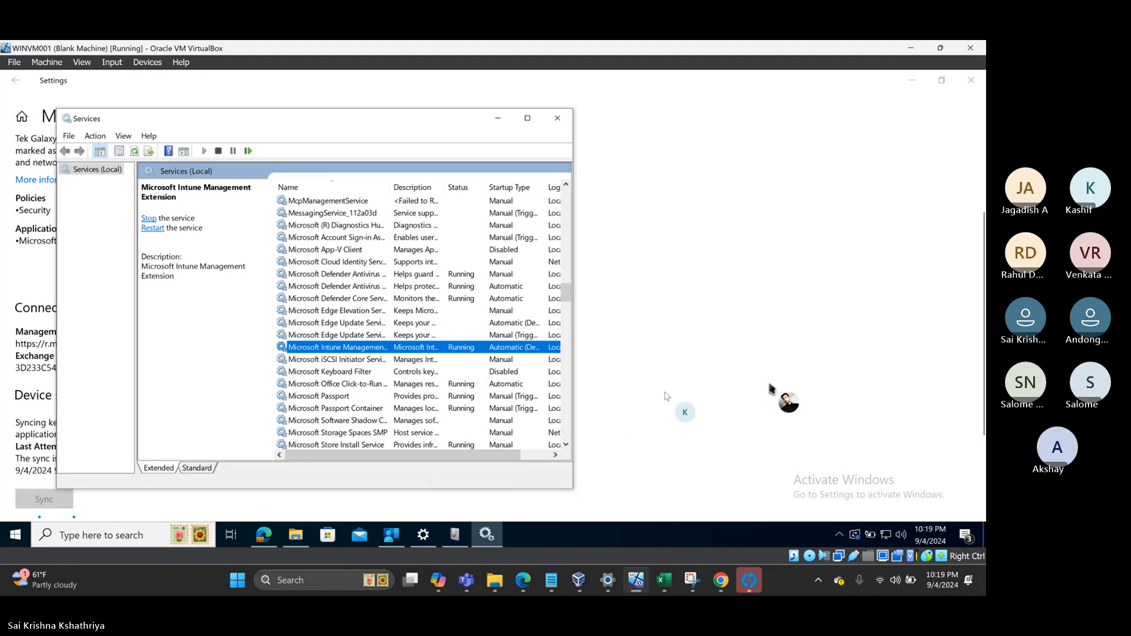
{"action": "left_click", "coordinate": [668, 394]}
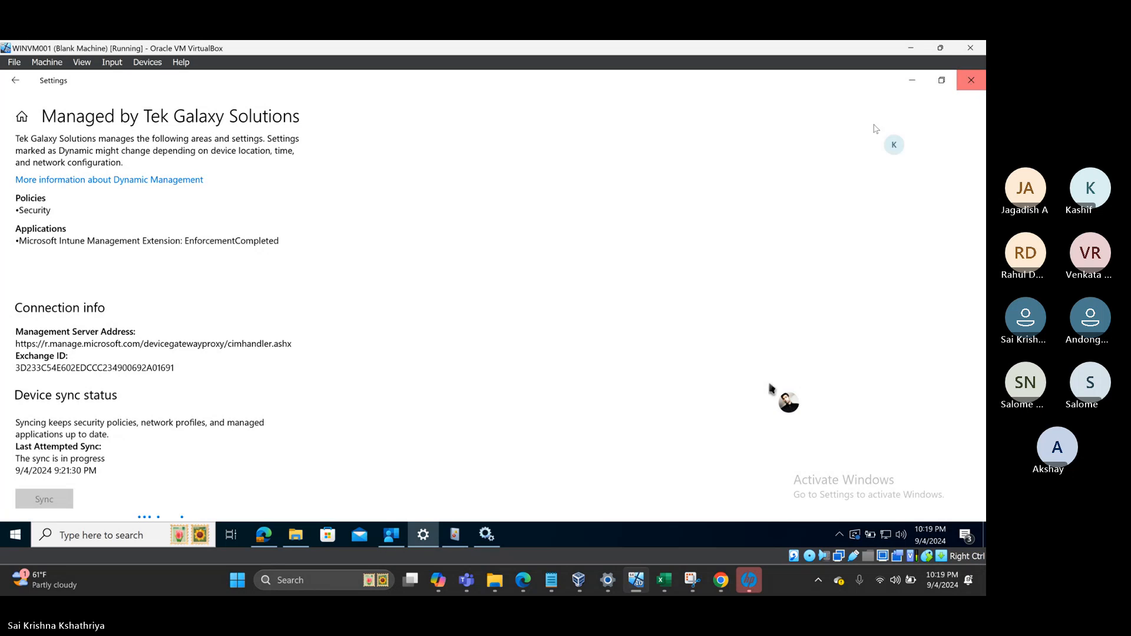
- Close Settings, stop and start the Intune Management Extension until it reads Running, then close Services
{"action": "left_click", "coordinate": [971, 81]}
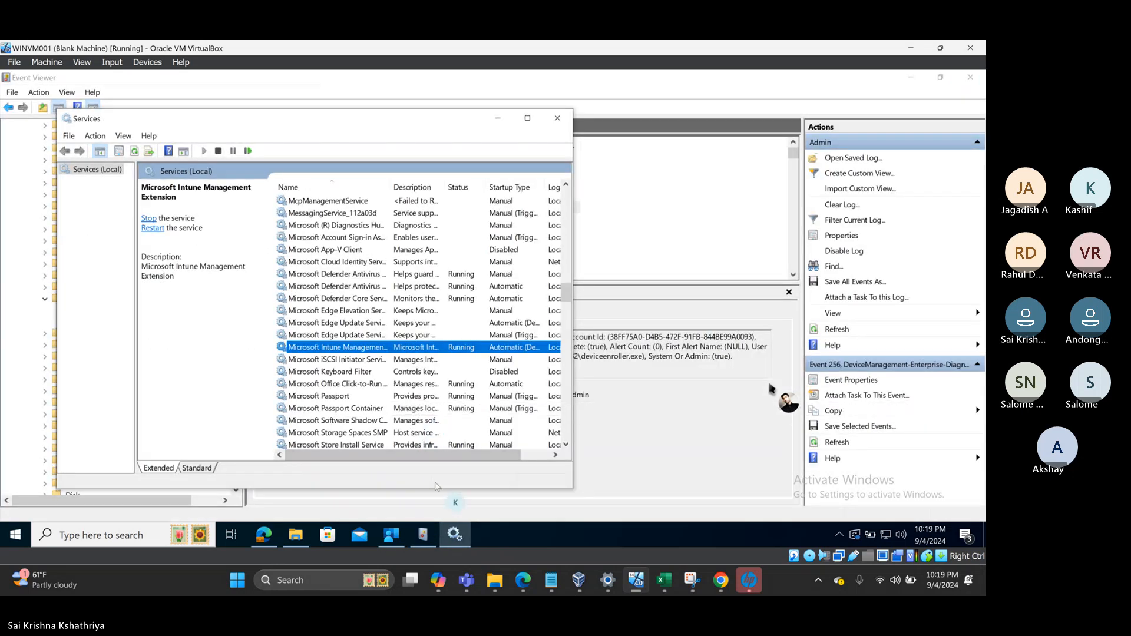
{"action": "right_click", "coordinate": [347, 349]}
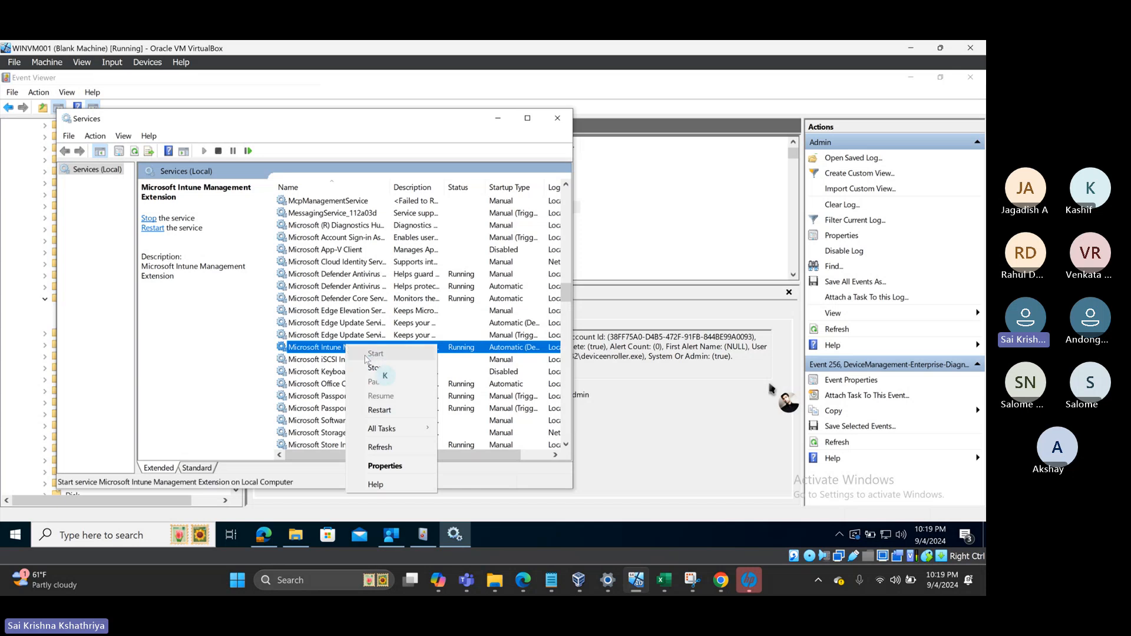
{"action": "left_click", "coordinate": [377, 447]}
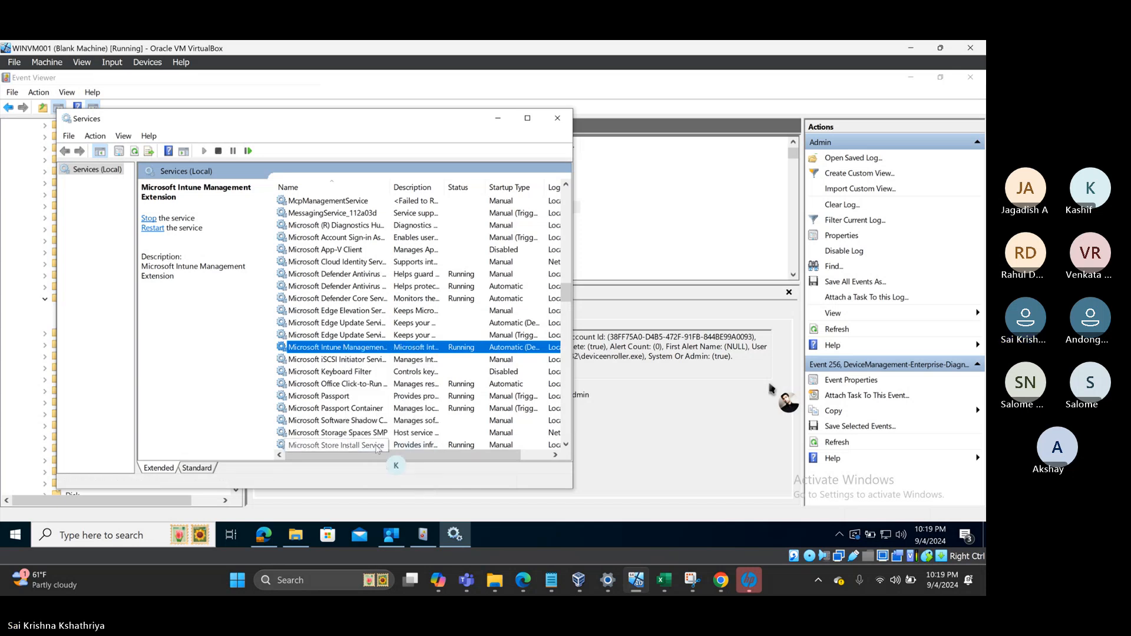
{"action": "right_click", "coordinate": [369, 349]}
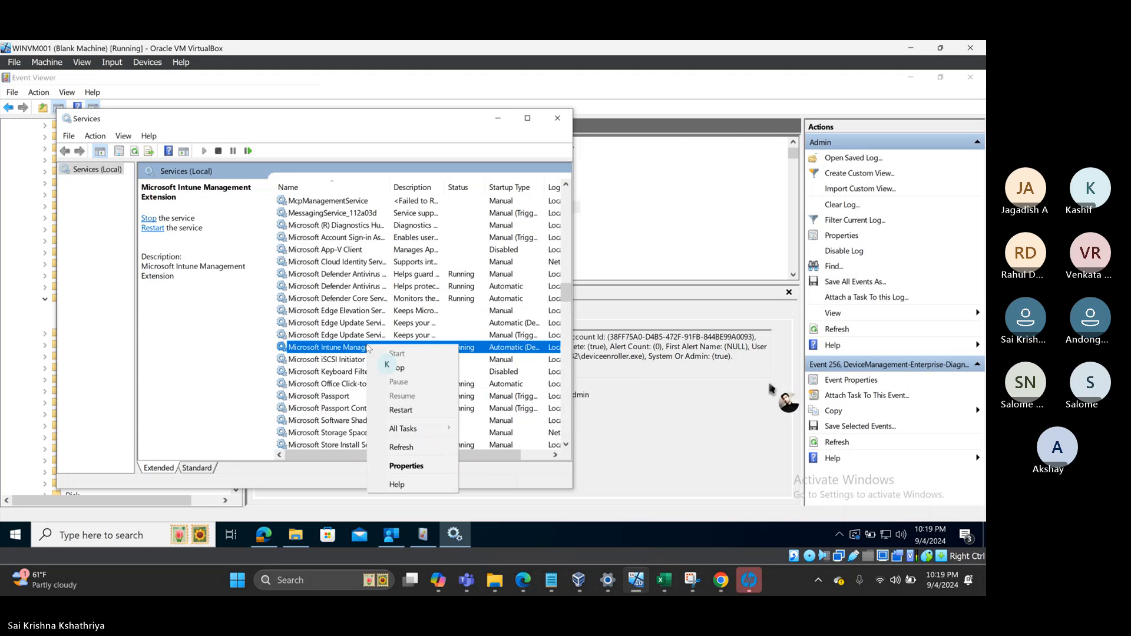
{"action": "left_click", "coordinate": [400, 368]}
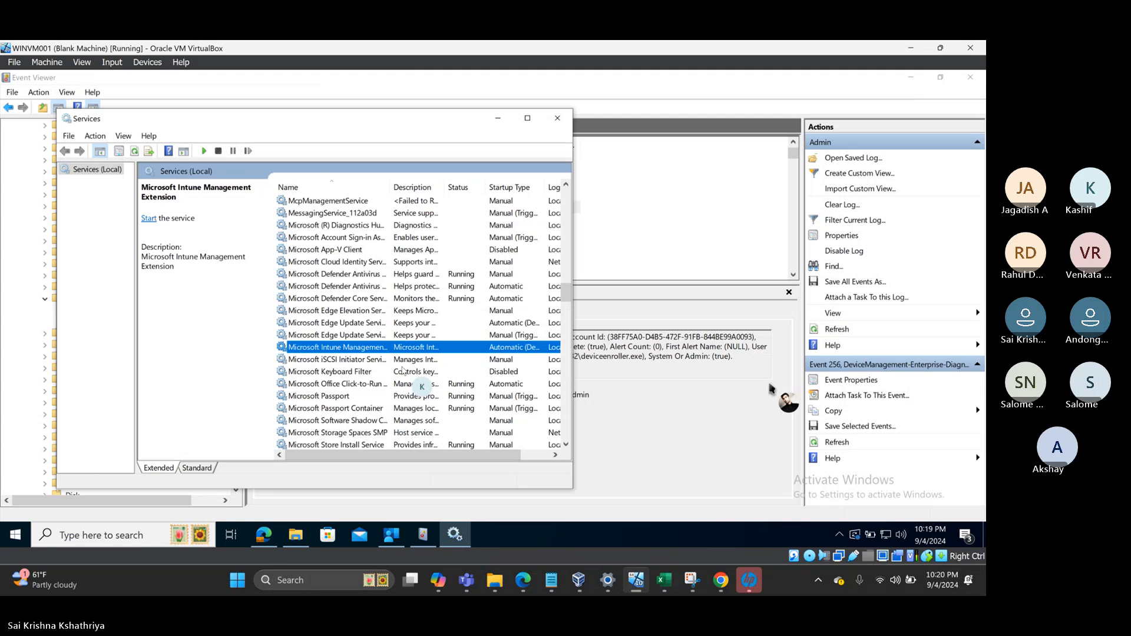
{"action": "left_click", "coordinate": [150, 221]}
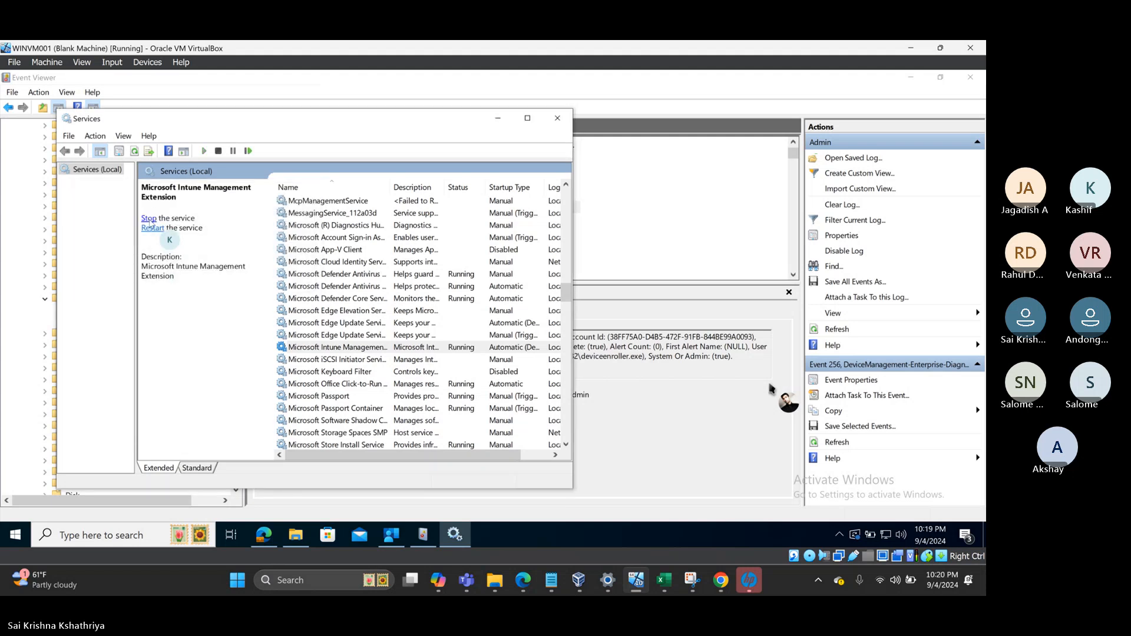
{"action": "left_click", "coordinate": [558, 120]}
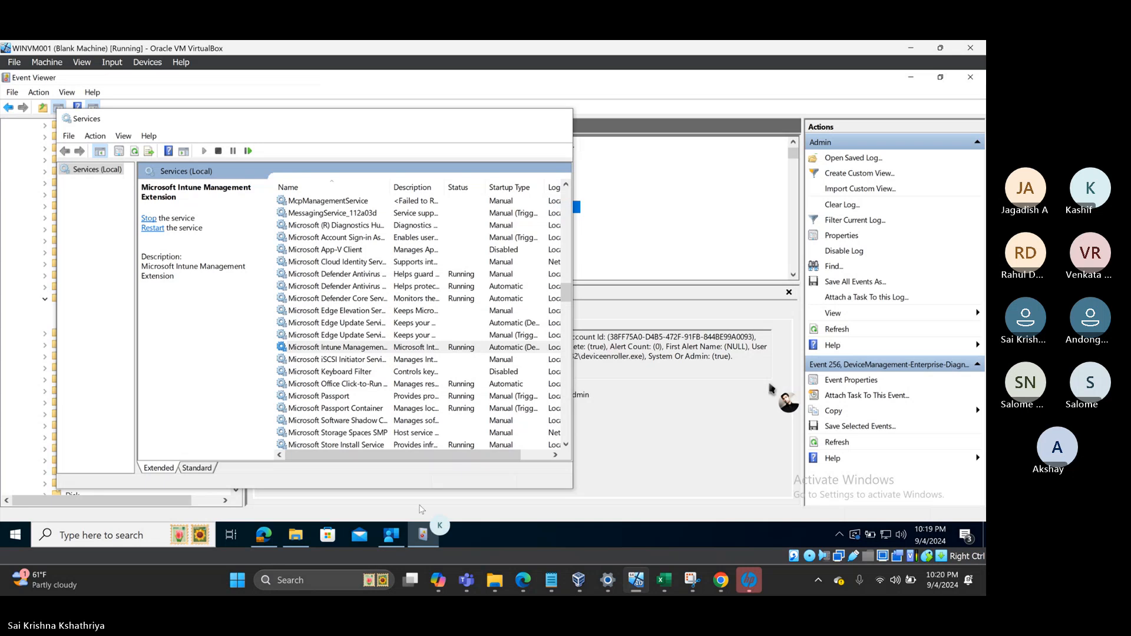
- Refresh the mdm folder, still empty, and recheck mRemoteNG's Download pending status in Company Portal
{"action": "left_click", "coordinate": [393, 539]}
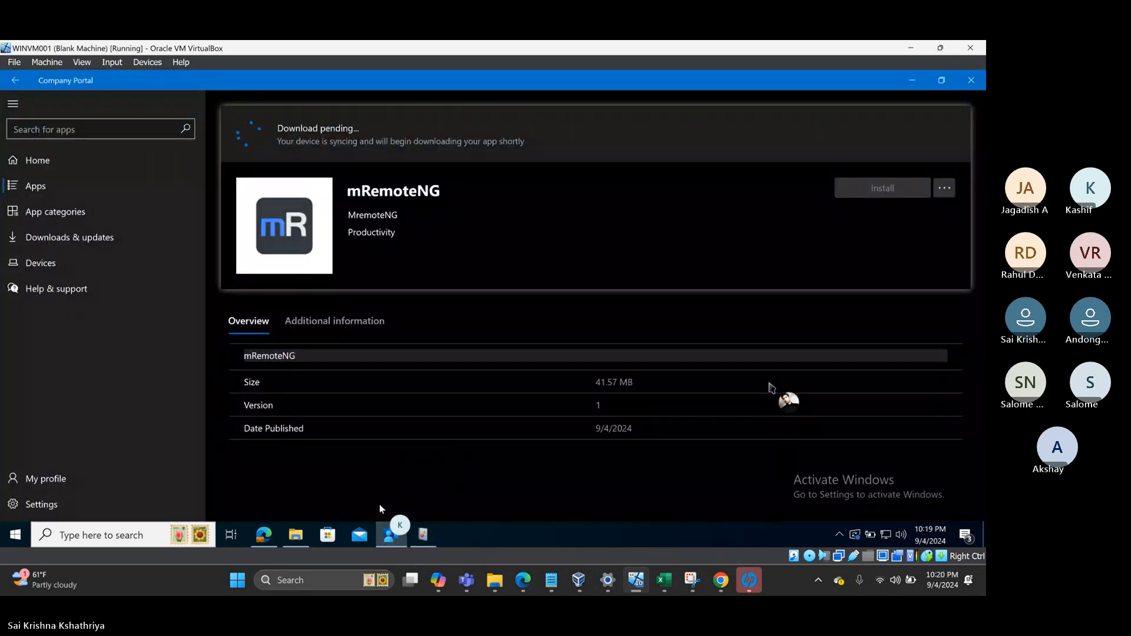
{"action": "left_click", "coordinate": [294, 537]}
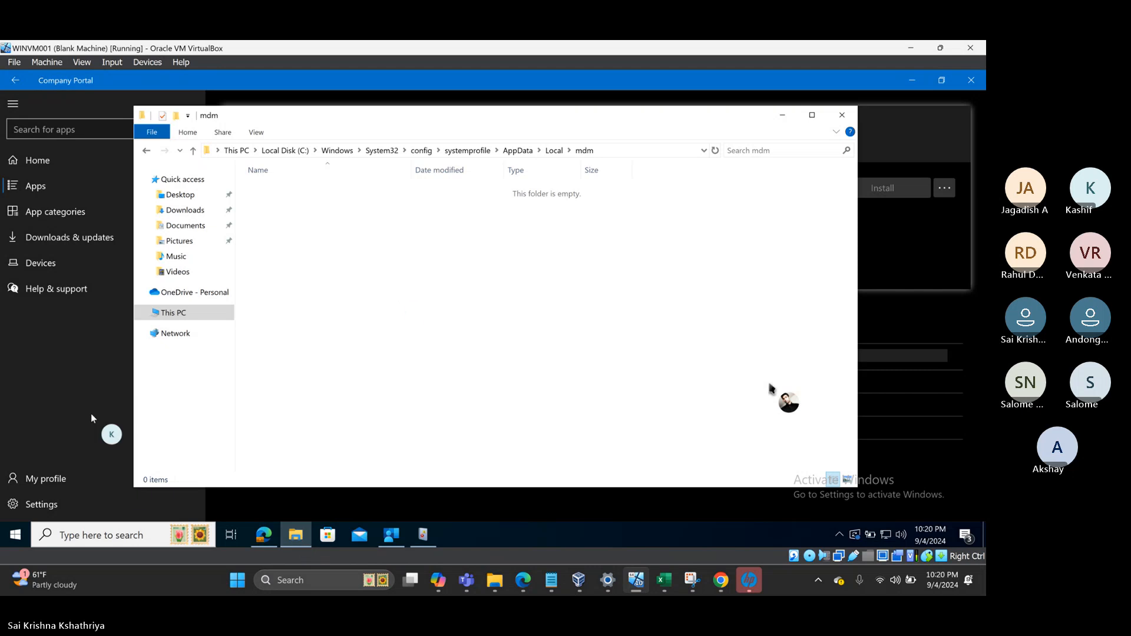
{"action": "right_click", "coordinate": [394, 241]}
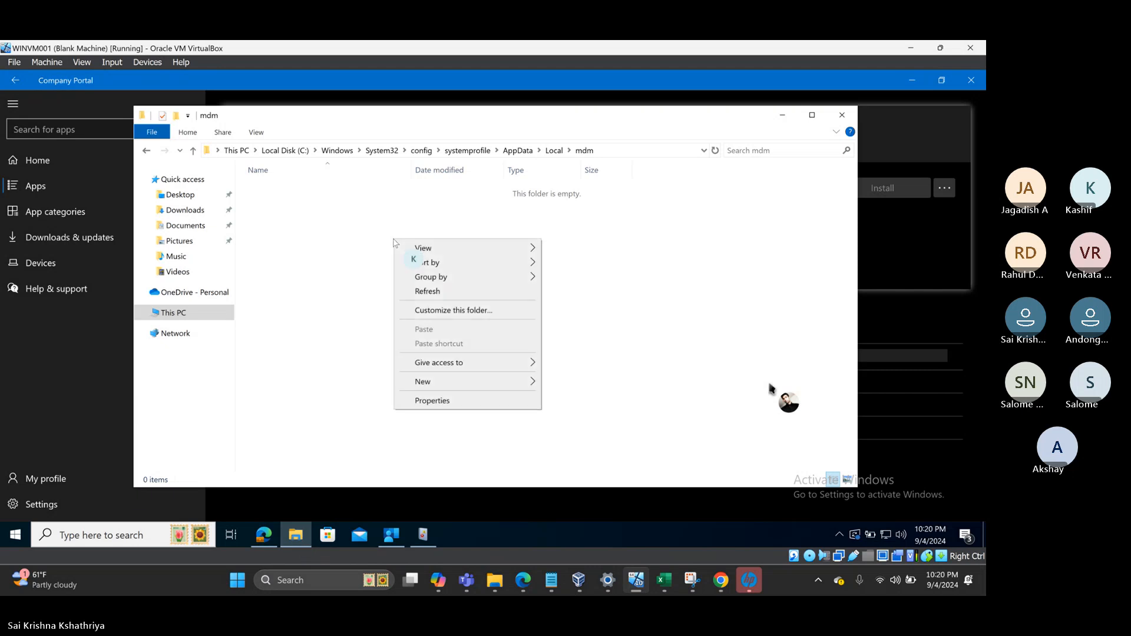
{"action": "left_click", "coordinate": [422, 292]}
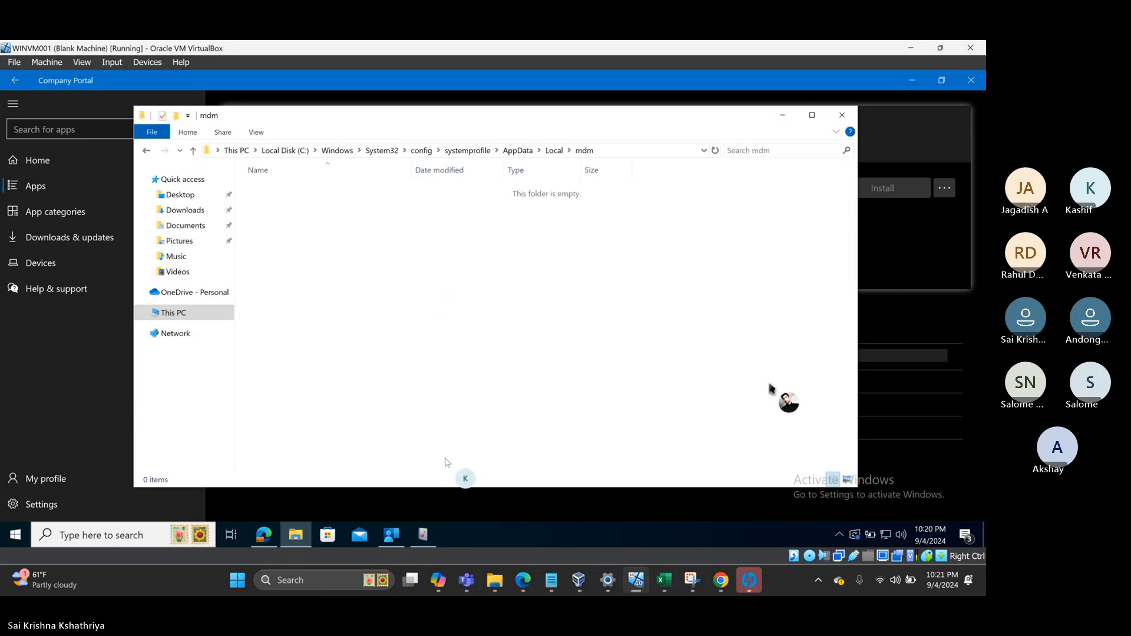
{"action": "left_click", "coordinate": [393, 538]}
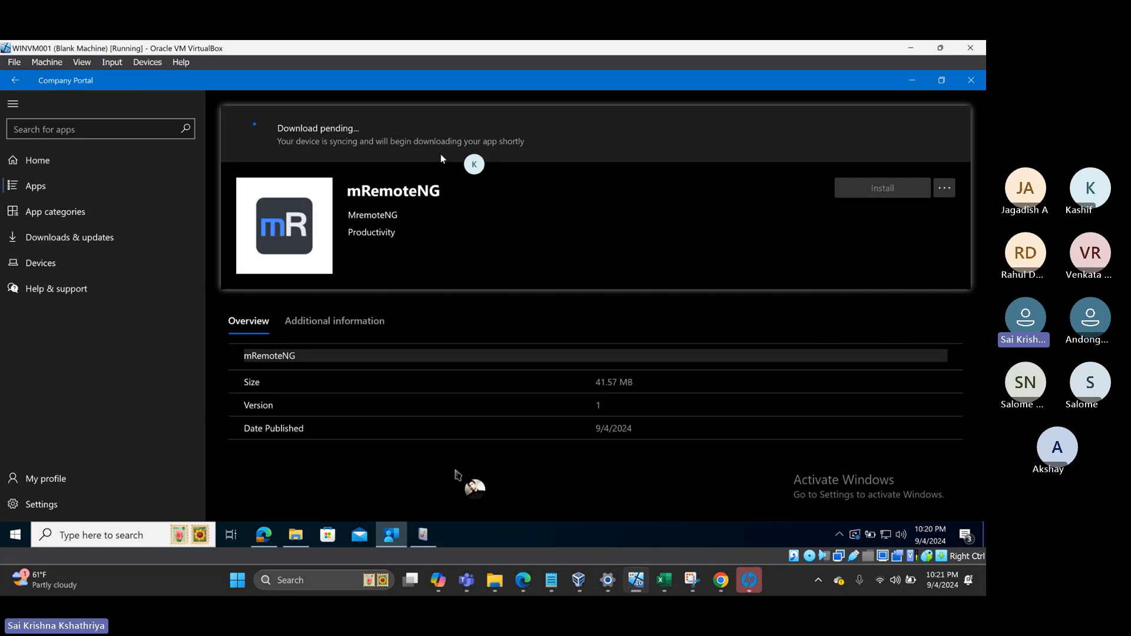
- Navigate File Explorer to This PC, then bring Event Viewer's MDM Admin log forward
{"action": "left_click", "coordinate": [299, 537]}
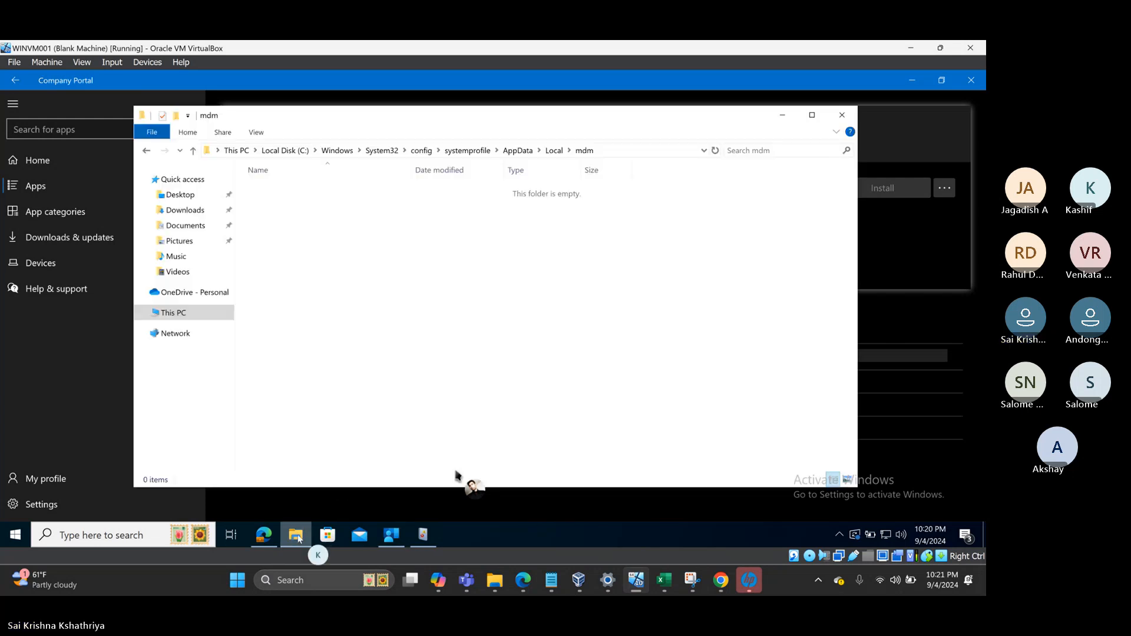
{"action": "left_click", "coordinate": [189, 315]}
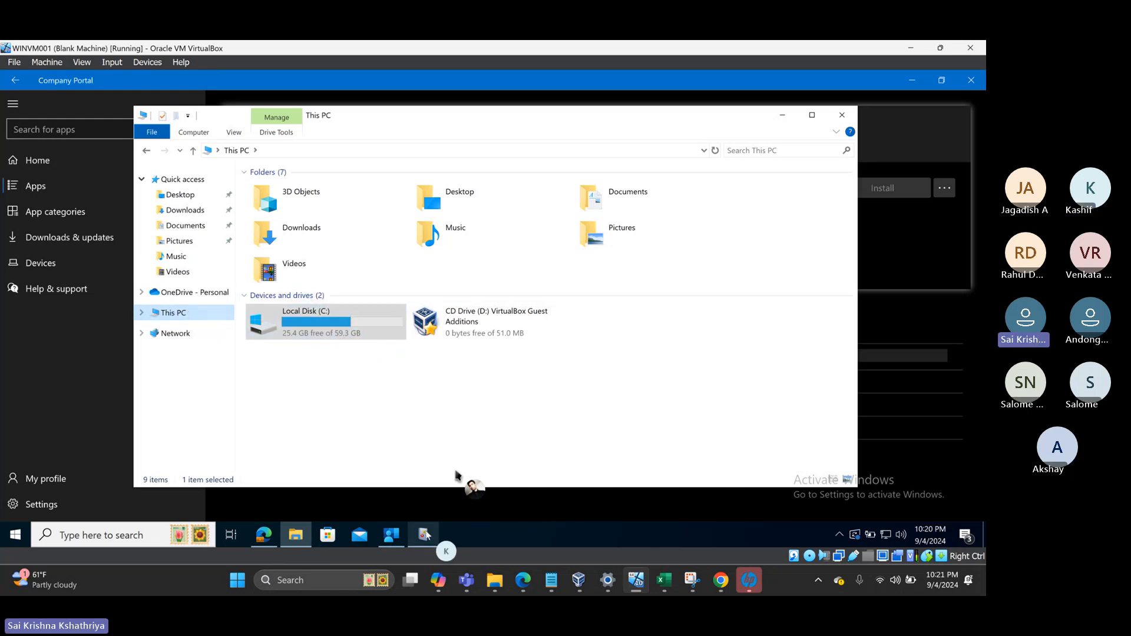
{"action": "mouse_move", "coordinate": [426, 534]}
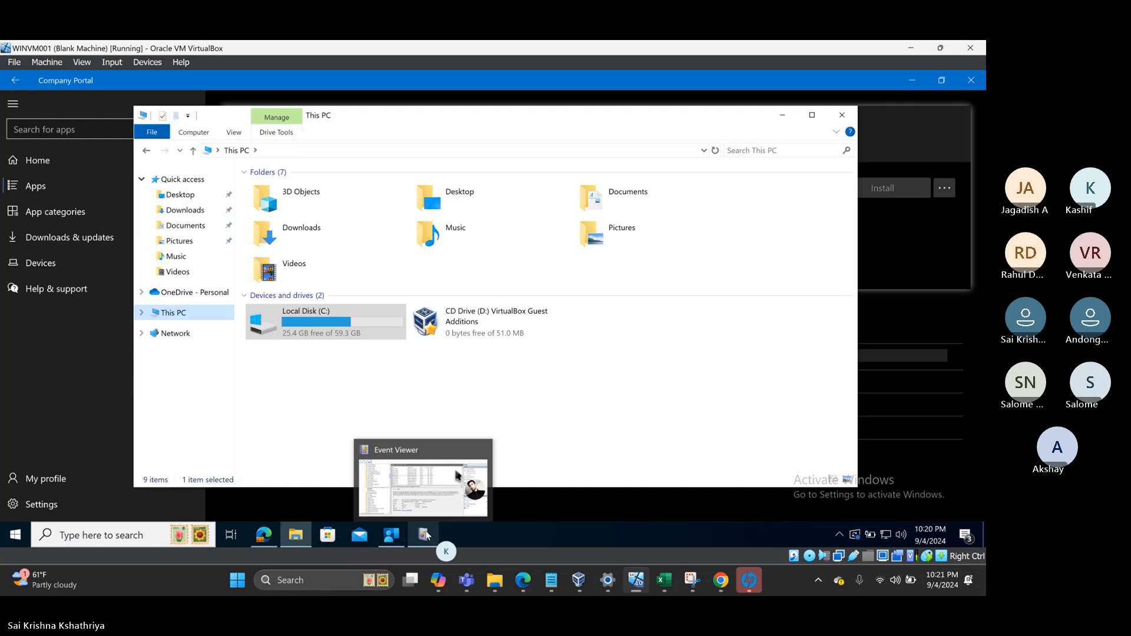
{"action": "left_click", "coordinate": [424, 534]}
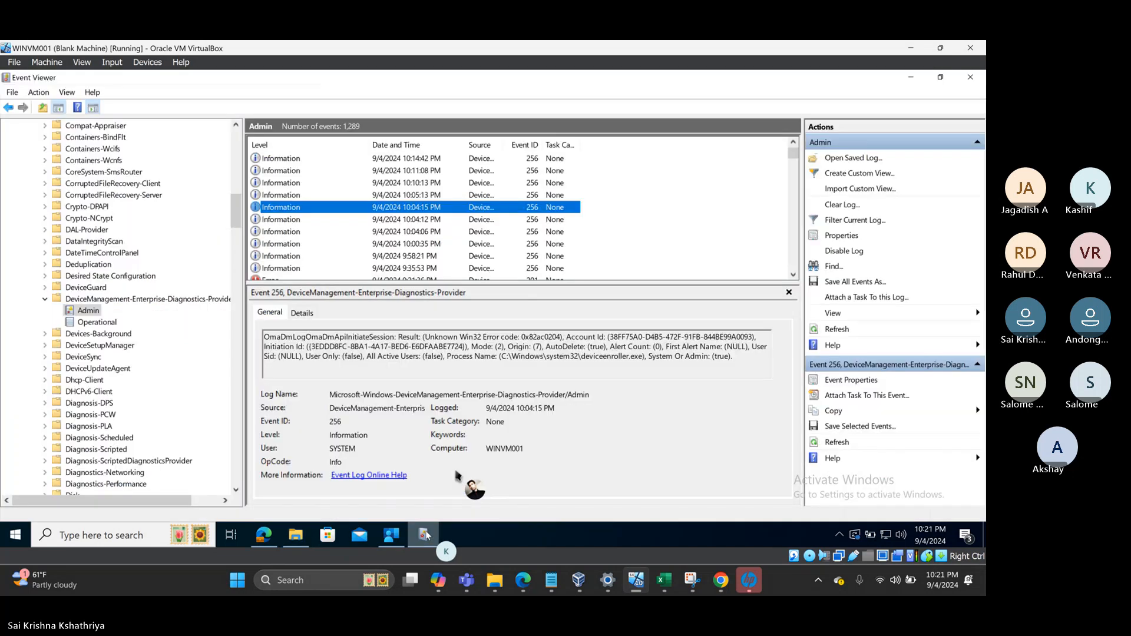
- Refresh the Admin log and inspect the newest events, then return to Company Portal's mRemoteNG page
{"action": "right_click", "coordinate": [90, 314]}
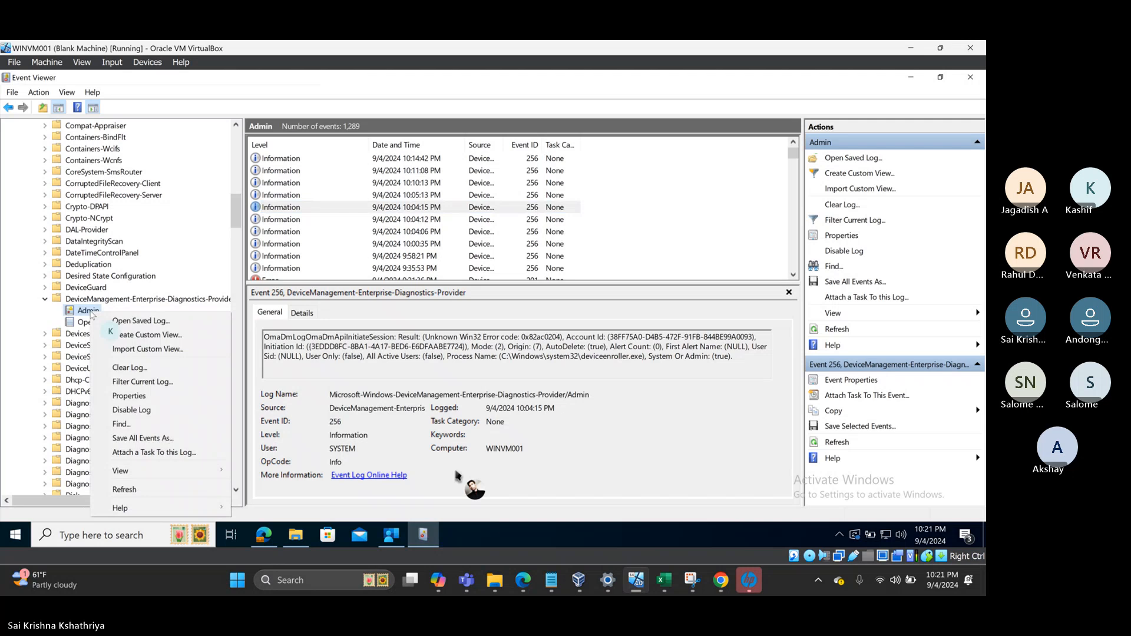
{"action": "left_click", "coordinate": [125, 491]}
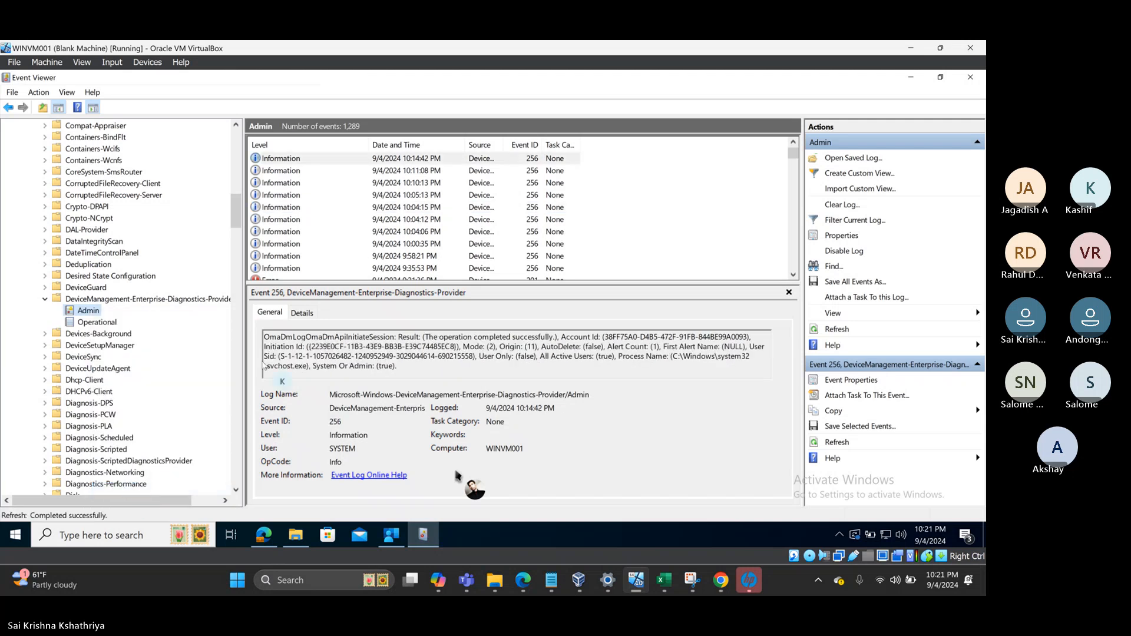
{"action": "left_click", "coordinate": [328, 160]}
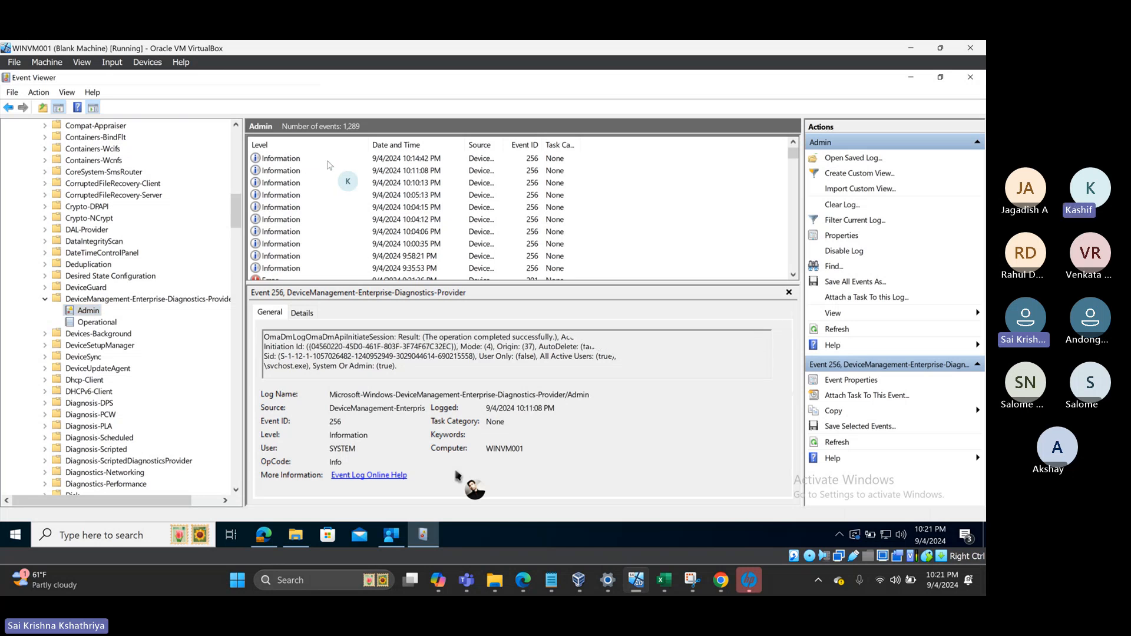
{"action": "key", "text": "Down"}
{"action": "key", "text": "Down"}
{"action": "key", "text": "Down"}
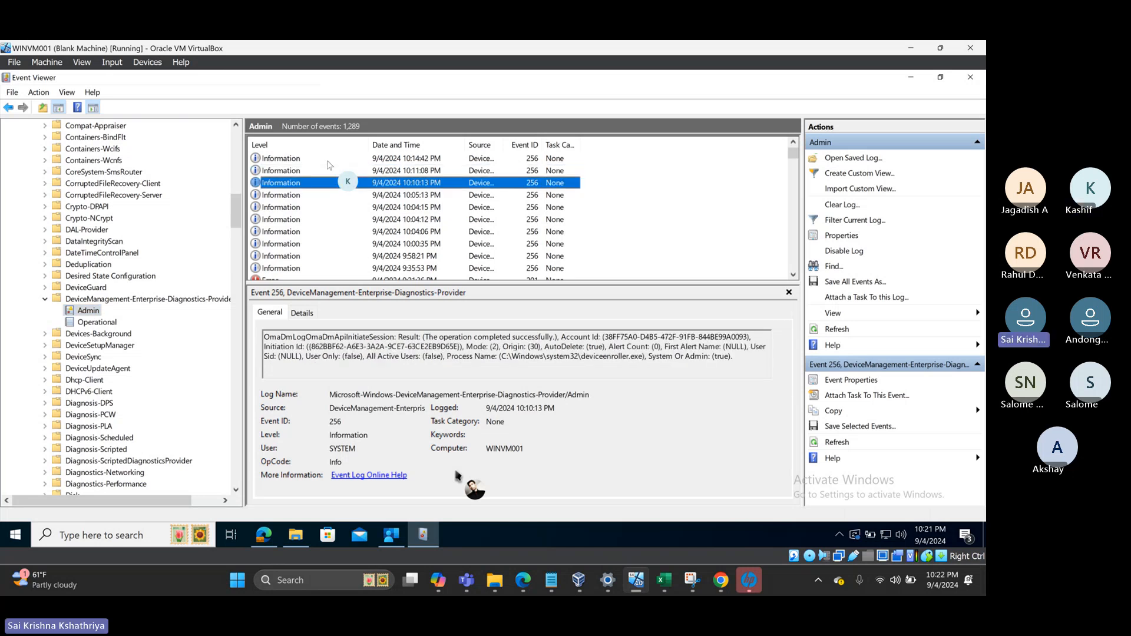
{"action": "left_click", "coordinate": [393, 536]}
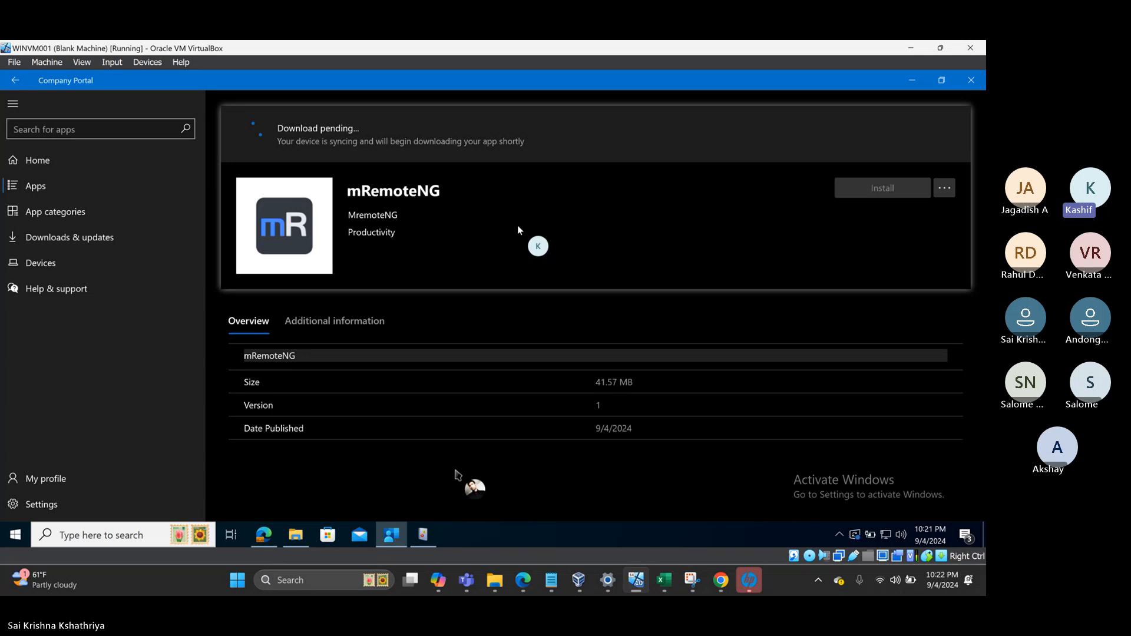
{"action": "left_click", "coordinate": [15, 537]}
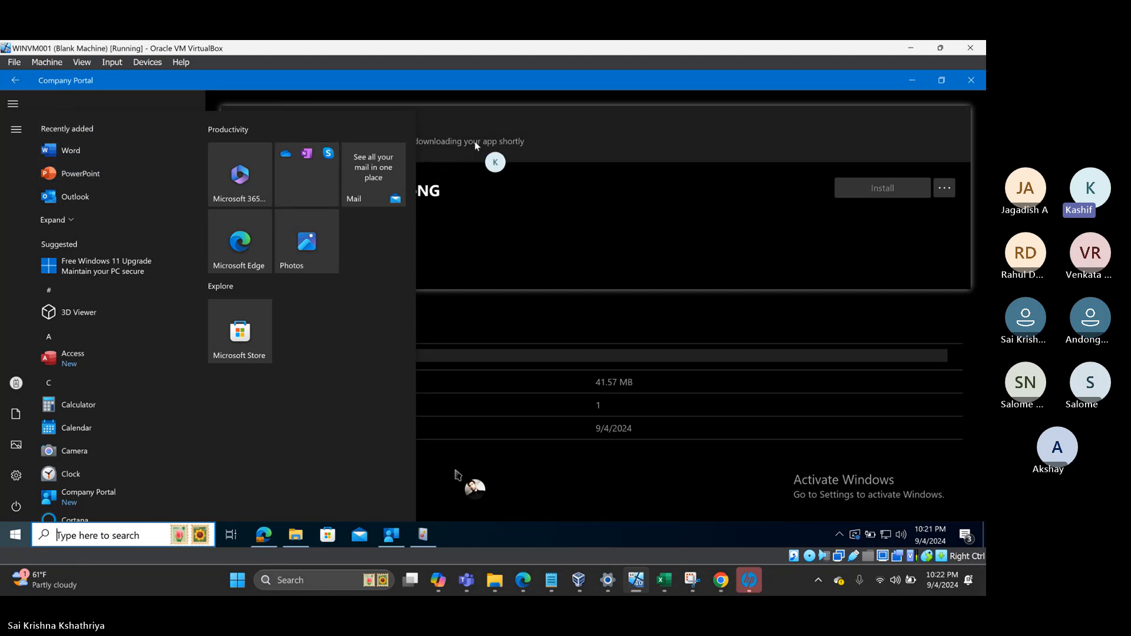
- Dismiss the VM Start menu and switch to the Intune admin center's Windows apps list in Chrome
{"action": "left_click", "coordinate": [549, 150]}
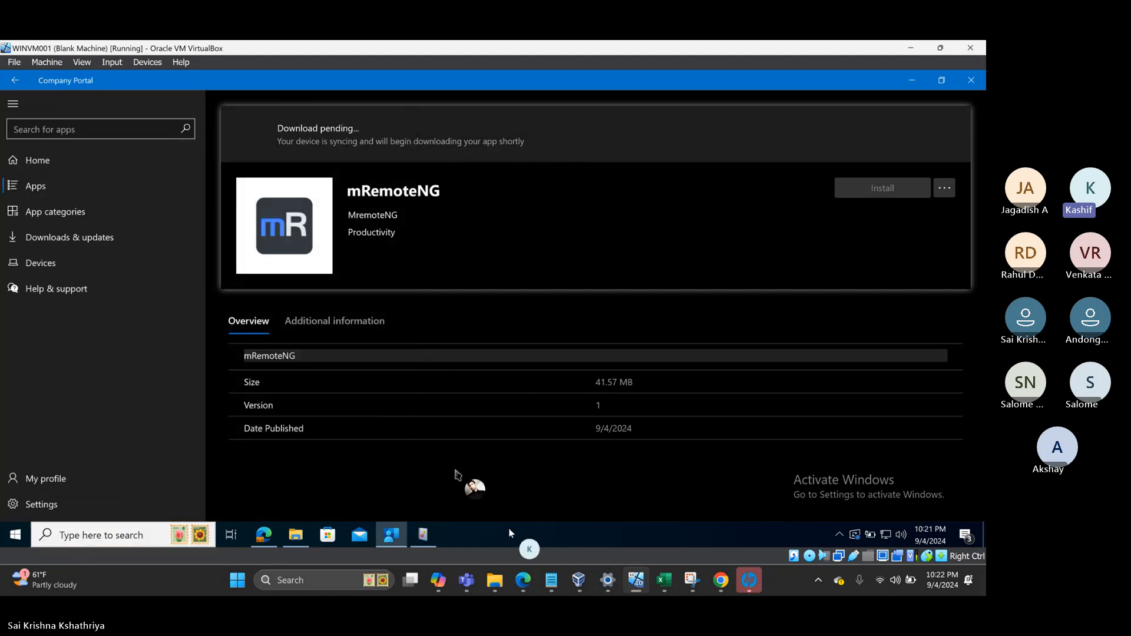
{"action": "mouse_move", "coordinate": [553, 588]}
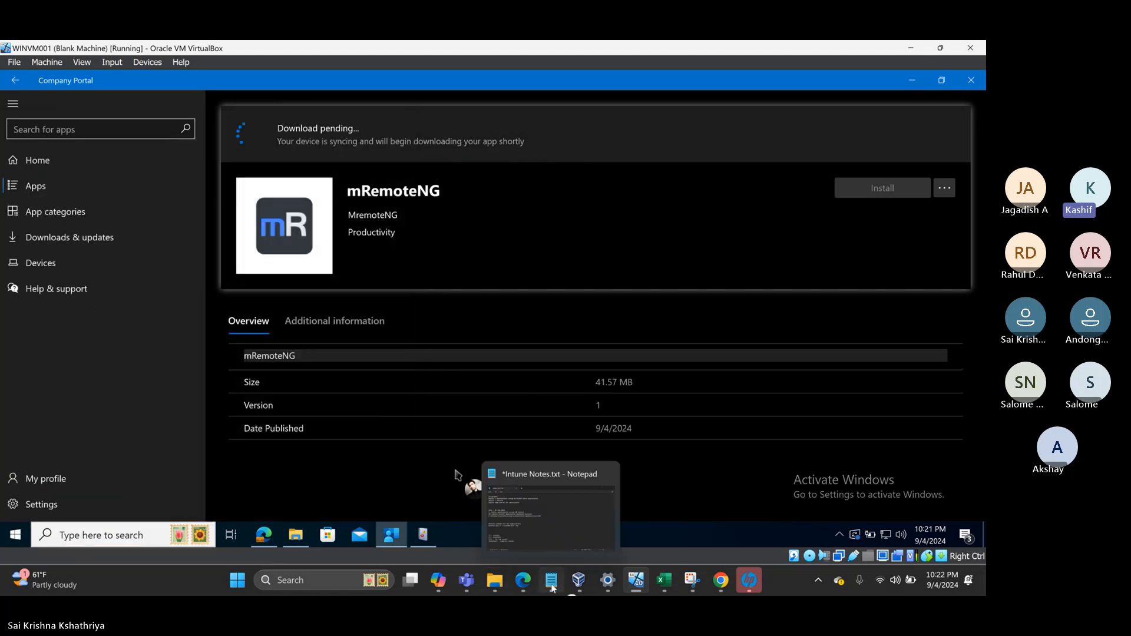
{"action": "left_click", "coordinate": [723, 581]}
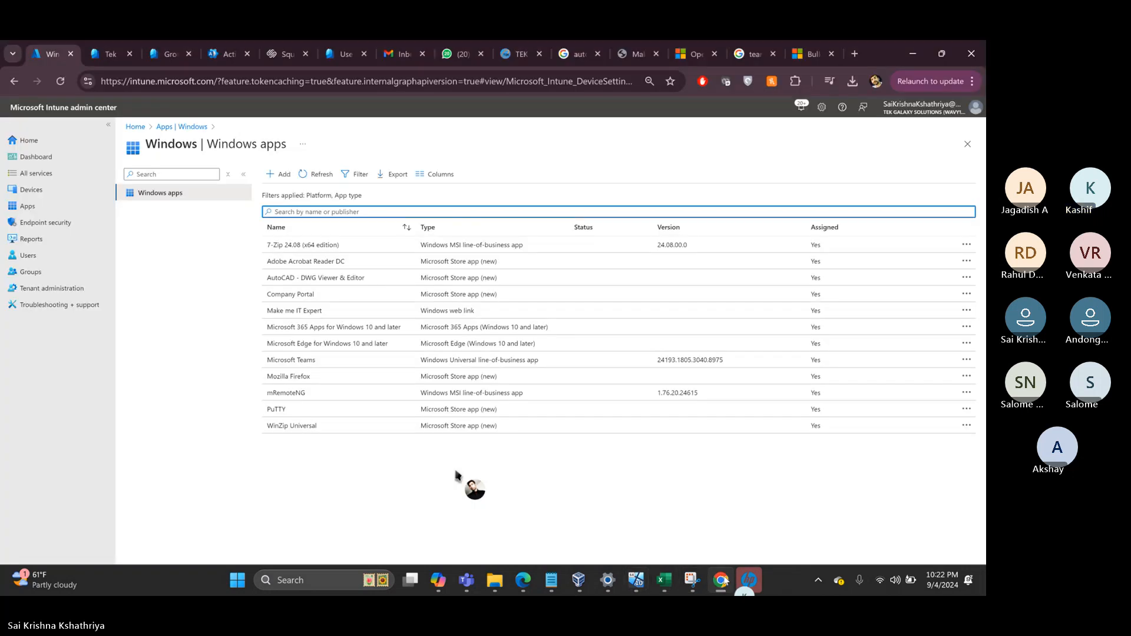
- Check 7-Zip 24.08 (x64) install status, showing 0 device installs, then return to the VM
{"action": "left_click", "coordinate": [313, 246]}
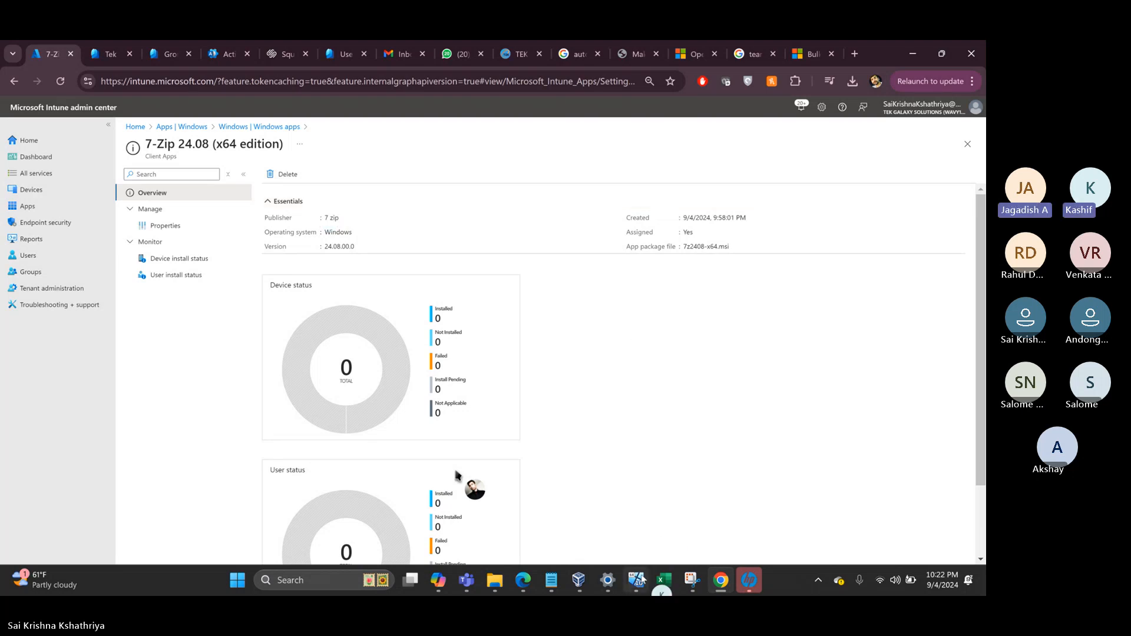
{"action": "mouse_move", "coordinate": [638, 584]}
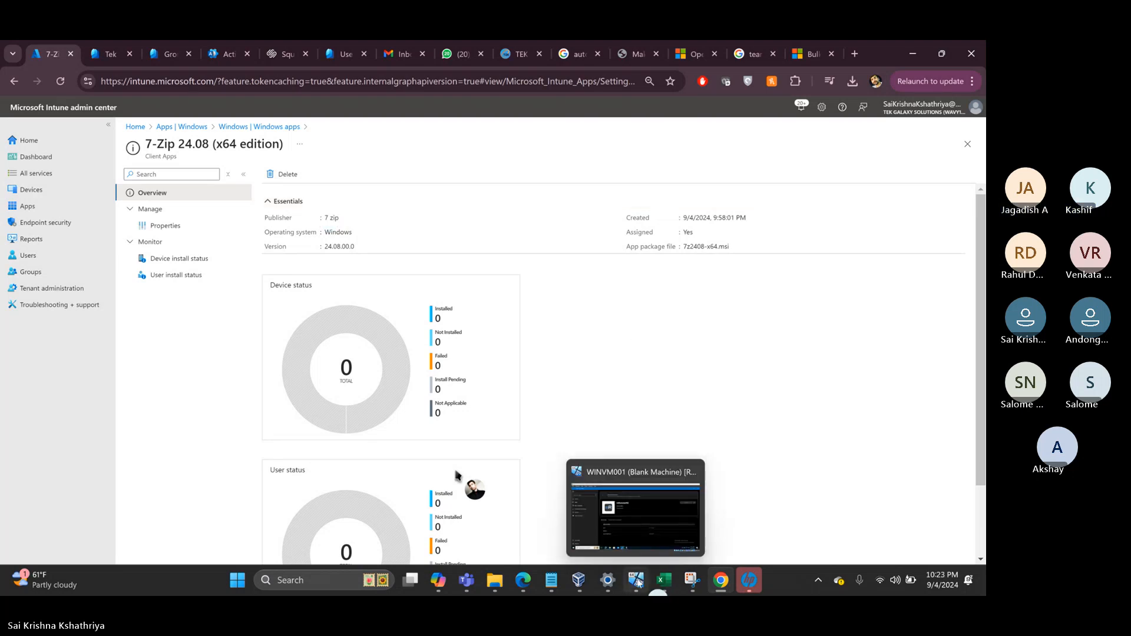
{"action": "left_click", "coordinate": [638, 583]}
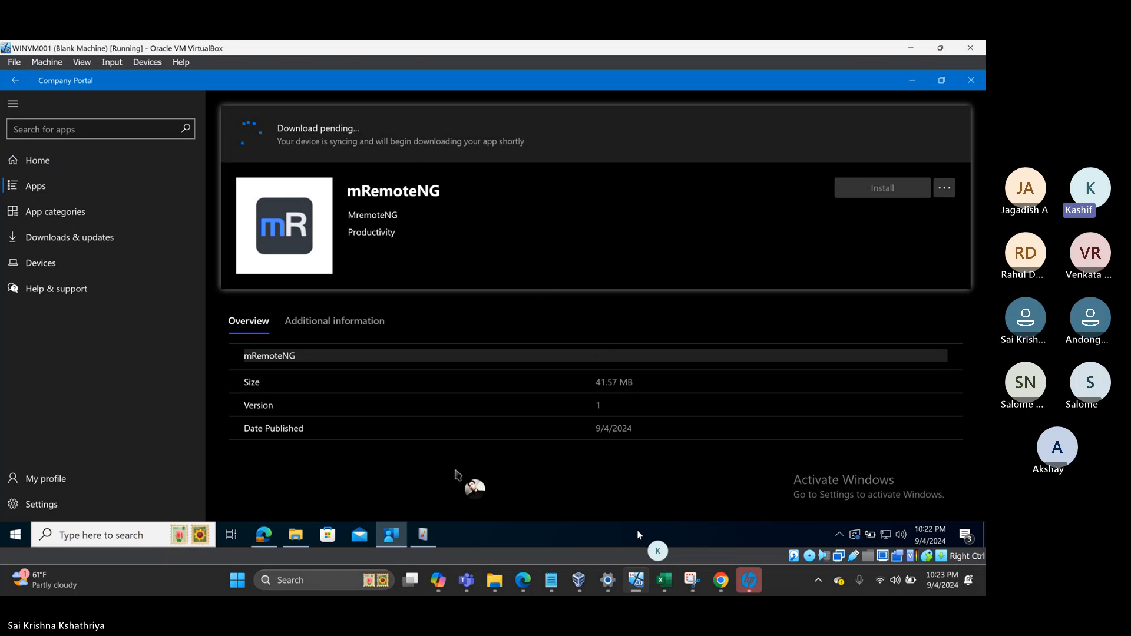
- Confirm mRemoteNG is still Download pending in Downloads & updates and on its page, then close the VM window
{"action": "left_click", "coordinate": [48, 239]}
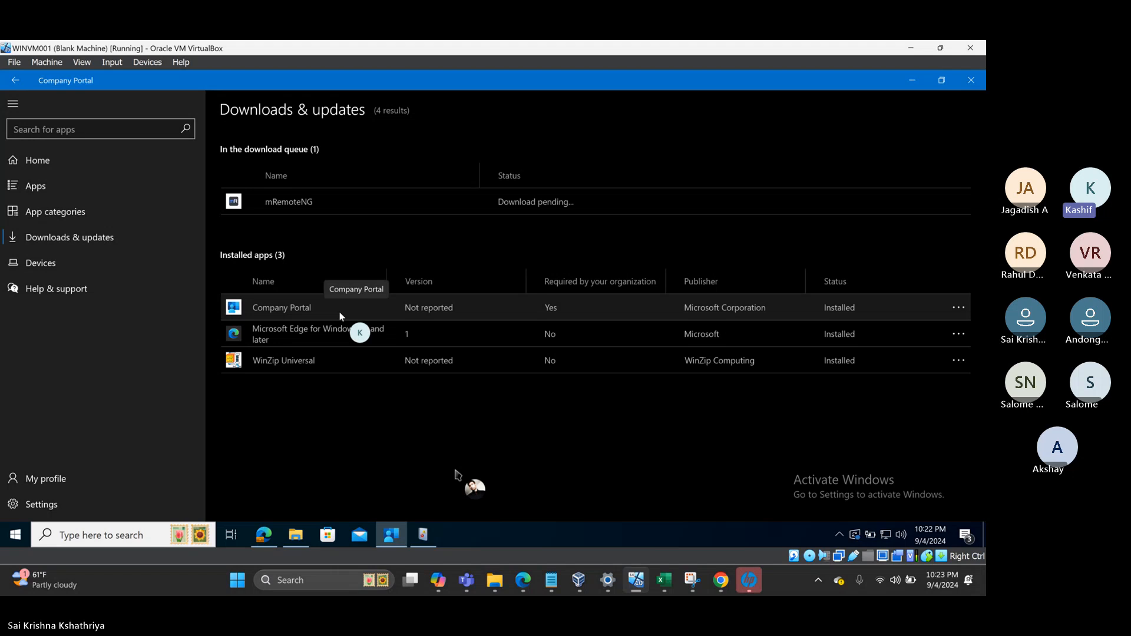
{"action": "left_click", "coordinate": [47, 163]}
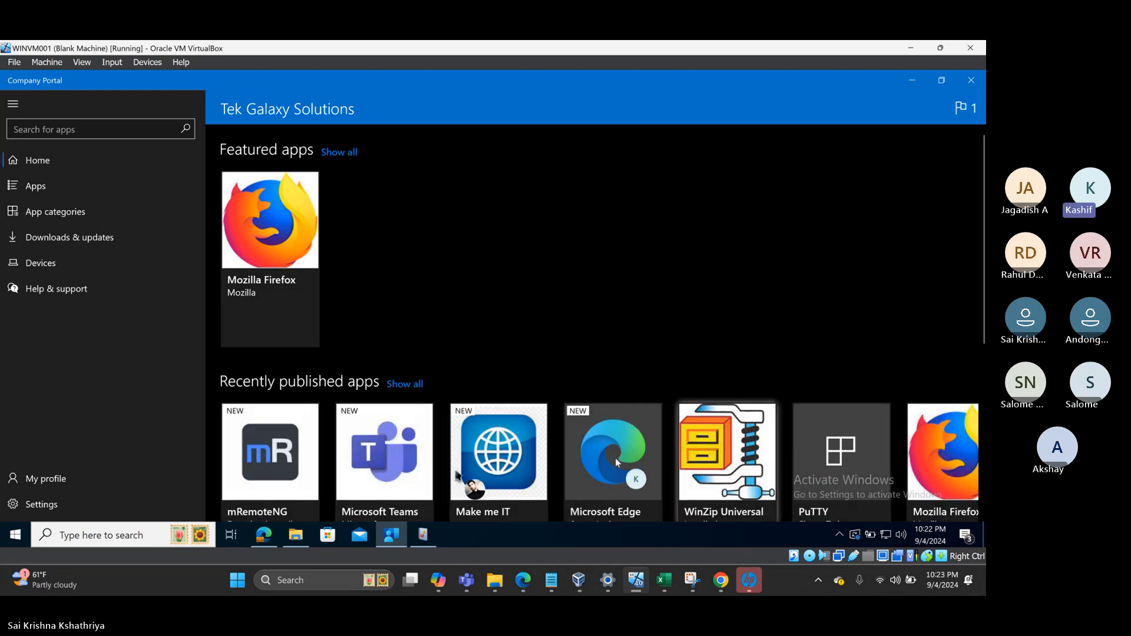
{"action": "left_click", "coordinate": [273, 443]}
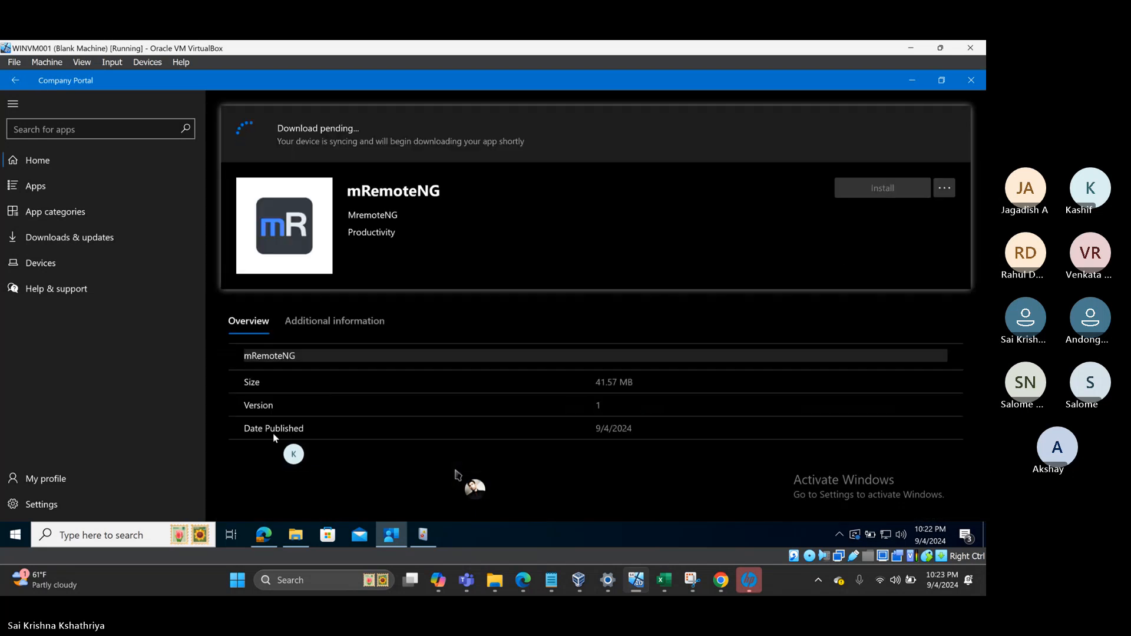
{"action": "left_click", "coordinate": [971, 49]}
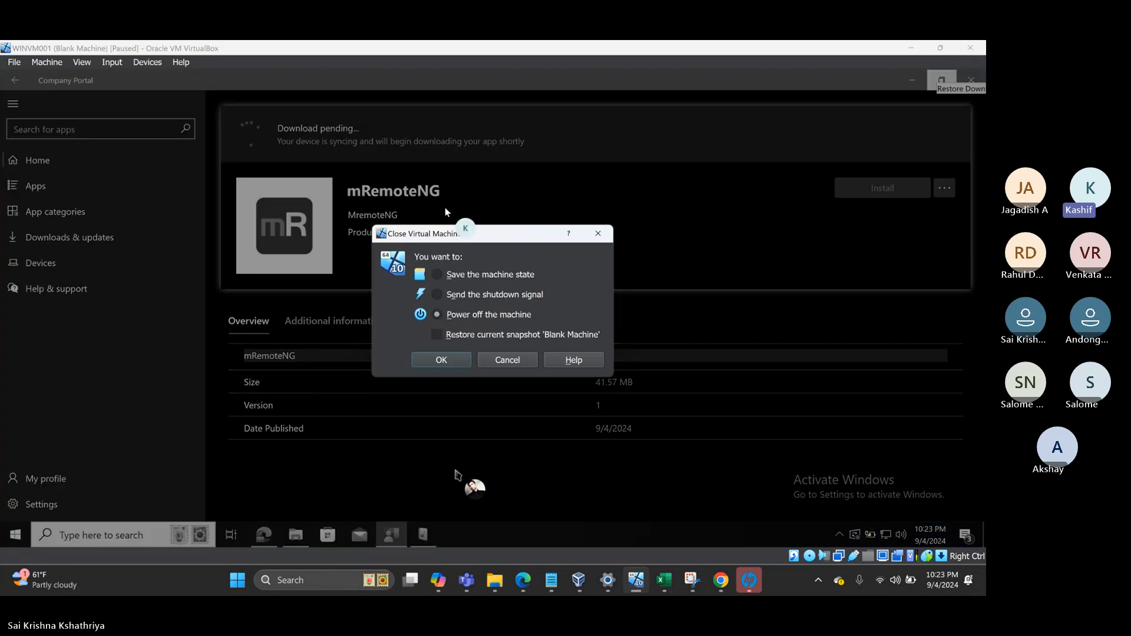
- Power off WINVM001 and restart it from Current State, then view Intune's 7-Zip overview while it boots
{"action": "left_click", "coordinate": [439, 361]}
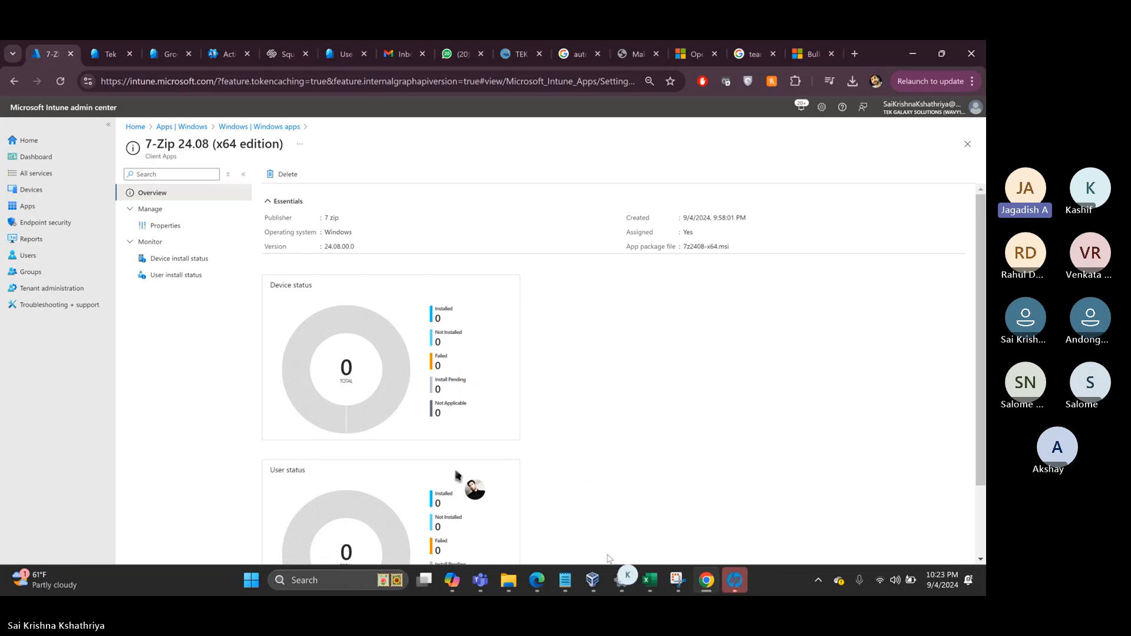
{"action": "left_click", "coordinate": [593, 581]}
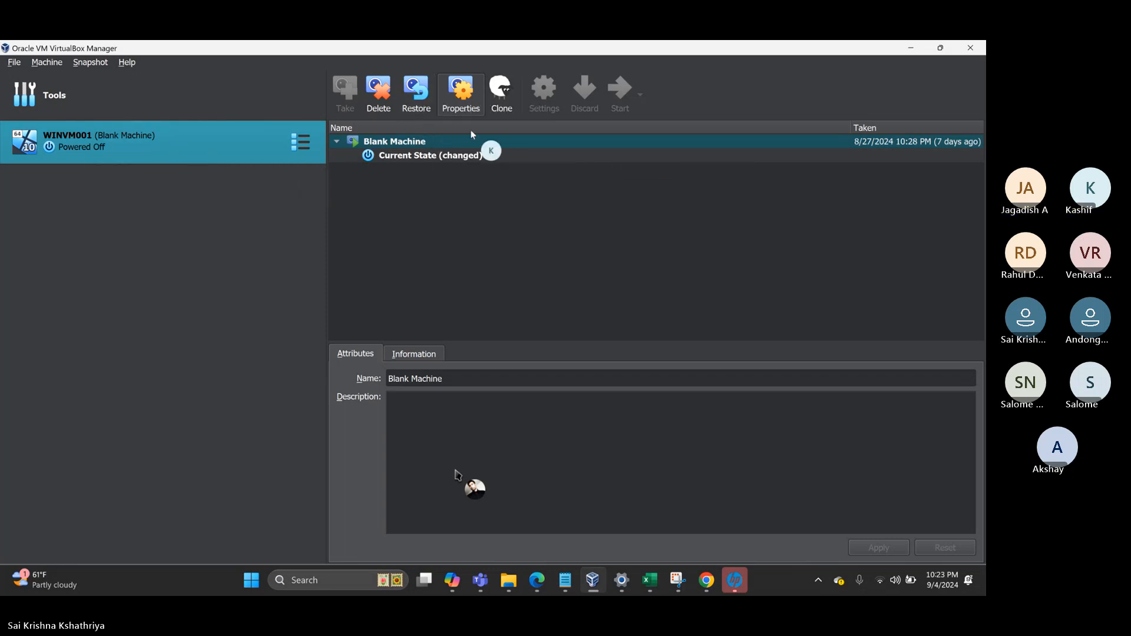
{"action": "left_click", "coordinate": [443, 158]}
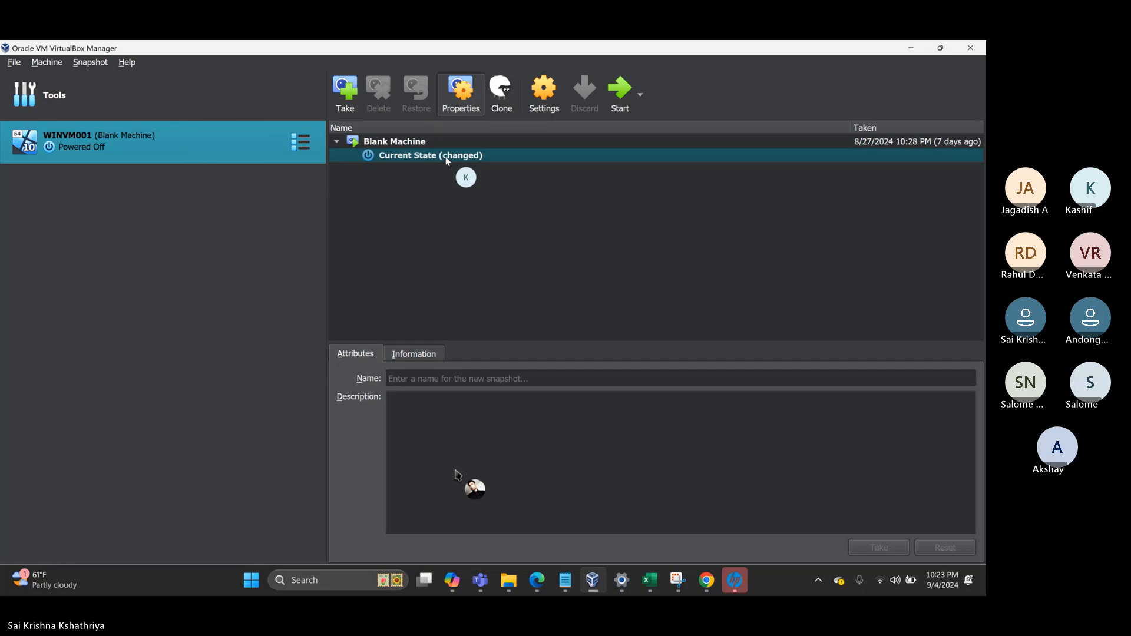
{"action": "left_click", "coordinate": [615, 92]}
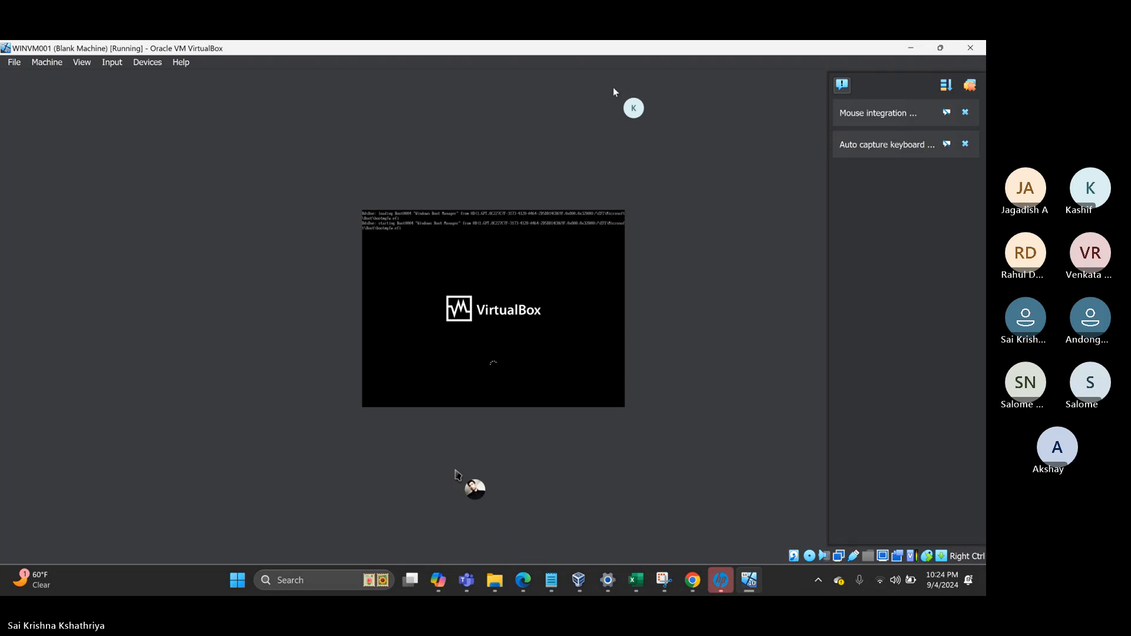
{"action": "left_click", "coordinate": [692, 580]}
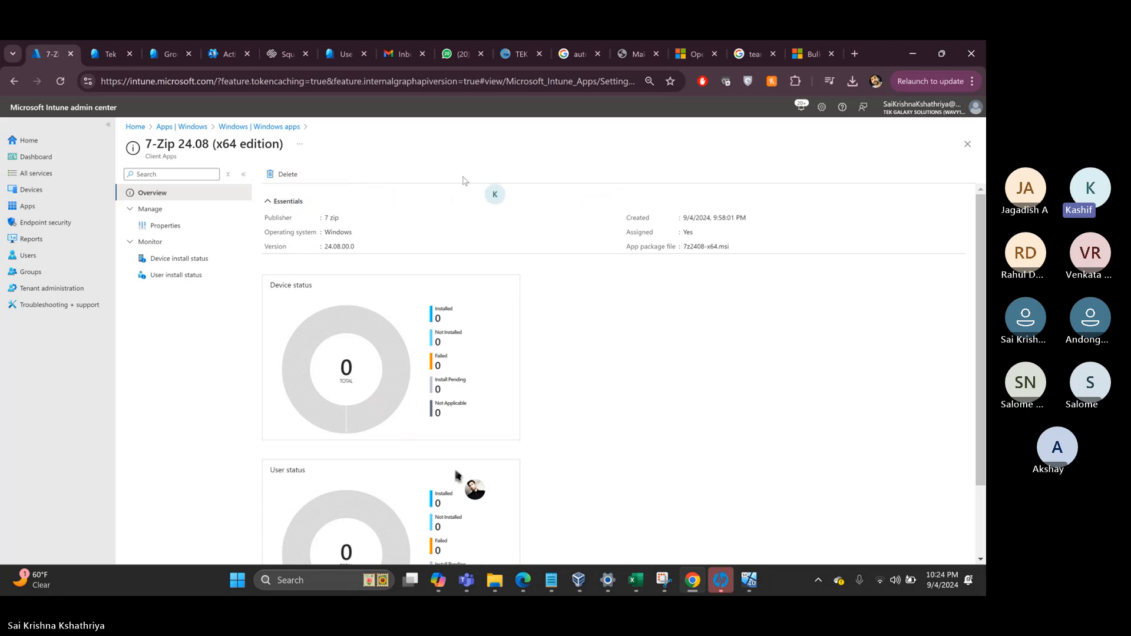
- Review 7-Zip's properties showing a Required assignment to Windows 10 Device Group, then return to the VM
{"action": "left_click", "coordinate": [163, 227]}
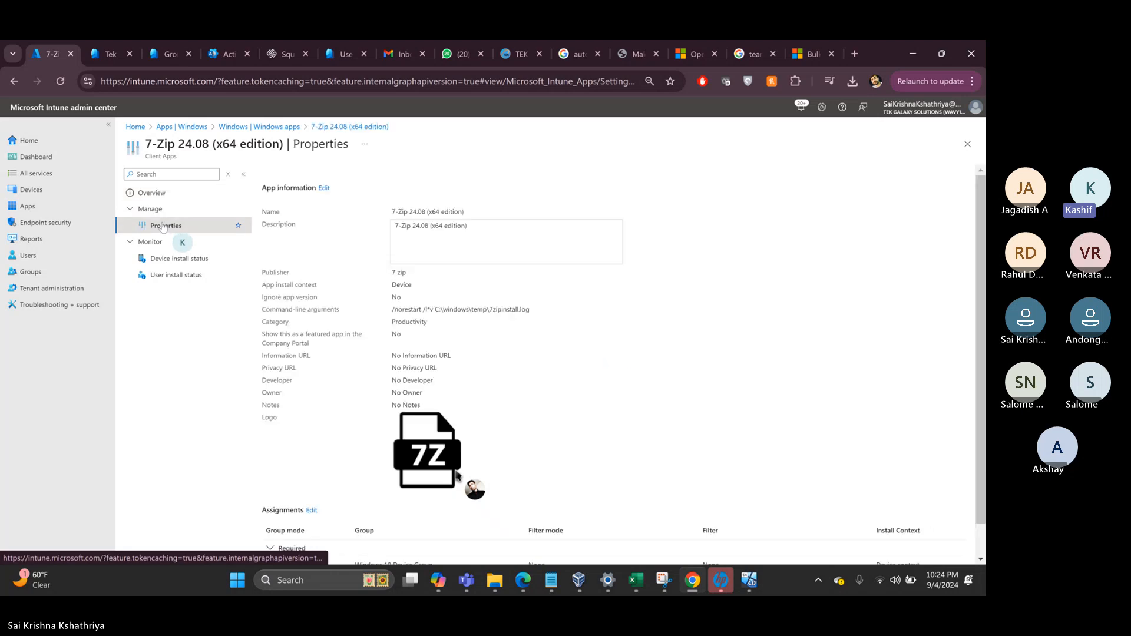
{"action": "scroll", "coordinate": [457, 475], "scroll_direction": "down", "scroll_amount": 1}
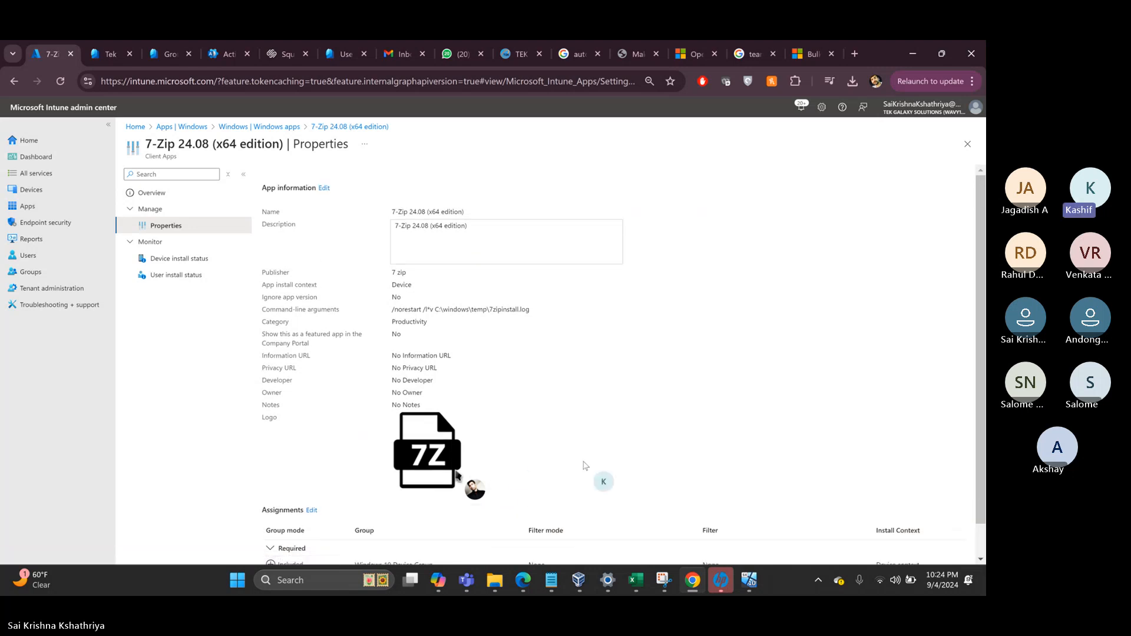
{"action": "left_click", "coordinate": [749, 581]}
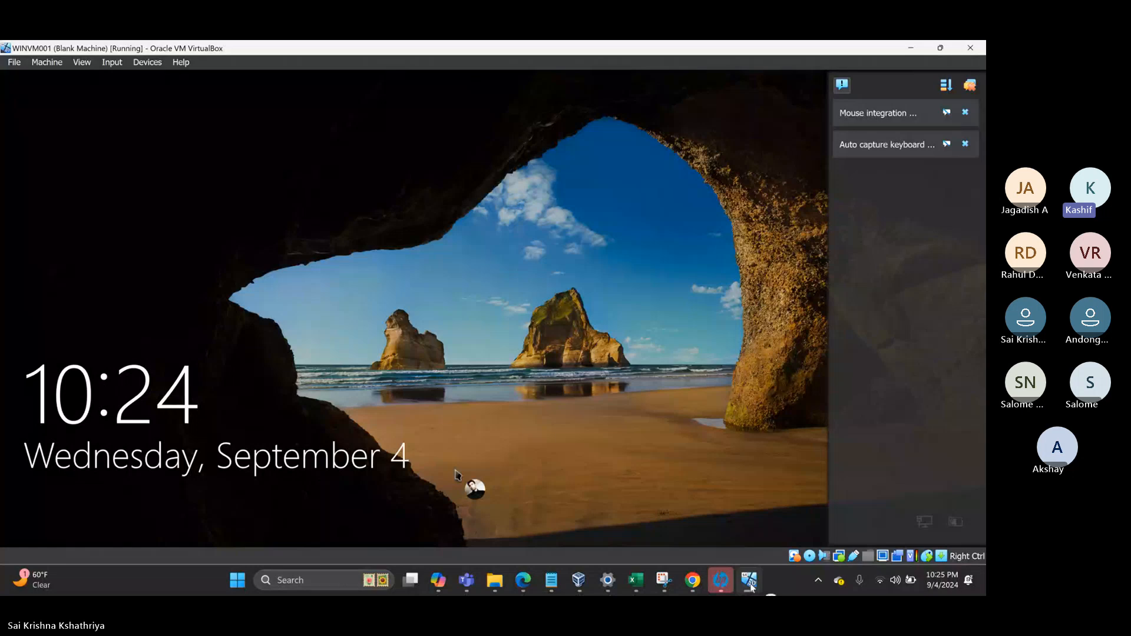
- Dismiss the VirtualBox notifications and sign in to WINVM001 with the account PIN
{"action": "left_click", "coordinate": [973, 86]}
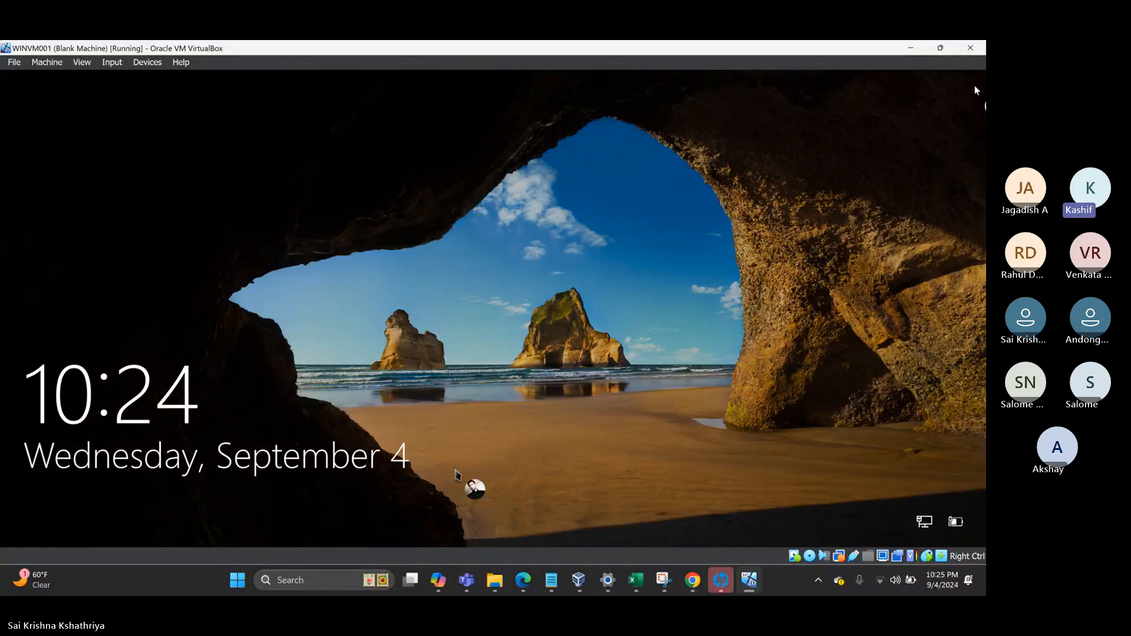
{"action": "left_click", "coordinate": [585, 226]}
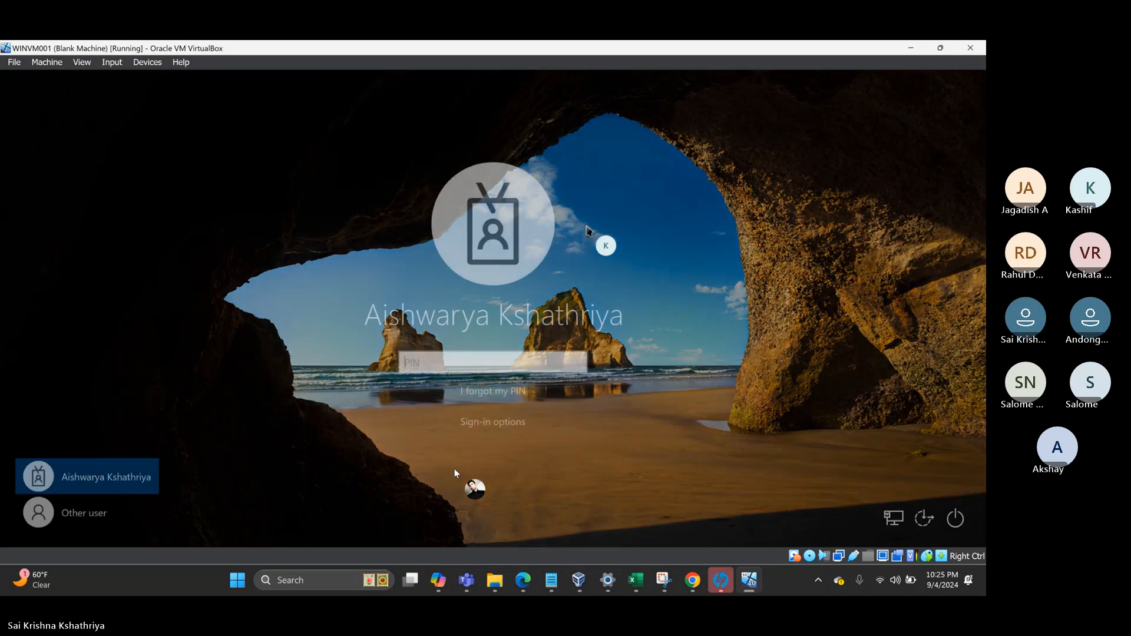
{"action": "type", "text": "1"}
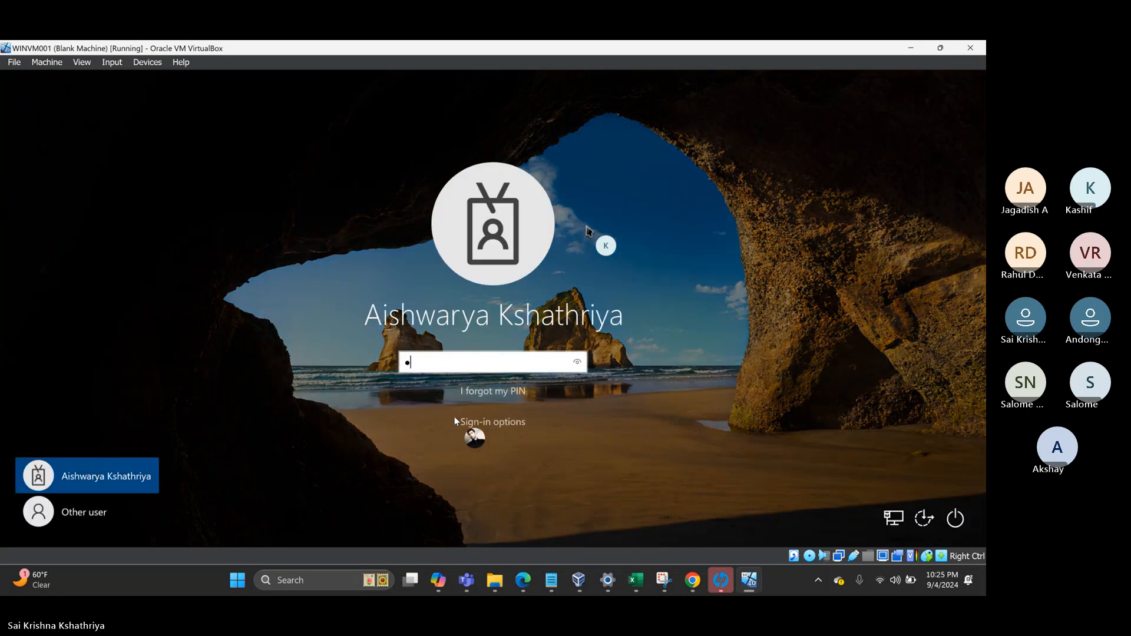
{"action": "key", "text": "BackSpace"}
{"action": "type", "text": "123456"}
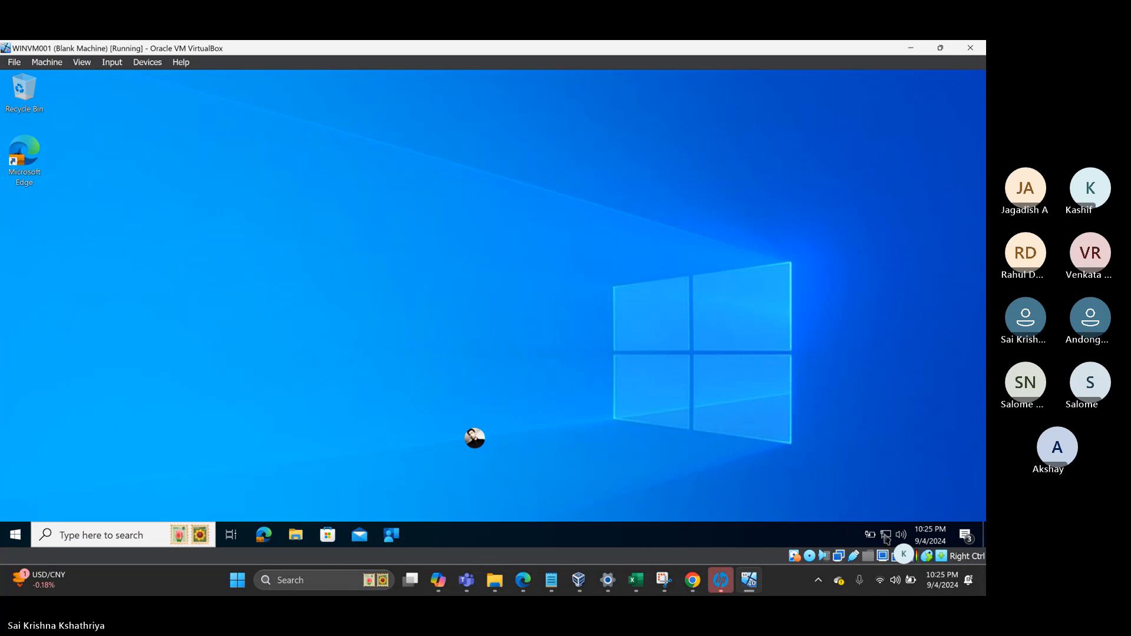
- Launch Company Portal and trigger a device sync with Intune from its taskbar menu
{"action": "left_click", "coordinate": [18, 535]}
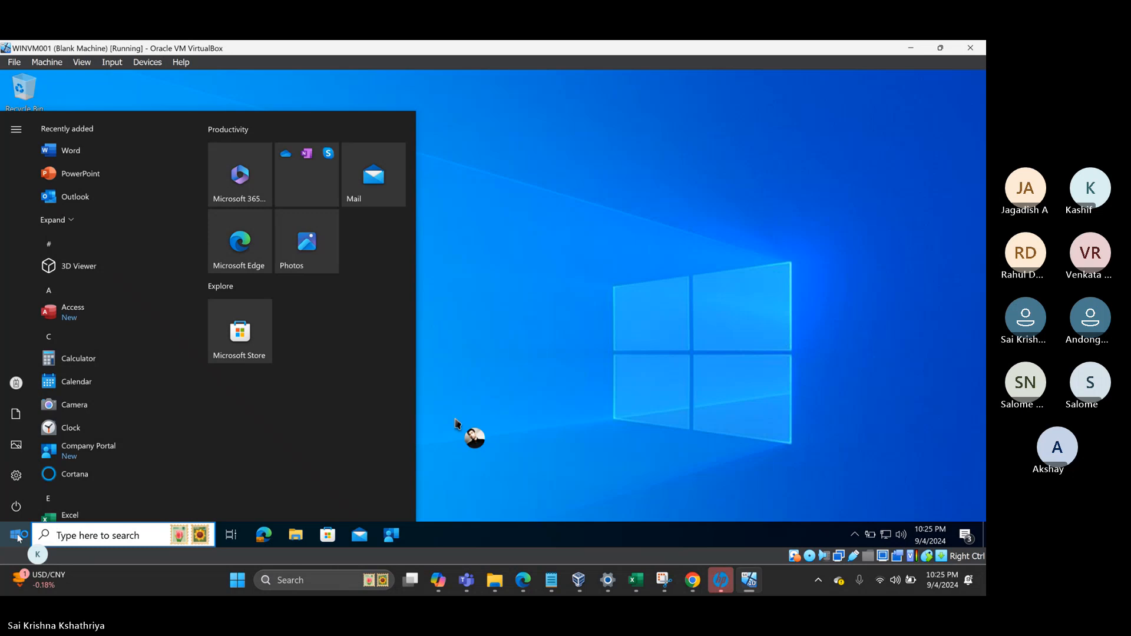
{"action": "left_click", "coordinate": [391, 535]}
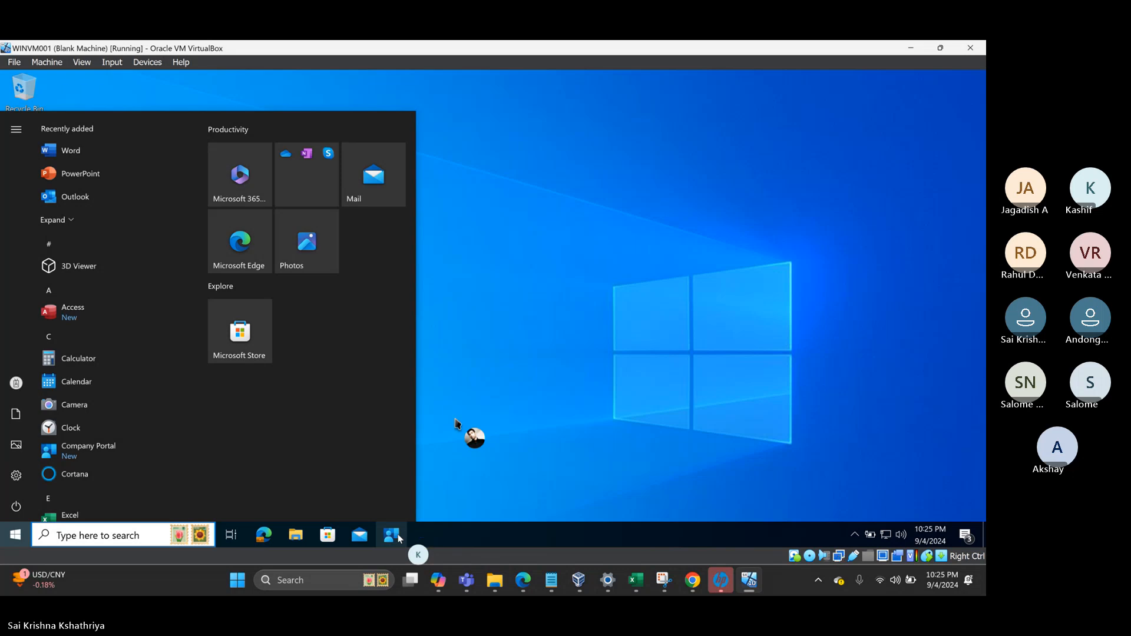
{"action": "right_click", "coordinate": [392, 536]}
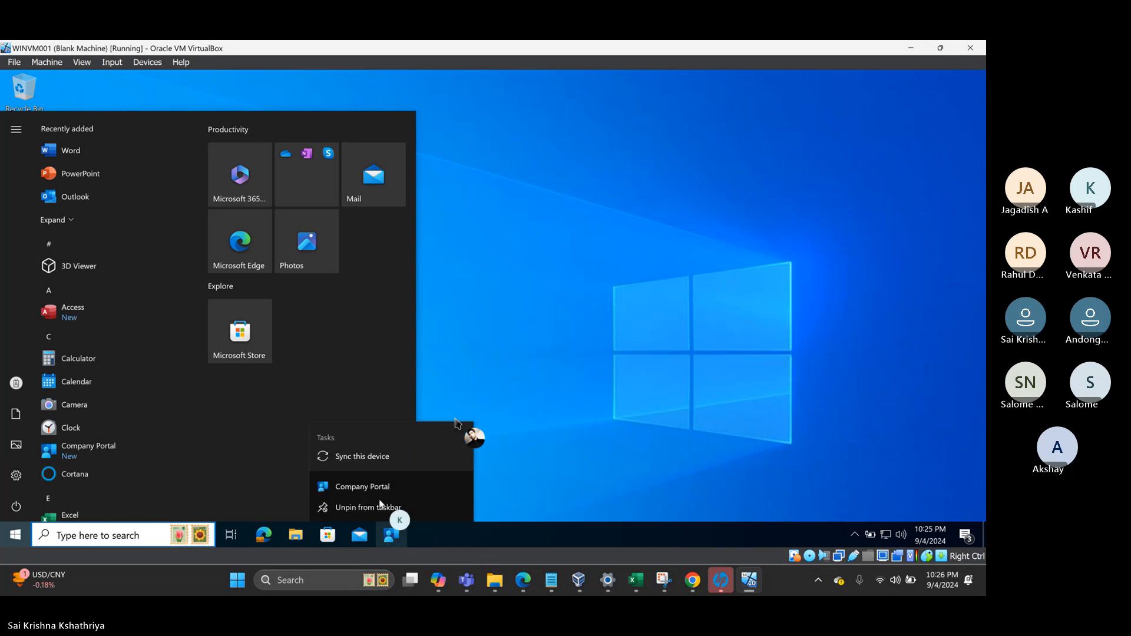
{"action": "left_click", "coordinate": [357, 461]}
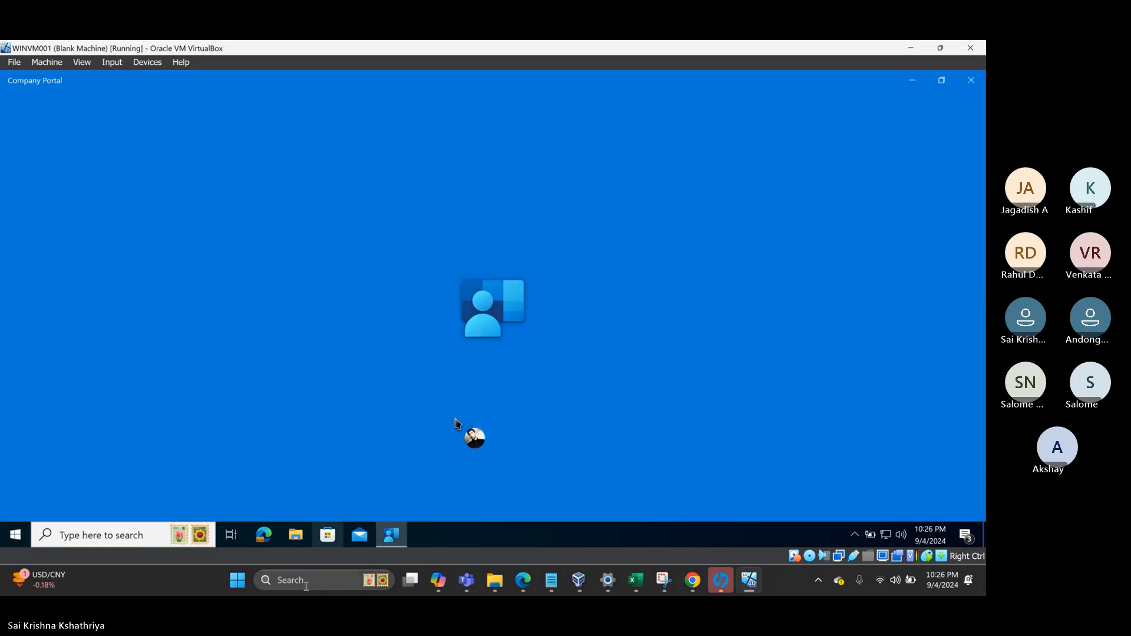
- Start Event Viewer through a search for 'event' and open a cleared Run box
{"action": "left_click", "coordinate": [83, 540]}
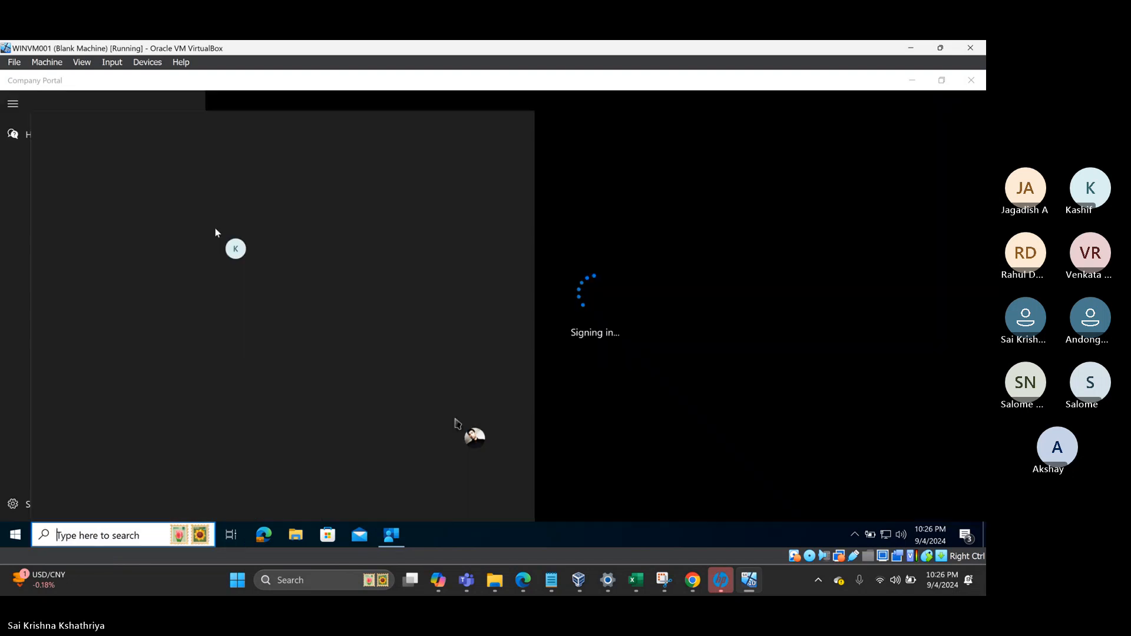
{"action": "type", "text": "event"}
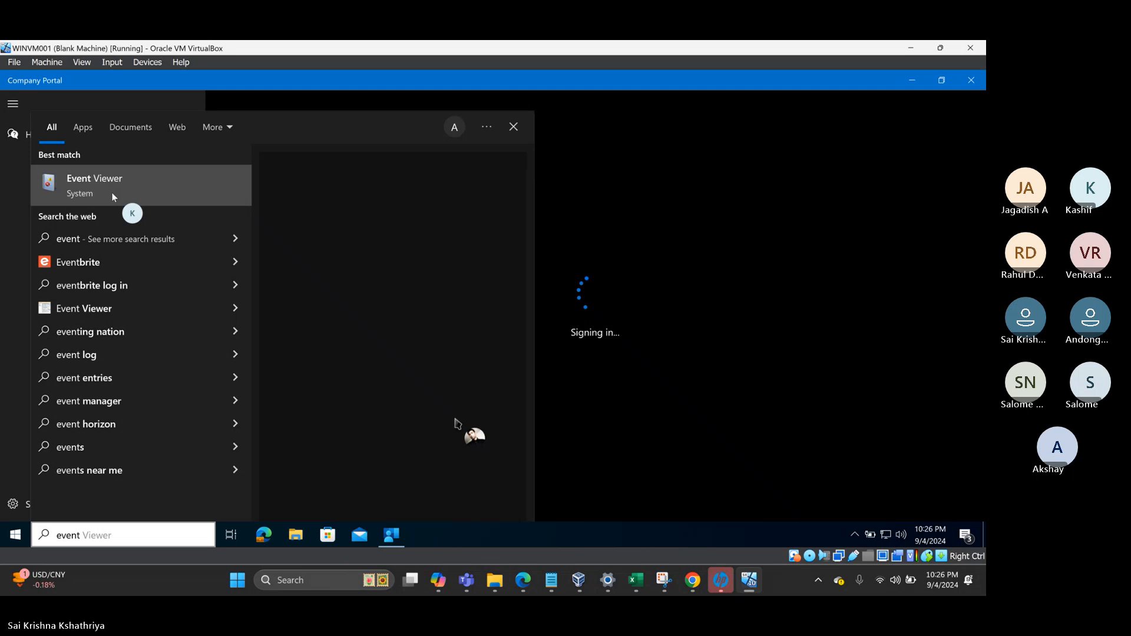
{"action": "left_click", "coordinate": [112, 192]}
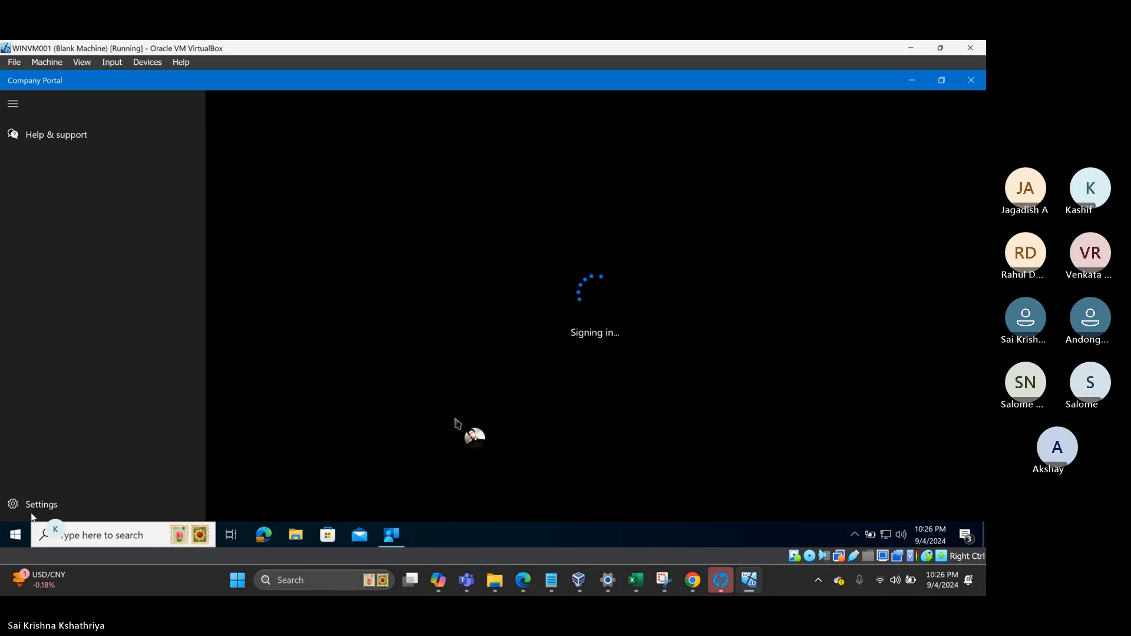
{"action": "right_click", "coordinate": [18, 534]}
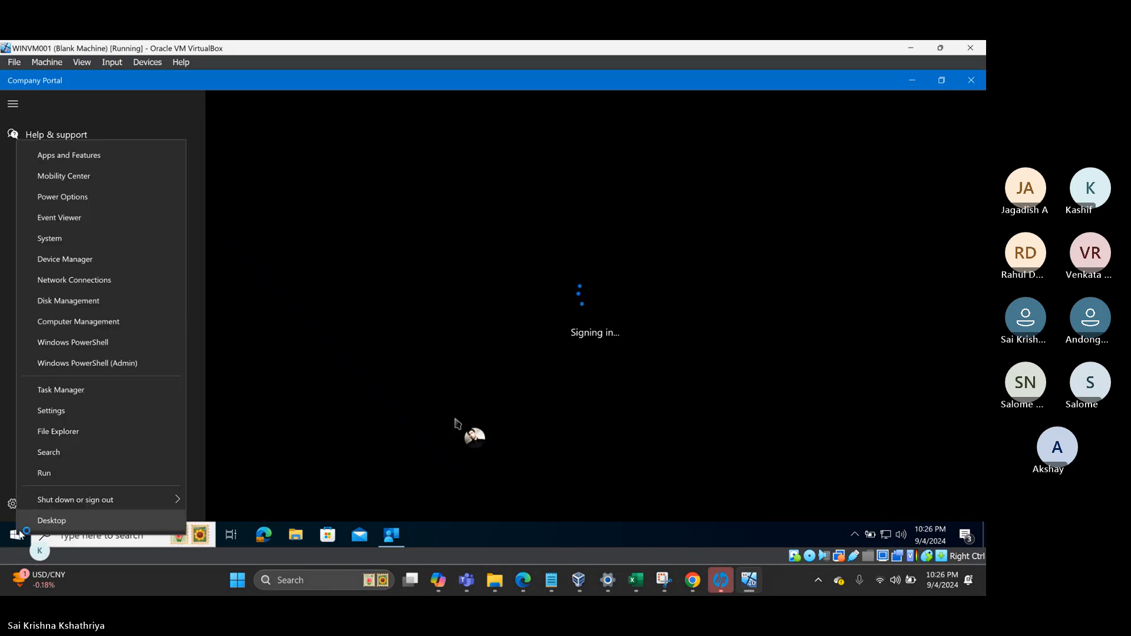
{"action": "left_click", "coordinate": [61, 477]}
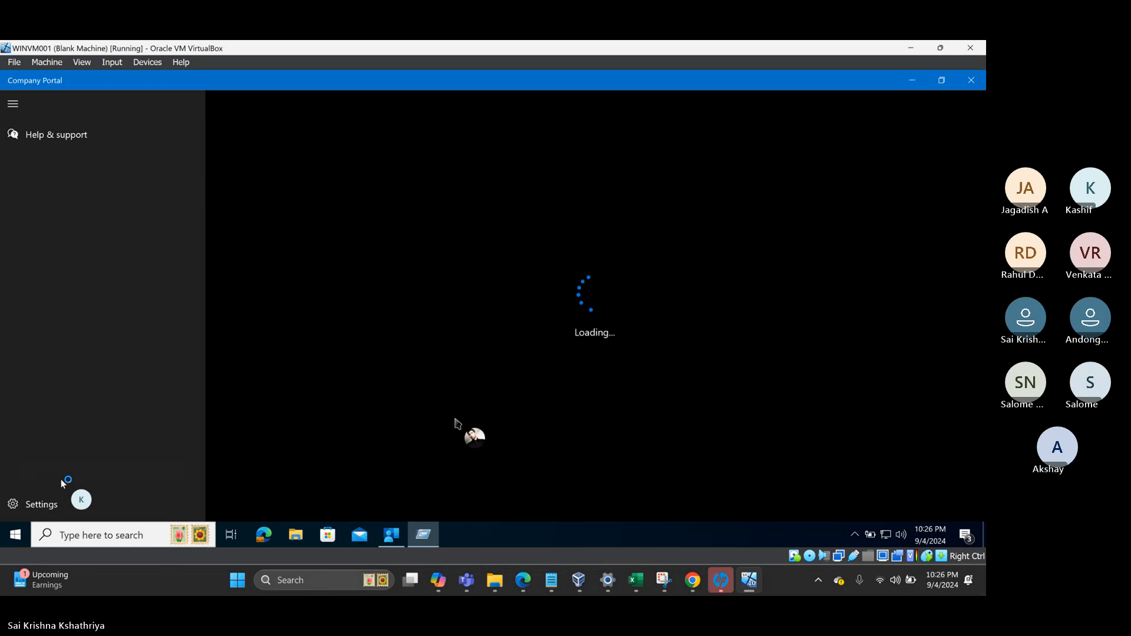
{"action": "key", "text": "BackSpace"}
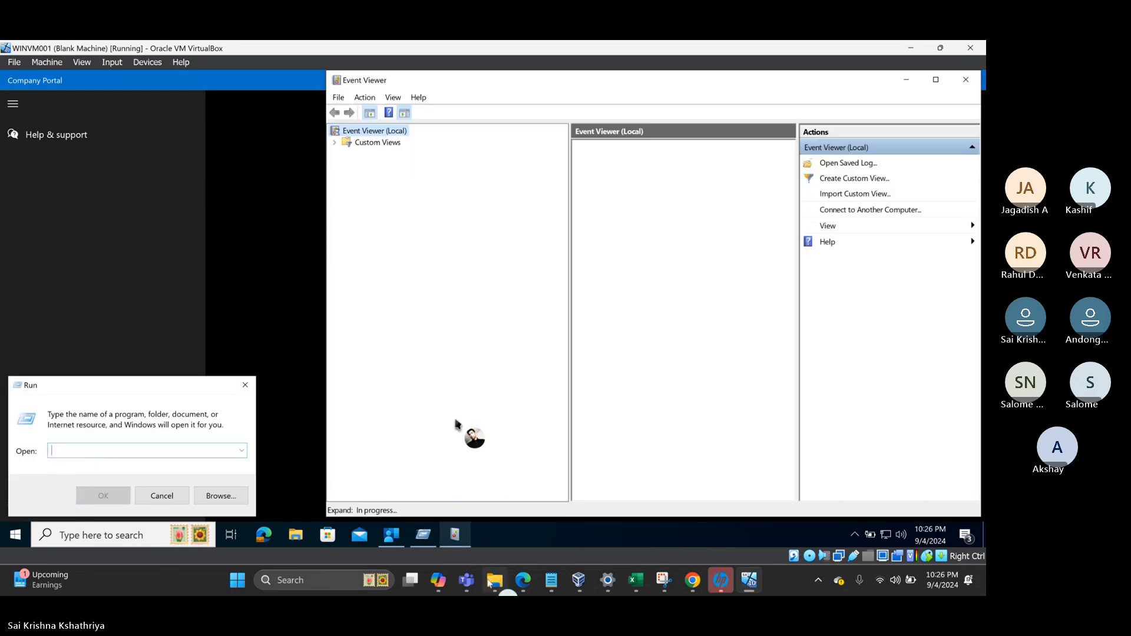
- Paste the mdm path from Intune Notes into Run to open C:\Windows\System32\config\systemprofile\AppData\Local\mdm
{"action": "mouse_move", "coordinate": [494, 585]}
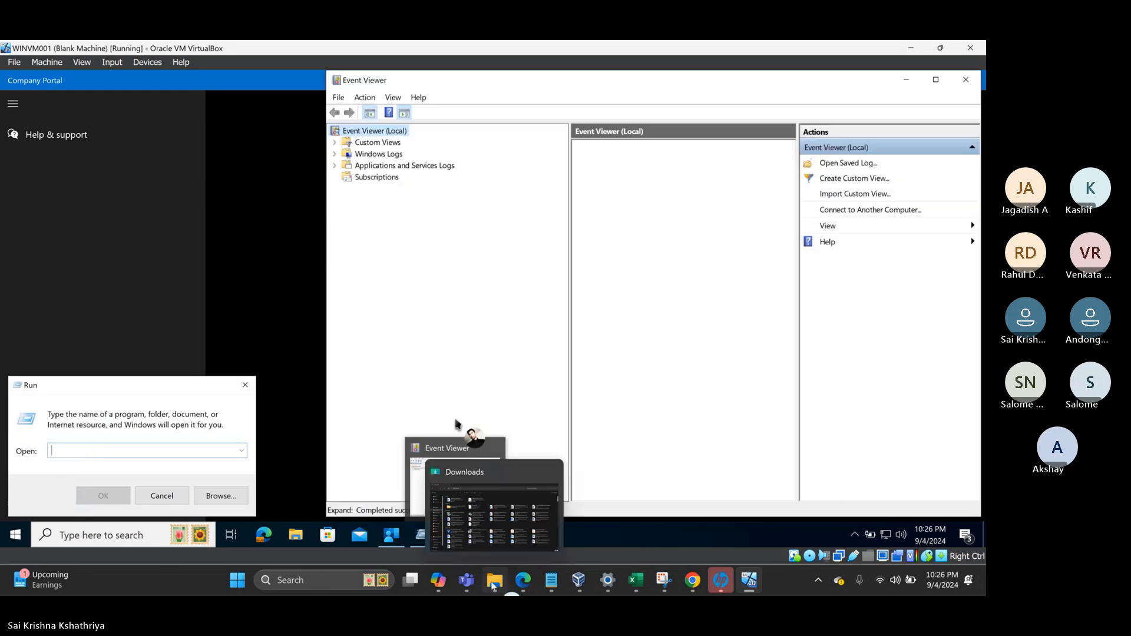
{"action": "left_click", "coordinate": [551, 580]}
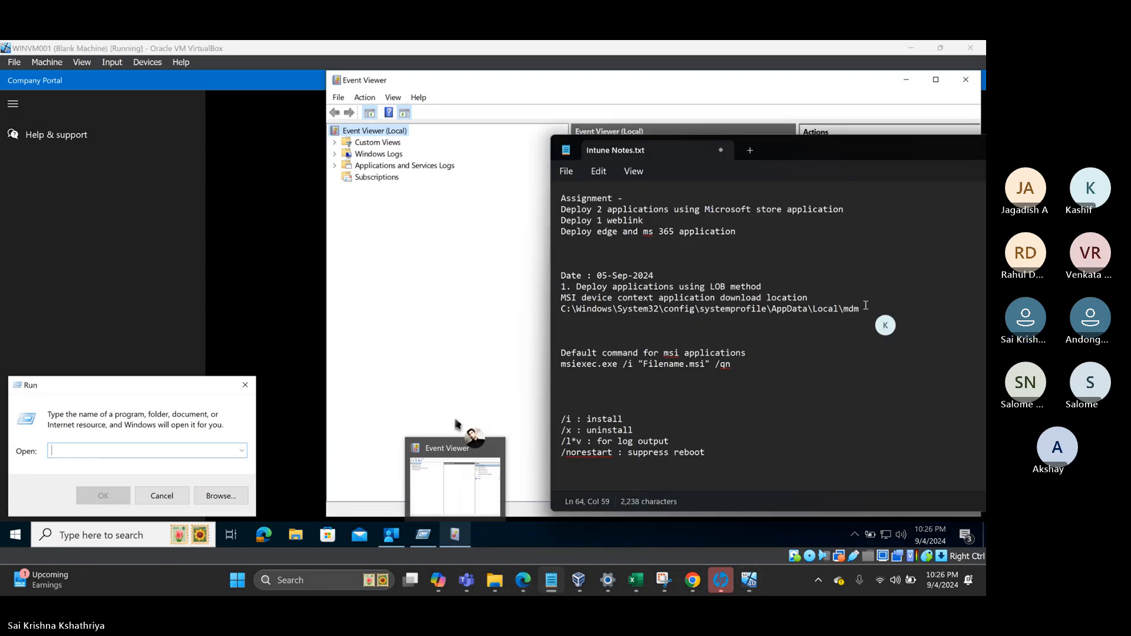
{"action": "left_click_drag", "start_coordinate": [862, 309], "coordinate": [559, 311]}
{"action": "key", "text": "ctrl+c"}
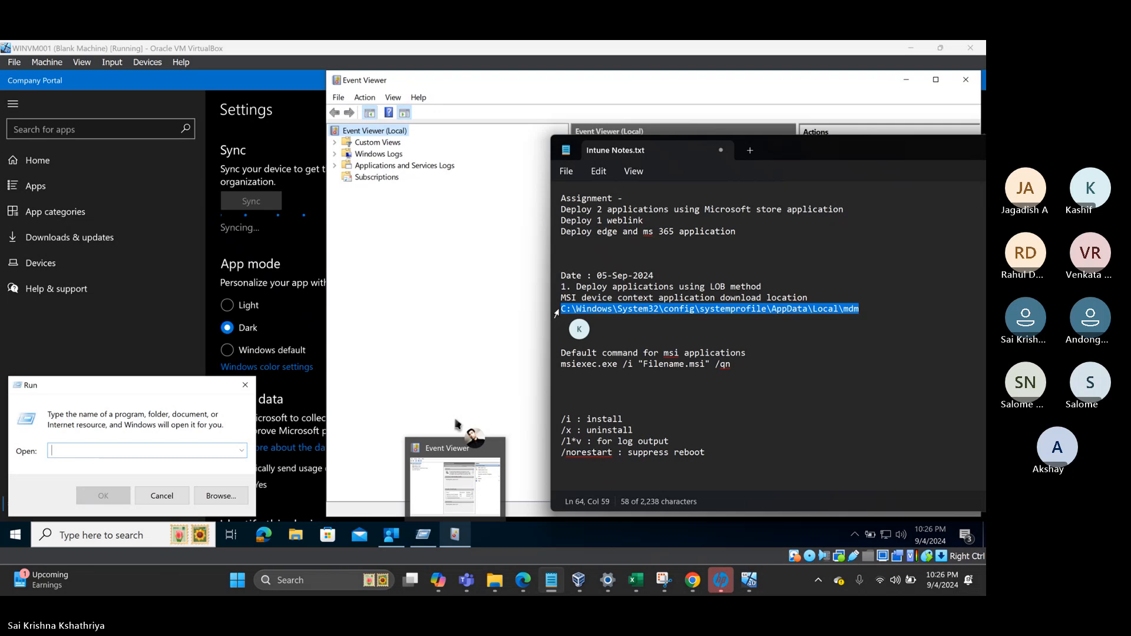
{"action": "left_click", "coordinate": [115, 453]}
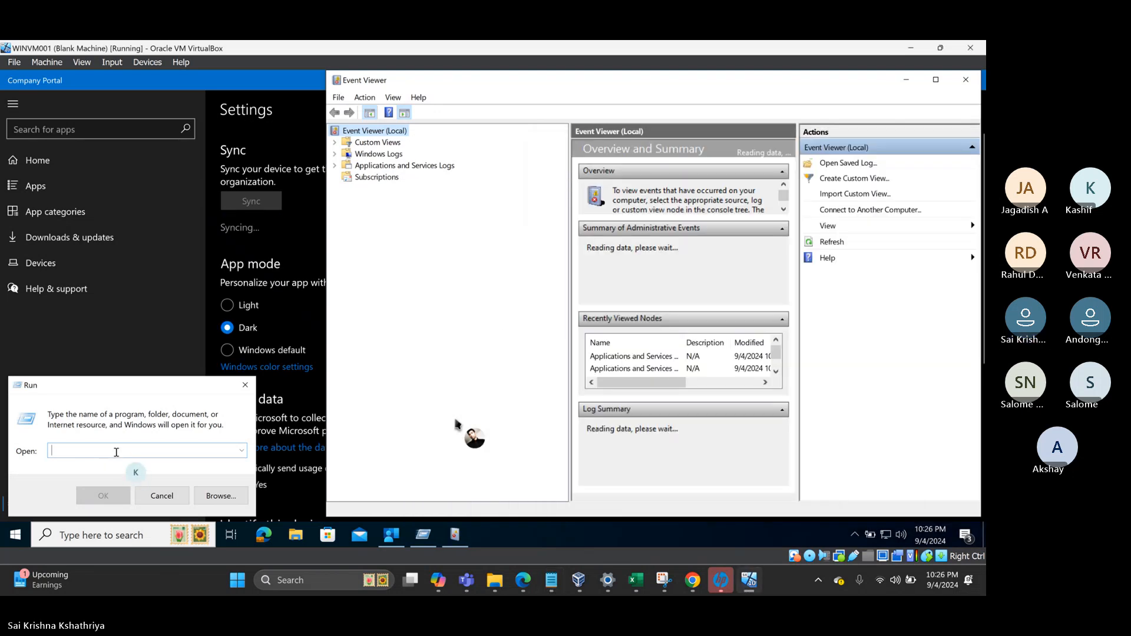
{"action": "key", "text": "ctrl+v"}
{"action": "left_click", "coordinate": [105, 496]}
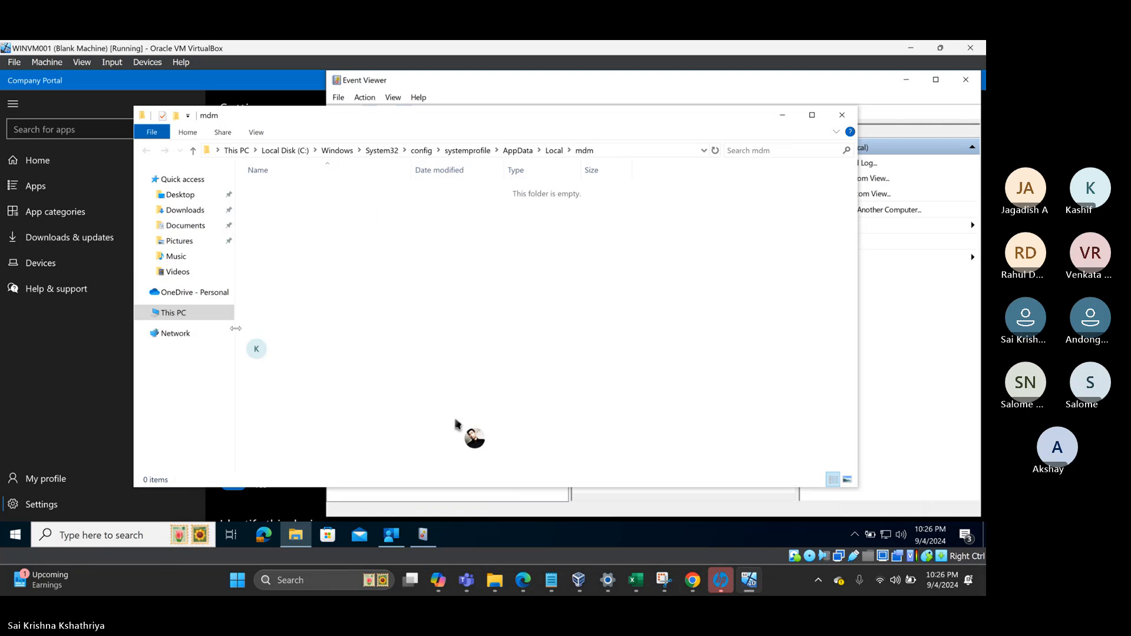
{"action": "left_click", "coordinate": [594, 86]}
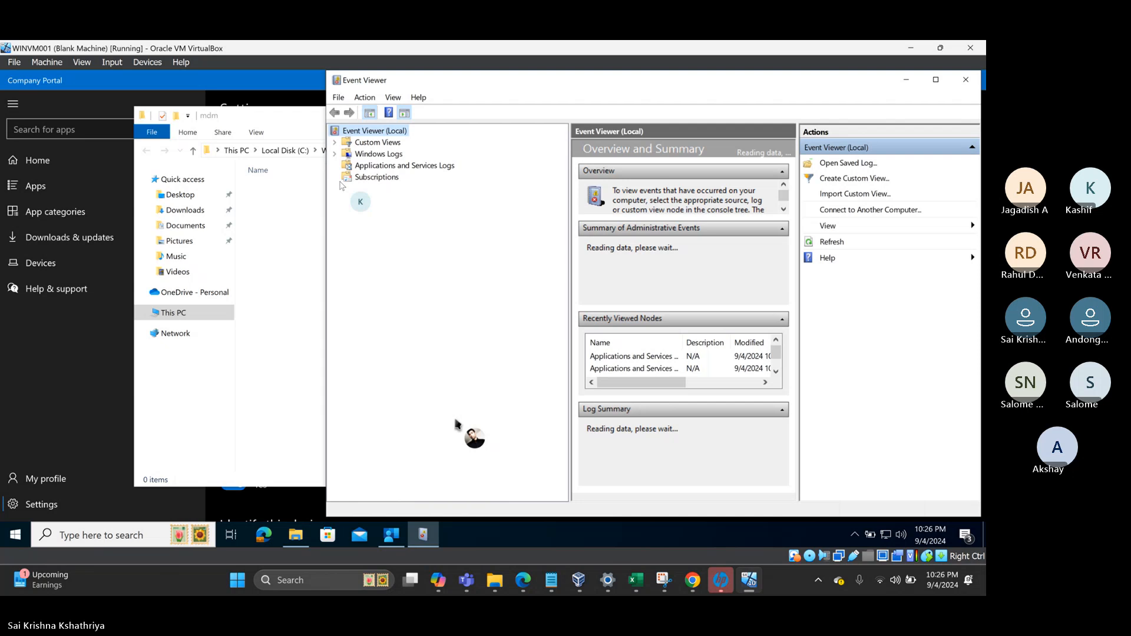
- Recheck Company Portal's mRemoteNG page, still Download pending, then bring back the empty mdm folder
{"action": "left_click", "coordinate": [964, 537]}
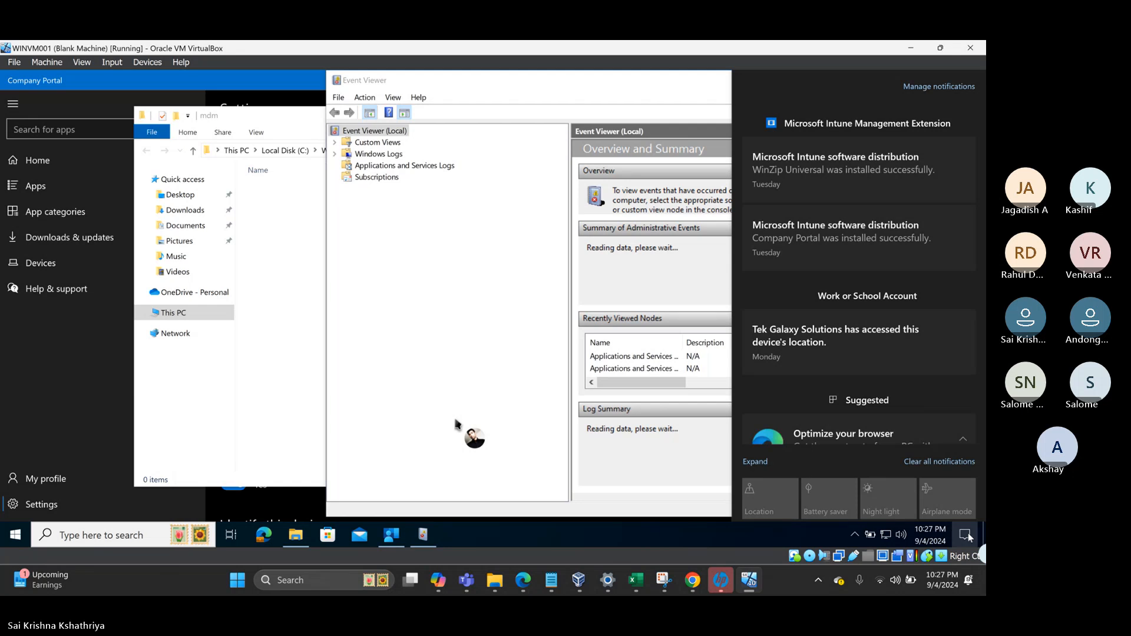
{"action": "left_click", "coordinate": [970, 537]}
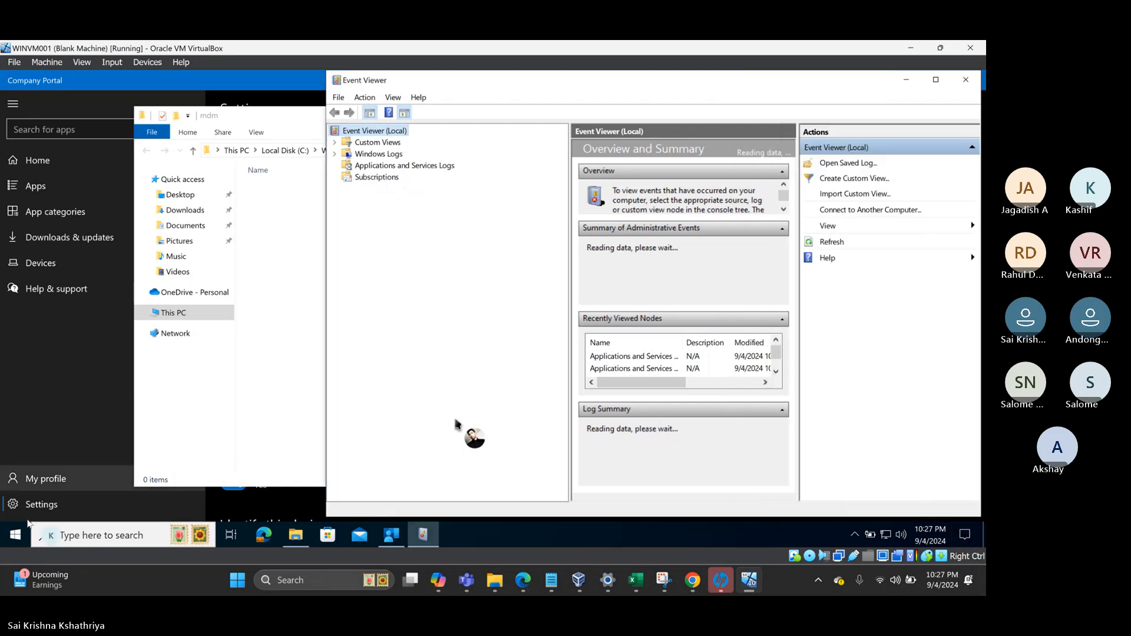
{"action": "left_click", "coordinate": [18, 535]}
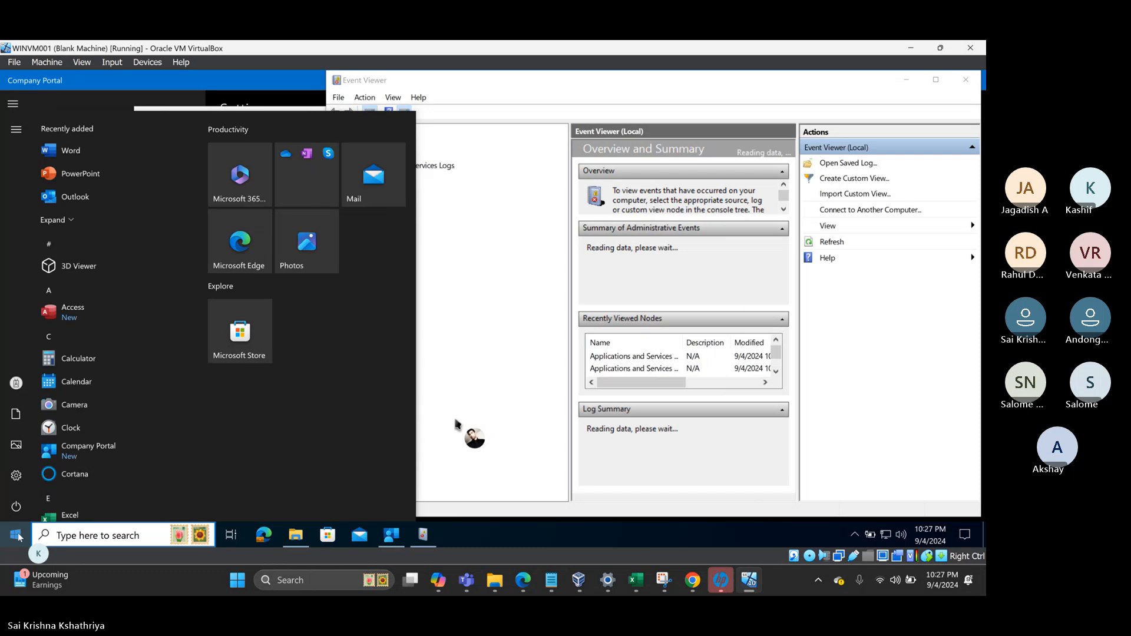
{"action": "left_click", "coordinate": [17, 536]}
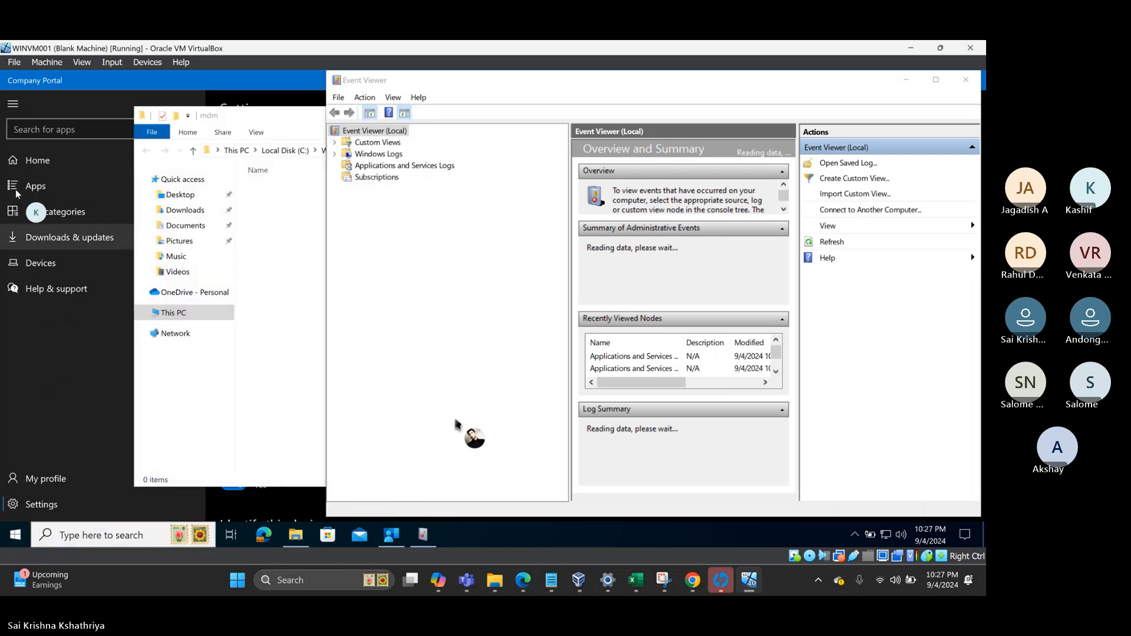
{"action": "left_click", "coordinate": [52, 164]}
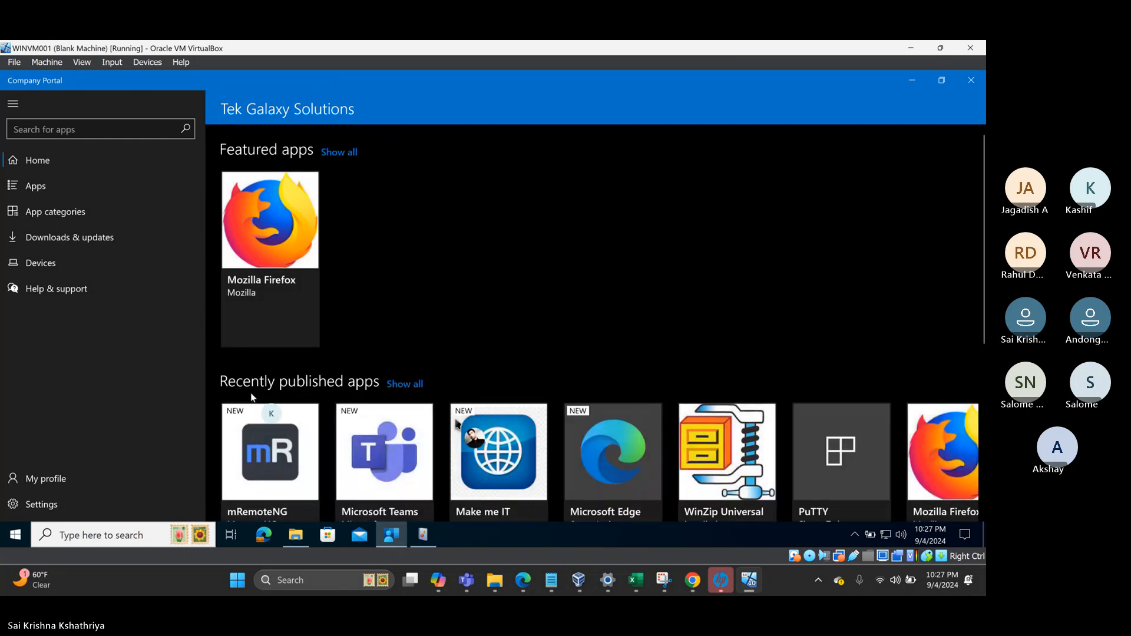
{"action": "left_click", "coordinate": [255, 433]}
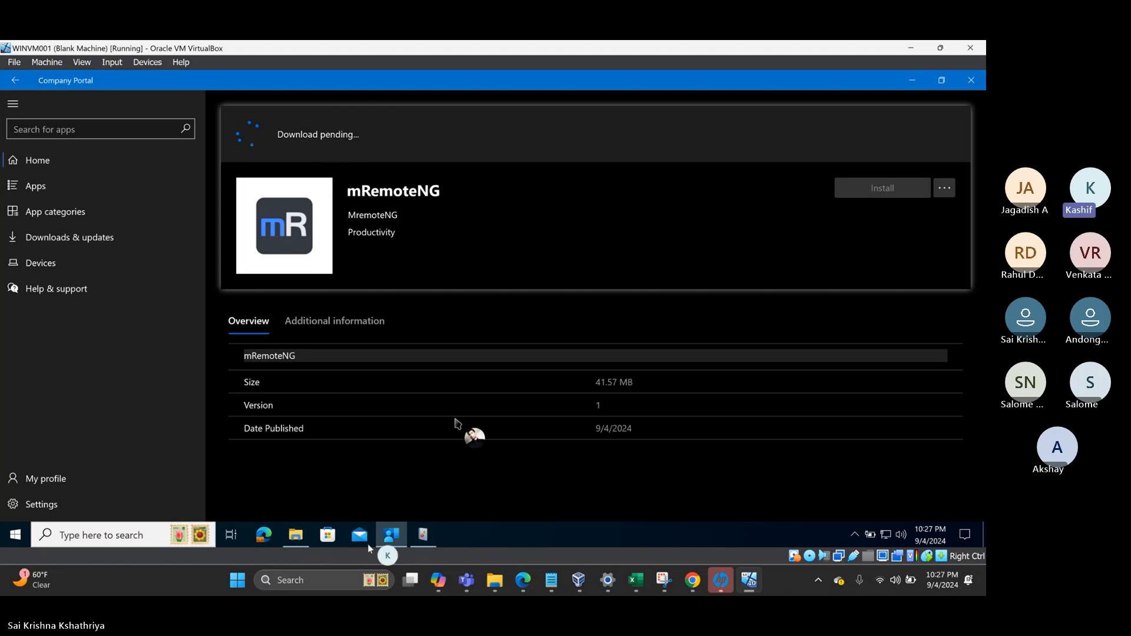
{"action": "left_click", "coordinate": [294, 534]}
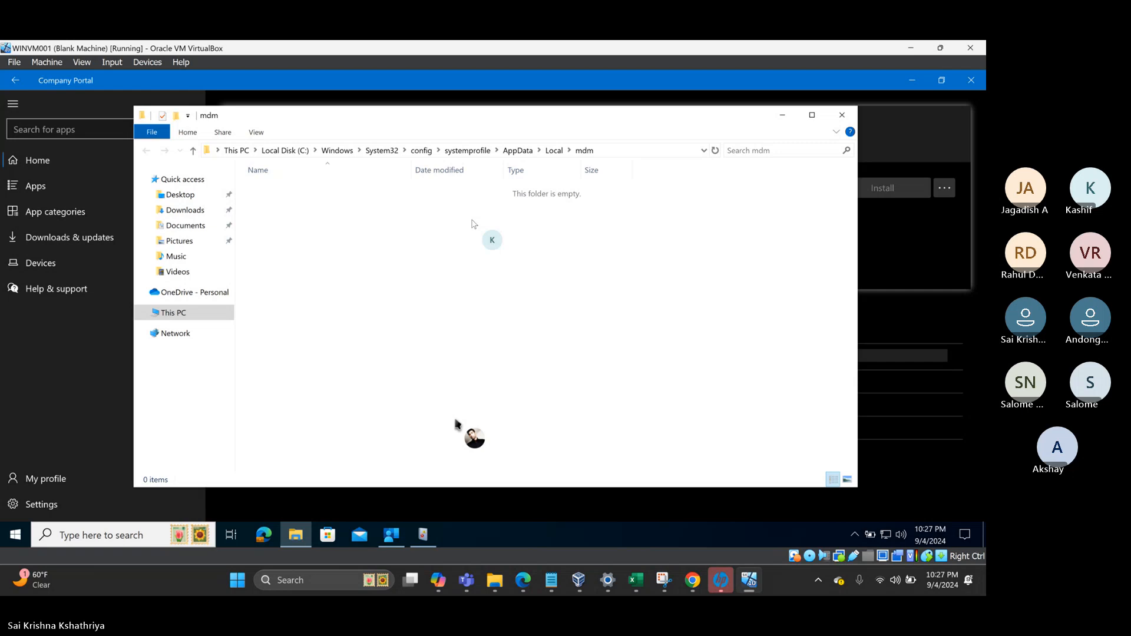
- Navigate Applications and Services Logs > Microsoft > Windows to DeviceManagement-Enterprise-Diagnostics-Provider
{"action": "left_click", "coordinate": [429, 536]}
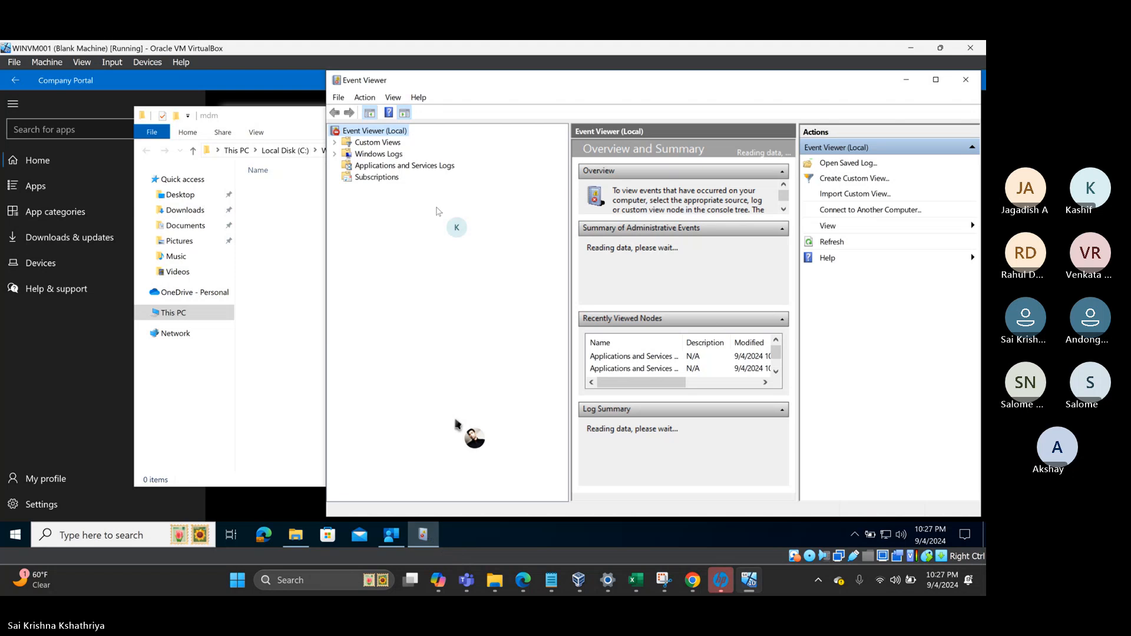
{"action": "double_click", "coordinate": [361, 170]}
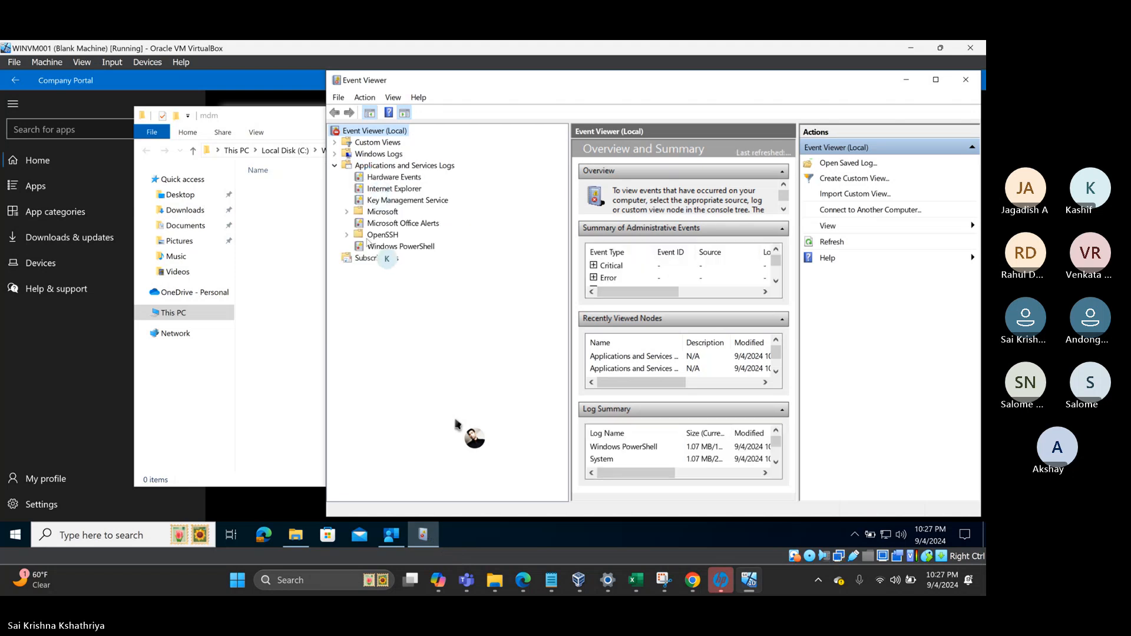
{"action": "left_click", "coordinate": [348, 214]}
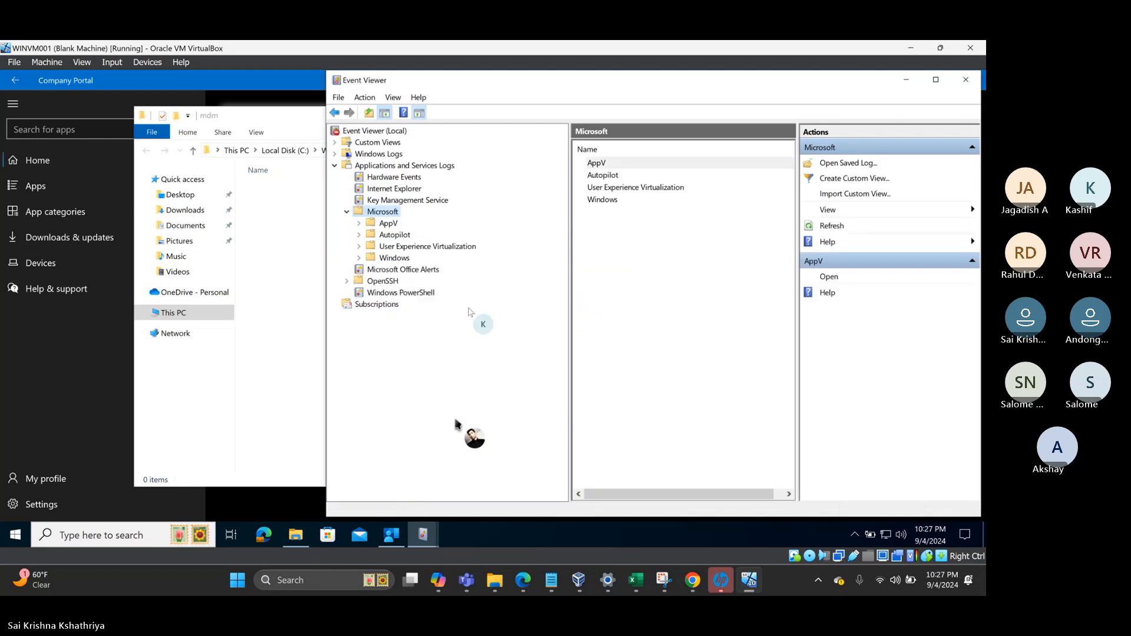
{"action": "left_click", "coordinate": [378, 260]}
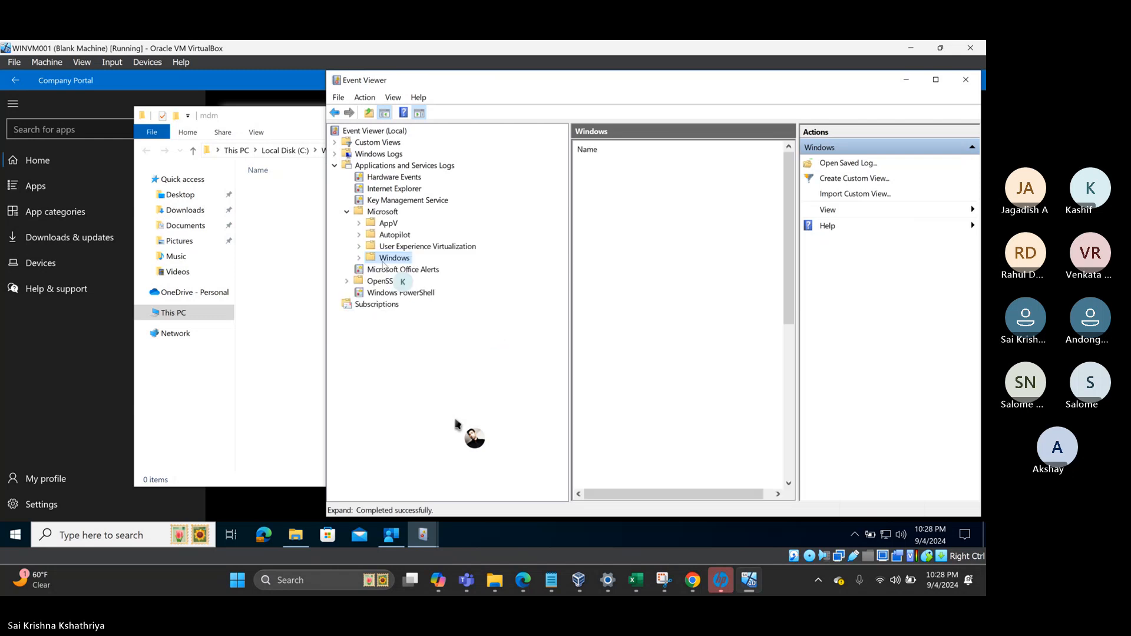
{"action": "left_click", "coordinate": [359, 259]}
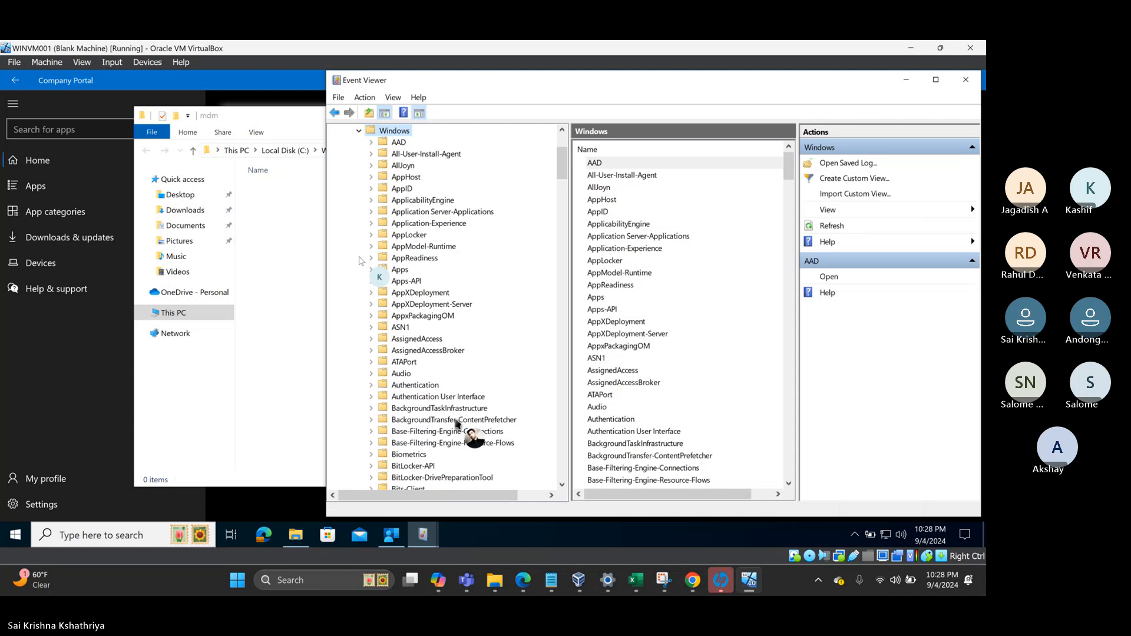
{"action": "scroll", "coordinate": [400, 365], "scroll_direction": "down", "scroll_amount": 3}
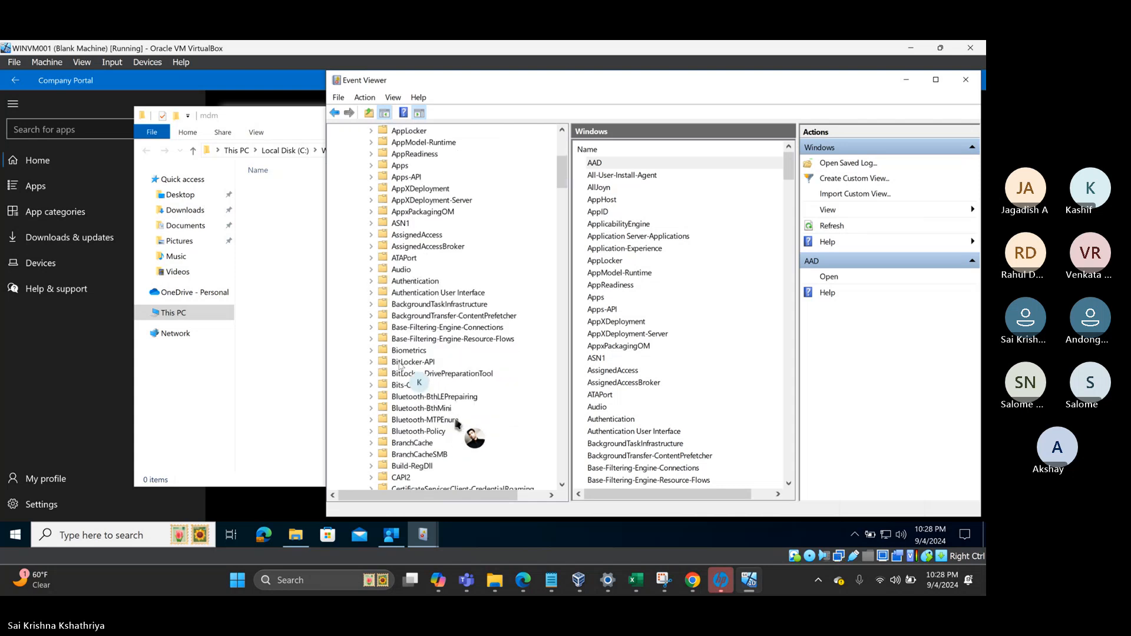
{"action": "scroll", "coordinate": [399, 365], "scroll_direction": "down", "scroll_amount": 8}
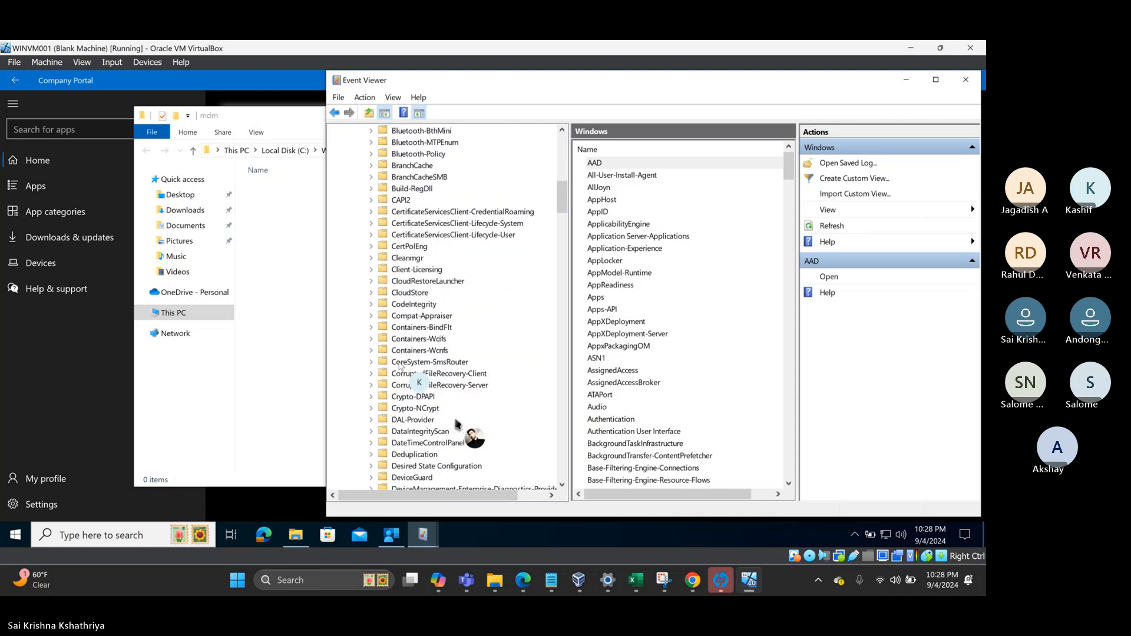
{"action": "scroll", "coordinate": [399, 366], "scroll_direction": "down", "scroll_amount": 5}
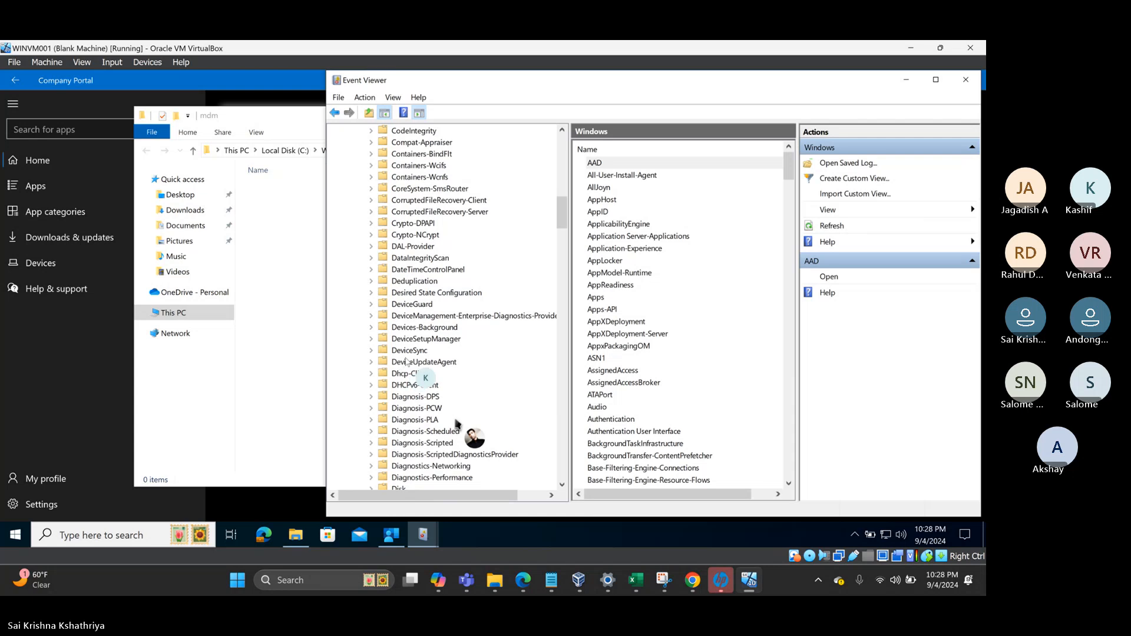
{"action": "left_click", "coordinate": [423, 317]}
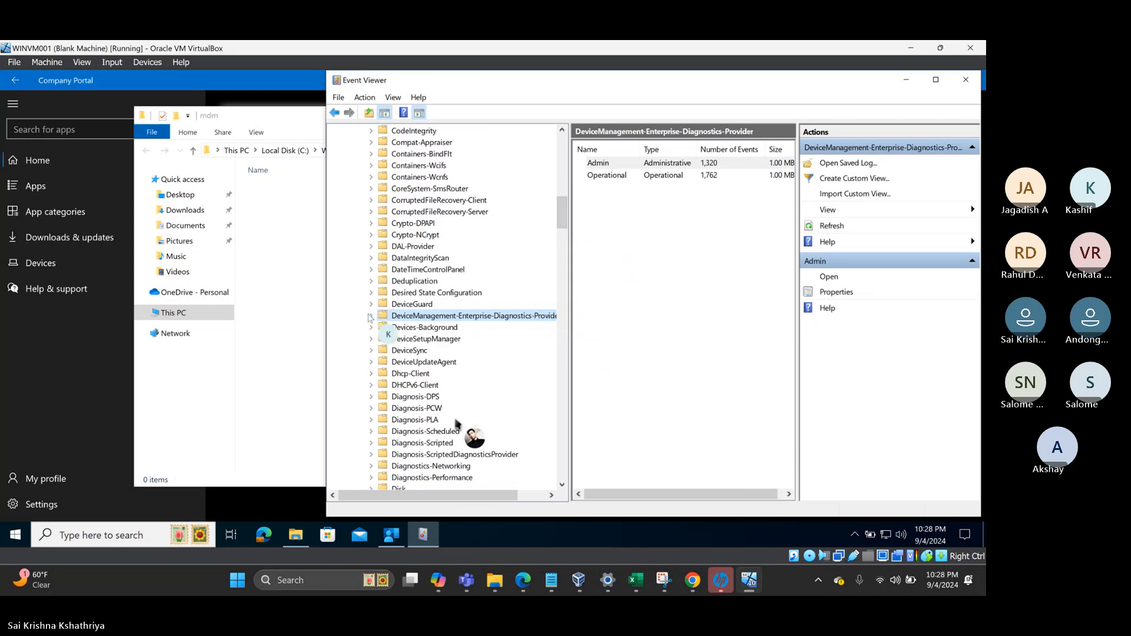
- Open the MDM diagnostics Admin log, maximize Event Viewer, and inspect the Event 455 errors
{"action": "left_click", "coordinate": [370, 317]}
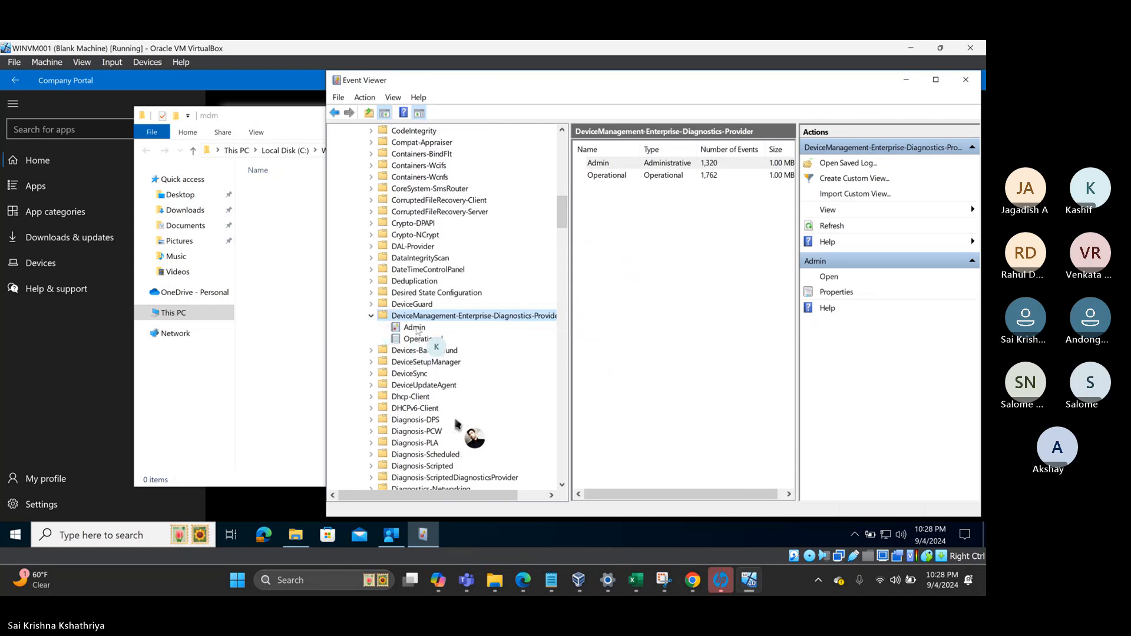
{"action": "left_click", "coordinate": [415, 328]}
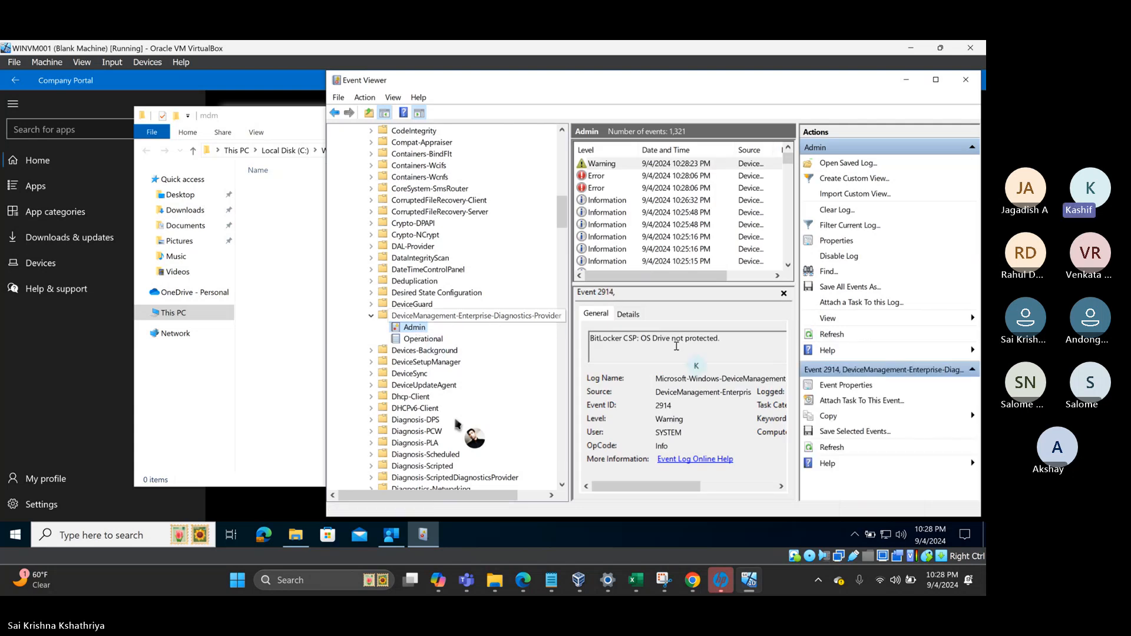
{"action": "left_click", "coordinate": [646, 177]}
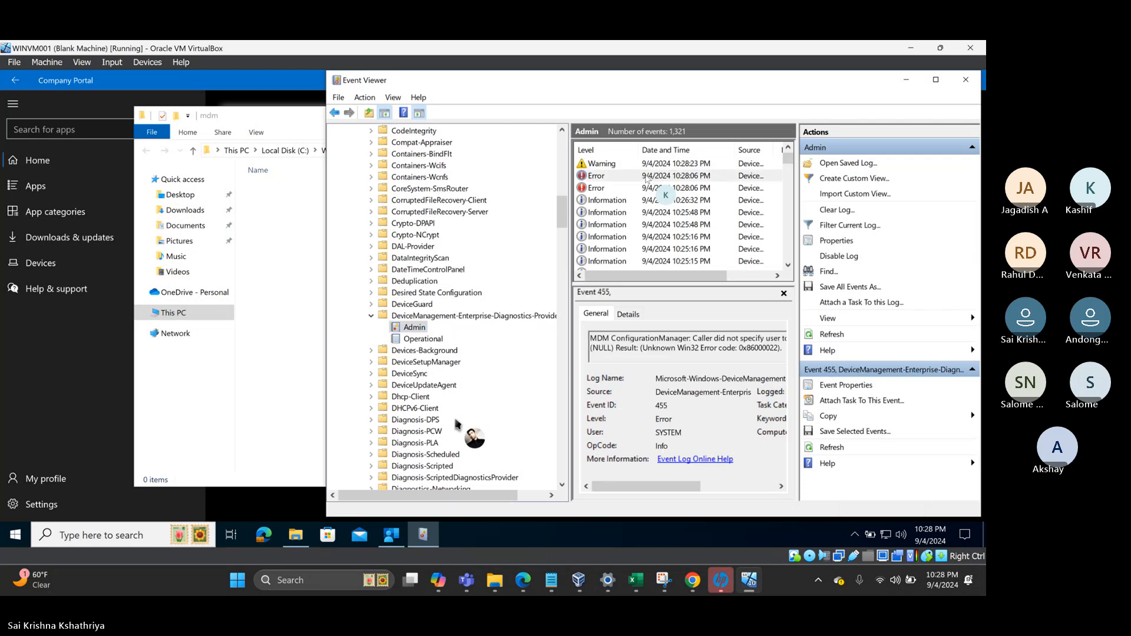
{"action": "left_click", "coordinate": [646, 177]}
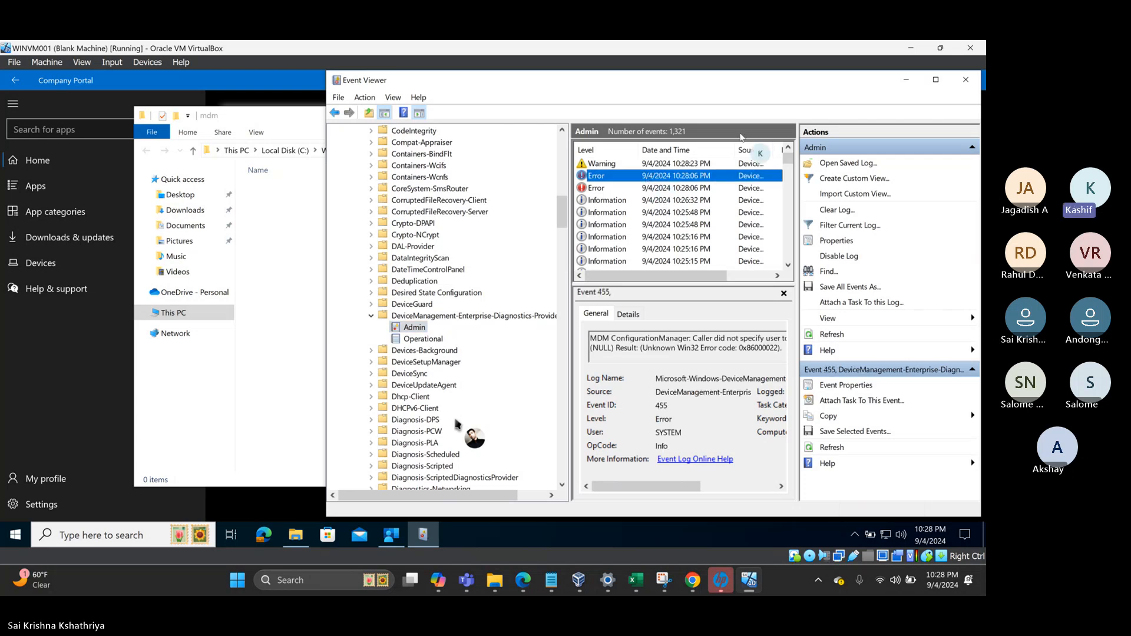
{"action": "left_click", "coordinate": [936, 80]}
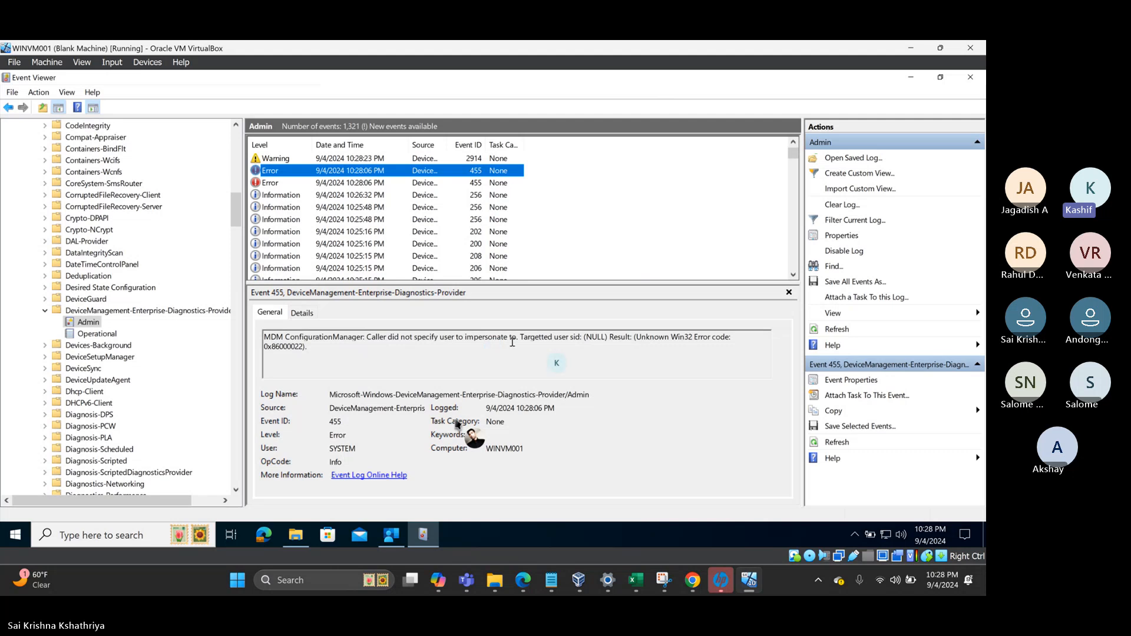
{"action": "left_click", "coordinate": [341, 183]}
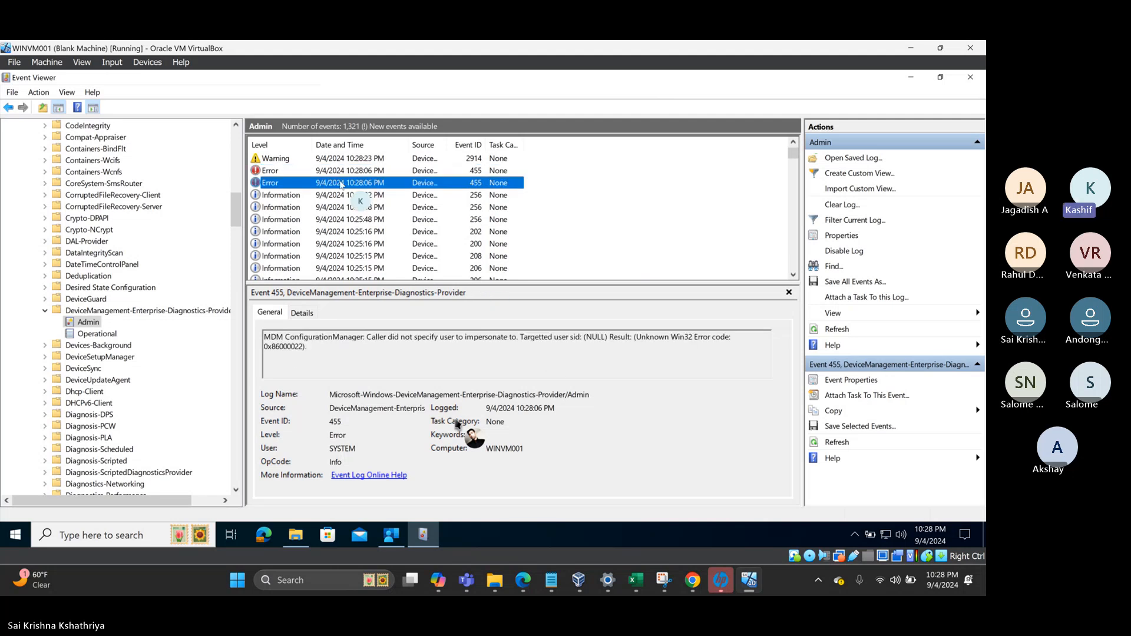
- Read the sync events from 10:26:32 PM down (202, 200, 208, 206, 205, 209, 258), then return to the mdm folder
{"action": "left_click", "coordinate": [237, 191]}
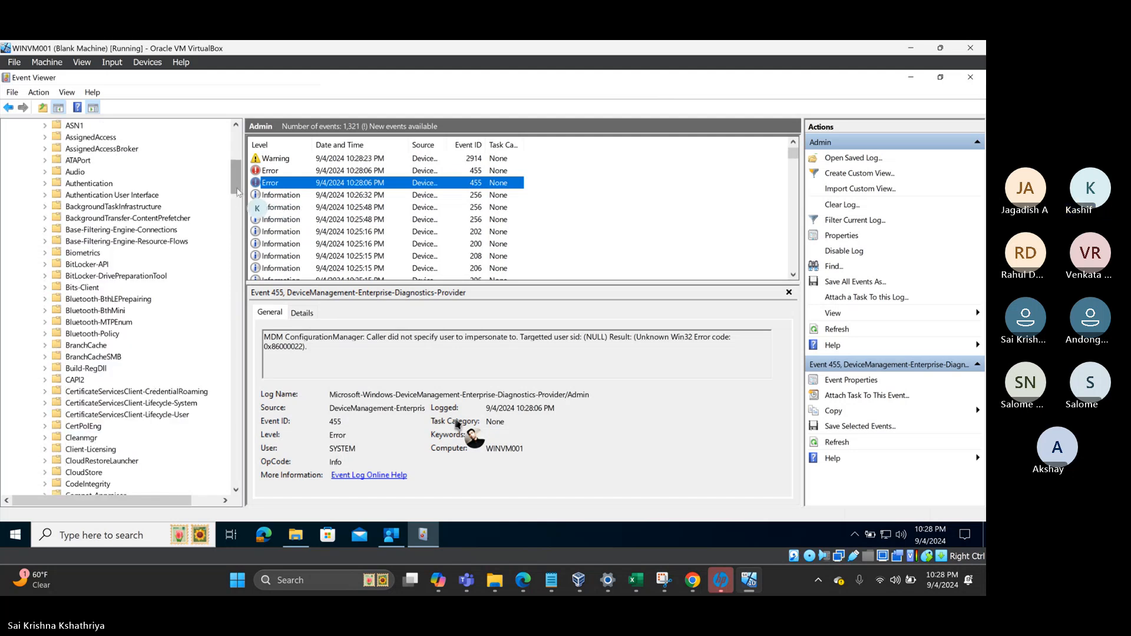
{"action": "left_click", "coordinate": [280, 197]}
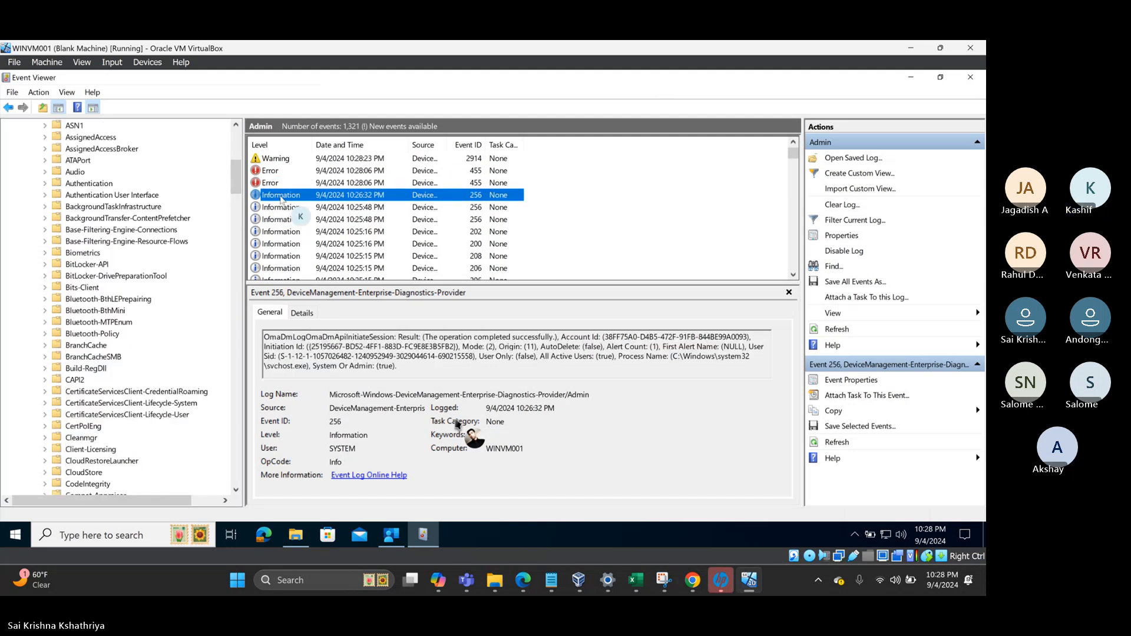
{"action": "key", "text": "Down"}
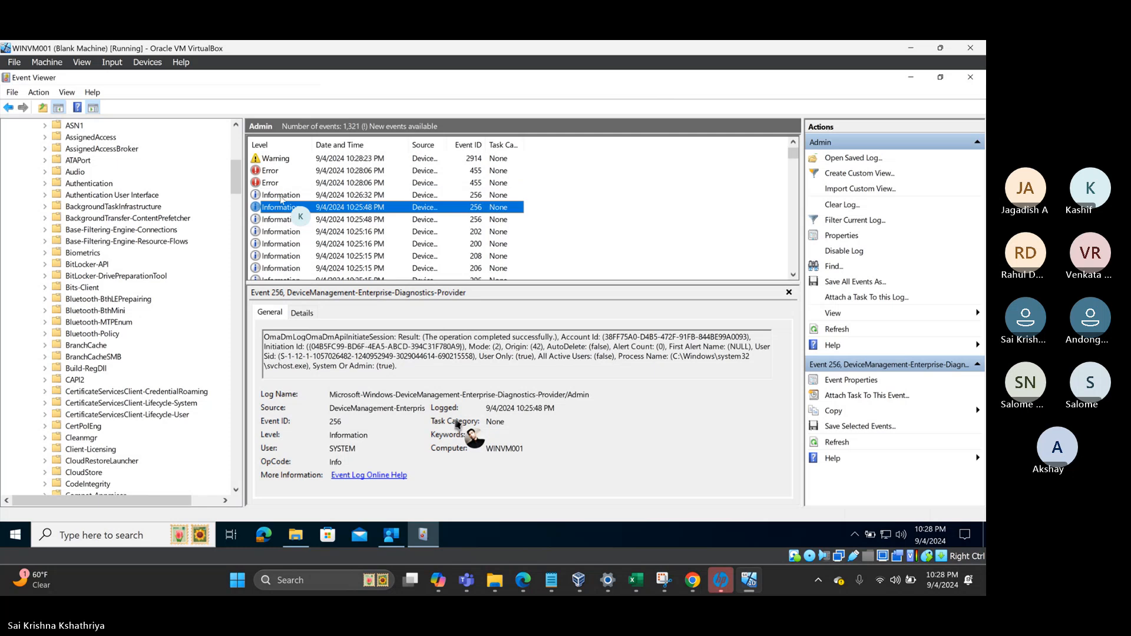
{"action": "key", "text": "Down"}
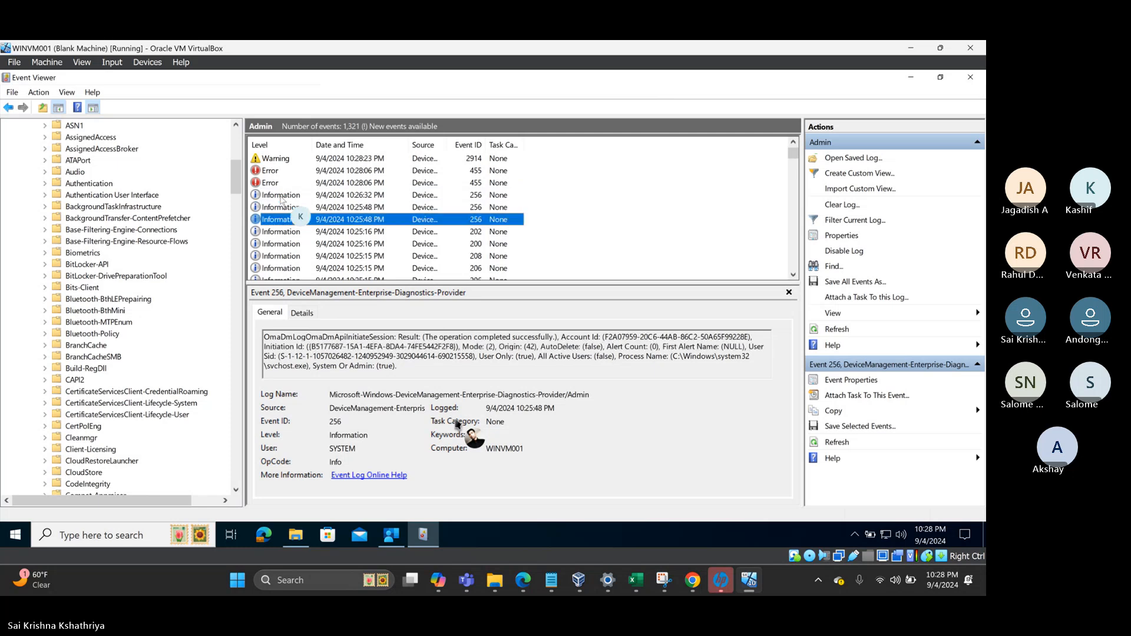
{"action": "key", "text": "Down"}
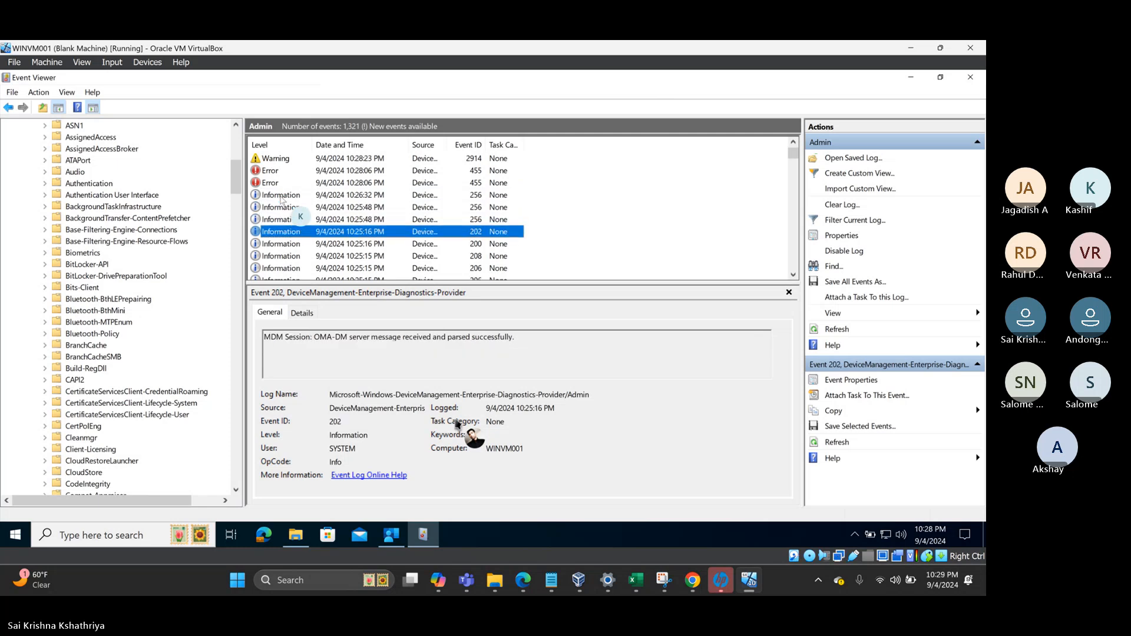
{"action": "key", "text": "Down"}
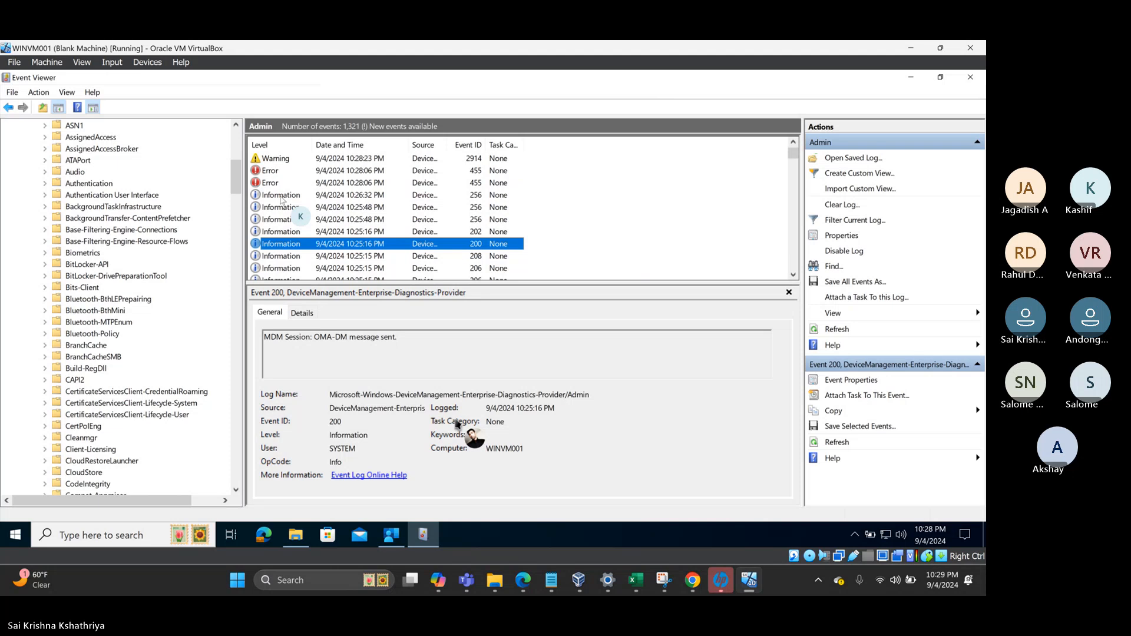
{"action": "key", "text": "Down"}
{"action": "key", "text": "Down"}
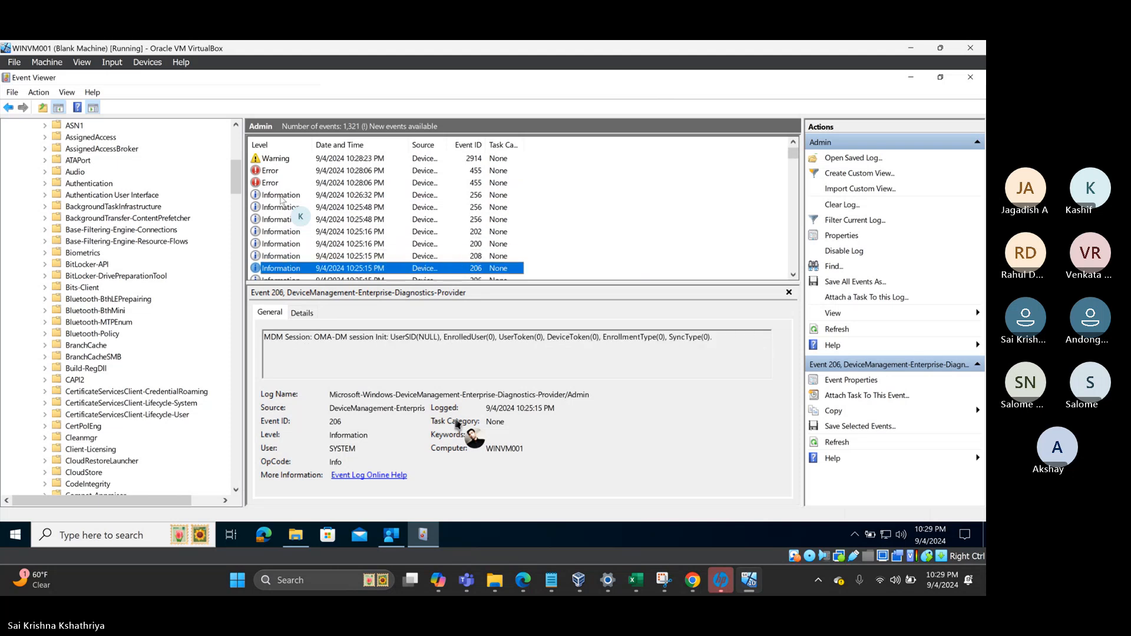
{"action": "key", "text": "Down"}
{"action": "key", "text": "Down"}
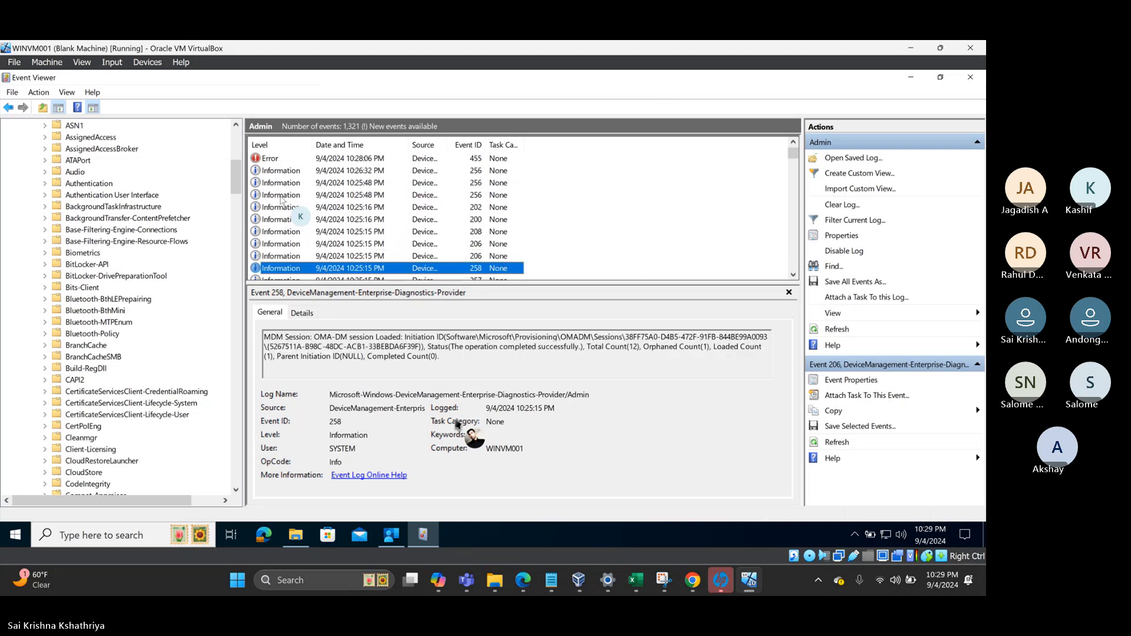
{"action": "key", "text": "Down"}
{"action": "key", "text": "Down"}
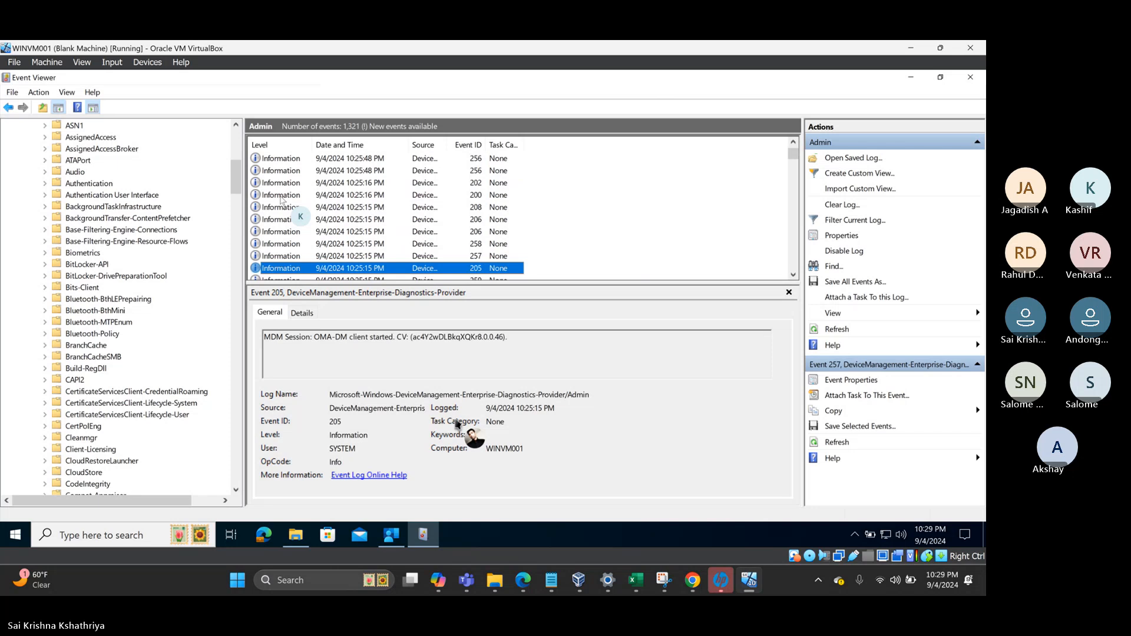
{"action": "key", "text": "Down"}
{"action": "key", "text": "Down"}
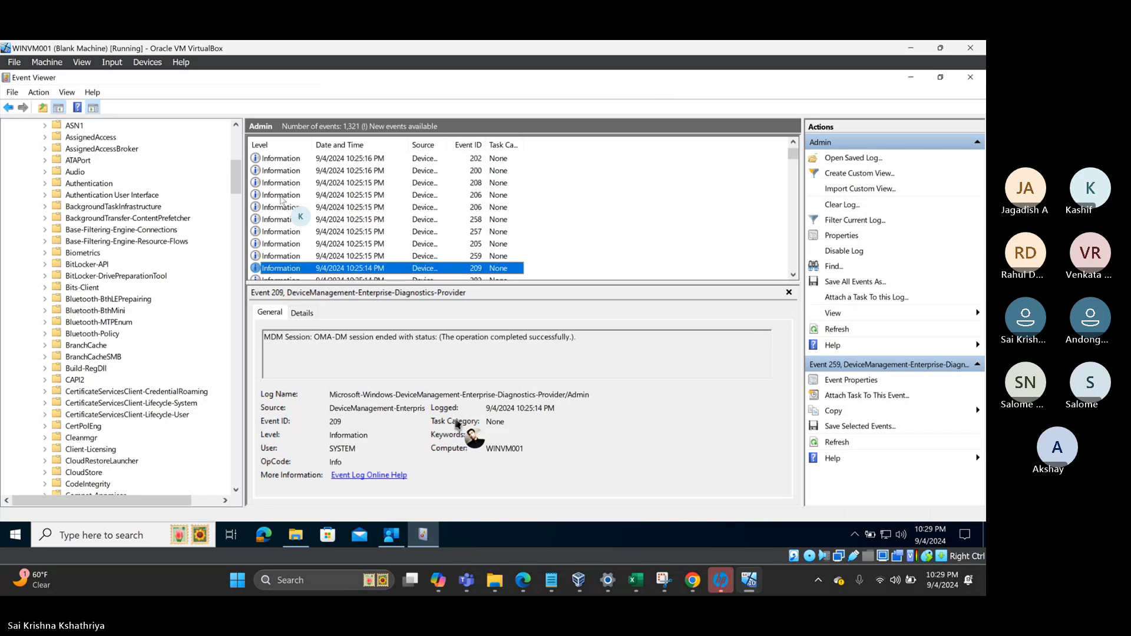
{"action": "key", "text": "Down"}
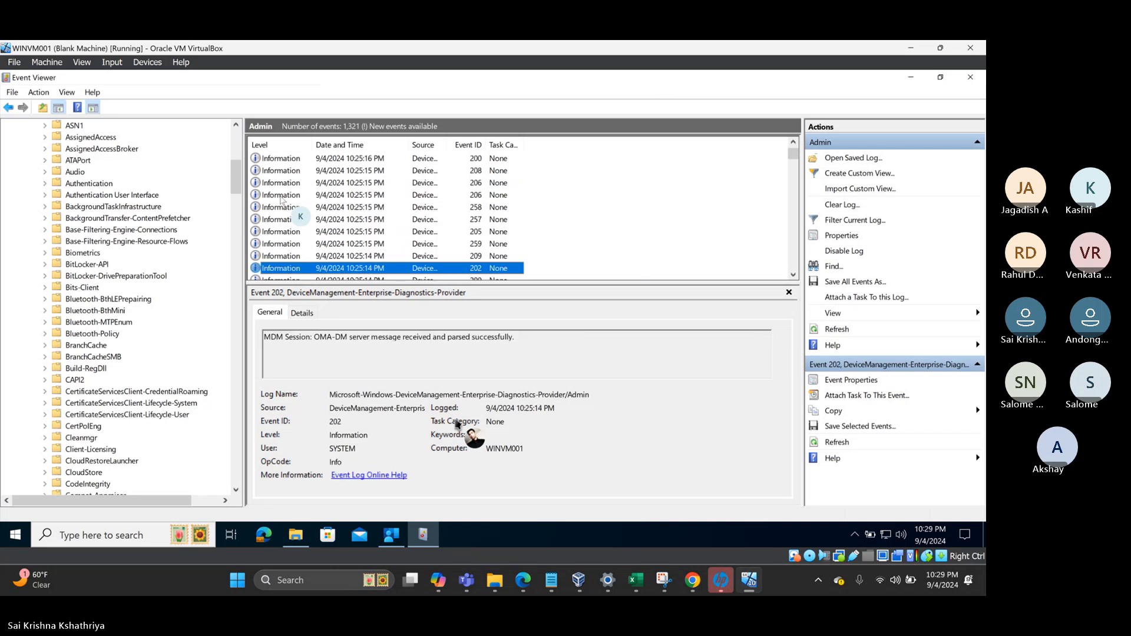
{"action": "key", "text": "Down"}
{"action": "key", "text": "Down"}
{"action": "key", "text": "Down"}
{"action": "key", "text": "Down"}
{"action": "key", "text": "Down"}
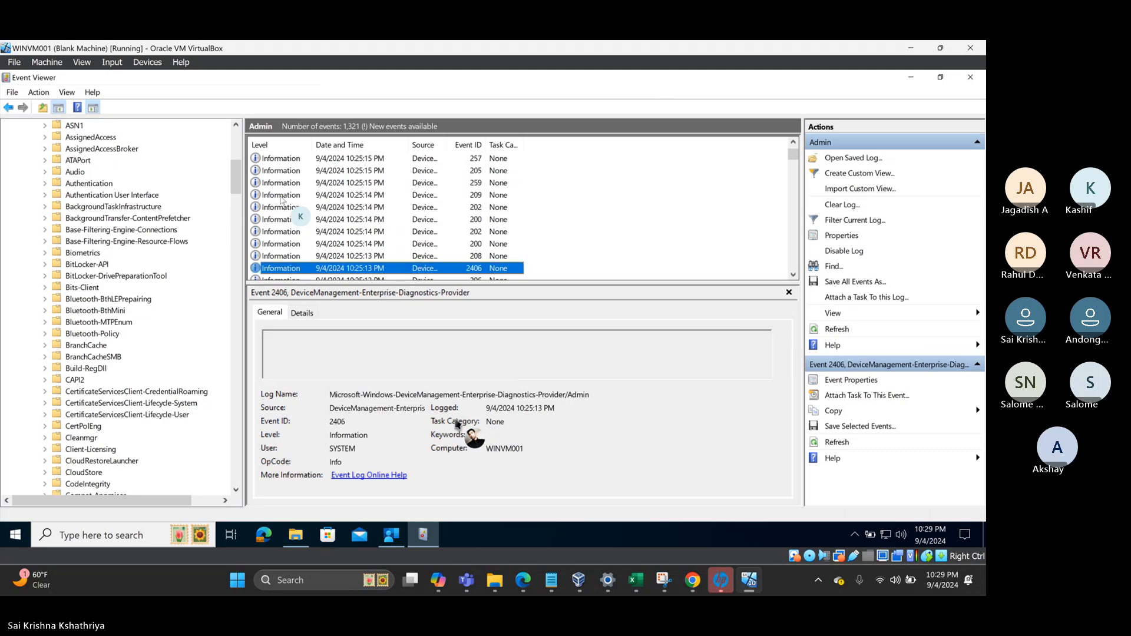
{"action": "key", "text": "Down"}
{"action": "key", "text": "Down"}
{"action": "key", "text": "Down"}
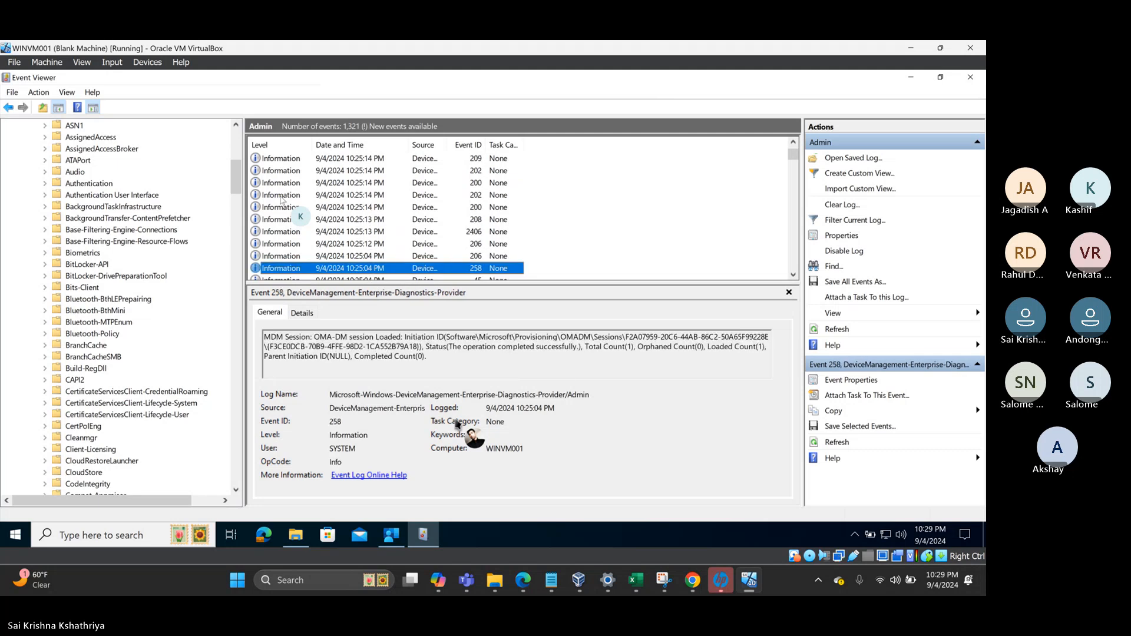
{"action": "key", "text": "Up"}
{"action": "left_click", "coordinate": [457, 144]}
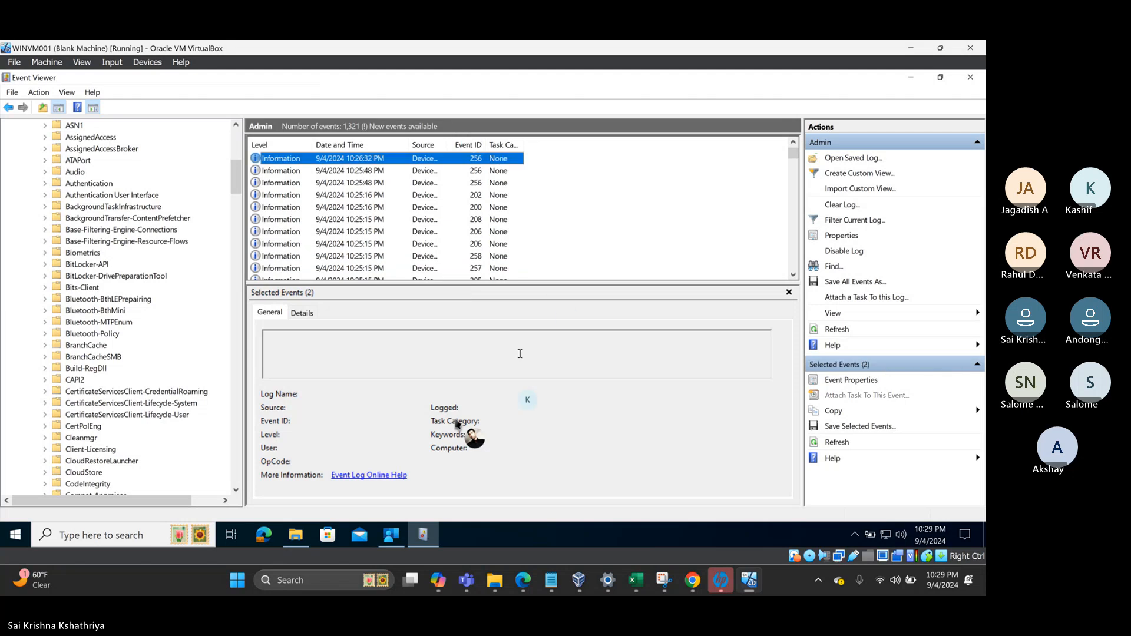
{"action": "left_click", "coordinate": [297, 537]}
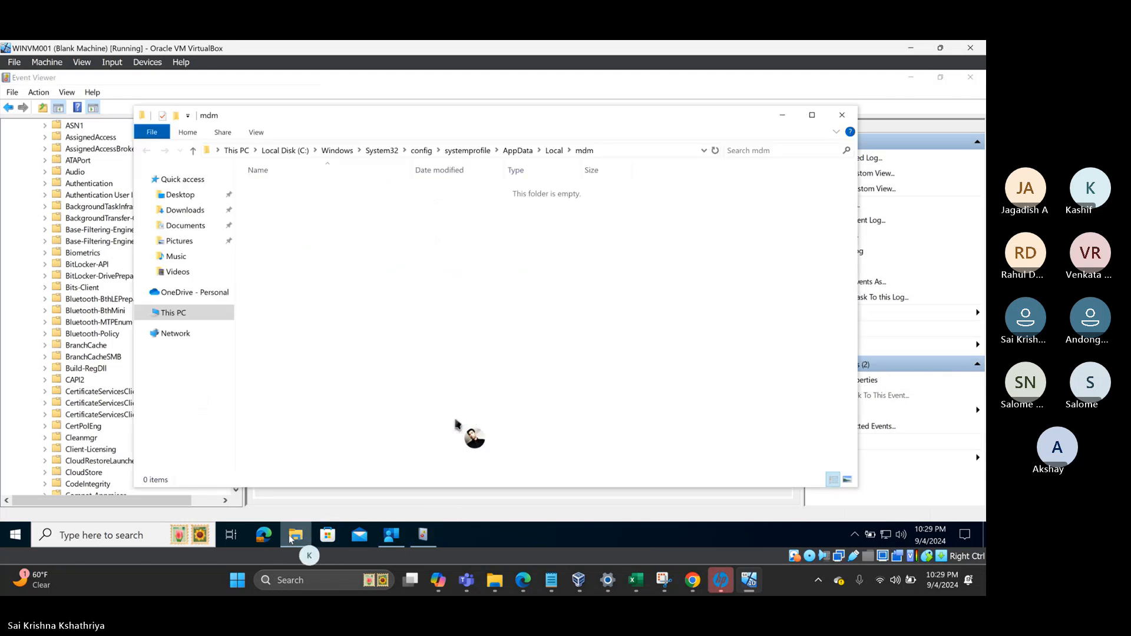
- Start a device sync from the Tek Galaxy Solutions work account's Info page under Access work or school
{"action": "left_click", "coordinate": [16, 535]}
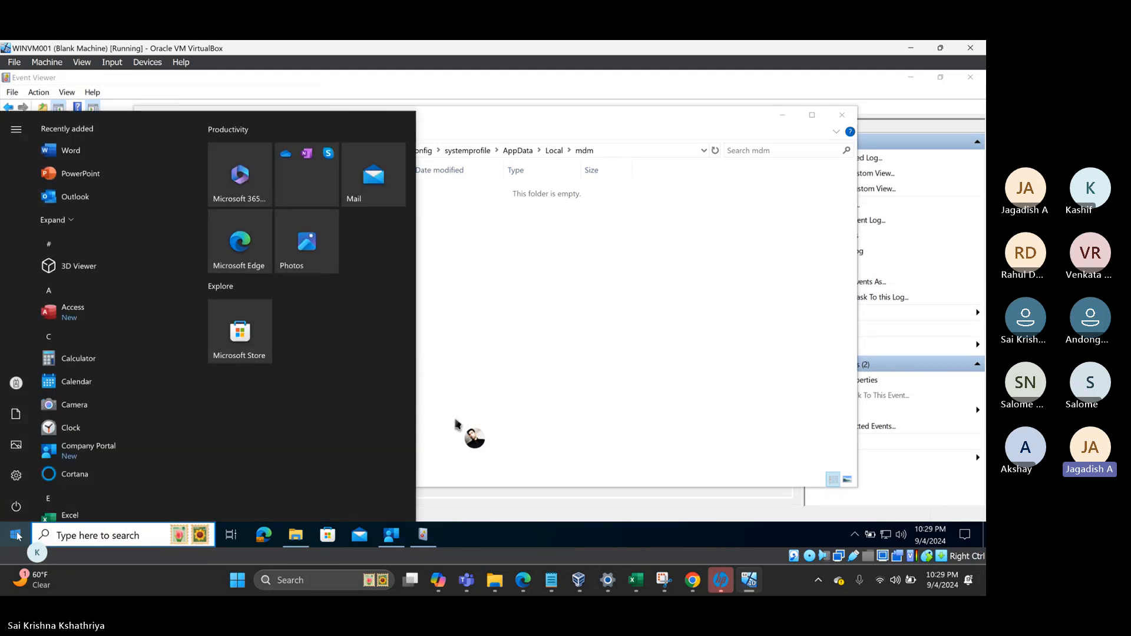
{"action": "left_click", "coordinate": [19, 477]}
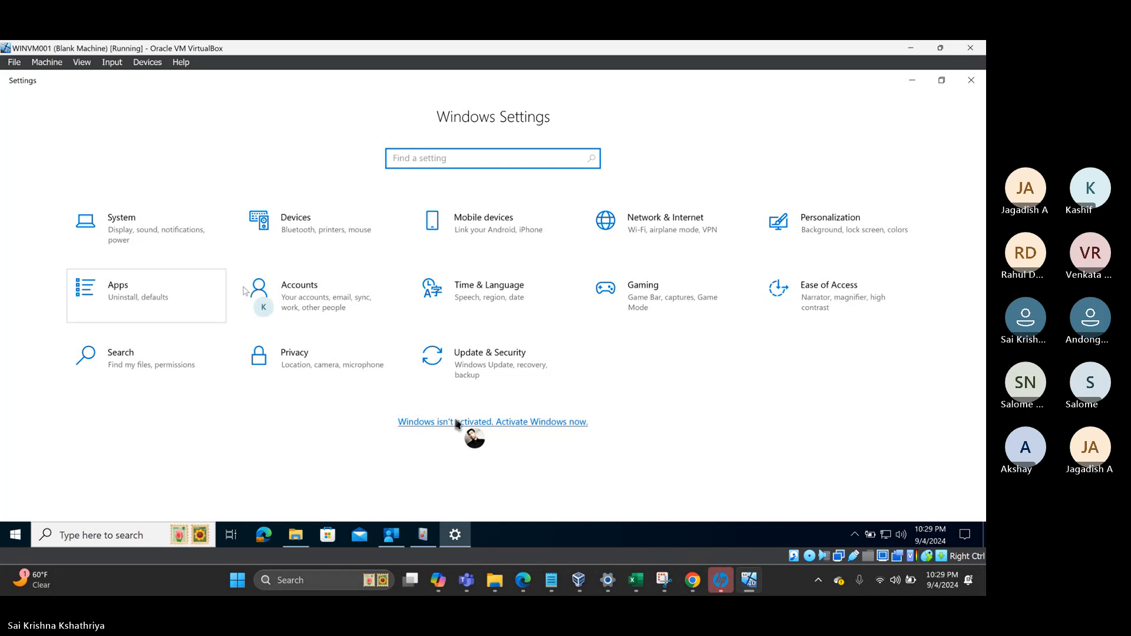
{"action": "left_click", "coordinate": [318, 298]}
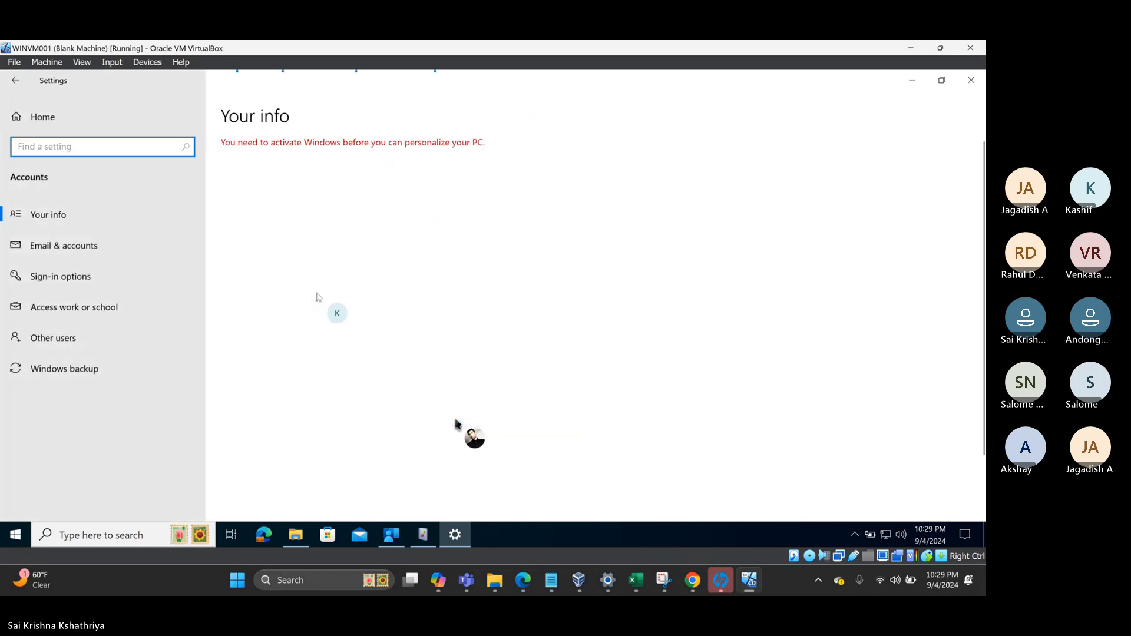
{"action": "left_click", "coordinate": [89, 308]}
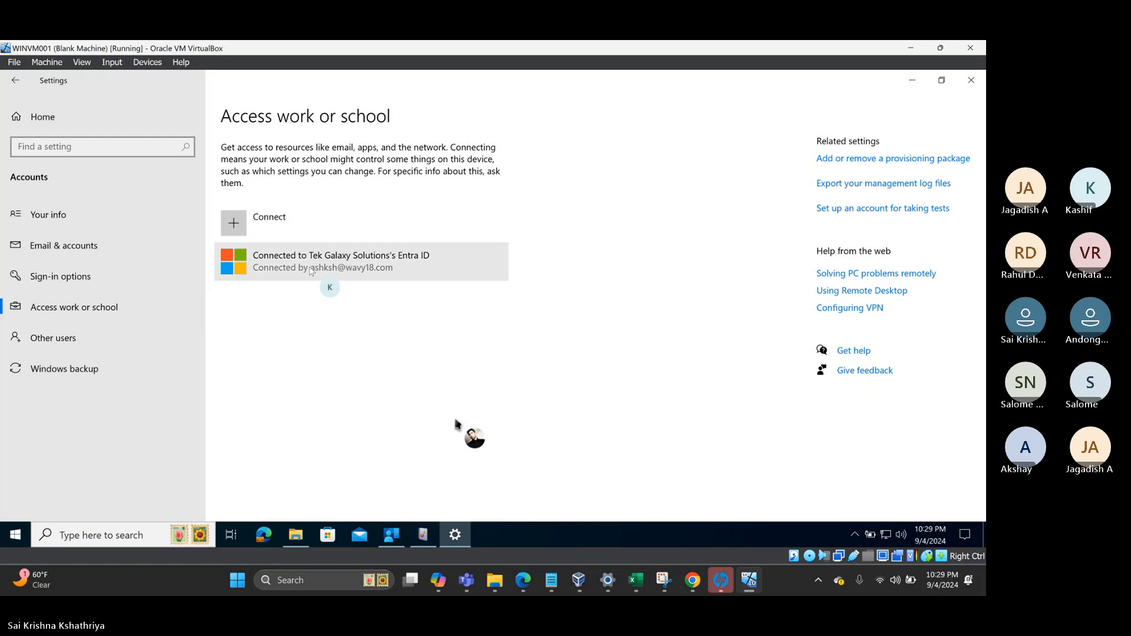
{"action": "left_click", "coordinate": [311, 270]}
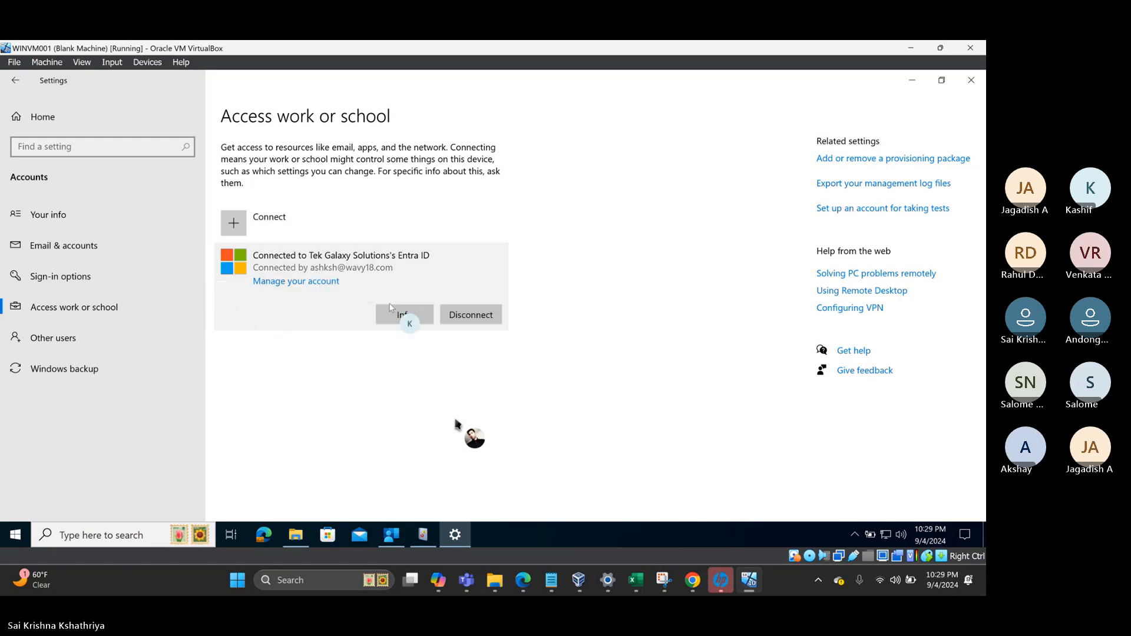
{"action": "left_click", "coordinate": [406, 315]}
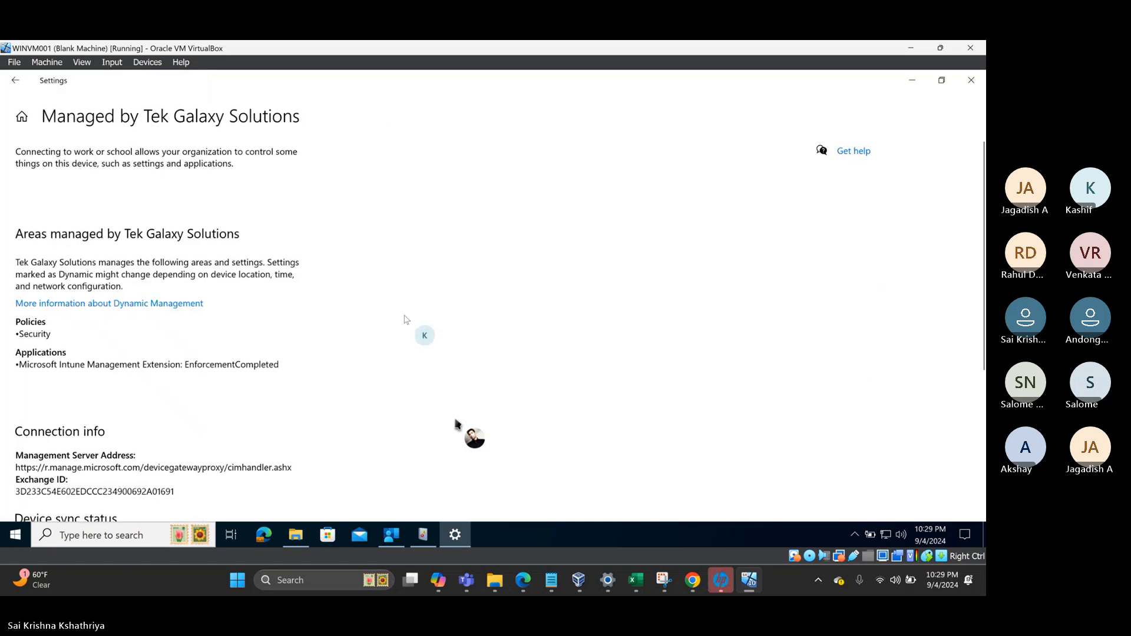
{"action": "scroll", "coordinate": [97, 377], "scroll_direction": "down", "scroll_amount": 4}
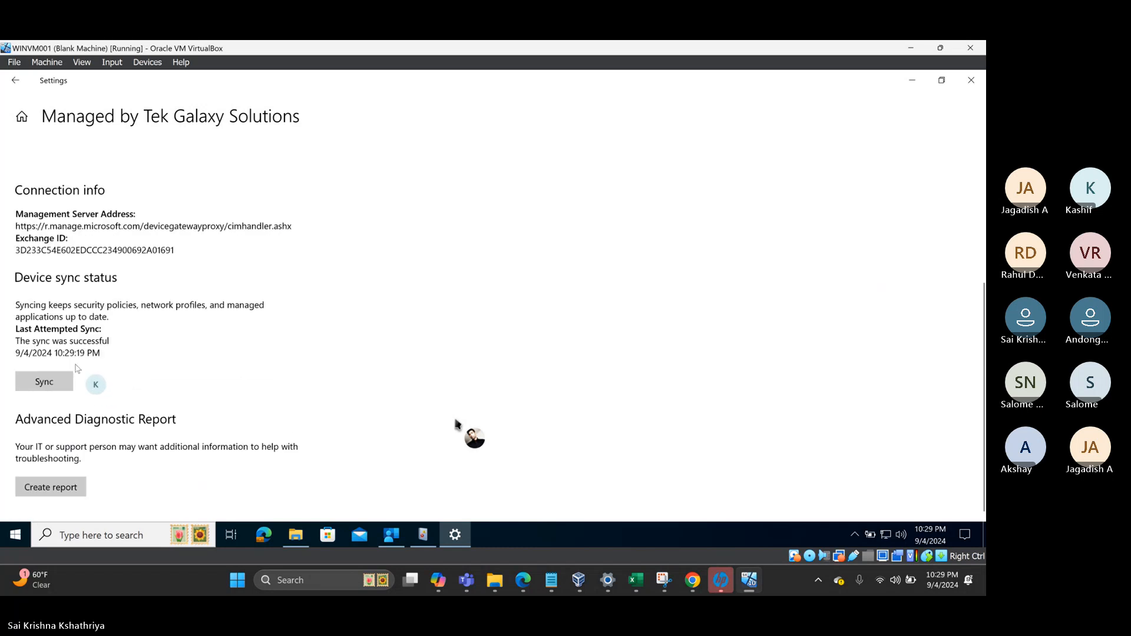
{"action": "left_click", "coordinate": [47, 381]}
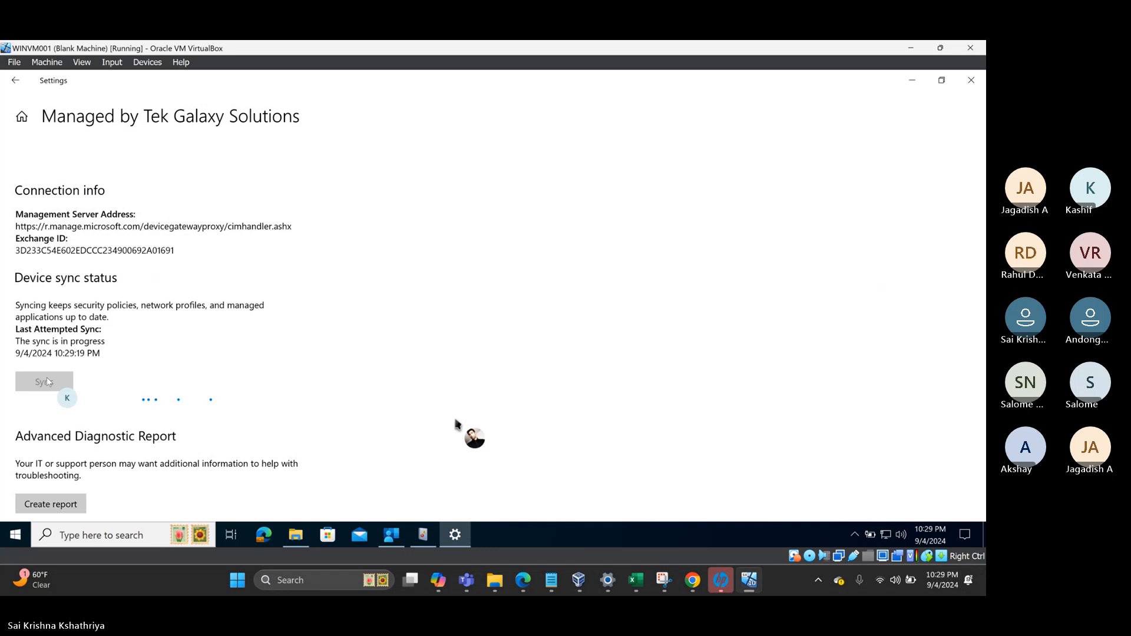
- Recheck the empty mdm folder, then return to Company Portal's mRemoteNG page, still Download pending
{"action": "left_click", "coordinate": [18, 536]}
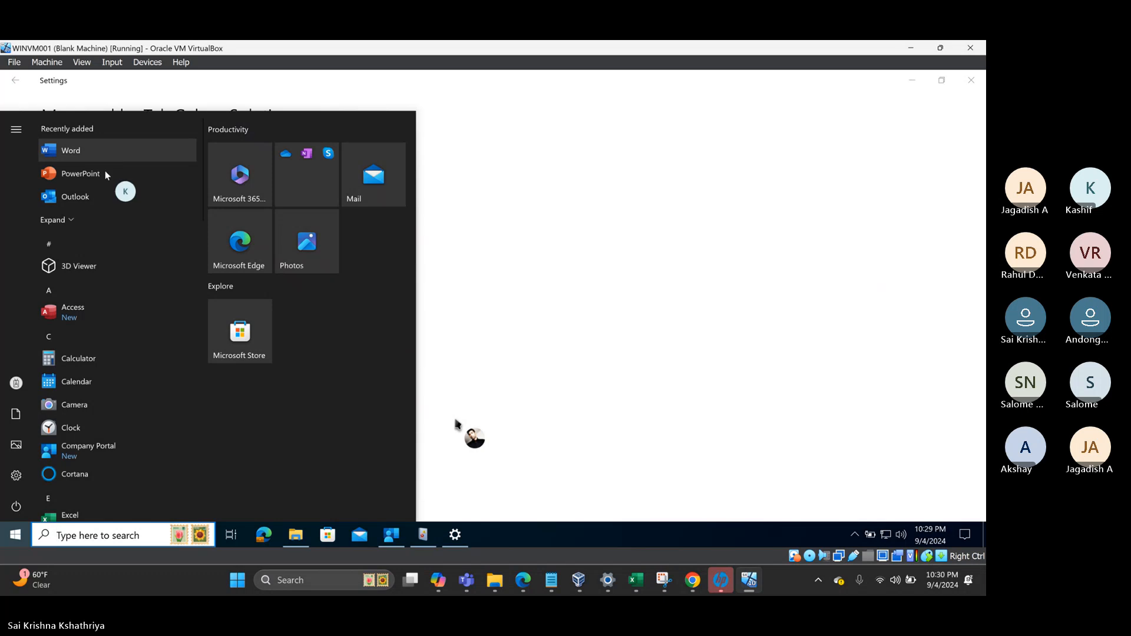
{"action": "left_click", "coordinate": [291, 539]}
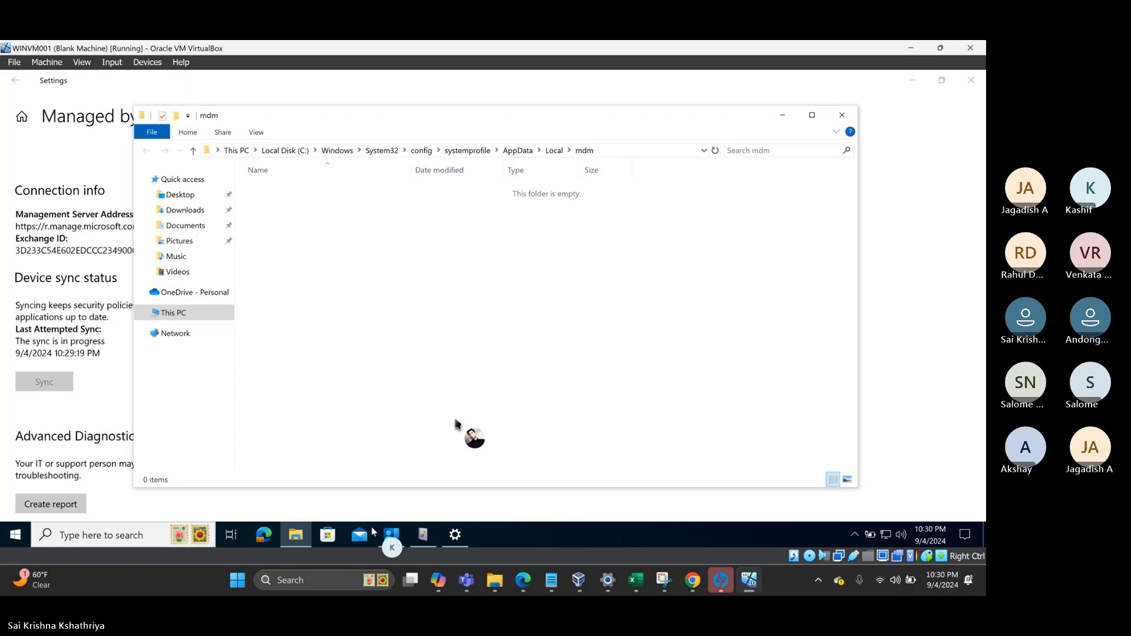
{"action": "left_click", "coordinate": [392, 535]}
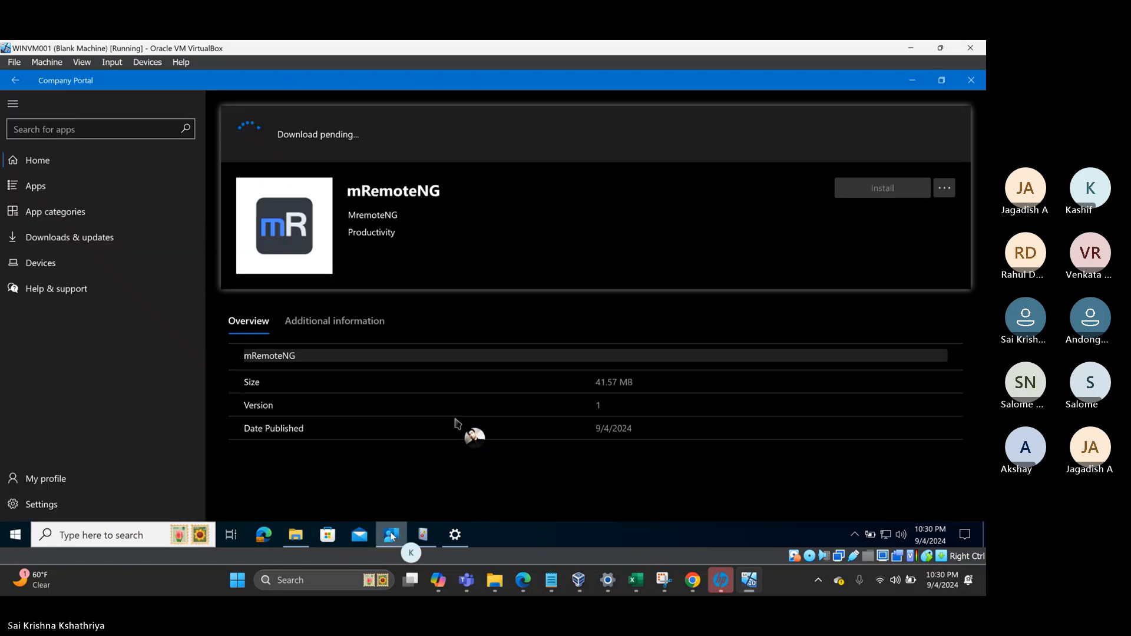
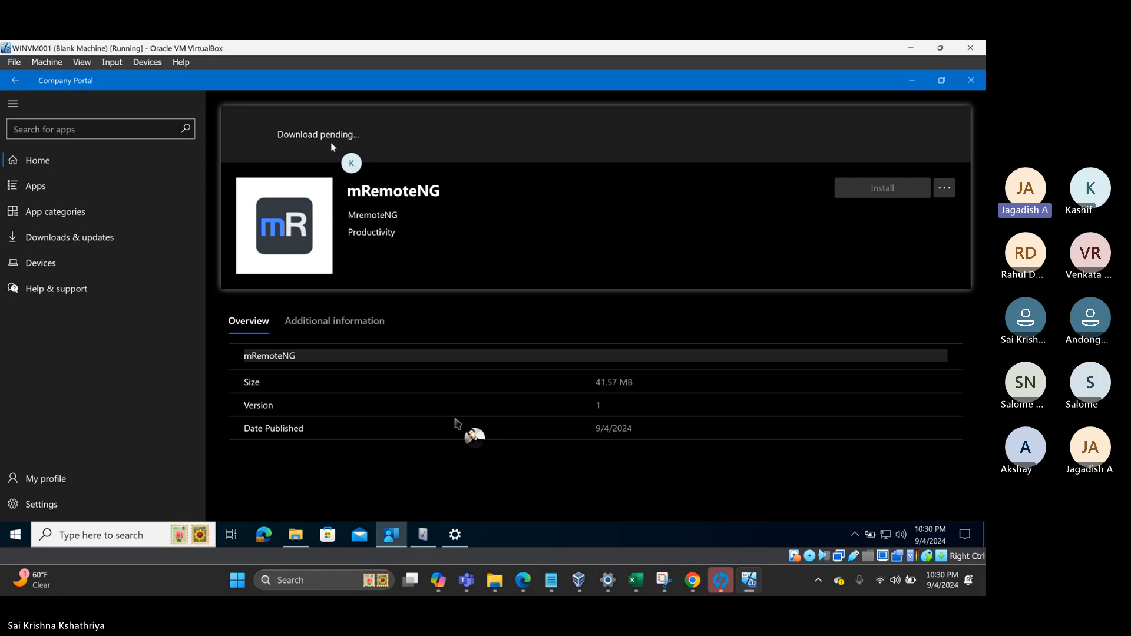
- Minimize Company Portal, with mRemoteNG still Download pending, to reveal the mdm folder
{"action": "left_click", "coordinate": [913, 84]}
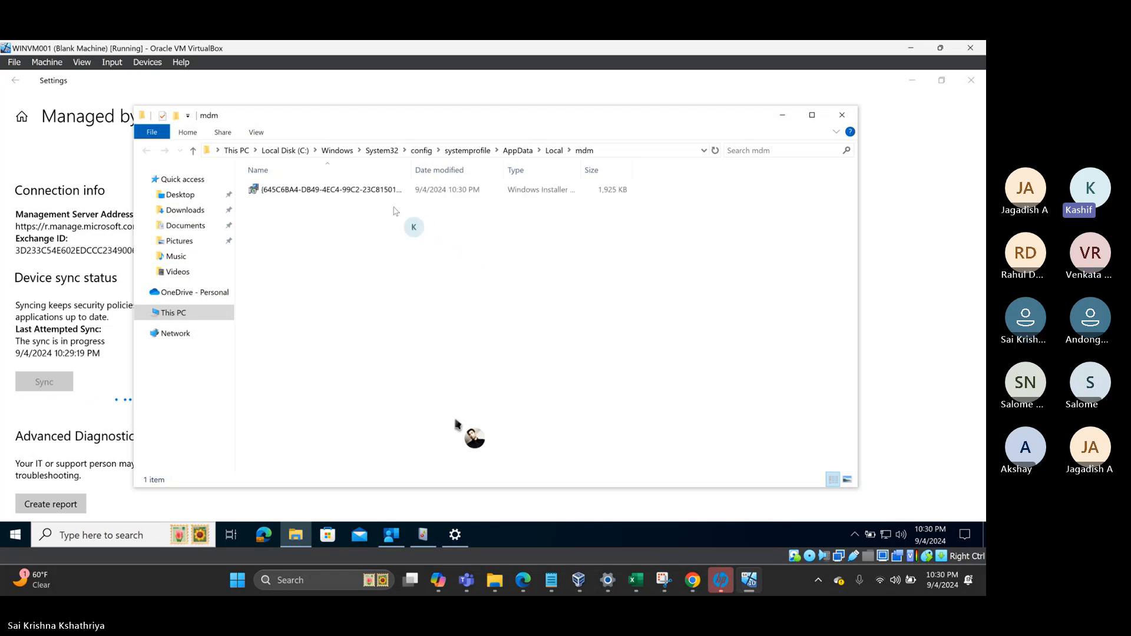
- Check the 1,925 KB installer's size in the mdm folder, briefly opening and closing Start
{"action": "left_click", "coordinate": [272, 191]}
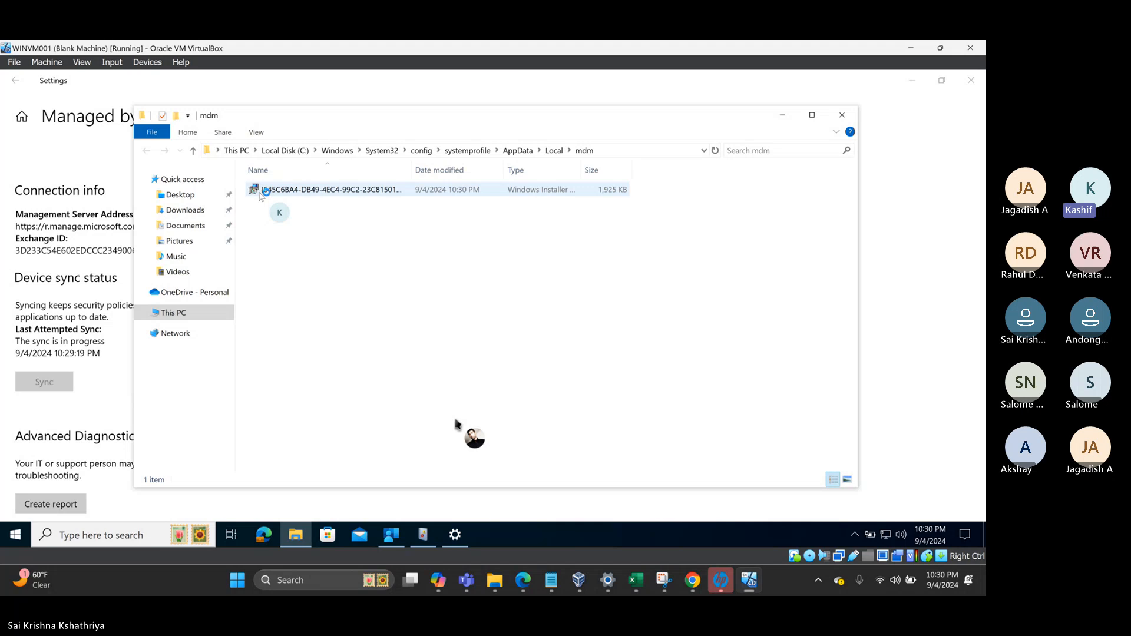
{"action": "left_click", "coordinate": [293, 190]}
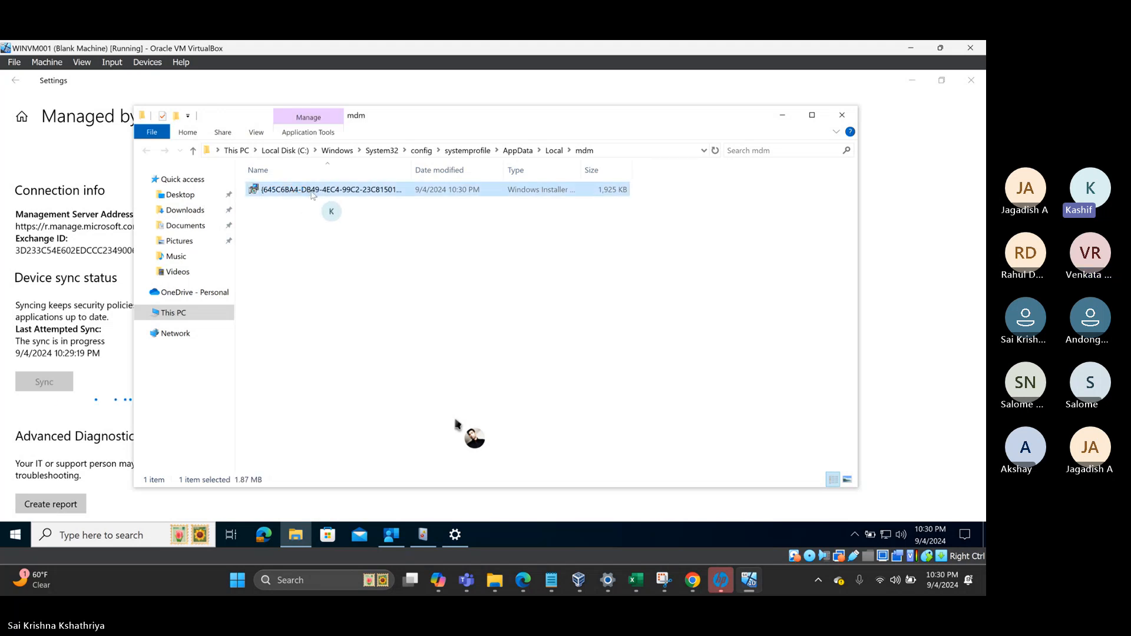
{"action": "mouse_move", "coordinate": [315, 191]}
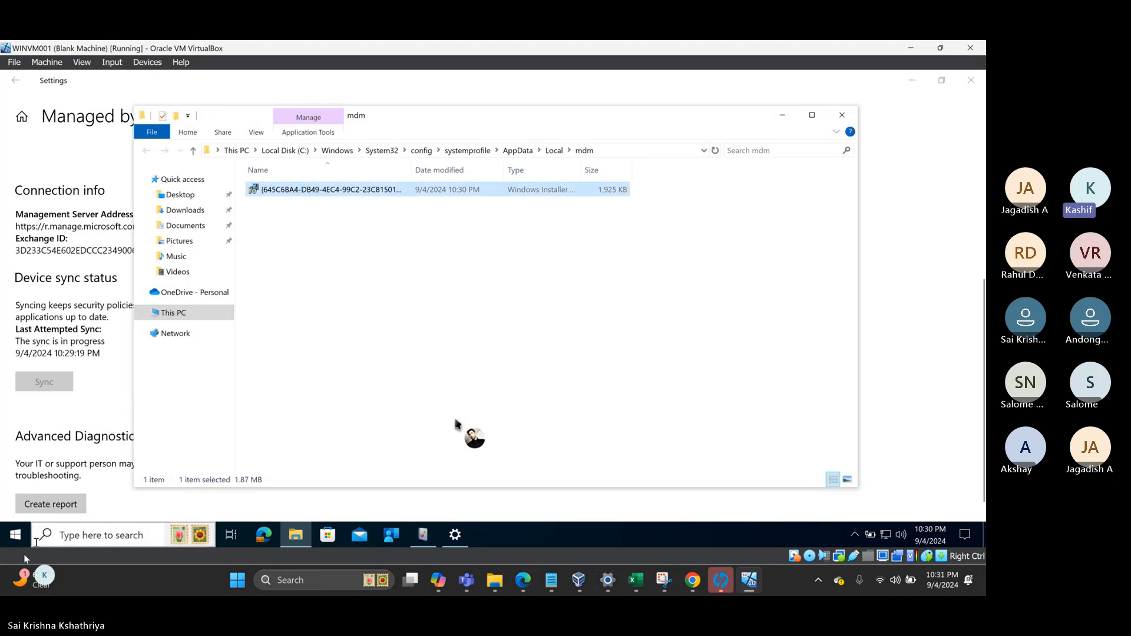
{"action": "left_click", "coordinate": [16, 537]}
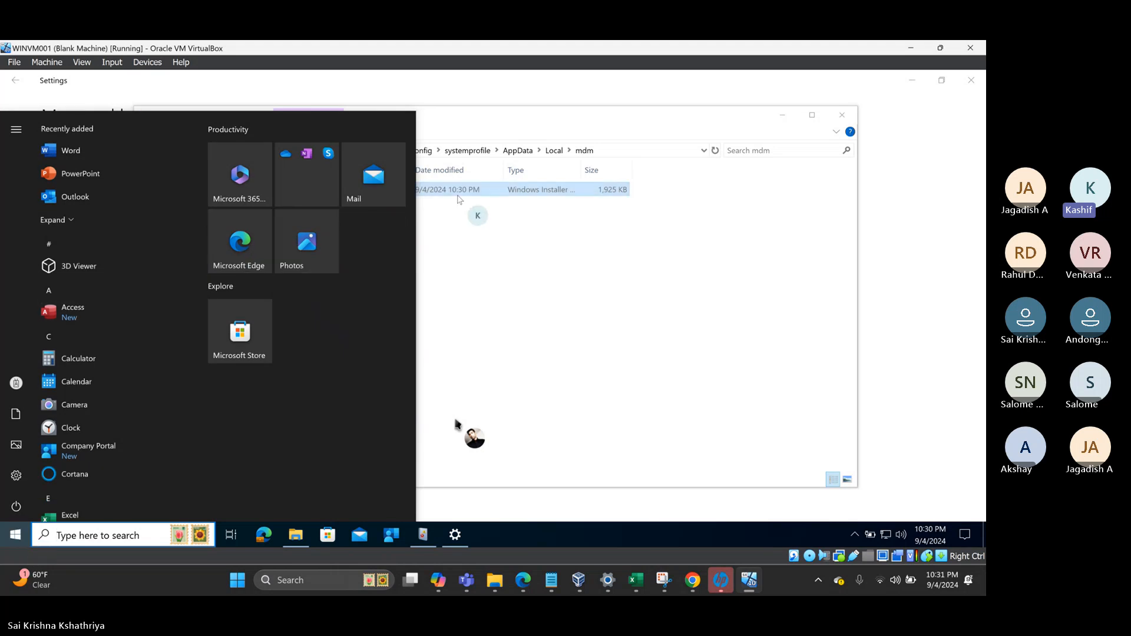
{"action": "left_click", "coordinate": [461, 254]}
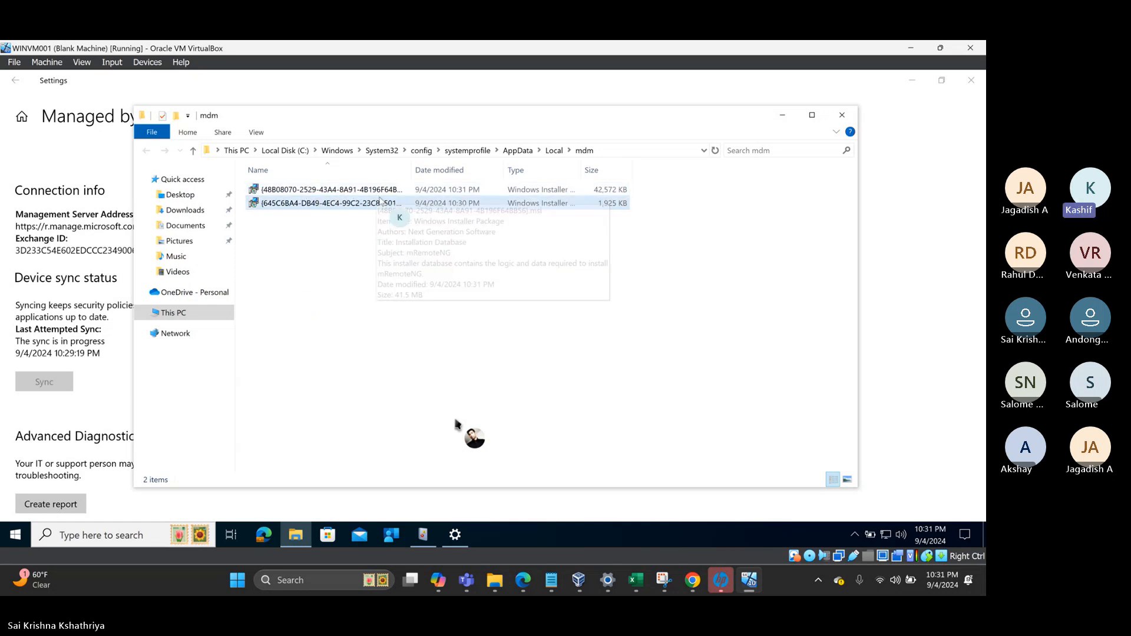
- Confirm the 42,572 KB mRemoteNG installer has replaced the earlier package in the mdm folder
{"action": "left_click", "coordinate": [380, 203]}
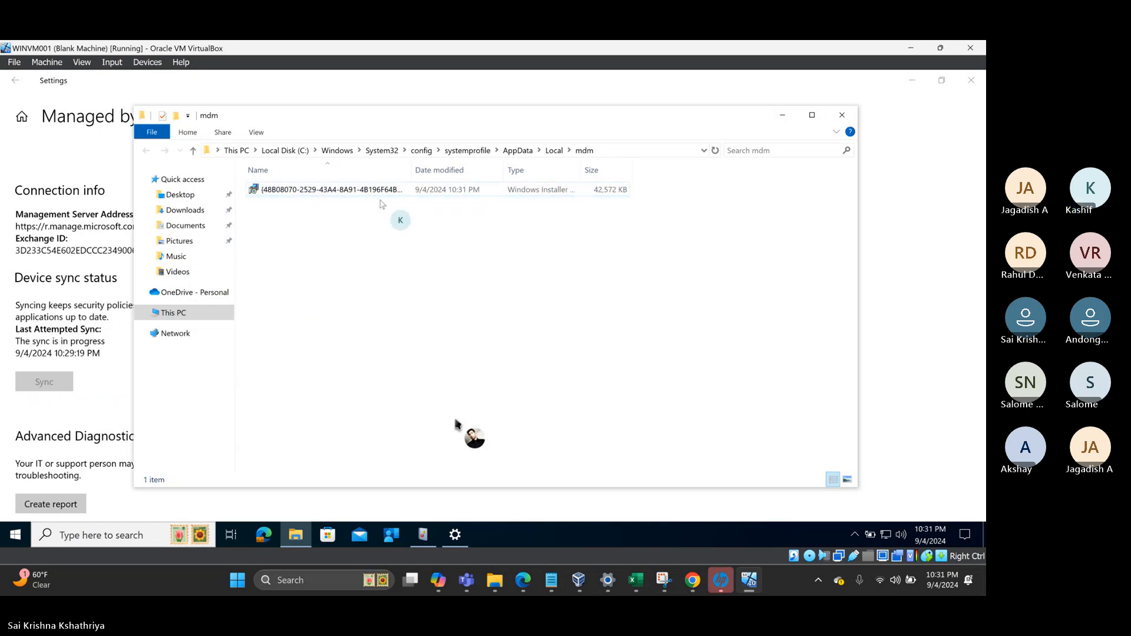
{"action": "mouse_move", "coordinate": [383, 193]}
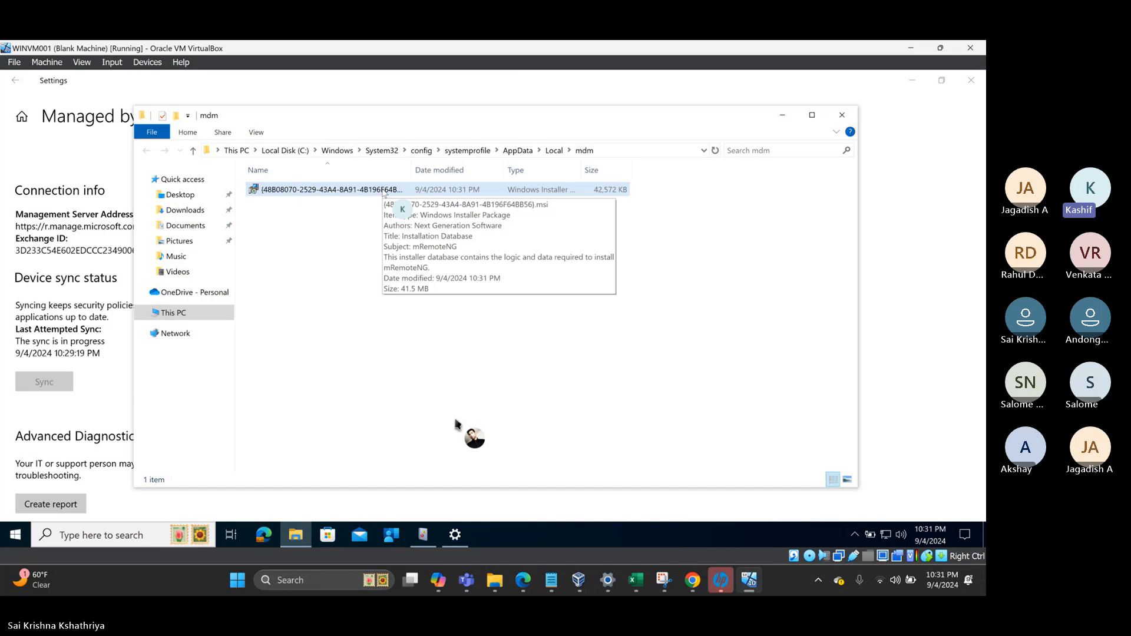
{"action": "left_click", "coordinate": [18, 532]}
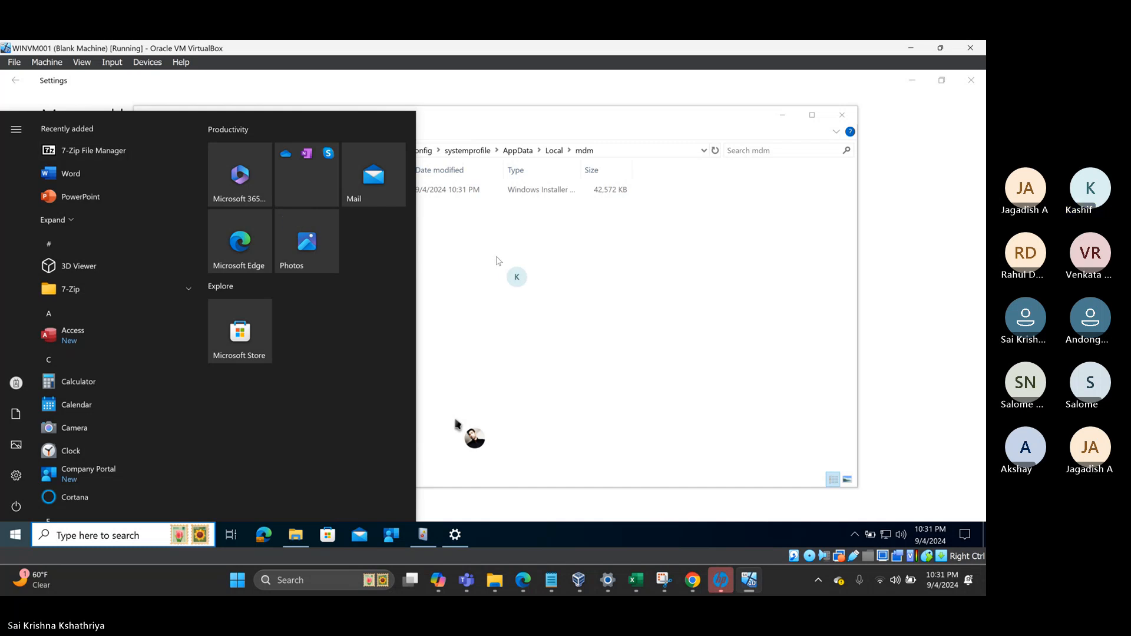
{"action": "left_click", "coordinate": [456, 420]}
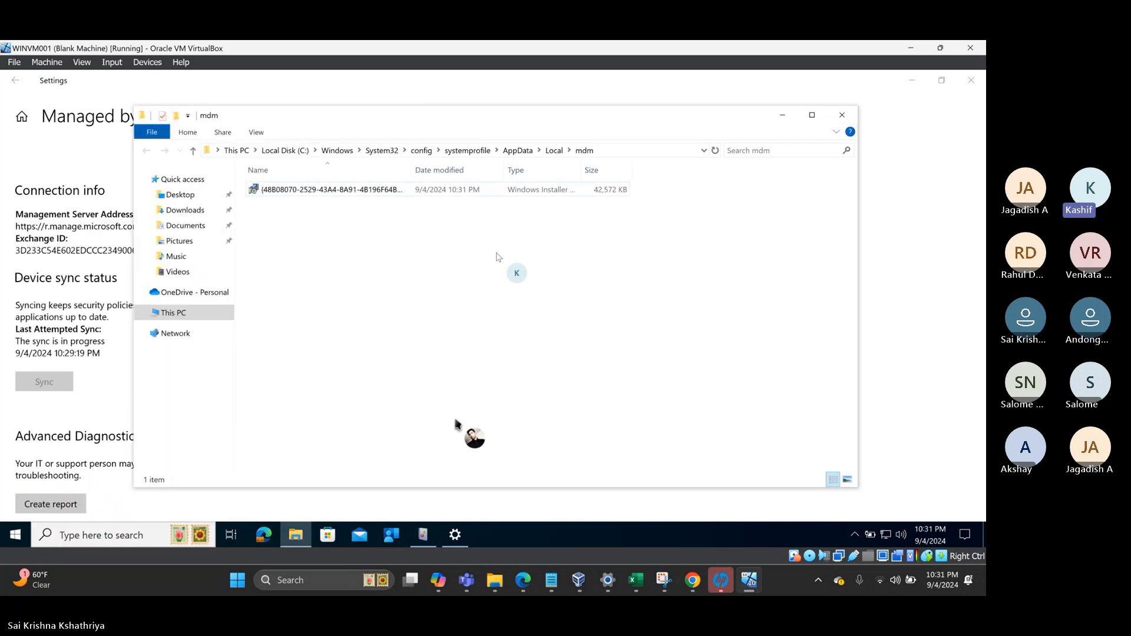
{"action": "left_click", "coordinate": [424, 535]}
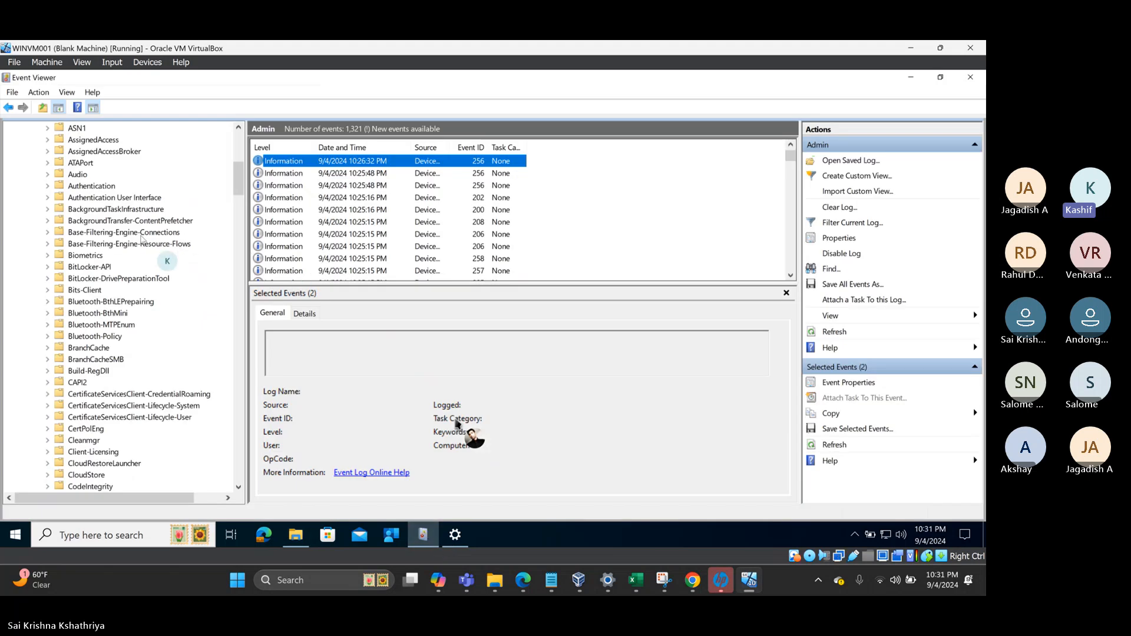
- Refresh the DeviceManagement Admin log to 1,277 events and widen the Source column
{"action": "scroll", "coordinate": [104, 214], "scroll_direction": "down", "scroll_amount": 13}
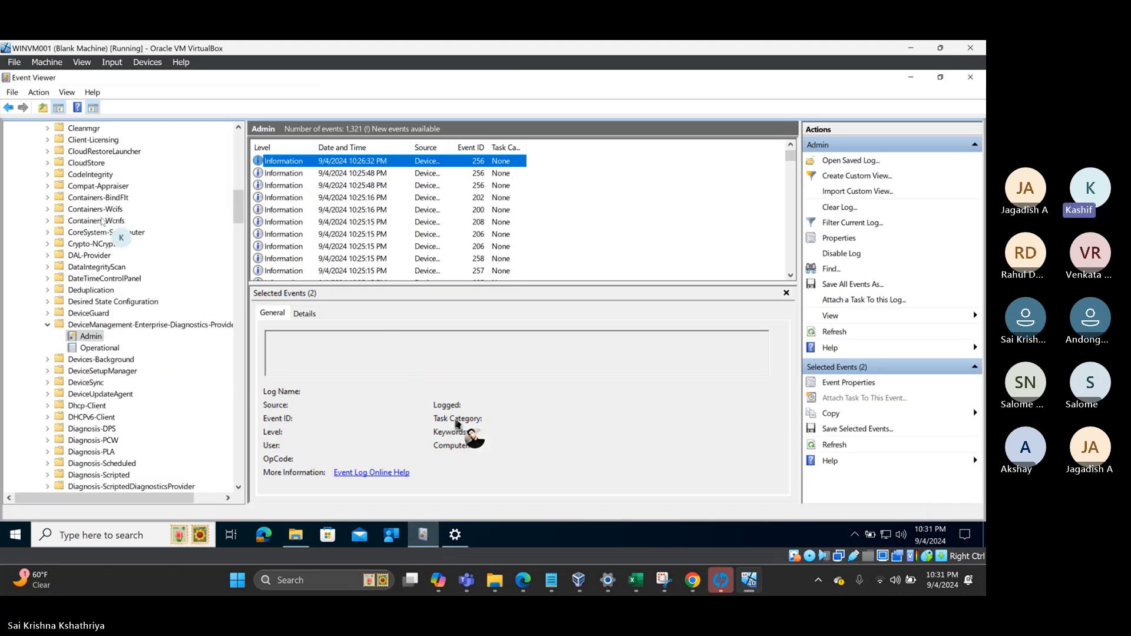
{"action": "scroll", "coordinate": [102, 227], "scroll_direction": "down", "scroll_amount": 5}
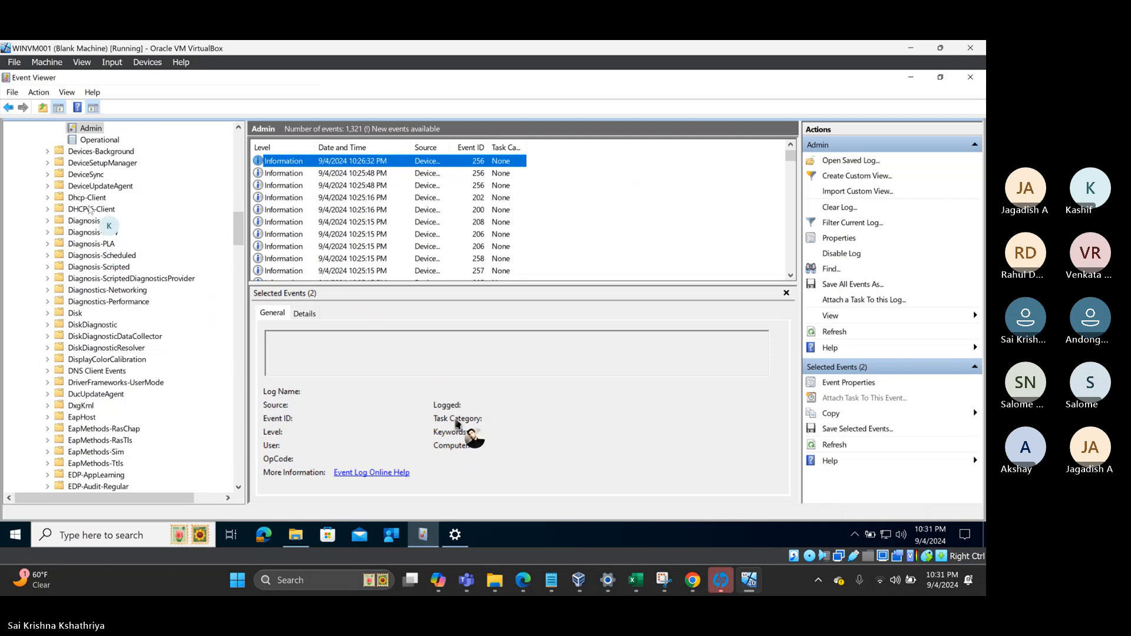
{"action": "scroll", "coordinate": [91, 186], "scroll_direction": "up", "scroll_amount": 3}
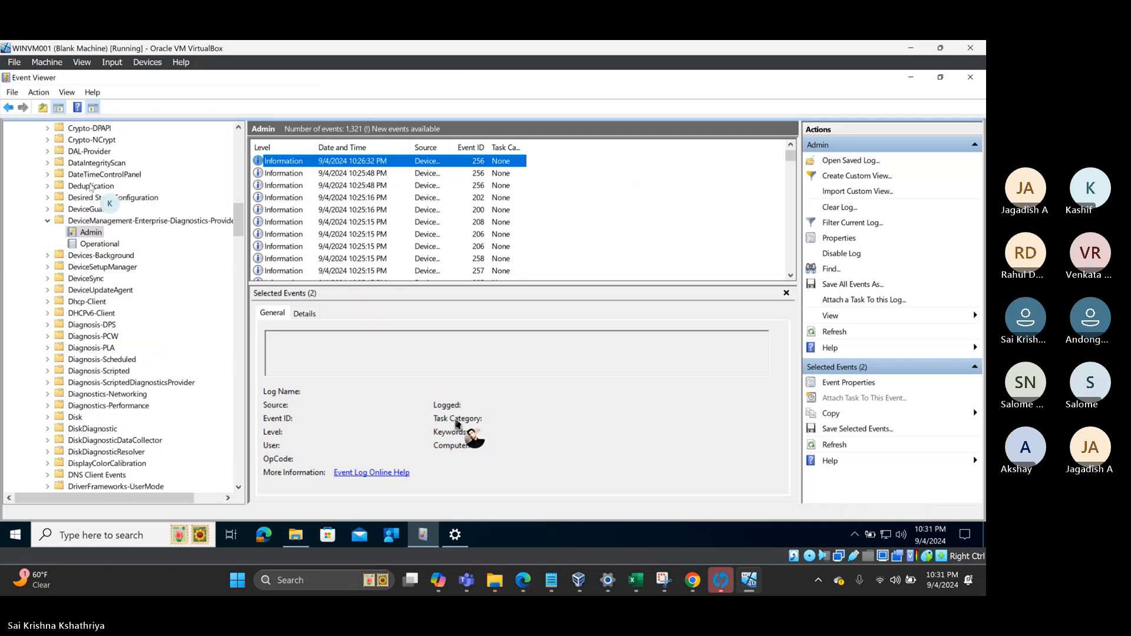
{"action": "right_click", "coordinate": [92, 233]}
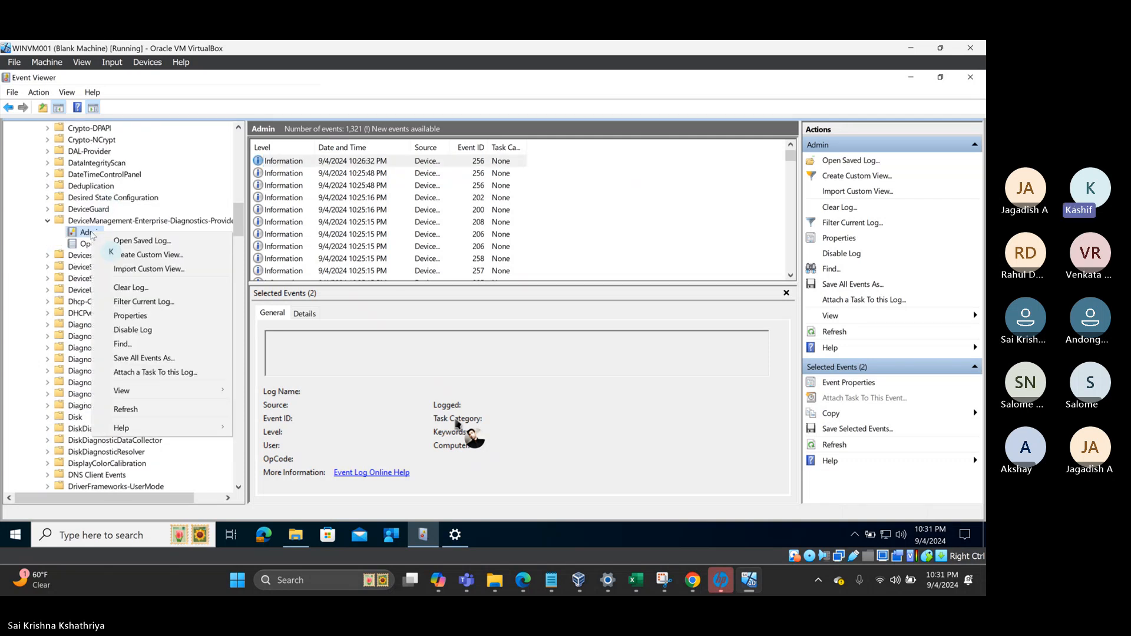
{"action": "left_click", "coordinate": [130, 416]}
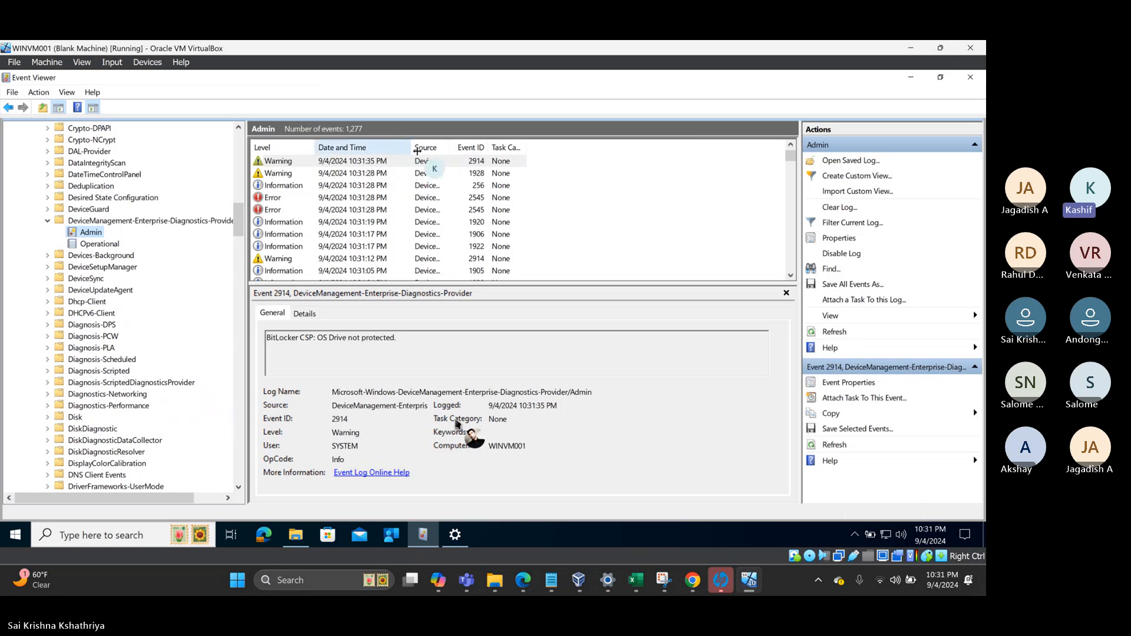
{"action": "left_click_drag", "start_coordinate": [449, 148], "coordinate": [577, 148]}
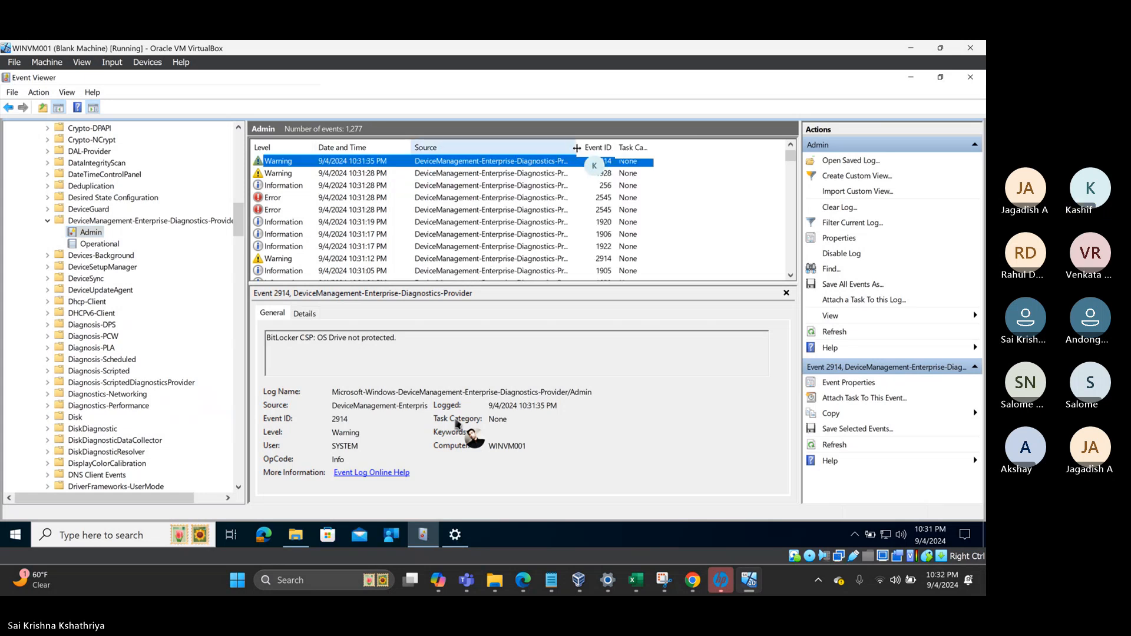
- Step through the new events from 1906 (download completed) down to event 200 at 10:30:45
{"action": "left_click", "coordinate": [509, 236]}
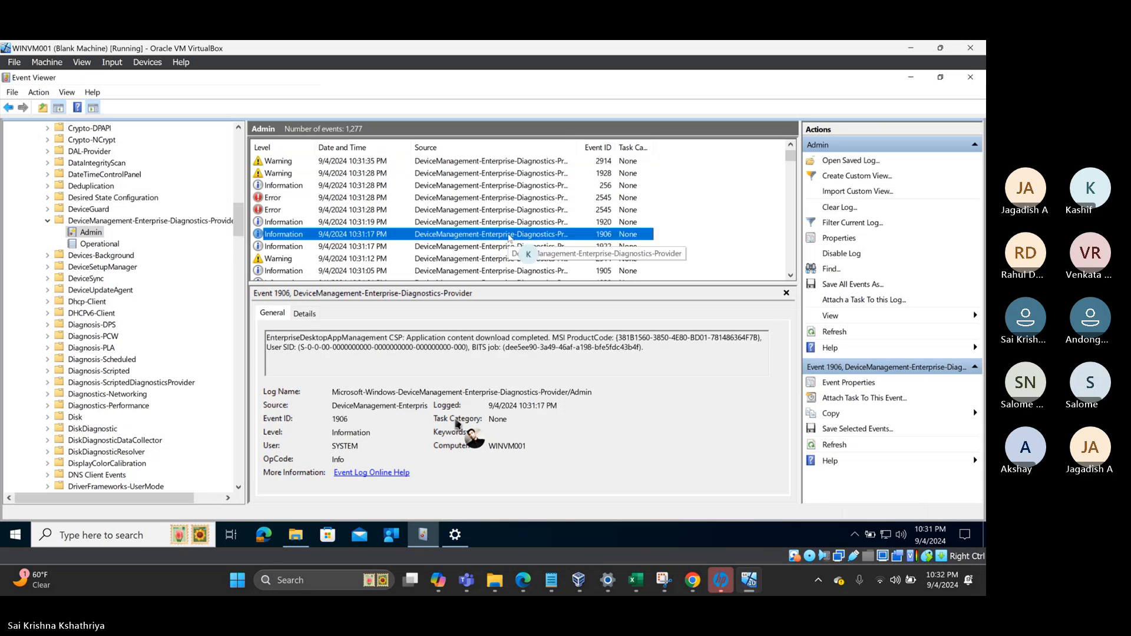
{"action": "key", "text": "Down"}
{"action": "key", "text": "Down"}
{"action": "key", "text": "Down"}
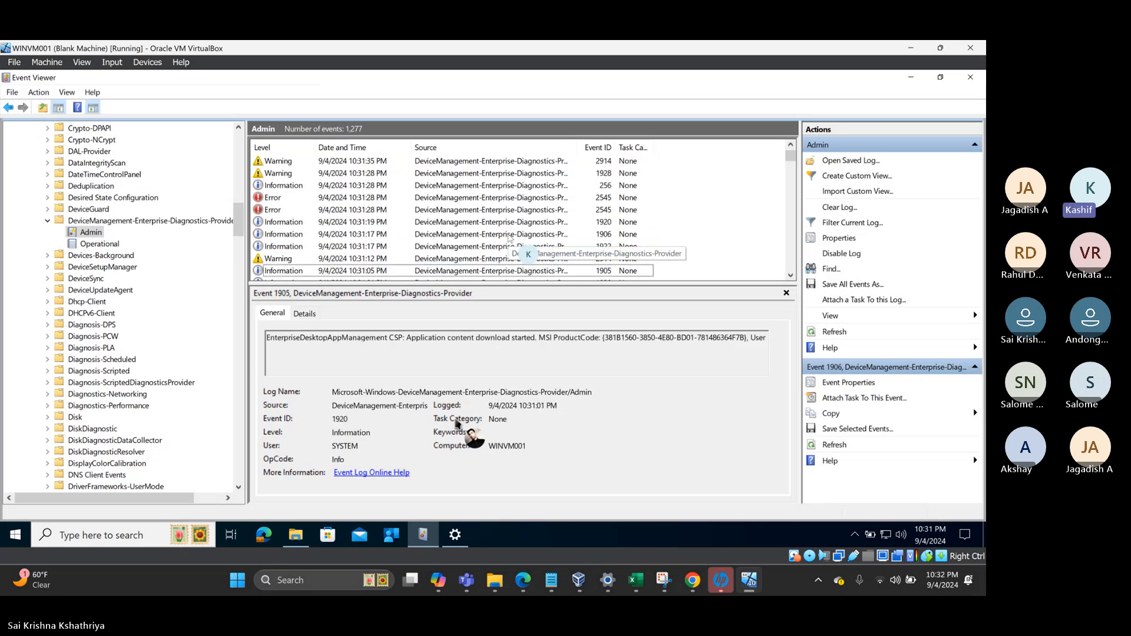
{"action": "key", "text": "Down"}
{"action": "key", "text": "Down"}
{"action": "key", "text": "Down"}
{"action": "key", "text": "Down"}
{"action": "key", "text": "Down"}
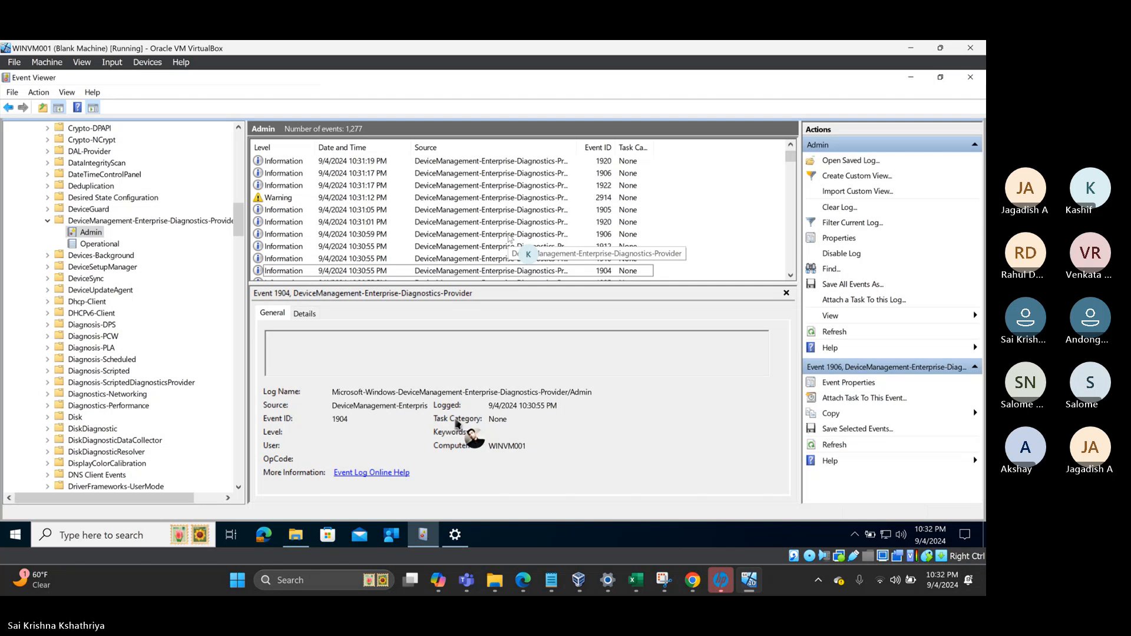
{"action": "key", "text": "Down"}
{"action": "key", "text": "Down"}
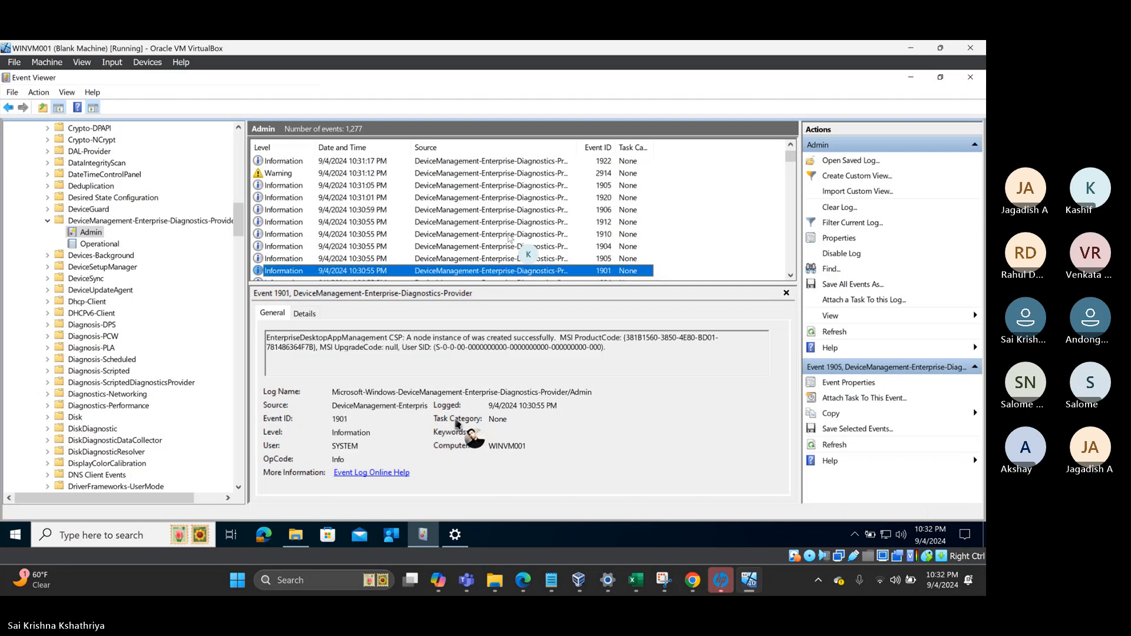
{"action": "key", "text": "Down"}
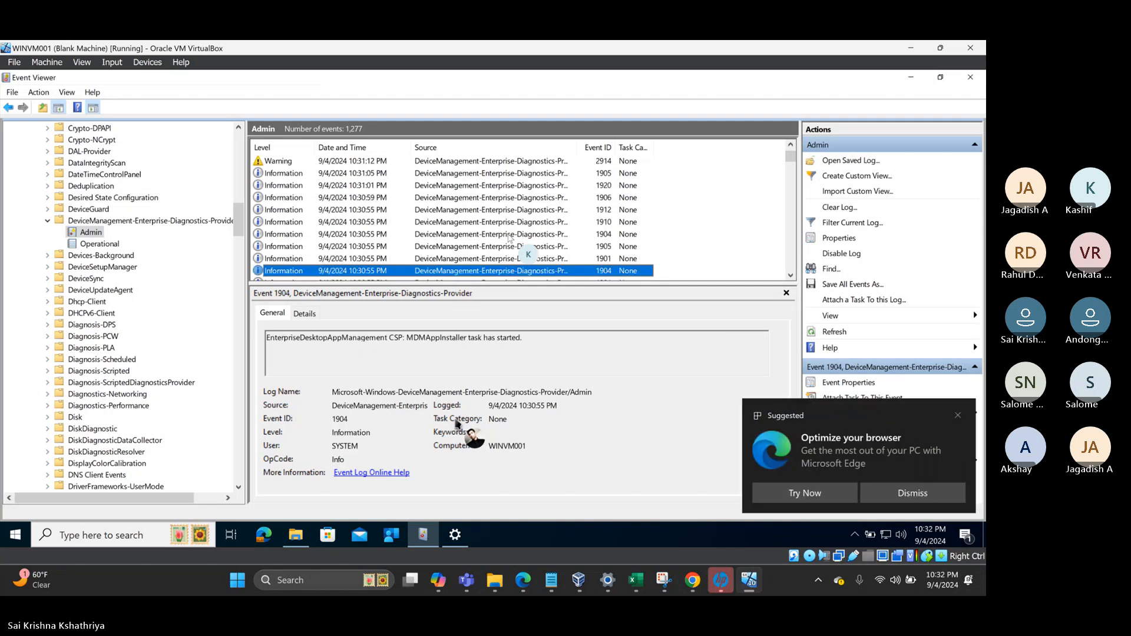
{"action": "key", "text": "Down"}
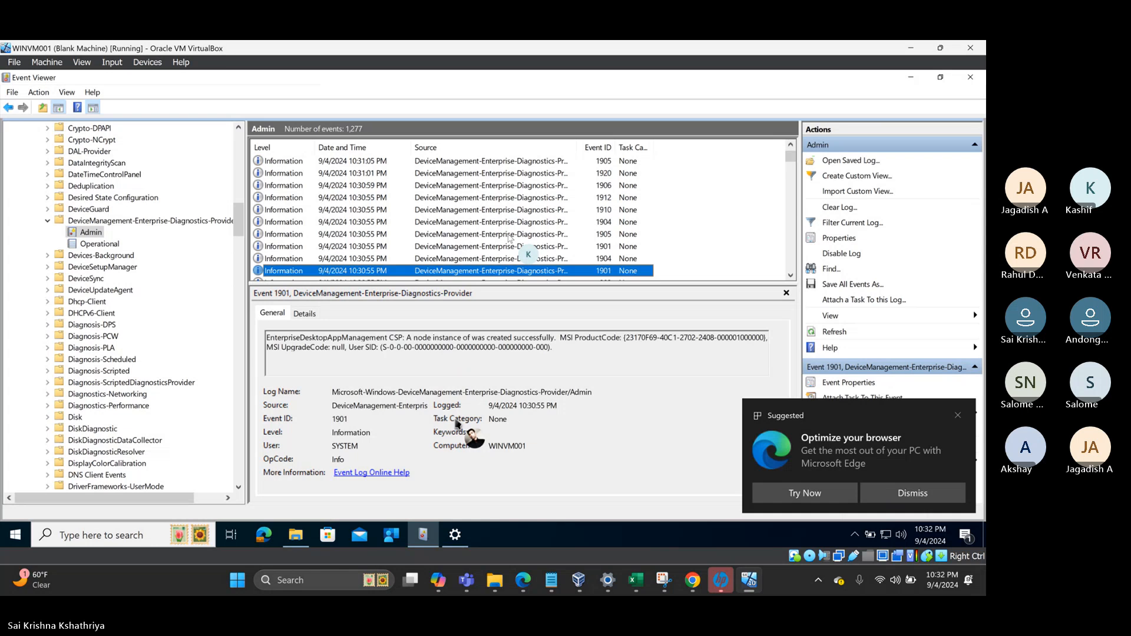
{"action": "key", "text": "Down"}
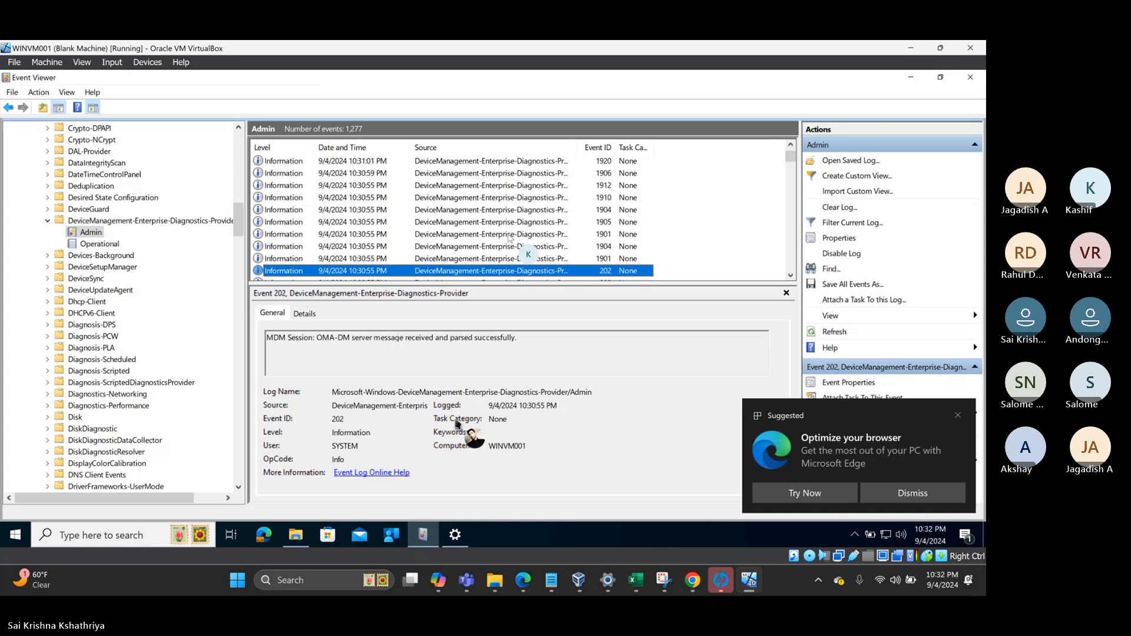
{"action": "key", "text": "Down"}
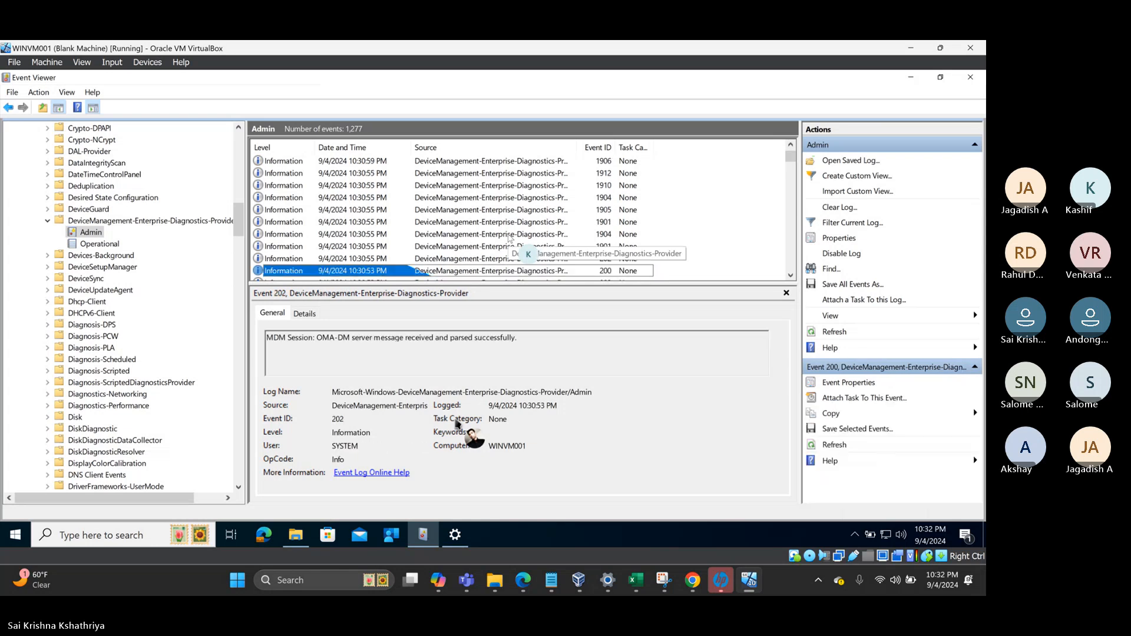
{"action": "key", "text": "Down"}
{"action": "key", "text": "Down"}
{"action": "key", "text": "Down"}
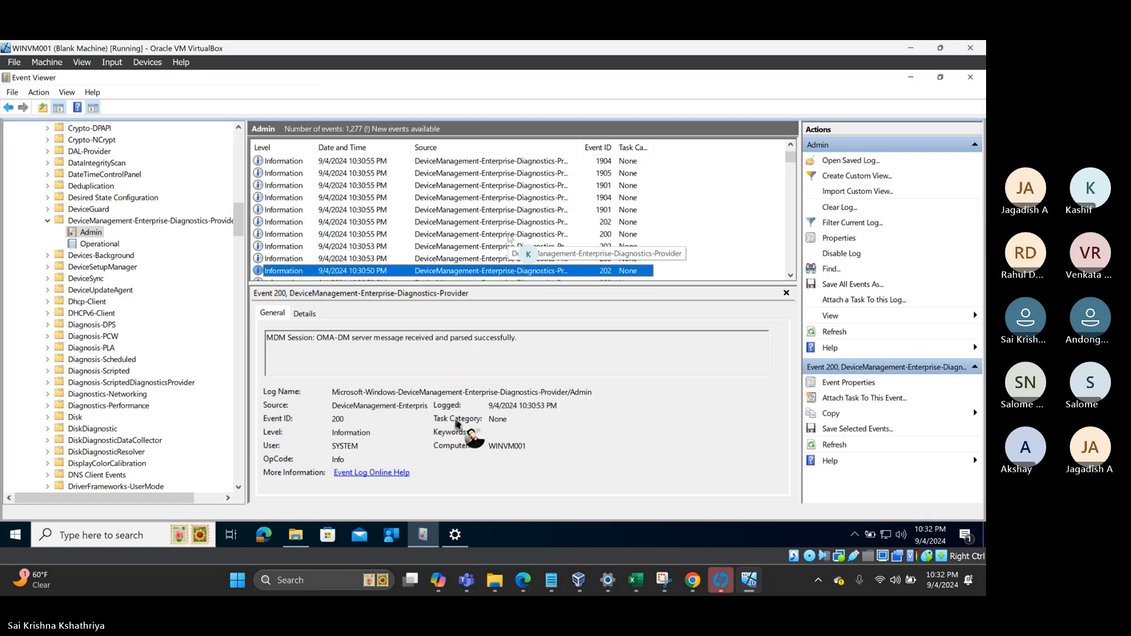
{"action": "key", "text": "Down"}
{"action": "key", "text": "Down"}
{"action": "key", "text": "Down"}
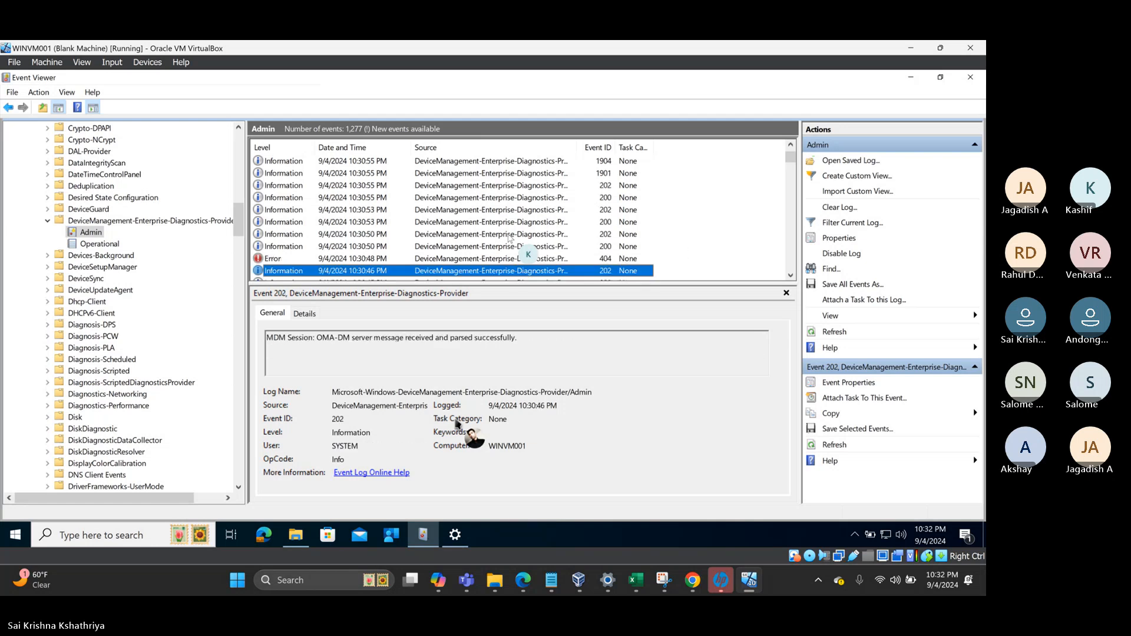
{"action": "key", "text": "Down"}
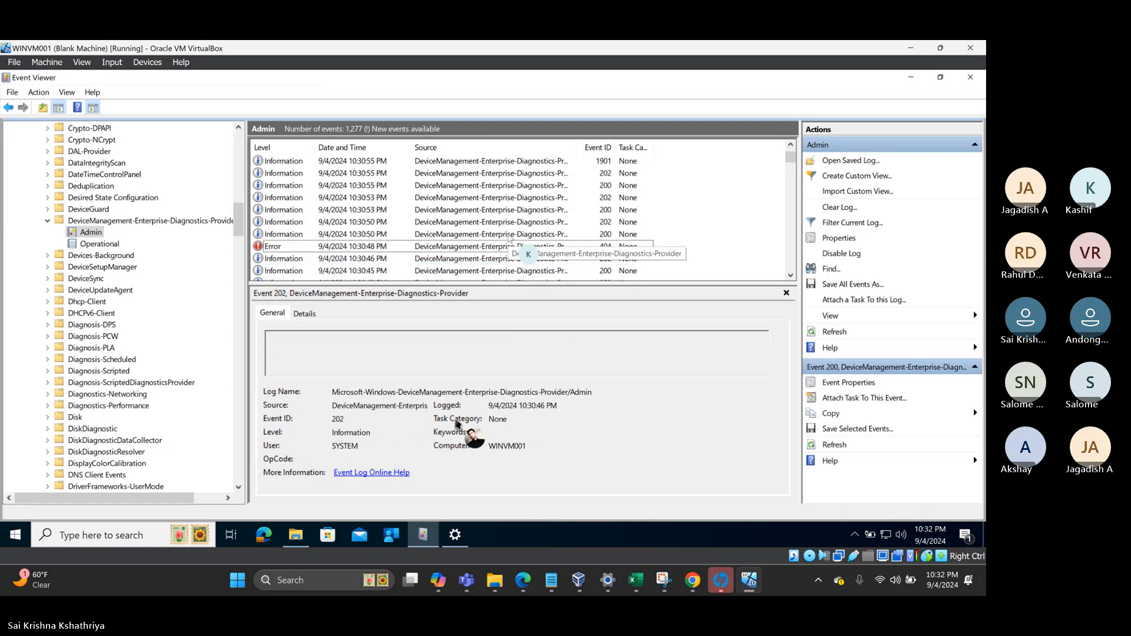
- Return to event 1901 and select and copy its EnterpriseDesktopAppManagement message text
{"action": "key", "text": "Up"}
{"action": "key", "text": "Up"}
{"action": "key", "text": "Up"}
{"action": "key", "text": "Up"}
{"action": "key", "text": "Up"}
{"action": "key", "text": "Up"}
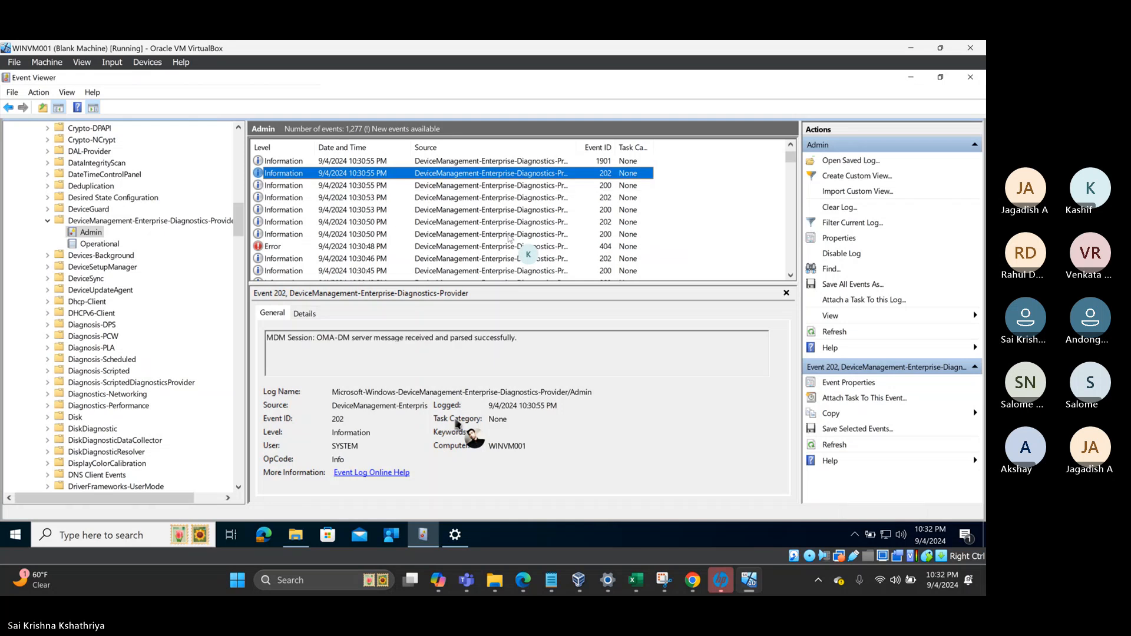
{"action": "key", "text": "Up"}
{"action": "key", "text": "Up"}
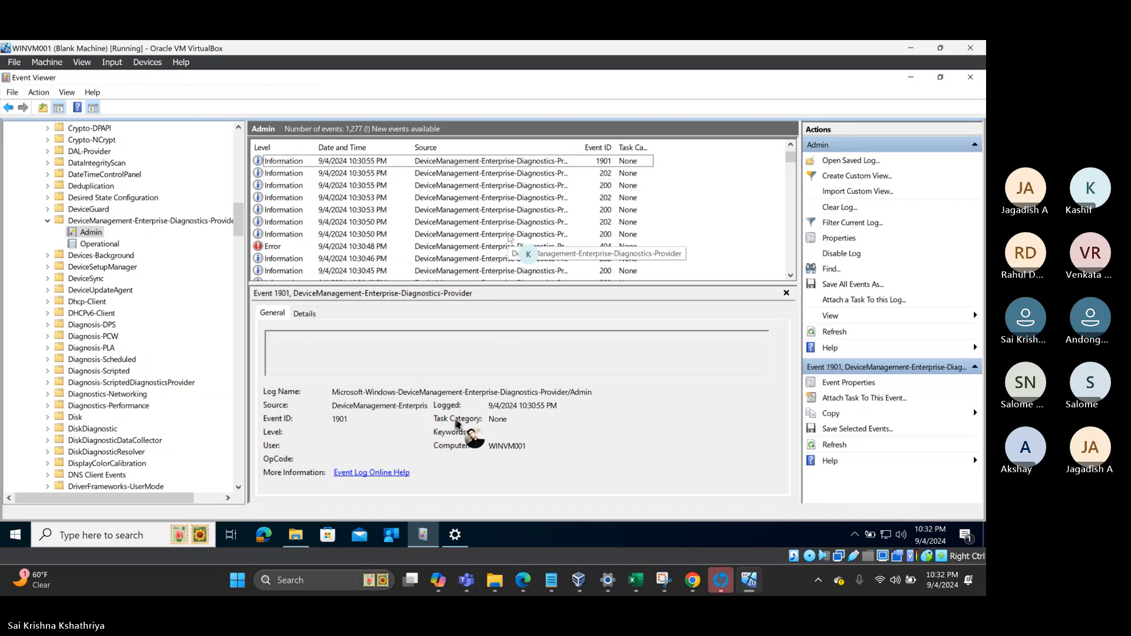
{"action": "key", "text": "Down"}
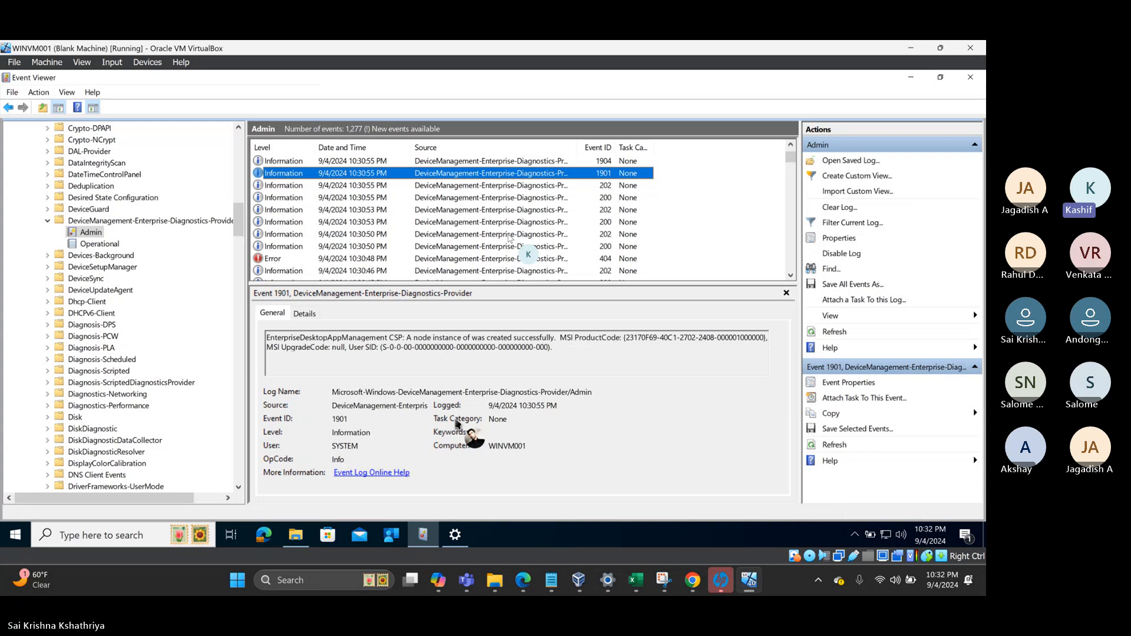
{"action": "key", "text": "Down"}
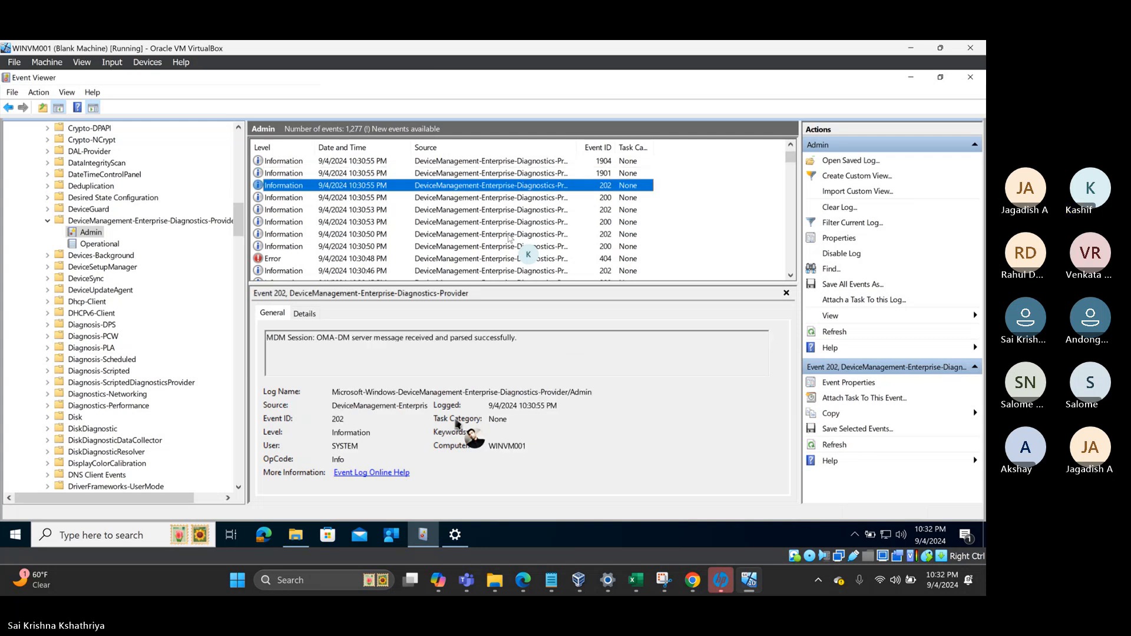
{"action": "key", "text": "Up"}
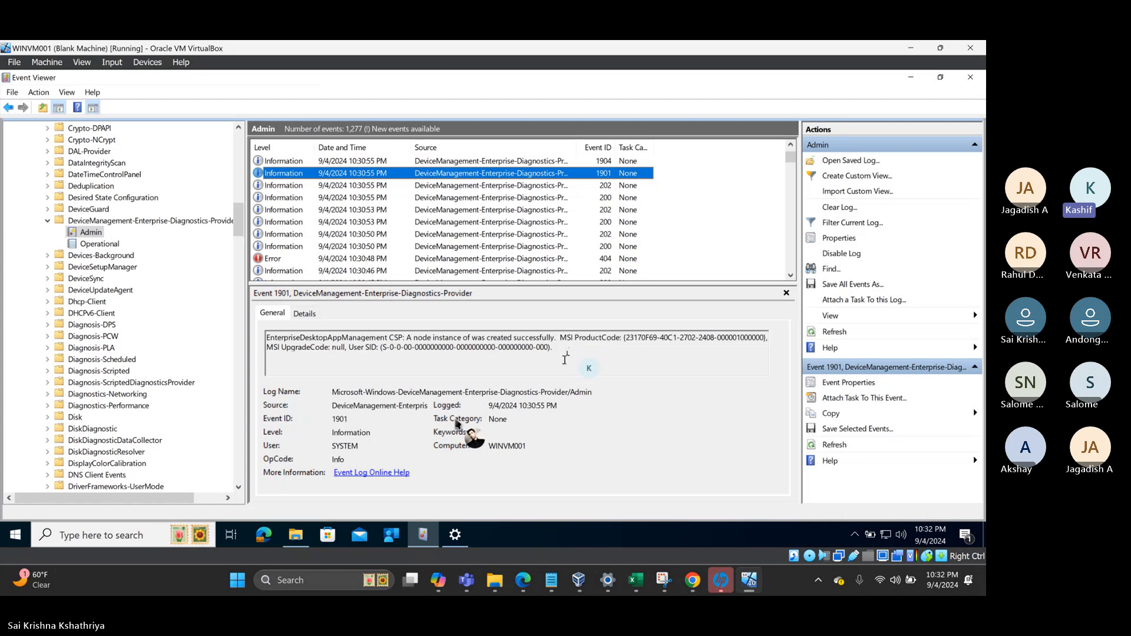
{"action": "left_click_drag", "start_coordinate": [565, 351], "coordinate": [268, 338]}
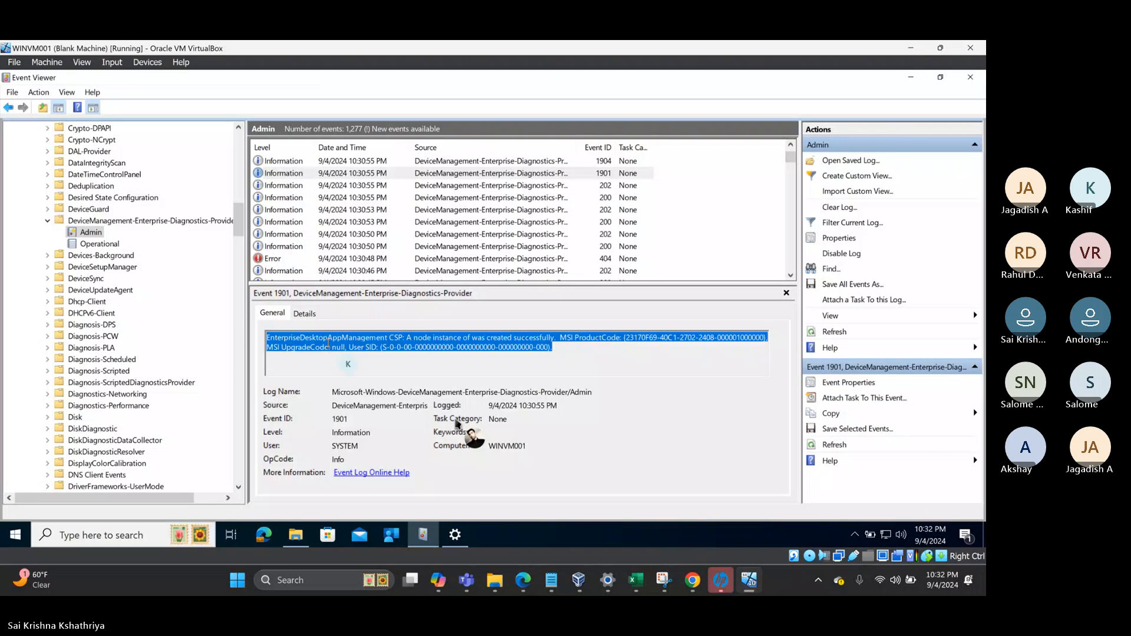
{"action": "left_click", "coordinate": [99, 535]}
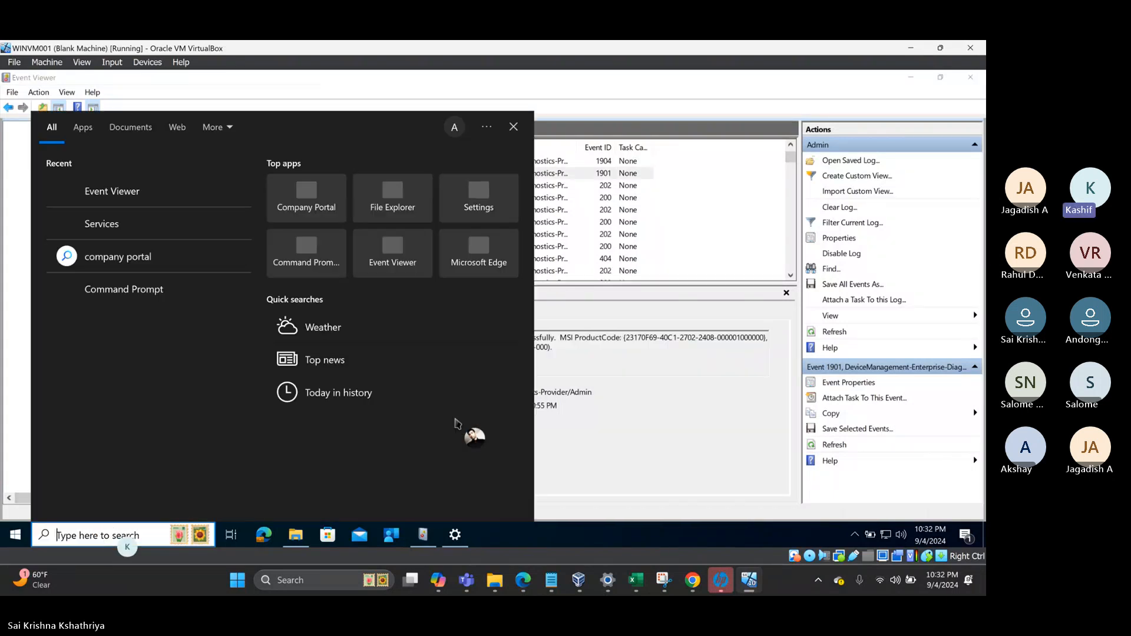
- Paste event 1901's message below the /norestart line in Intune Notes and select its ProductCode GUID
{"action": "left_click", "coordinate": [556, 582]}
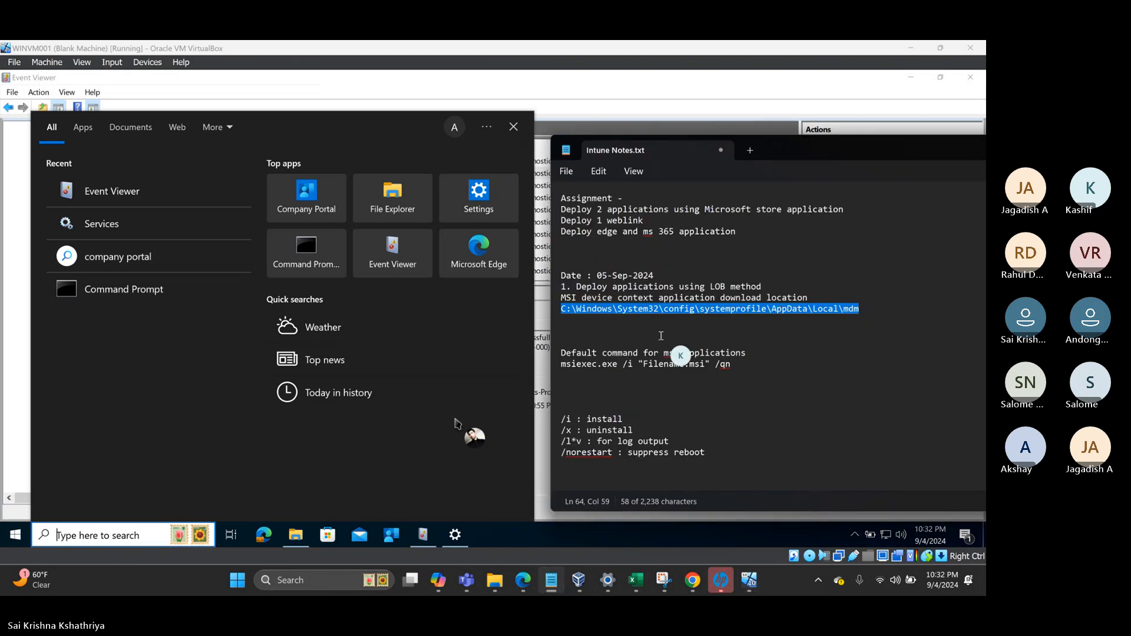
{"action": "left_click", "coordinate": [661, 333]}
{"action": "scroll", "coordinate": [702, 436], "scroll_direction": "down", "scroll_amount": 10}
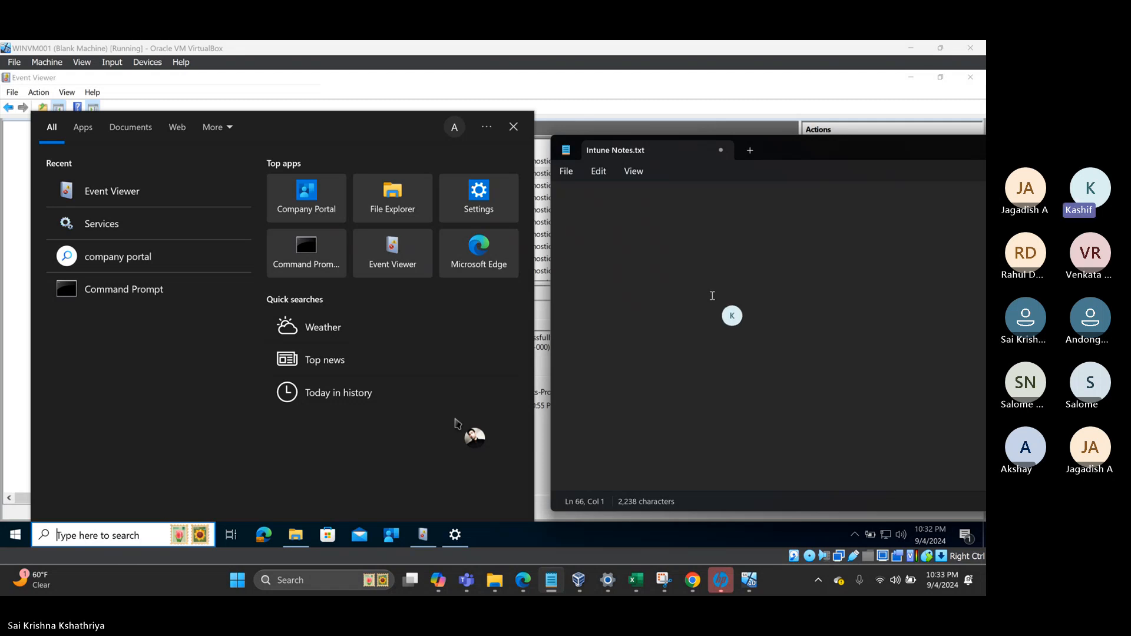
{"action": "scroll", "coordinate": [707, 291], "scroll_direction": "up", "scroll_amount": 5}
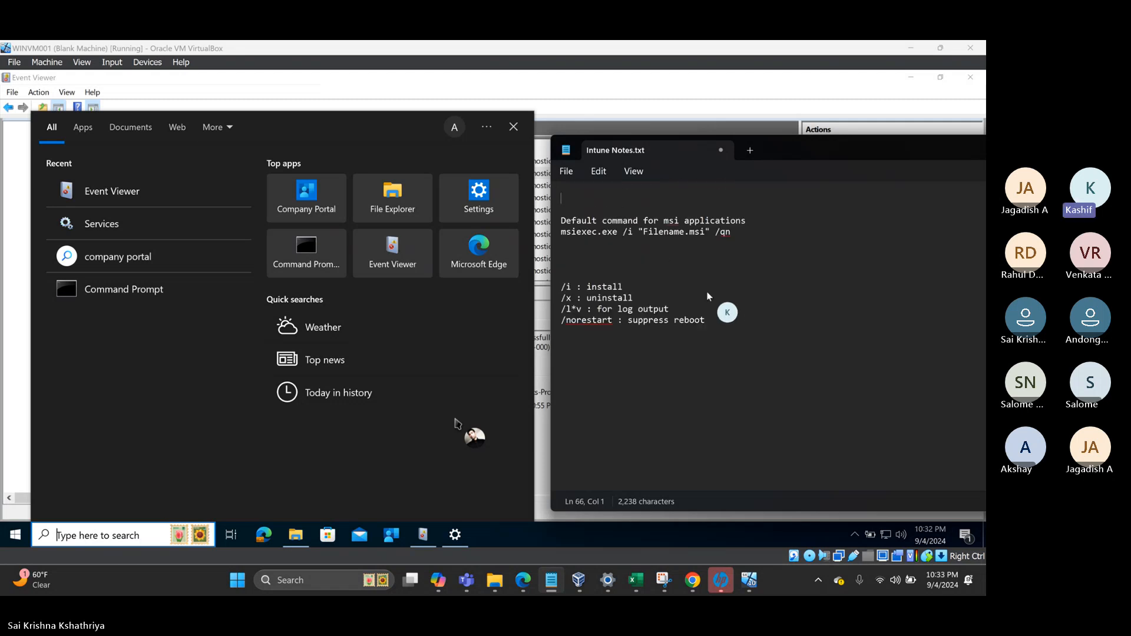
{"action": "scroll", "coordinate": [708, 312], "scroll_direction": "down", "scroll_amount": 1}
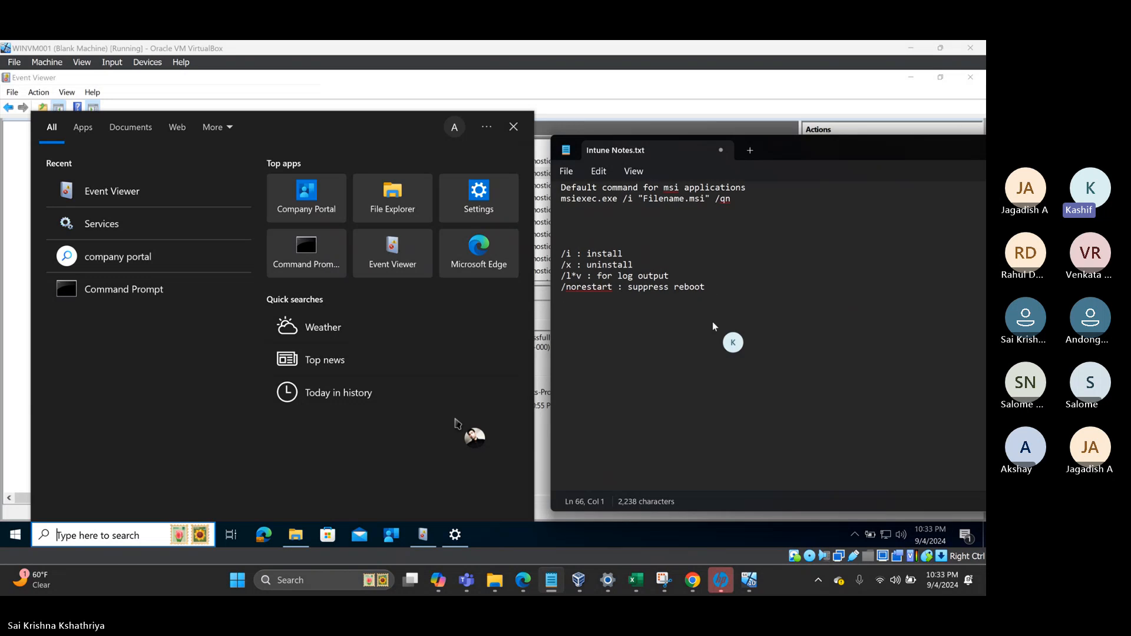
{"action": "left_click", "coordinate": [713, 287]}
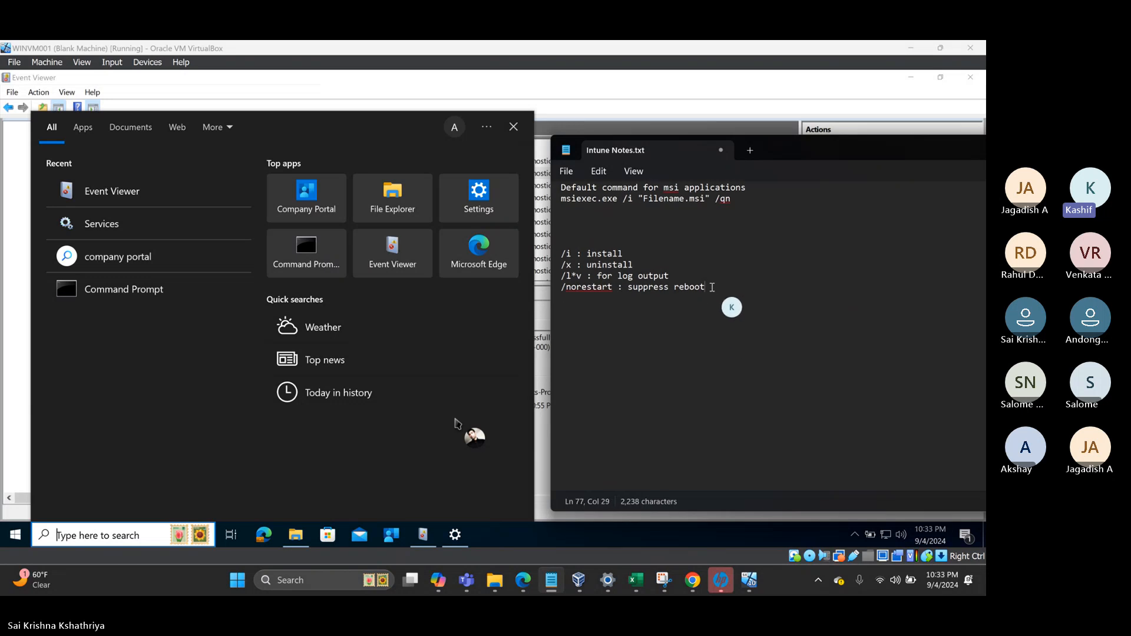
{"action": "key", "text": "Return"}
{"action": "key", "text": "Return"}
{"action": "key", "text": "ctrl+v"}
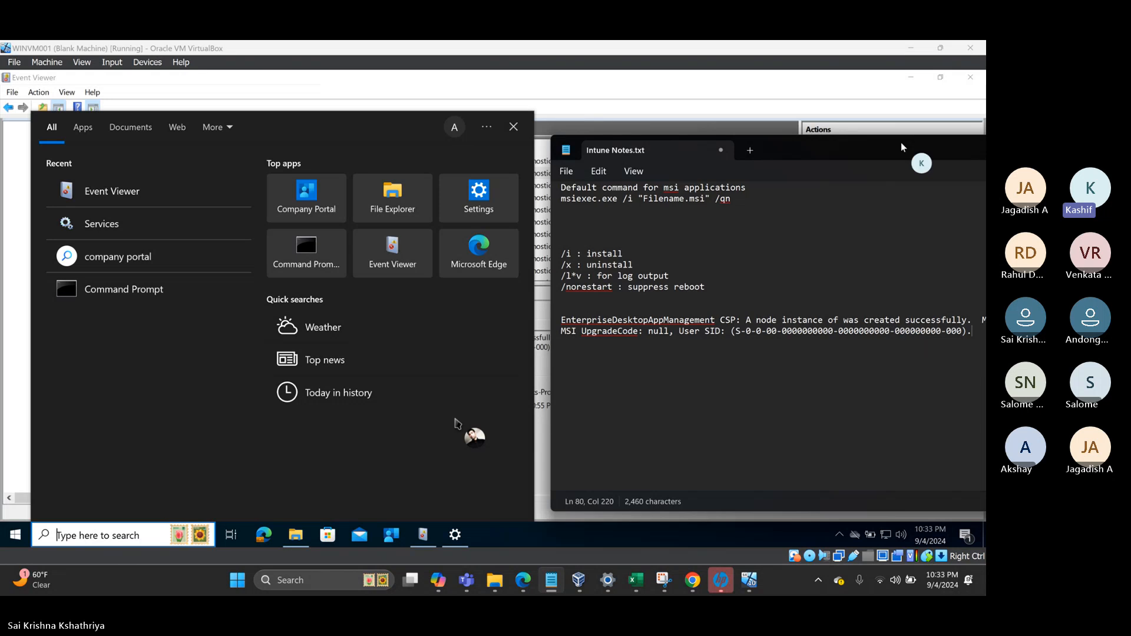
{"action": "left_click_drag", "start_coordinate": [846, 154], "coordinate": [471, 166]}
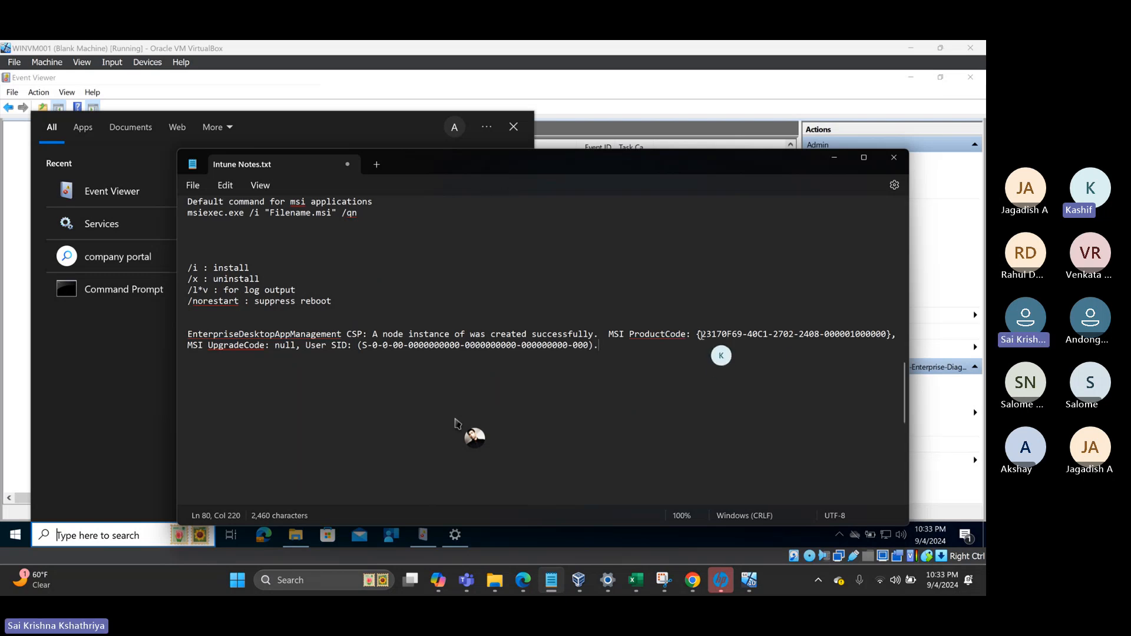
{"action": "left_click_drag", "start_coordinate": [701, 335], "coordinate": [888, 340]}
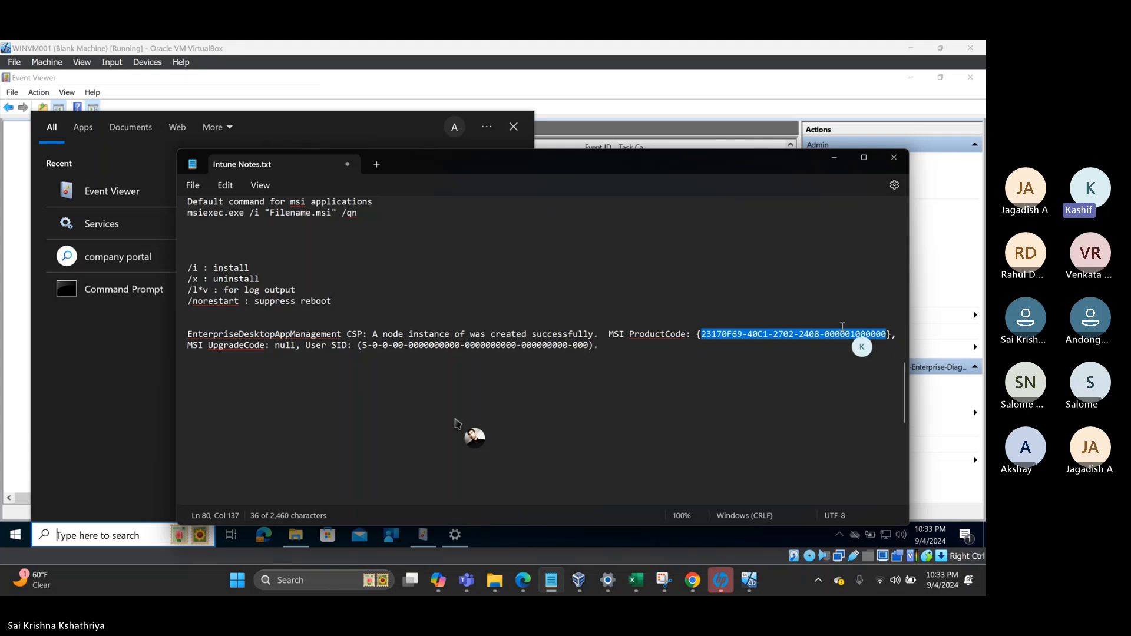
- Launch regedit from the Run dialog with administrator approval
{"action": "left_click", "coordinate": [592, 118]}
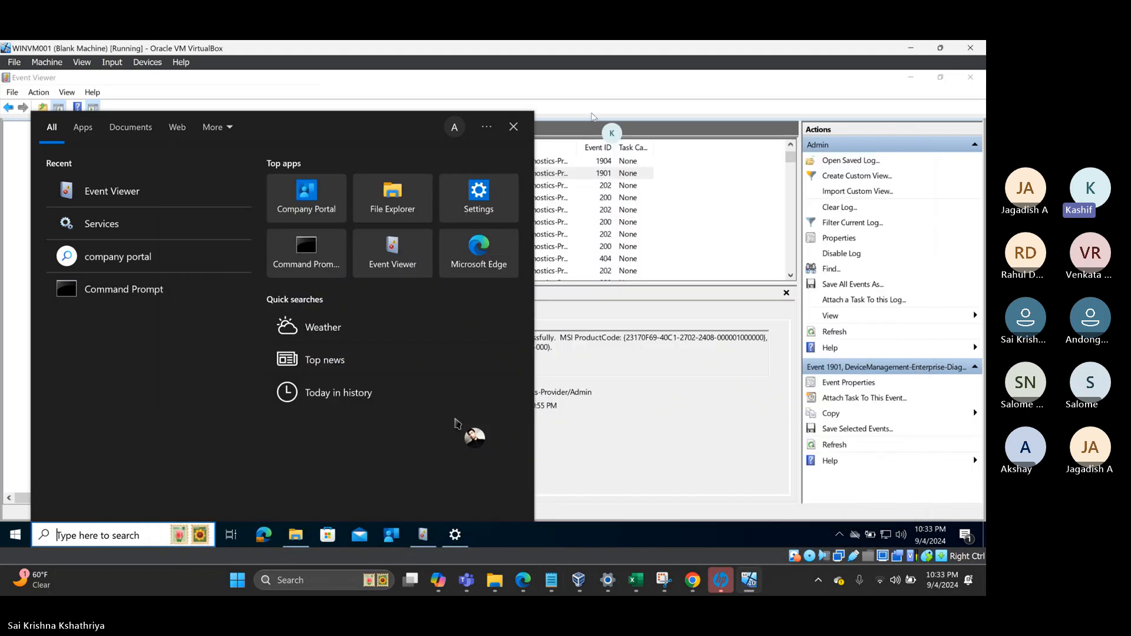
{"action": "left_click", "coordinate": [588, 408]}
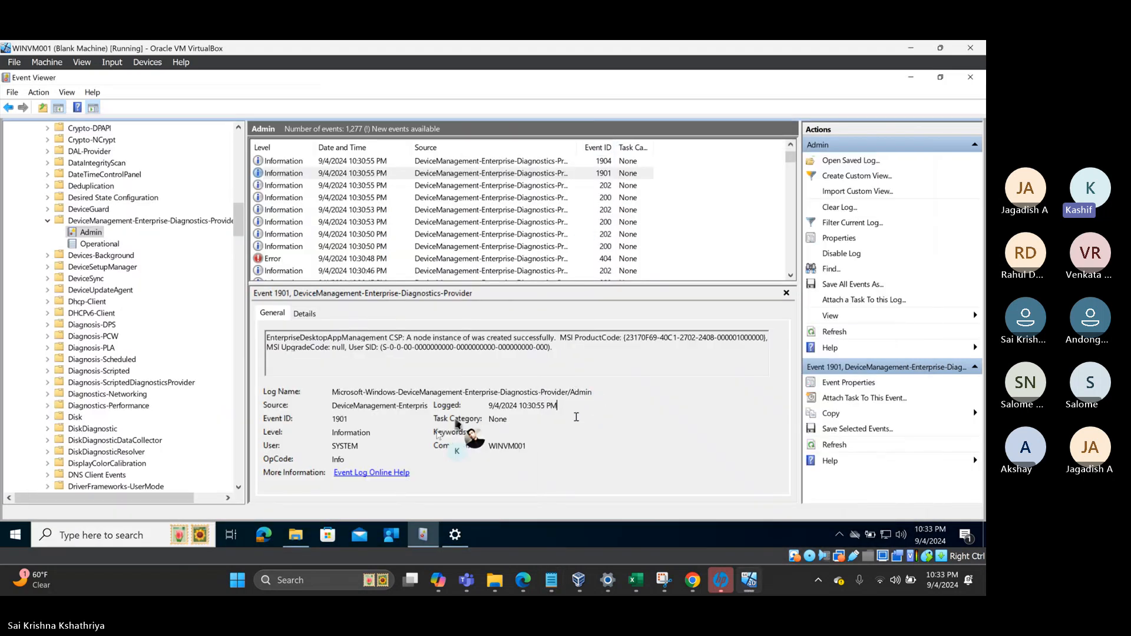
{"action": "left_click", "coordinate": [16, 544]}
{"action": "right_click", "coordinate": [16, 543]}
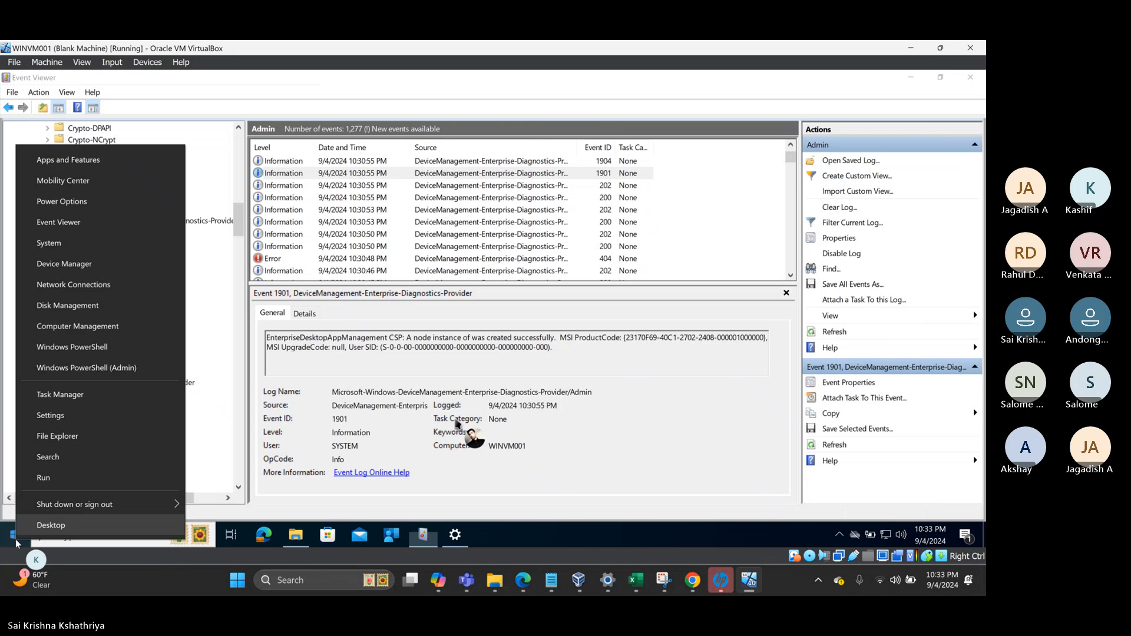
{"action": "left_click", "coordinate": [59, 480]}
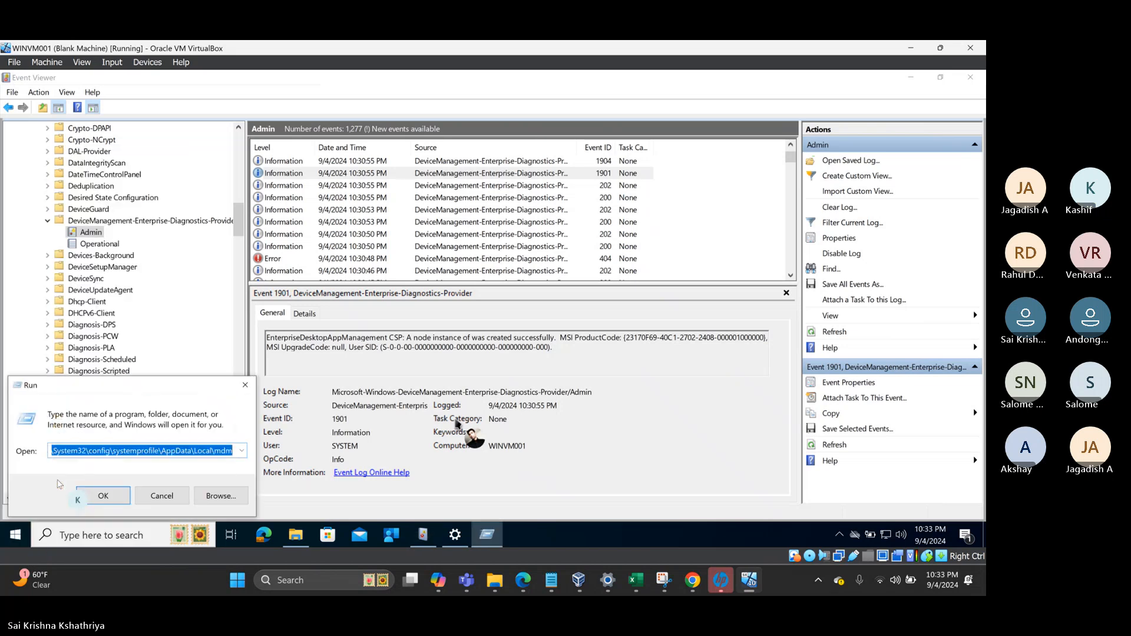
{"action": "type", "text": "regedit"}
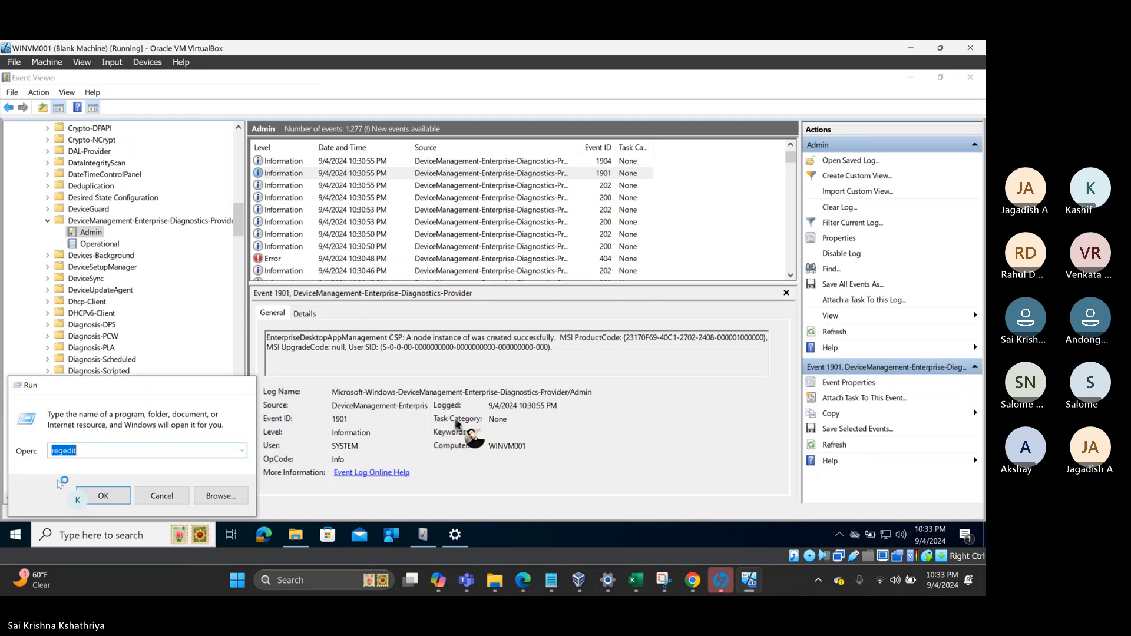
{"action": "key", "text": "Return"}
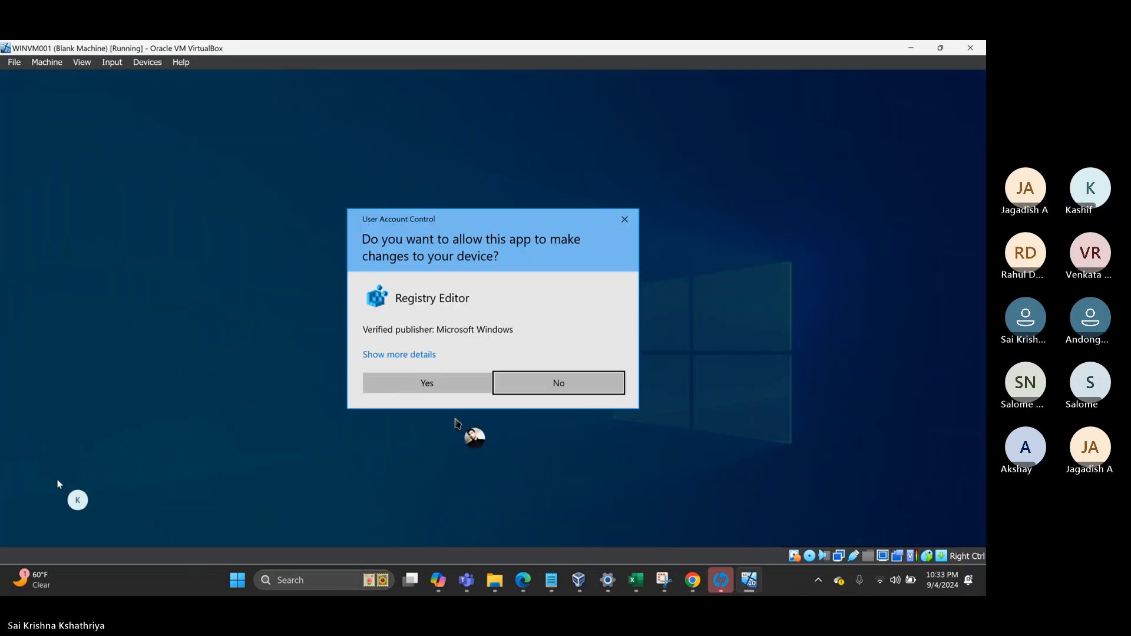
{"action": "key", "text": "Left"}
{"action": "key", "text": "Return"}
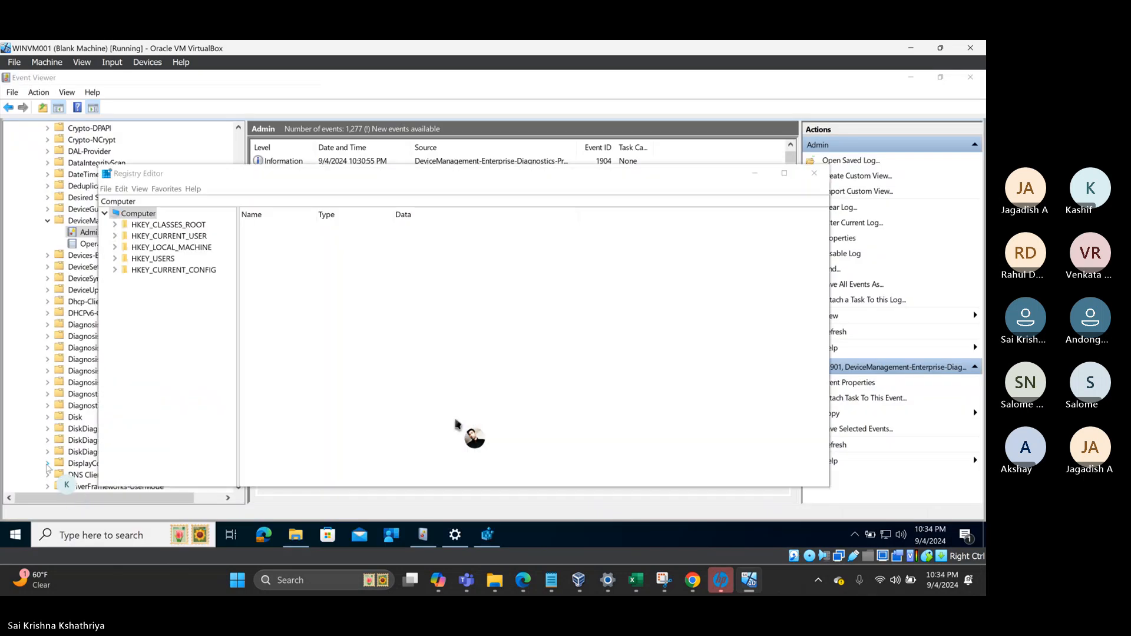
- Expand HKEY_LOCAL_MACHINE\SOFTWARE, maximize Registry Editor, and select WOW6432Node
{"action": "left_click", "coordinate": [115, 247]}
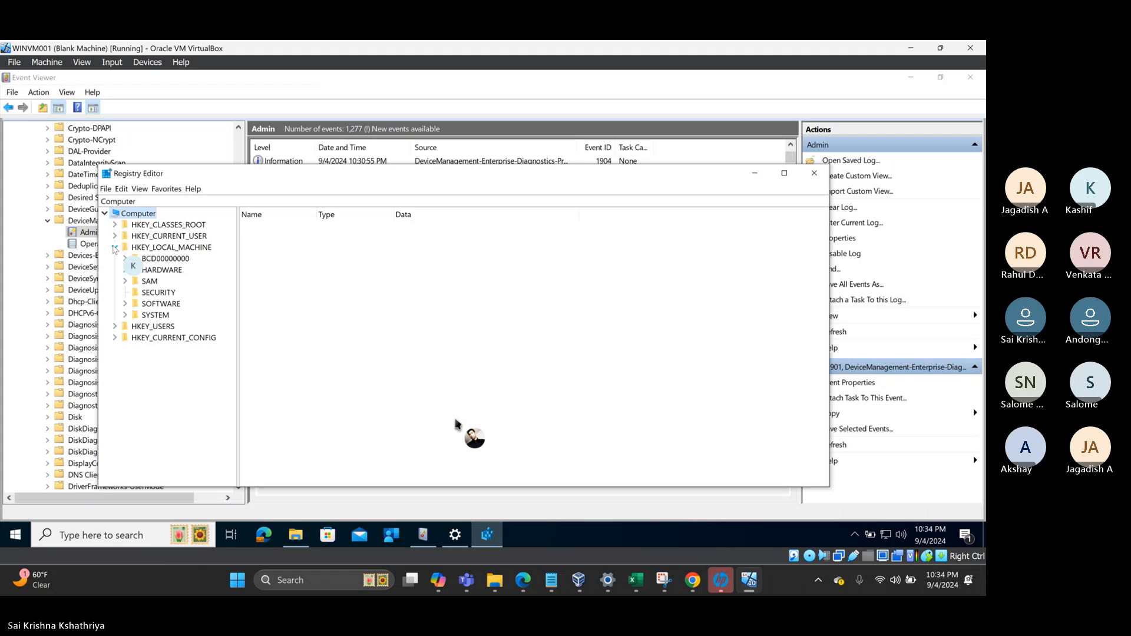
{"action": "left_click", "coordinate": [125, 304]}
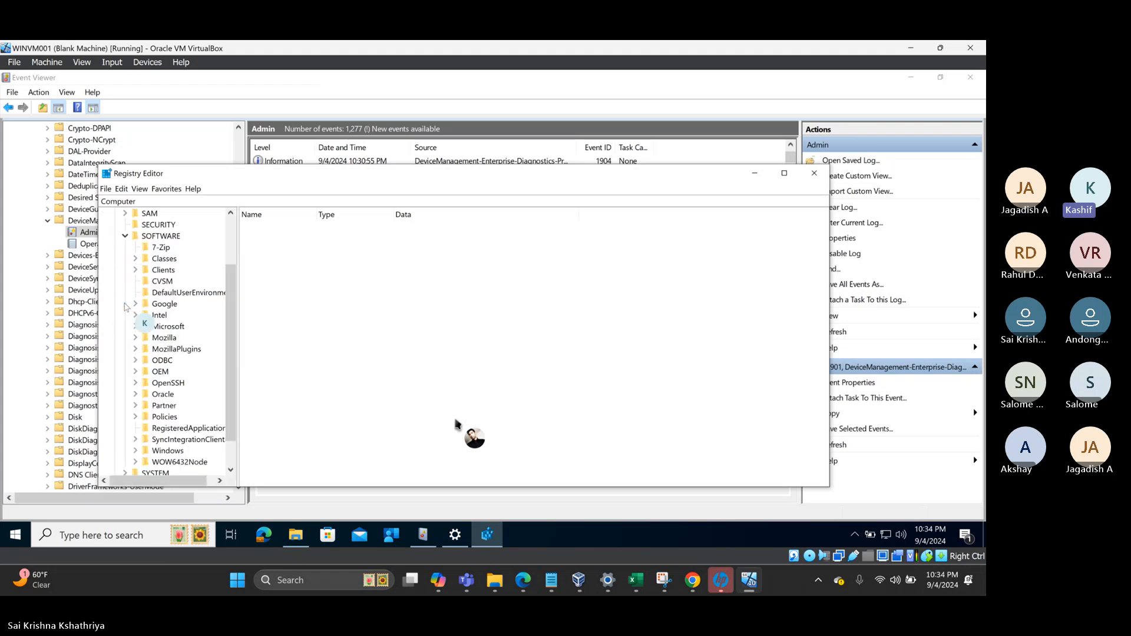
{"action": "left_click", "coordinate": [786, 175]}
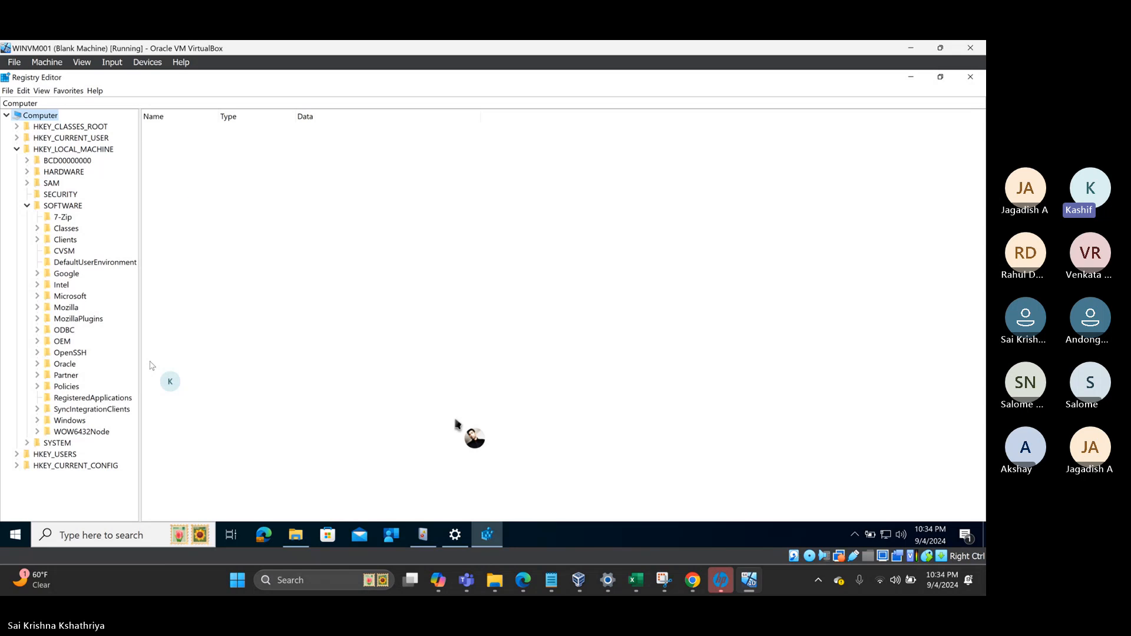
{"action": "left_click", "coordinate": [84, 433]}
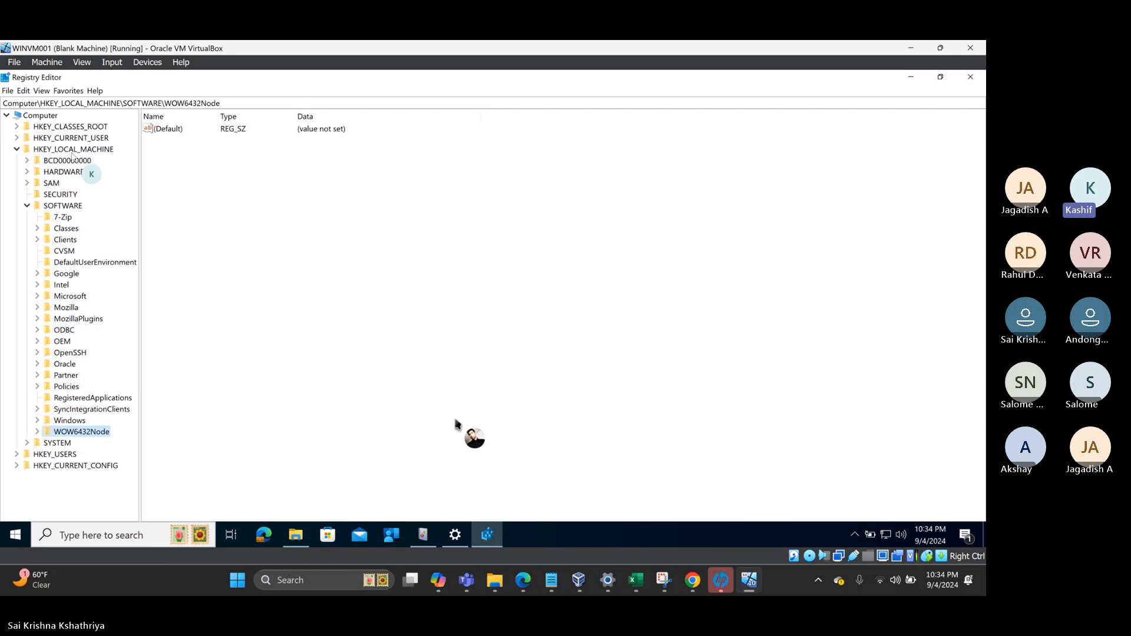
- Go to WOW6432Node\Microsoft\Windows\CurrentVersion\Uninstall and copy its key name
{"action": "left_click", "coordinate": [254, 104]}
{"action": "type", "text": "\\mic"}
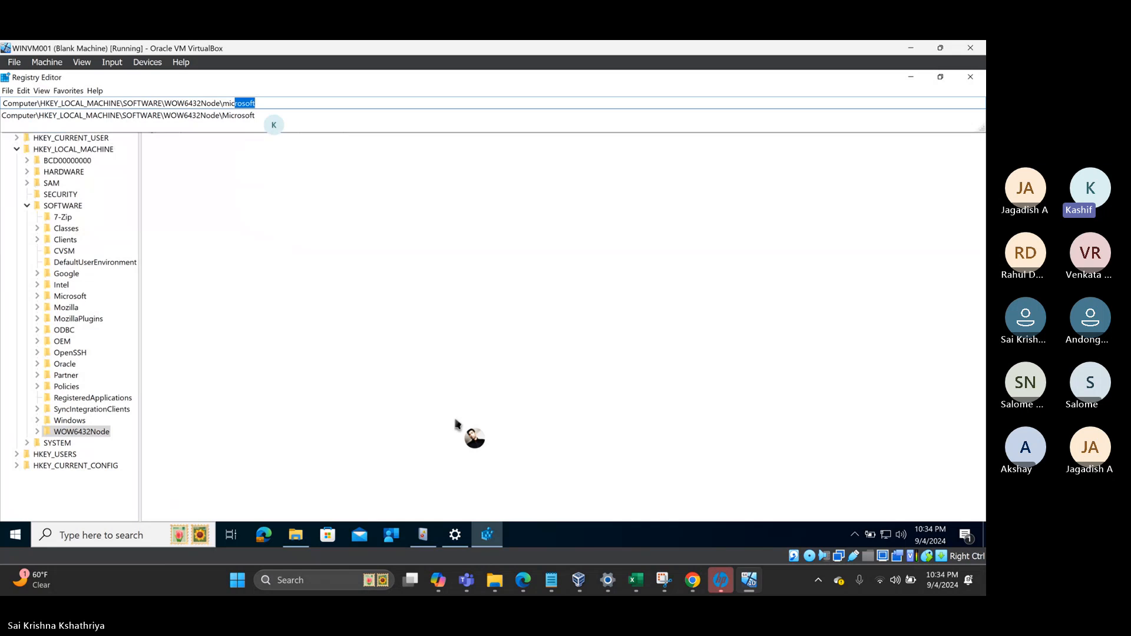
{"action": "type", "text": "rosoft\\win"}
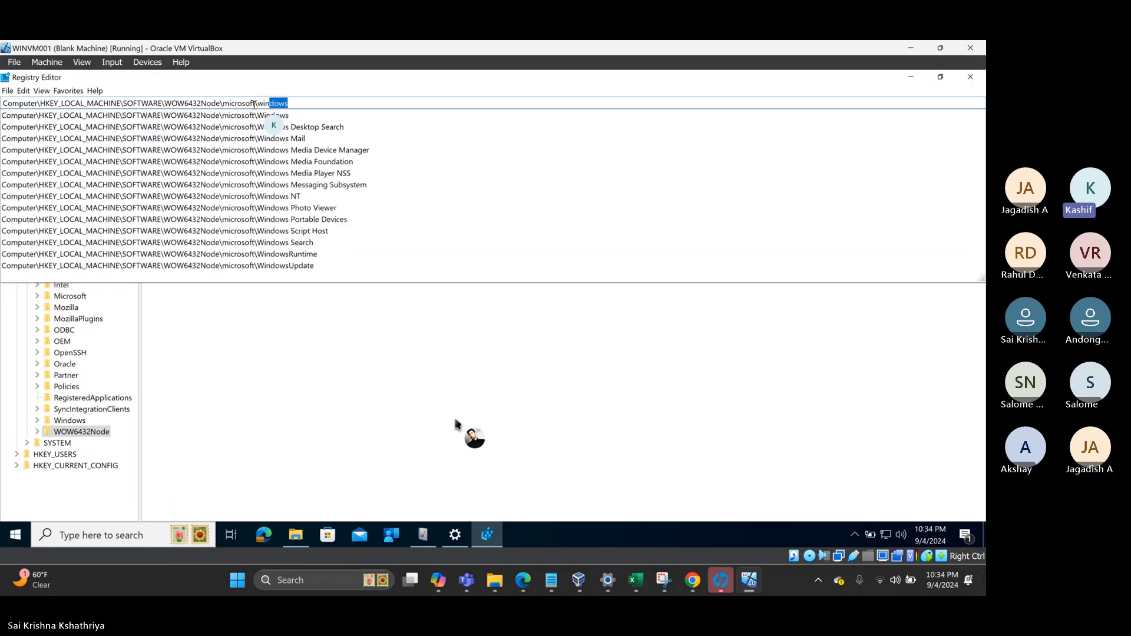
{"action": "type", "text": "dows\\currentVersion"}
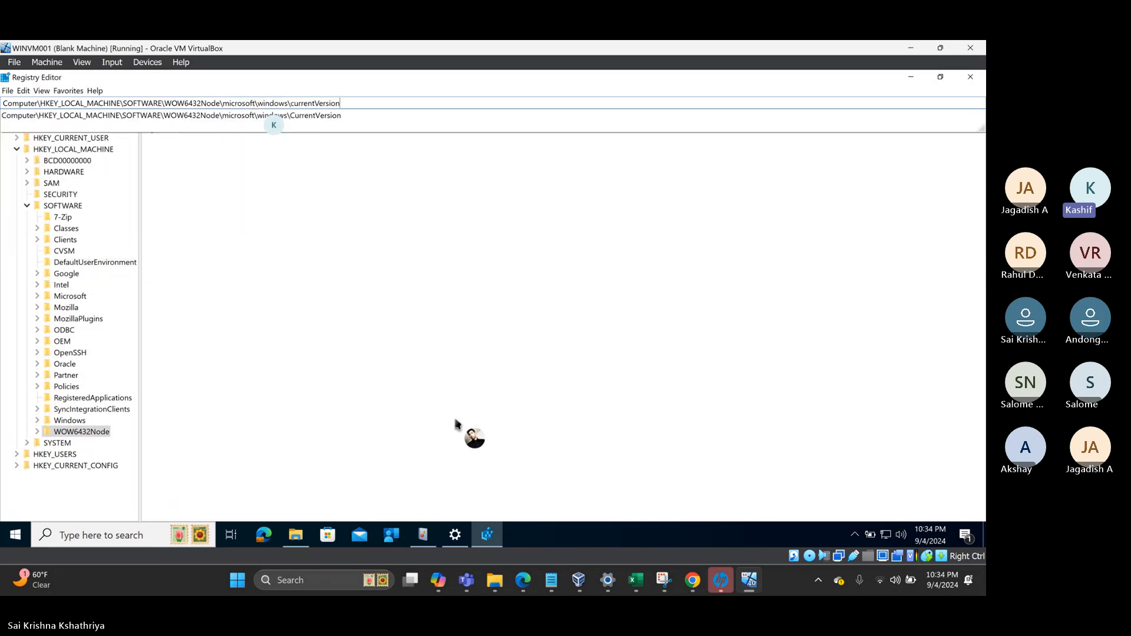
{"action": "type", "text": "\\uninstall"}
{"action": "key", "text": "Return"}
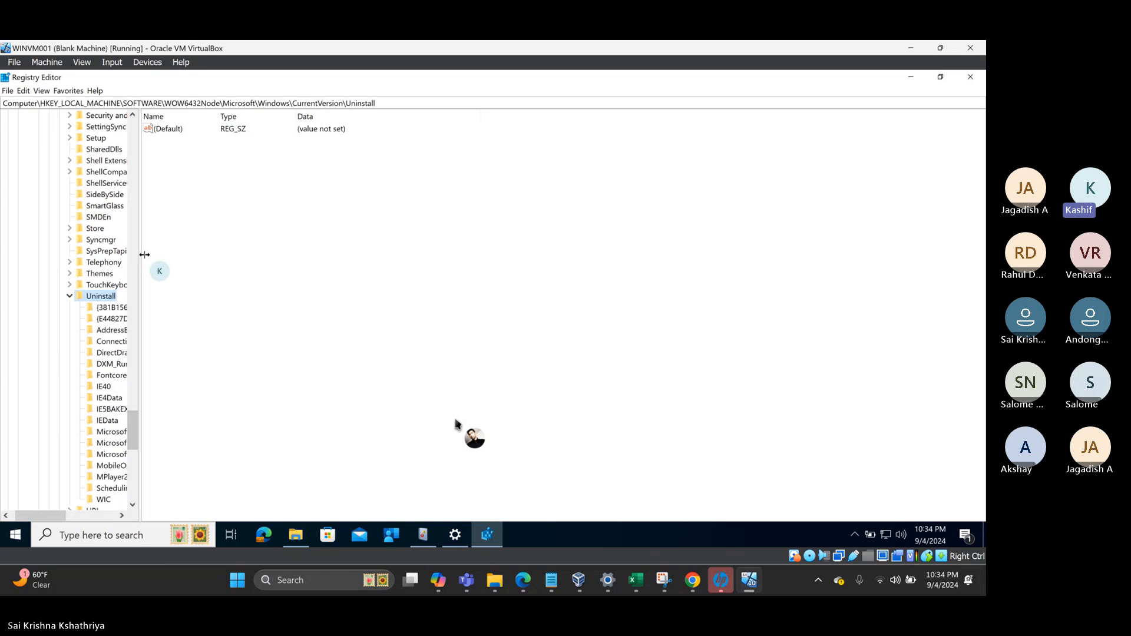
{"action": "left_click_drag", "start_coordinate": [144, 255], "coordinate": [238, 250]}
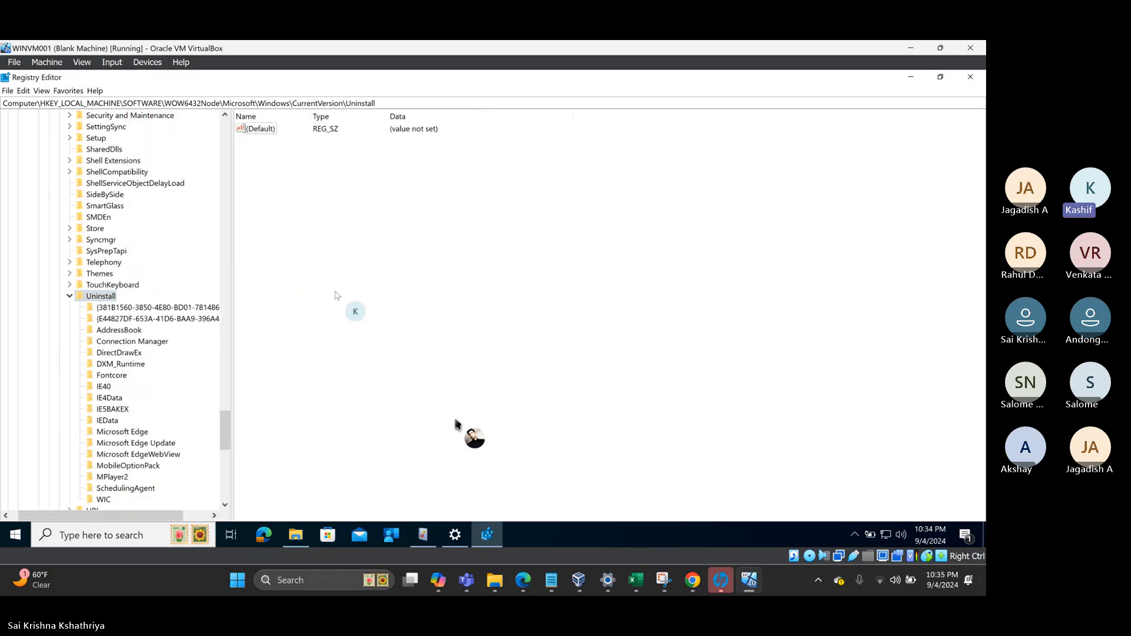
{"action": "right_click", "coordinate": [102, 296]}
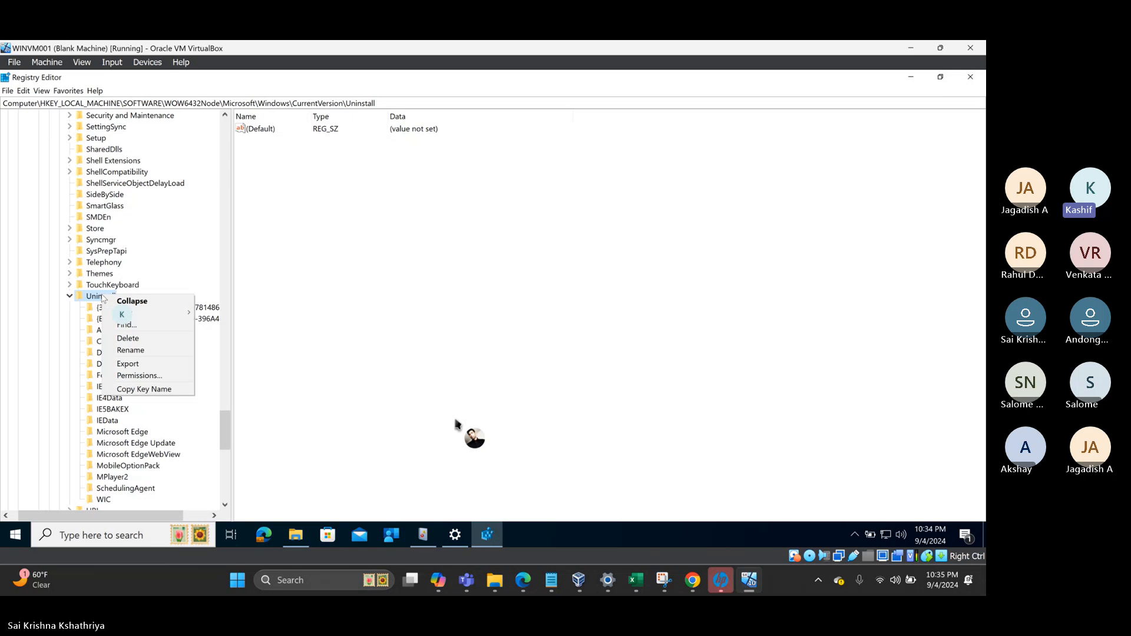
{"action": "left_click", "coordinate": [135, 390]}
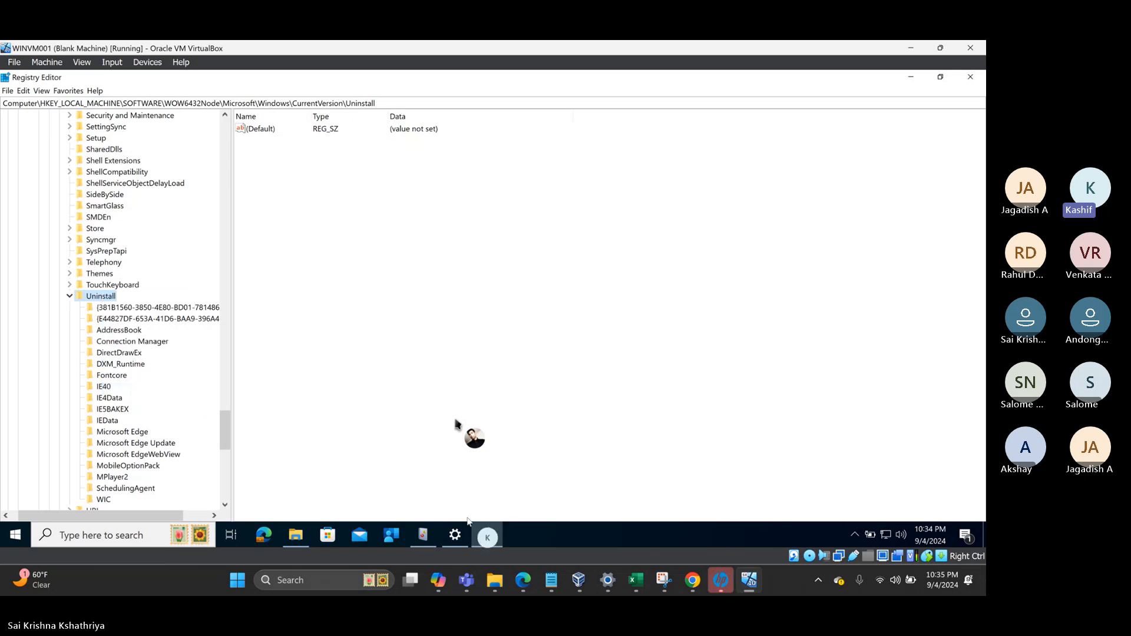
- Remove extra blank lines around the msiexec switch notes and open a line above the log message
{"action": "left_click", "coordinate": [551, 580]}
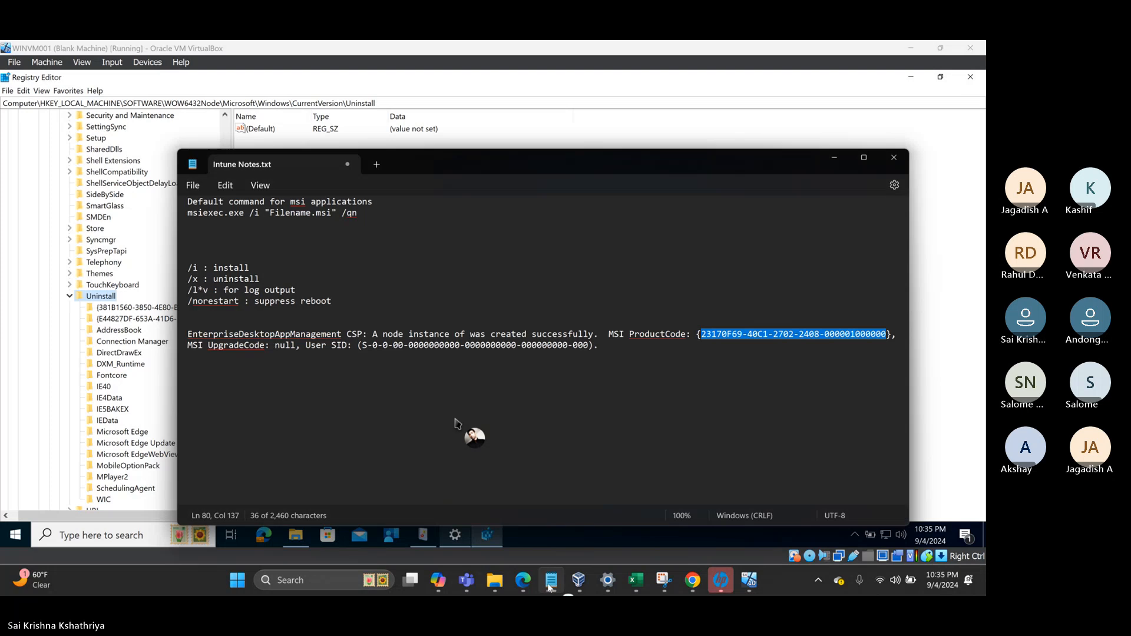
{"action": "left_click", "coordinate": [309, 253]}
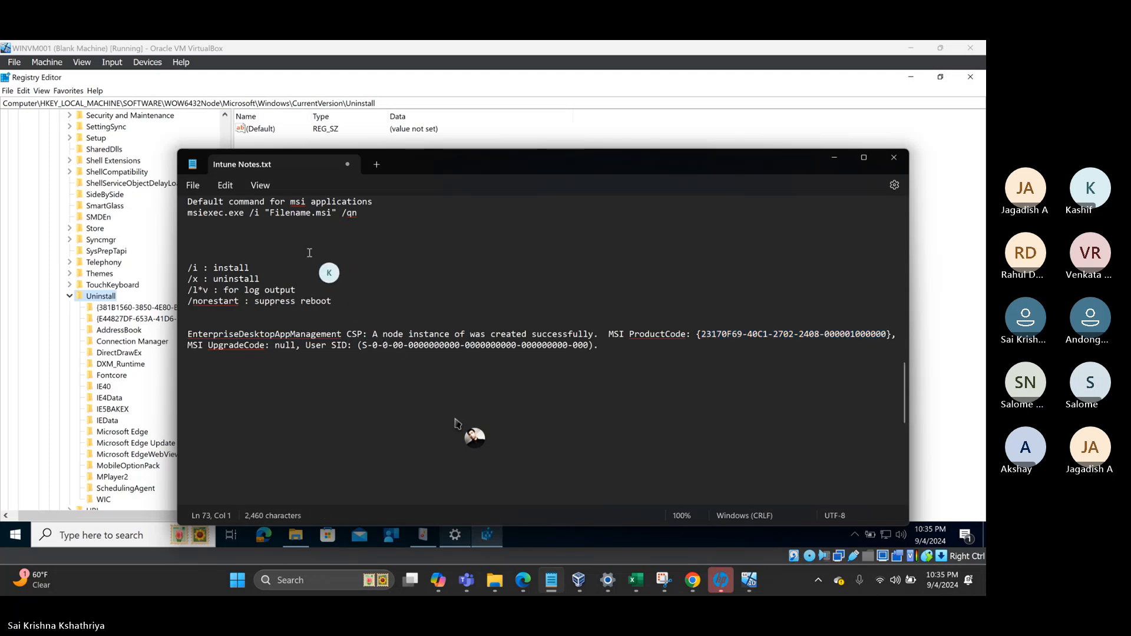
{"action": "key", "text": "Down"}
{"action": "key", "text": "Down"}
{"action": "key", "text": "Up"}
{"action": "key", "text": "Up"}
{"action": "key", "text": "Up"}
{"action": "key", "text": "Up"}
{"action": "key", "text": "Up"}
{"action": "key", "text": "Up"}
{"action": "key", "text": "Up"}
{"action": "key", "text": "Up"}
{"action": "key", "text": "Up"}
{"action": "key", "text": "Down"}
{"action": "key", "text": "Delete"}
{"action": "key", "text": "Delete"}
{"action": "key", "text": "Delete"}
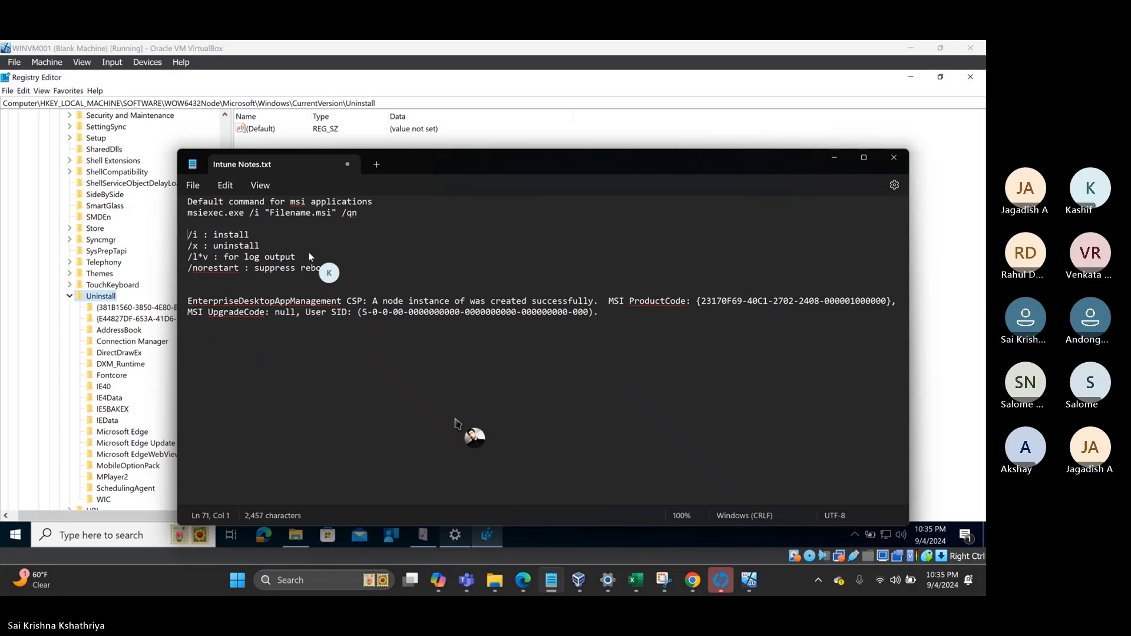
{"action": "key", "text": "Down"}
{"action": "key", "text": "Return"}
{"action": "key", "text": "Return"}
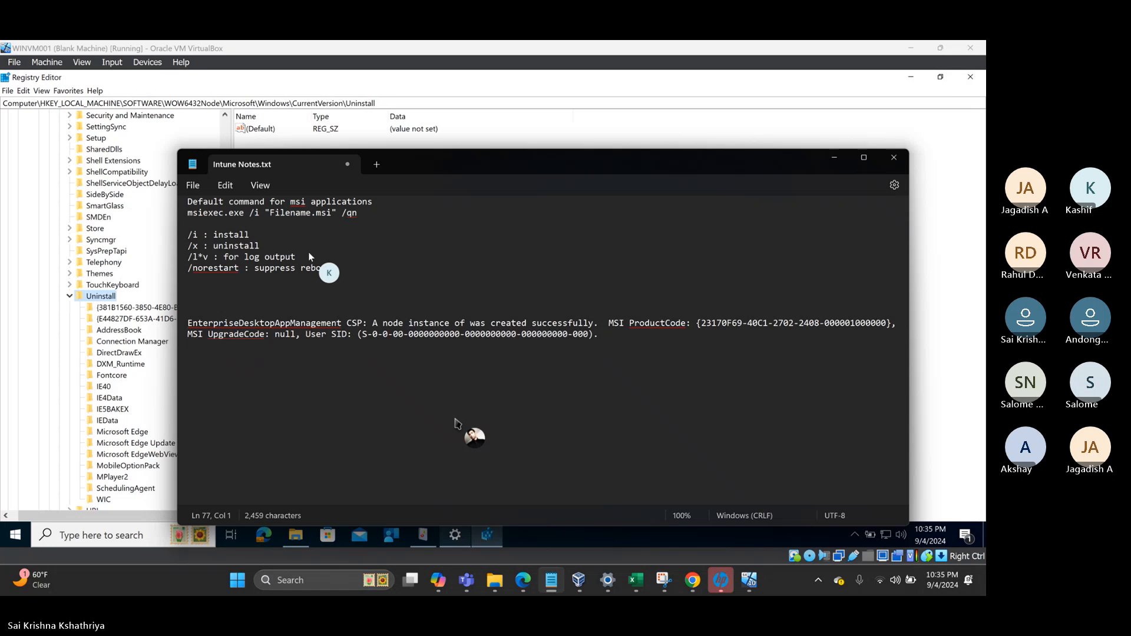
{"action": "key", "text": "Up"}
- Add '32 bit location :' with the pasted Uninstall path and a '63 bit location :' line, then select the GUID
{"action": "type", "text": "32 bit location :"}
{"action": "type", "text": "HKEY_LOCAL_MACHINE\\SOFTWARE\\WOW6432Node\\Microsoft\\Windows\\CurrentVersion\\Uninstall"}
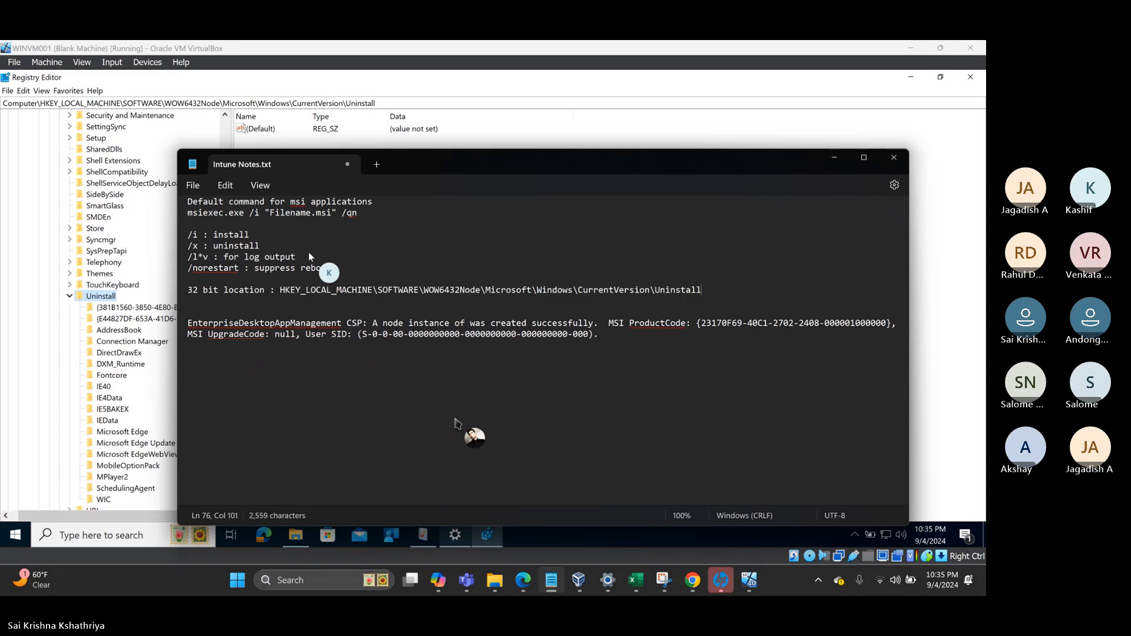
{"action": "key", "text": "Return"}
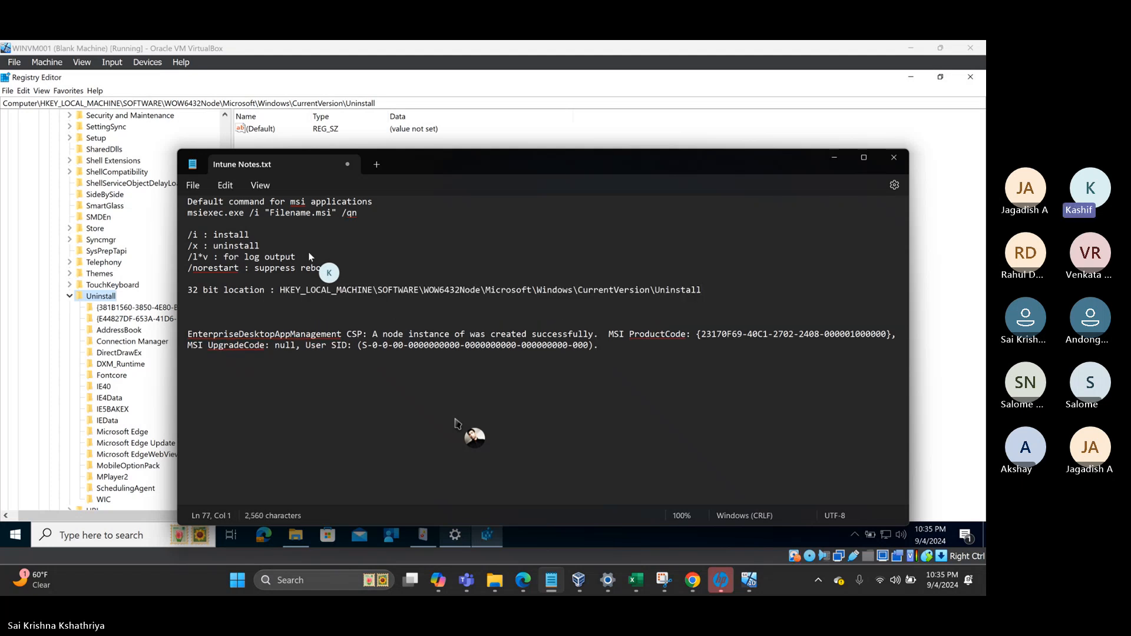
{"action": "type", "text": "63"}
{"action": "type", "text": " bit loc"}
{"action": "type", "text": "ation :"}
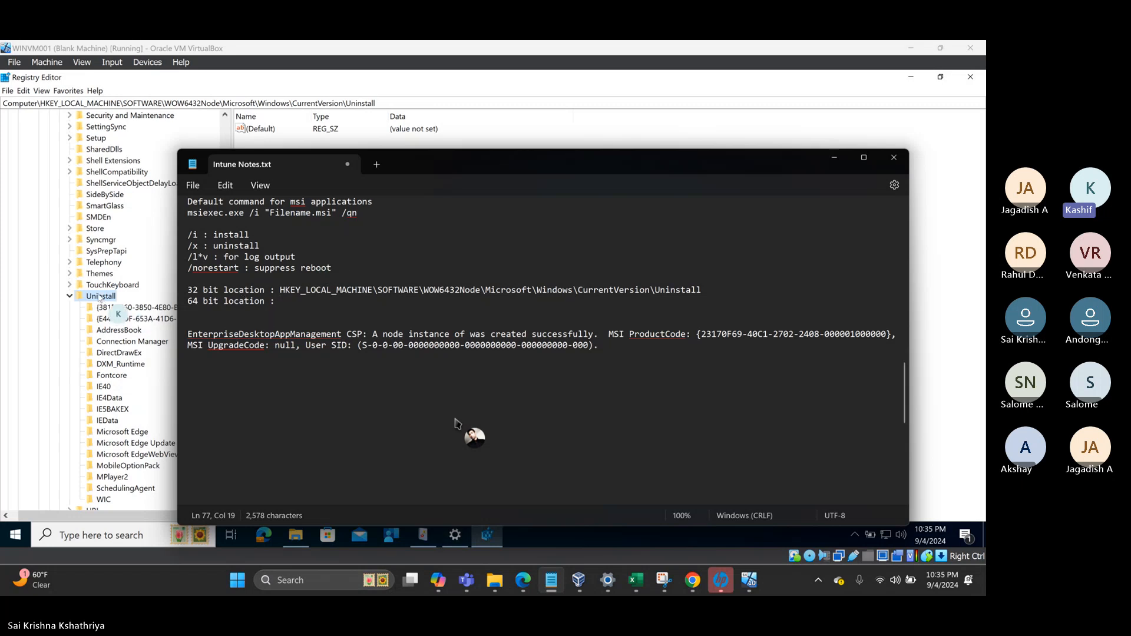
{"action": "left_click", "coordinate": [835, 158]}
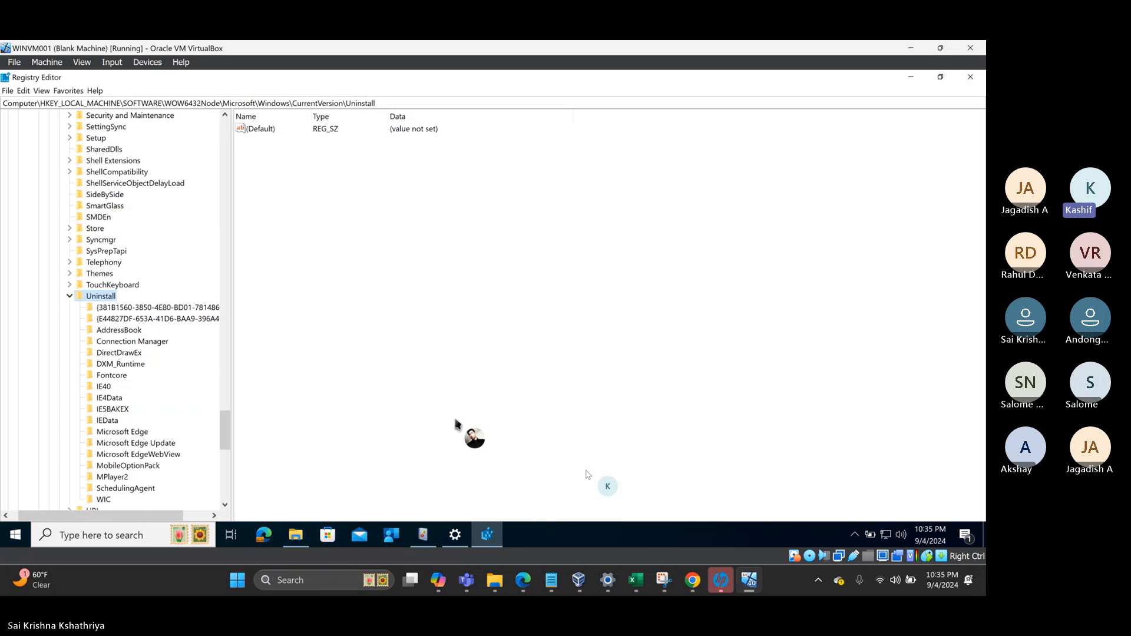
{"action": "left_click", "coordinate": [552, 581]}
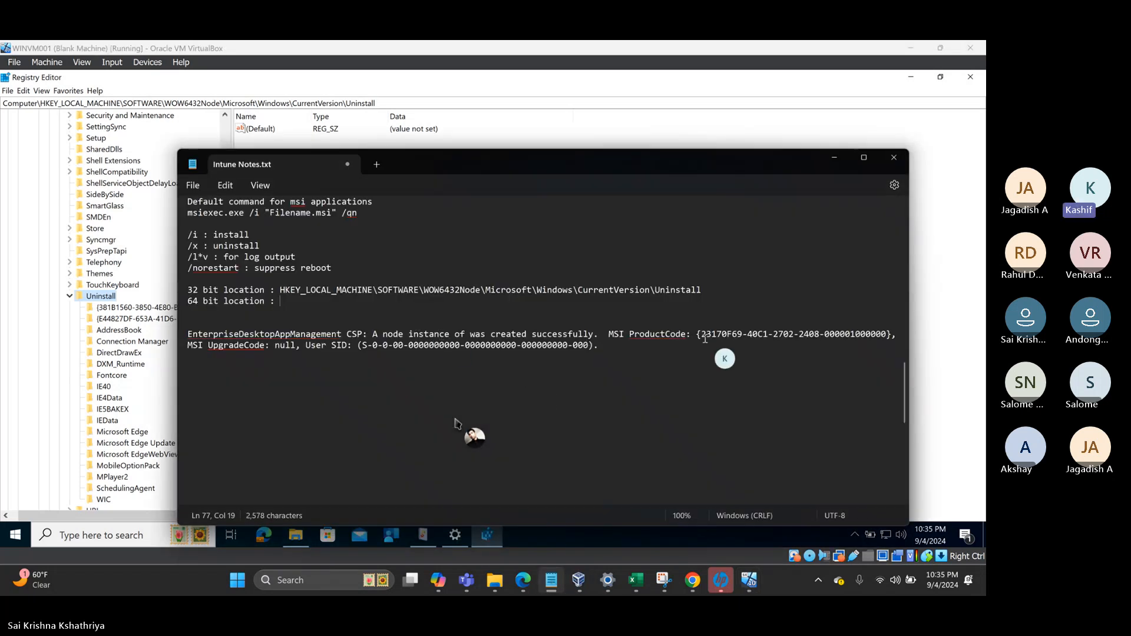
{"action": "left_click_drag", "start_coordinate": [702, 334], "coordinate": [887, 337]}
{"action": "key", "text": "ctrl+c"}
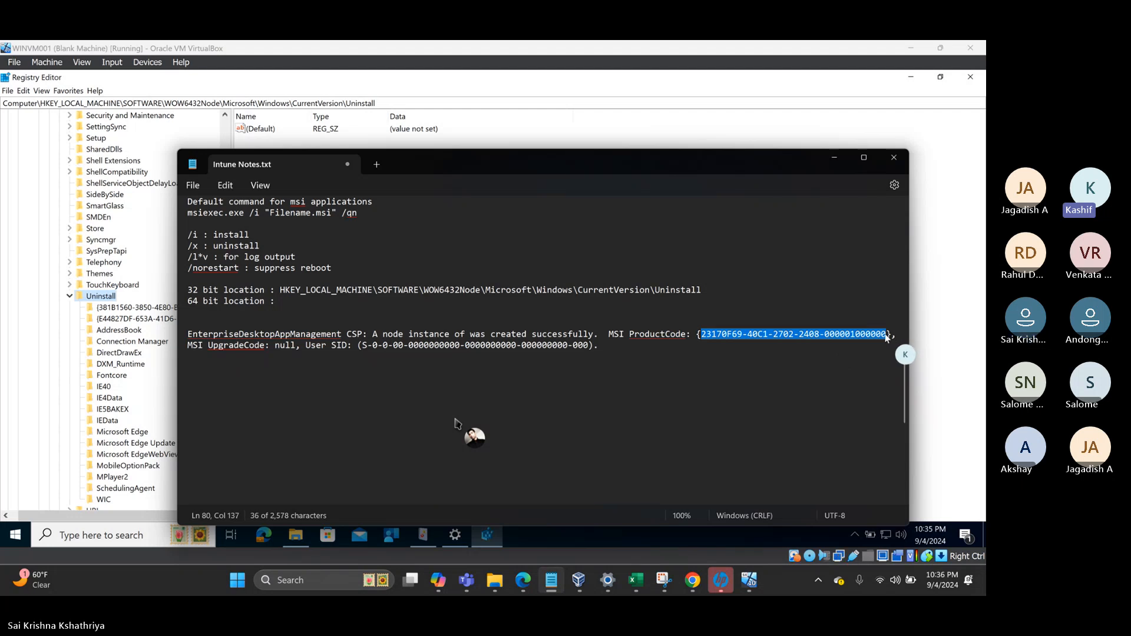
{"action": "right_click", "coordinate": [104, 299]}
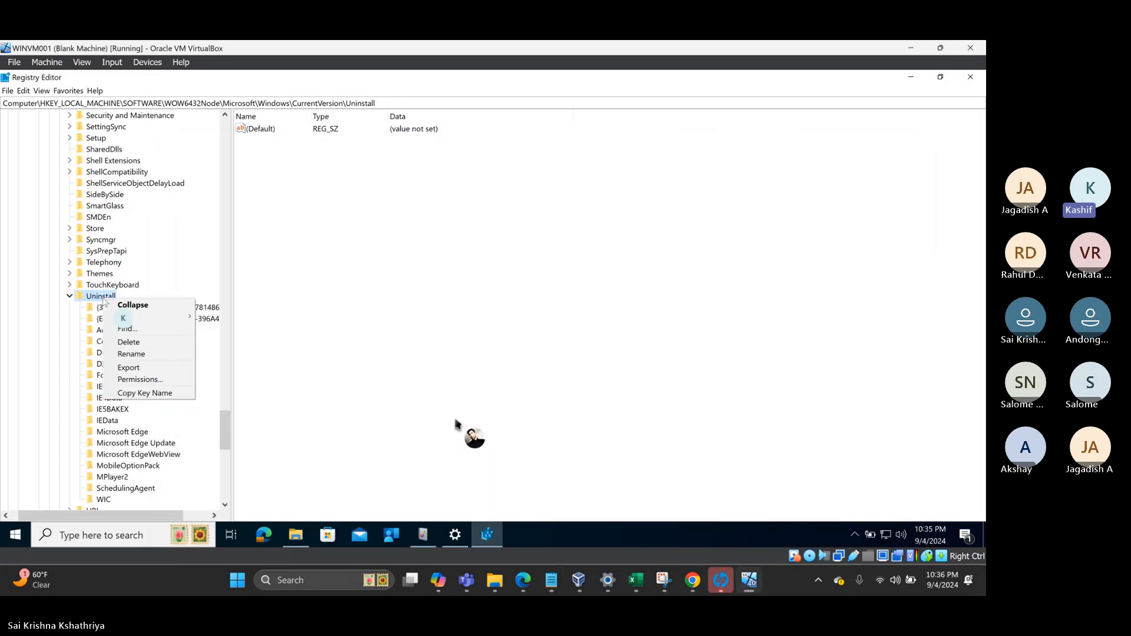
{"action": "left_click", "coordinate": [135, 330]}
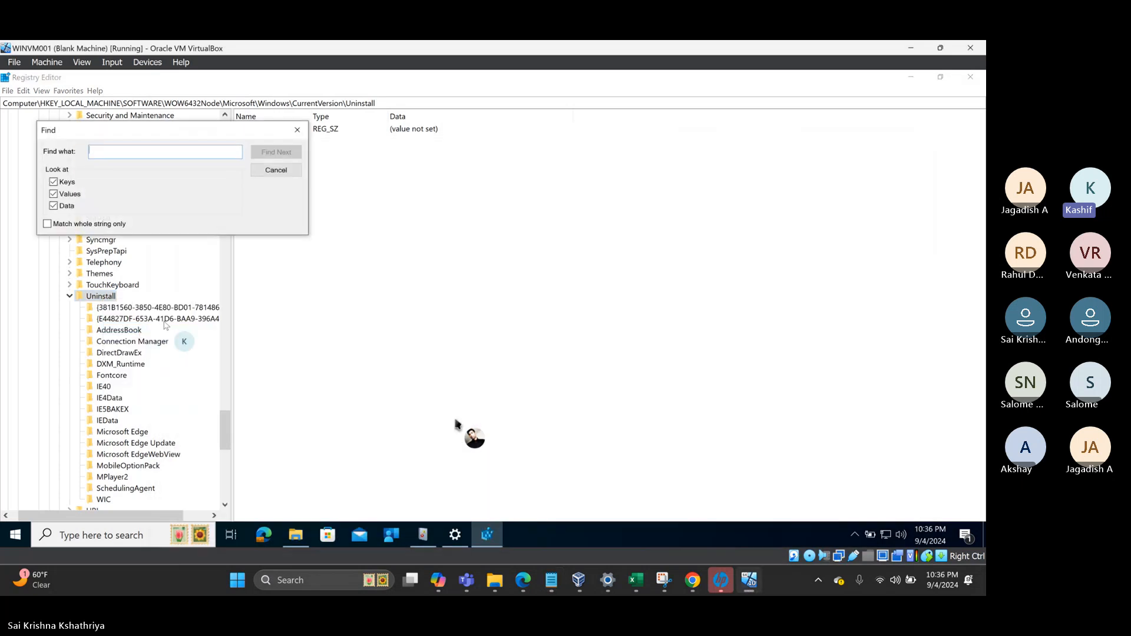
{"action": "key", "text": "ctrl+v"}
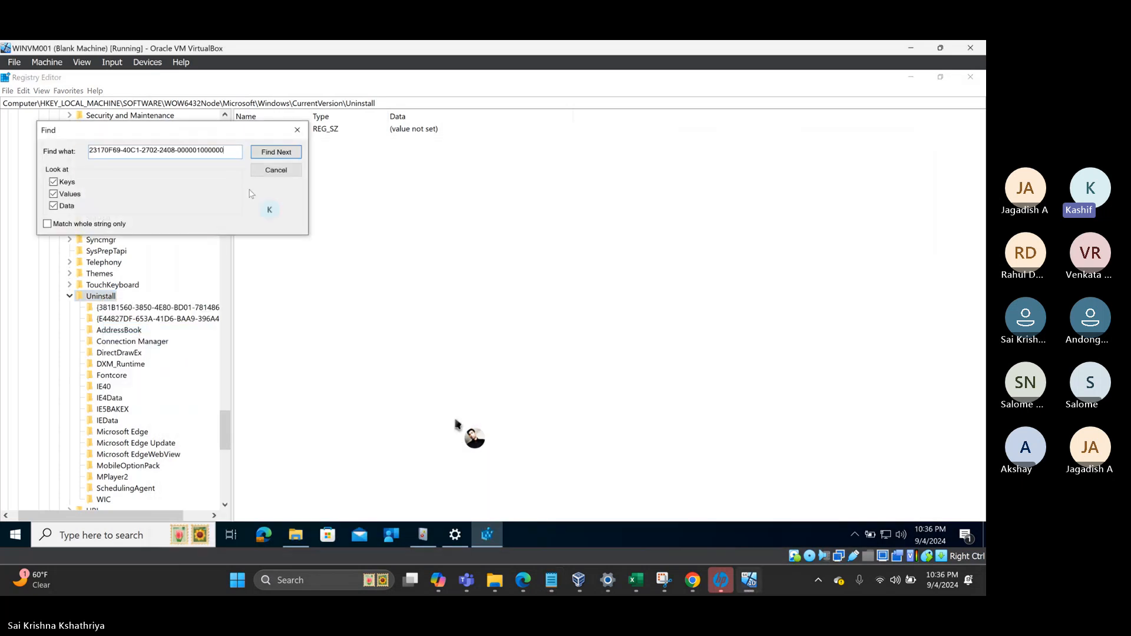
{"action": "left_click", "coordinate": [284, 160]}
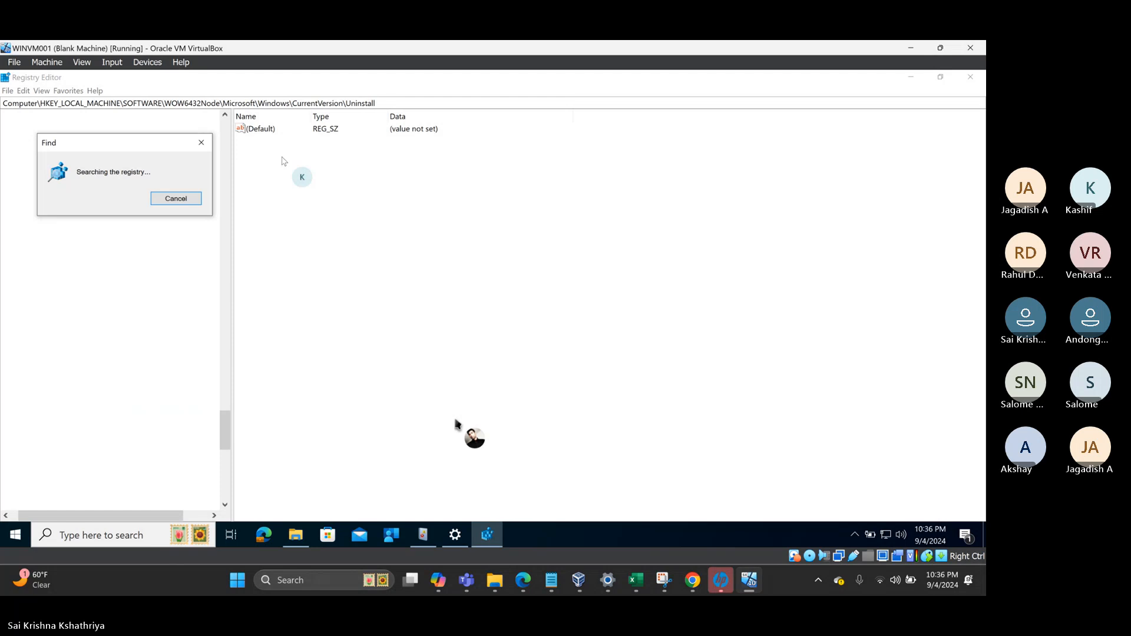
{"action": "left_click", "coordinate": [176, 198]}
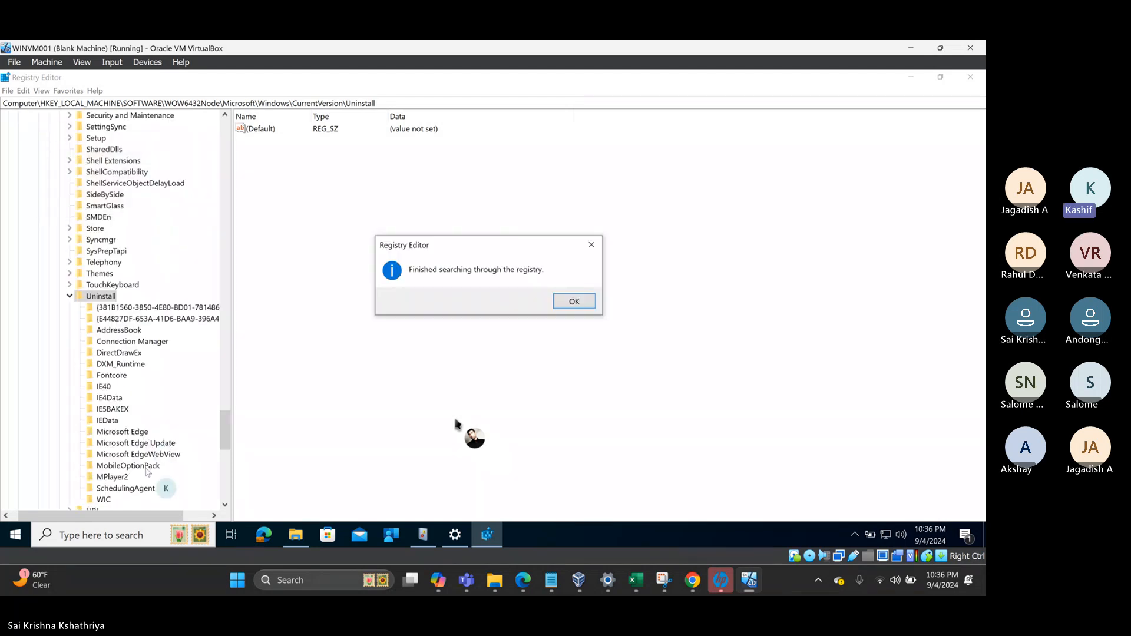
{"action": "left_click", "coordinate": [570, 304]}
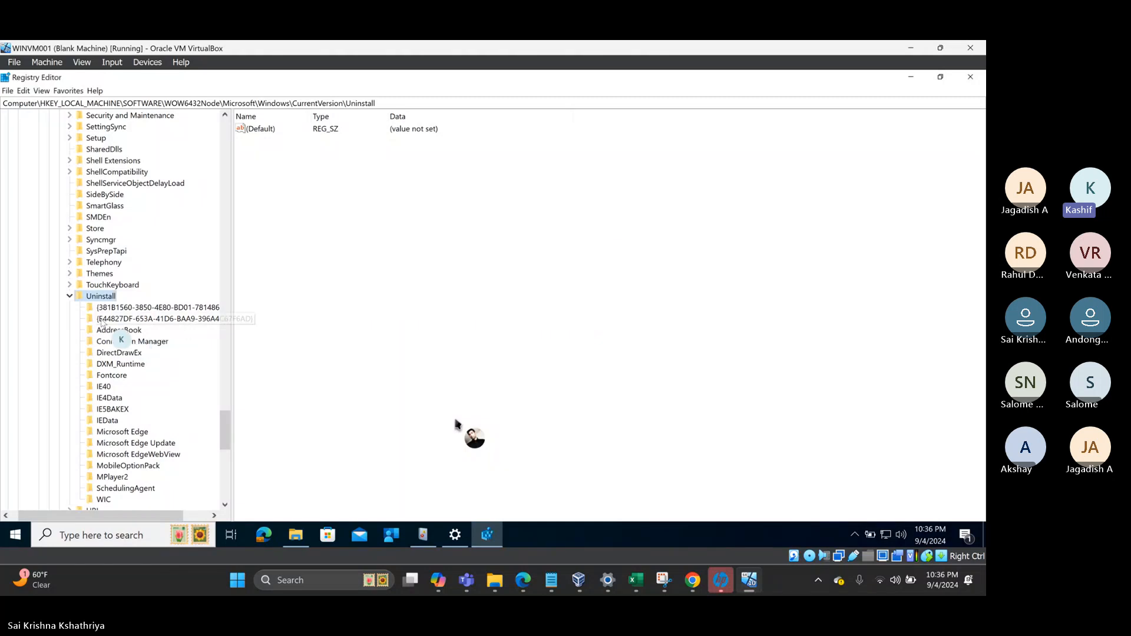
{"action": "left_click", "coordinate": [70, 297]}
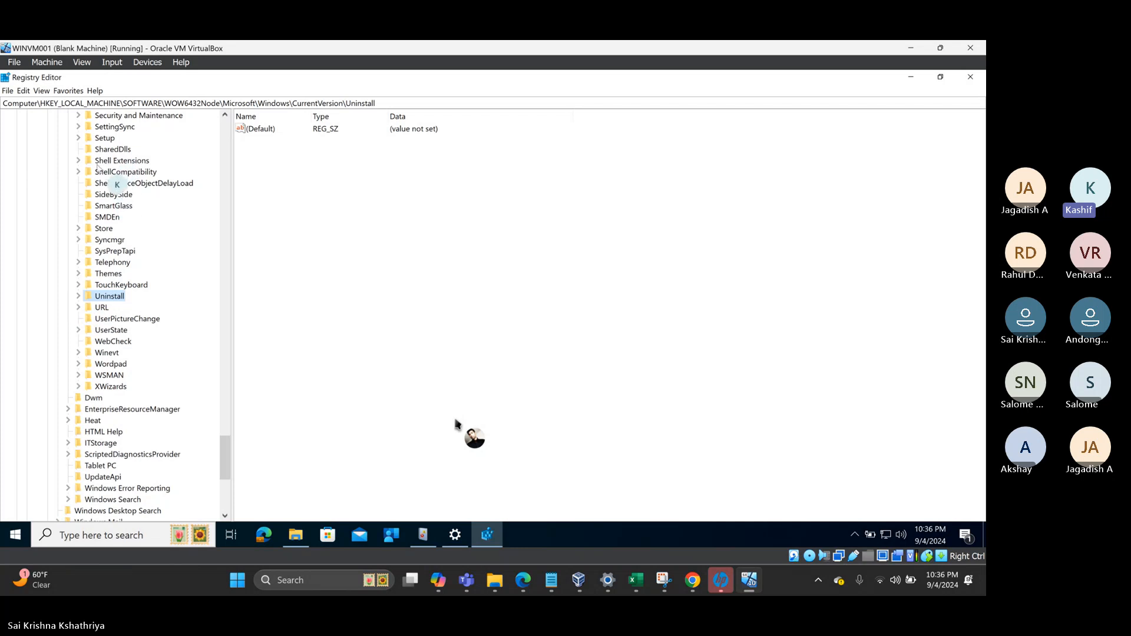
- Go to the 64-bit SOFTWARE\Microsoft\Windows\CurrentVersion\Uninstall key and copy its key name
{"action": "scroll", "coordinate": [103, 162], "scroll_direction": "up", "scroll_amount": 15}
{"action": "scroll", "coordinate": [97, 169], "scroll_direction": "up", "scroll_amount": 20}
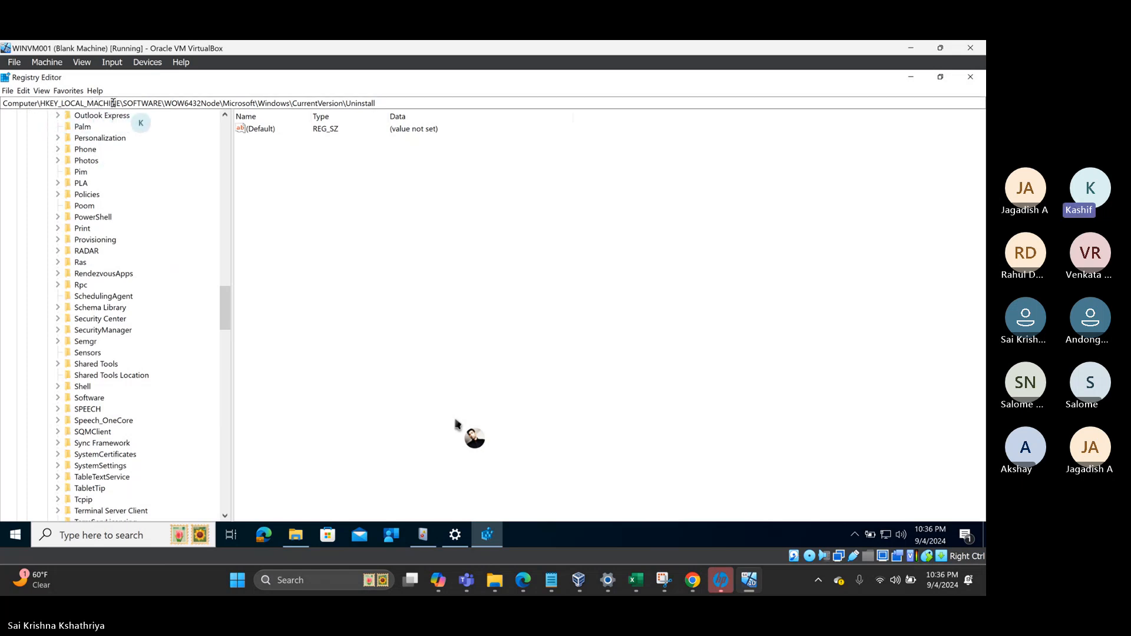
{"action": "left_click_drag", "start_coordinate": [165, 103], "coordinate": [420, 104]}
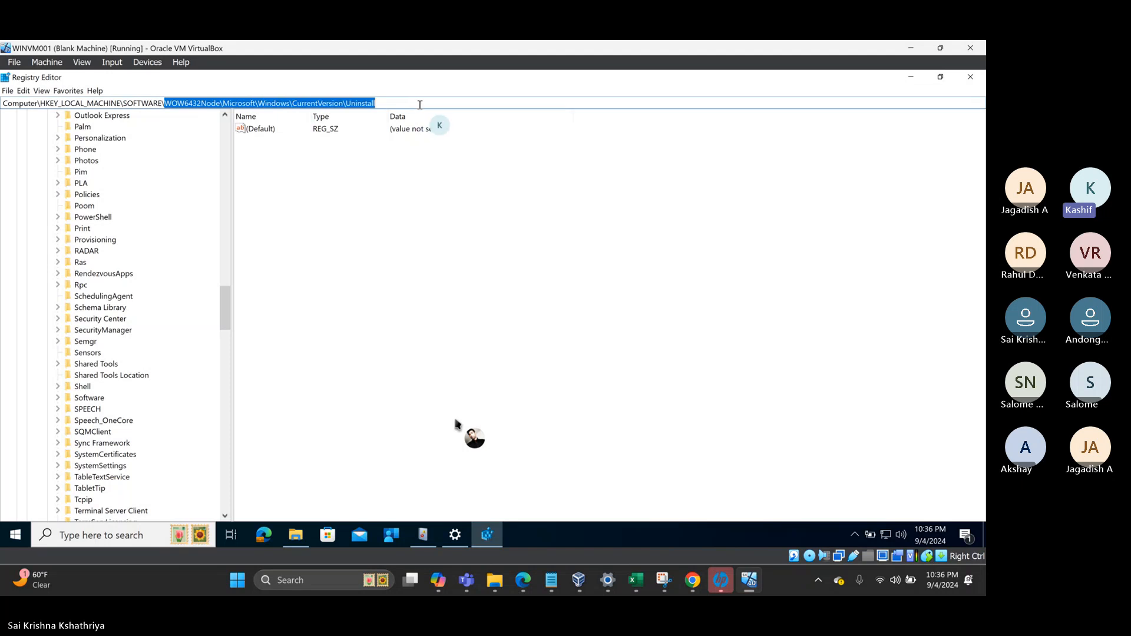
{"action": "type", "text": "mic"}
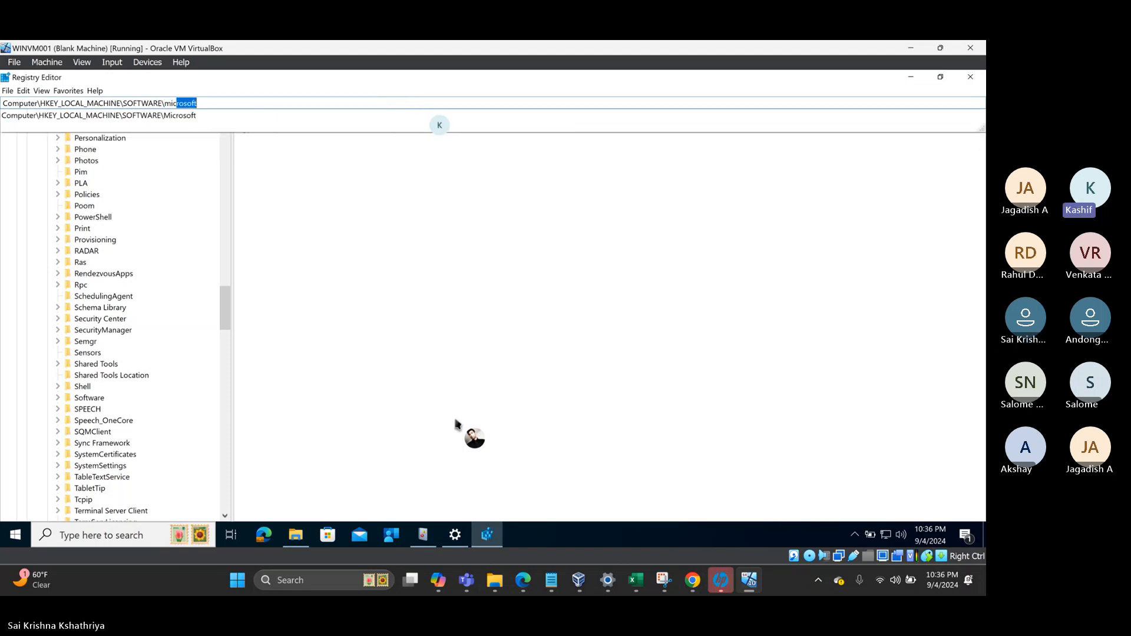
{"action": "type", "text": "rosoft\\windows"}
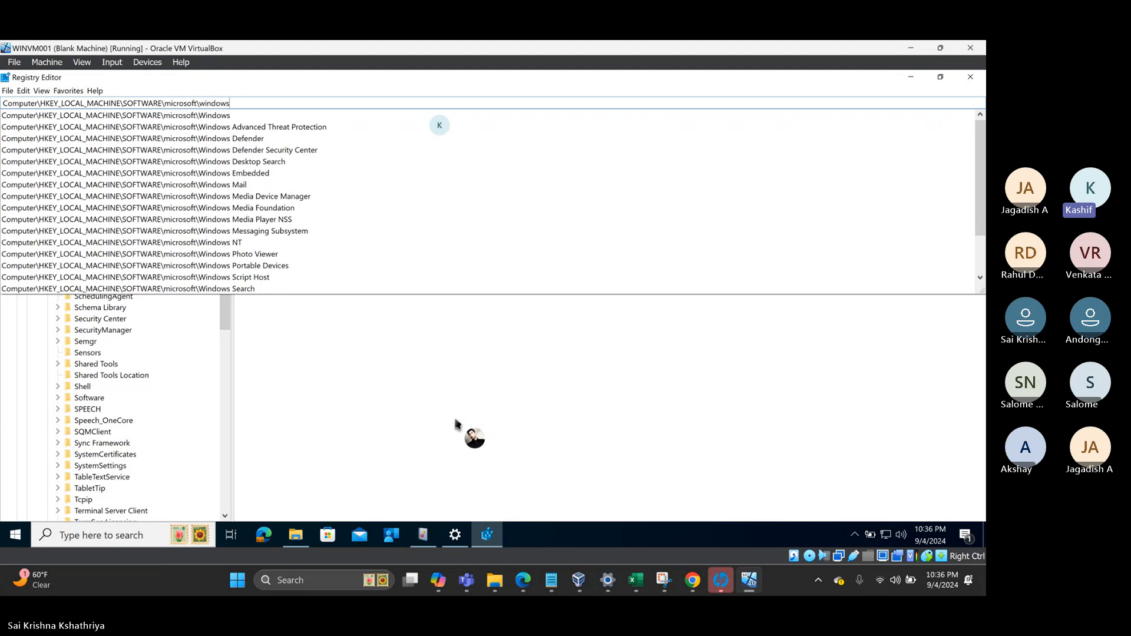
{"action": "type", "text": "\\cur"}
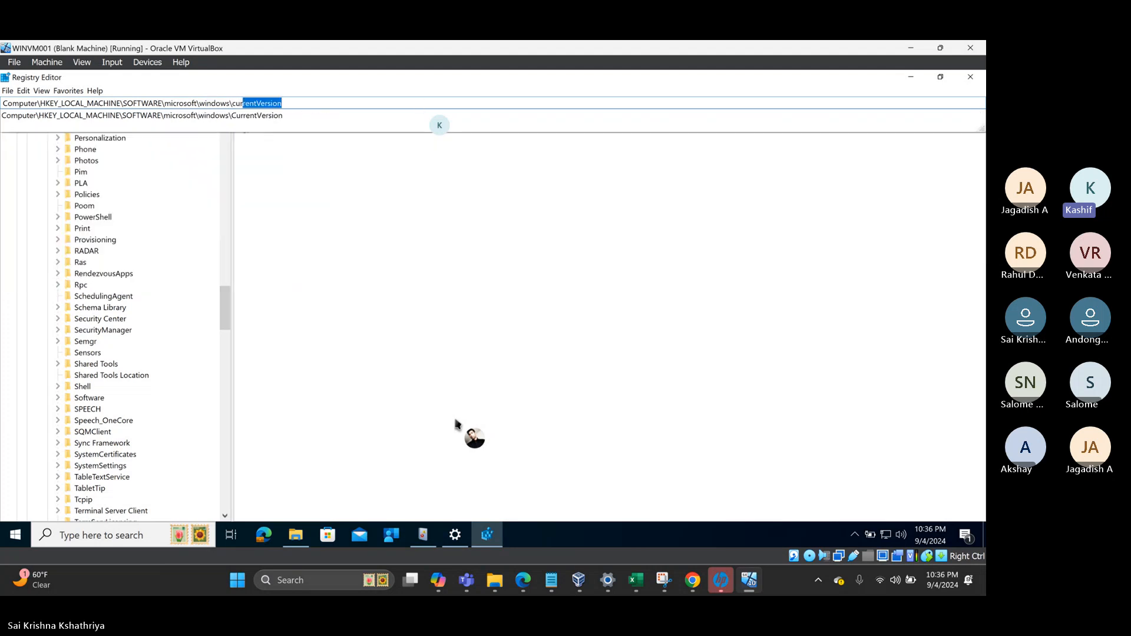
{"action": "key", "text": "Return"}
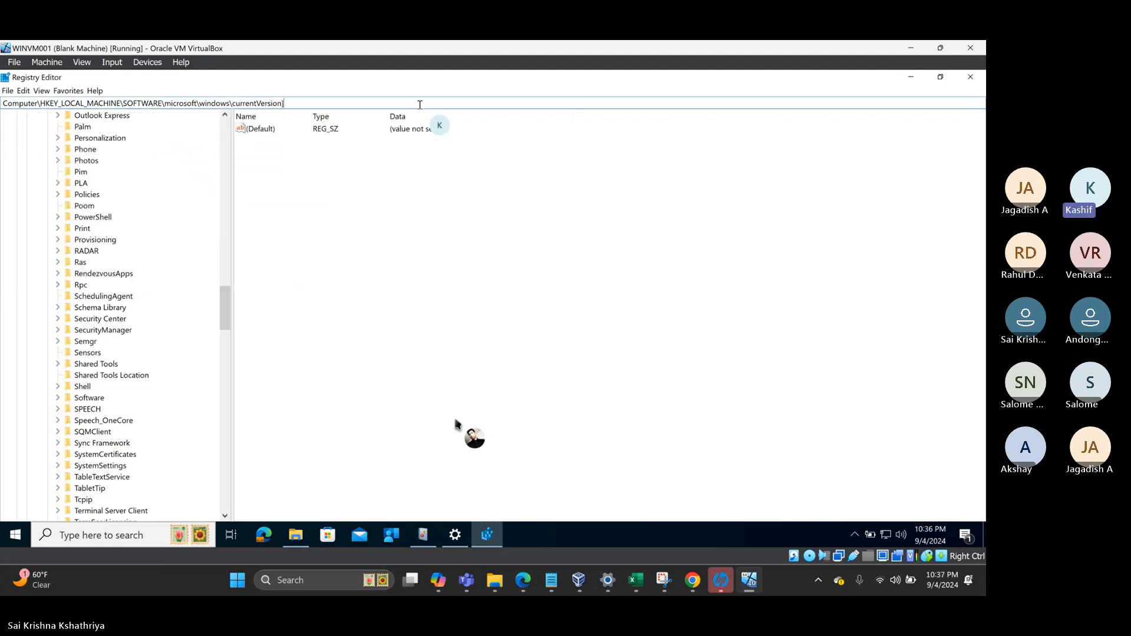
{"action": "type", "text": "\\uninstall"}
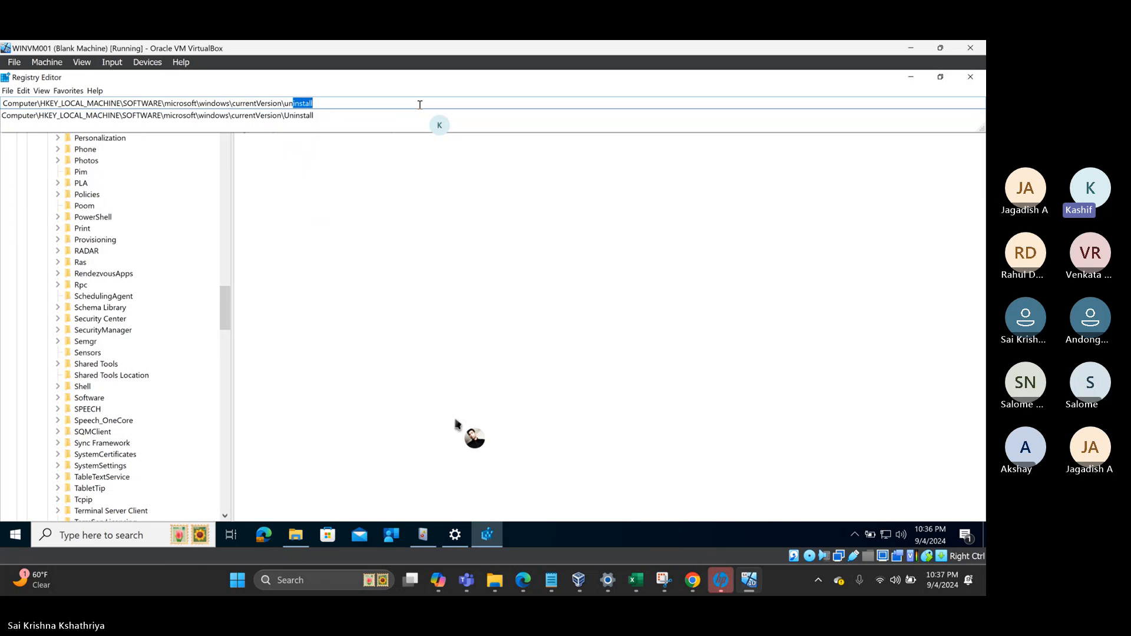
{"action": "key", "text": "Return"}
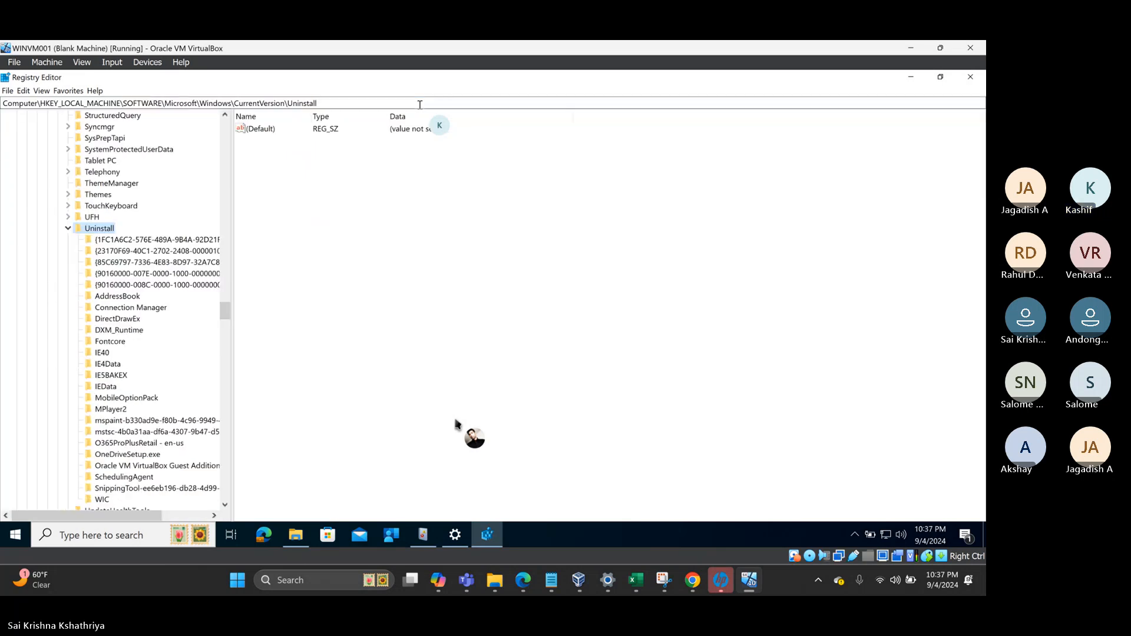
{"action": "right_click", "coordinate": [95, 231]}
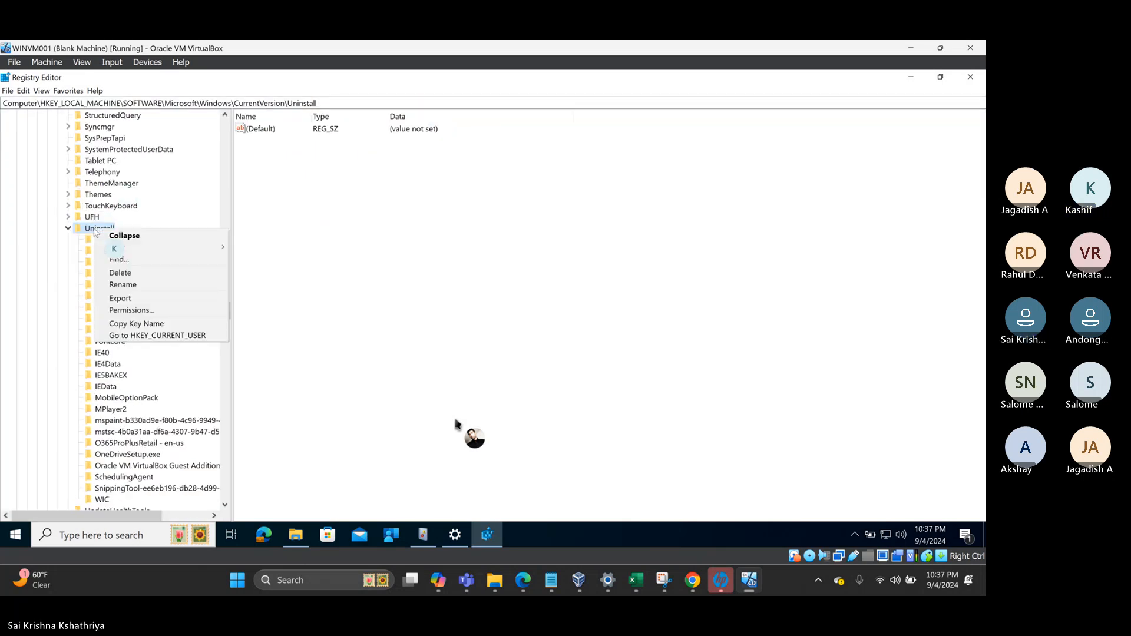
{"action": "left_click", "coordinate": [126, 324]}
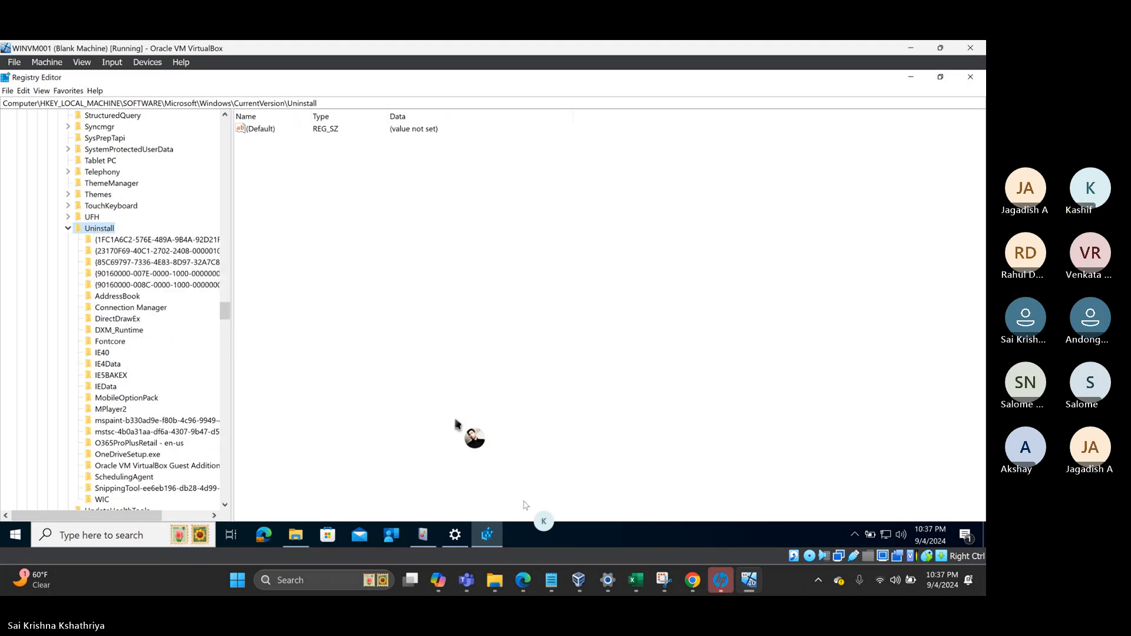
- Paste HKEY_LOCAL_MACHINE\SOFTWARE\Microsoft\Windows\CurrentVersion\Uninstall after '64 bit location : ' and select the ProductCode GUID
{"action": "left_click", "coordinate": [553, 583]}
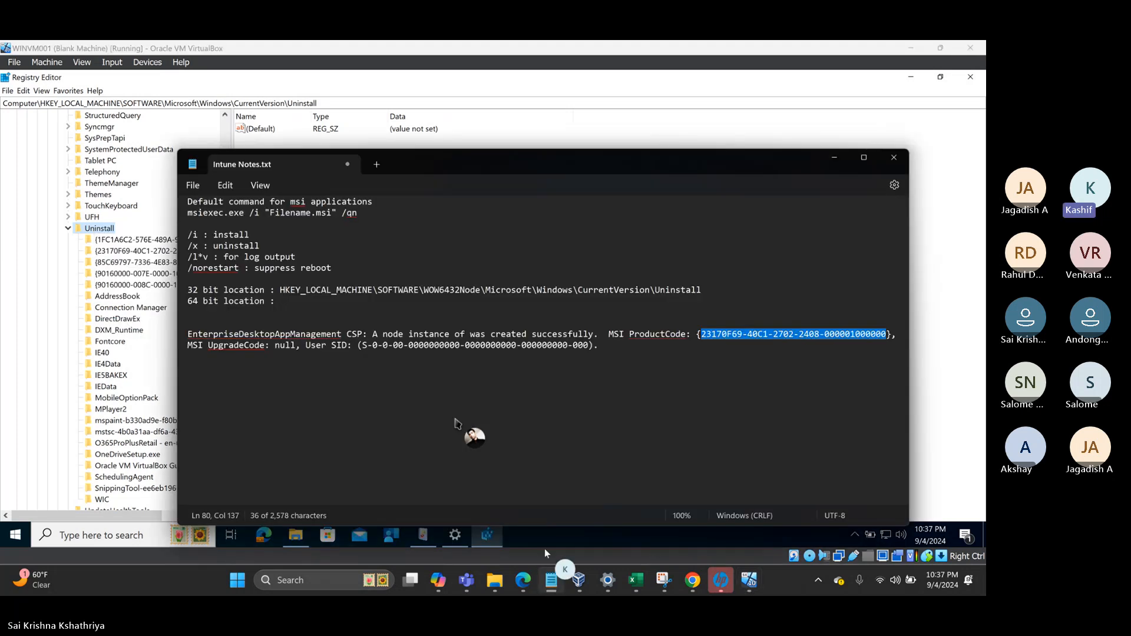
{"action": "left_click", "coordinate": [283, 302]}
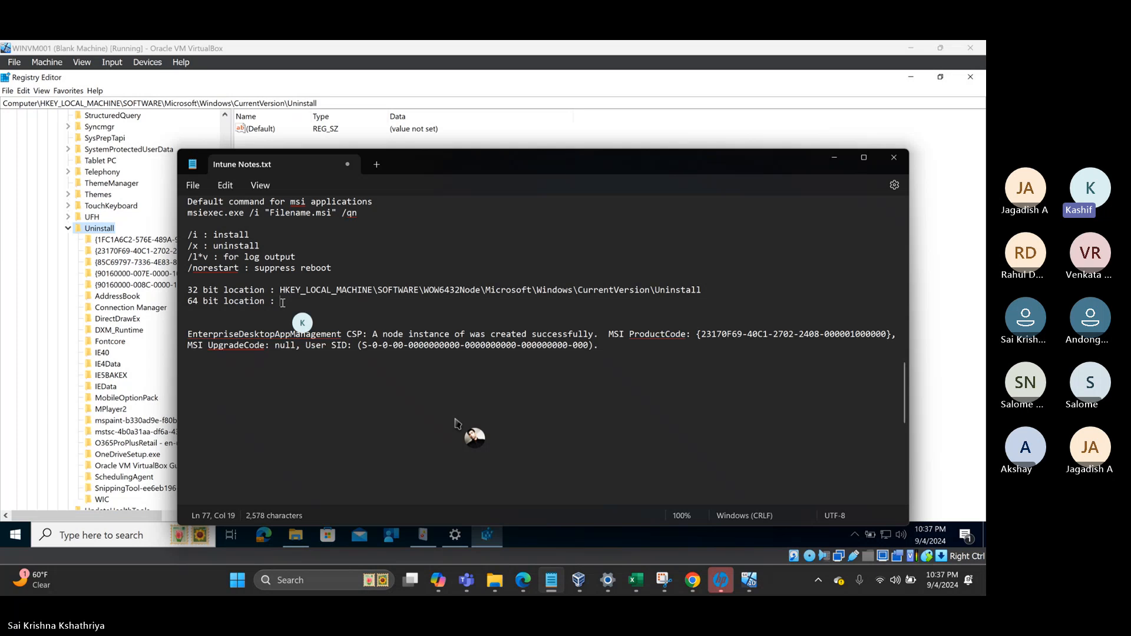
{"action": "key", "text": "ctrl+v"}
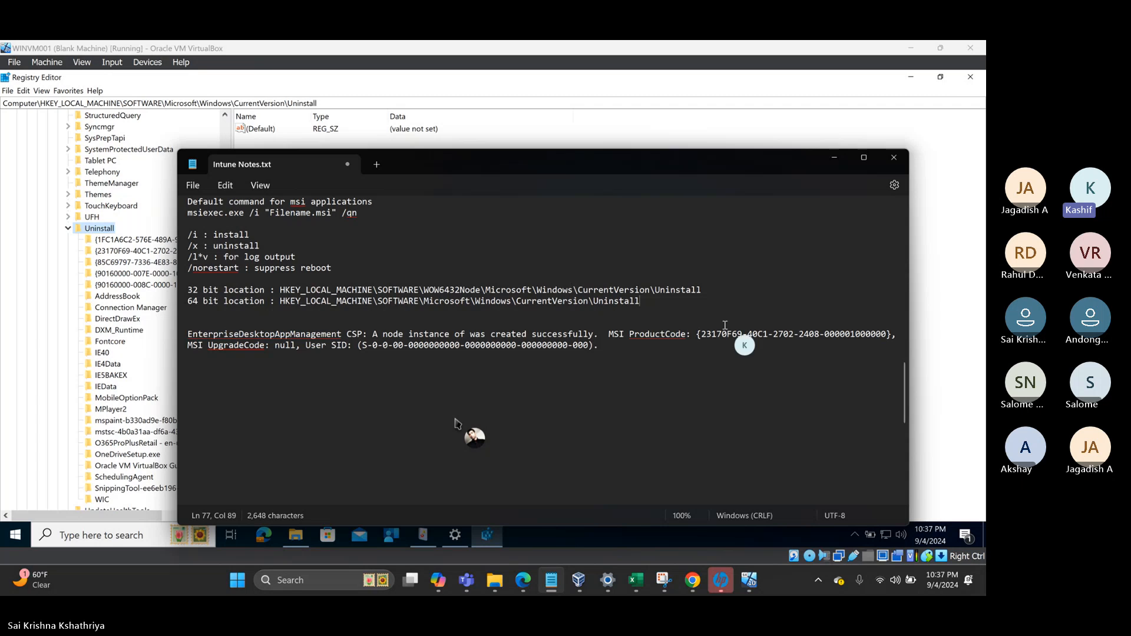
{"action": "left_click", "coordinate": [699, 335]}
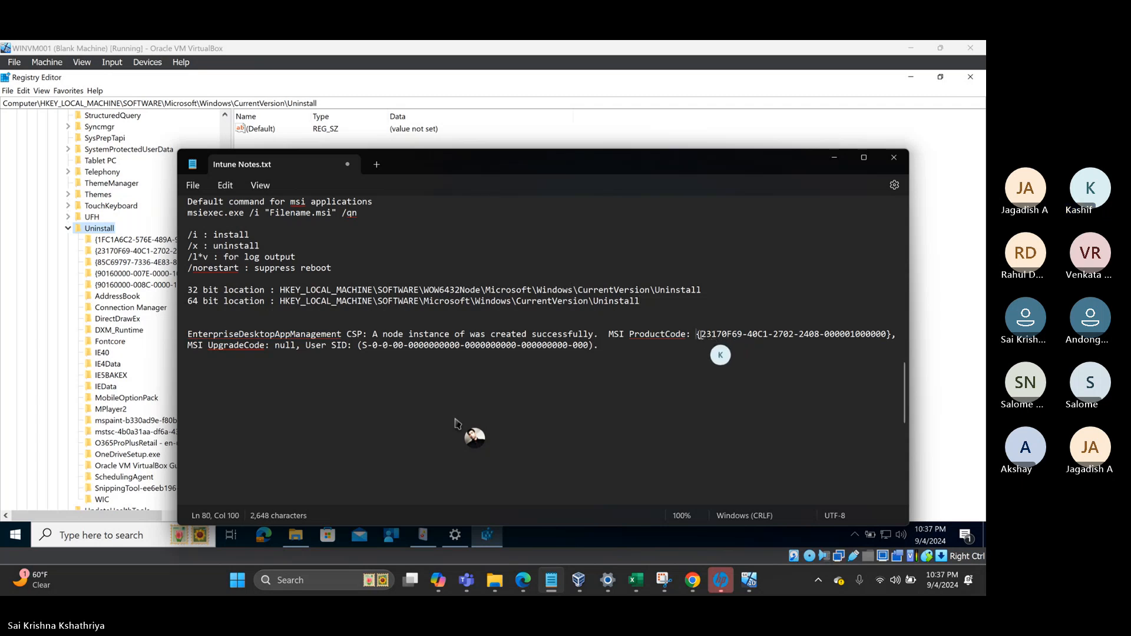
{"action": "left_click_drag", "start_coordinate": [699, 335], "coordinate": [889, 334]}
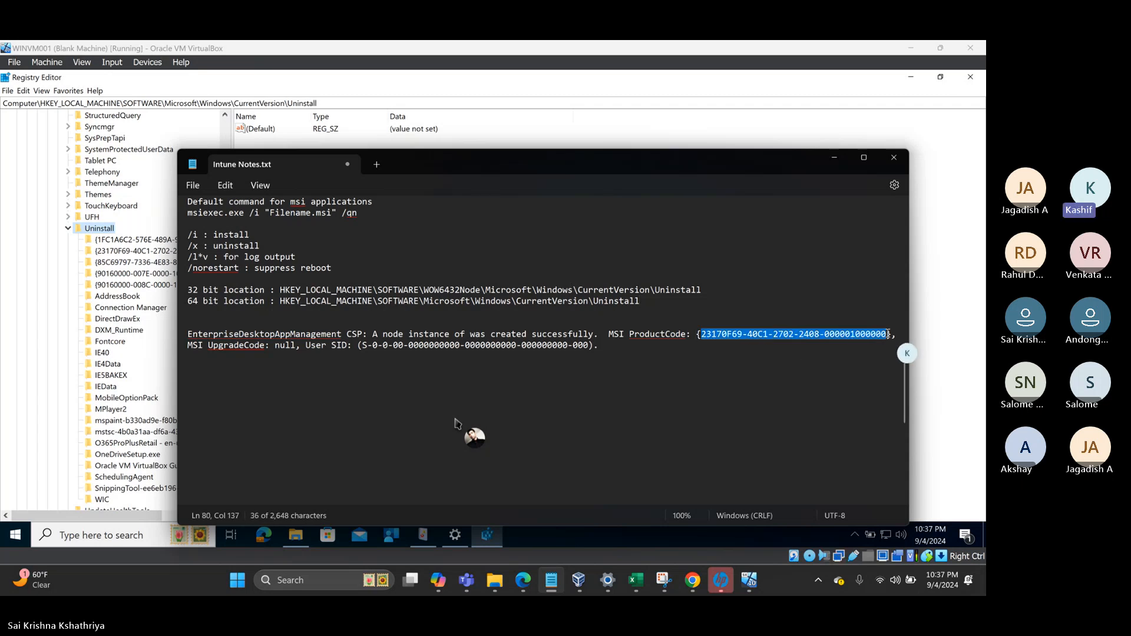
{"action": "left_click", "coordinate": [100, 251]}
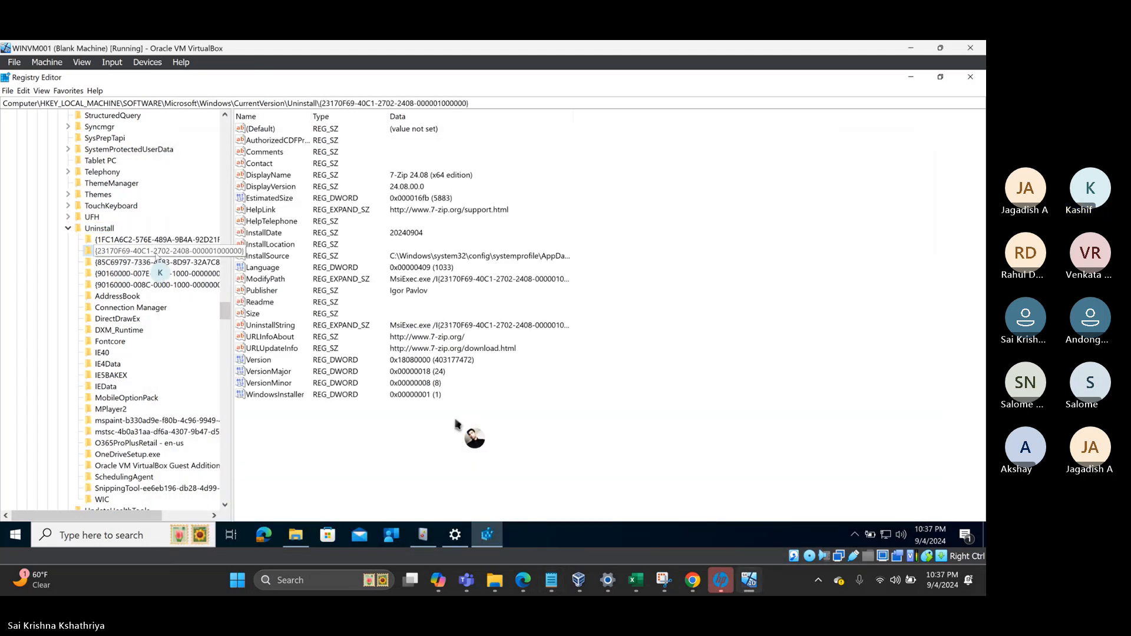
{"action": "right_click", "coordinate": [106, 230]}
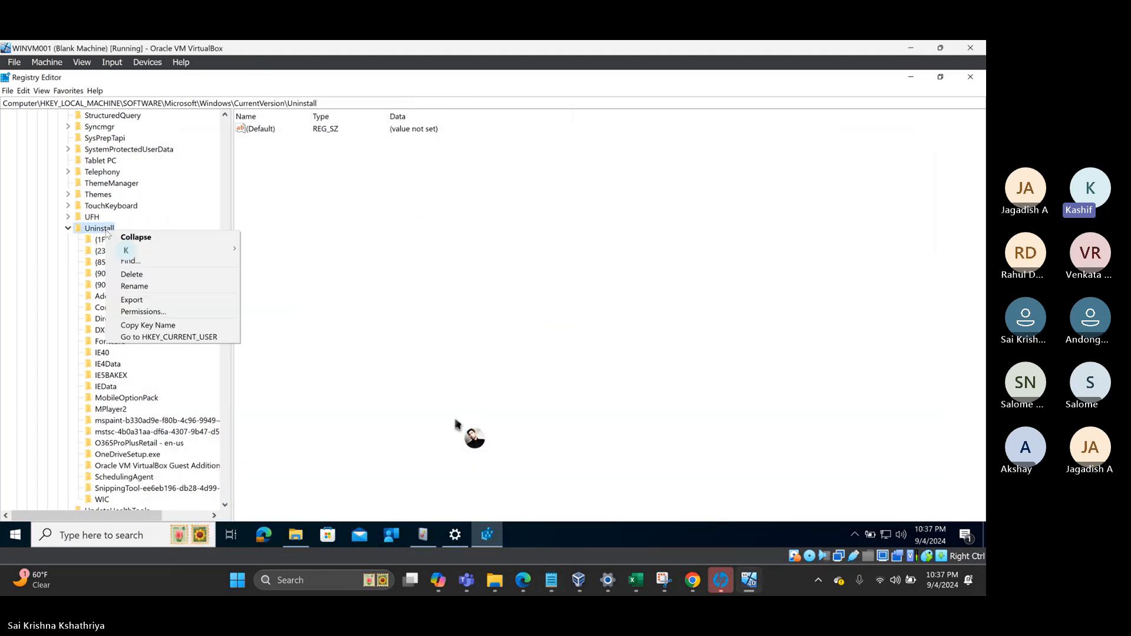
{"action": "left_click", "coordinate": [137, 262]}
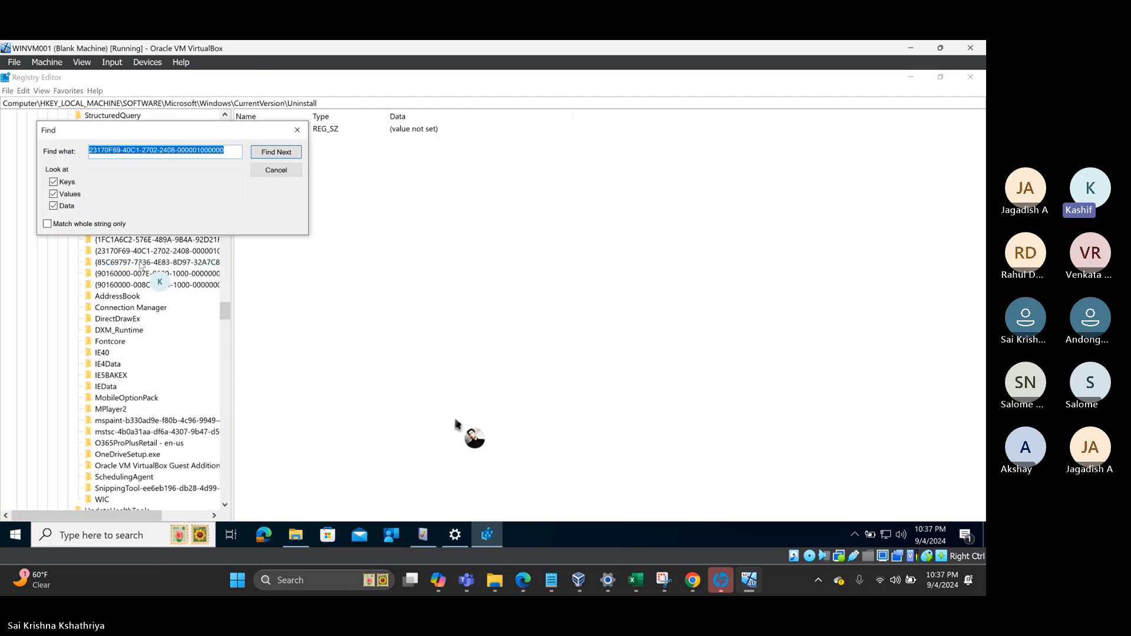
{"action": "left_click", "coordinate": [279, 152]}
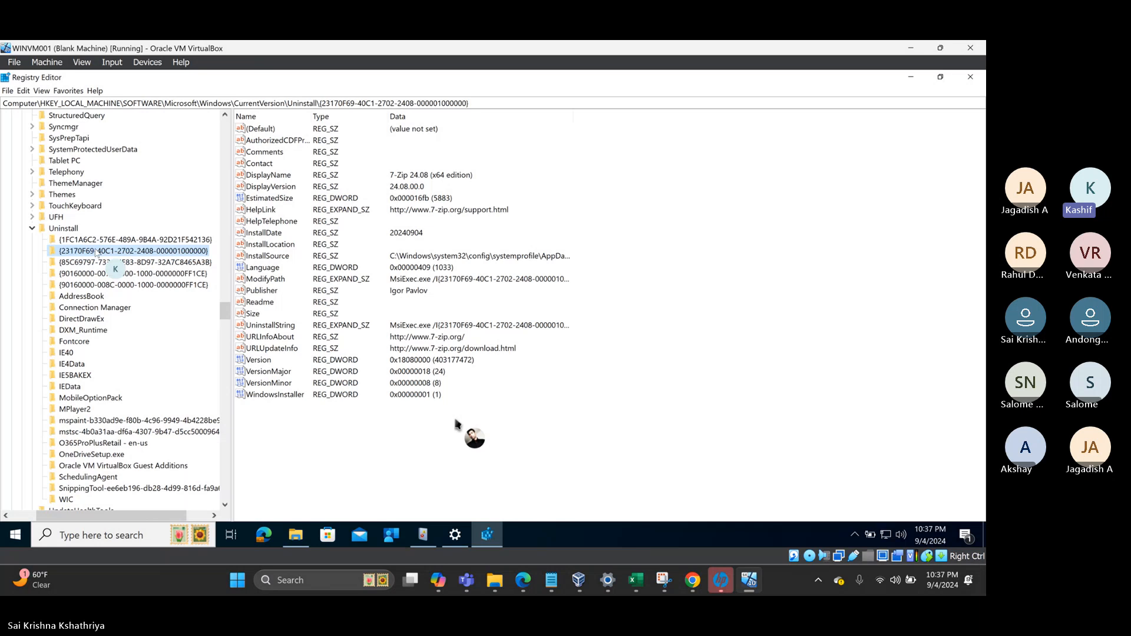
- Review the 7-Zip 24.08 (x64 edition) DisplayName, DisplayVersion, InstallDate, Publisher and UninstallString values
{"action": "left_click", "coordinate": [266, 176]}
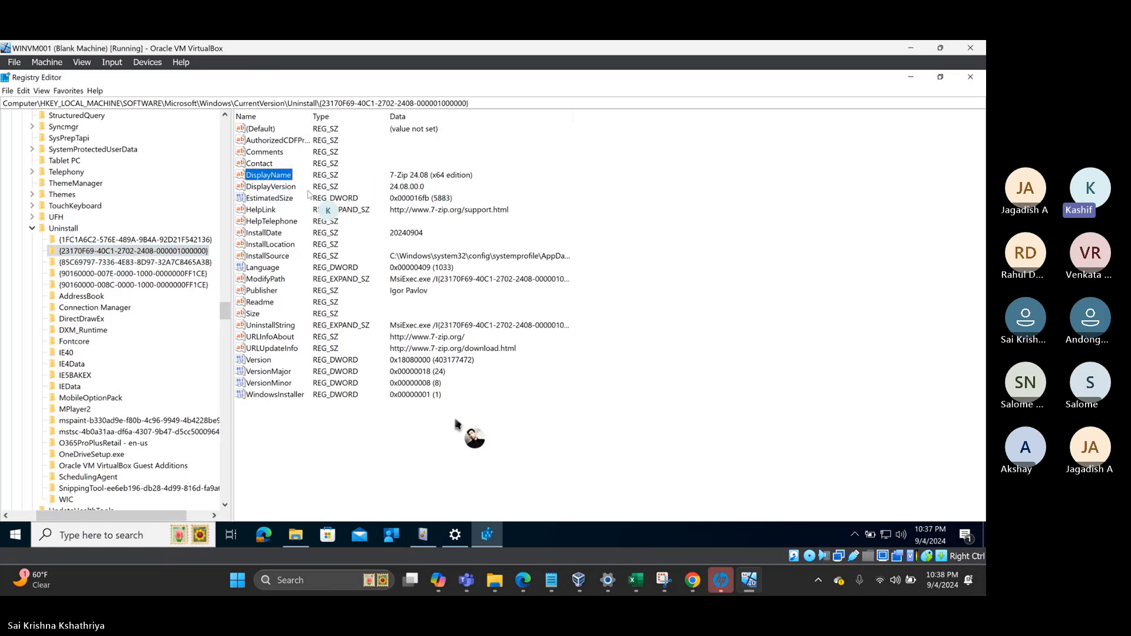
{"action": "left_click", "coordinate": [266, 187]}
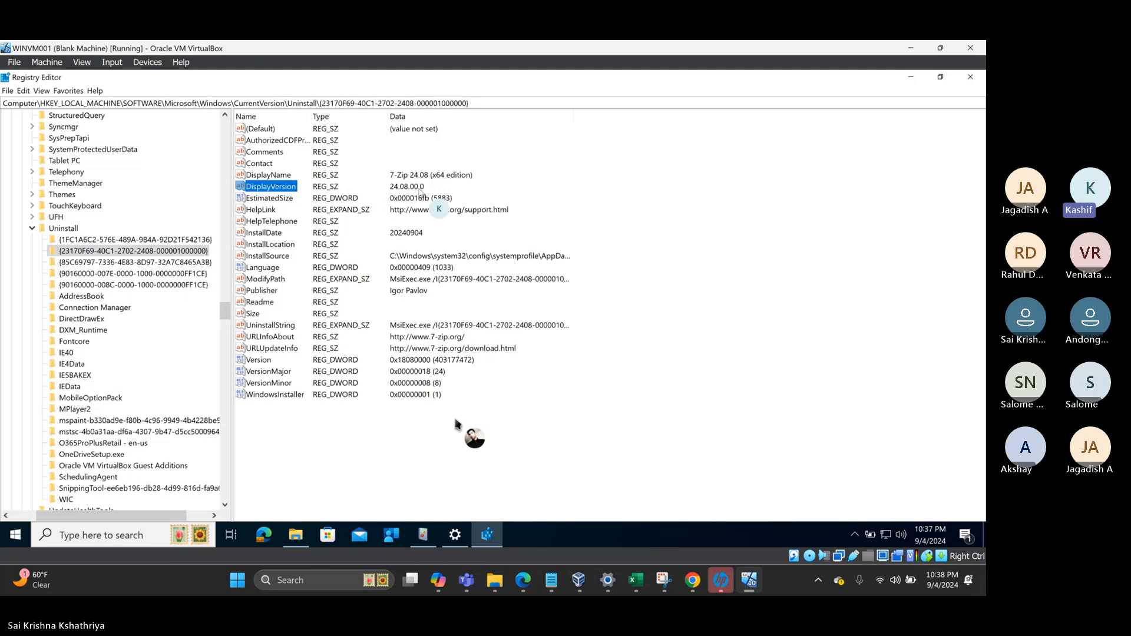
{"action": "left_click", "coordinate": [255, 234]}
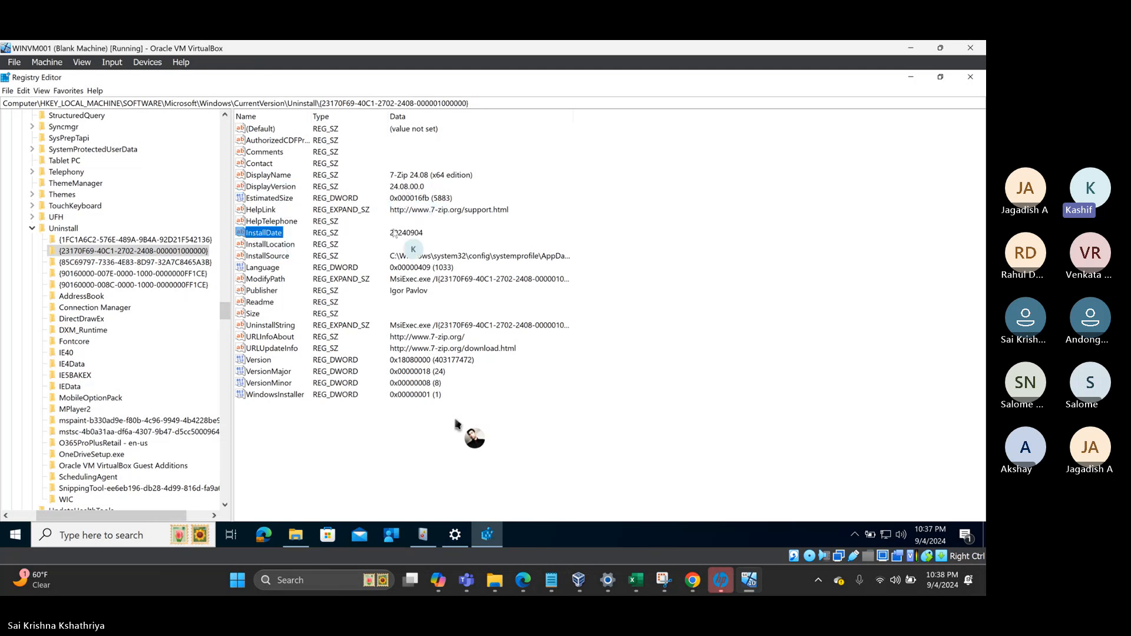
{"action": "left_click", "coordinate": [262, 291]}
{"action": "left_click", "coordinate": [260, 328]}
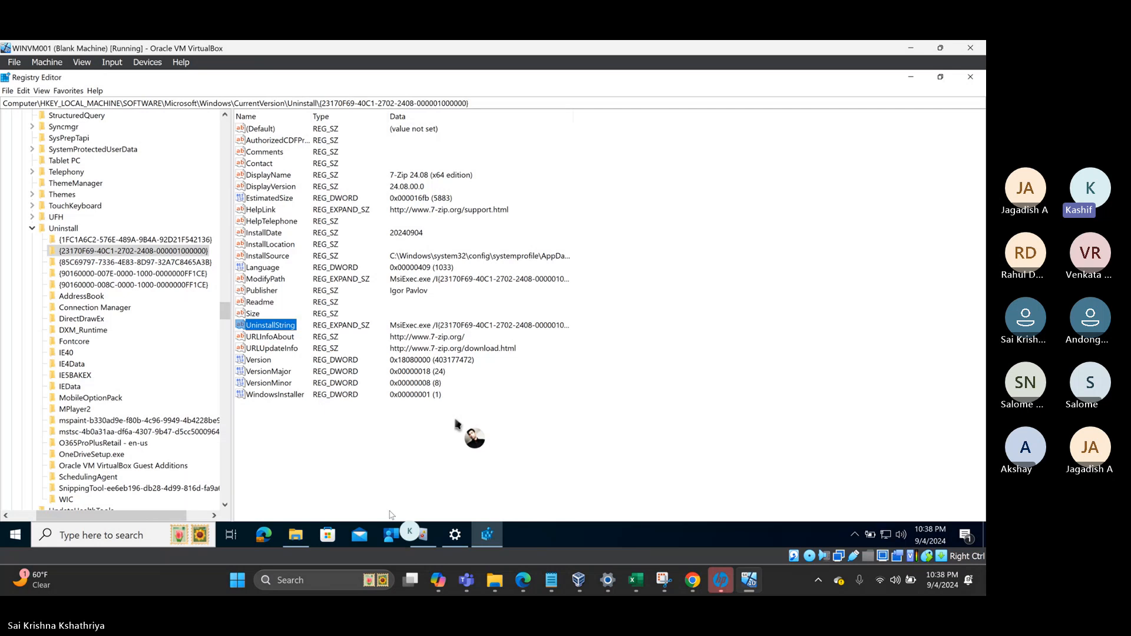
{"action": "left_click", "coordinate": [424, 536]}
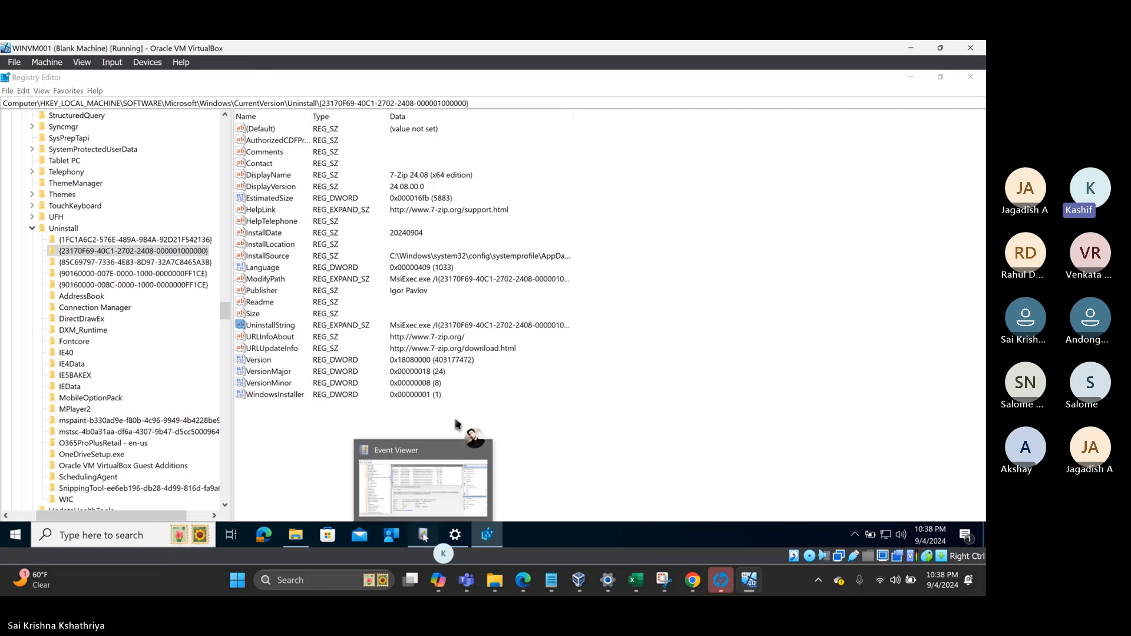
- Compare events 1901, 1904 and 202, then select event 1904's 'MDMAppInstaller task has started' description
{"action": "left_click", "coordinate": [424, 536]}
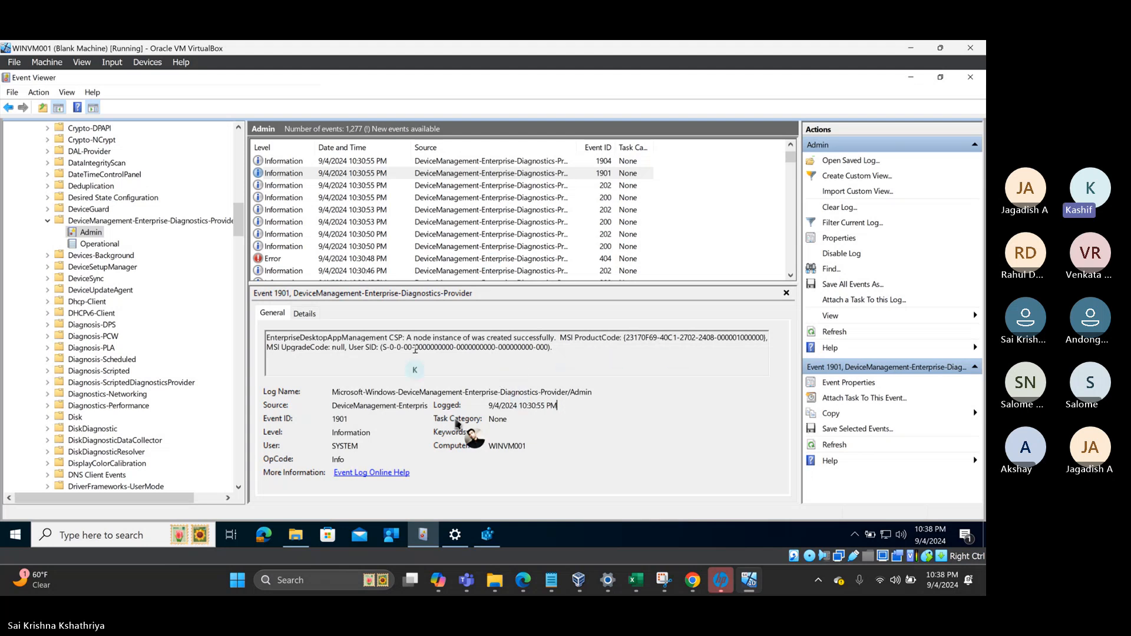
{"action": "left_click", "coordinate": [293, 175]}
{"action": "key", "text": "Up"}
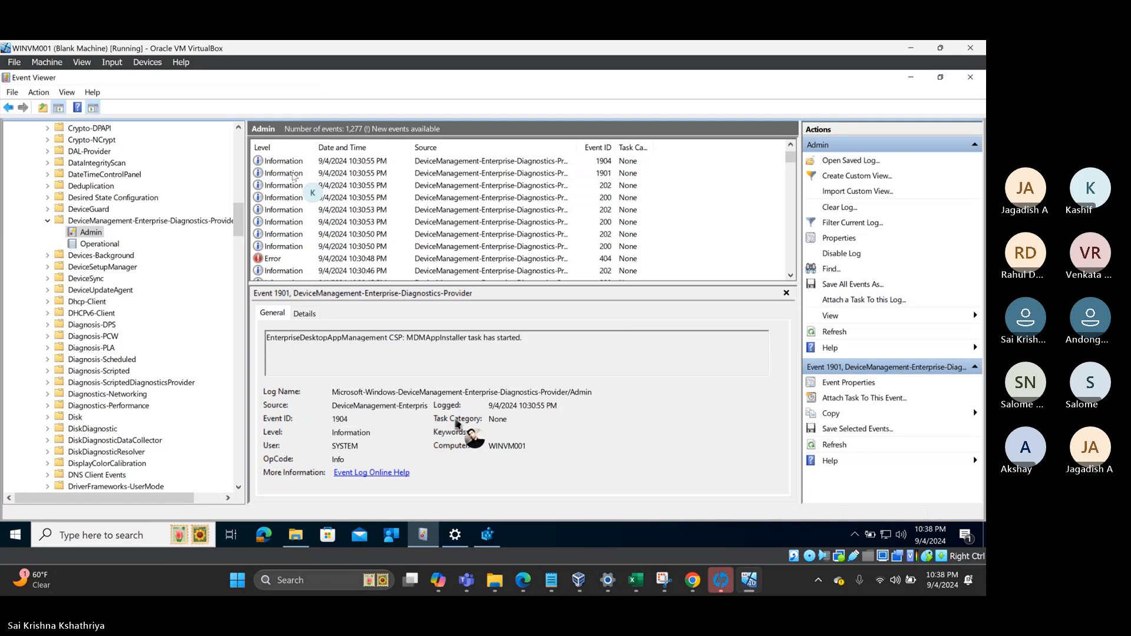
{"action": "left_click", "coordinate": [293, 175]}
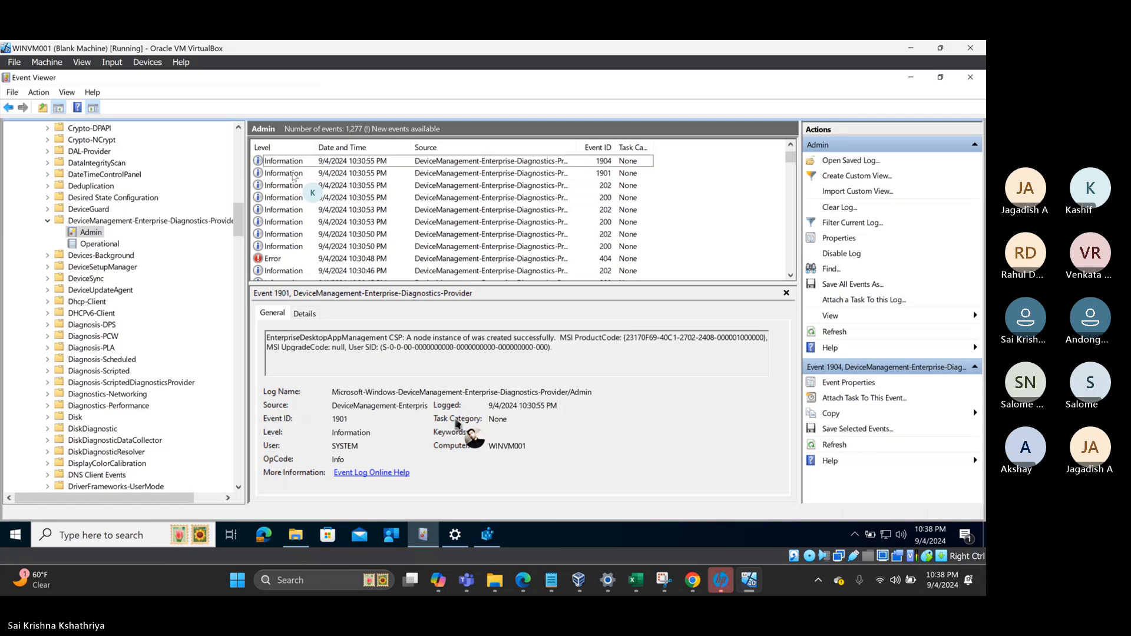
{"action": "key", "text": "Down"}
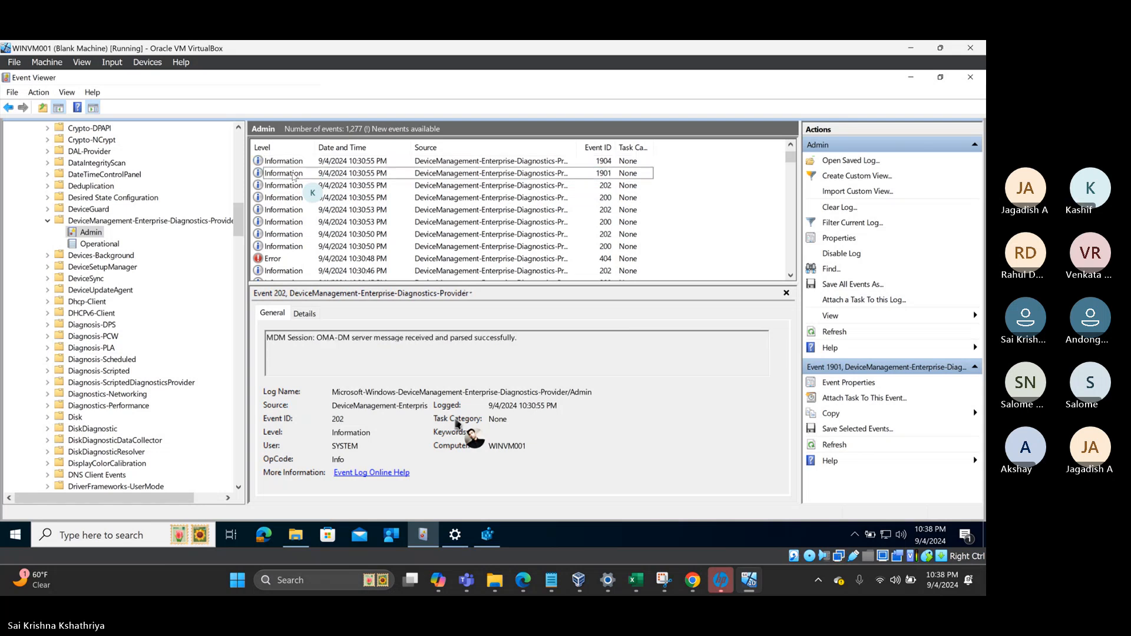
{"action": "key", "text": "Up"}
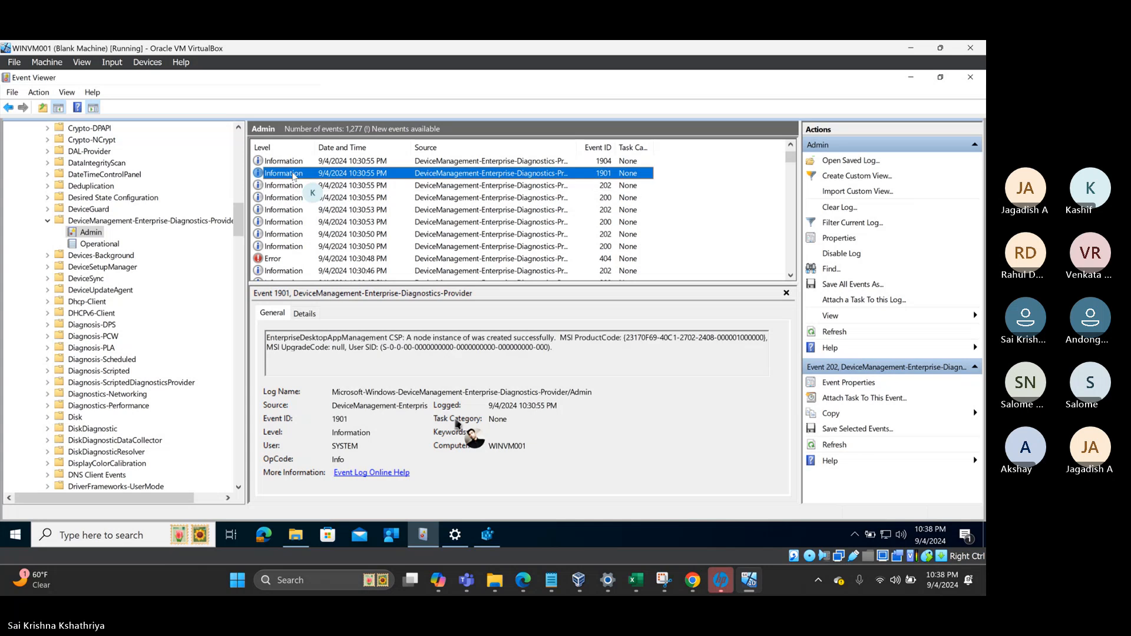
{"action": "key", "text": "Up"}
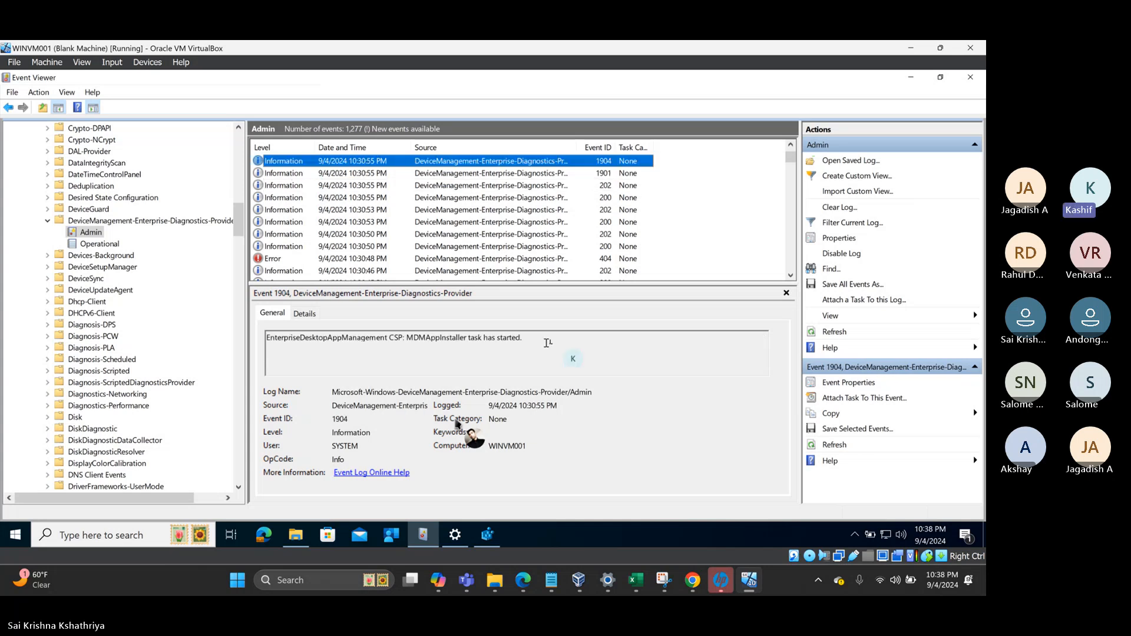
{"action": "left_click_drag", "start_coordinate": [523, 337], "coordinate": [284, 337]}
{"action": "key", "text": "ctrl+c"}
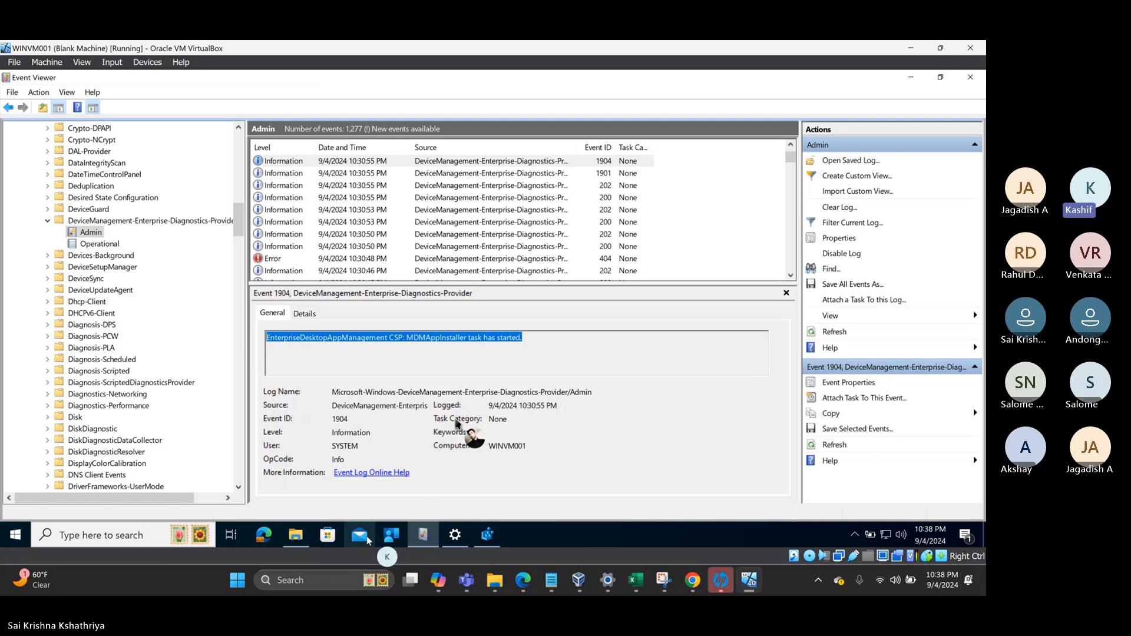
- Paste the 'MDMAppInstaller task has started' message at the end of Intune Notes
{"action": "left_click", "coordinate": [547, 590]}
{"action": "left_click", "coordinate": [648, 363]}
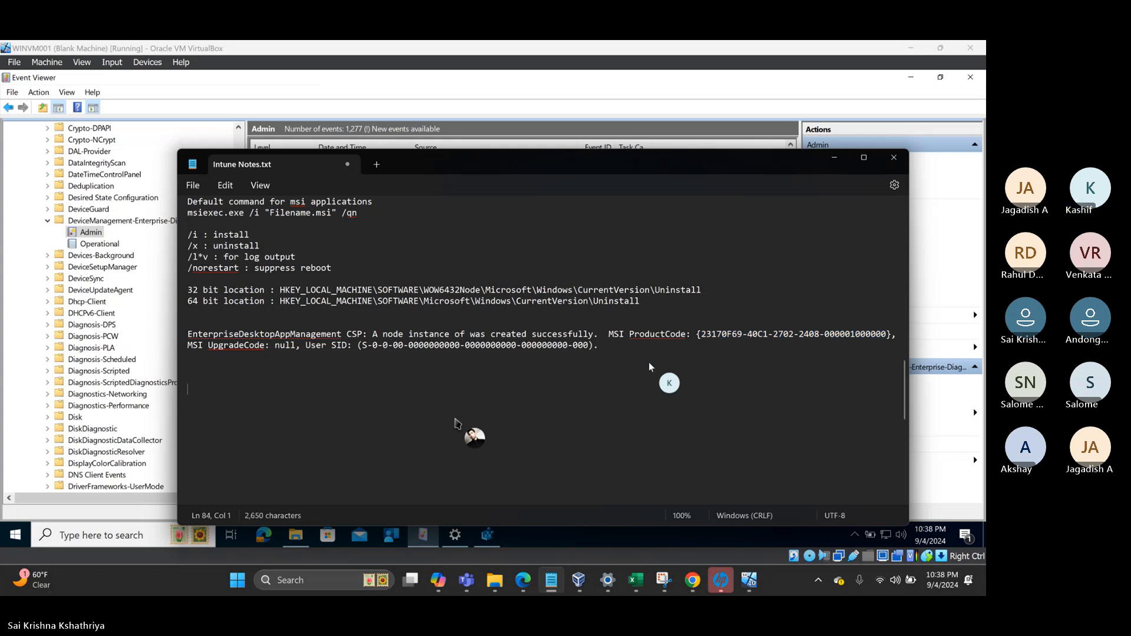
{"action": "key", "text": "ctrl+v"}
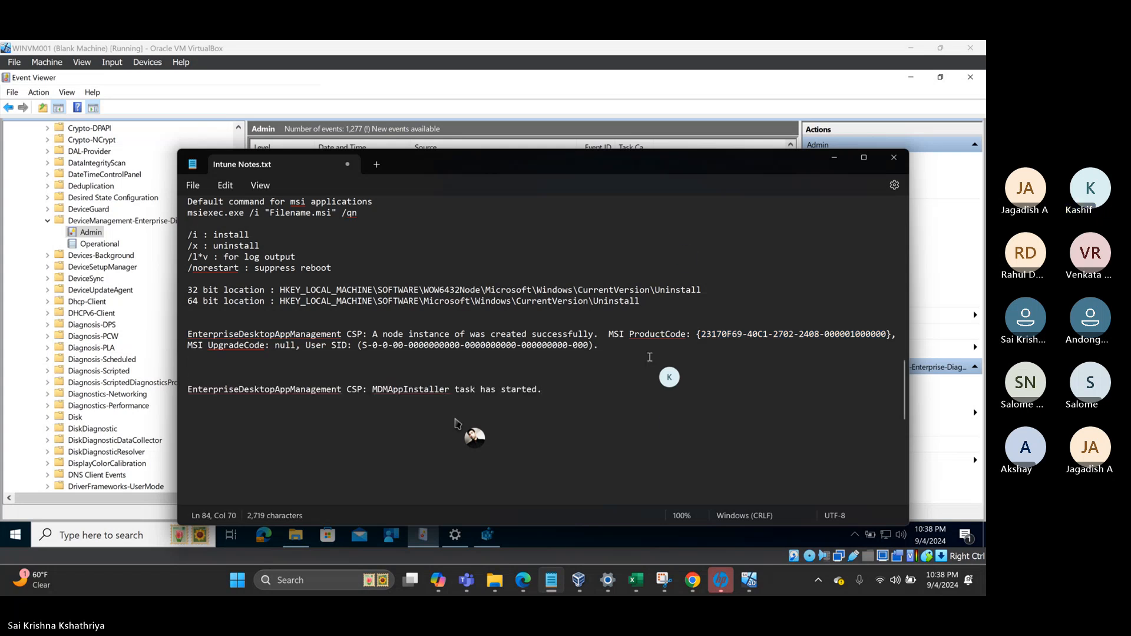
- In Event Viewer, check the ProductCode in event 1901, then move up to event 1905
{"action": "left_click", "coordinate": [666, 121]}
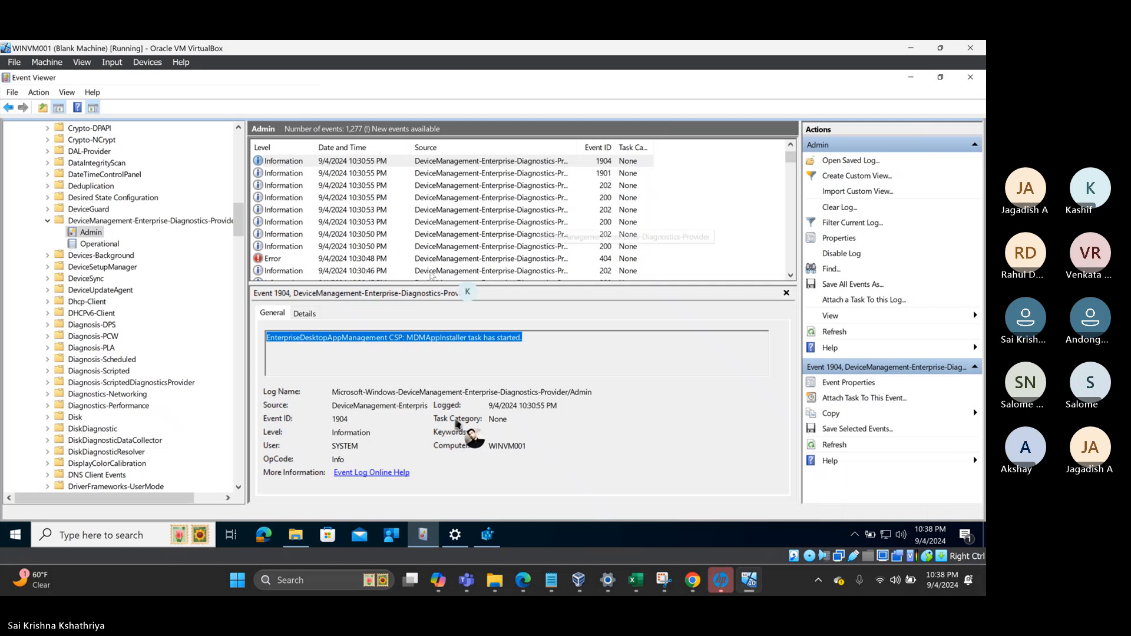
{"action": "left_click", "coordinate": [286, 162]}
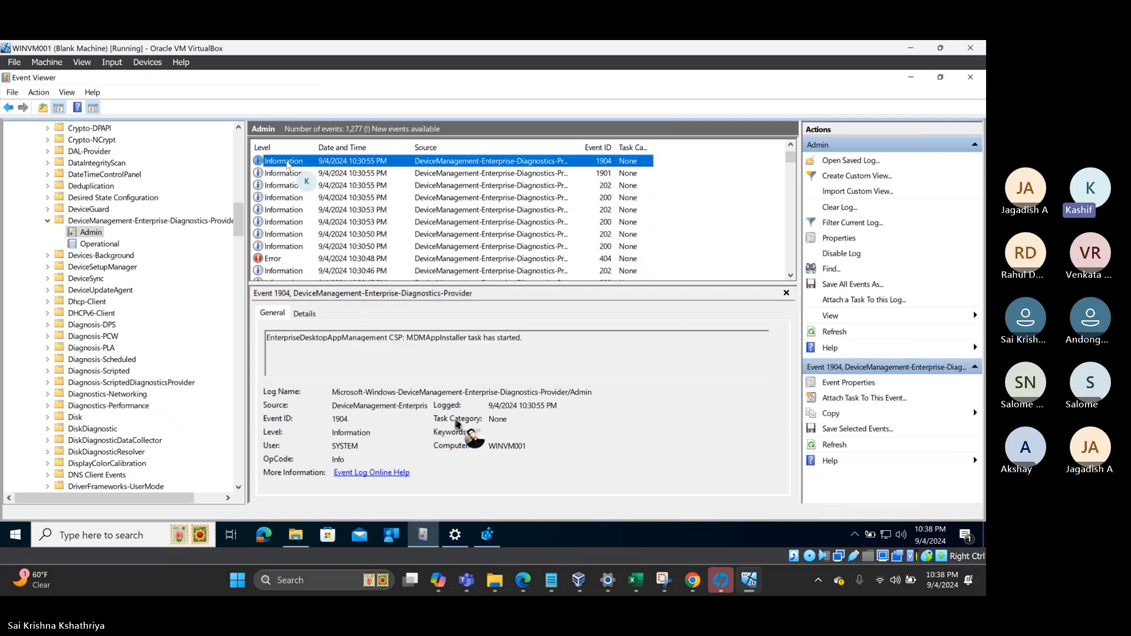
{"action": "key", "text": "Up"}
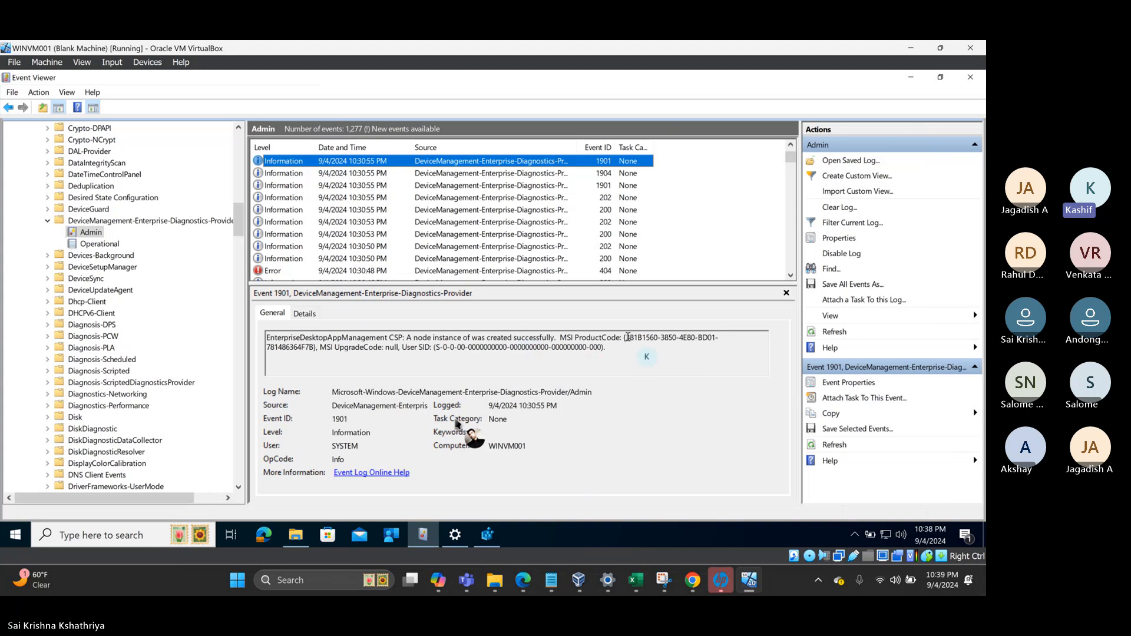
{"action": "left_click_drag", "start_coordinate": [627, 338], "coordinate": [709, 339]}
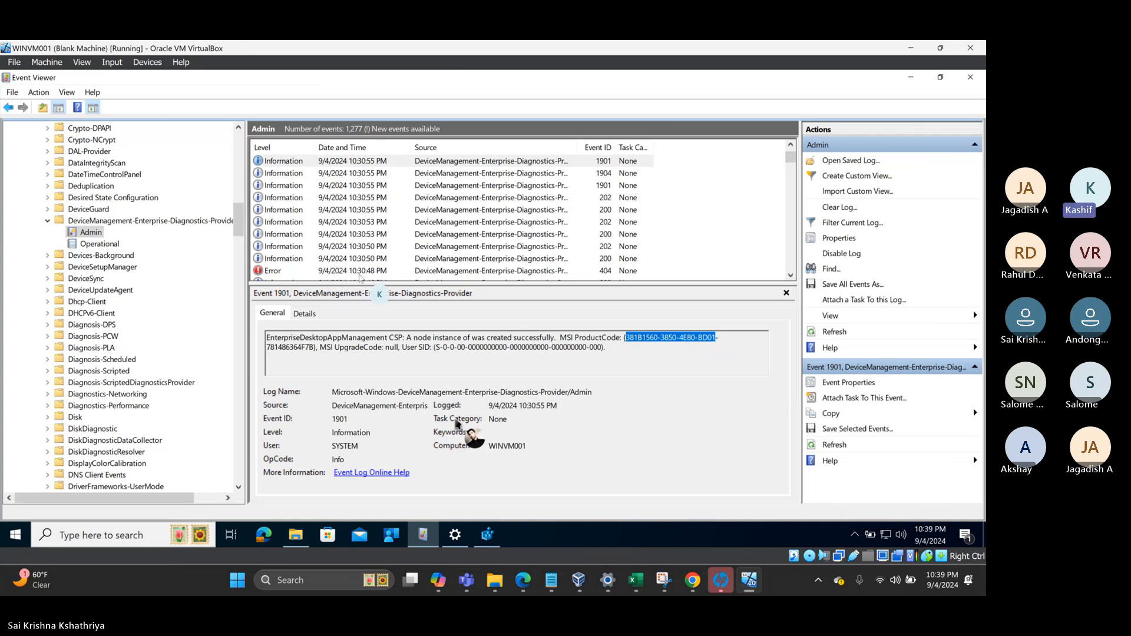
{"action": "left_click", "coordinate": [302, 162]}
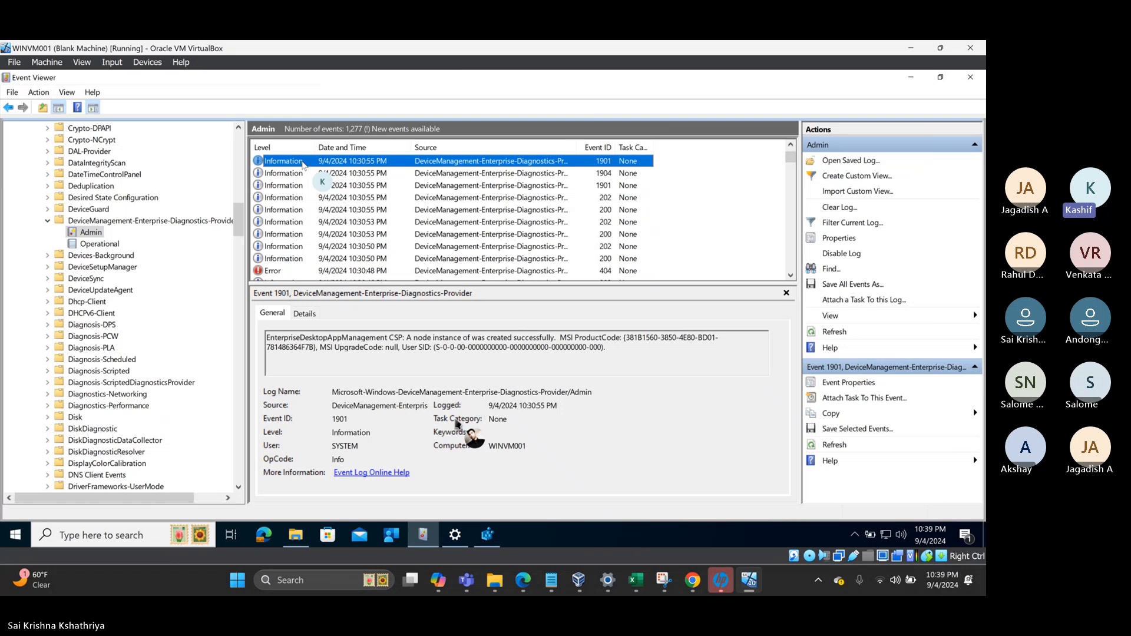
{"action": "key", "text": "Up"}
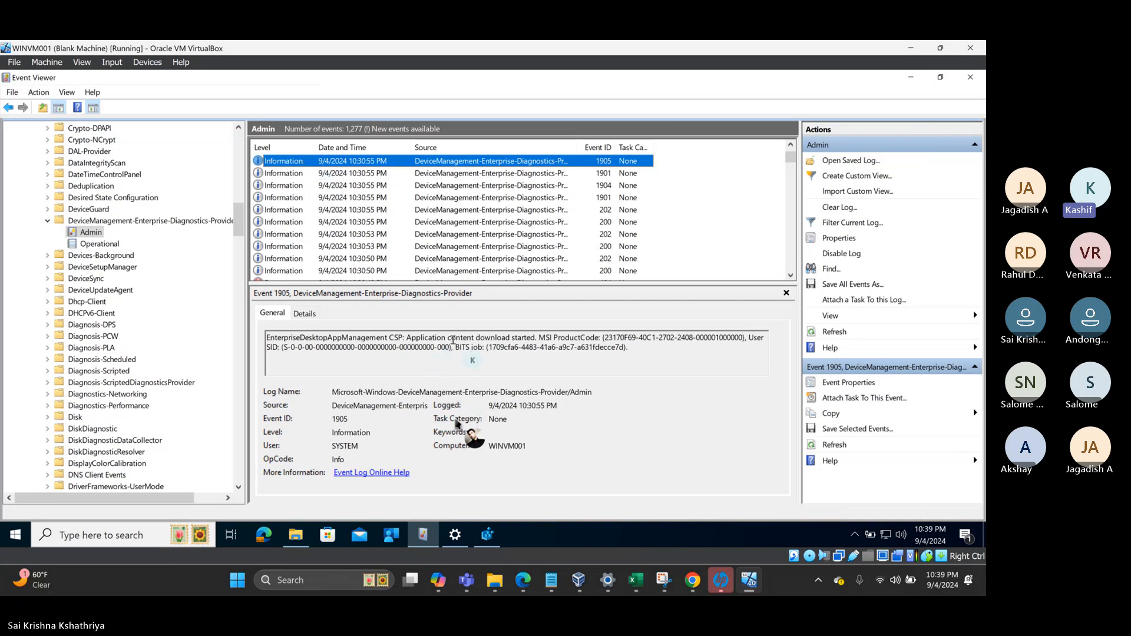
- Add event 1905's 'Application content download started' message to Intune Notes and highlight its BITS job ID
{"action": "left_click_drag", "start_coordinate": [657, 351], "coordinate": [273, 334]}
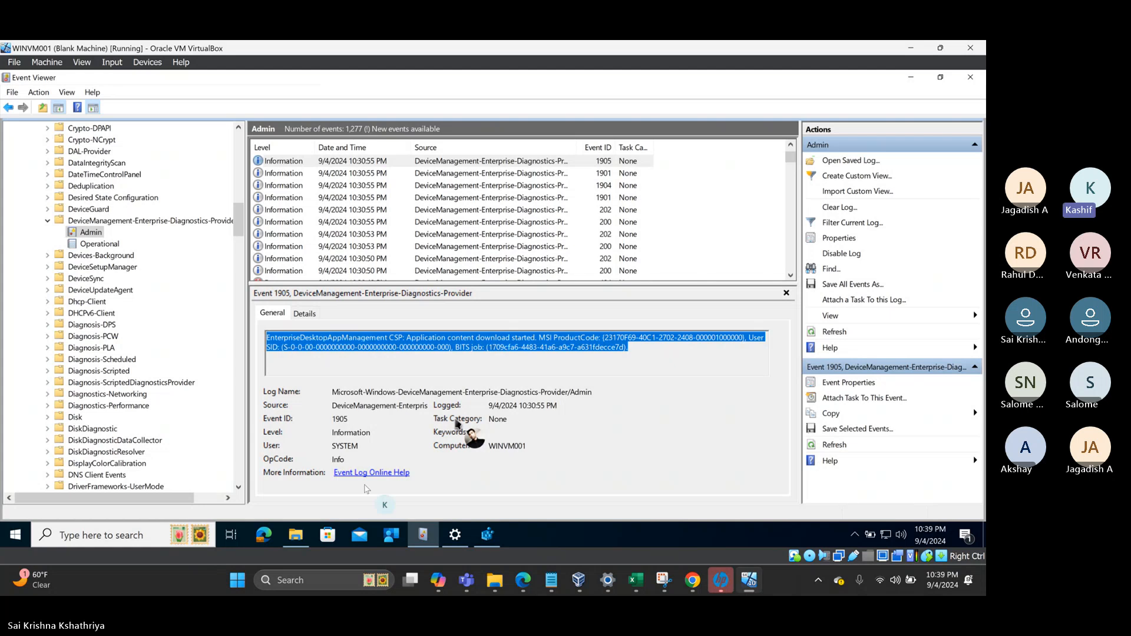
{"action": "left_click", "coordinate": [552, 584]}
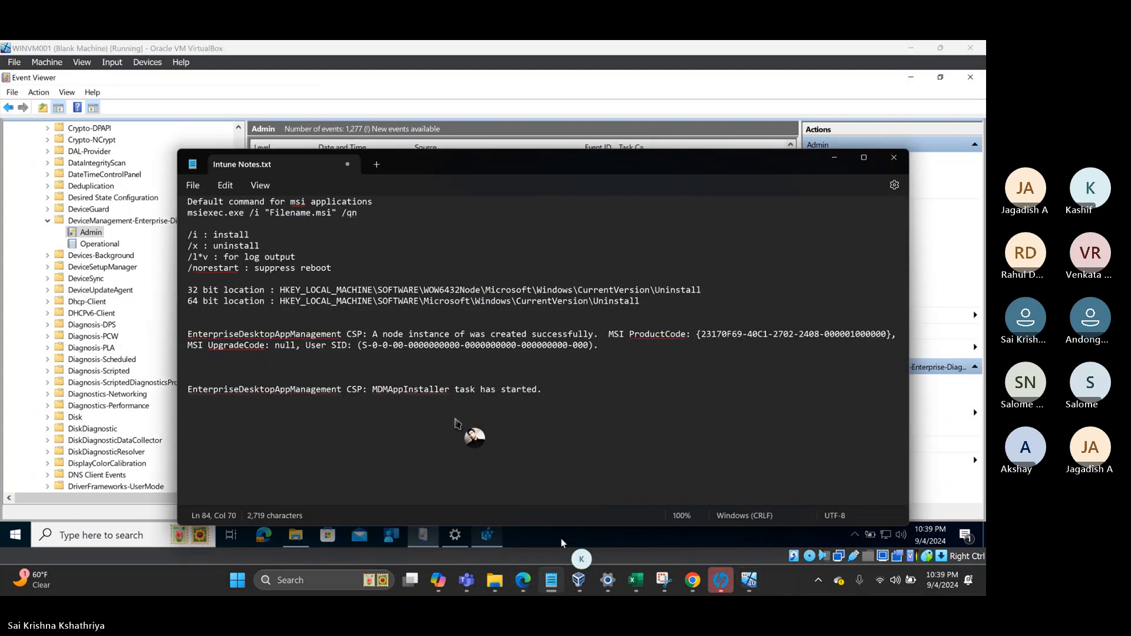
{"action": "key", "text": "ctrl+v"}
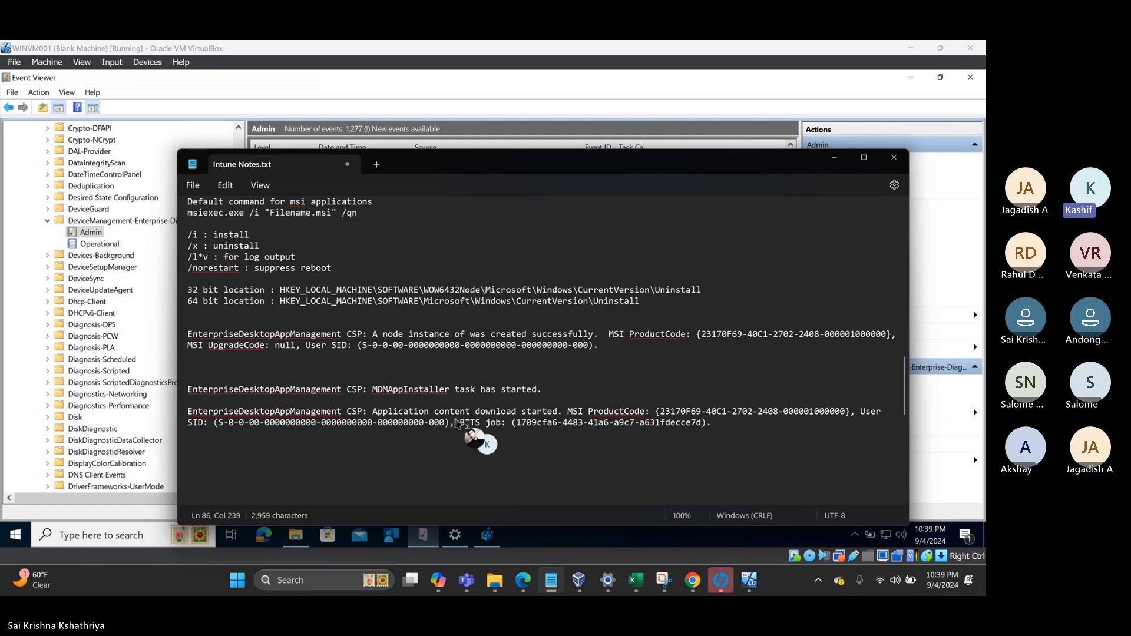
{"action": "left_click_drag", "start_coordinate": [518, 422], "coordinate": [701, 426]}
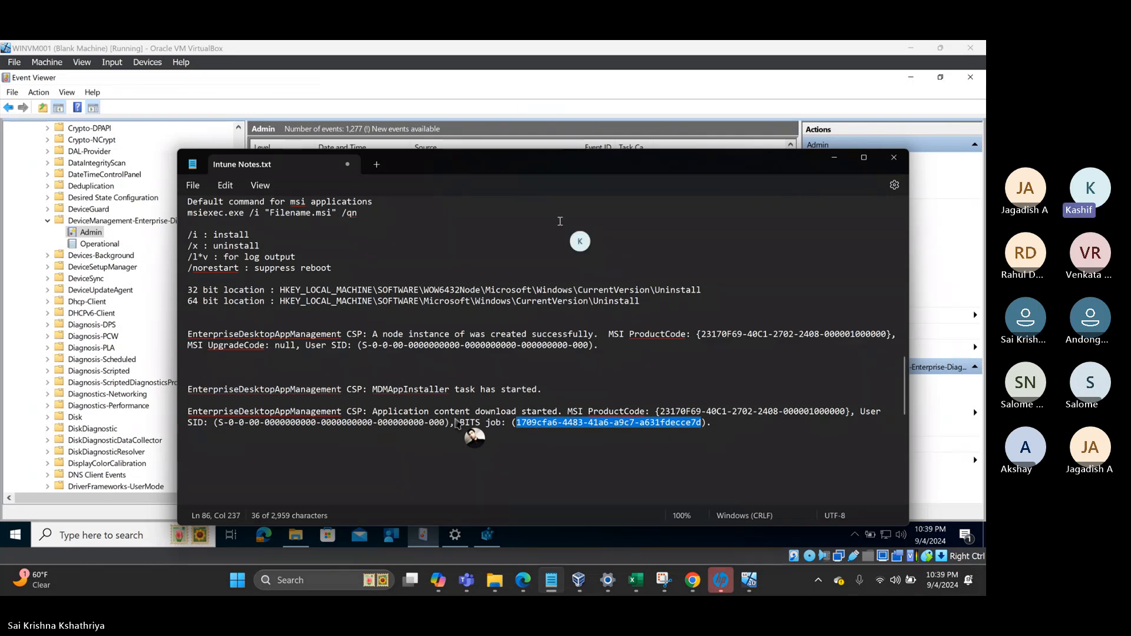
{"action": "left_click", "coordinate": [519, 99]}
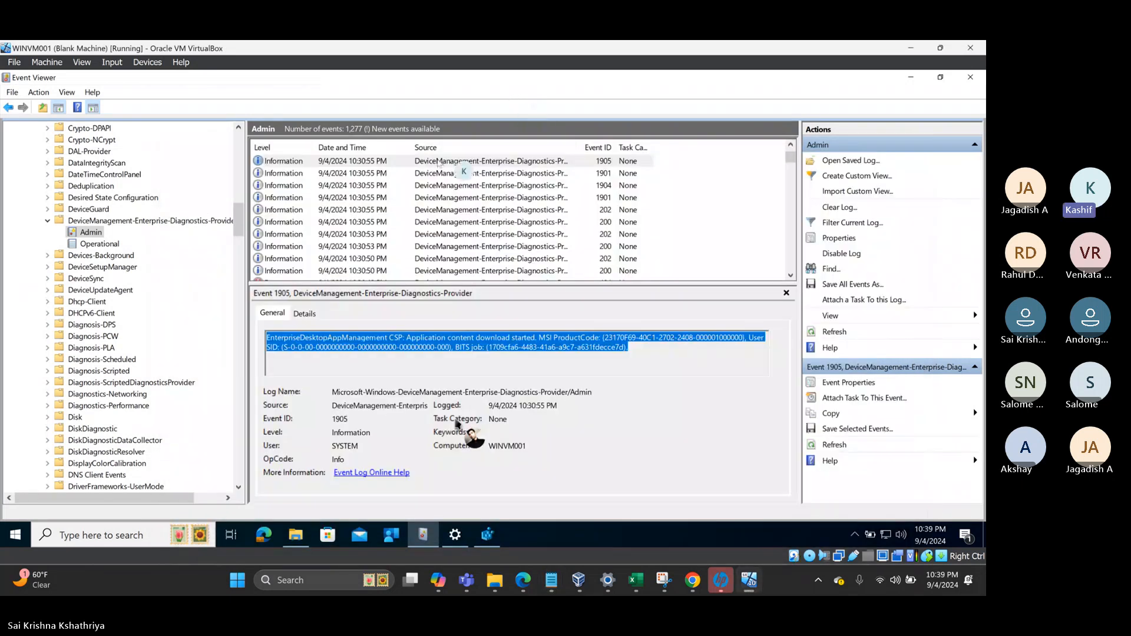
{"action": "left_click", "coordinate": [315, 164]}
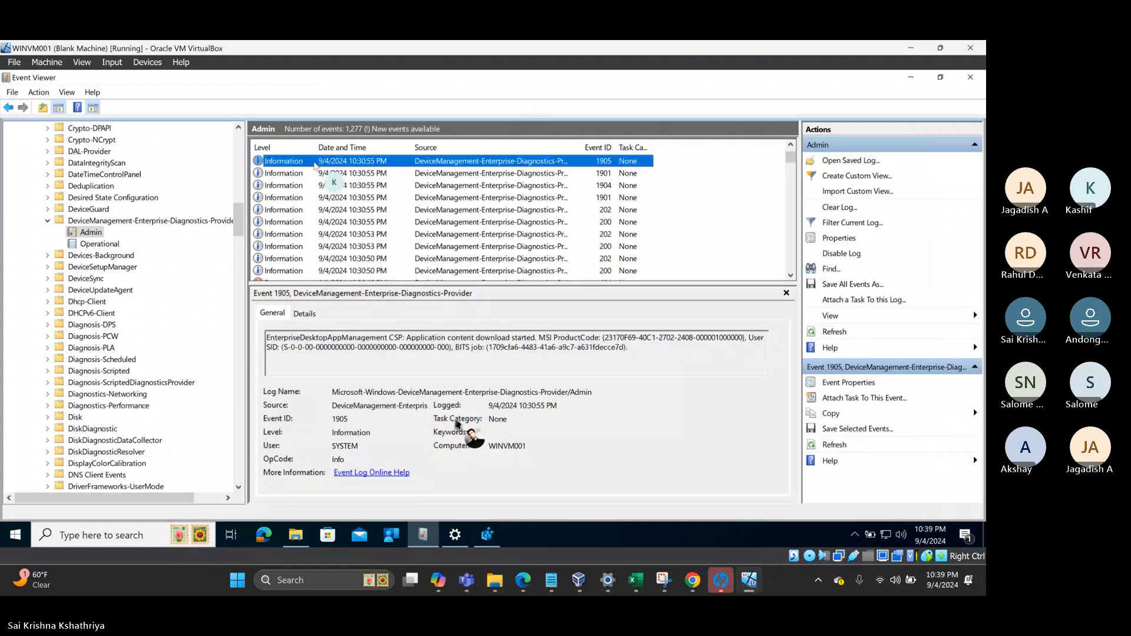
- Step from event 1904 to 1912 and add its terminating-with-no-errors message to Intune Notes
{"action": "key", "text": "Up"}
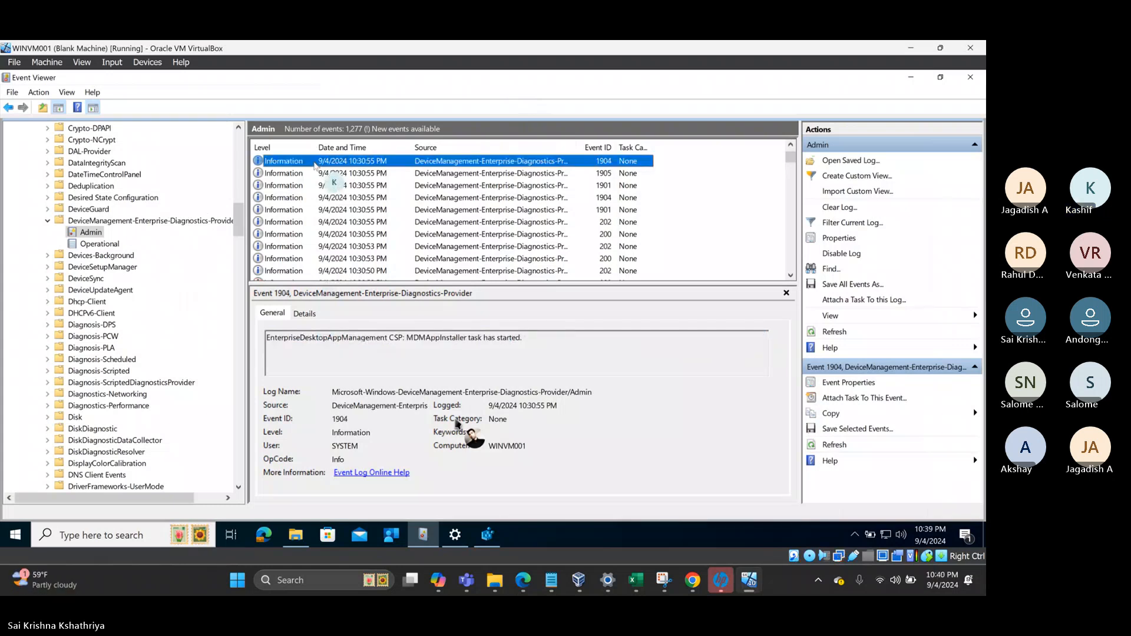
{"action": "left_click_drag", "start_coordinate": [522, 337], "coordinate": [266, 338]}
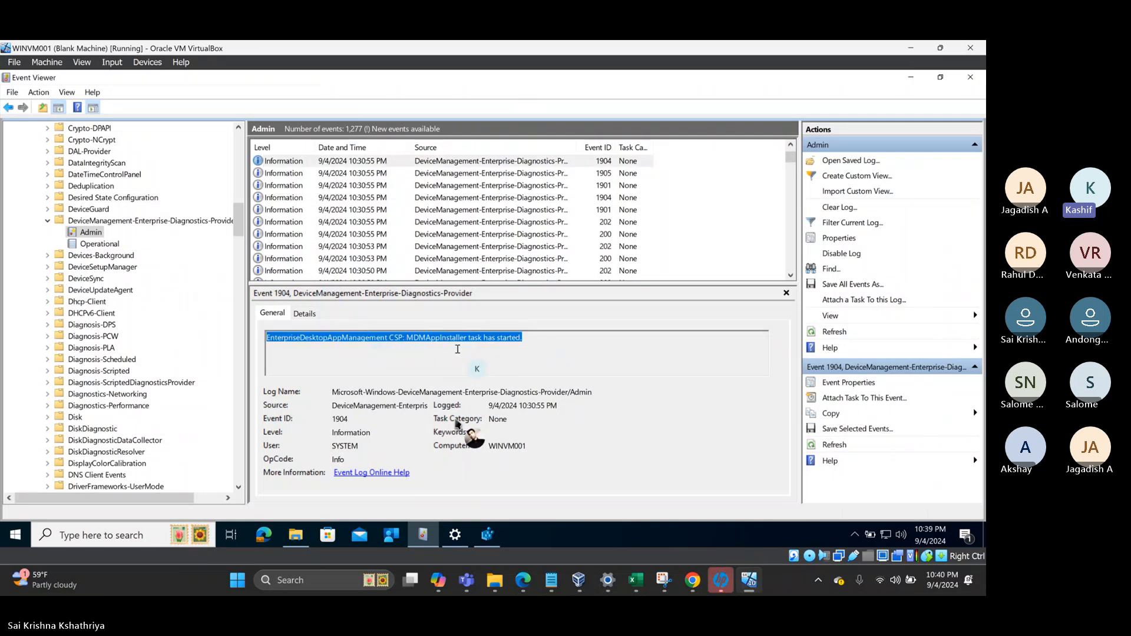
{"action": "left_click", "coordinate": [342, 163]}
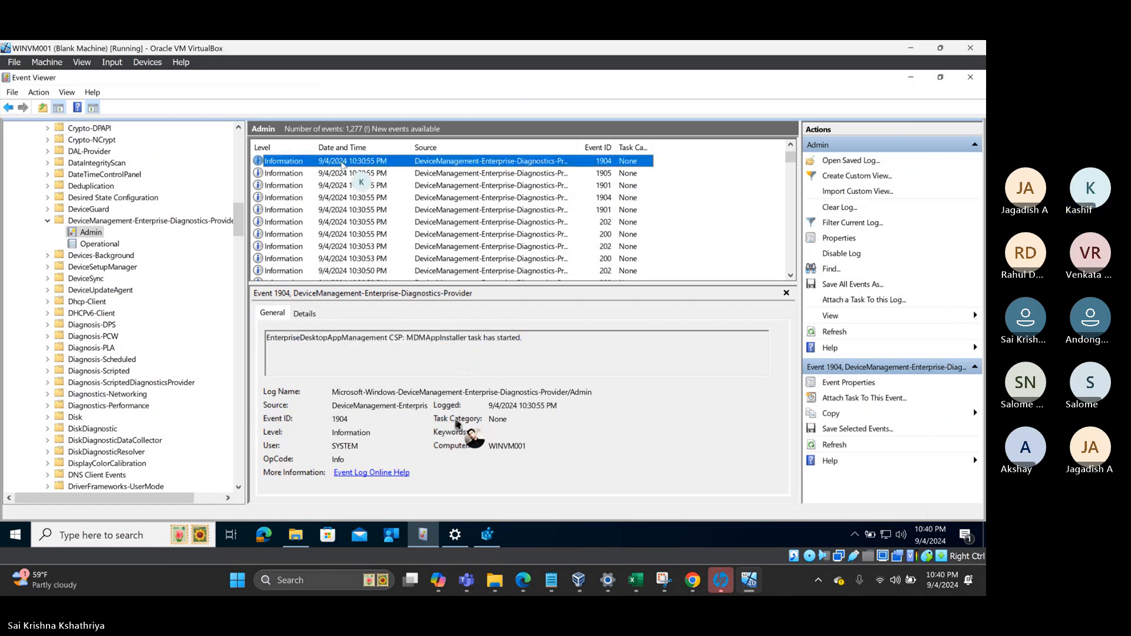
{"action": "key", "text": "Up"}
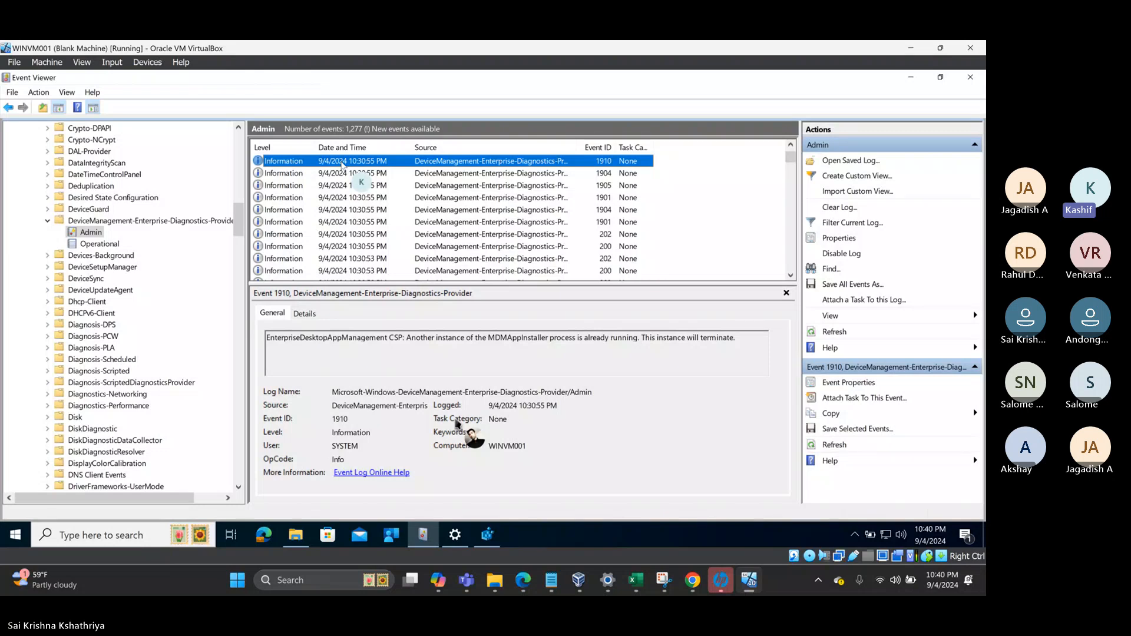
{"action": "key", "text": "Up"}
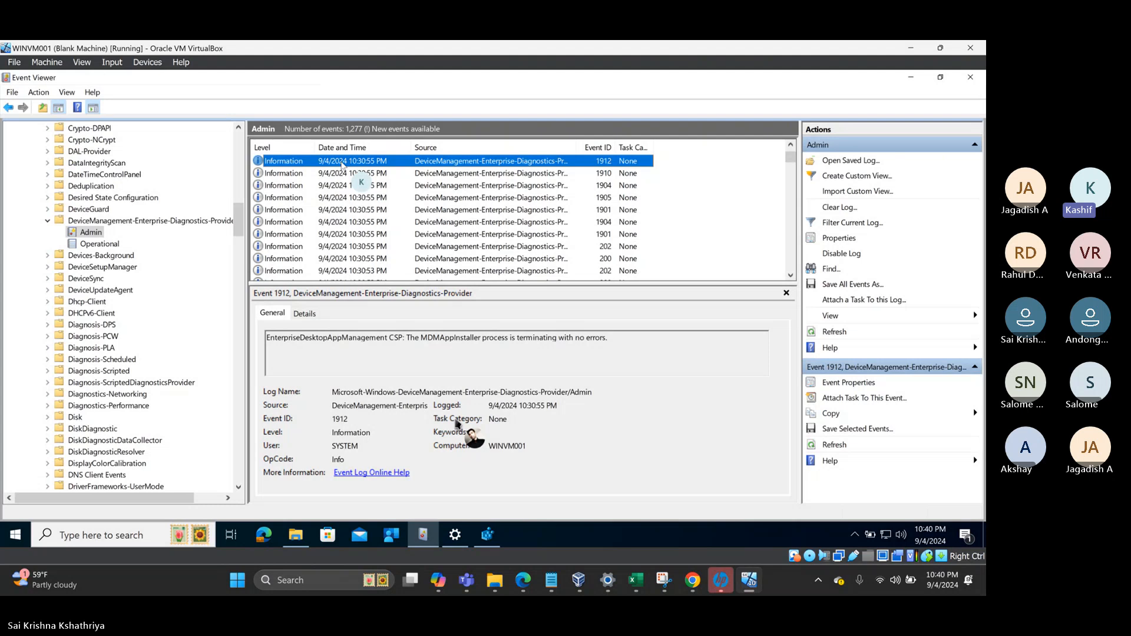
{"action": "left_click_drag", "start_coordinate": [643, 338], "coordinate": [263, 337]}
{"action": "key", "text": "ctrl+c"}
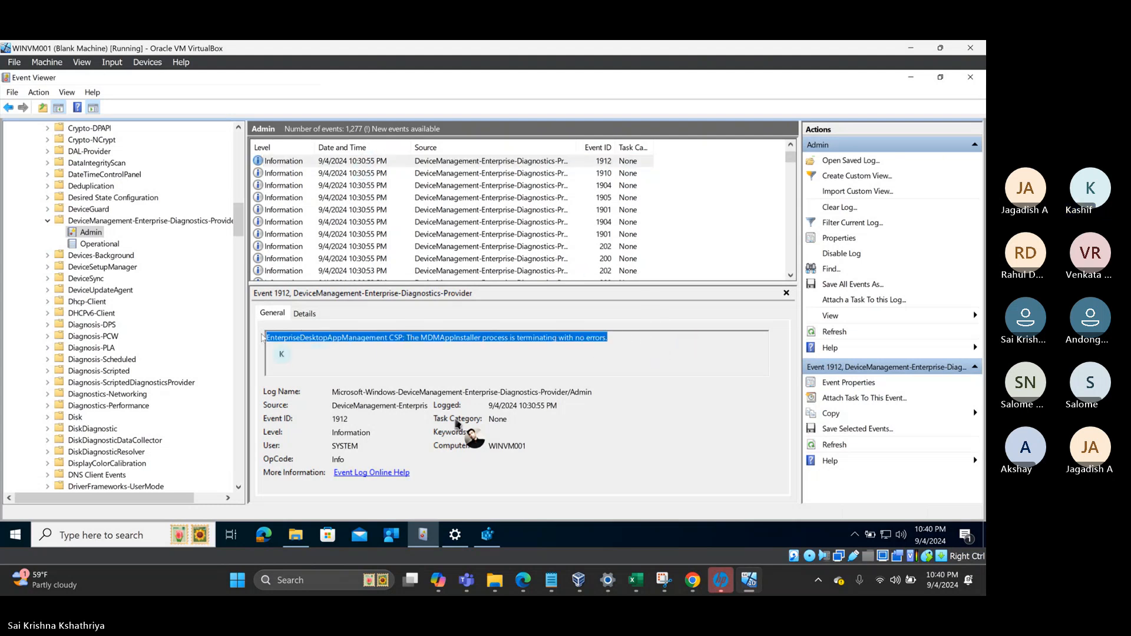
{"action": "left_click", "coordinate": [552, 583]}
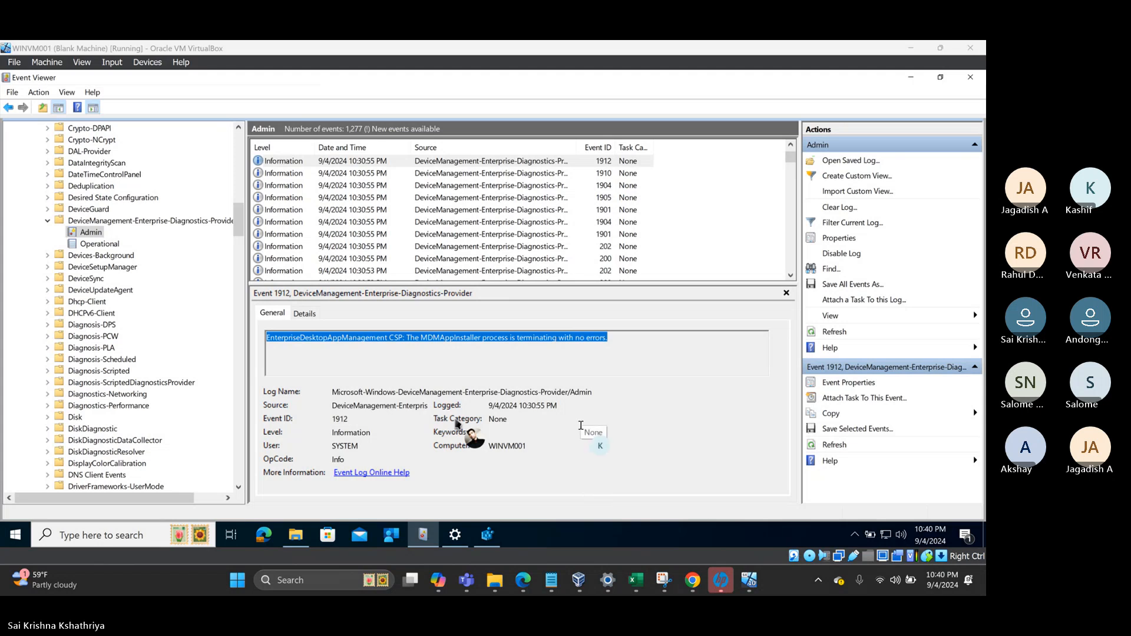
{"action": "left_click", "coordinate": [552, 582]}
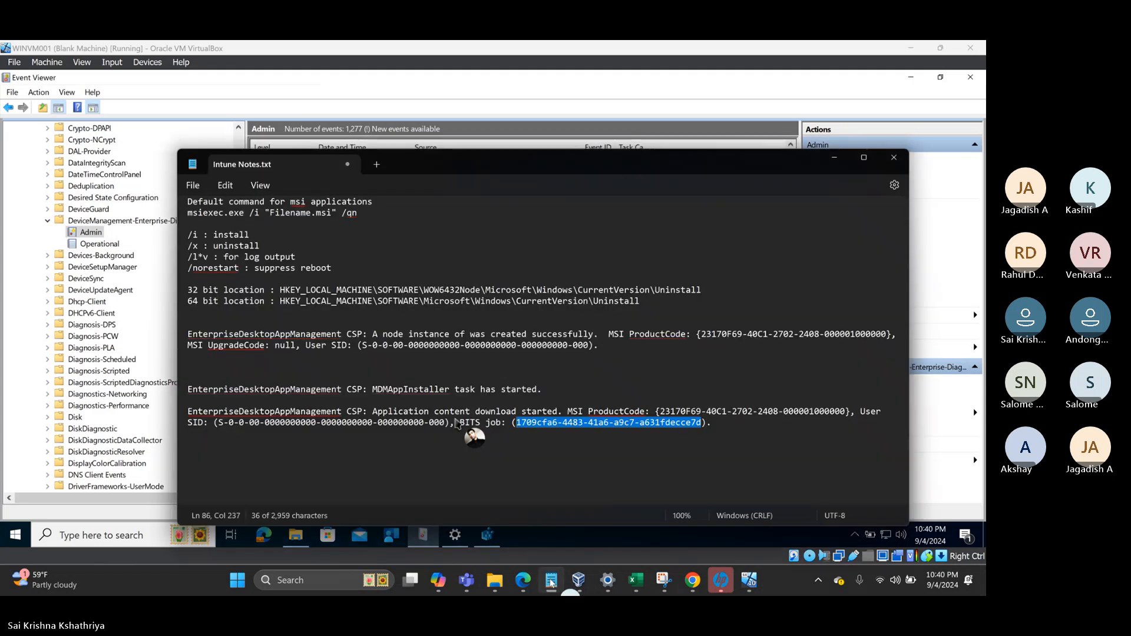
{"action": "left_click", "coordinate": [727, 431]}
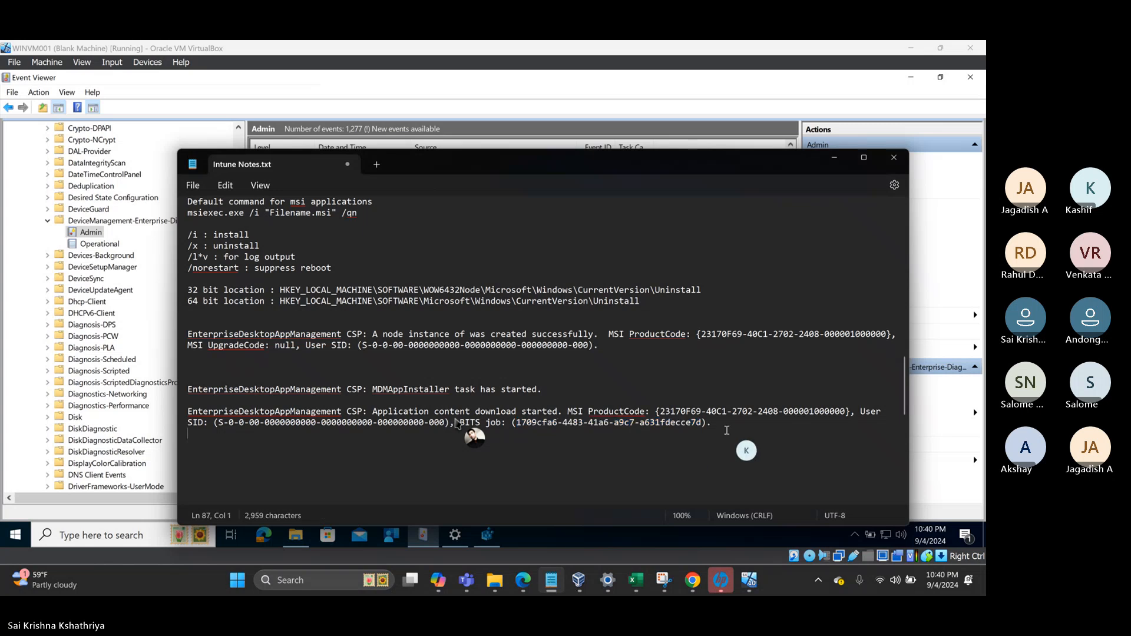
{"action": "key", "text": "Return"}
{"action": "key", "text": "ctrl+v"}
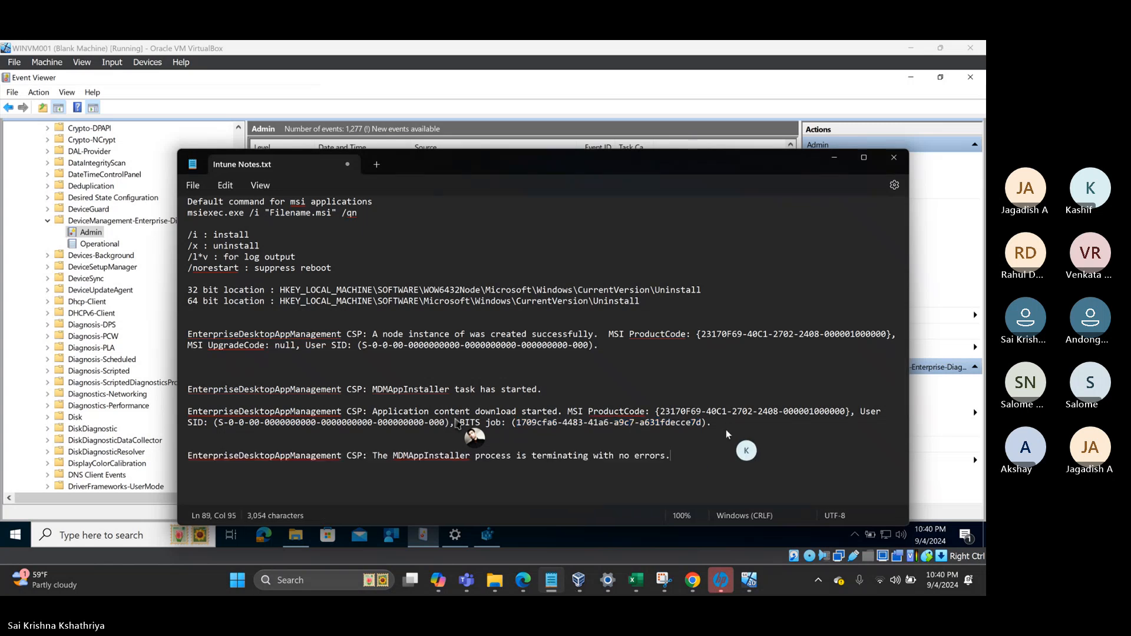
- Add event 1906's 'Application content download completed' message on a new line in the notes
{"action": "left_click", "coordinate": [511, 108]}
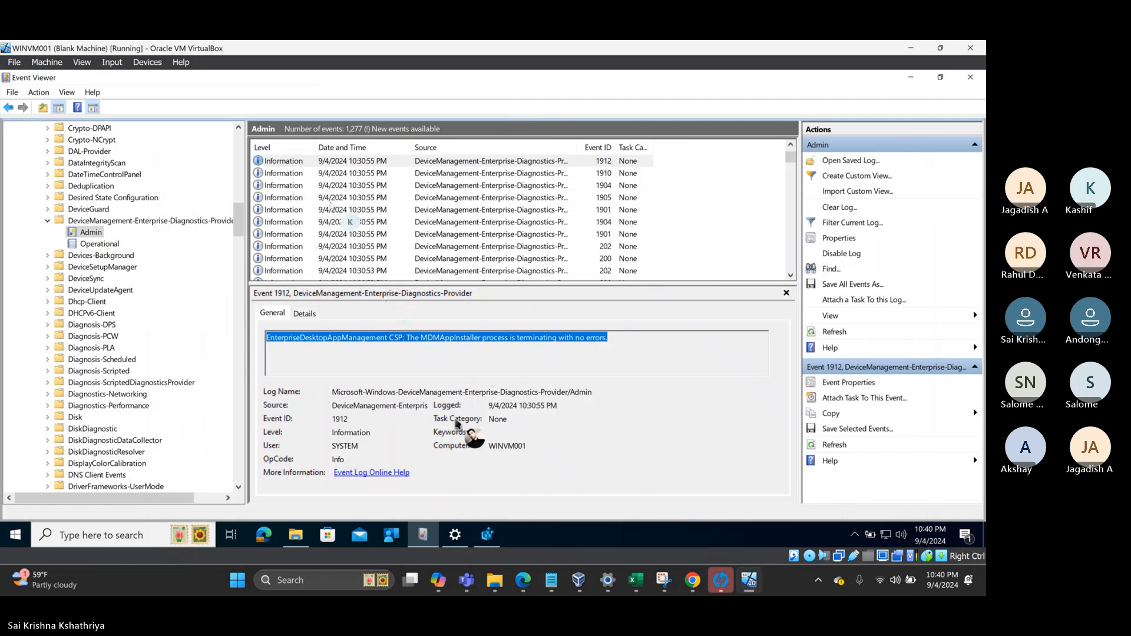
{"action": "double_click", "coordinate": [320, 162]}
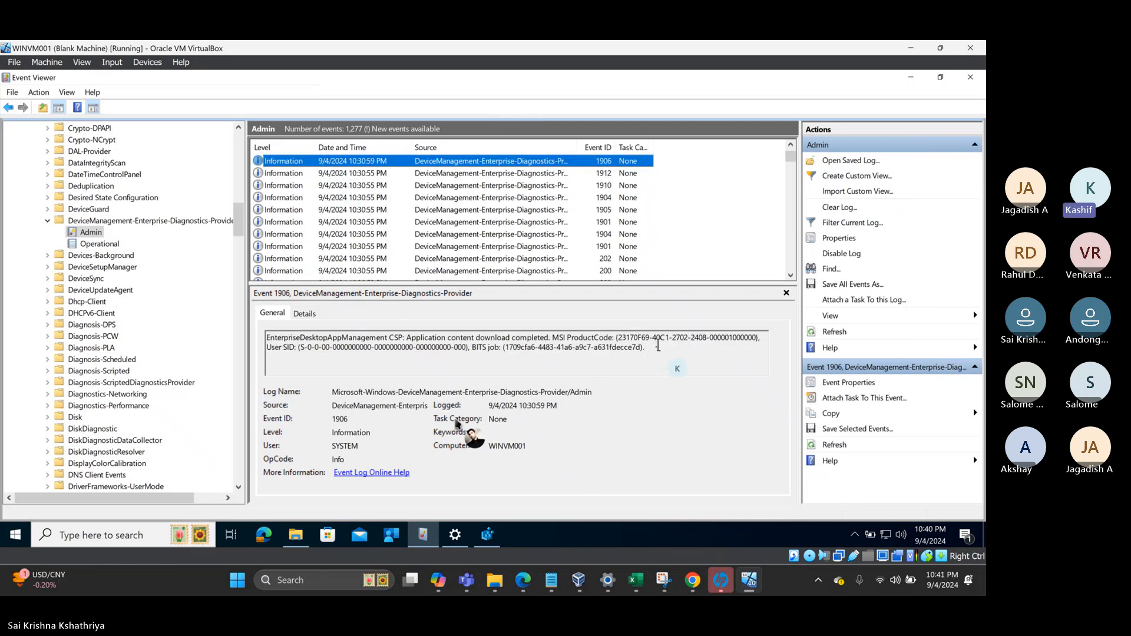
{"action": "left_click_drag", "start_coordinate": [658, 348], "coordinate": [259, 336]}
{"action": "key", "text": "ctrl+c"}
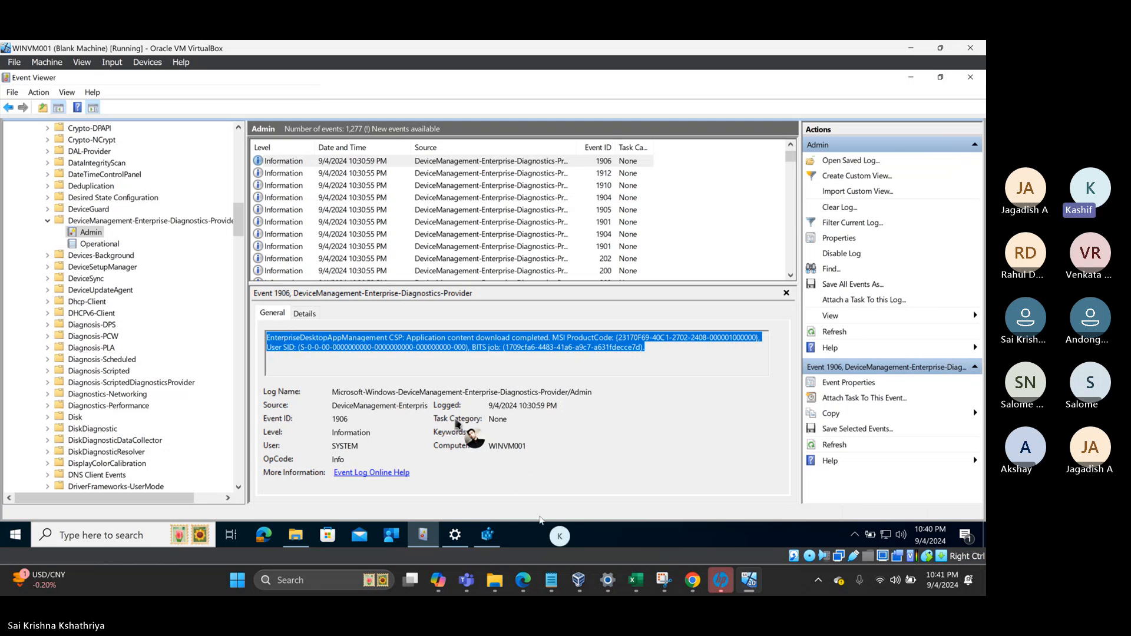
{"action": "left_click", "coordinate": [551, 580]}
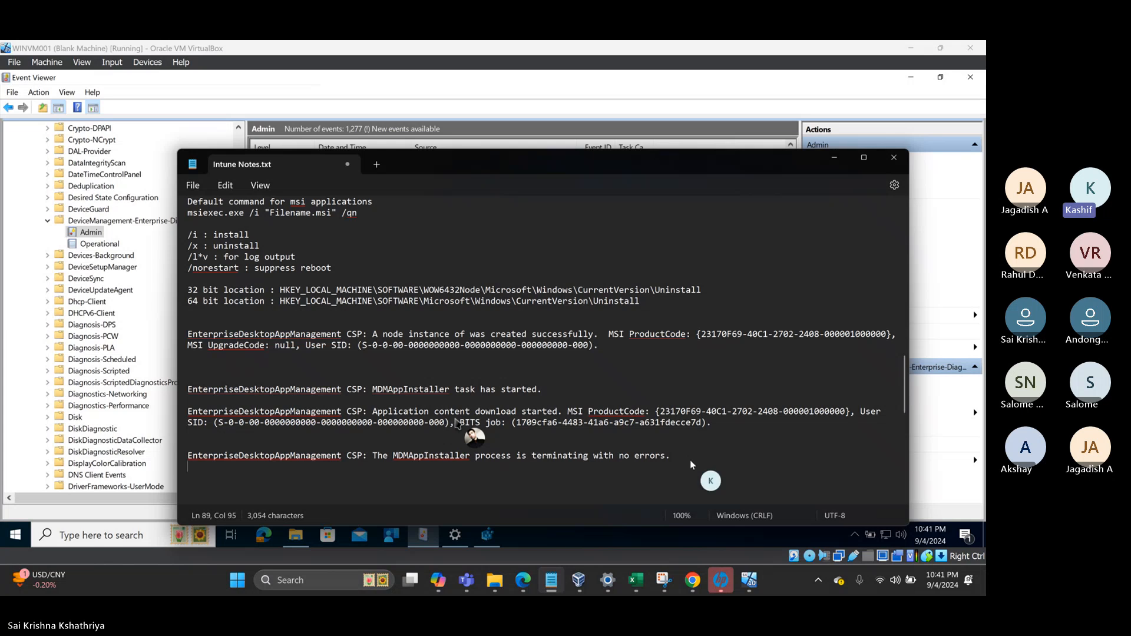
{"action": "key", "text": "Return"}
{"action": "key", "text": "ctrl+v"}
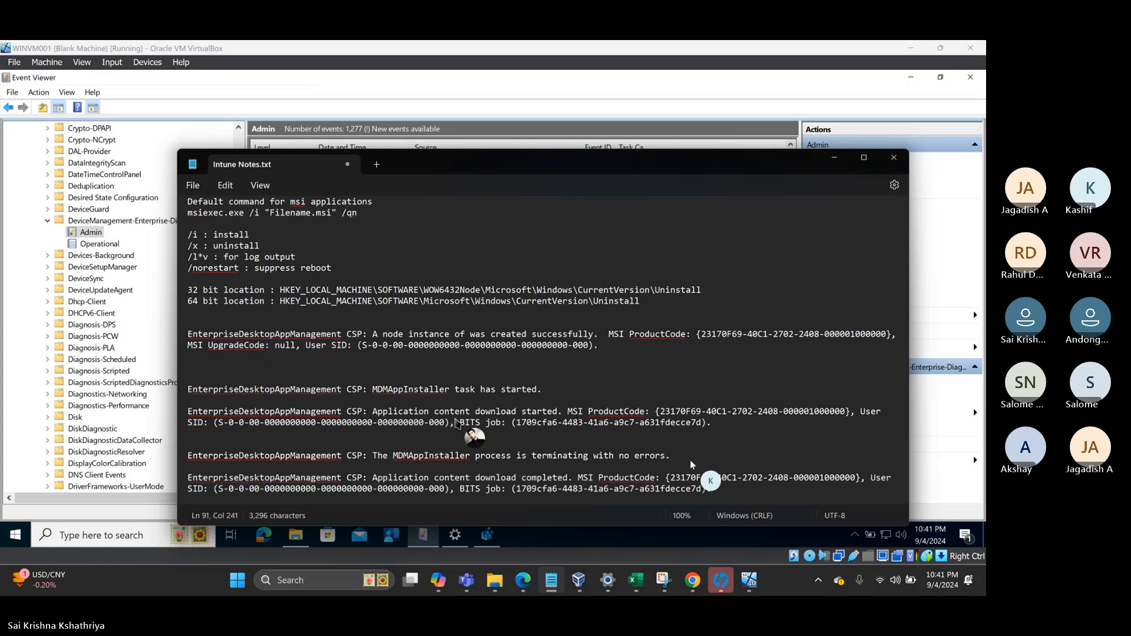
- Add event 1920's install-started message to the end of the notes
{"action": "left_click", "coordinate": [536, 108]}
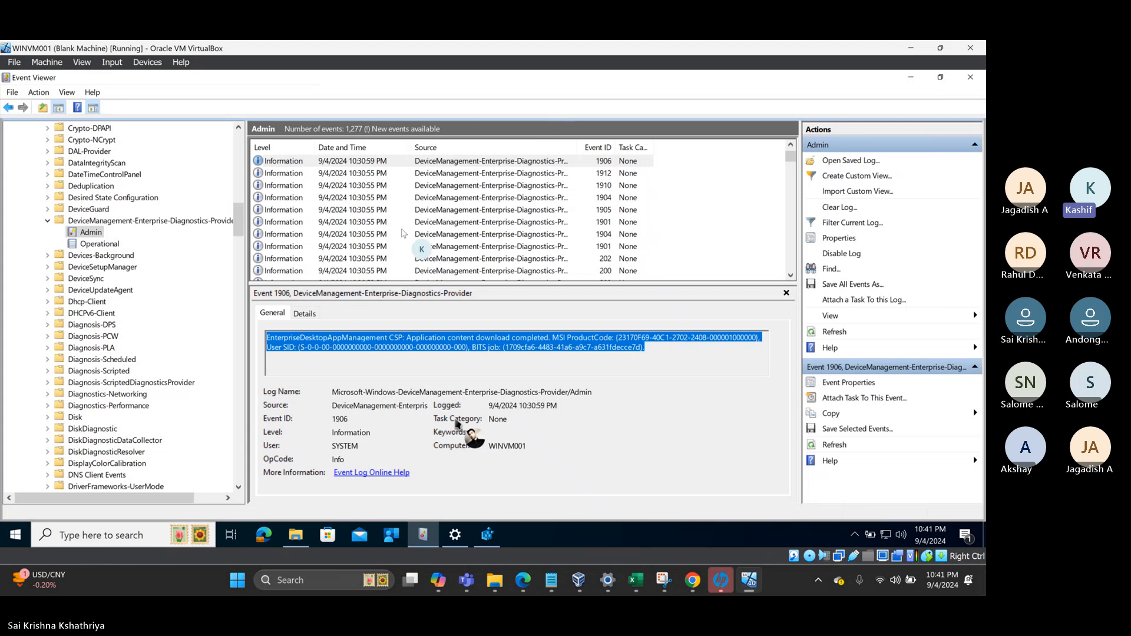
{"action": "left_click", "coordinate": [354, 162]}
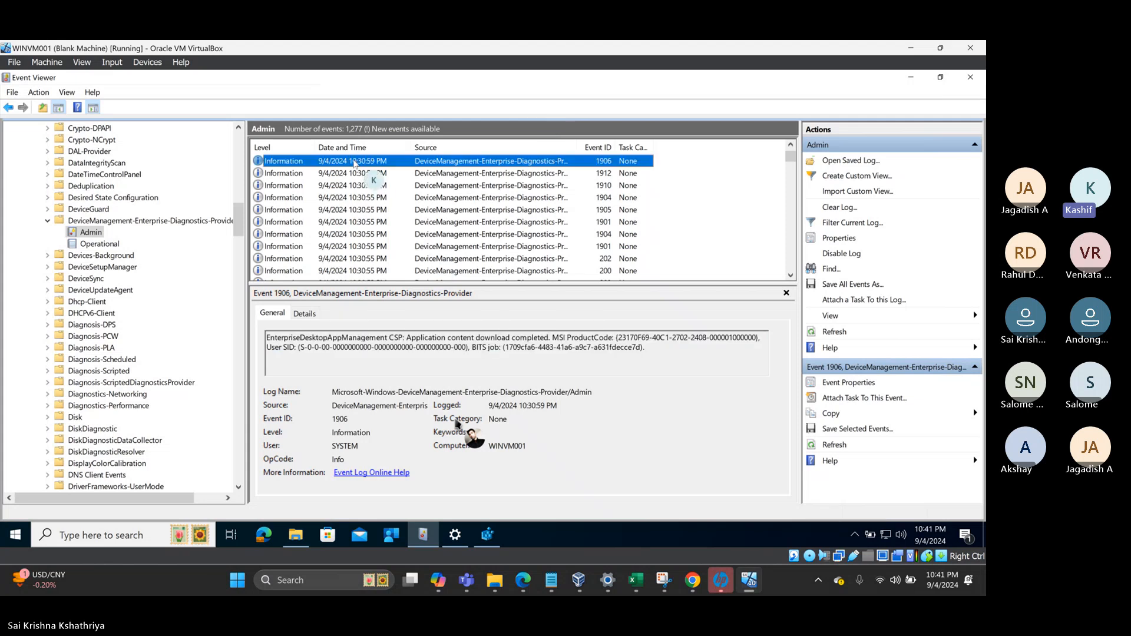
{"action": "key", "text": "Up"}
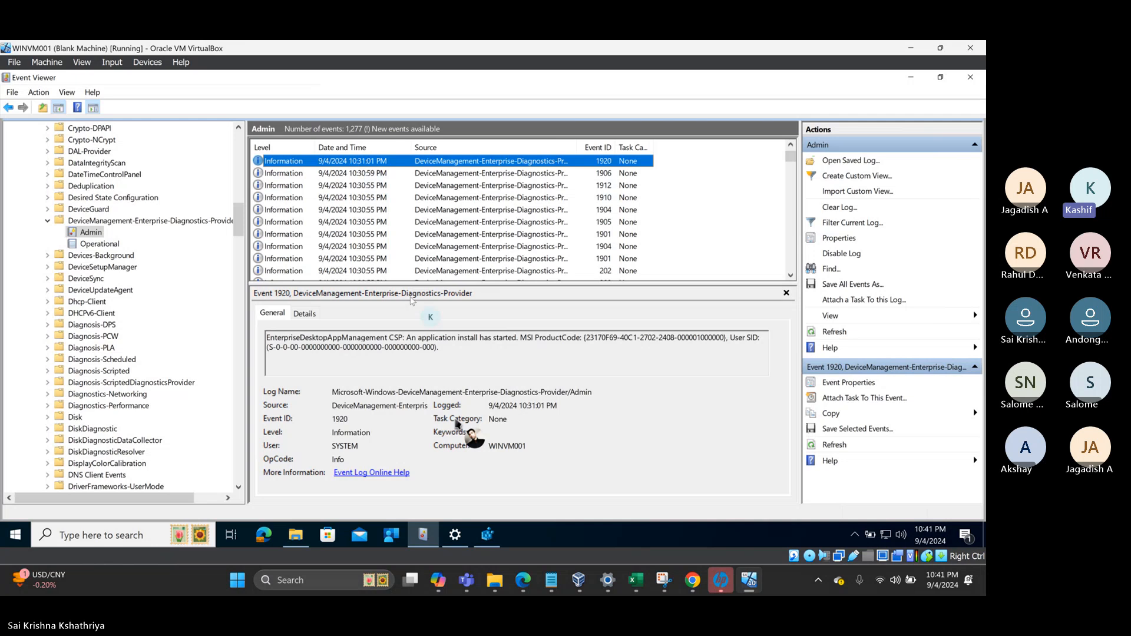
{"action": "left_click_drag", "start_coordinate": [439, 347], "coordinate": [252, 335]}
{"action": "key", "text": "ctrl+c"}
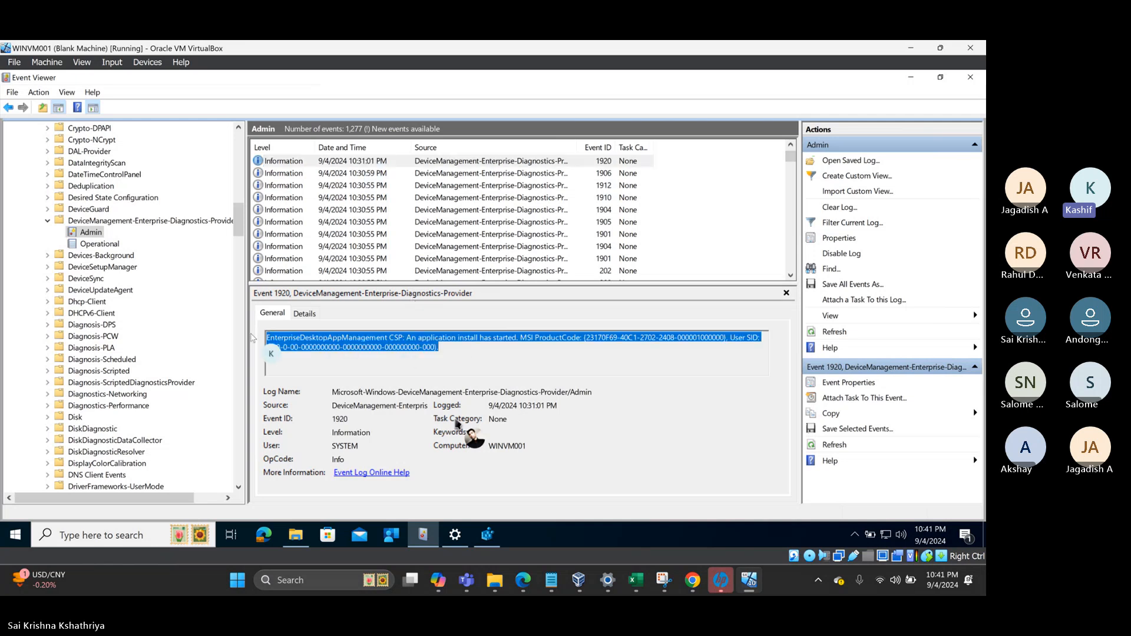
{"action": "left_click", "coordinate": [552, 580]}
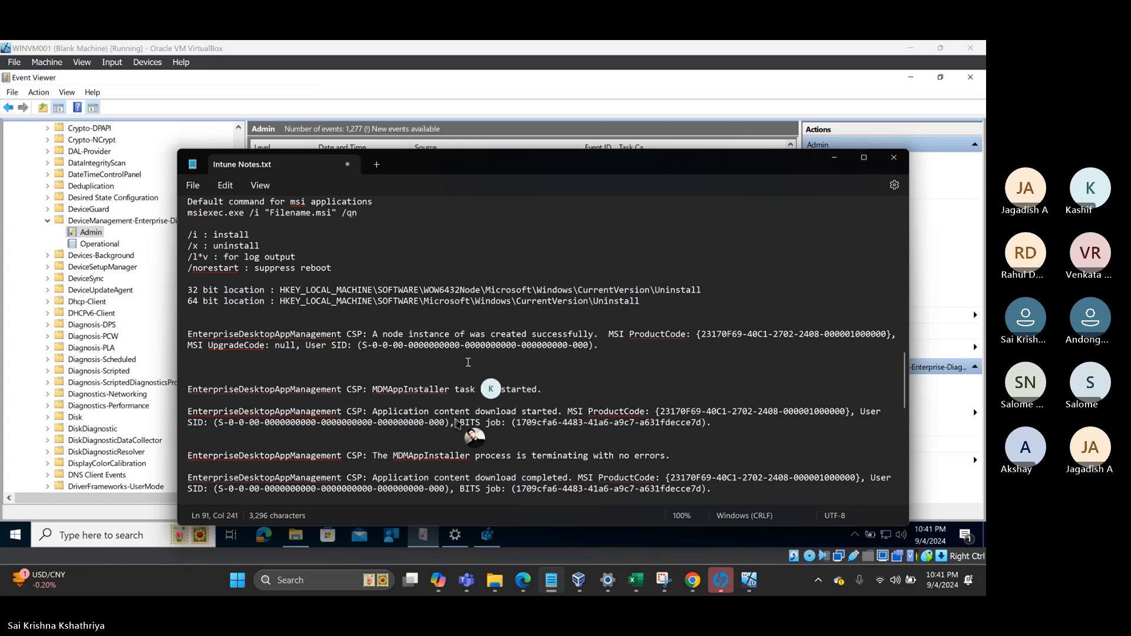
{"action": "scroll", "coordinate": [477, 366], "scroll_direction": "down", "scroll_amount": 1}
{"action": "scroll", "coordinate": [477, 365], "scroll_direction": "down", "scroll_amount": 3}
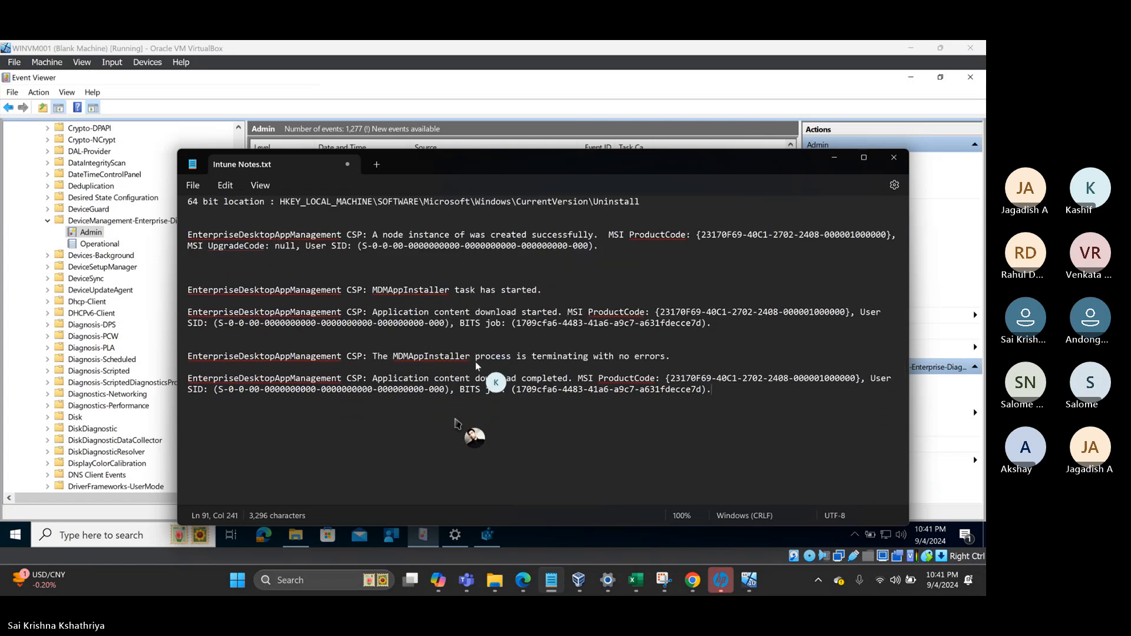
{"action": "key", "text": "Return"}
{"action": "key", "text": "Return"}
{"action": "key", "text": "ctrl+v"}
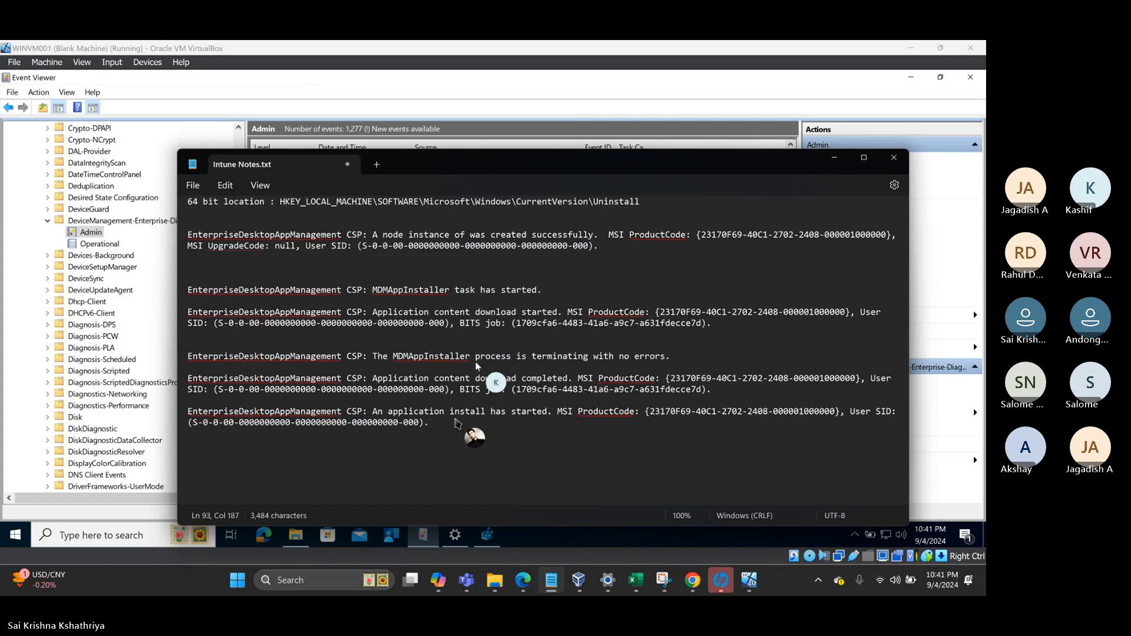
{"action": "left_click", "coordinate": [493, 116]}
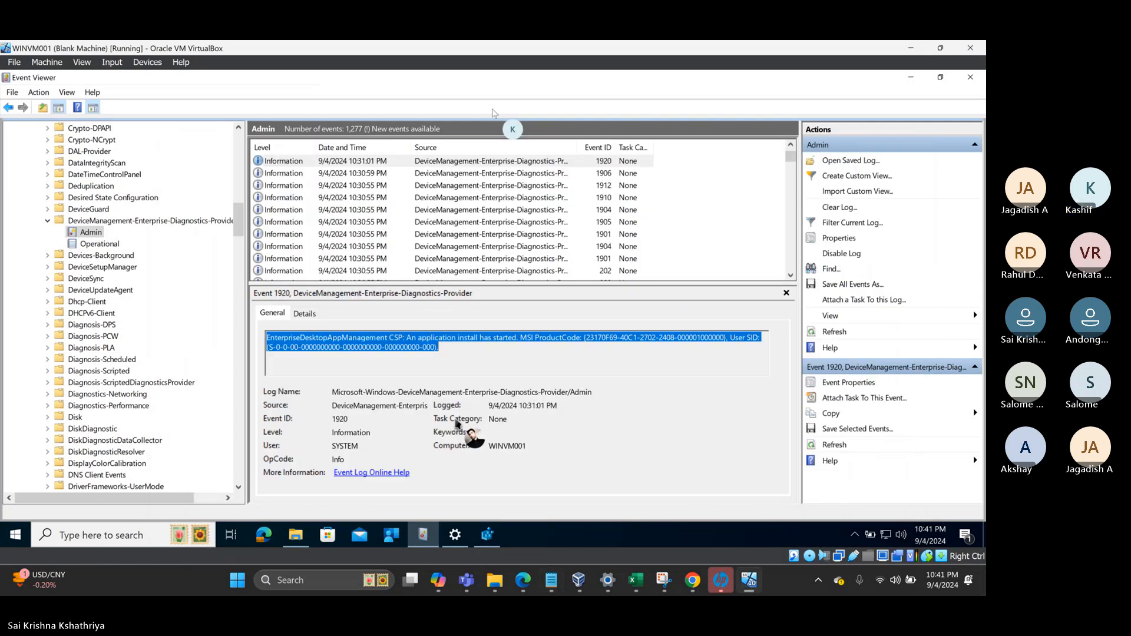
{"action": "left_click", "coordinate": [321, 163]}
- Append event 1922's 'application install has succeeded' message to Intune Notes on a new line
{"action": "key", "text": "Up"}
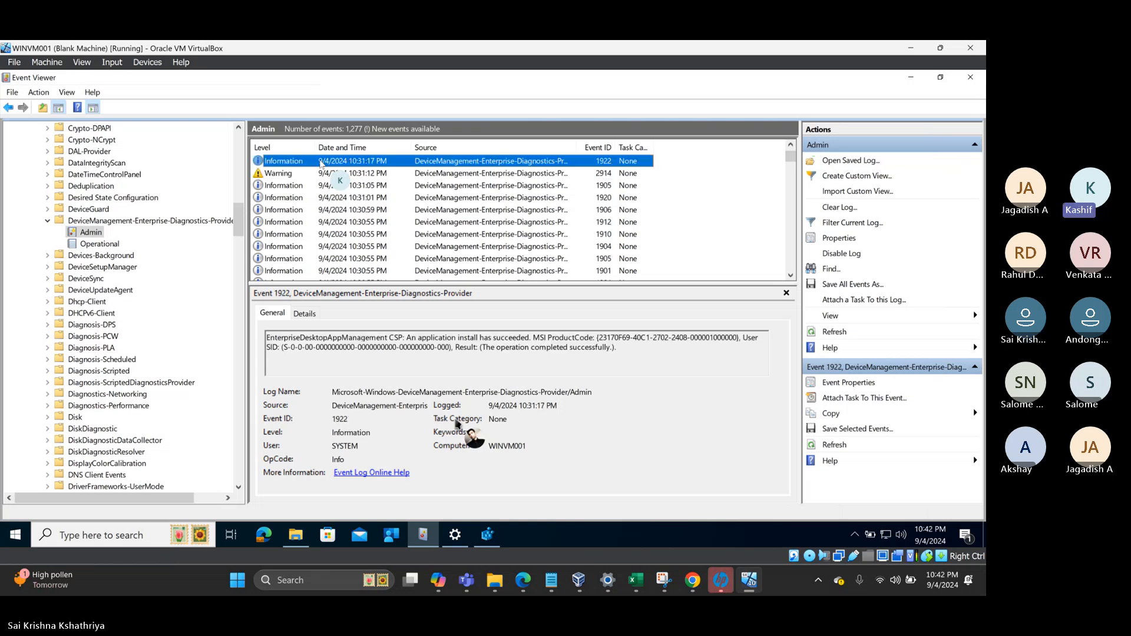
{"action": "left_click", "coordinate": [622, 351]}
{"action": "left_click_drag", "start_coordinate": [623, 350], "coordinate": [262, 337]}
{"action": "key", "text": "ctrl+c"}
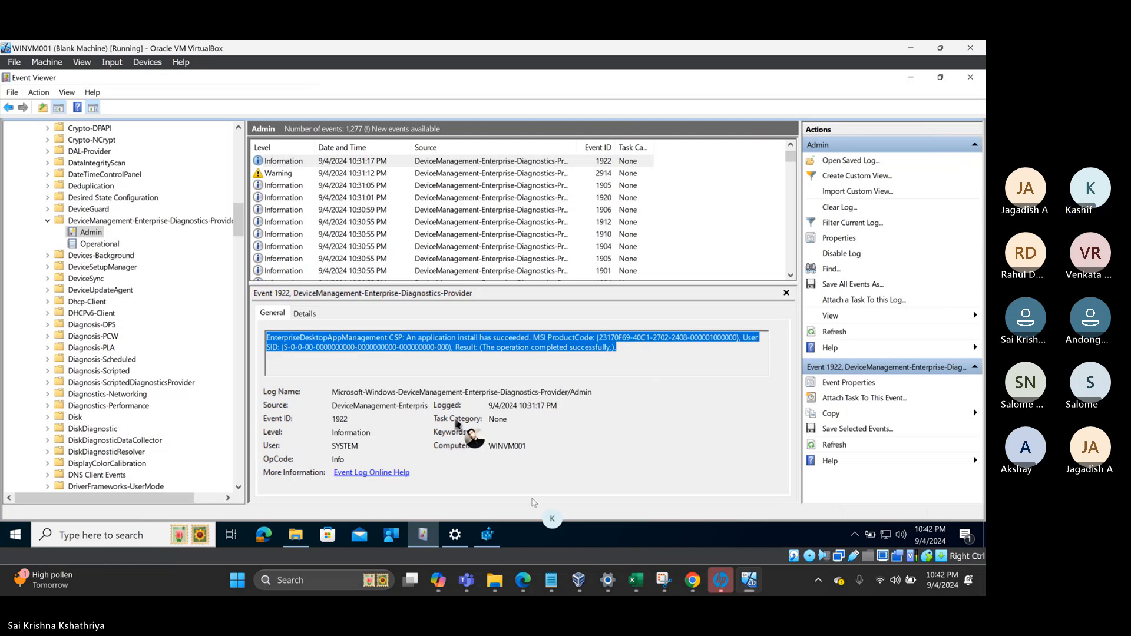
{"action": "left_click", "coordinate": [551, 582]}
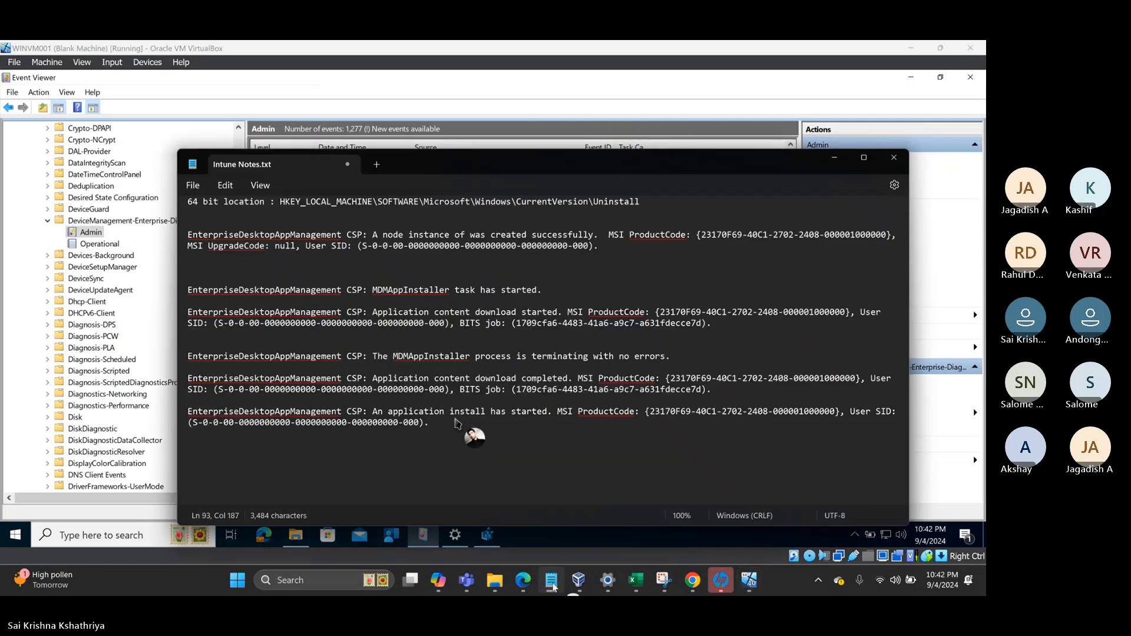
{"action": "key", "text": "Return"}
{"action": "key", "text": "Return"}
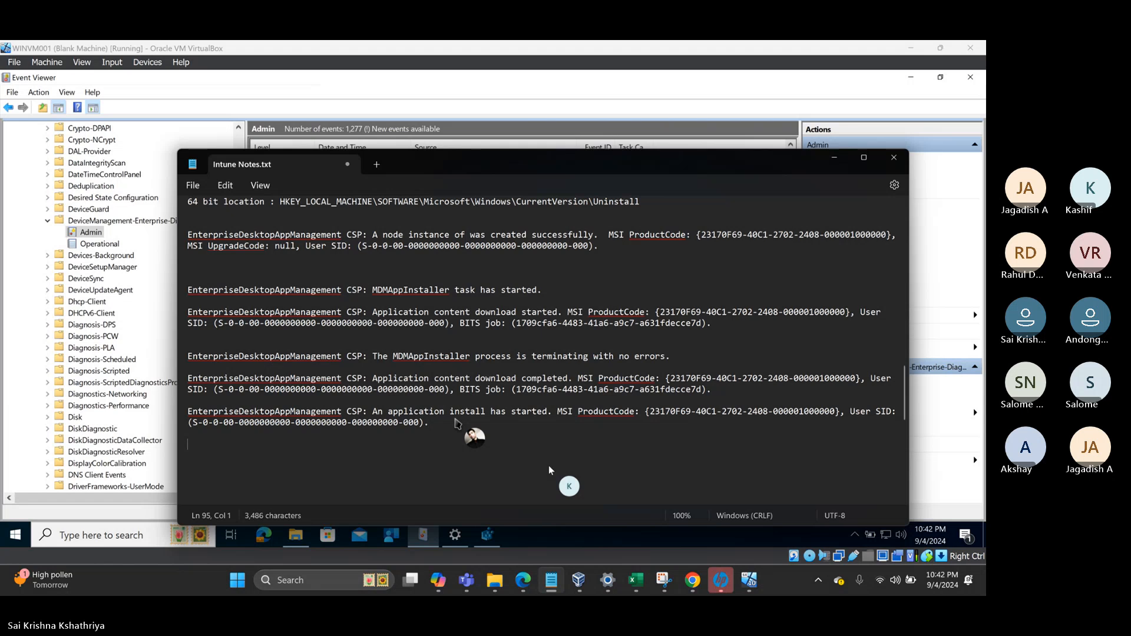
{"action": "key", "text": "ctrl+v"}
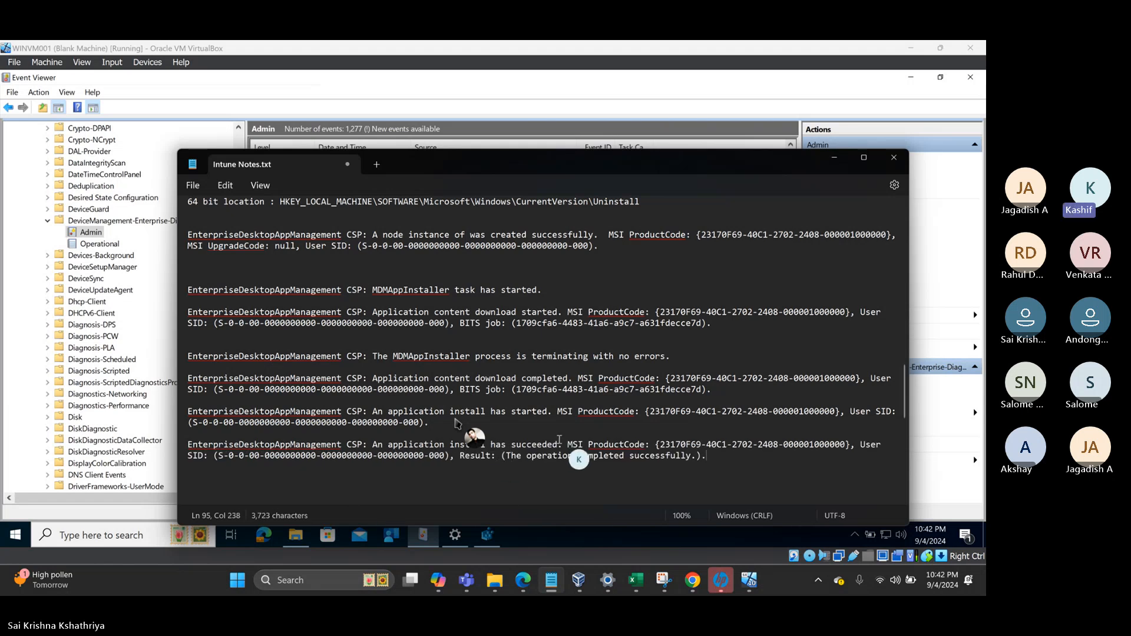
- Minimize the notes and compare the newest Admin events 1906 and 1922
{"action": "left_click", "coordinate": [834, 157]}
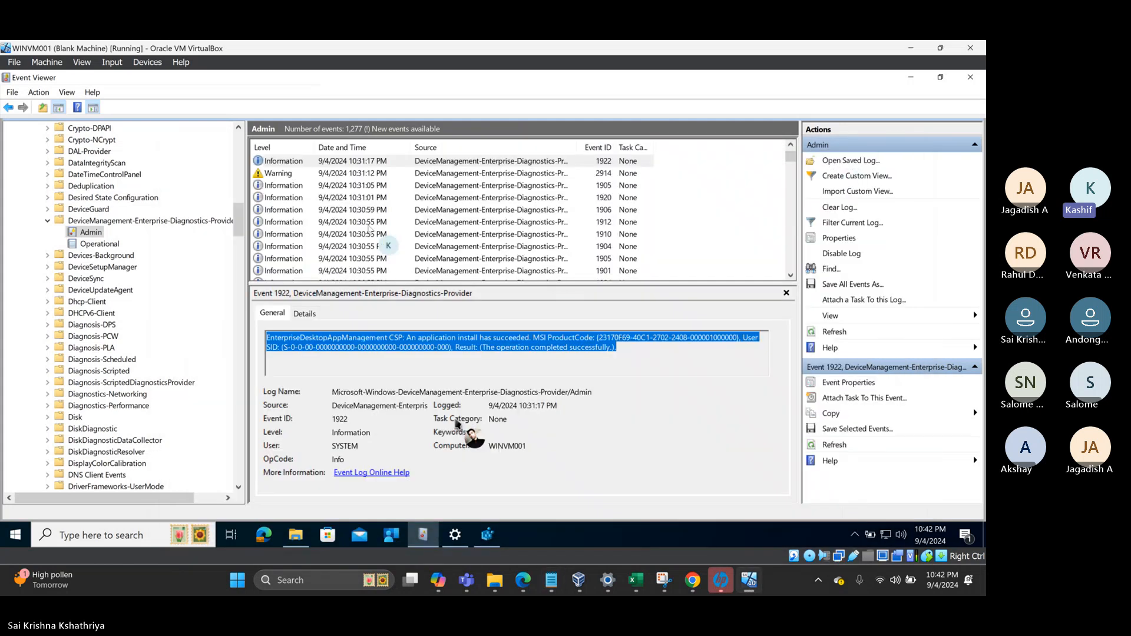
{"action": "left_click", "coordinate": [305, 165]}
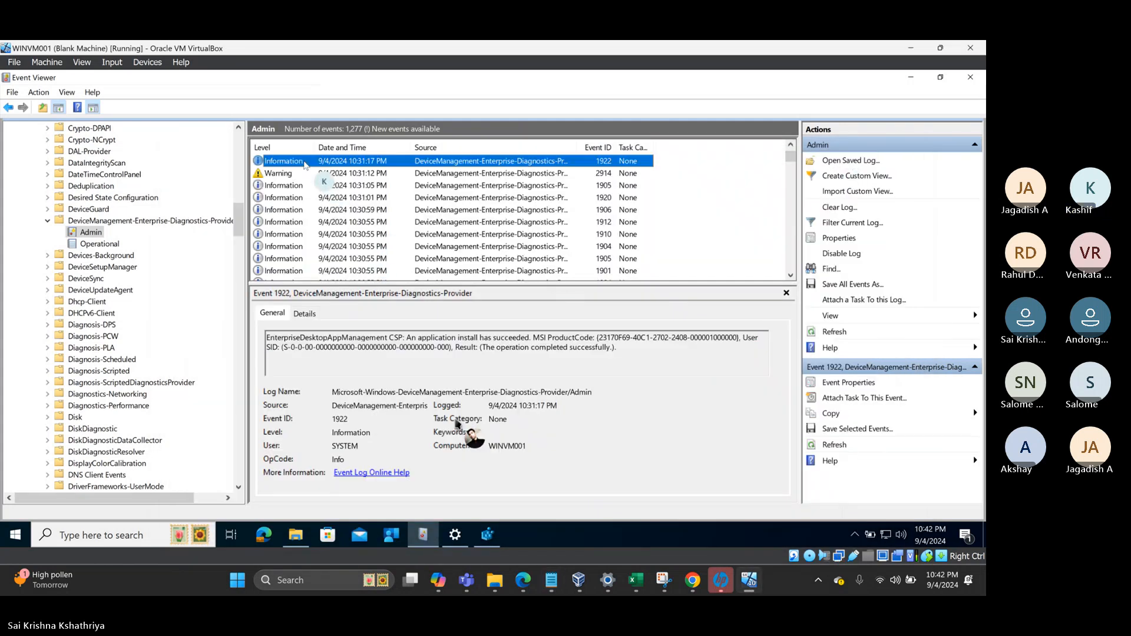
{"action": "key", "text": "Up"}
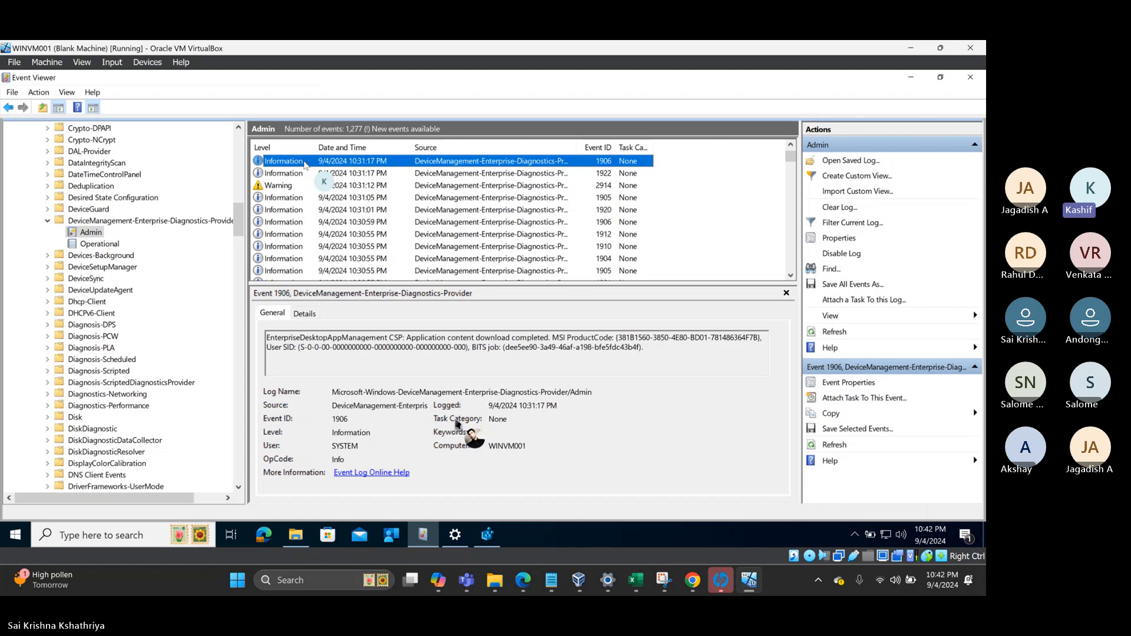
{"action": "key", "text": "Down"}
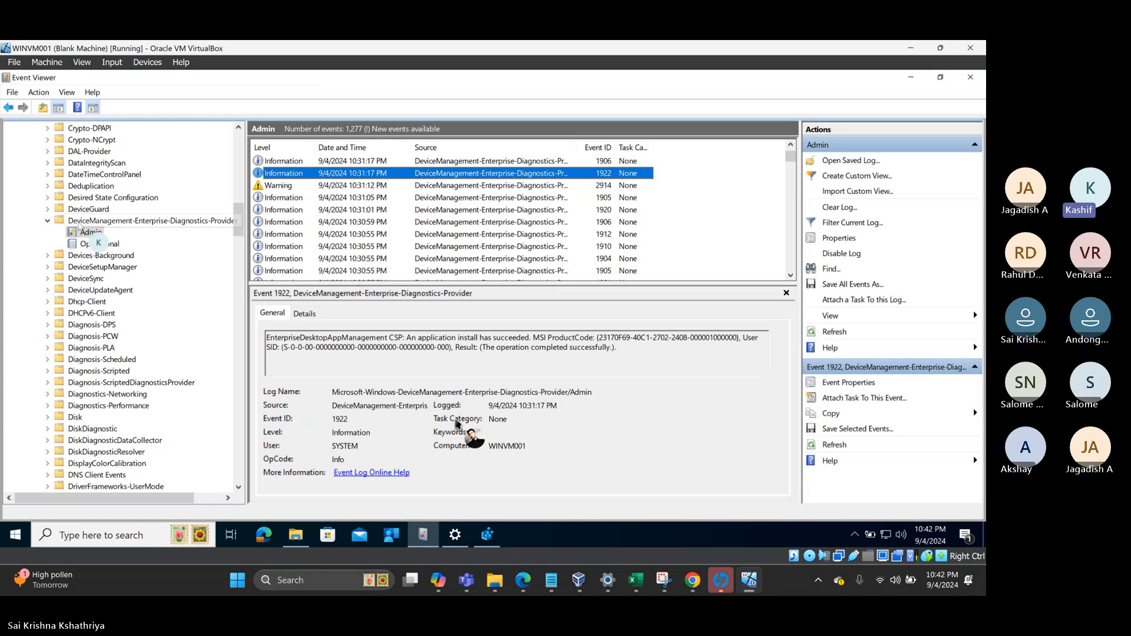
- Collapse DeviceManagement-Enterprise-Diagnostics-Provider and open the Bits-Client Operational log with its 434 events
{"action": "left_click", "coordinate": [48, 222]}
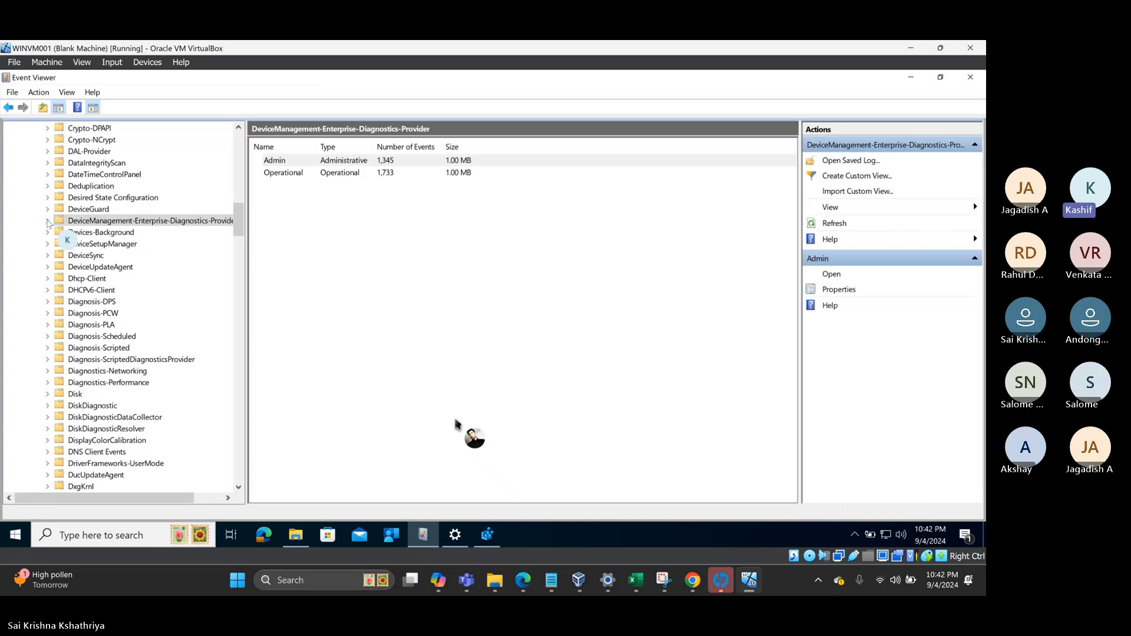
{"action": "scroll", "coordinate": [59, 212], "scroll_direction": "up", "scroll_amount": 8}
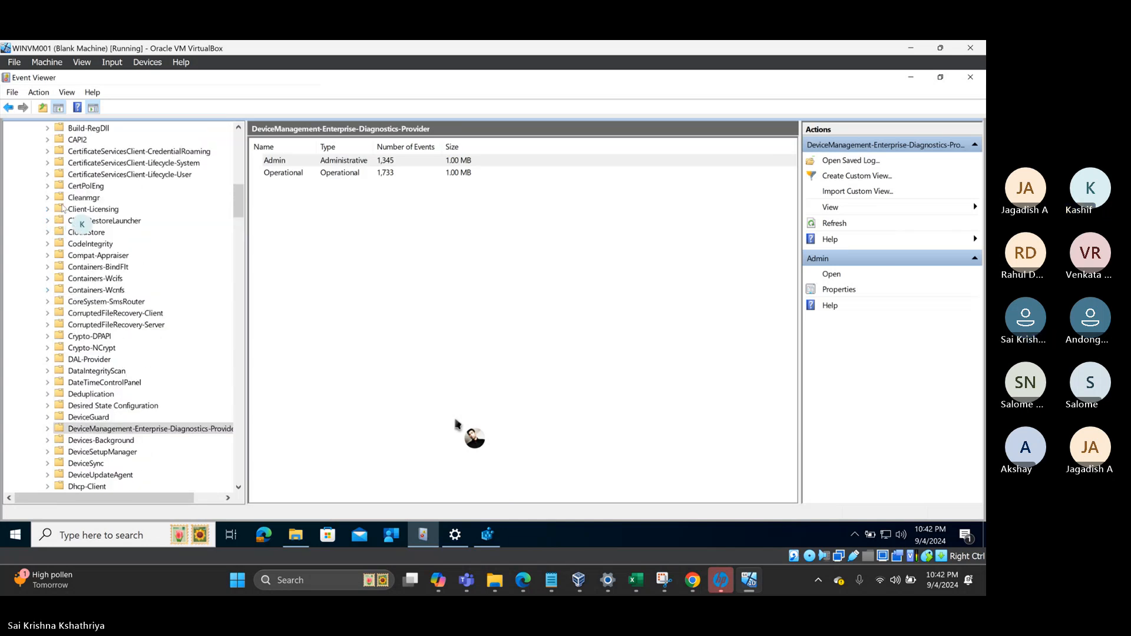
{"action": "scroll", "coordinate": [76, 200], "scroll_direction": "up", "scroll_amount": 2}
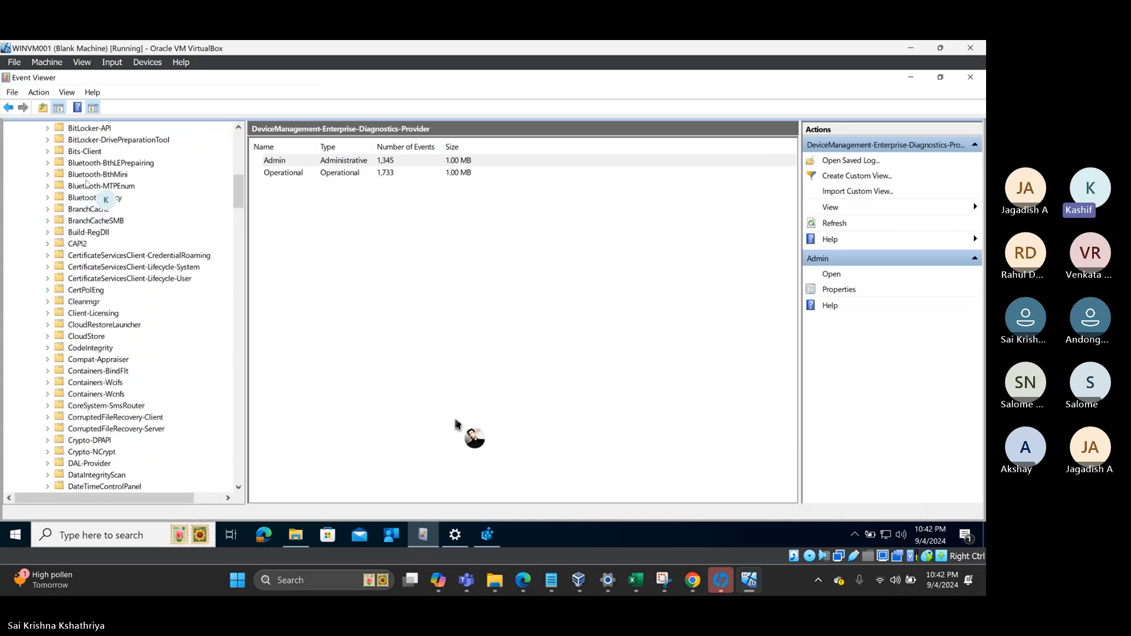
{"action": "scroll", "coordinate": [87, 183], "scroll_direction": "up", "scroll_amount": 1}
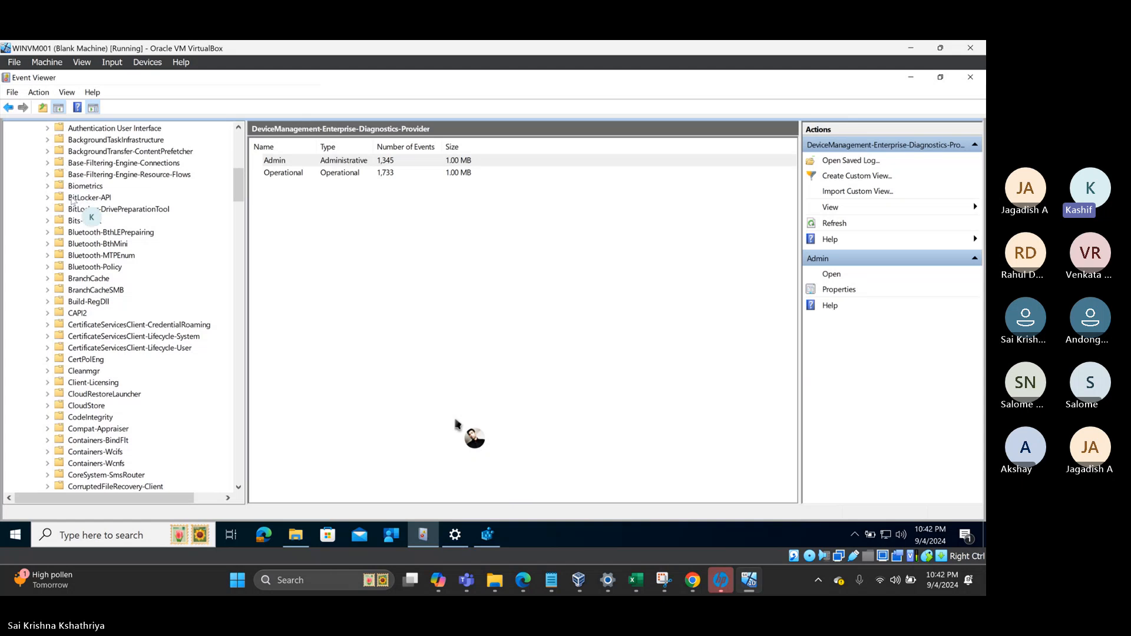
{"action": "left_click", "coordinate": [50, 222]}
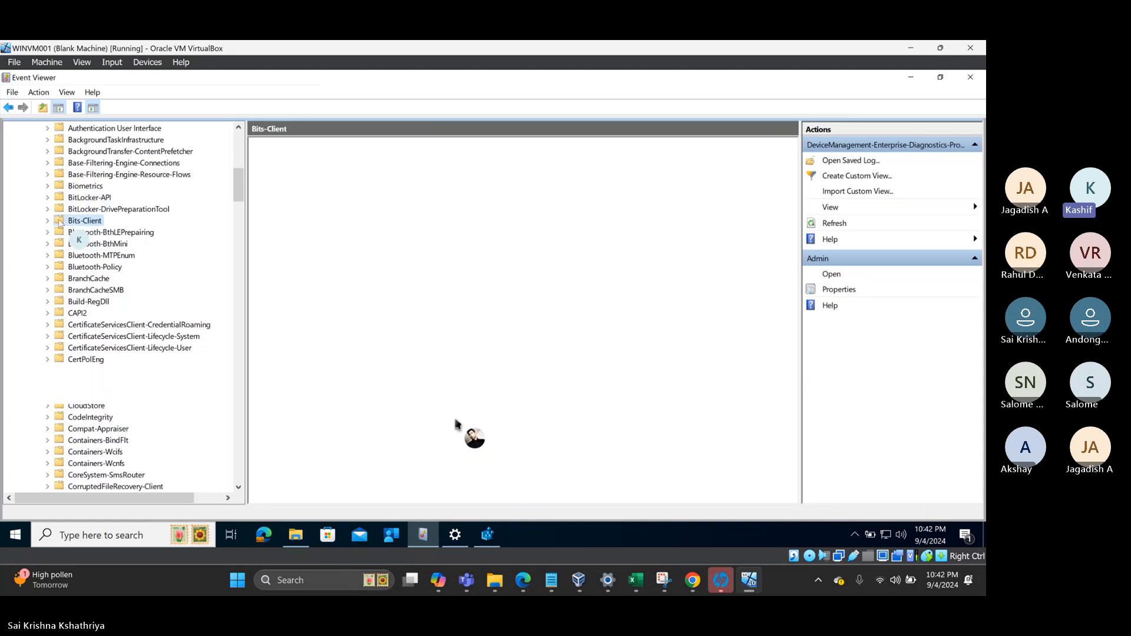
{"action": "left_click", "coordinate": [50, 221]}
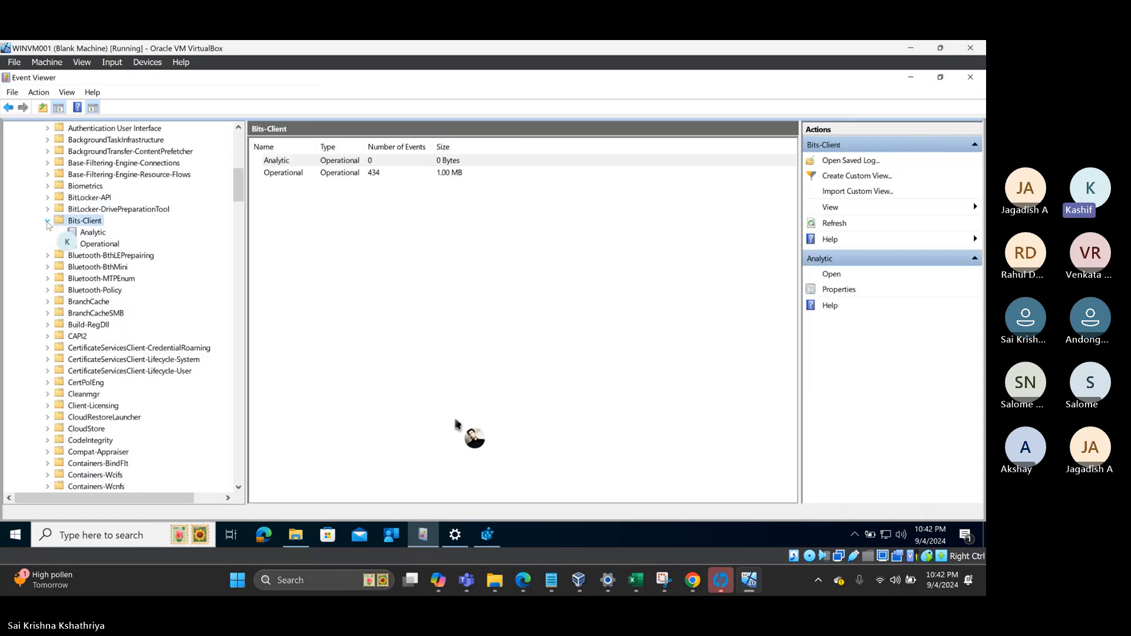
{"action": "left_click", "coordinate": [94, 244]}
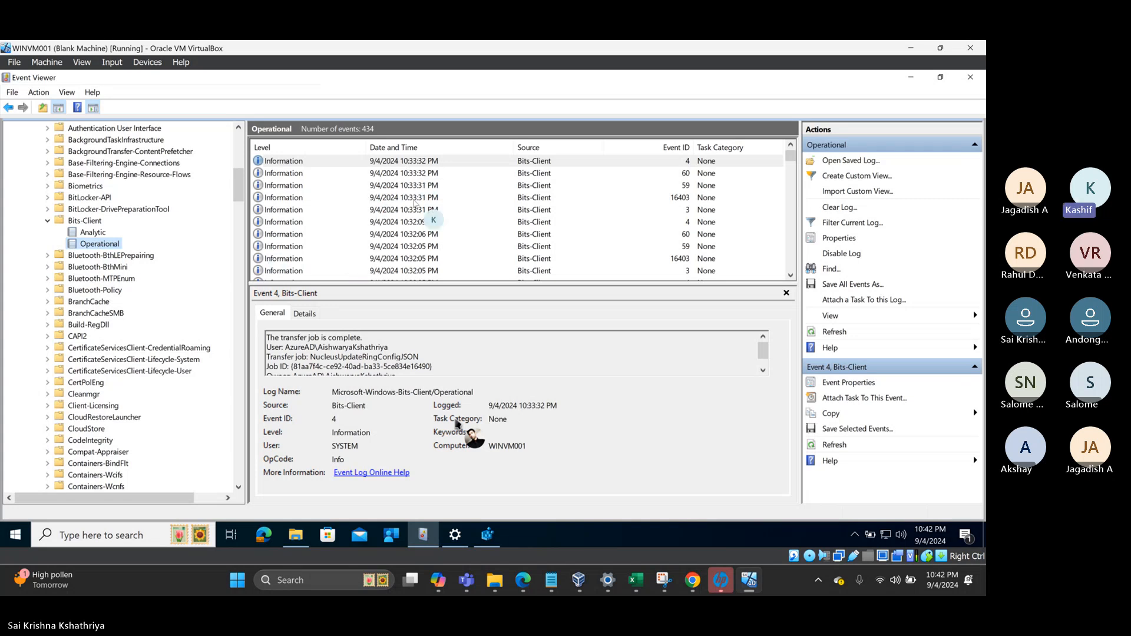
- Check the BITS job ID in the notes, enlarge the details pane, and select the newest Bits-Client event
{"action": "left_click", "coordinate": [551, 583]}
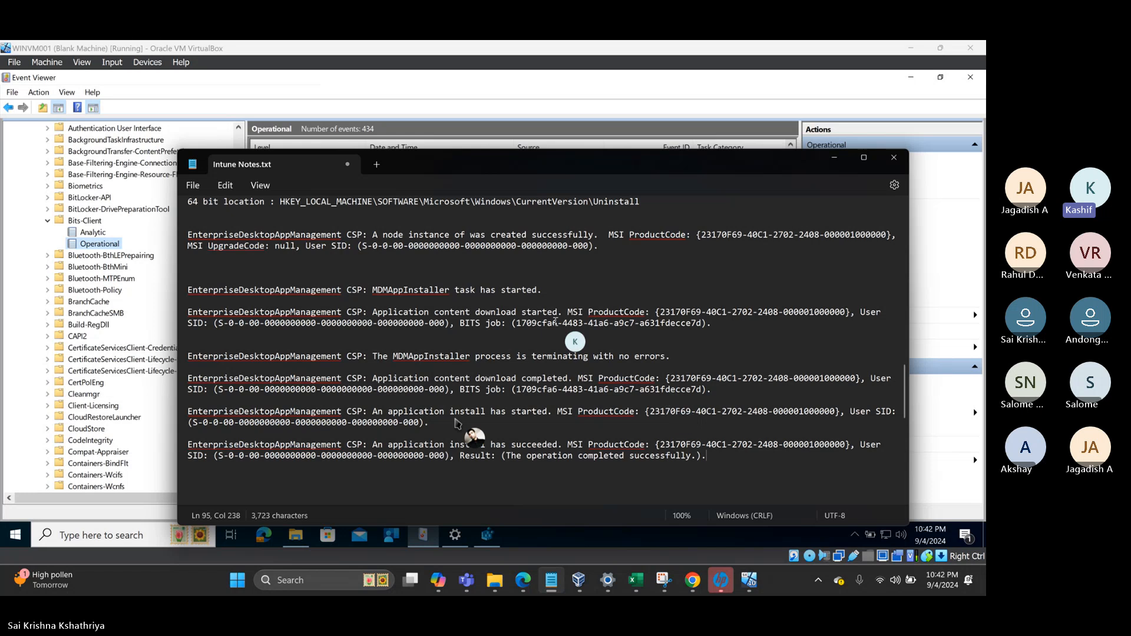
{"action": "left_click_drag", "start_coordinate": [518, 323], "coordinate": [703, 326]}
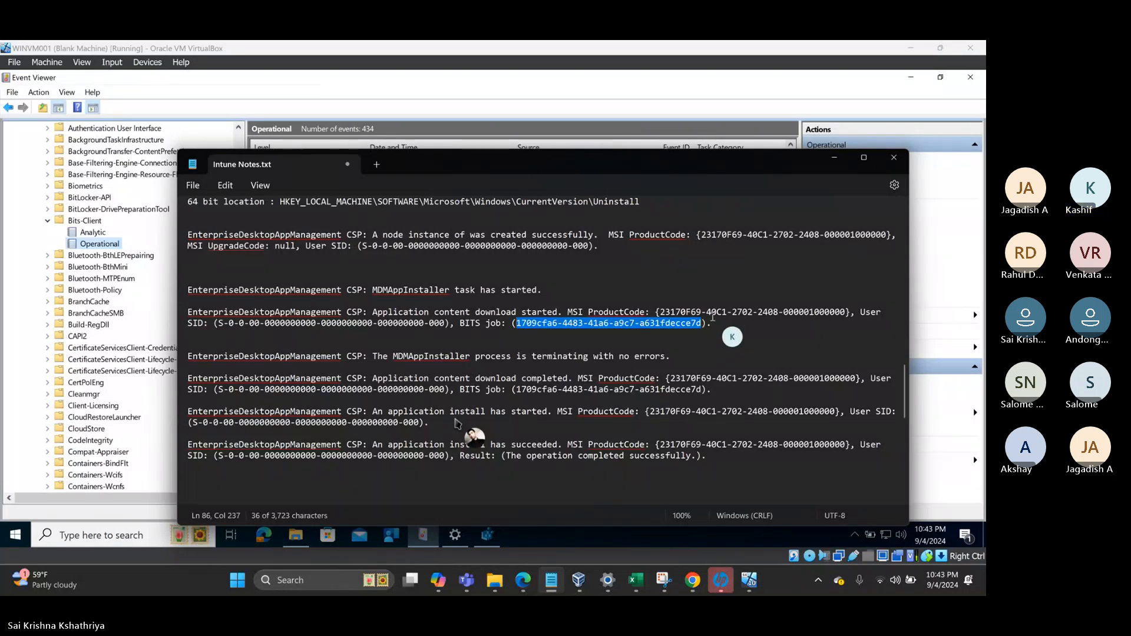
{"action": "left_click", "coordinate": [839, 151]}
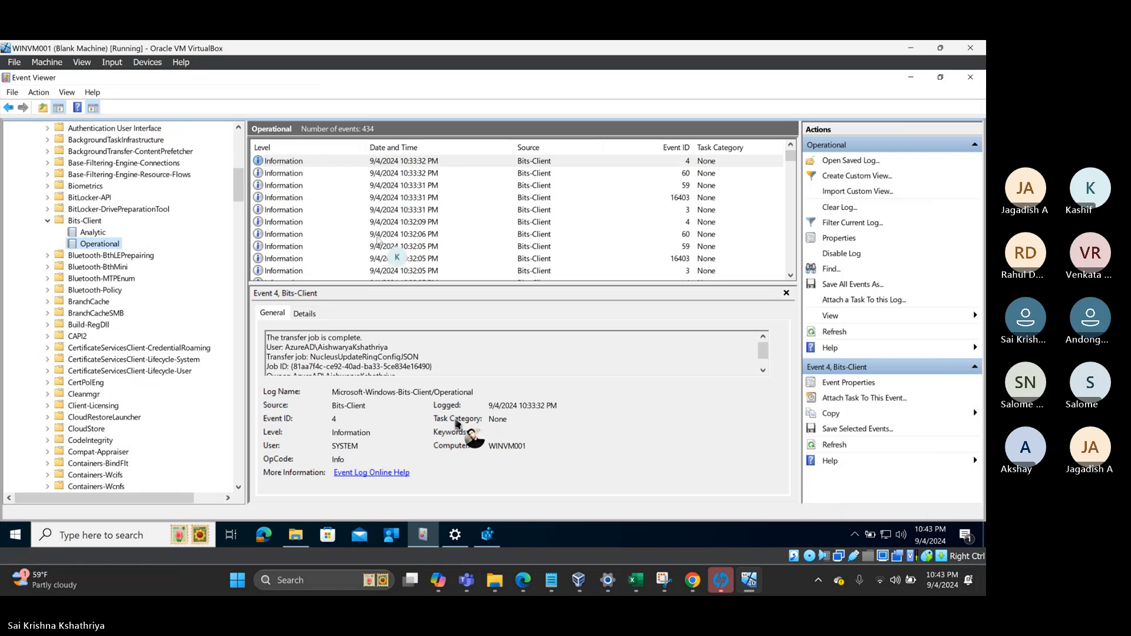
{"action": "left_click_drag", "start_coordinate": [396, 287], "coordinate": [402, 239]}
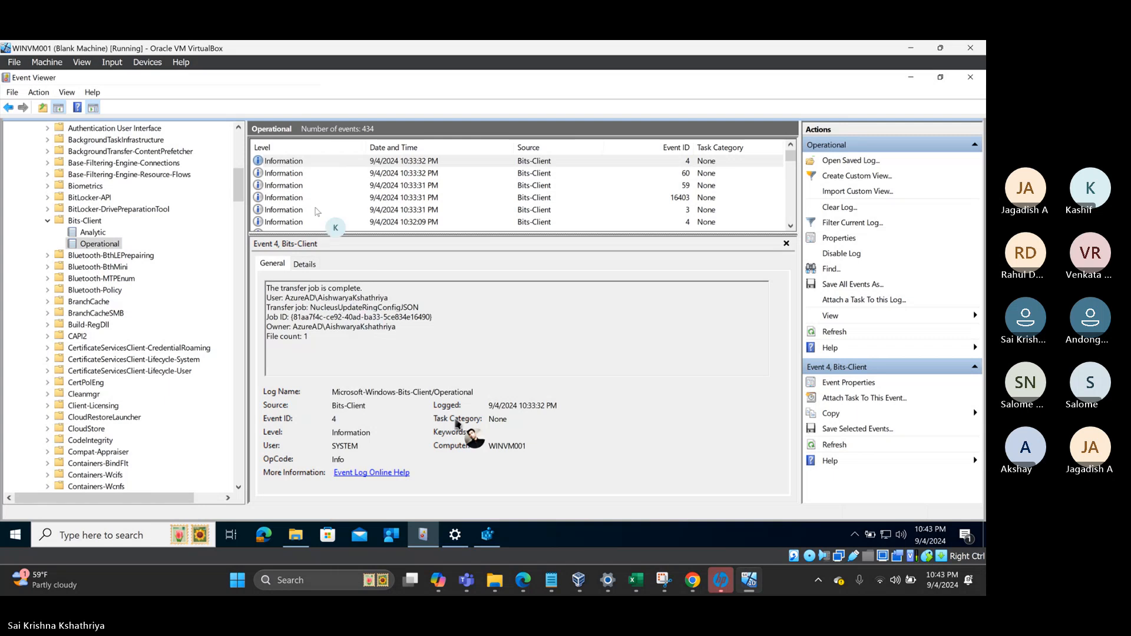
{"action": "left_click", "coordinate": [311, 163]}
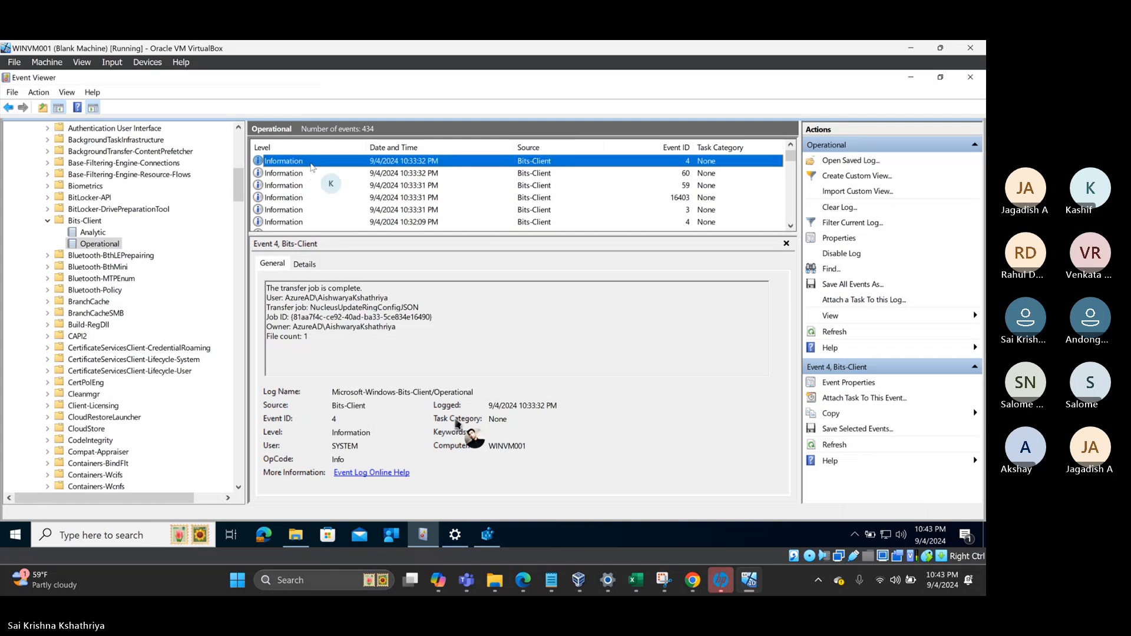
- Step down through older Bits-Client events 3, 16403, 4, 60 and 59, including the MDMSW transfers
{"action": "key", "text": "Down"}
{"action": "key", "text": "Down"}
{"action": "key", "text": "Down"}
{"action": "key", "text": "Down"}
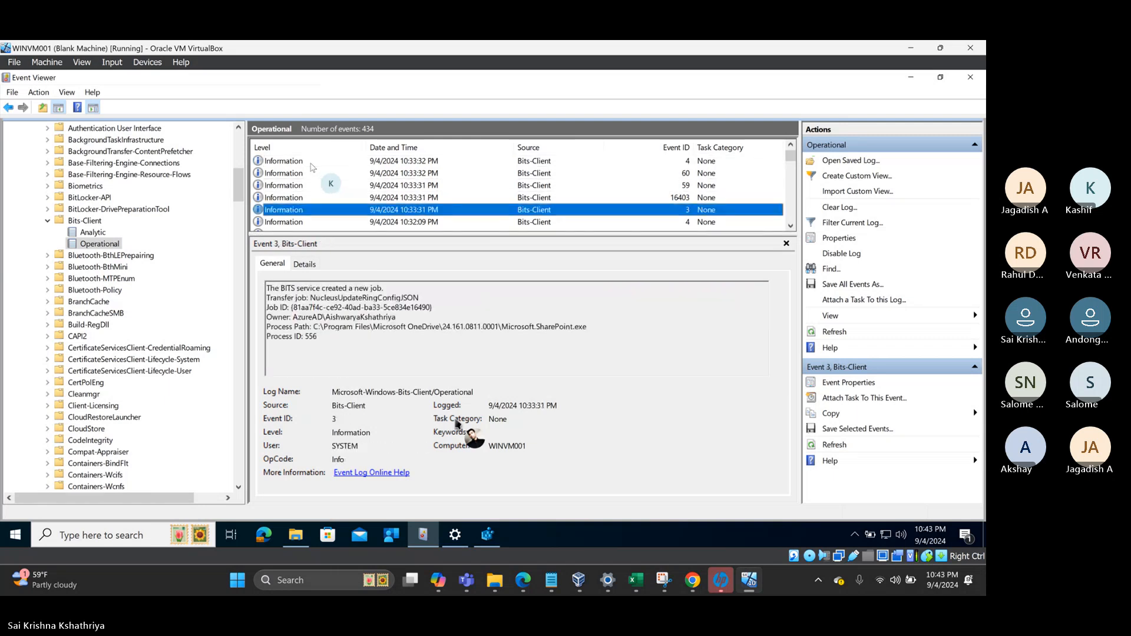
{"action": "key", "text": "Down"}
{"action": "key", "text": "Down"}
{"action": "key", "text": "Down"}
{"action": "key", "text": "Down"}
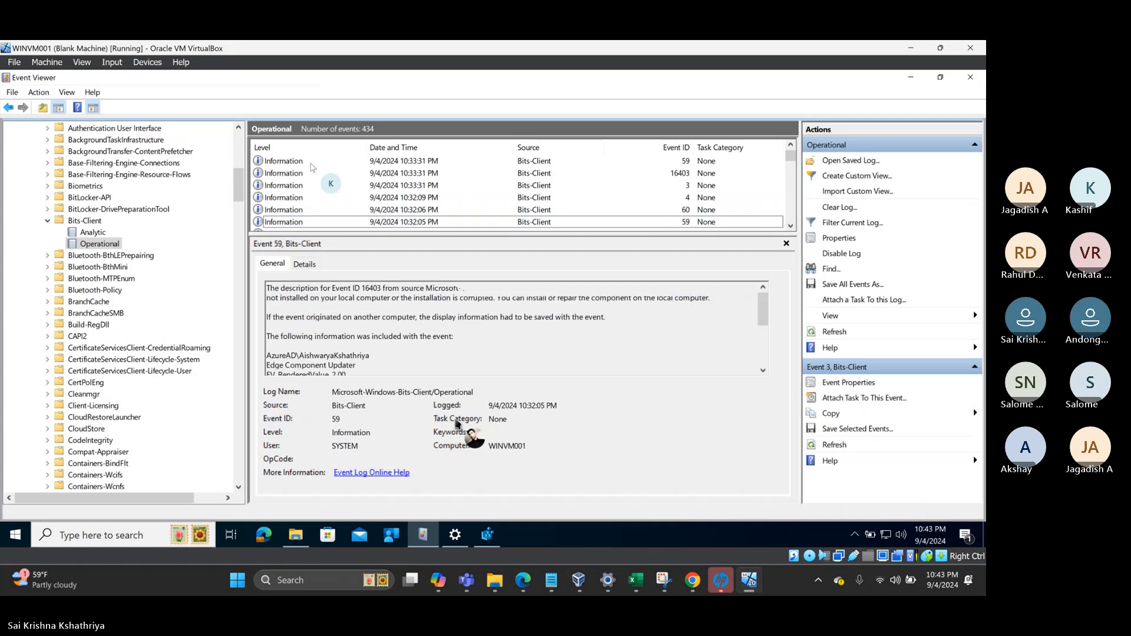
{"action": "key", "text": "Down"}
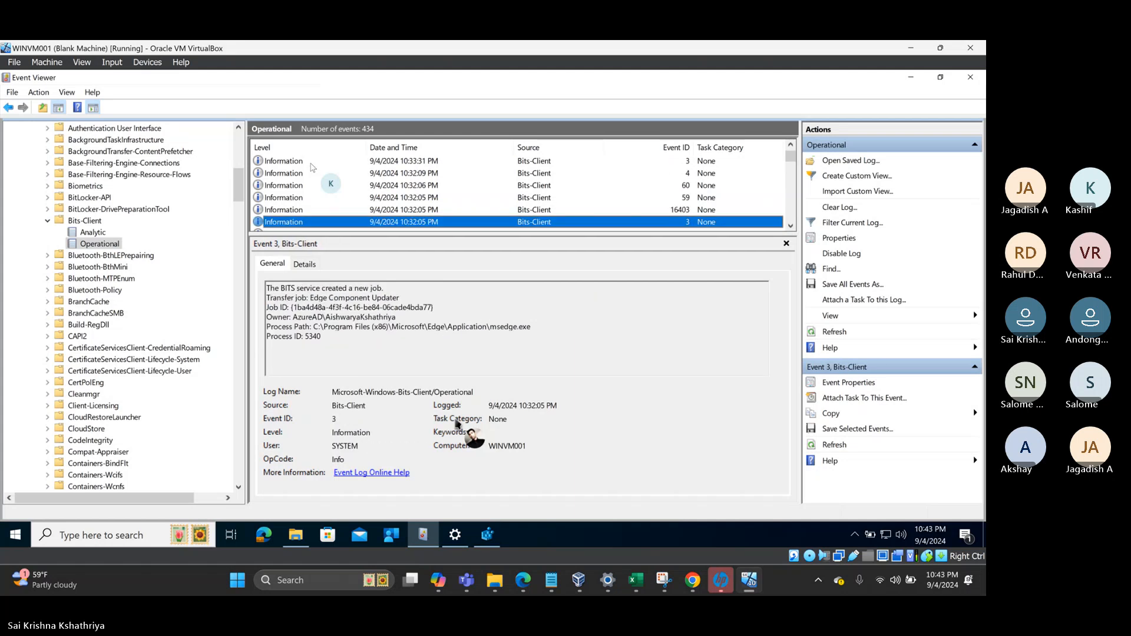
{"action": "key", "text": "Down"}
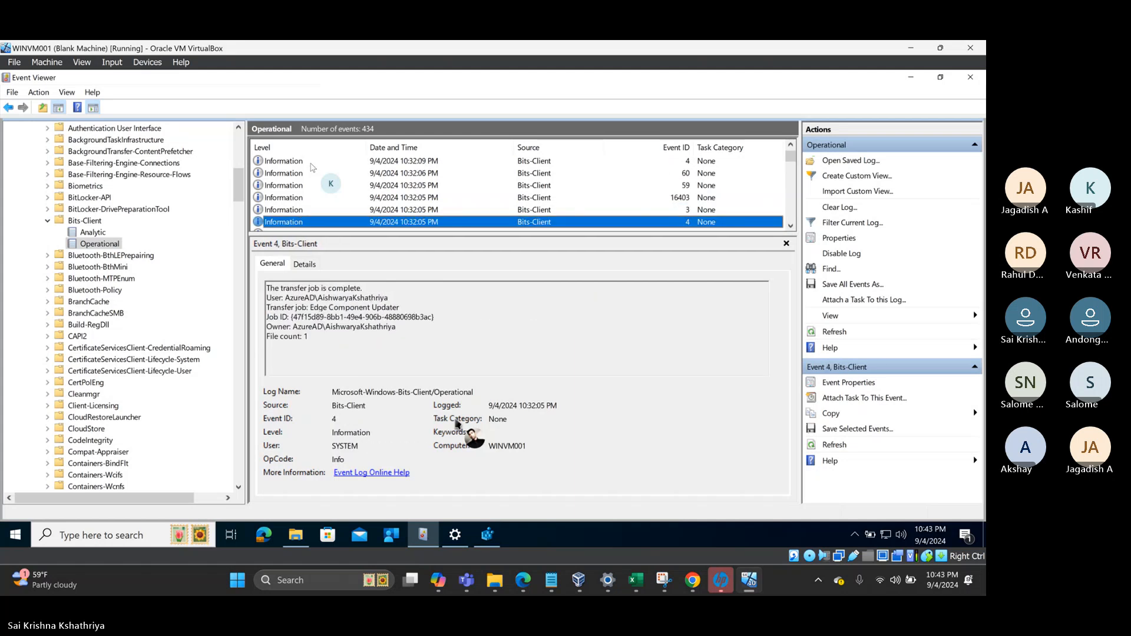
{"action": "key", "text": "Down"}
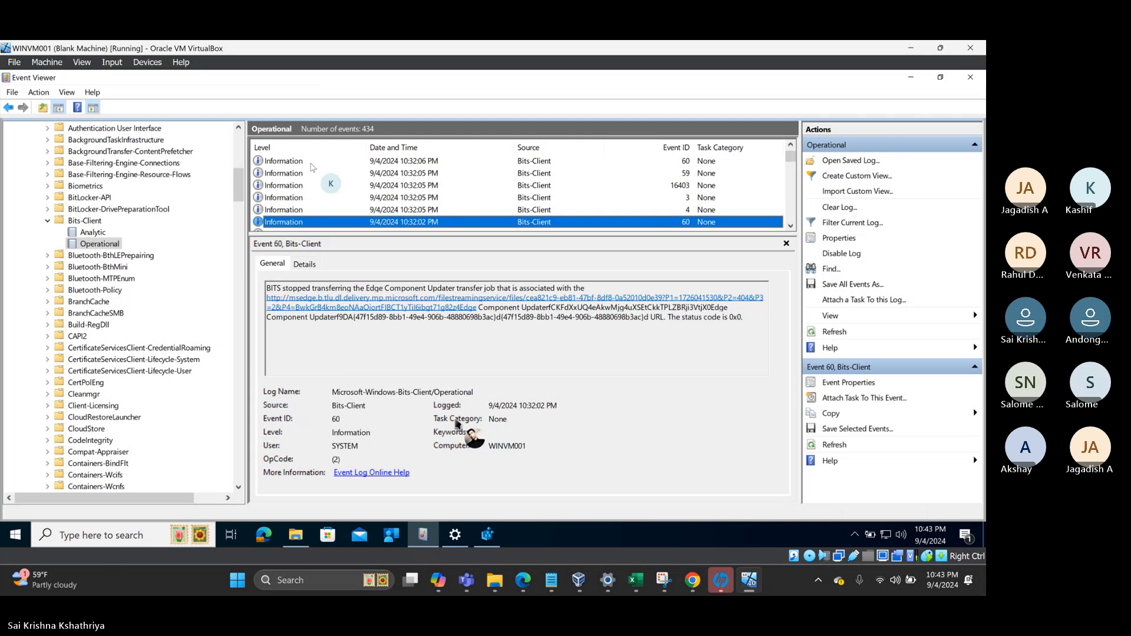
{"action": "key", "text": "Down"}
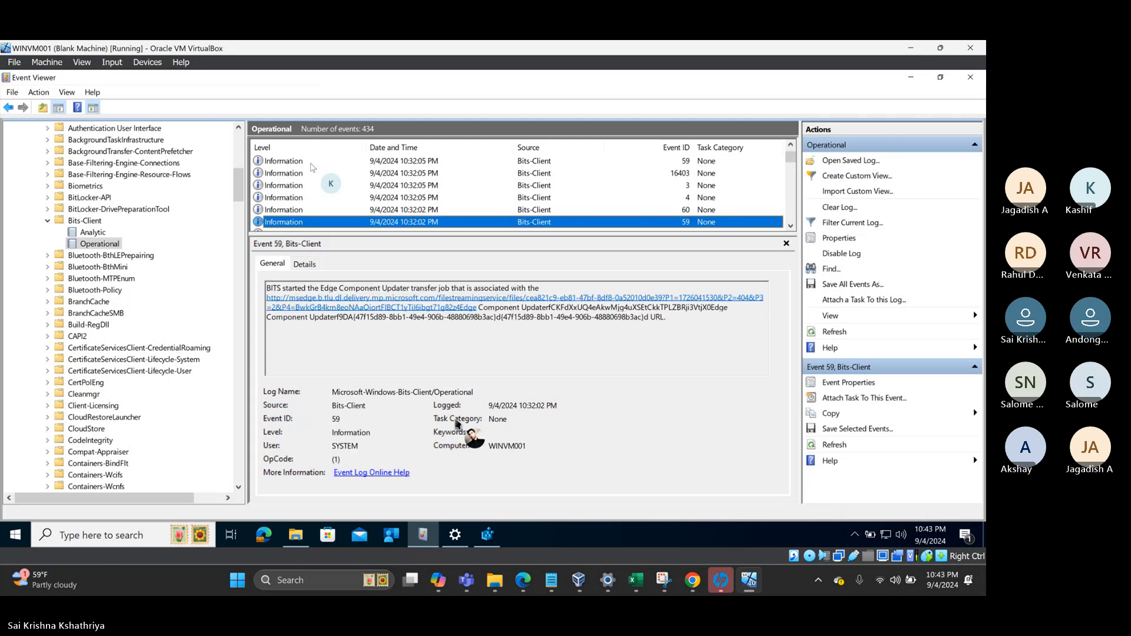
{"action": "key", "text": "Down"}
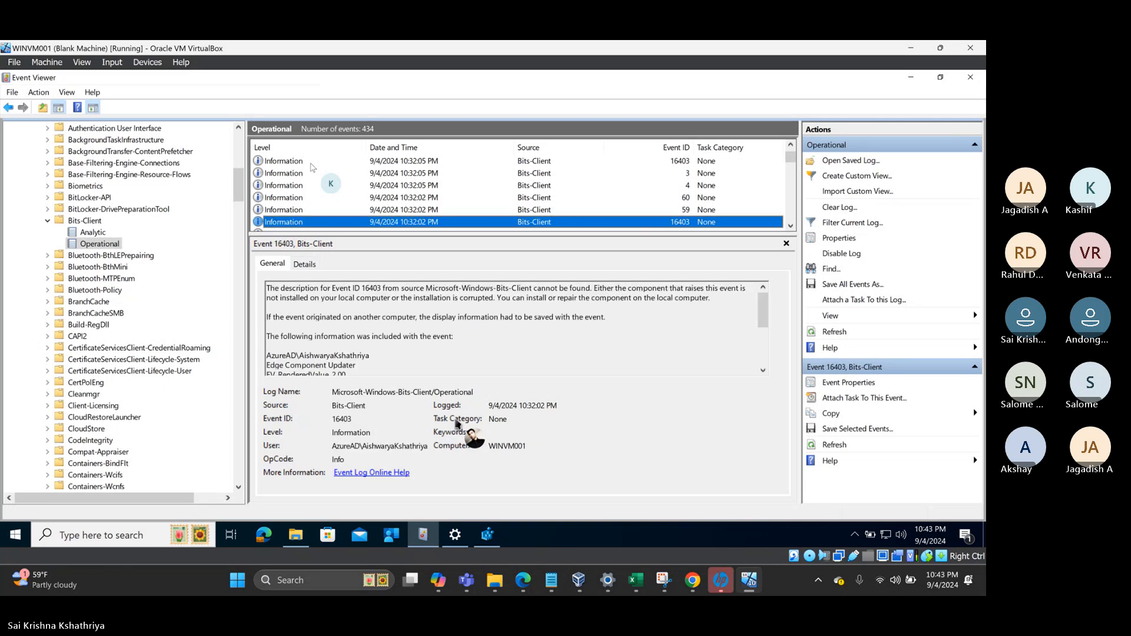
{"action": "key", "text": "Down"}
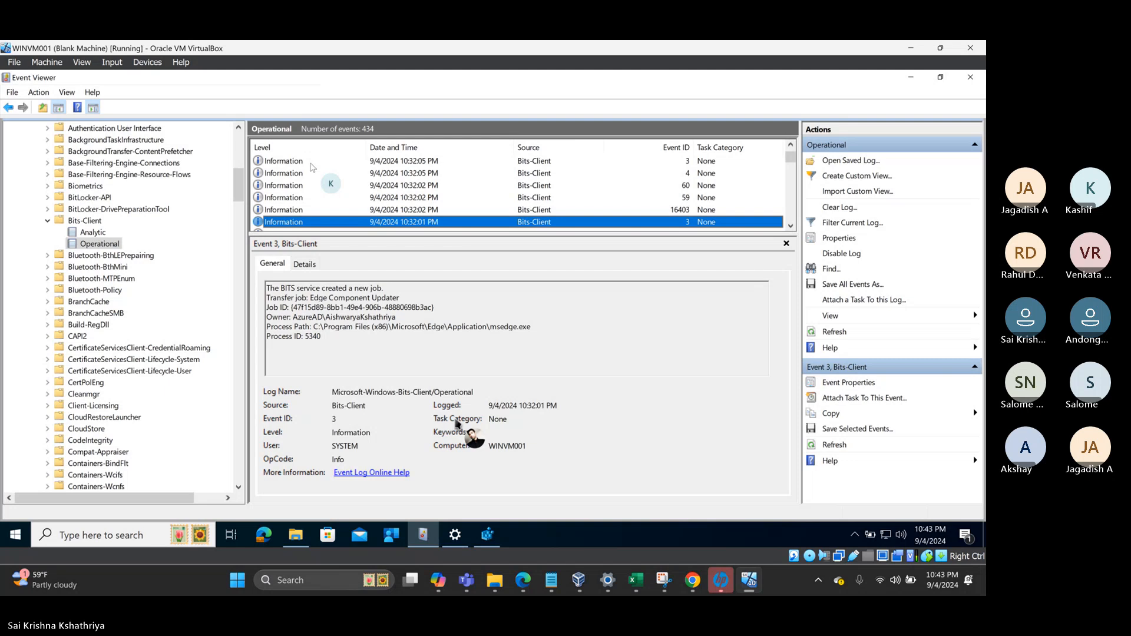
{"action": "key", "text": "Down"}
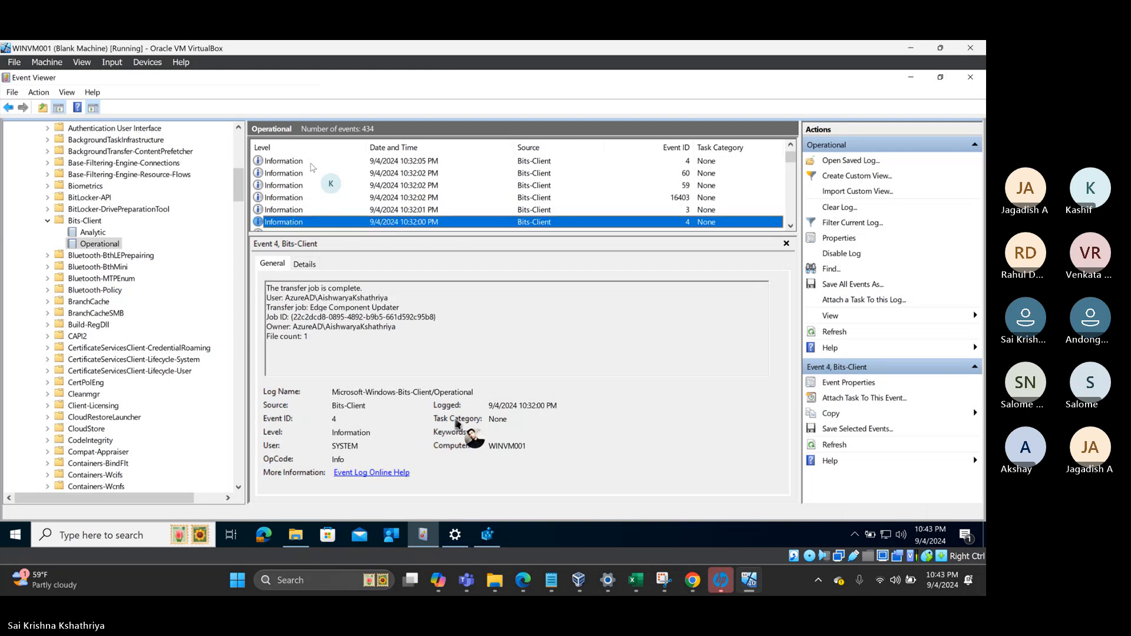
{"action": "key", "text": "Down"}
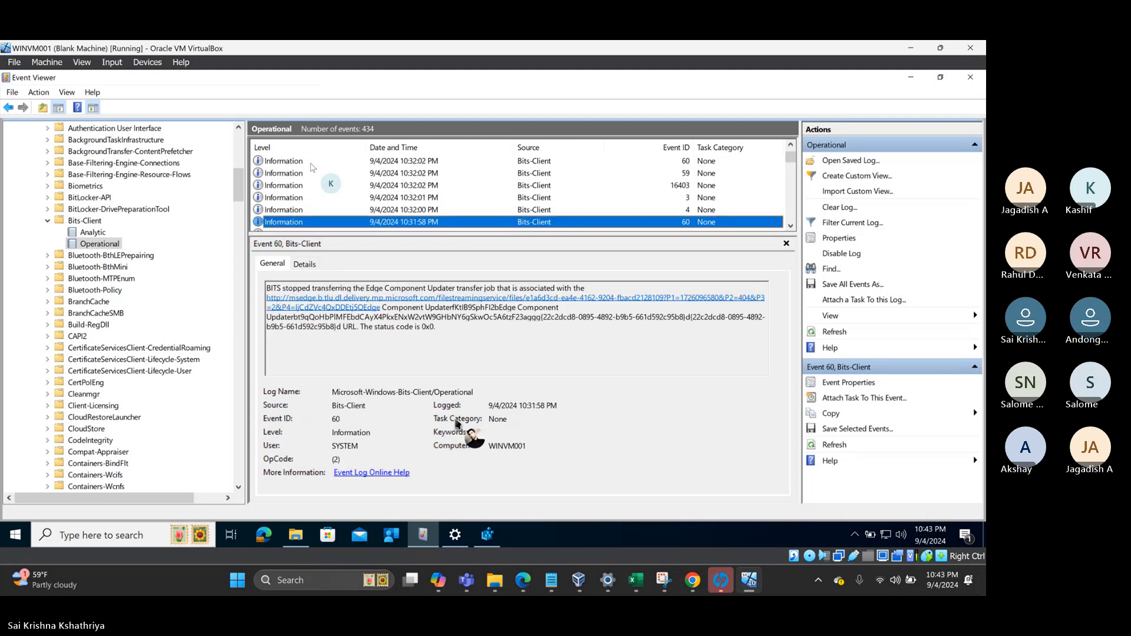
{"action": "key", "text": "Down"}
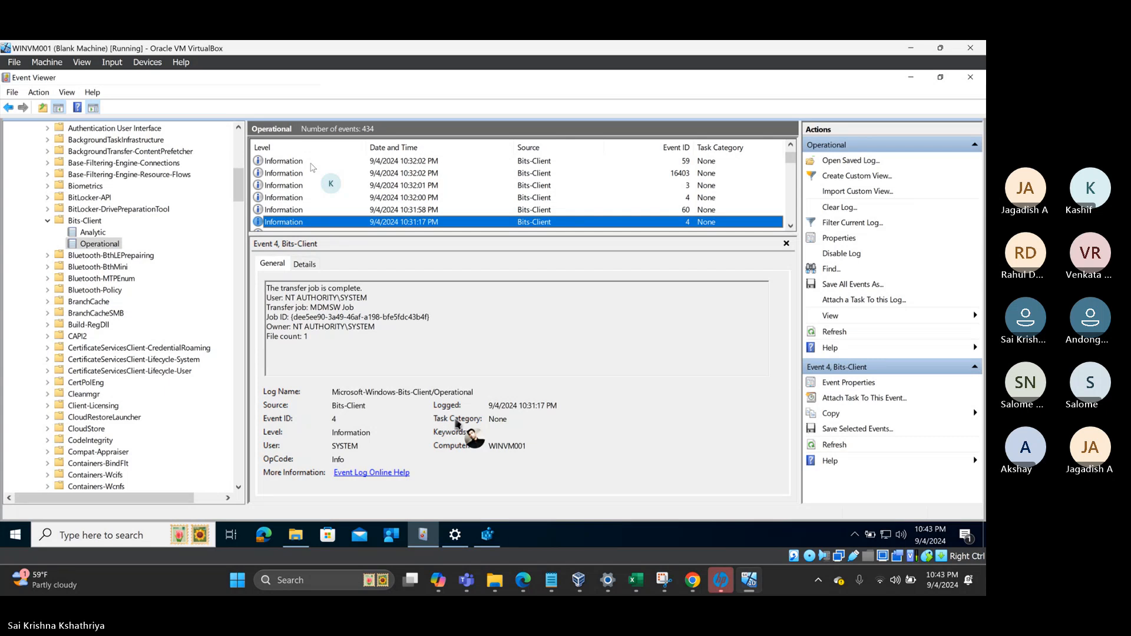
{"action": "key", "text": "Down"}
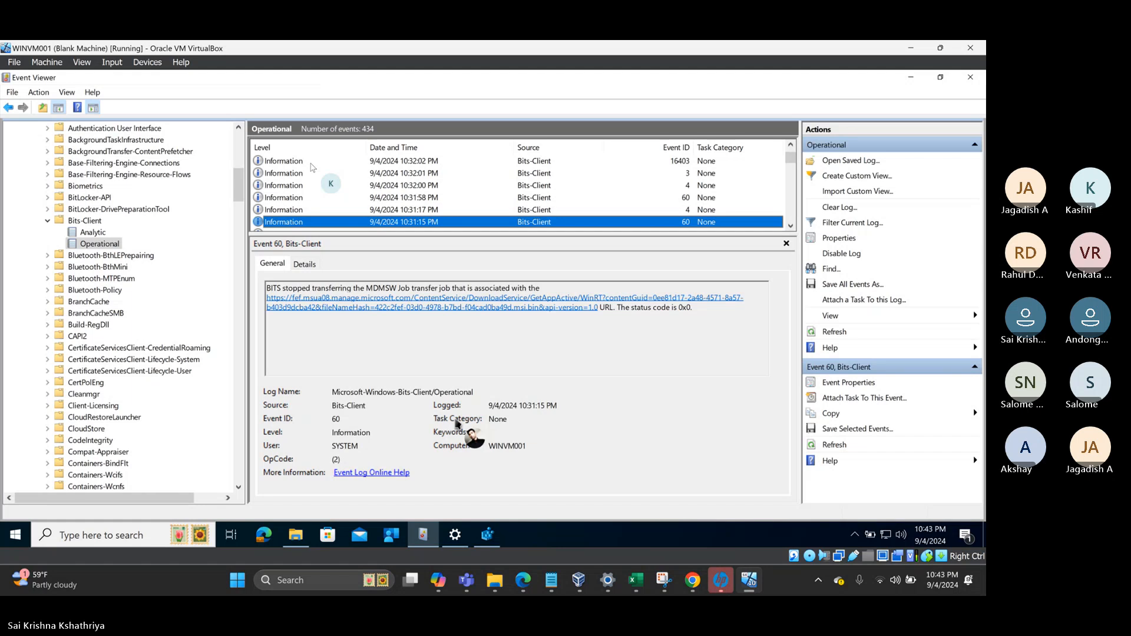
{"action": "key", "text": "Down"}
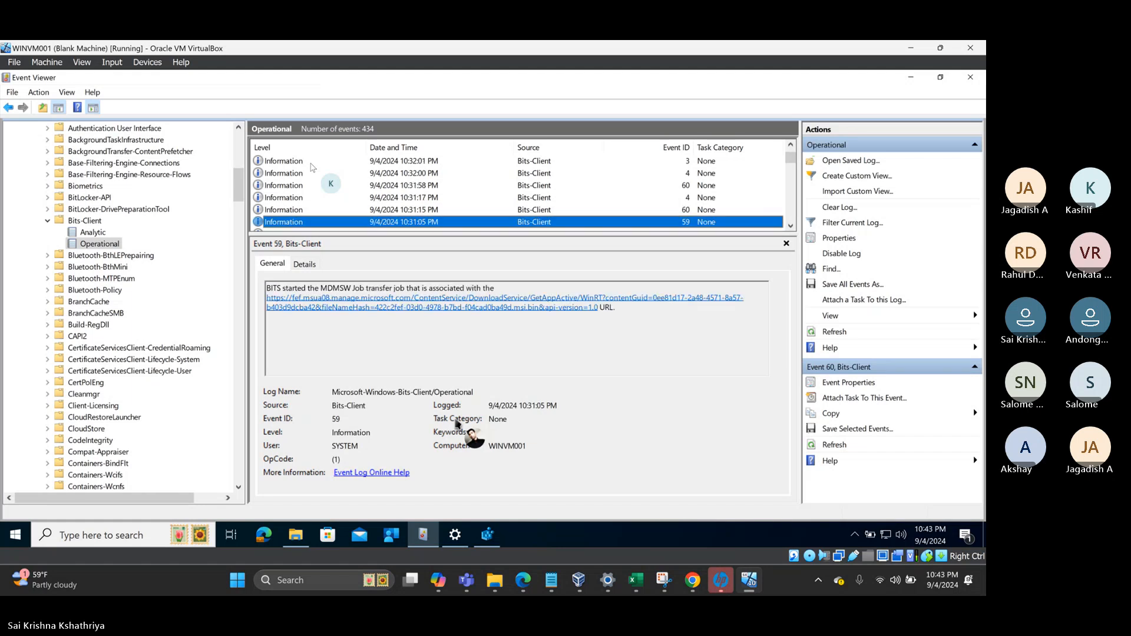
{"action": "key", "text": "Down"}
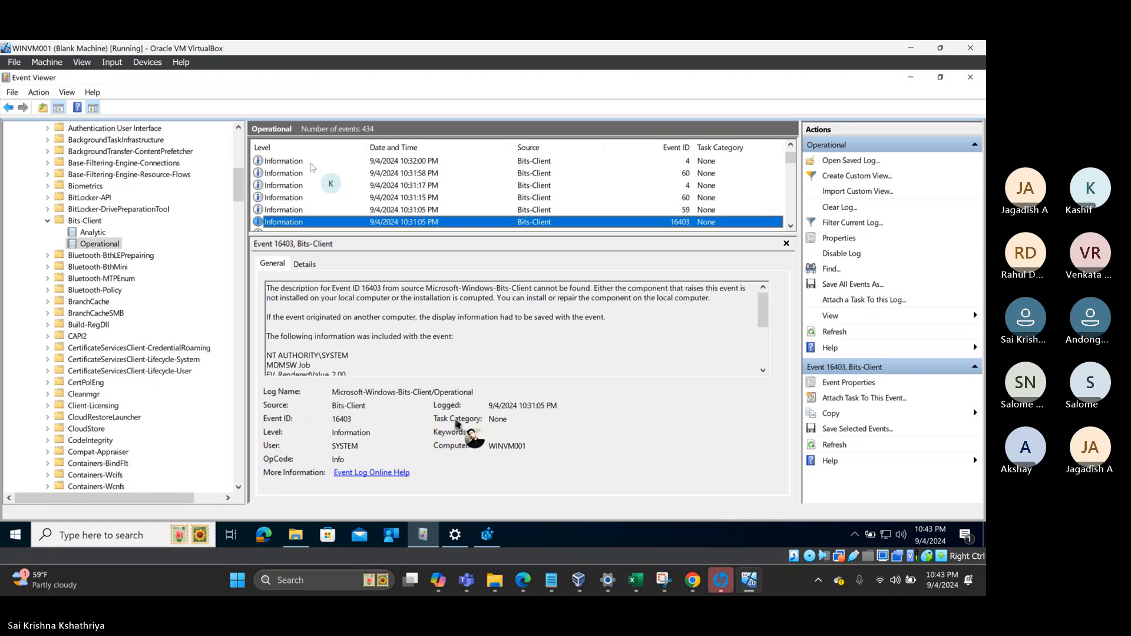
{"action": "key", "text": "Down"}
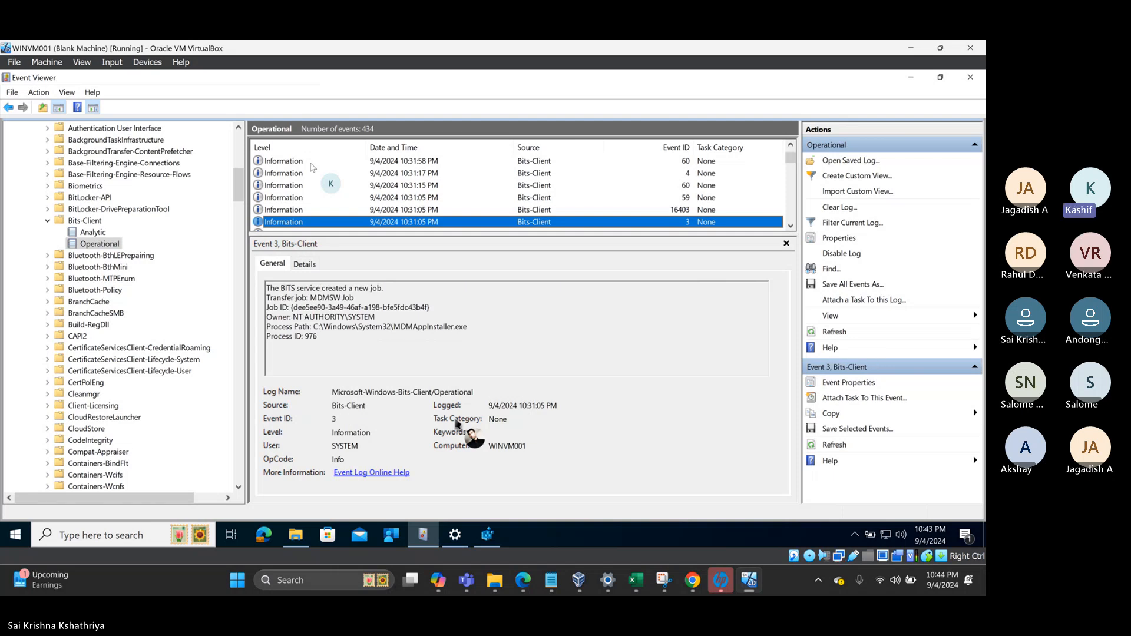
- Step back up to the newest event 4, the completed NucleusUpdateRingConfigJSON transfer job
{"action": "key", "text": "Up"}
{"action": "key", "text": "Up"}
{"action": "key", "text": "Up"}
{"action": "key", "text": "Up"}
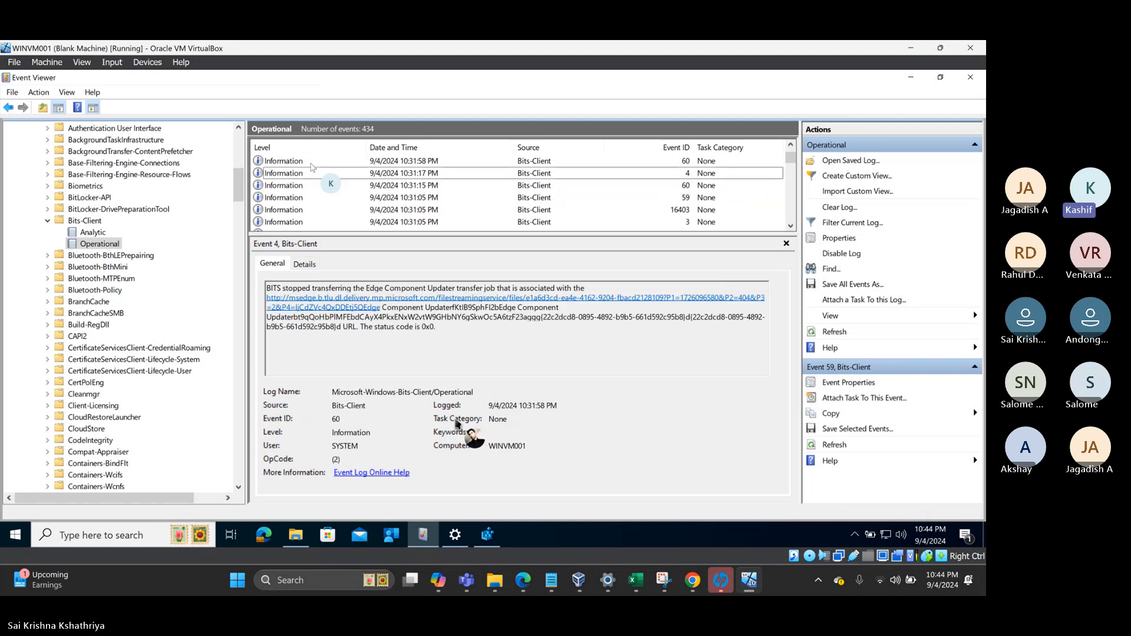
{"action": "key", "text": "Up"}
{"action": "key", "text": "Up"}
{"action": "key", "text": "Up"}
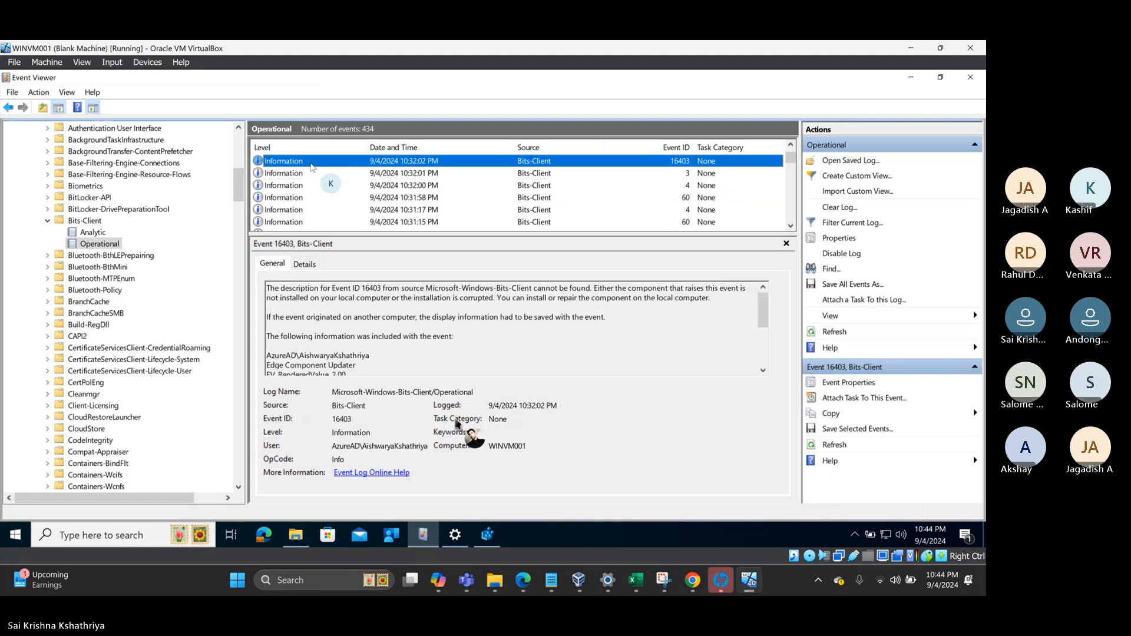
{"action": "key", "text": "Up"}
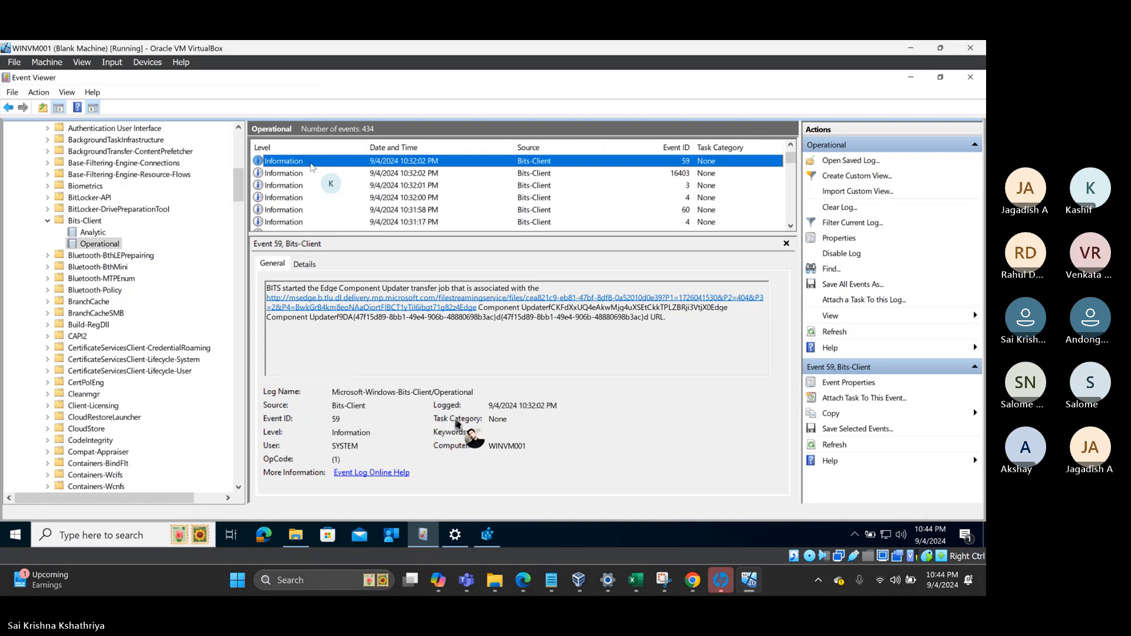
{"action": "key", "text": "Up"}
{"action": "key", "text": "Up"}
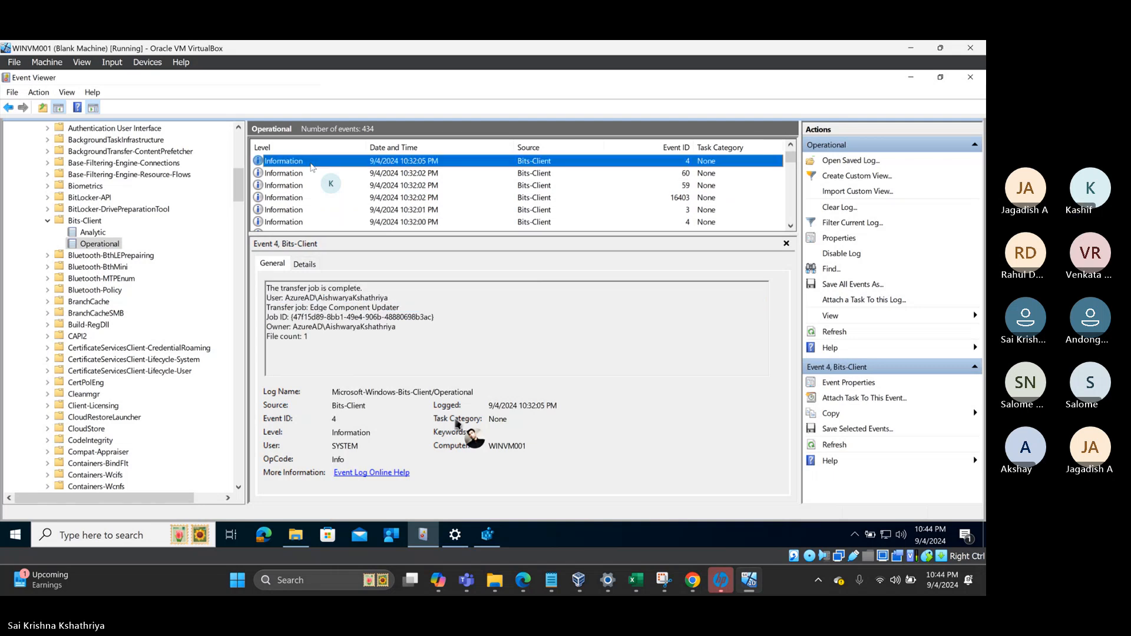
{"action": "key", "text": "Up"}
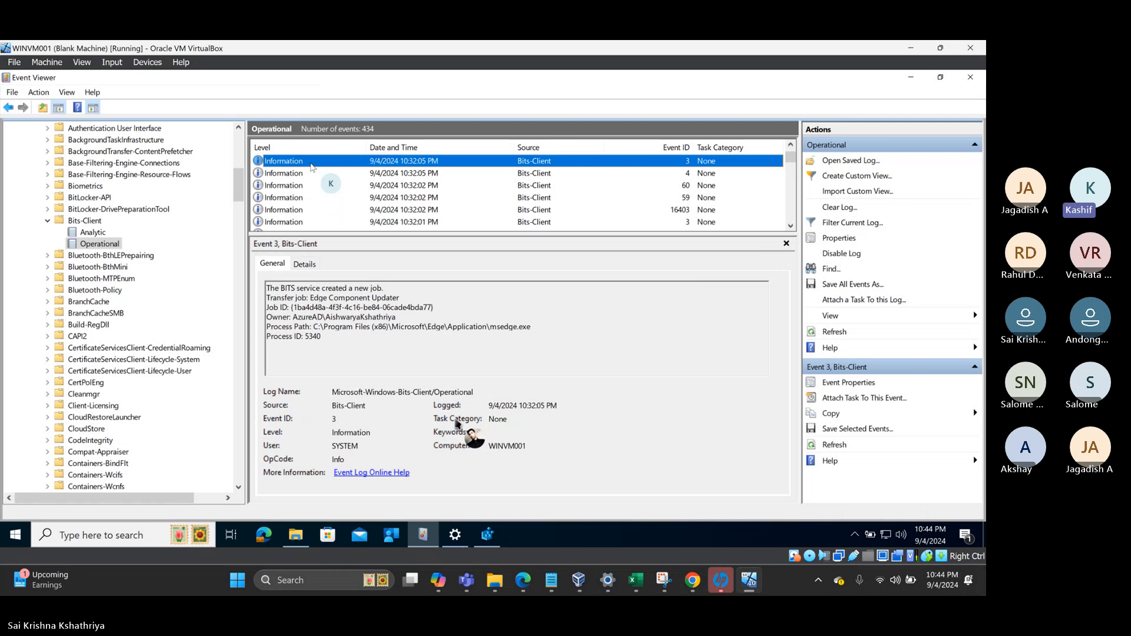
{"action": "key", "text": "Up"}
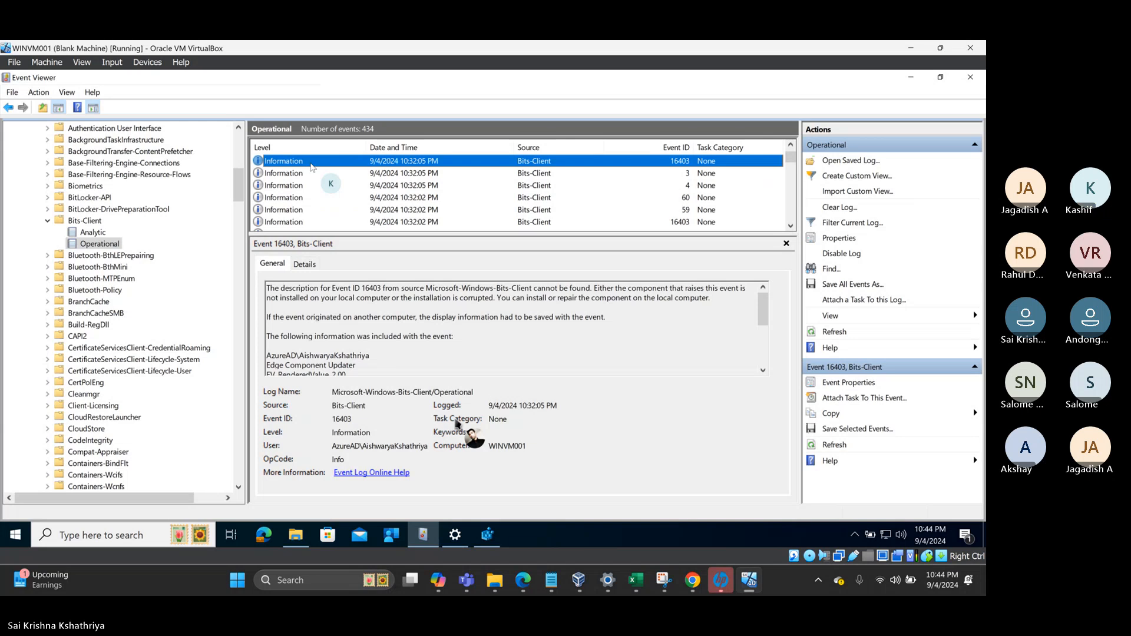
{"action": "key", "text": "Up"}
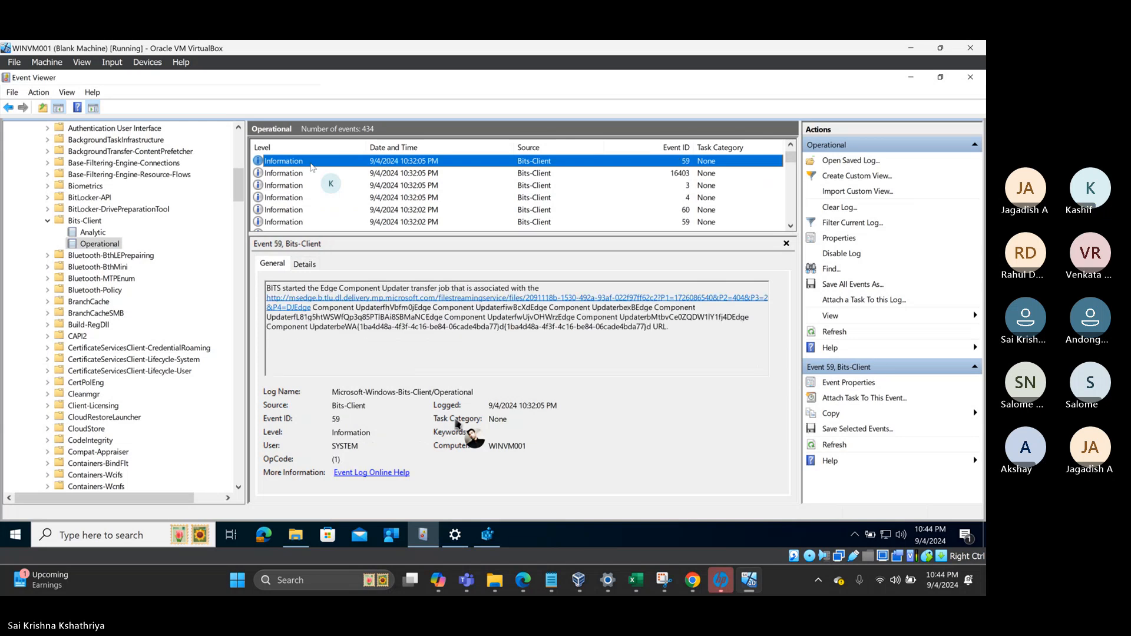
{"action": "key", "text": "Up"}
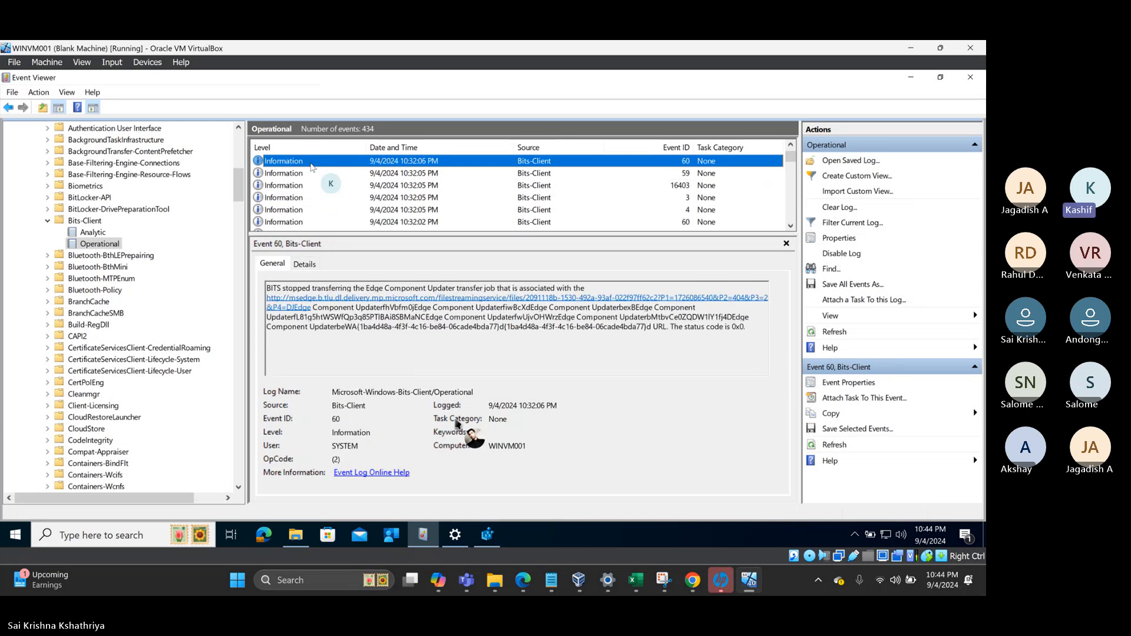
{"action": "key", "text": "Up"}
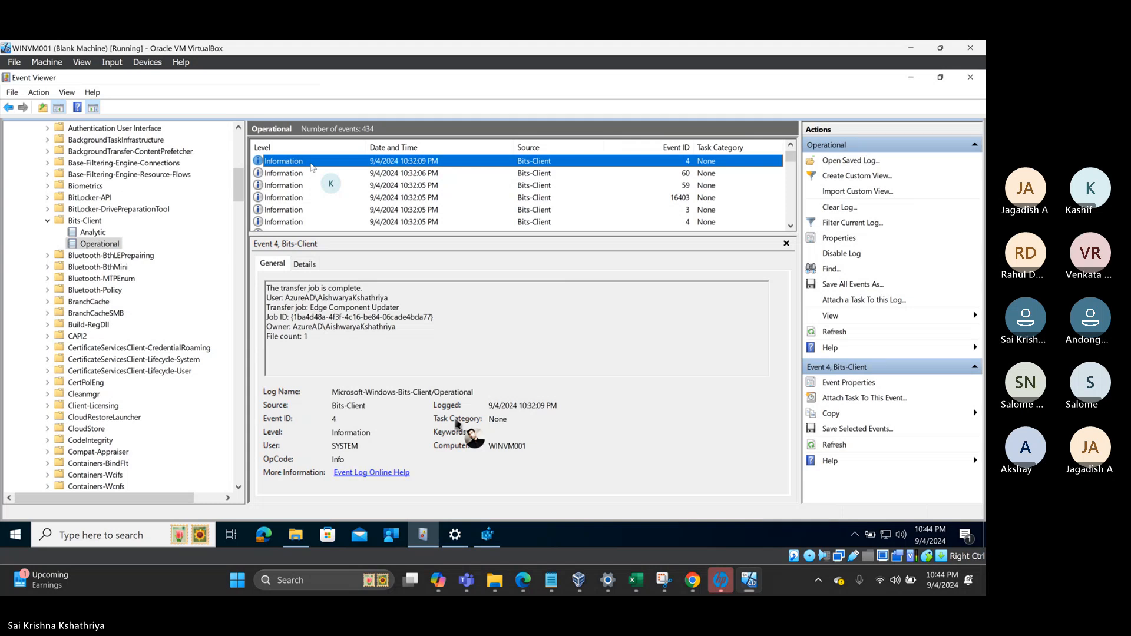
{"action": "key", "text": "Up"}
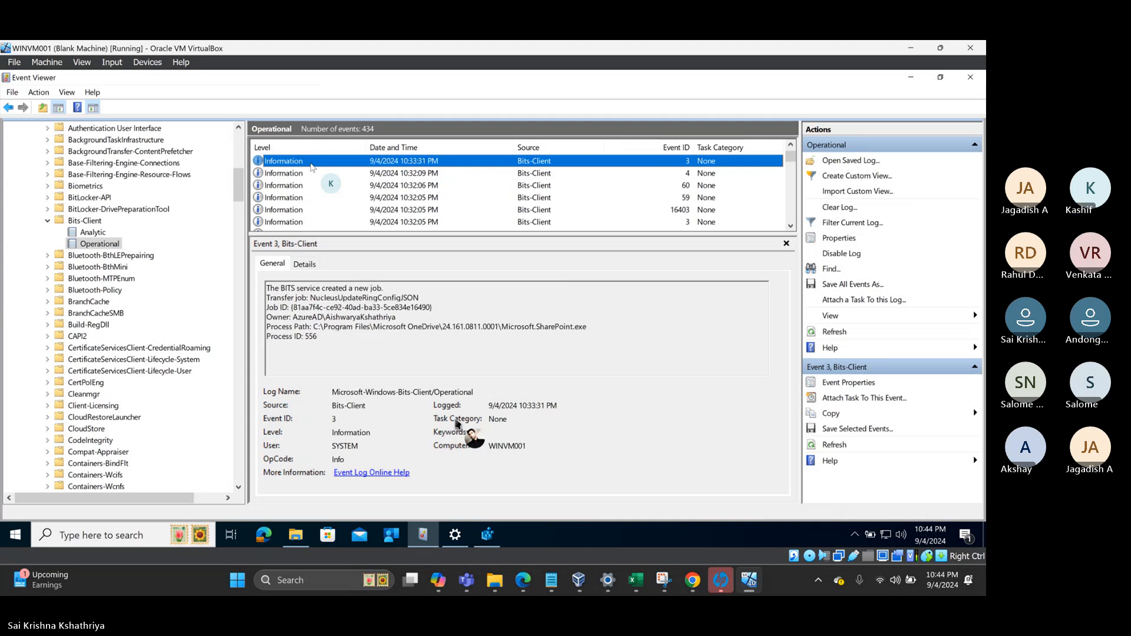
{"action": "key", "text": "Up"}
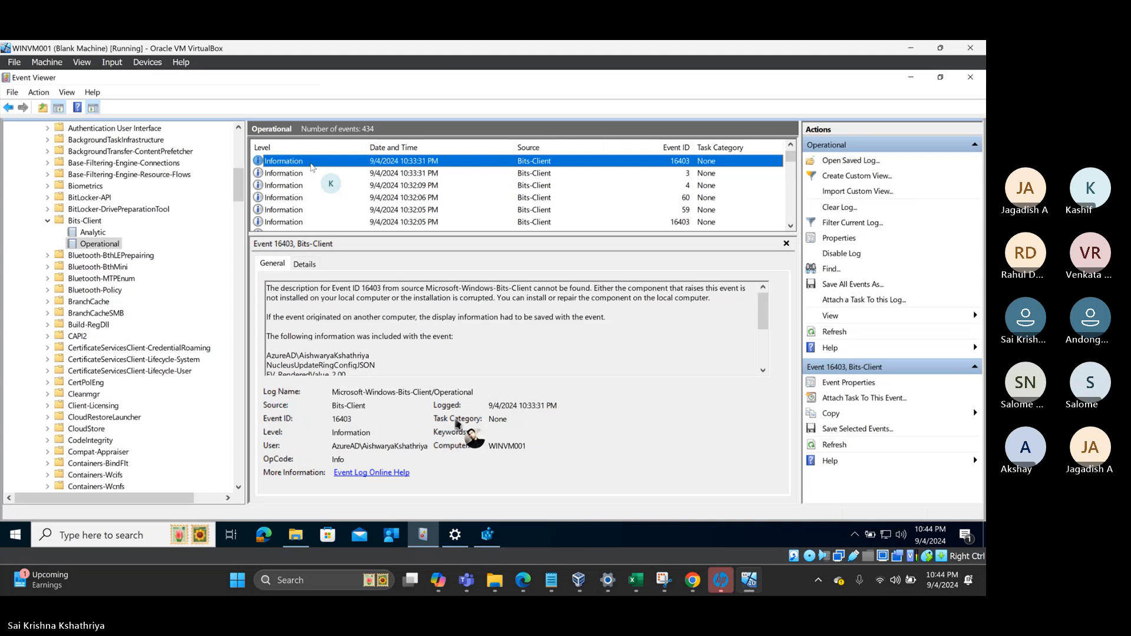
{"action": "key", "text": "Up"}
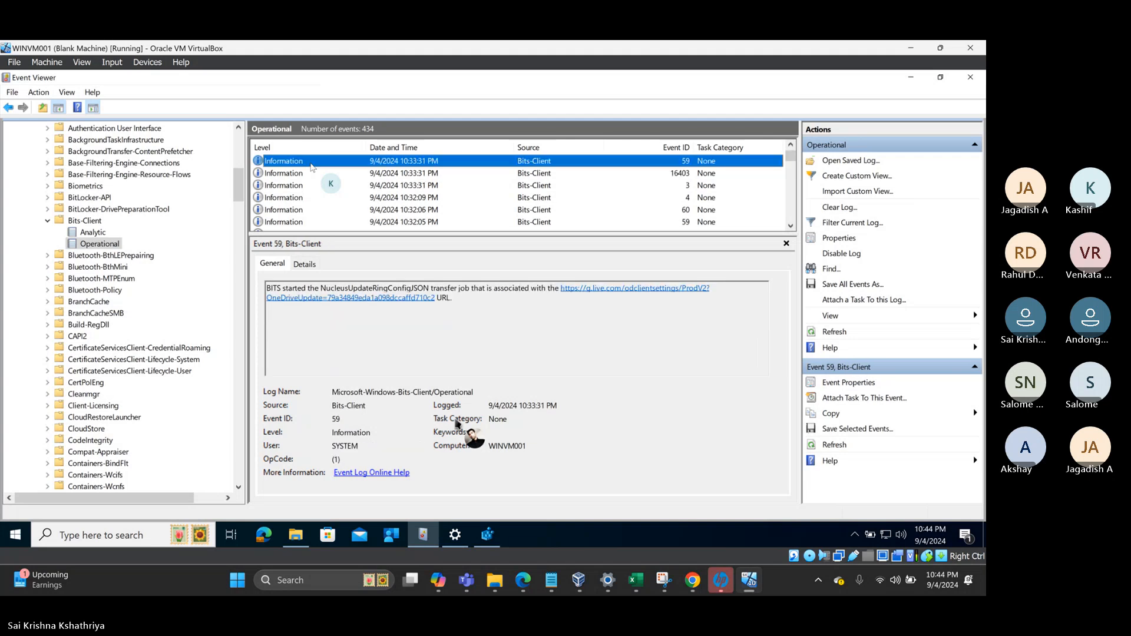
{"action": "key", "text": "Up"}
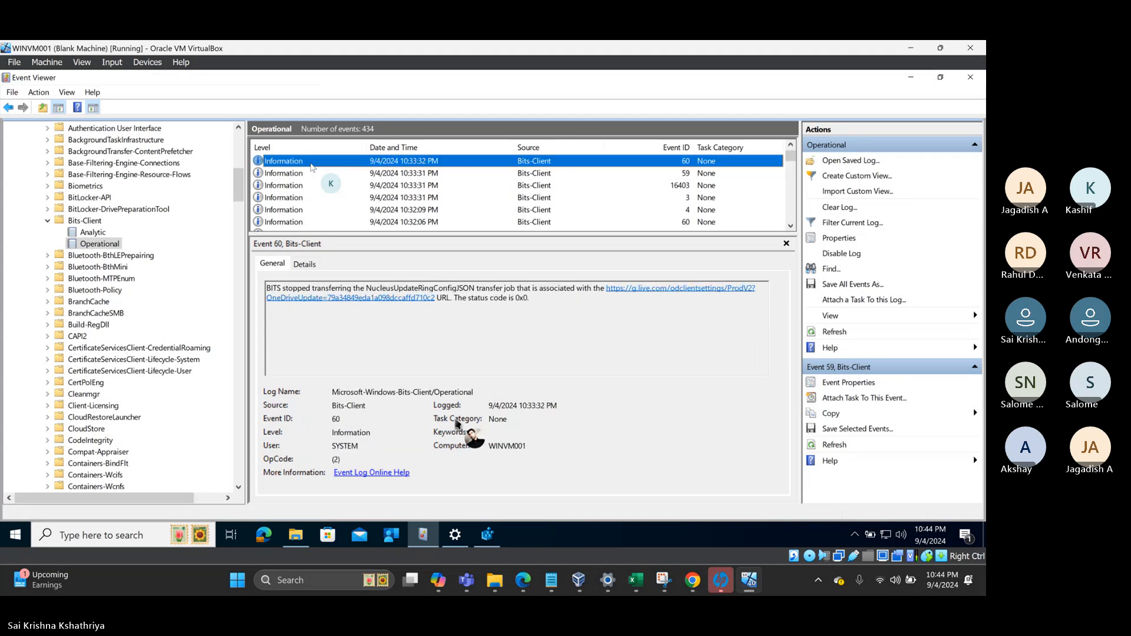
{"action": "key", "text": "Up"}
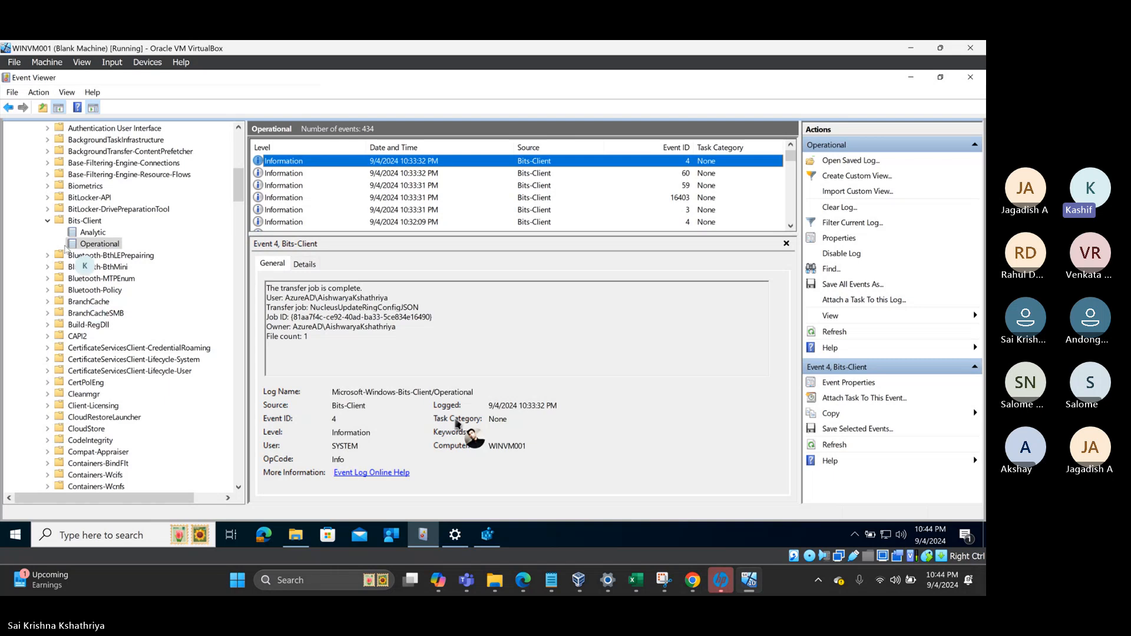
- Refresh the Bits-Client Operational log twice and scroll down to the 10:27–10:28 PM events
{"action": "right_click", "coordinate": [94, 245]}
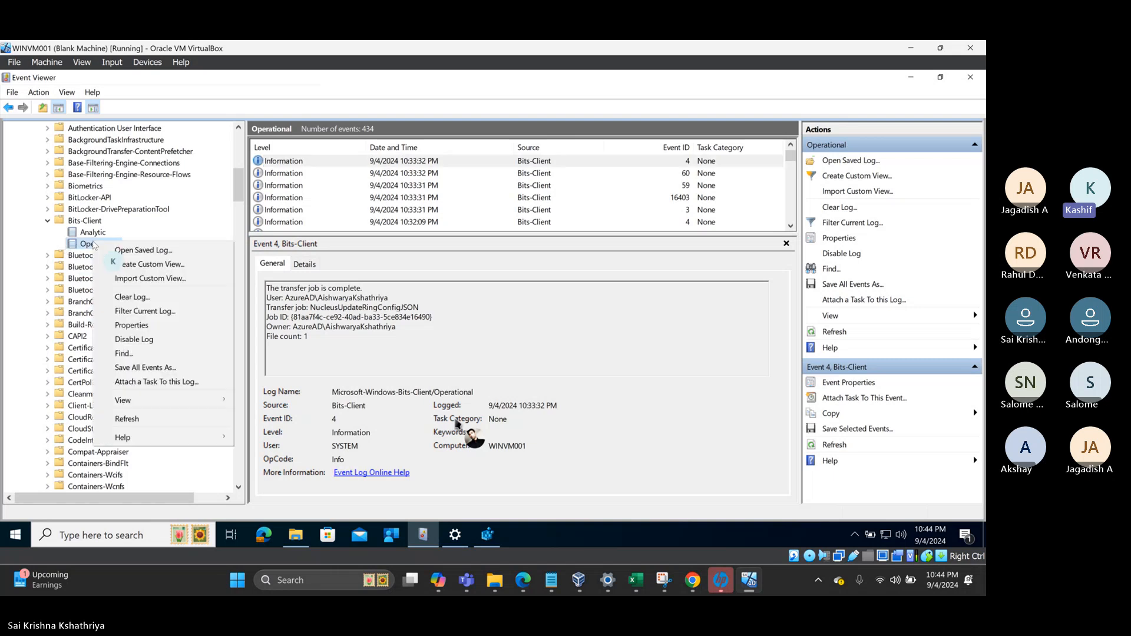
{"action": "left_click", "coordinate": [130, 419]}
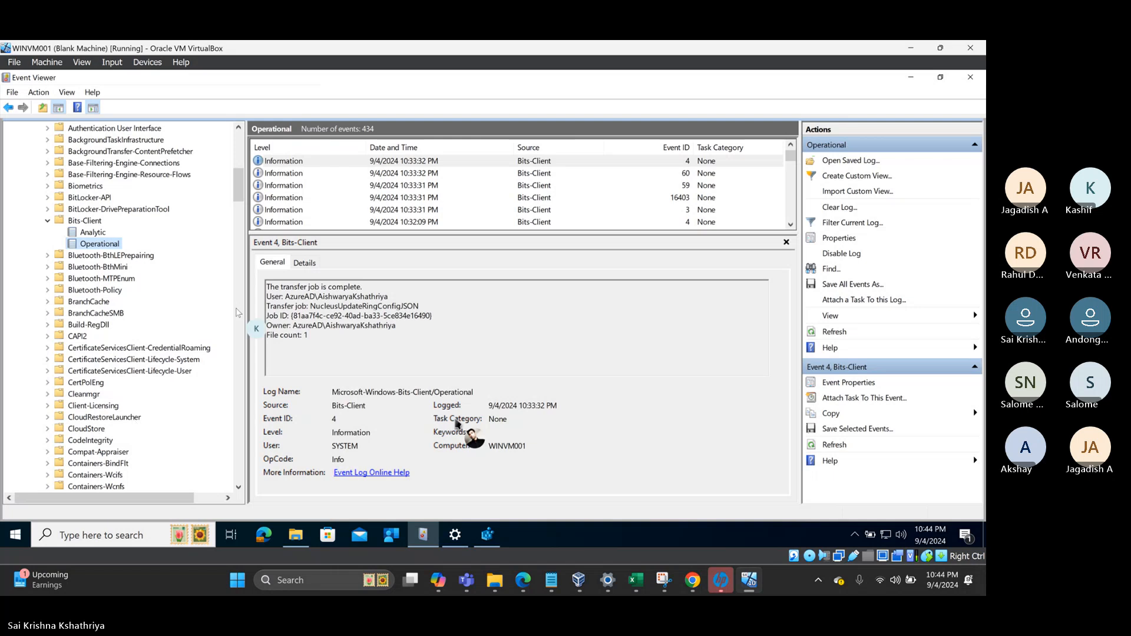
{"action": "right_click", "coordinate": [92, 246]}
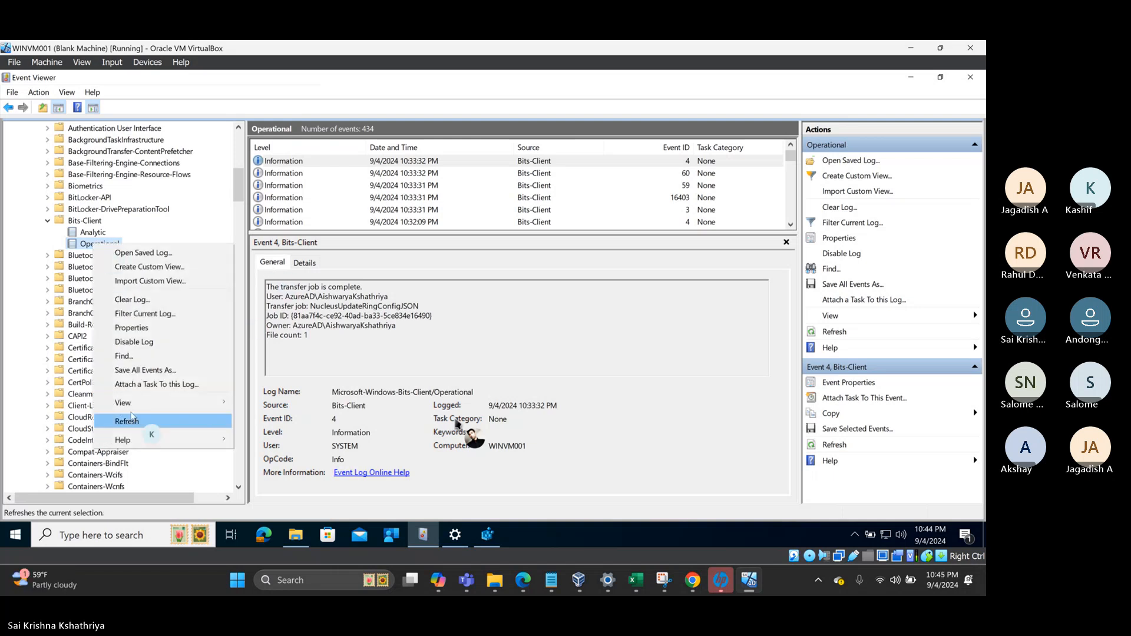
{"action": "left_click", "coordinate": [123, 422]}
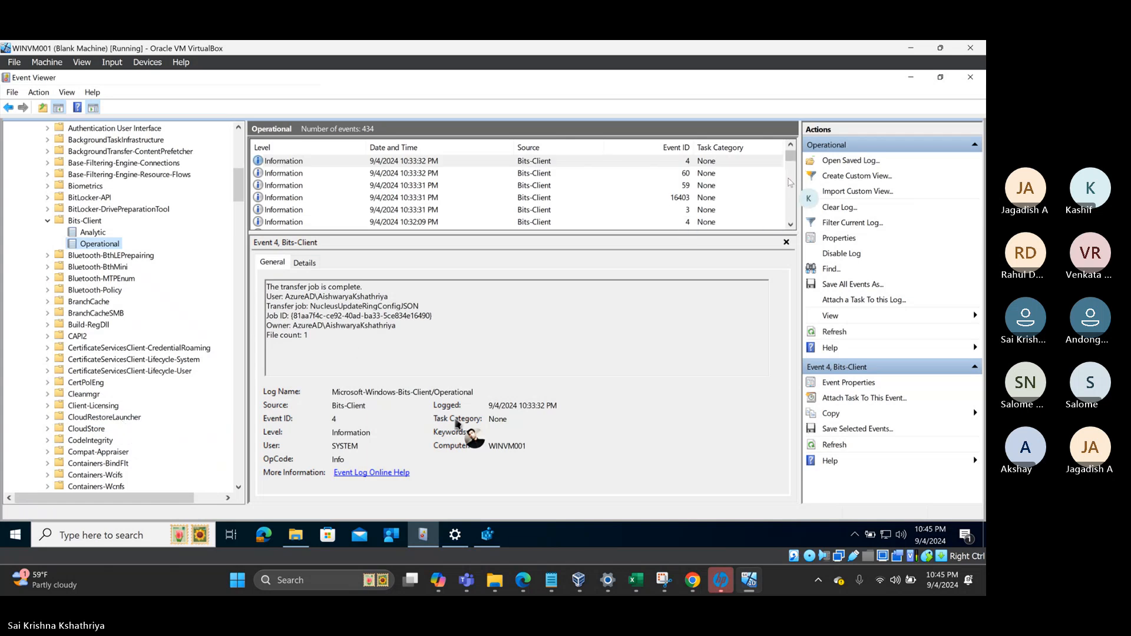
{"action": "scroll", "coordinate": [790, 184], "scroll_direction": "down", "scroll_amount": 3}
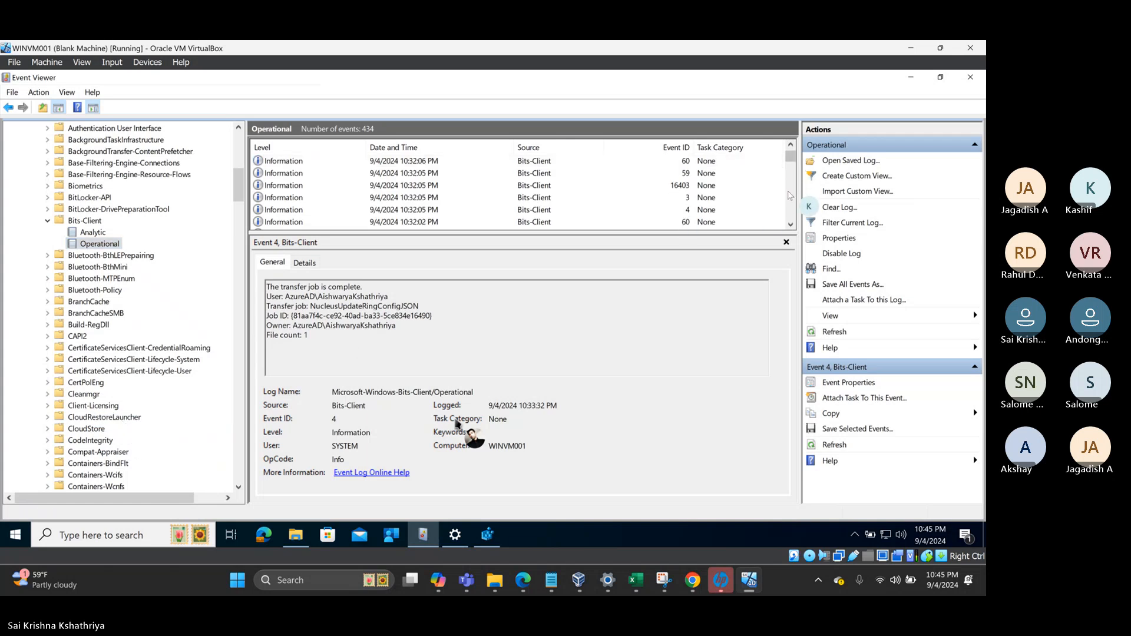
{"action": "scroll", "coordinate": [790, 198], "scroll_direction": "down", "scroll_amount": 2}
{"action": "scroll", "coordinate": [790, 201], "scroll_direction": "down", "scroll_amount": 2}
{"action": "scroll", "coordinate": [790, 201], "scroll_direction": "down", "scroll_amount": 2}
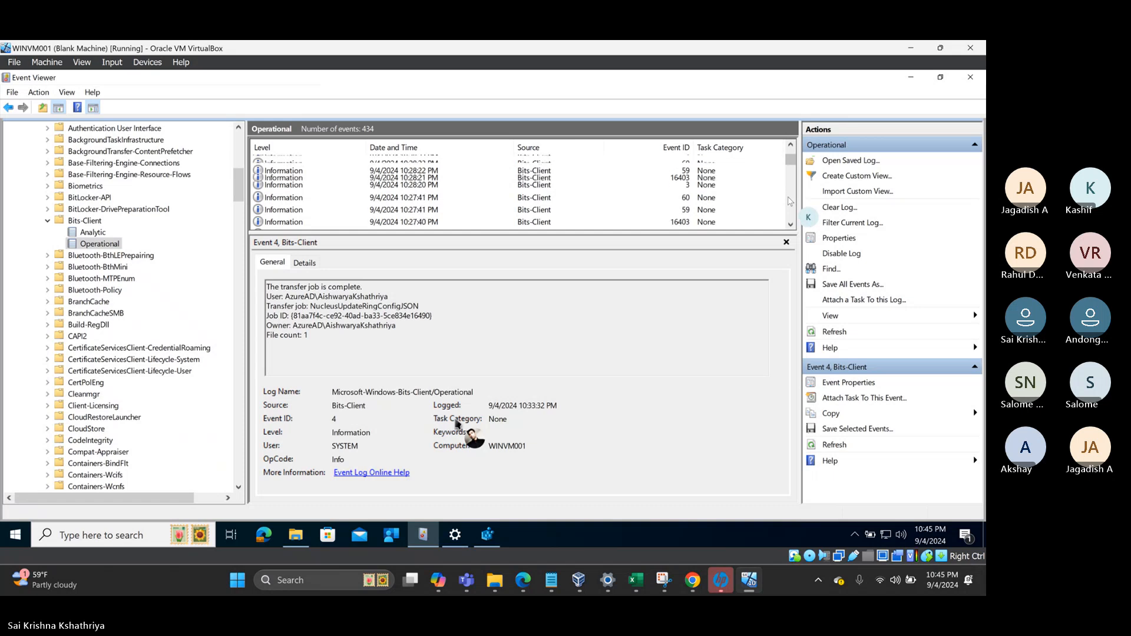
- Step through the Bits-Client events from 10:27:41 PM up to the 10:30:55 PM Event 3 MDMSW Job creation
{"action": "left_click", "coordinate": [298, 214]}
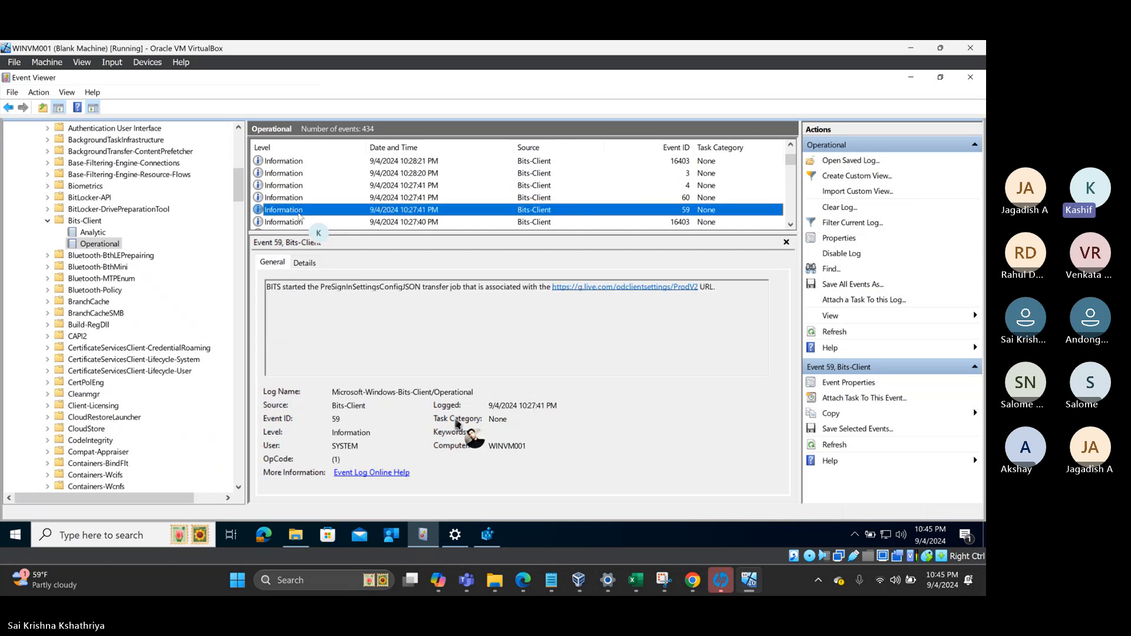
{"action": "key", "text": "Up"}
{"action": "key", "text": "Up"}
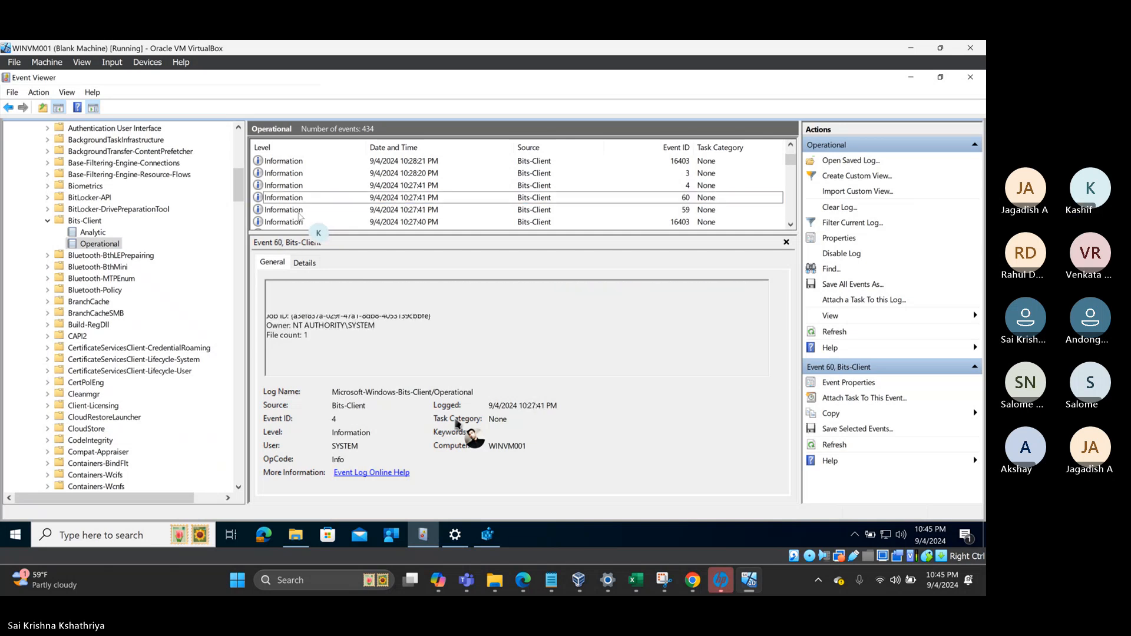
{"action": "key", "text": "Up"}
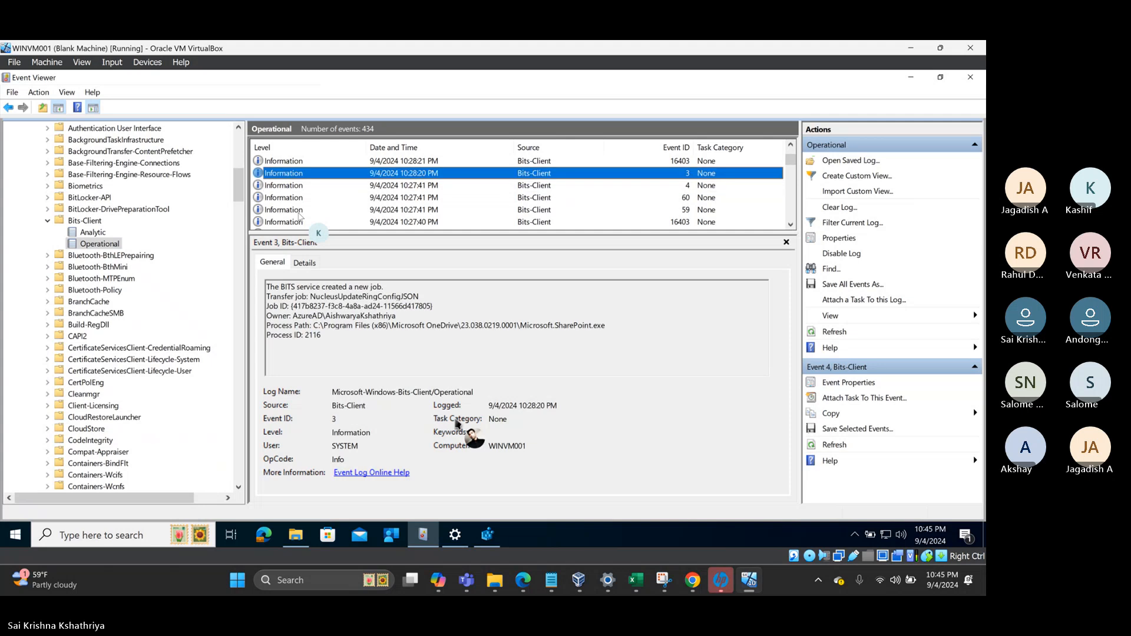
{"action": "key", "text": "Up"}
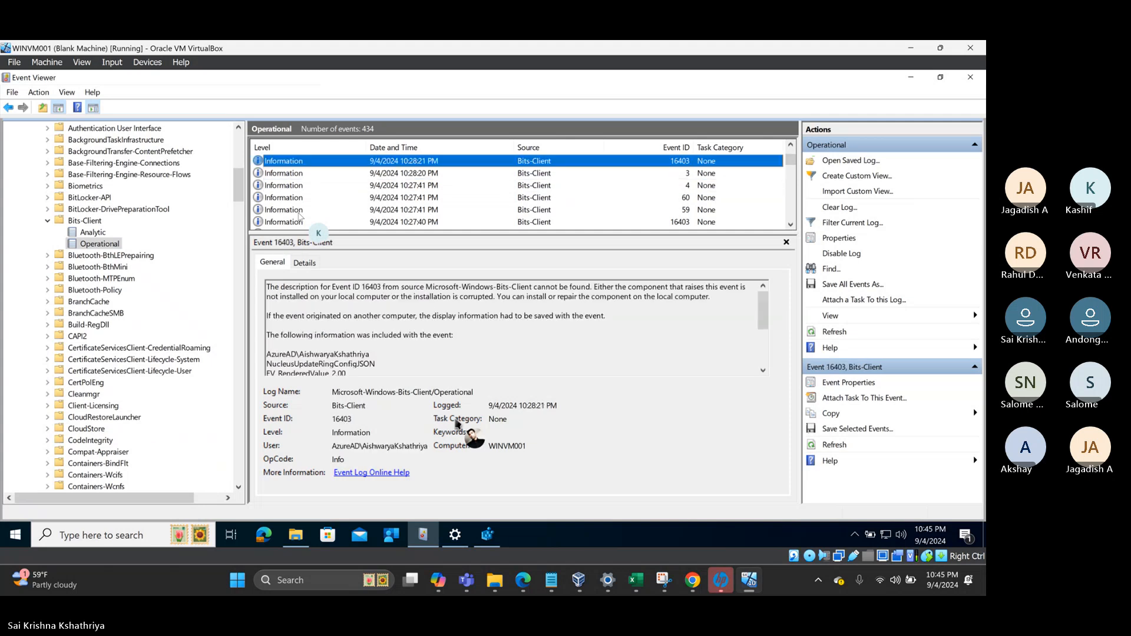
{"action": "key", "text": "Up"}
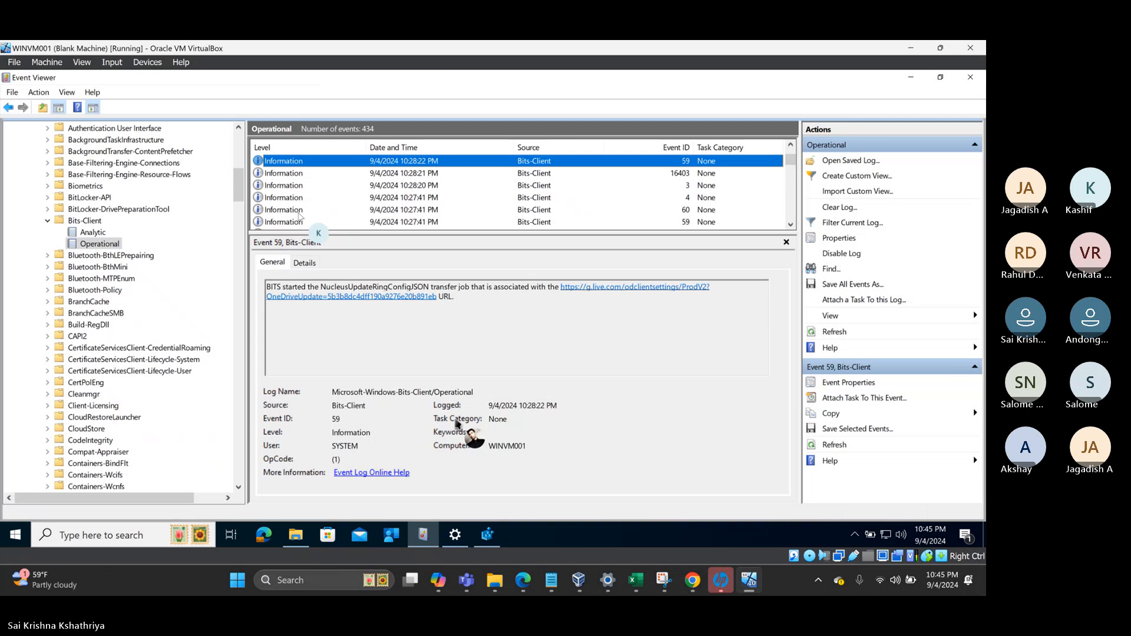
{"action": "key", "text": "Up"}
{"action": "key", "text": "Up"}
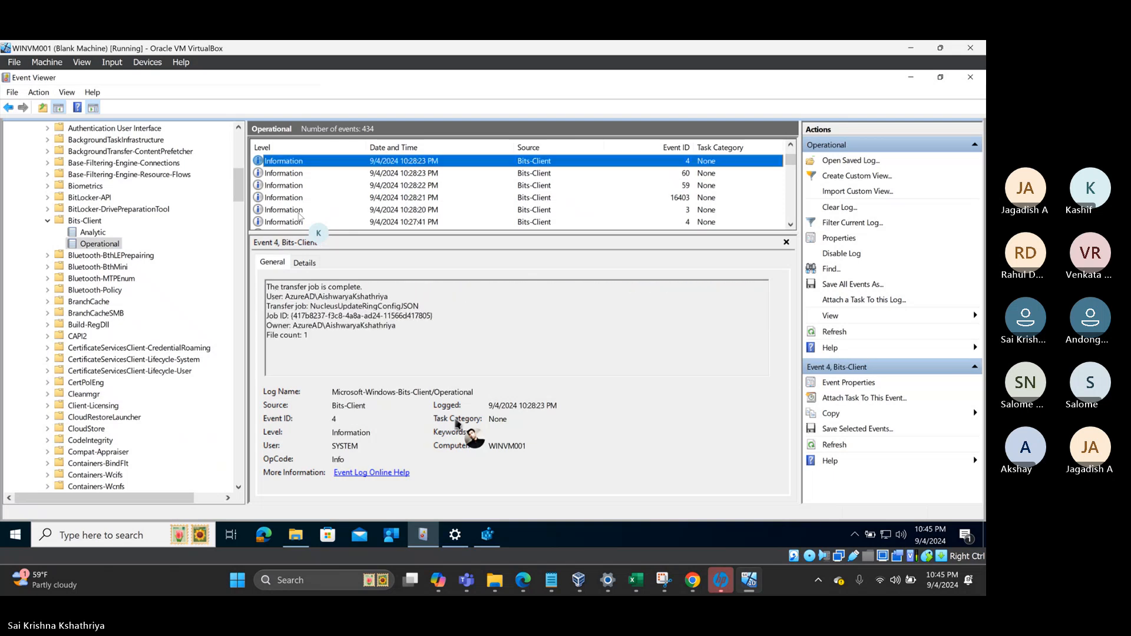
{"action": "key", "text": "Up"}
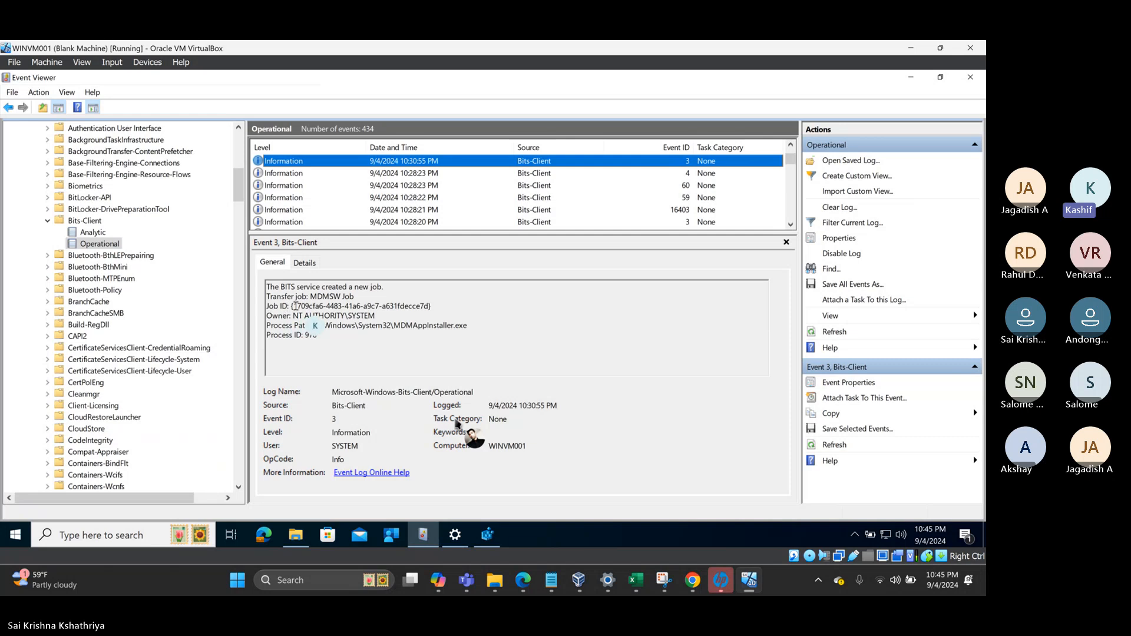
- Mark the MDMSW Job ID, then read the msi download path in event 16403
{"action": "left_click_drag", "start_coordinate": [292, 306], "coordinate": [430, 305]}
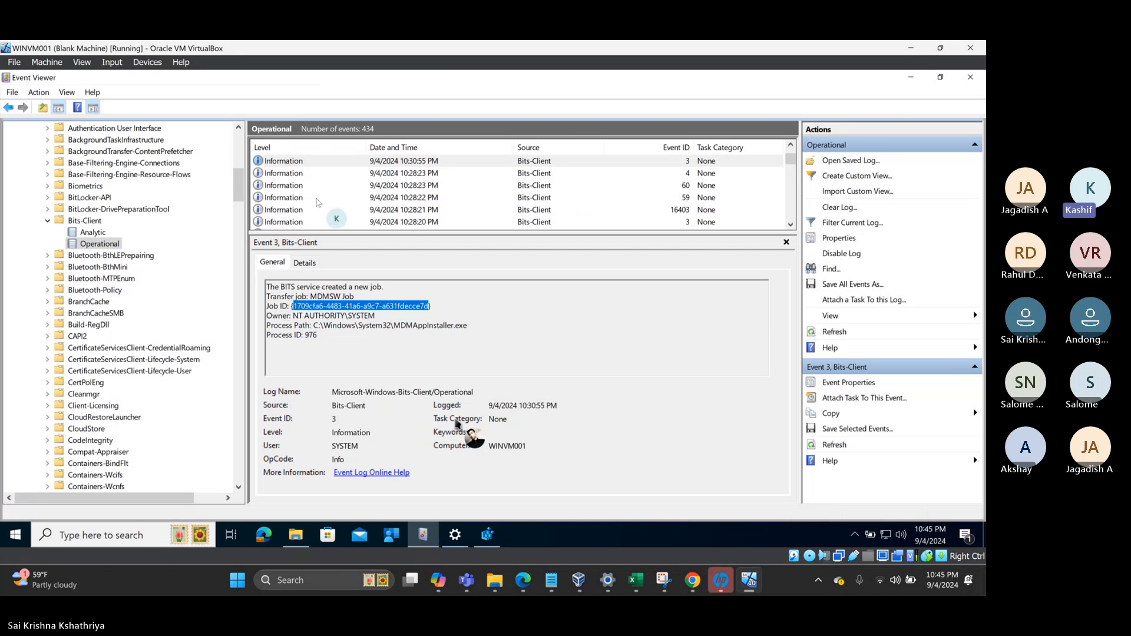
{"action": "left_click", "coordinate": [320, 163]}
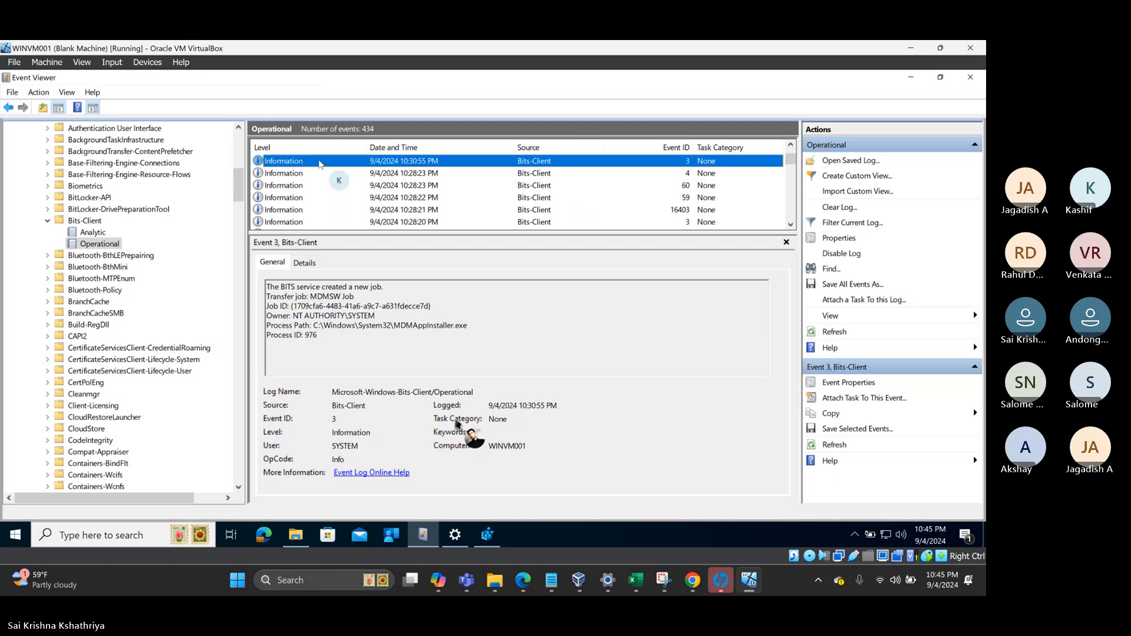
{"action": "key", "text": "Up"}
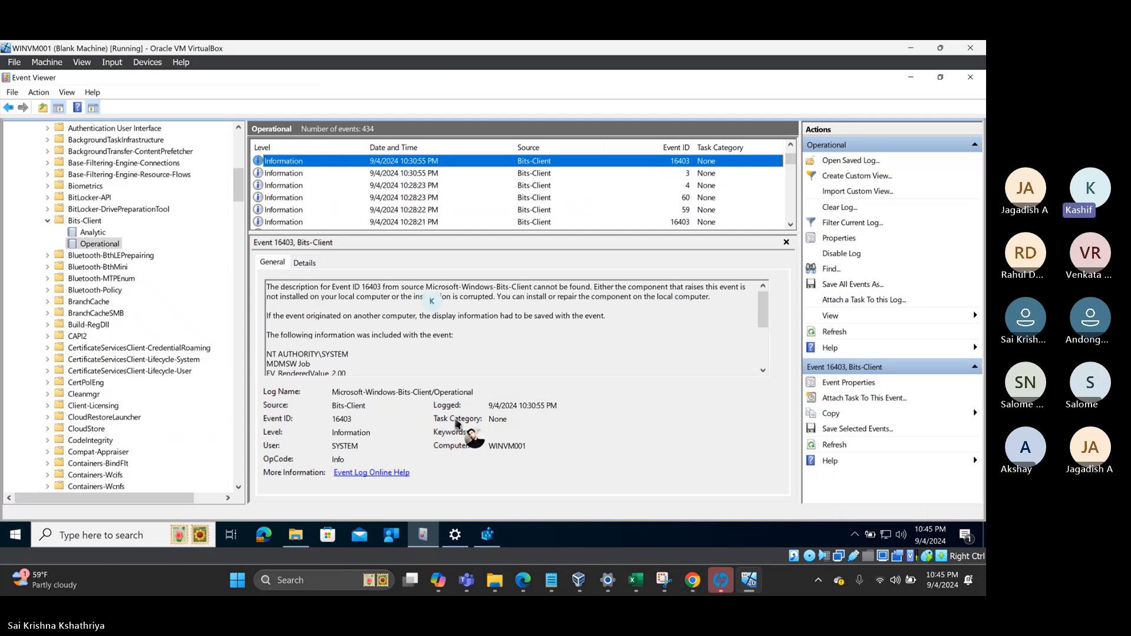
{"action": "scroll", "coordinate": [458, 328], "scroll_direction": "down", "scroll_amount": 4}
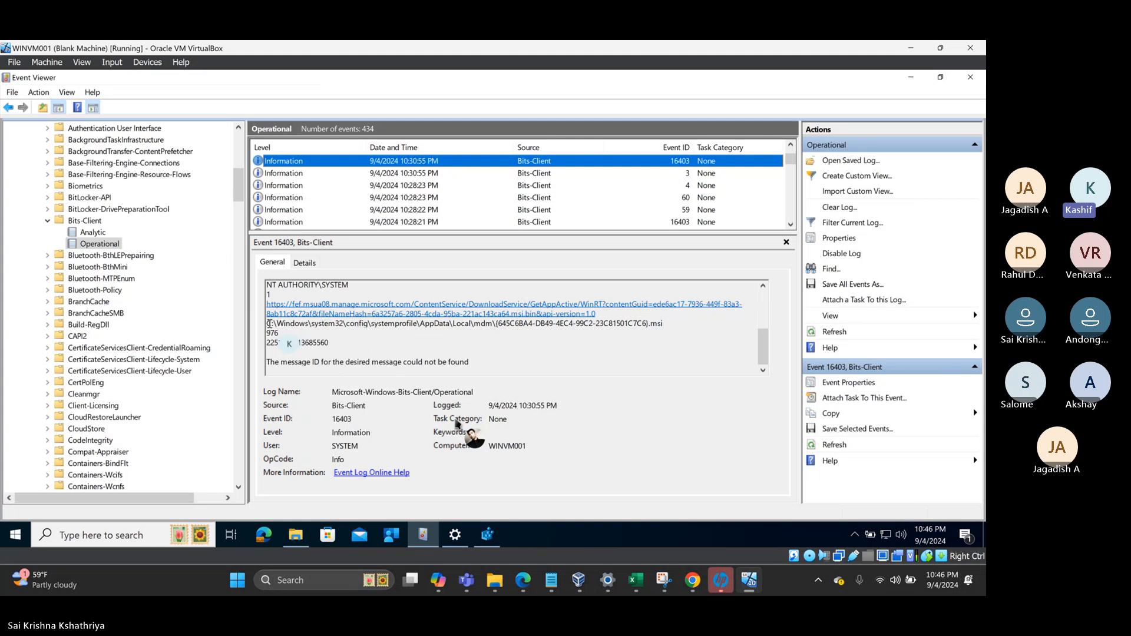
{"action": "left_click_drag", "start_coordinate": [268, 323], "coordinate": [666, 321]}
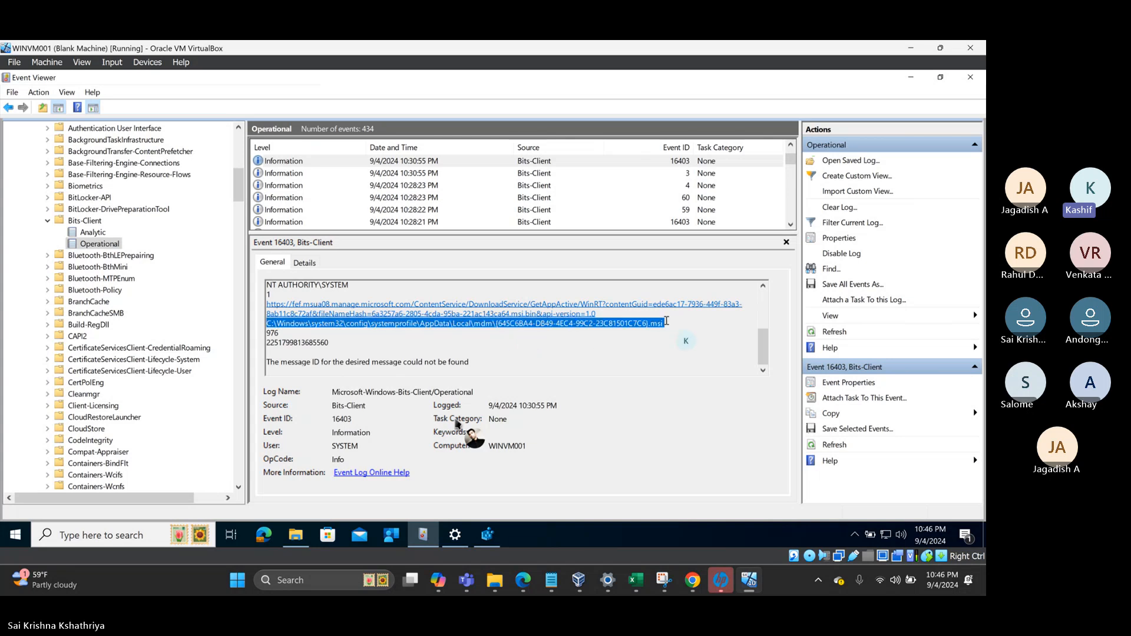
- Highlight event 4's 'transfer job is complete' message and its Job ID
{"action": "left_click", "coordinate": [305, 163]}
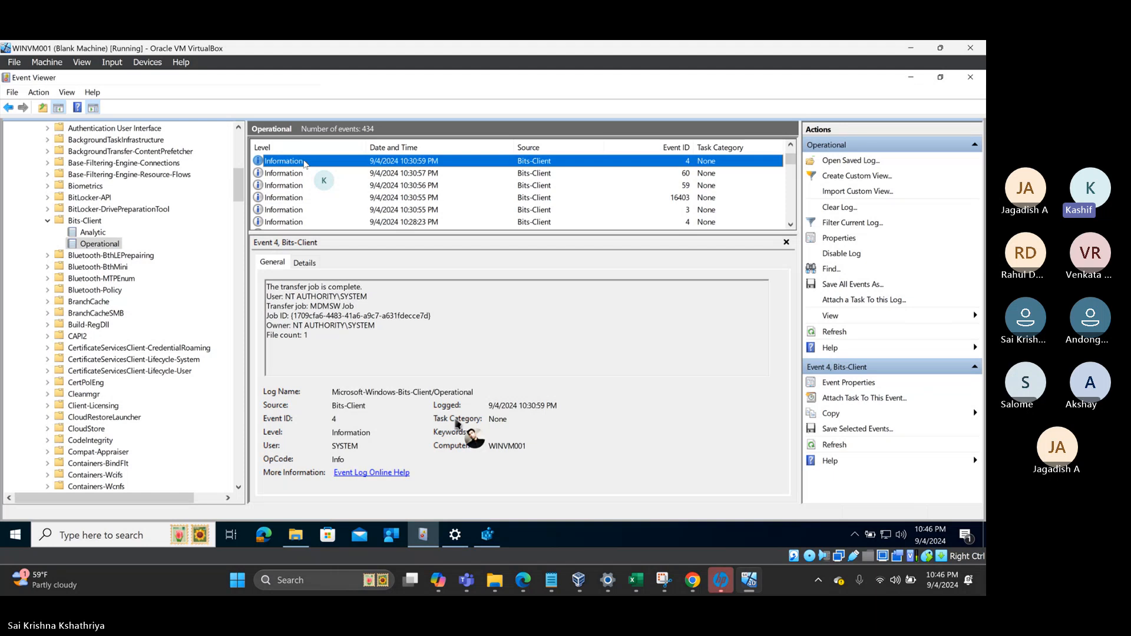
{"action": "left_click_drag", "start_coordinate": [266, 287], "coordinate": [341, 287]}
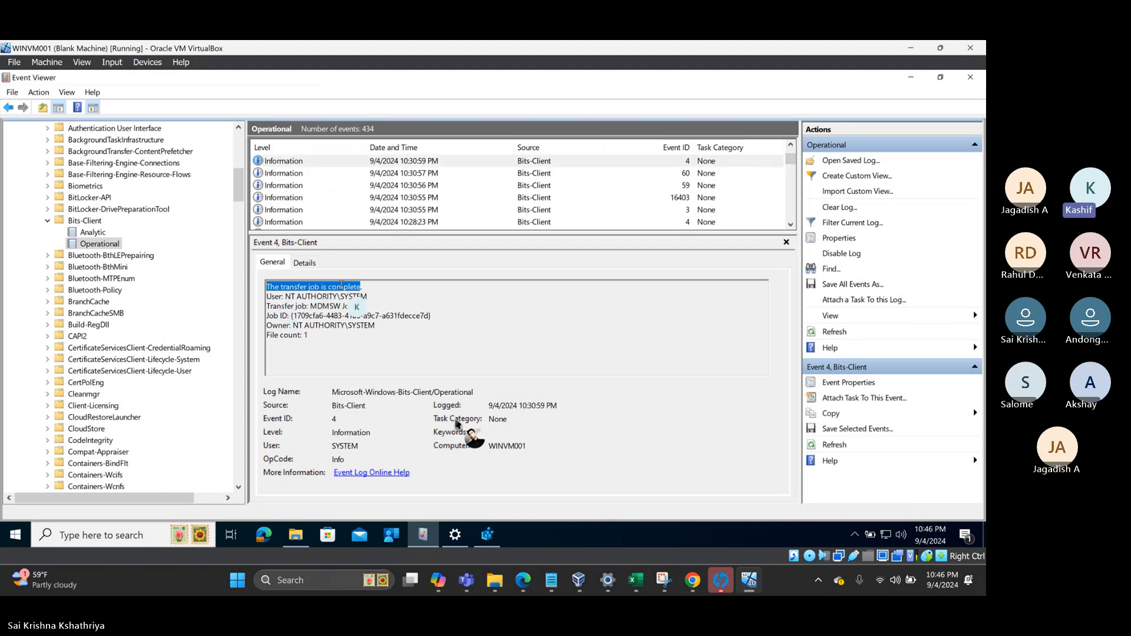
{"action": "left_click_drag", "start_coordinate": [293, 316], "coordinate": [417, 316]}
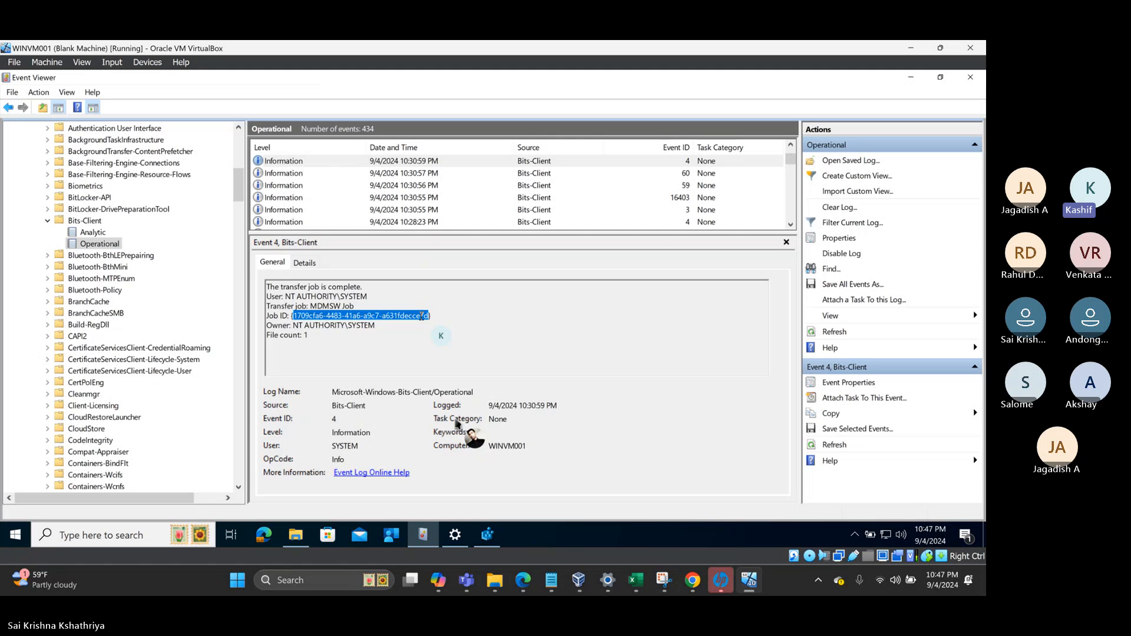
- Minimize Event Viewer and open the VM's Start menu
{"action": "left_click", "coordinate": [911, 79]}
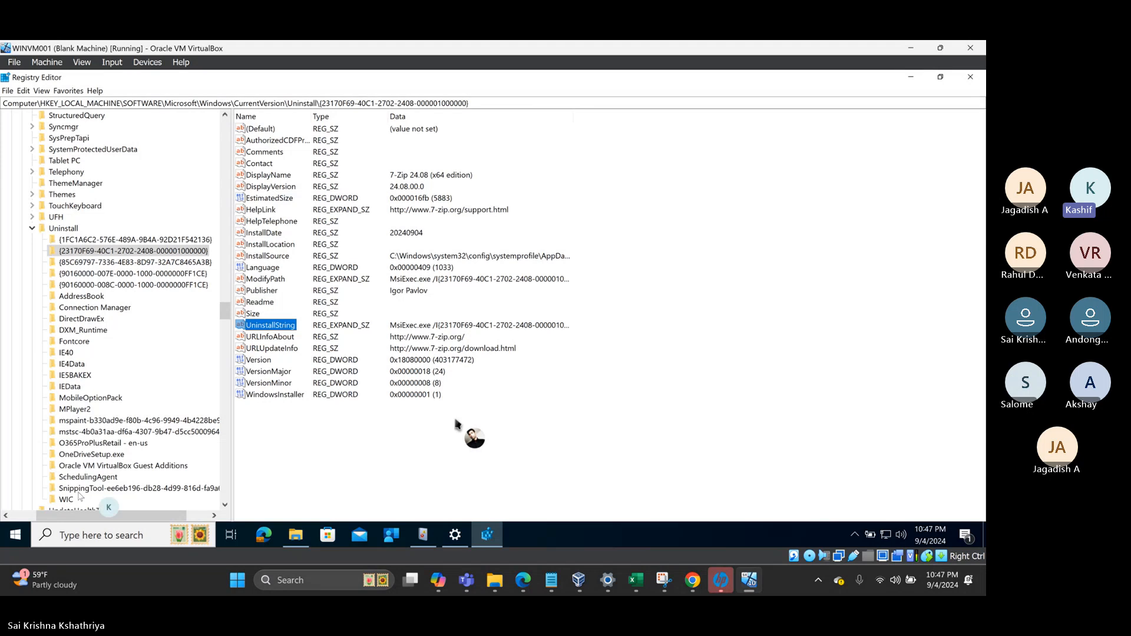
{"action": "left_click", "coordinate": [25, 538]}
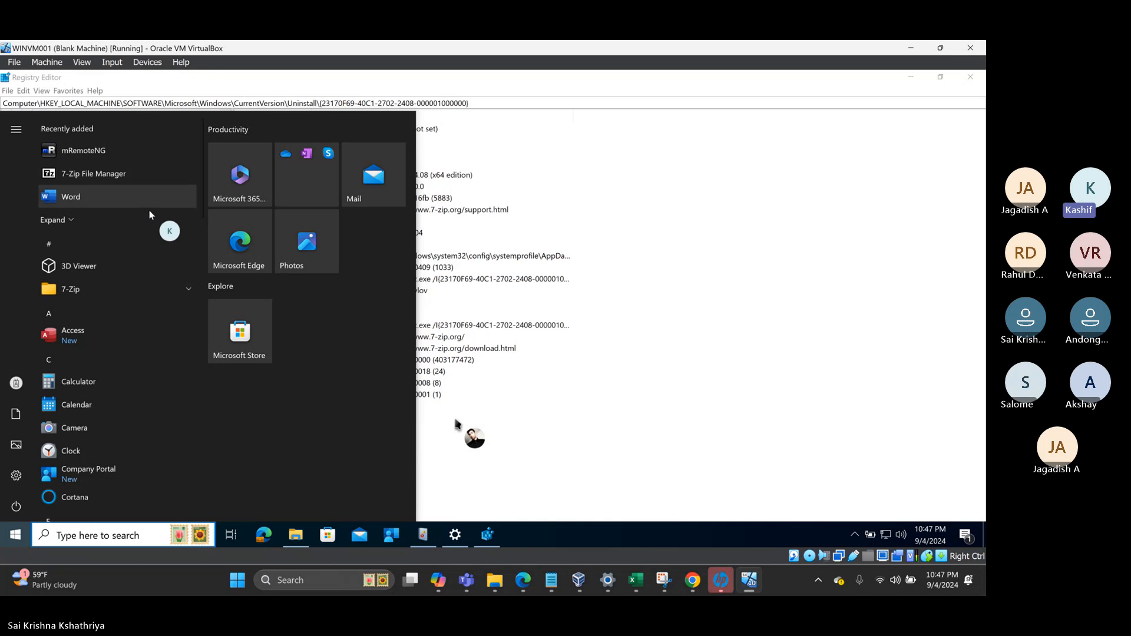
- Close Registry Editor and view the Tek Galaxy Solutions work account's management info in Settings
{"action": "left_click", "coordinate": [971, 78]}
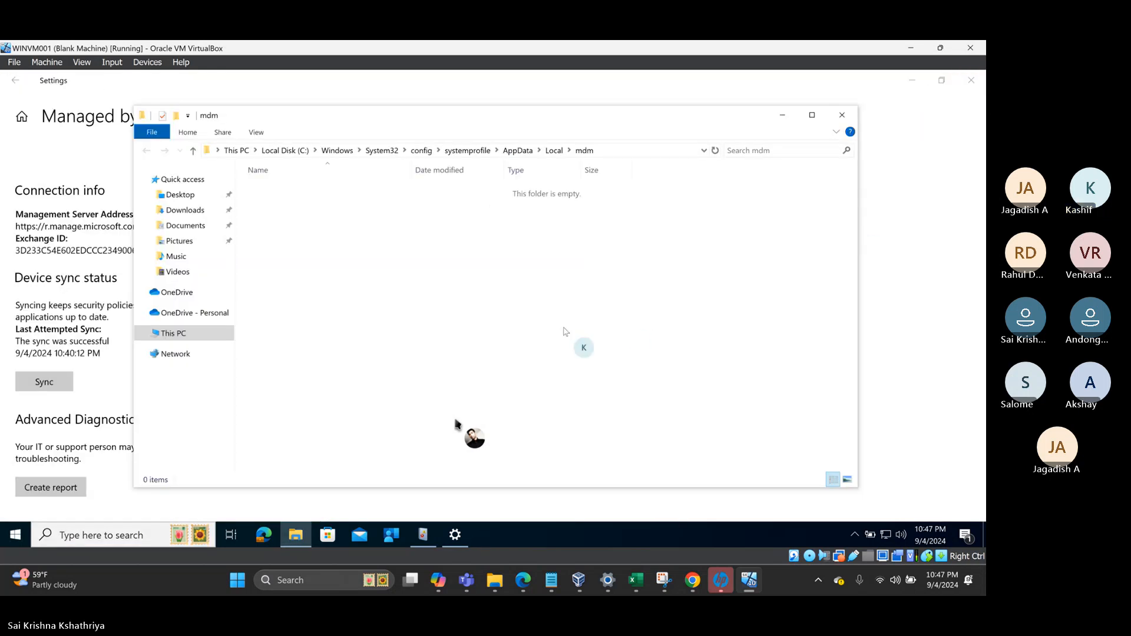
{"action": "left_click", "coordinate": [389, 538]}
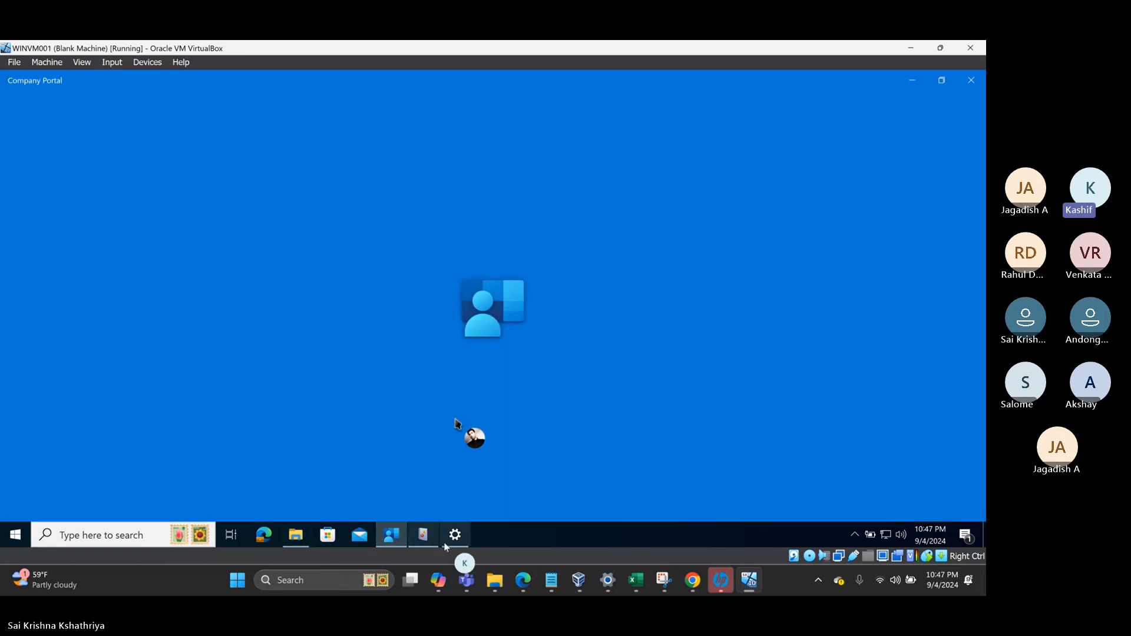
{"action": "left_click", "coordinate": [454, 537]}
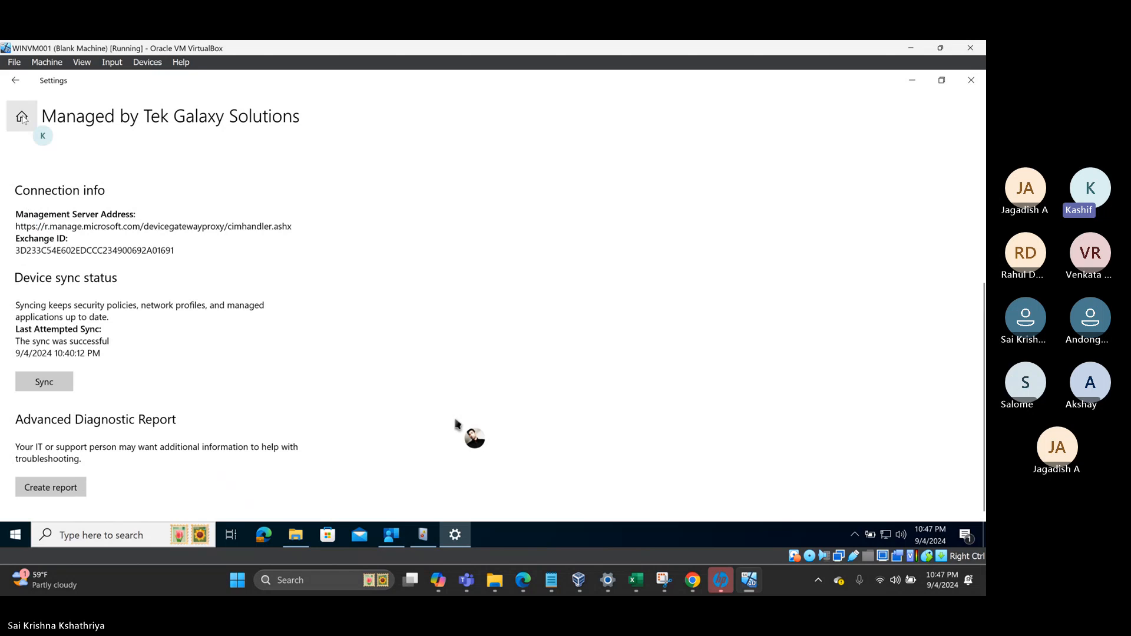
{"action": "left_click", "coordinate": [16, 83]}
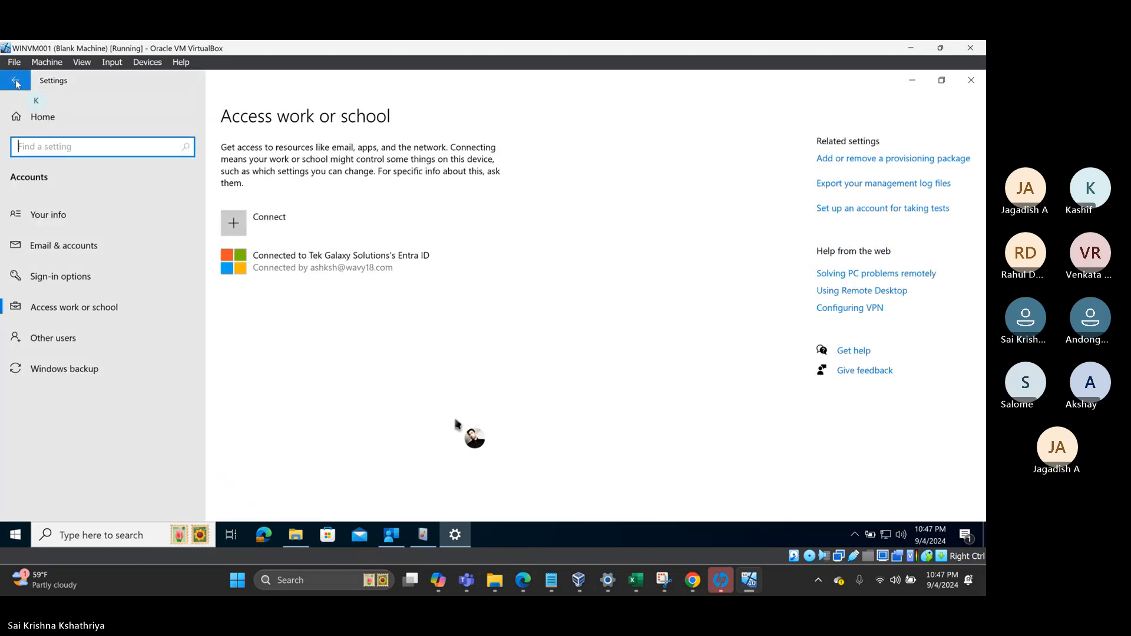
{"action": "left_click", "coordinate": [250, 280]}
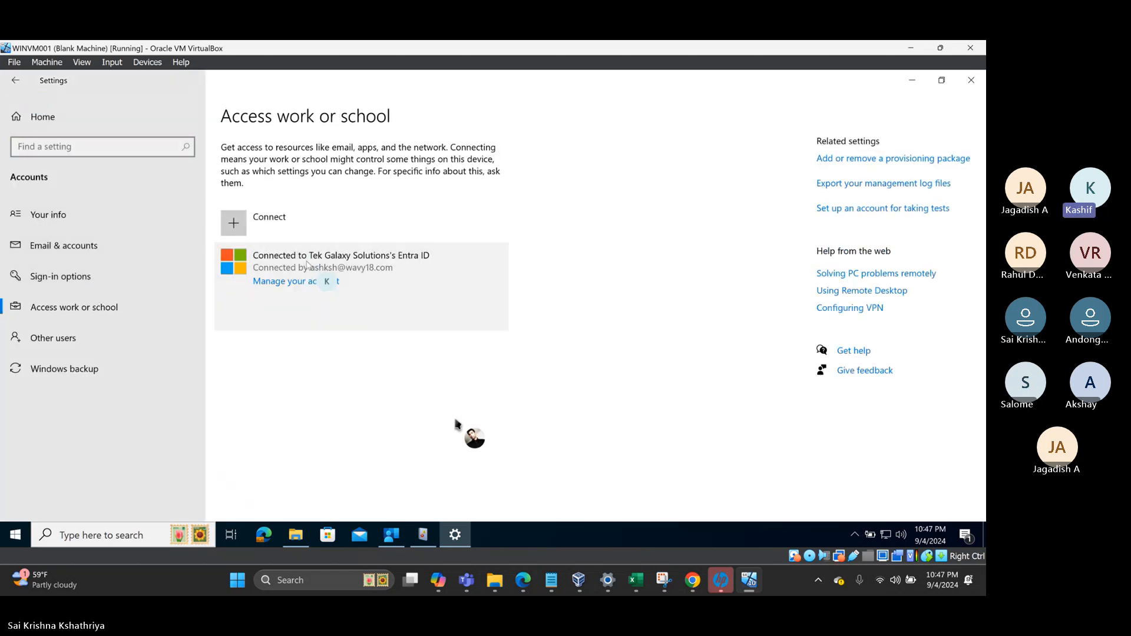
{"action": "left_click", "coordinate": [404, 315]}
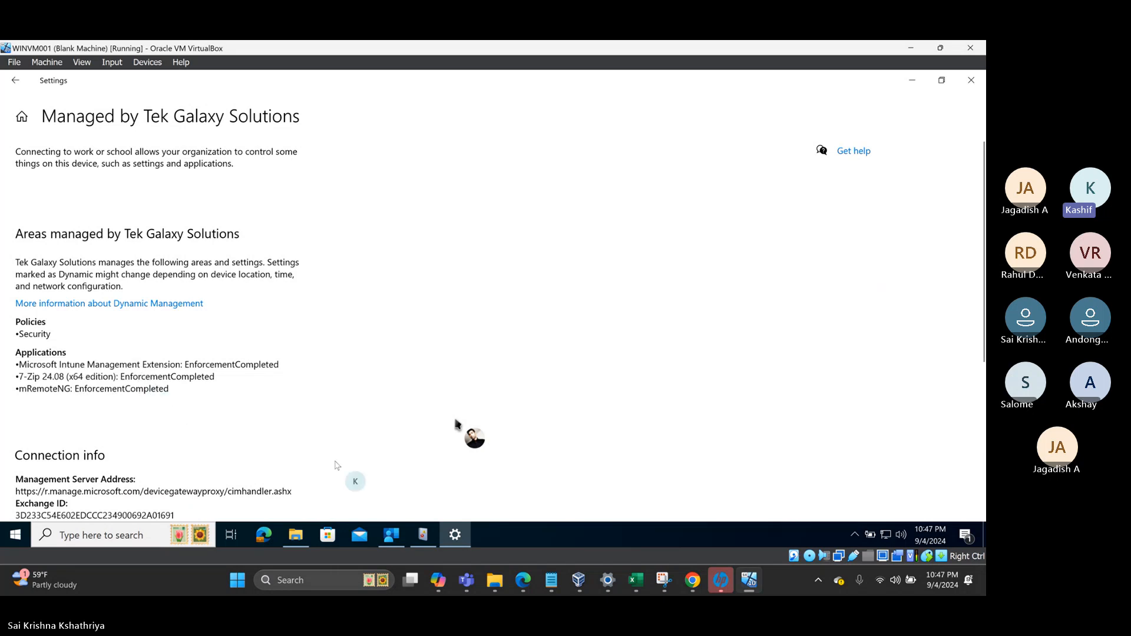
- Confirm mRemoteNG shows Installed in Company Portal, then return to Intune Notes.txt
{"action": "left_click", "coordinate": [391, 535]}
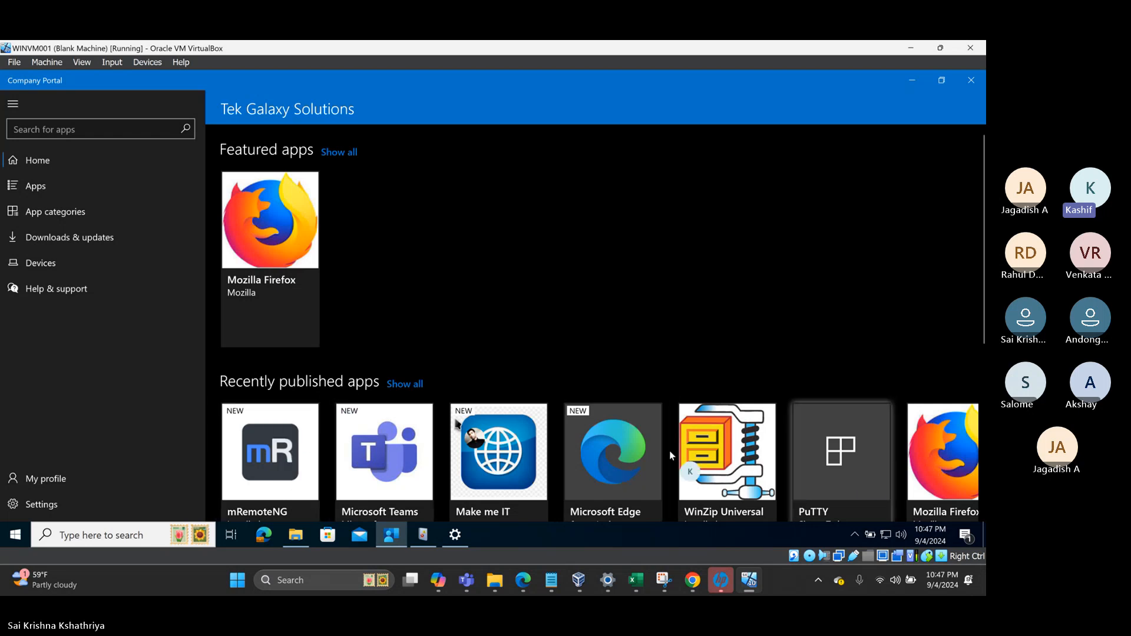
{"action": "left_click", "coordinate": [49, 238]}
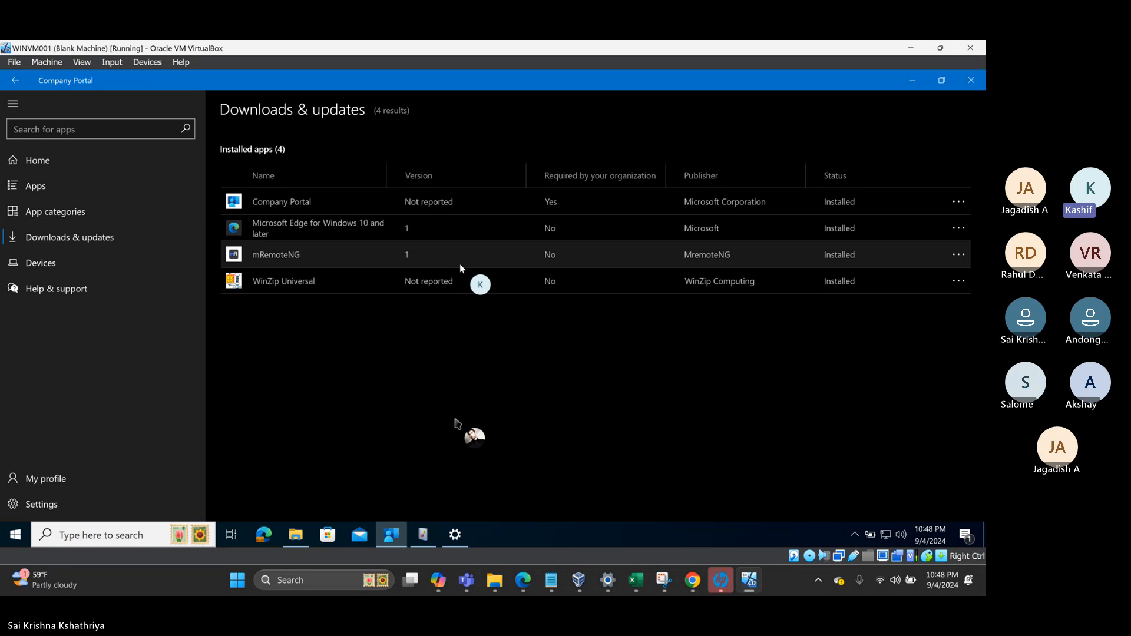
{"action": "left_click", "coordinate": [45, 164]}
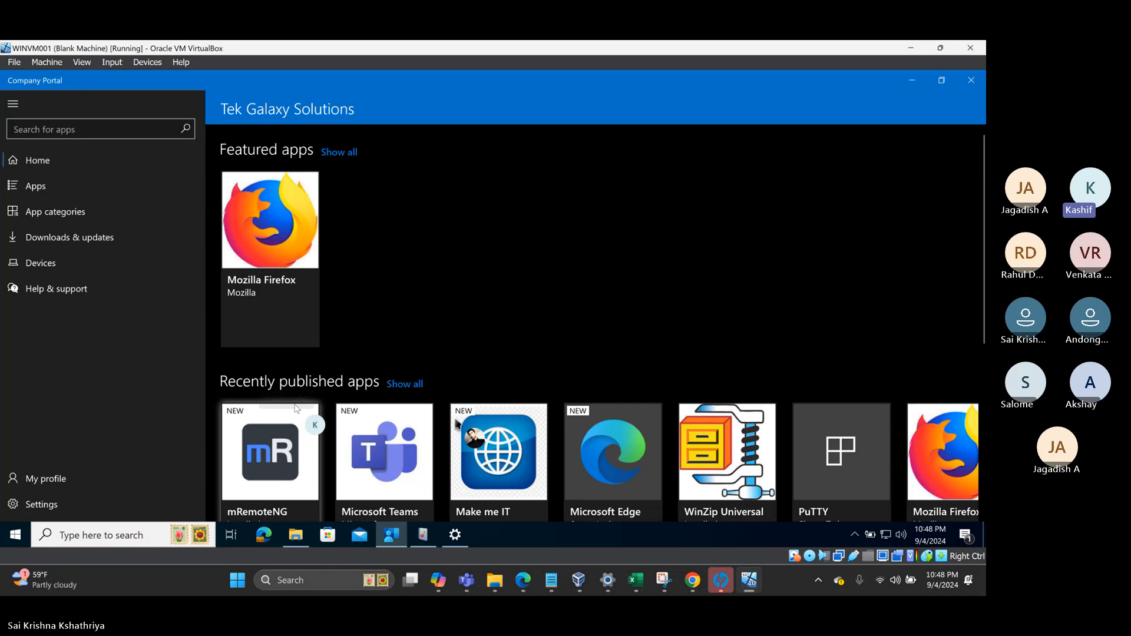
{"action": "left_click", "coordinate": [283, 453]}
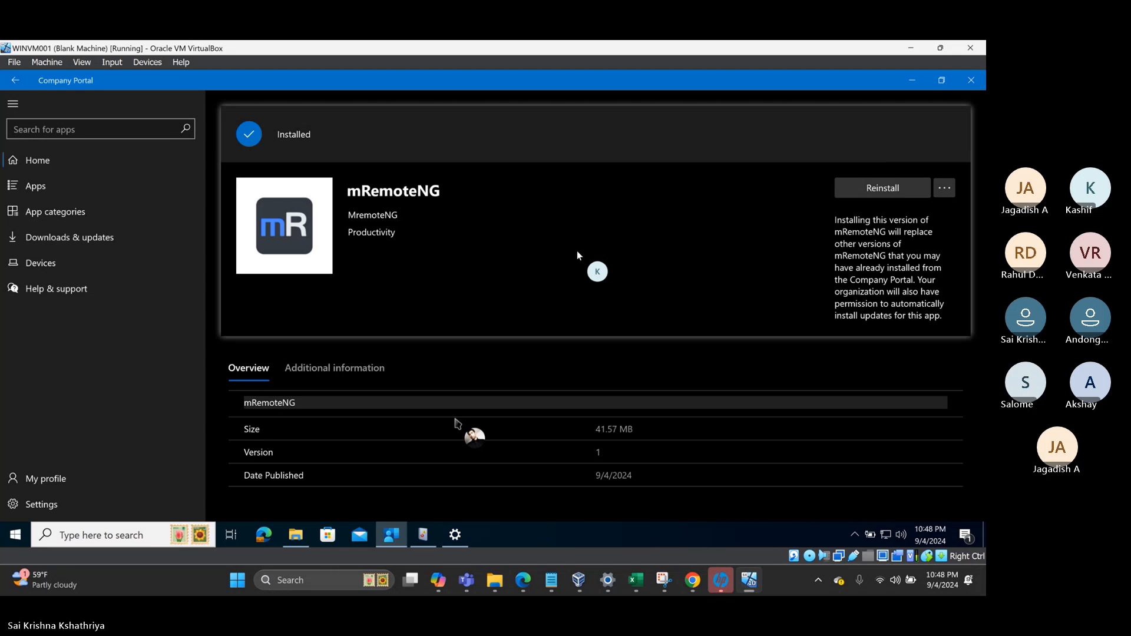
{"action": "left_click", "coordinate": [552, 589]}
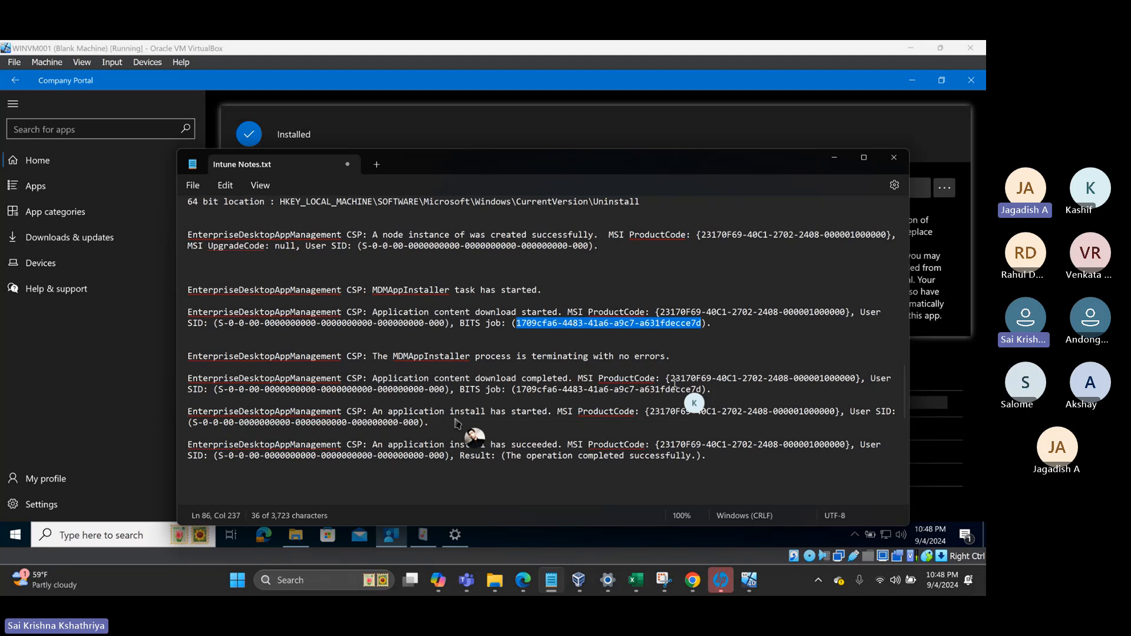
- Add the line 'Assignment - Download and deploy below msi applications in available and required mode' to the notes
{"action": "scroll", "coordinate": [677, 389], "scroll_direction": "down", "scroll_amount": 2}
{"action": "left_click", "coordinate": [690, 415]}
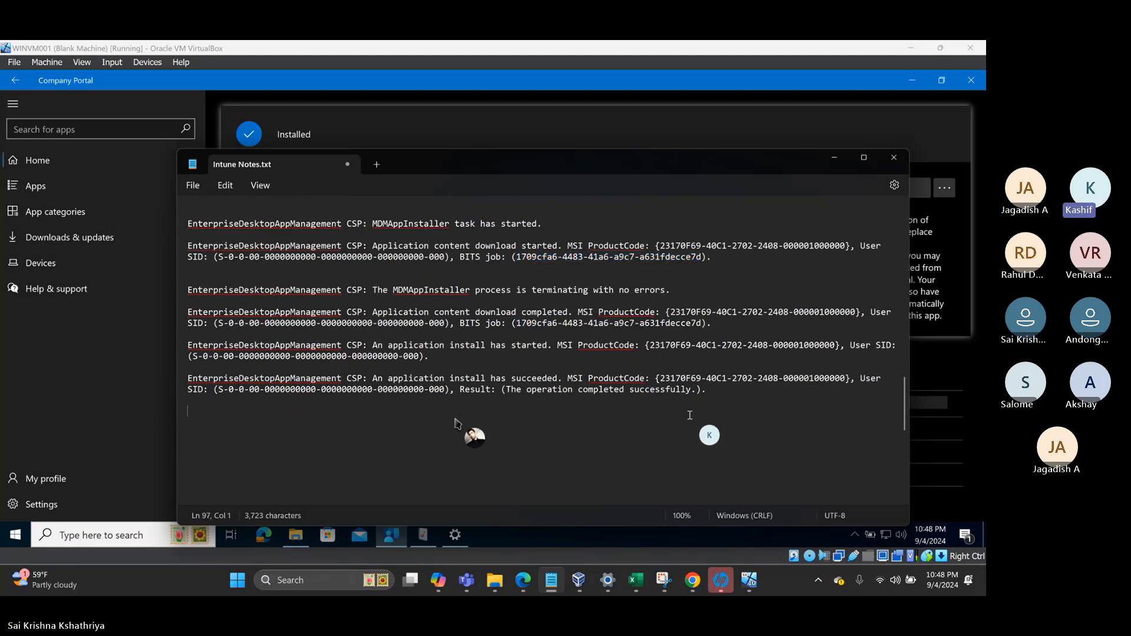
{"action": "key", "text": "Return"}
{"action": "type", "text": "A"}
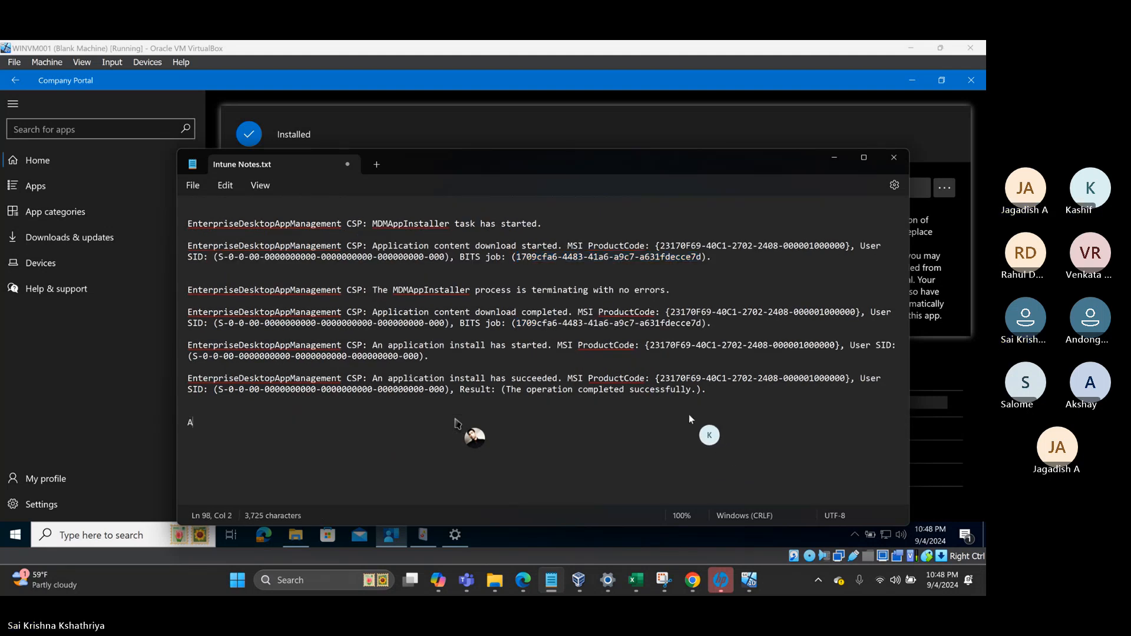
{"action": "type", "text": "ssignment "}
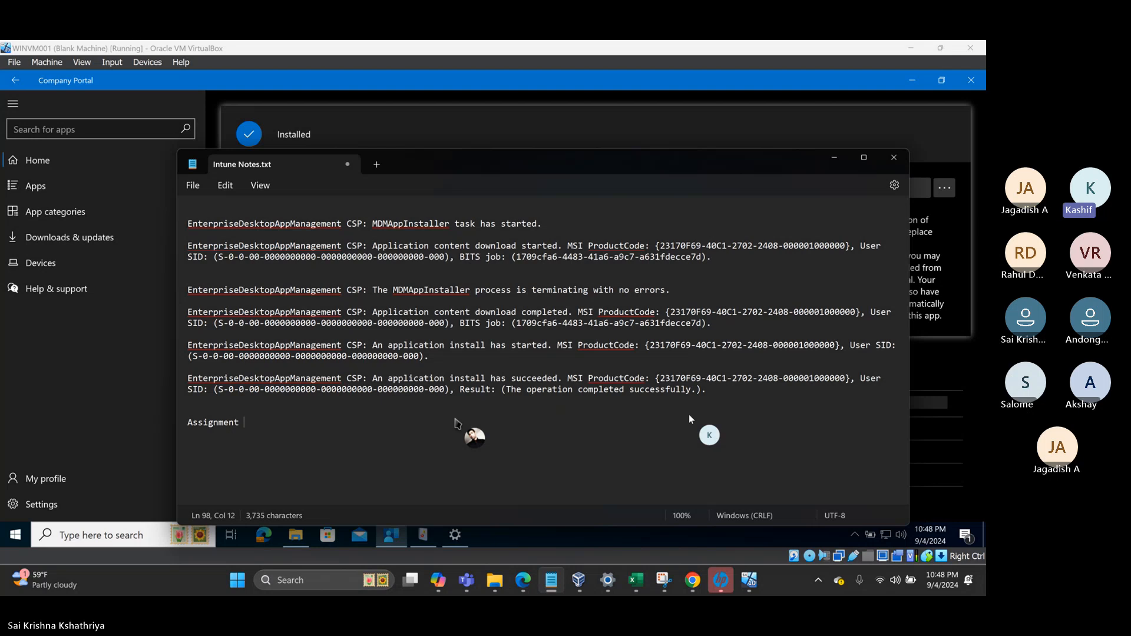
{"action": "type", "text": "- Dowl"}
{"action": "key", "text": "BackSpace"}
{"action": "key", "text": "BackSpace"}
{"action": "type", "text": "wnload and"}
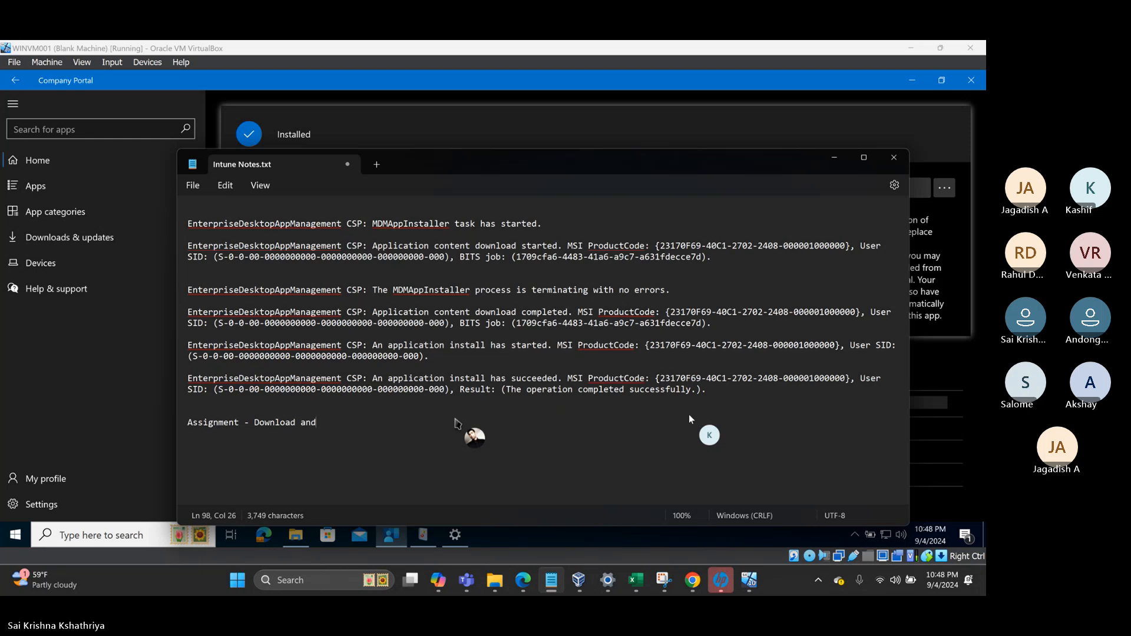
{"action": "type", "text": " deploy bel"}
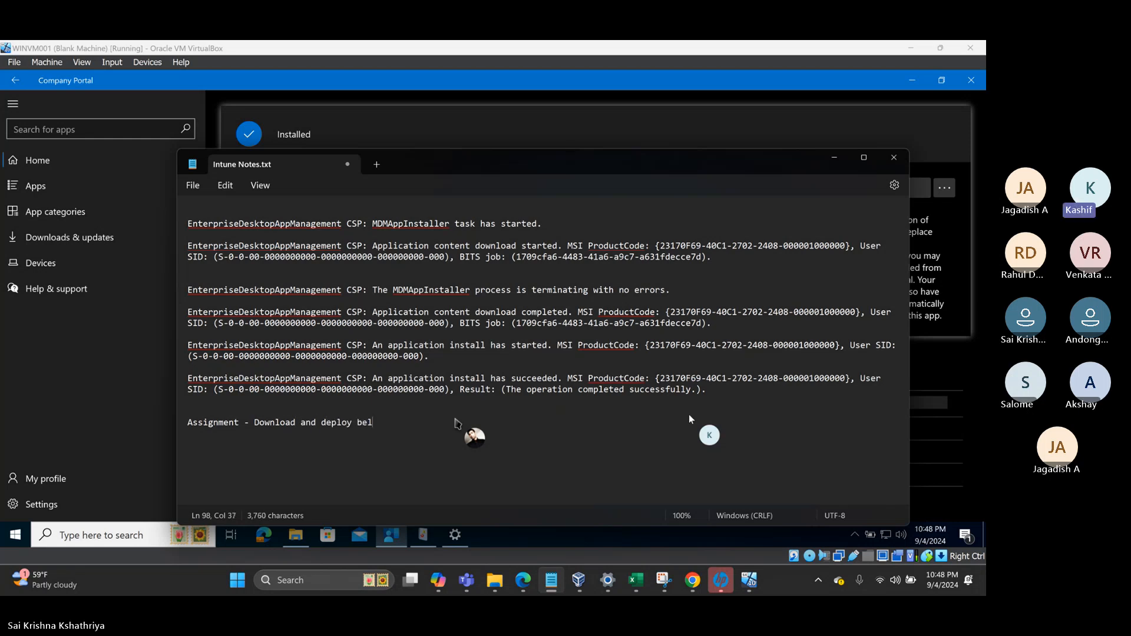
{"action": "type", "text": "ow msi applications in available and requi"}
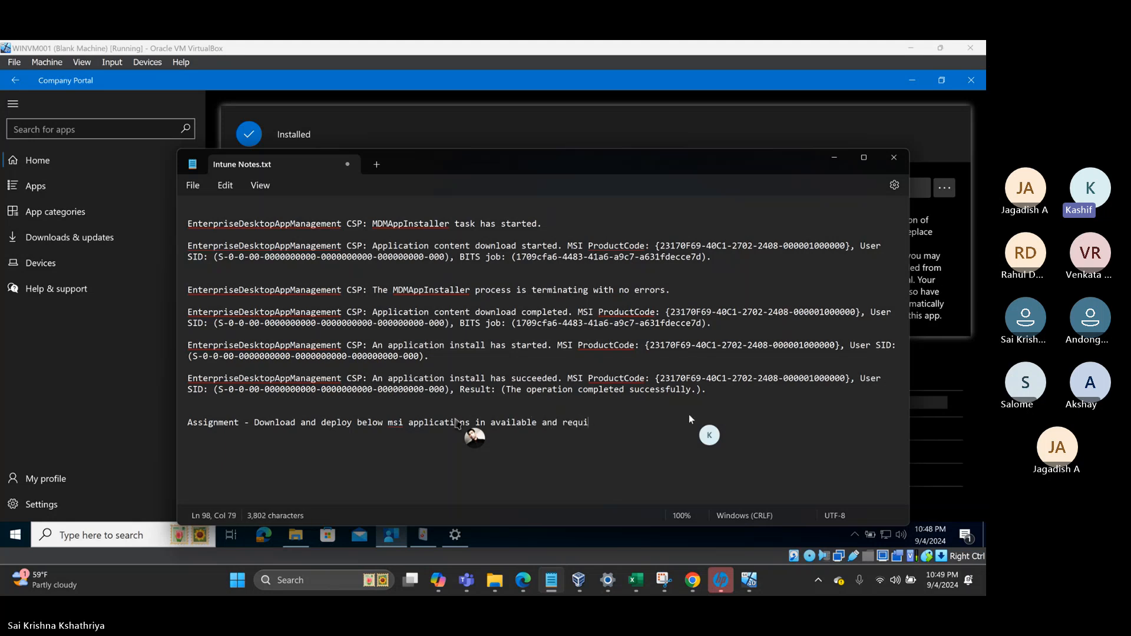
{"action": "type", "text": "red mode"}
{"action": "key", "text": "Return"}
{"action": "key", "text": "Return"}
{"action": "left_click", "coordinate": [692, 585]}
{"action": "left_click", "coordinate": [571, 83]}
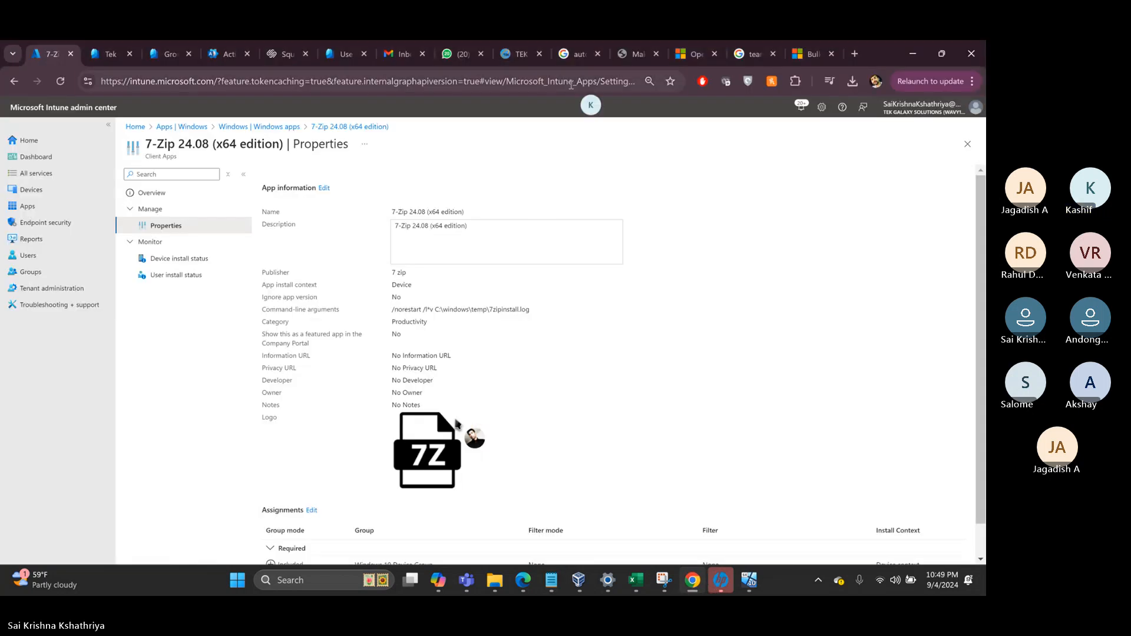
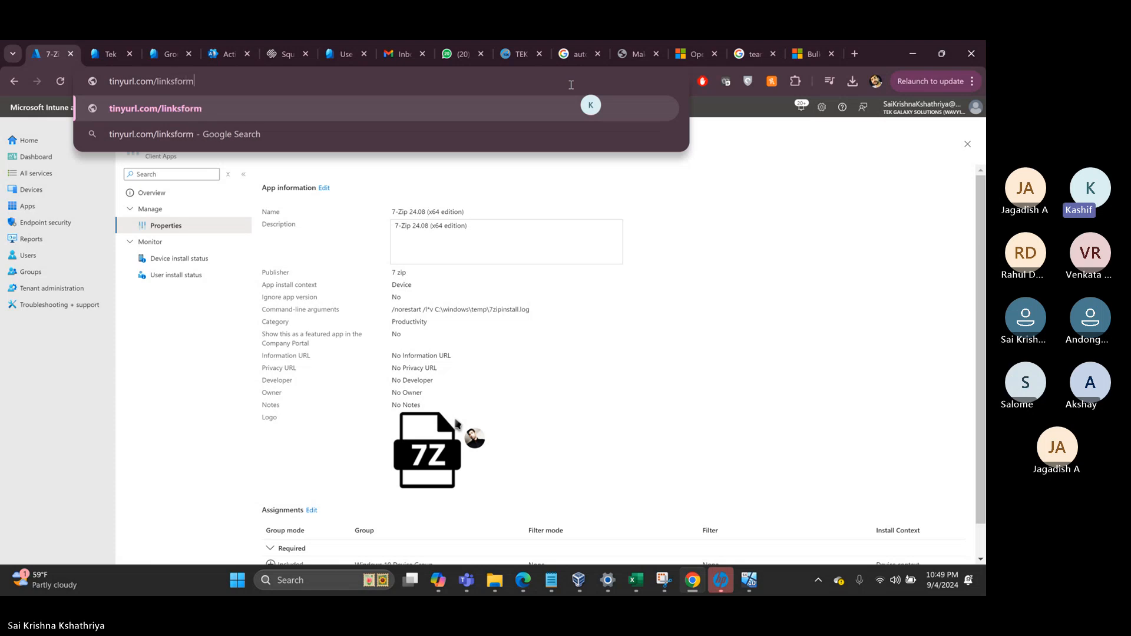
{"action": "key", "text": "Return"}
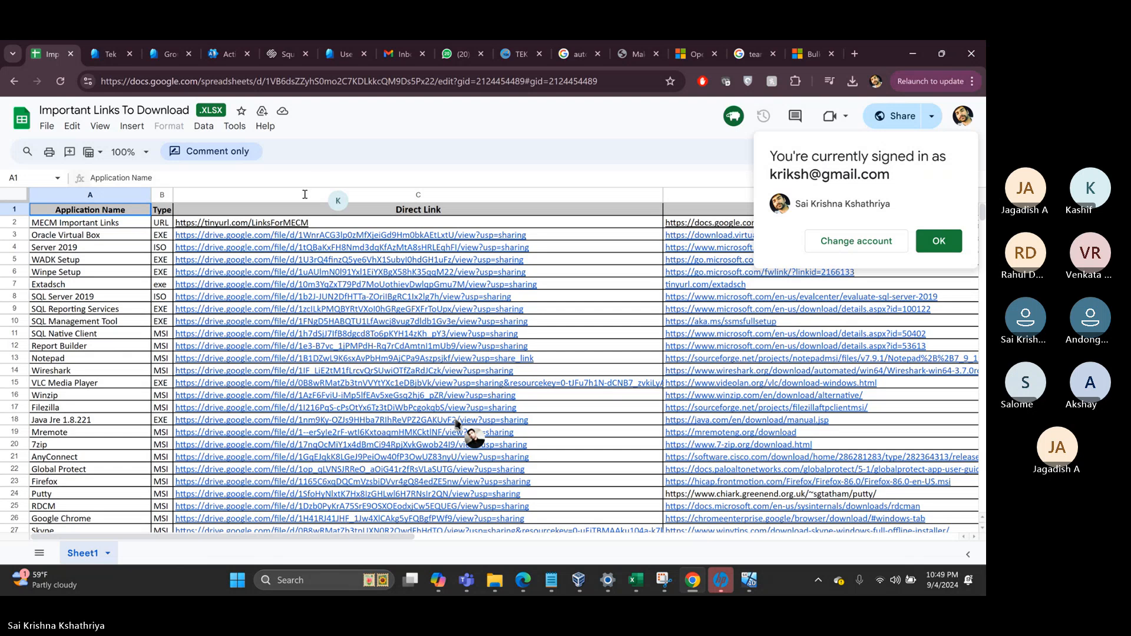
- Copy the Notepad through Skype rows (A13:C27) from the sheet and switch to Intune Notes
{"action": "left_click", "coordinate": [68, 358]}
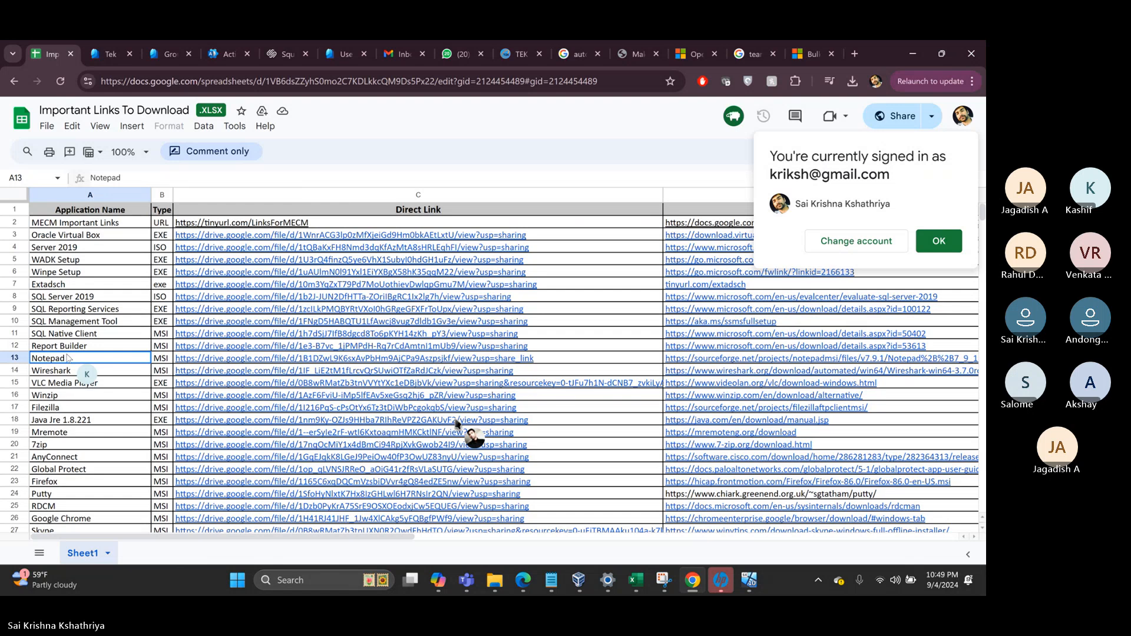
{"action": "key", "text": "shift+Right"}
{"action": "key", "text": "shift+Right"}
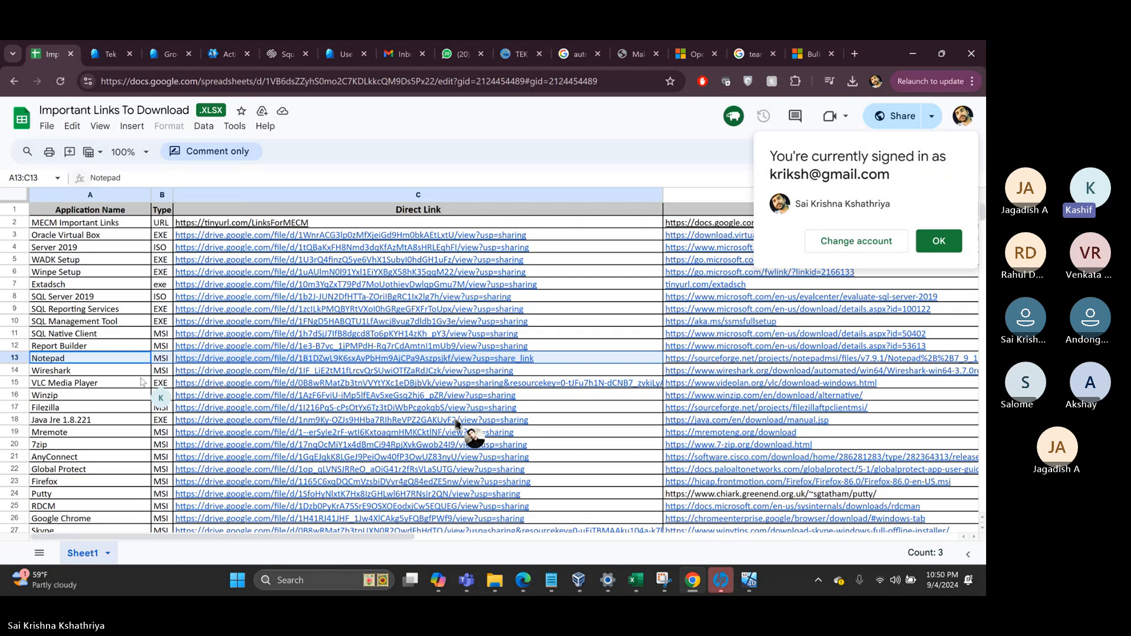
{"action": "key", "text": "shift+Down"}
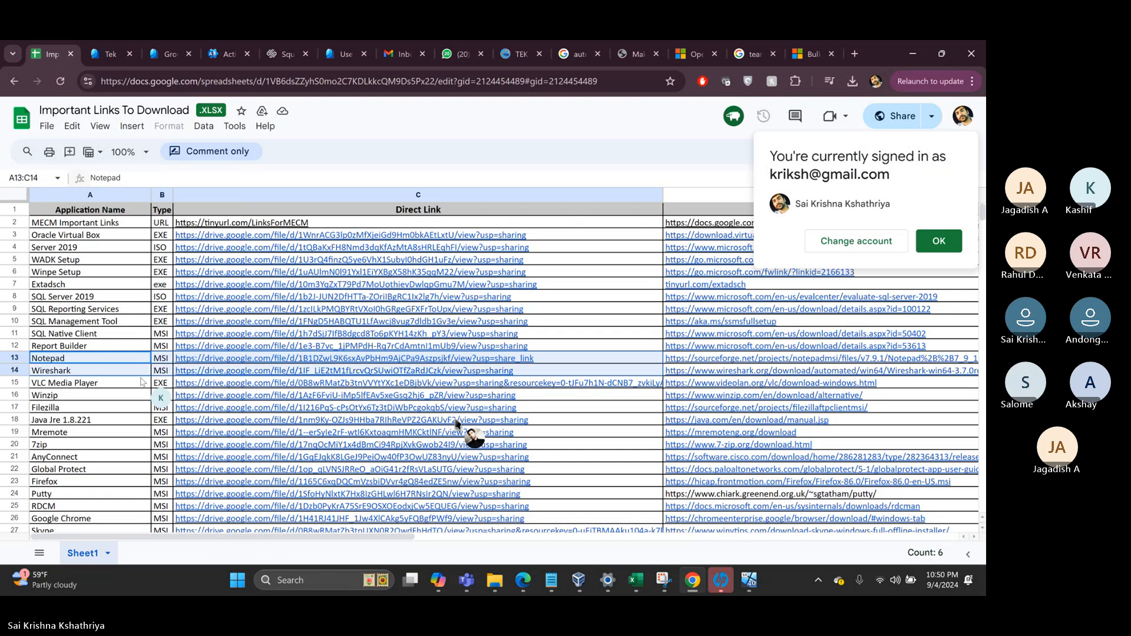
{"action": "key", "text": "shift+Down"}
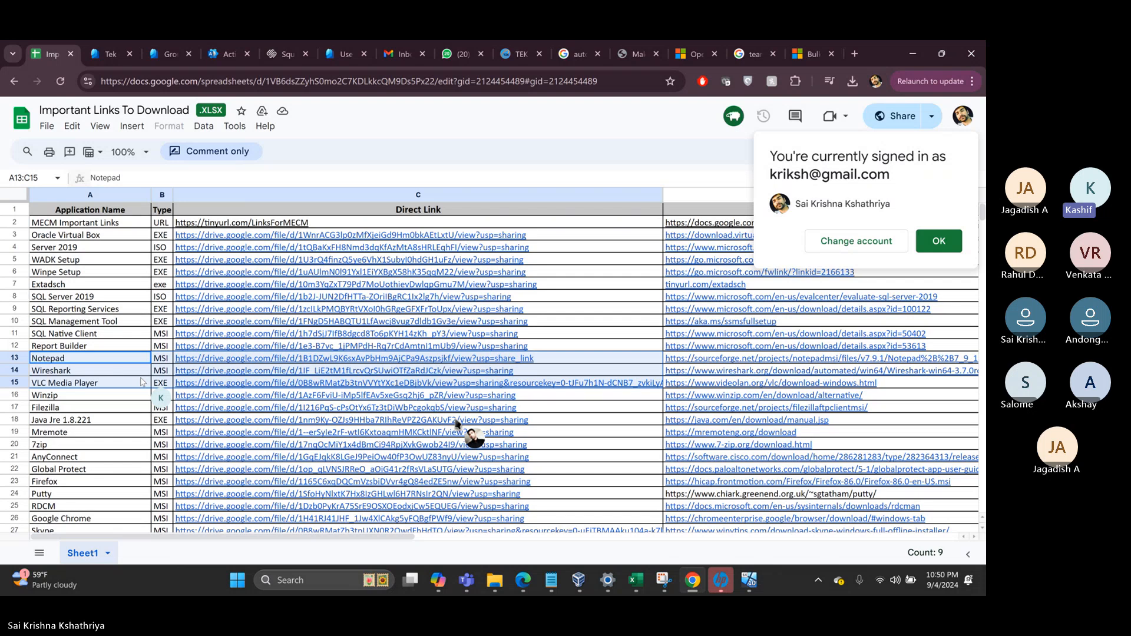
{"action": "key", "text": "shift+Down"}
{"action": "key", "text": "shift+Down"}
{"action": "key", "text": "shift+Down"}
{"action": "key", "text": "shift+Down"}
{"action": "key", "text": "shift+Down"}
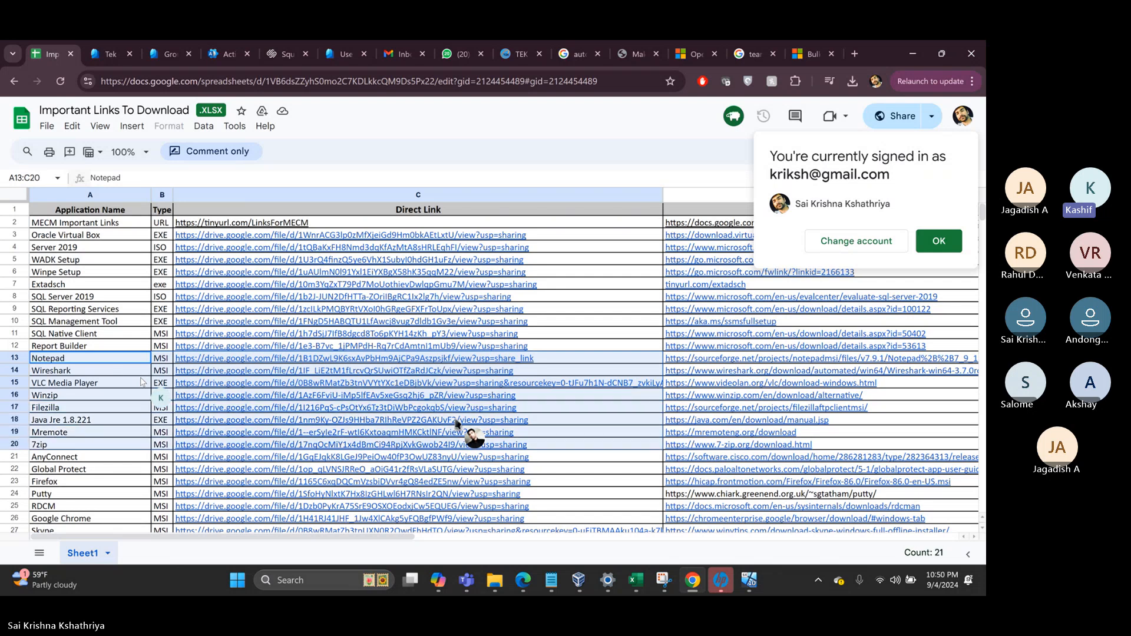
{"action": "key", "text": "shift+Down"}
{"action": "key", "text": "shift+Down"}
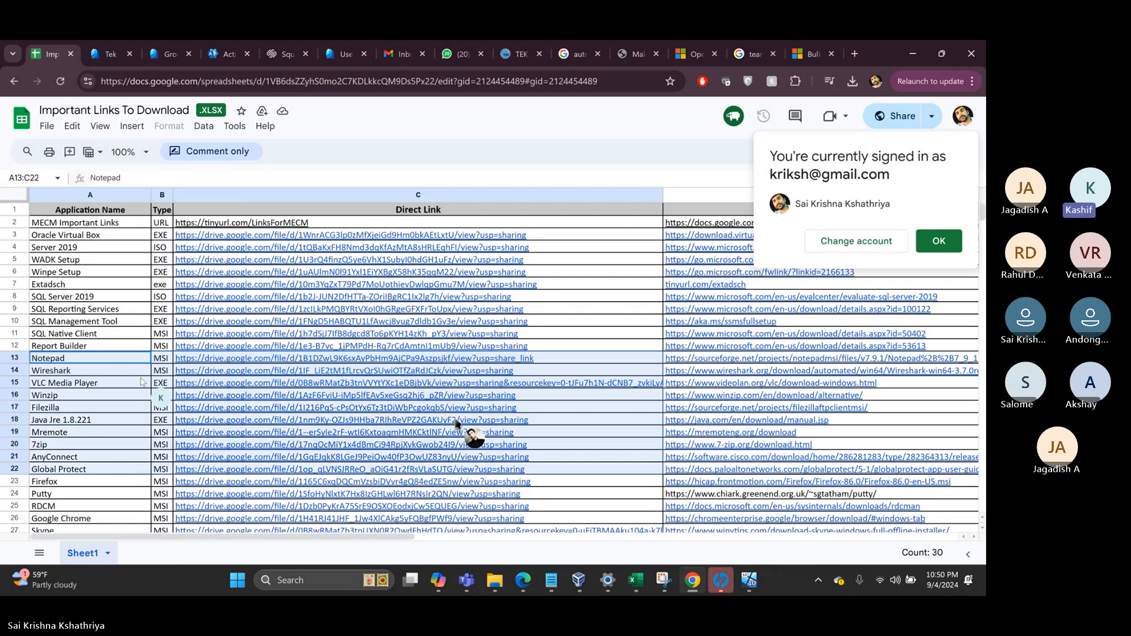
{"action": "key", "text": "shift+Down"}
{"action": "key", "text": "shift+Down"}
{"action": "key", "text": "shift+Down"}
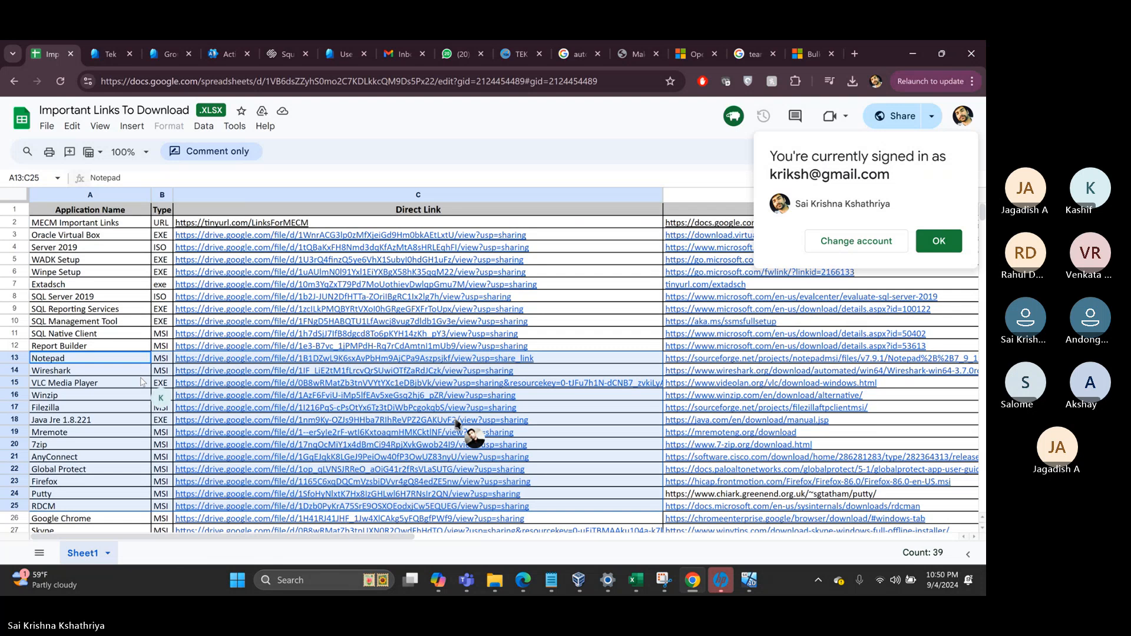
{"action": "key", "text": "shift+Down"}
{"action": "key", "text": "shift+Down"}
{"action": "key", "text": "shift+Down"}
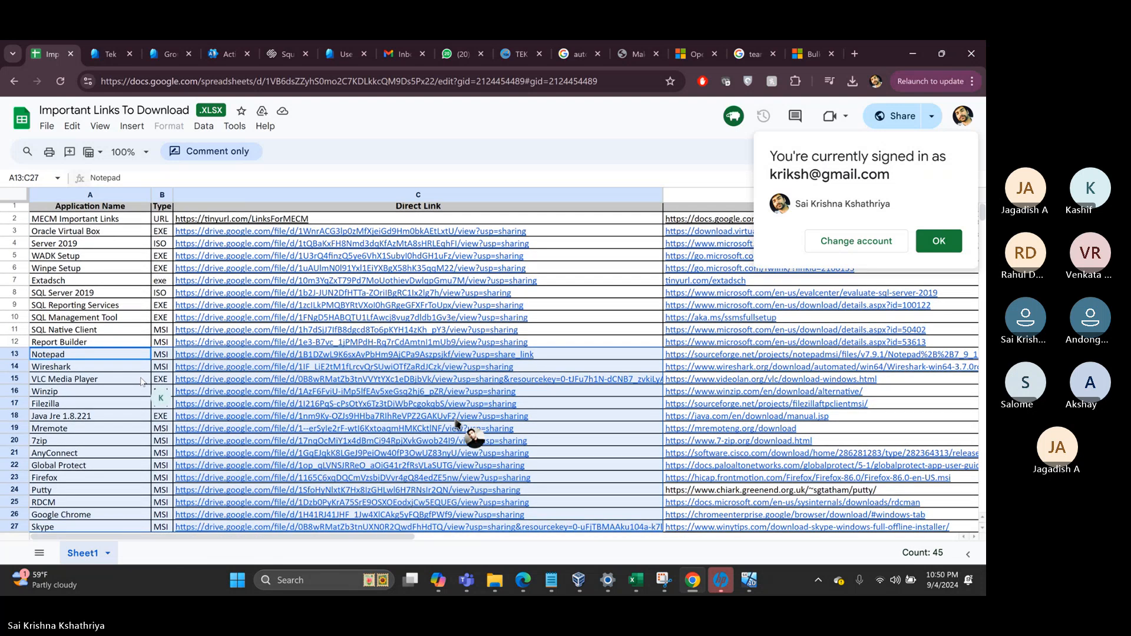
{"action": "key", "text": "shift+Down"}
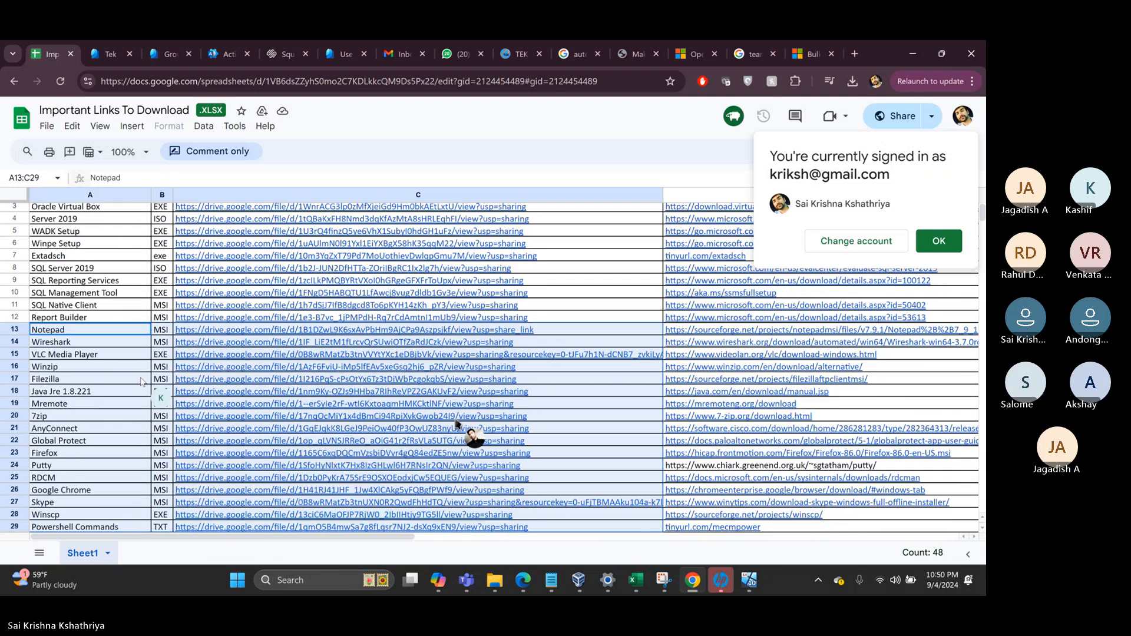
{"action": "key", "text": "shift+Up"}
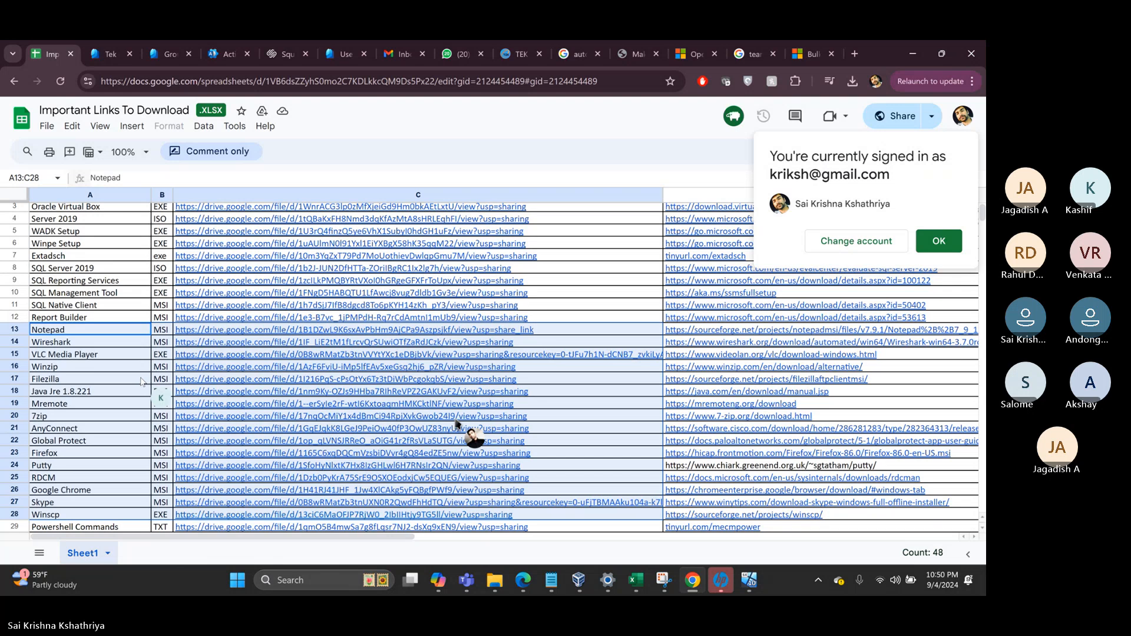
{"action": "key", "text": "shift+Up"}
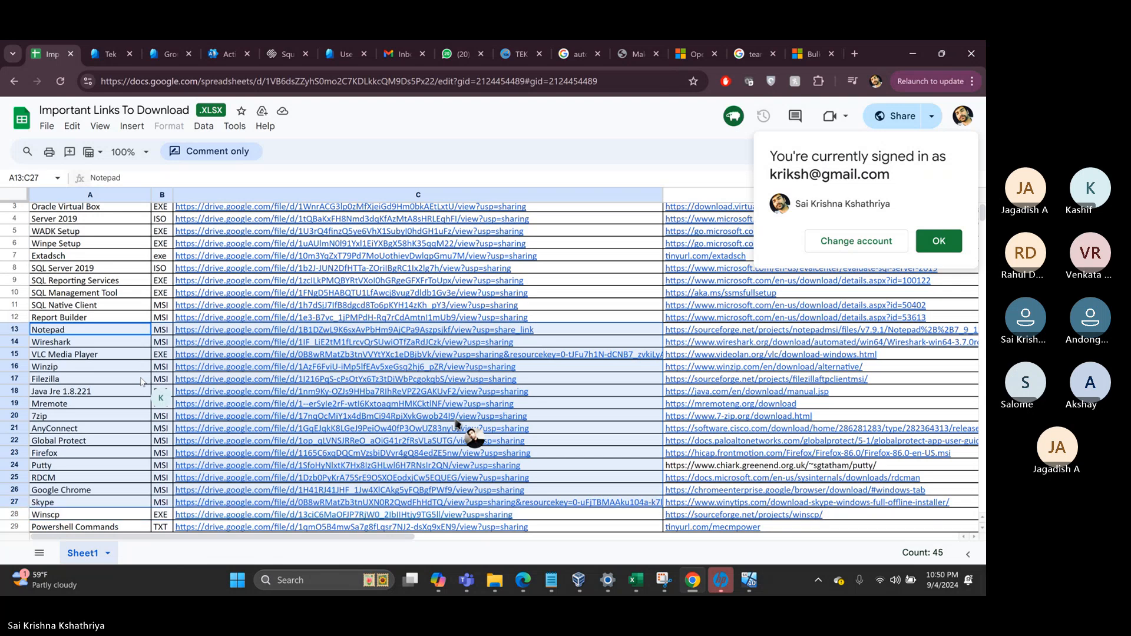
{"action": "key", "text": "ctrl+c"}
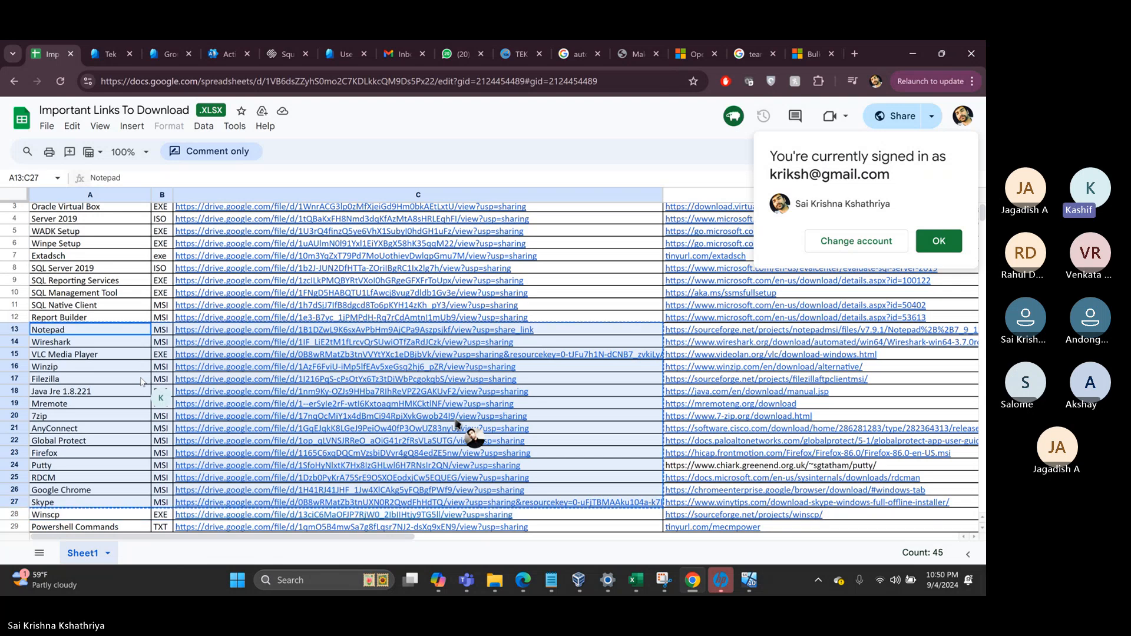
{"action": "left_click", "coordinate": [549, 582]}
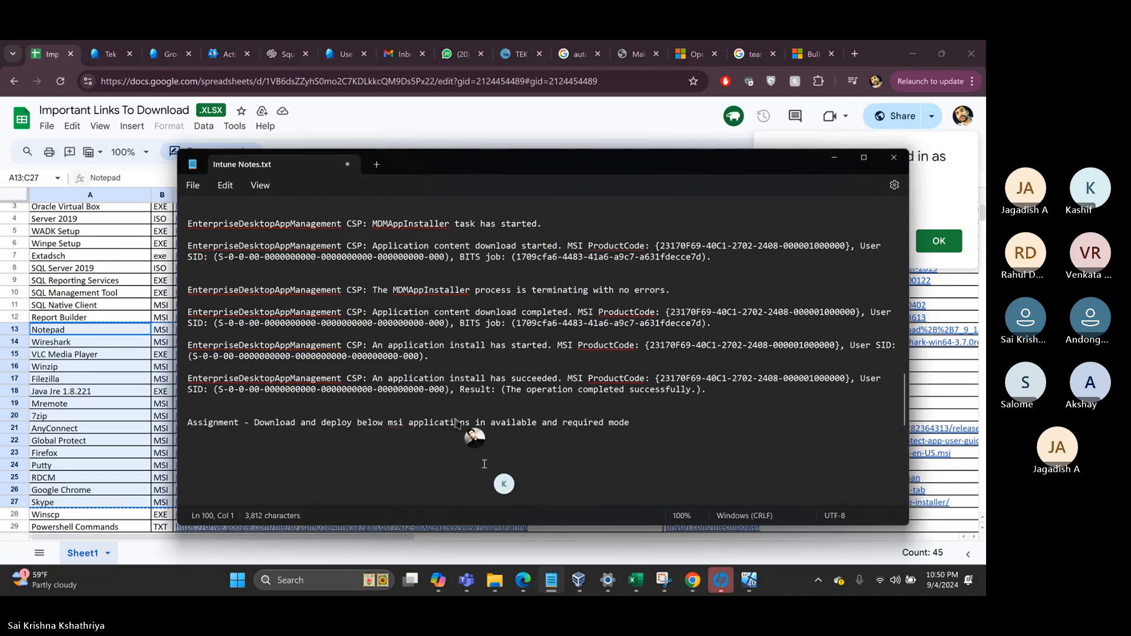
- Paste the app links under the assignment line and delete the VLC Media Player and Java Jre EXE entries
{"action": "key", "text": "ctrl+v"}
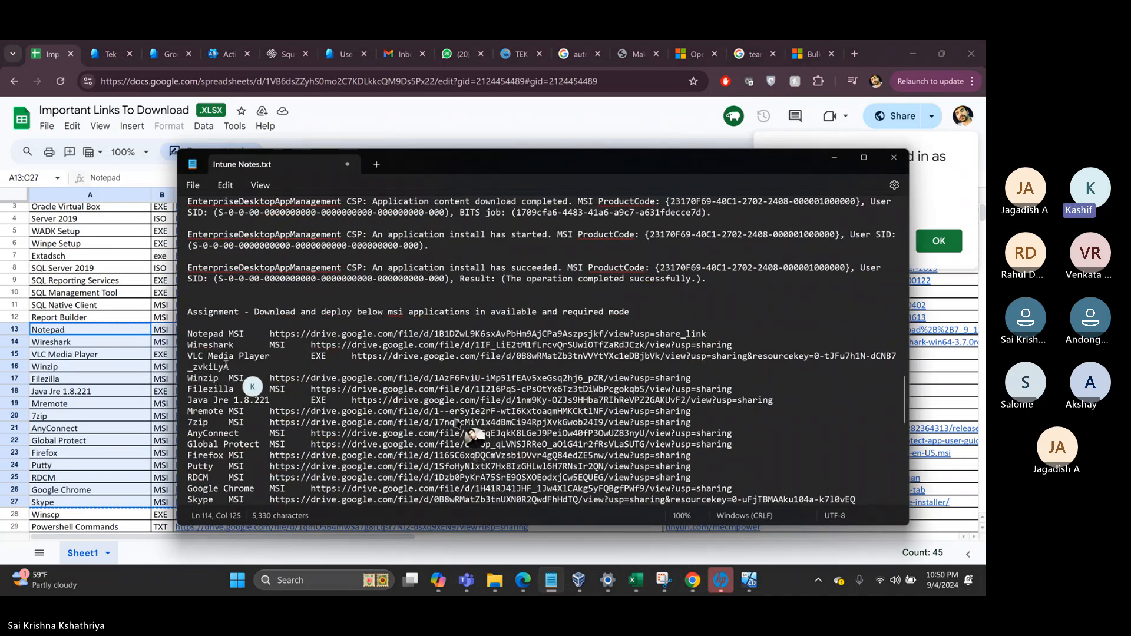
{"action": "left_click", "coordinate": [181, 359]}
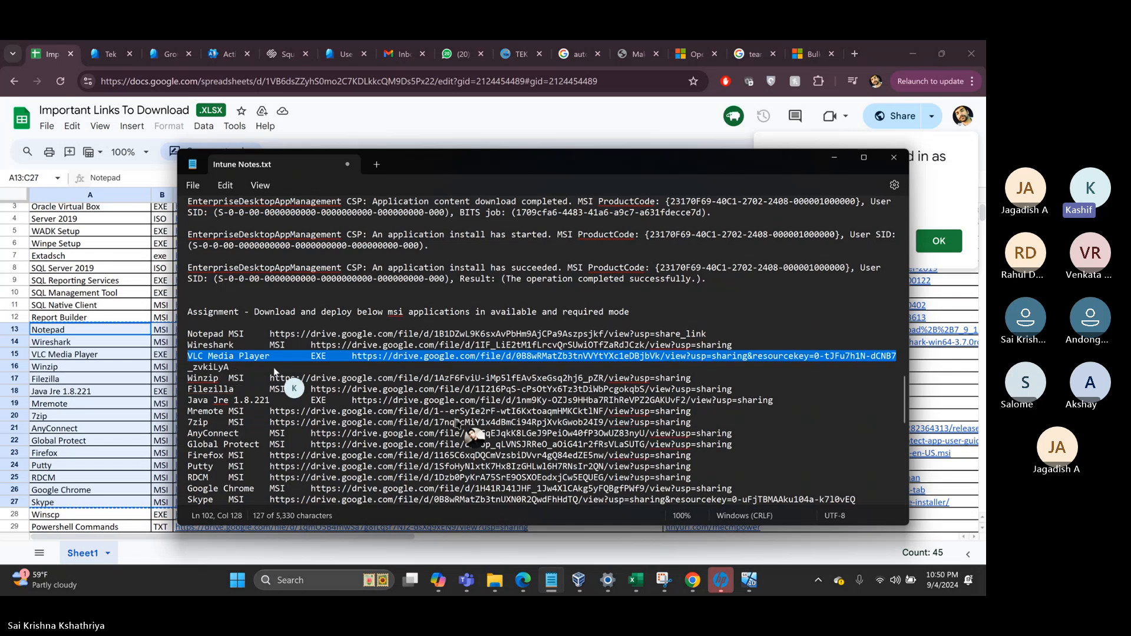
{"action": "key", "text": "Delete"}
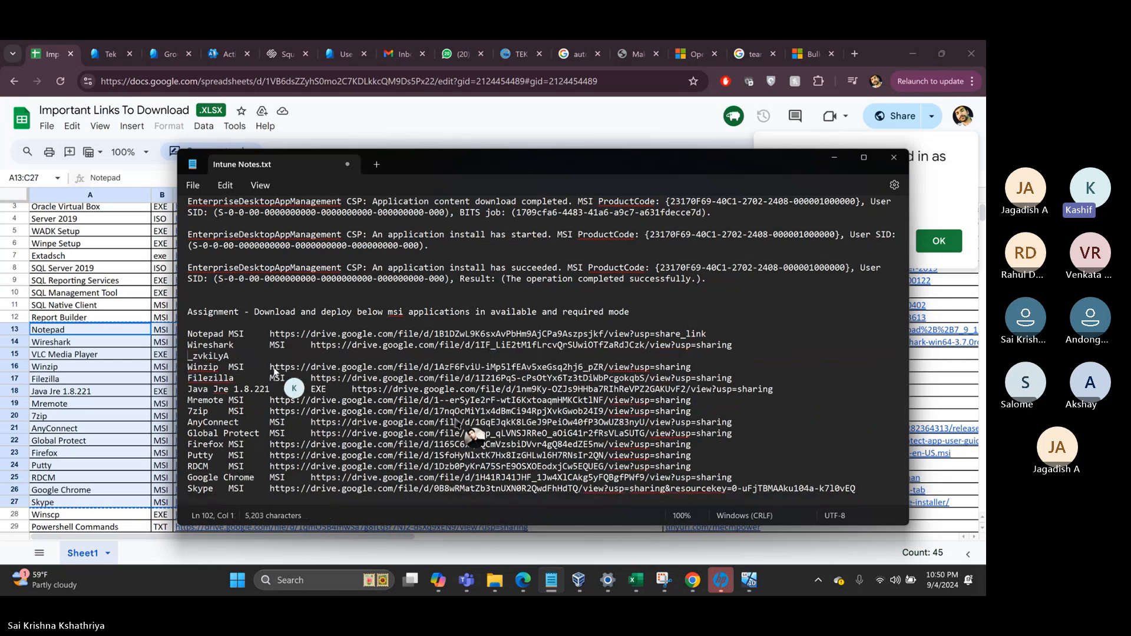
{"action": "key", "text": "shift+Right"}
{"action": "key", "text": "shift+Right"}
{"action": "key", "text": "shift+Right"}
{"action": "key", "text": "shift+Right"}
{"action": "key", "text": "shift+Right"}
{"action": "key", "text": "shift+Right"}
{"action": "key", "text": "shift+Right"}
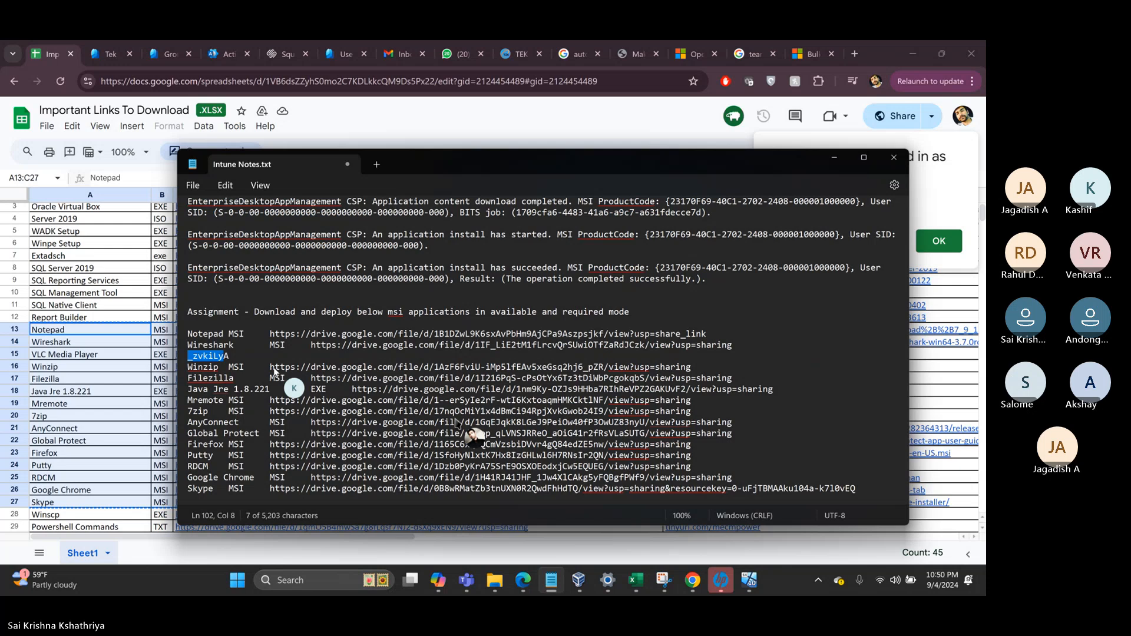
{"action": "key", "text": "shift+Right"}
{"action": "key", "text": "Delete"}
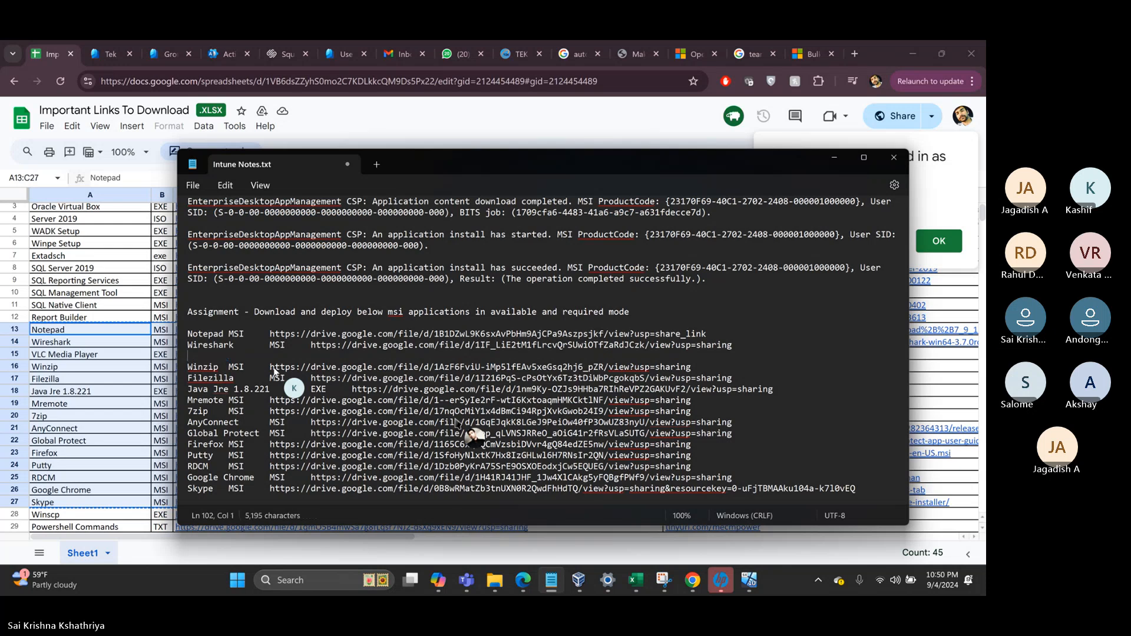
{"action": "key", "text": "Delete"}
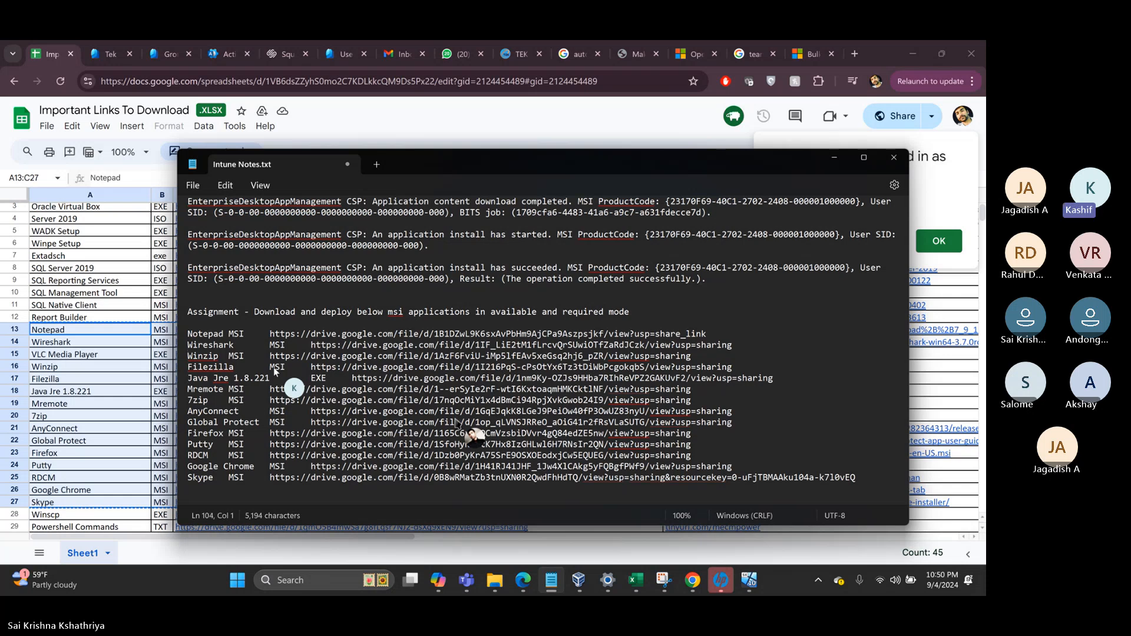
{"action": "left_click_drag", "start_coordinate": [187, 379], "coordinate": [183, 386]}
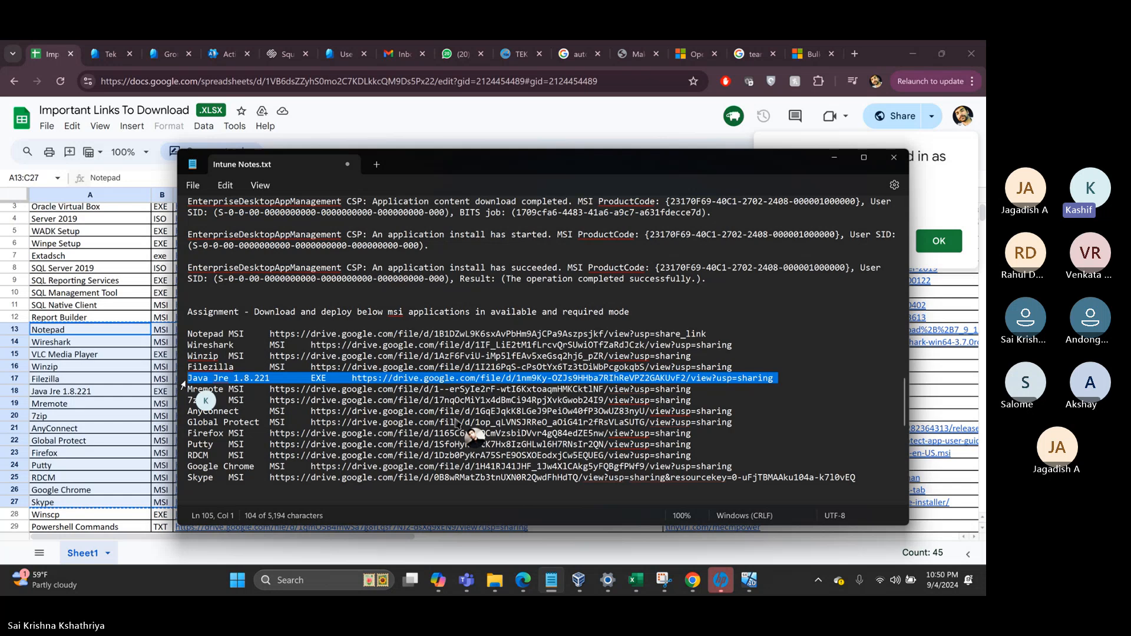
{"action": "key", "text": "Delete"}
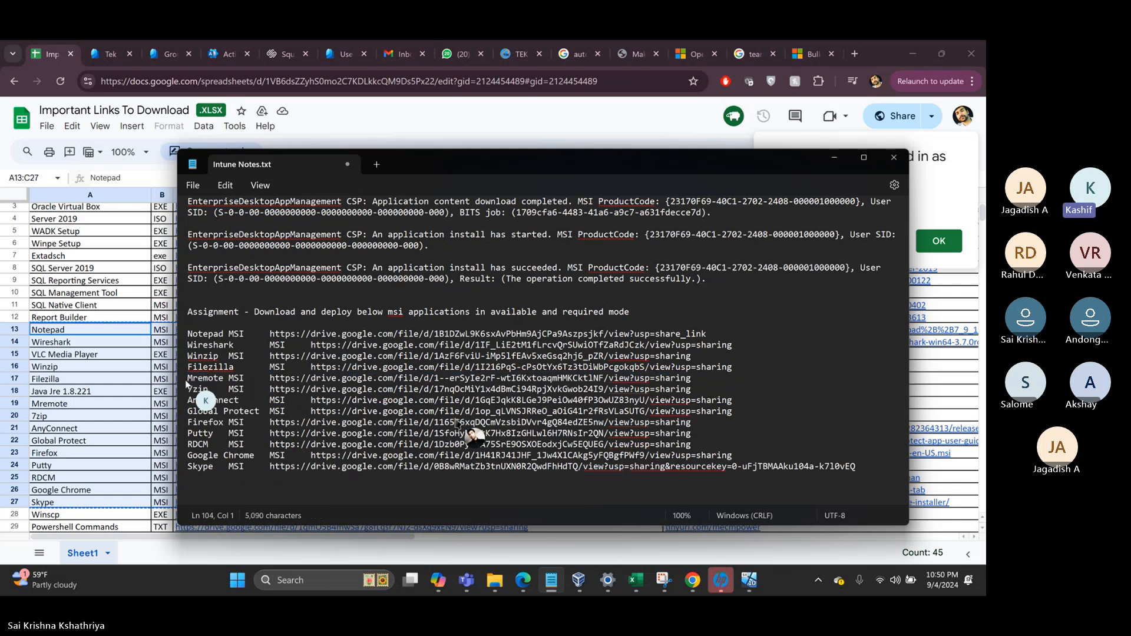
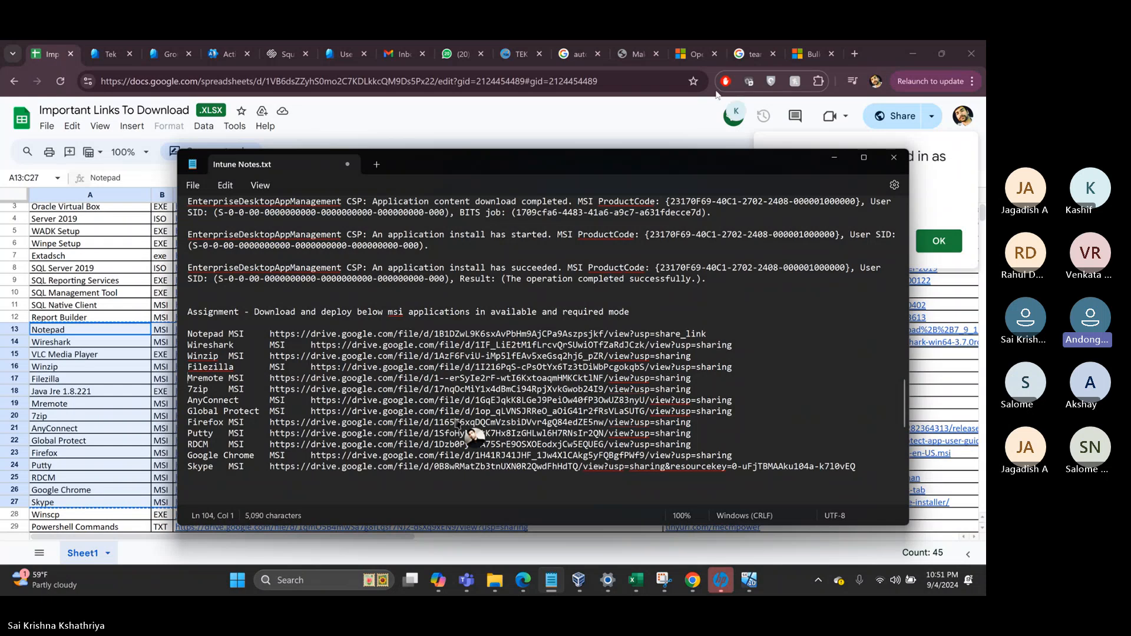
- Copy the MSIX x64 download link address from the Teams Bulk install page, then return to Intune Notes
{"action": "left_click", "coordinate": [807, 55]}
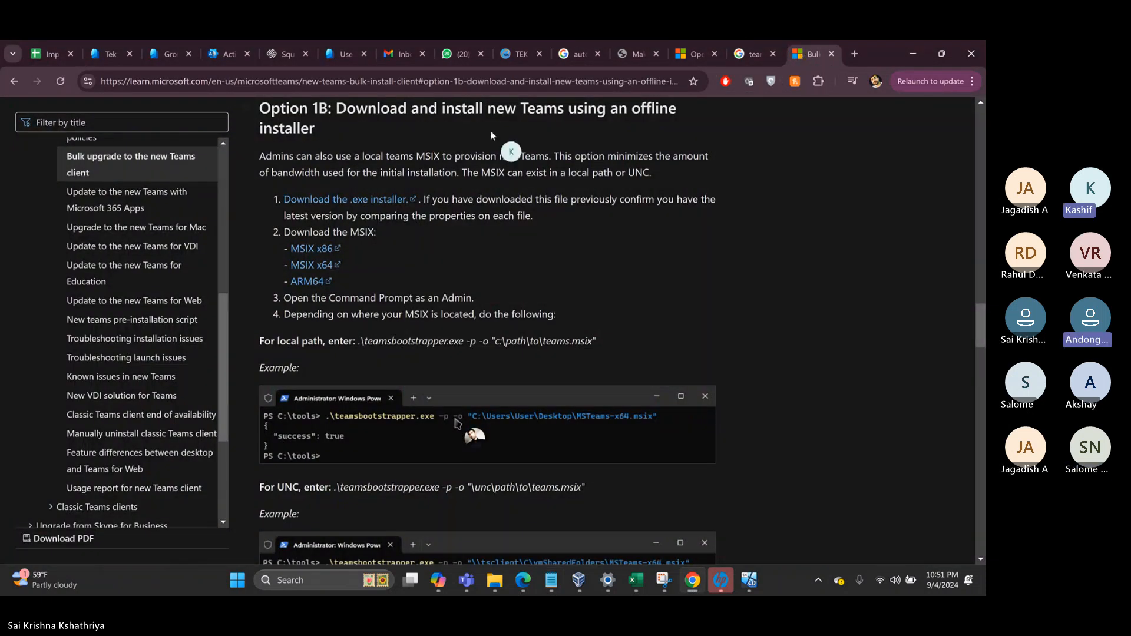
{"action": "right_click", "coordinate": [313, 269]}
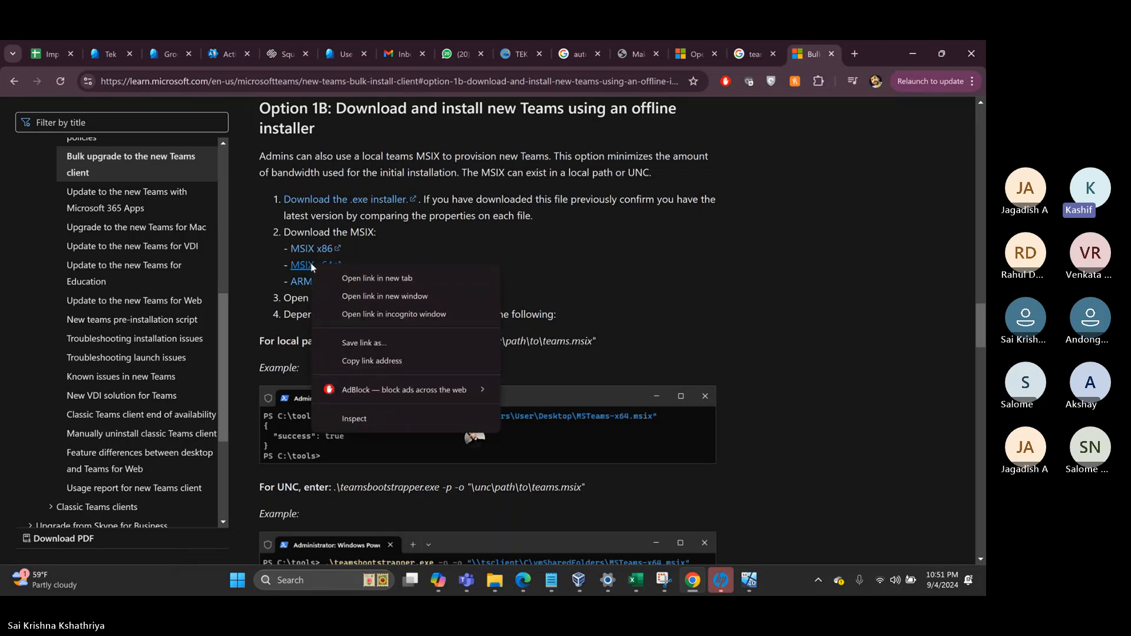
{"action": "left_click", "coordinate": [356, 361]}
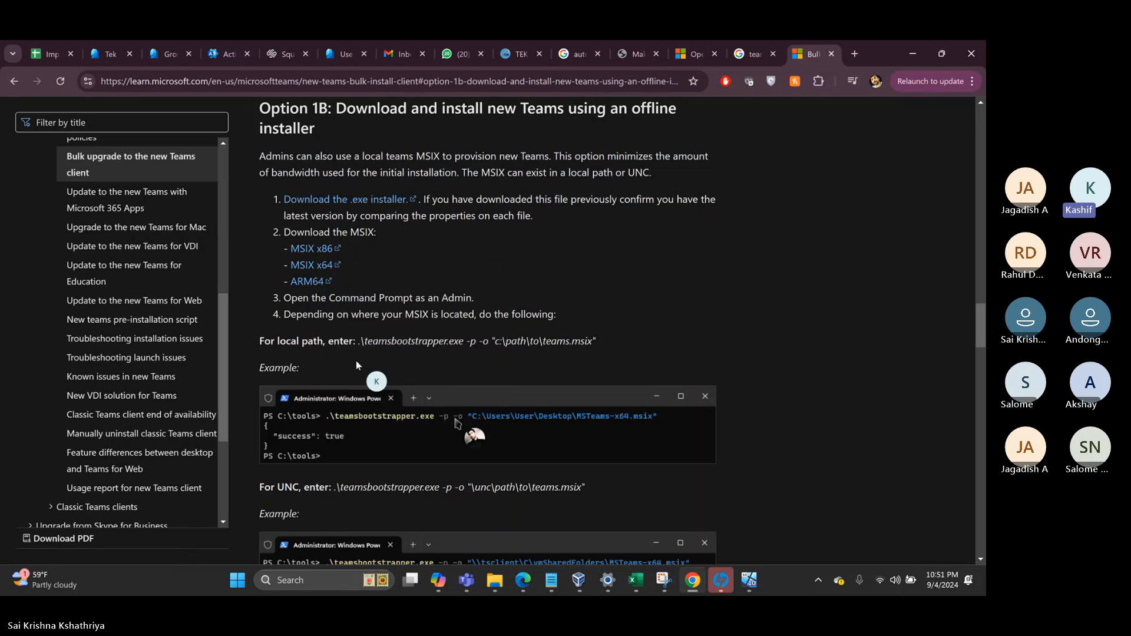
{"action": "left_click", "coordinate": [547, 589]}
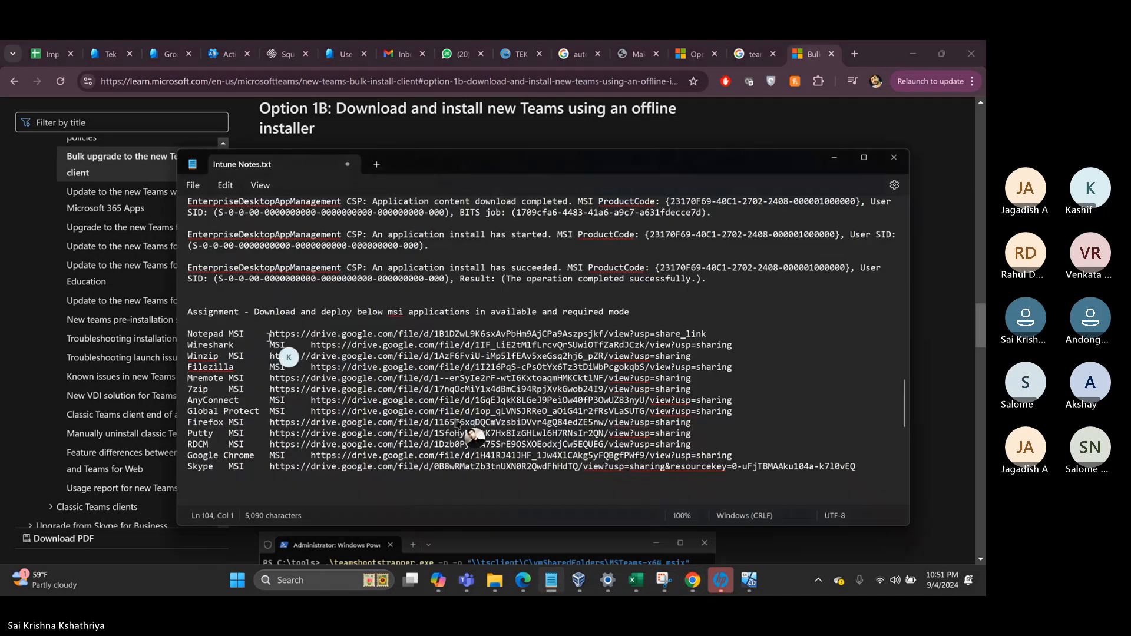
{"action": "left_click", "coordinate": [249, 326]}
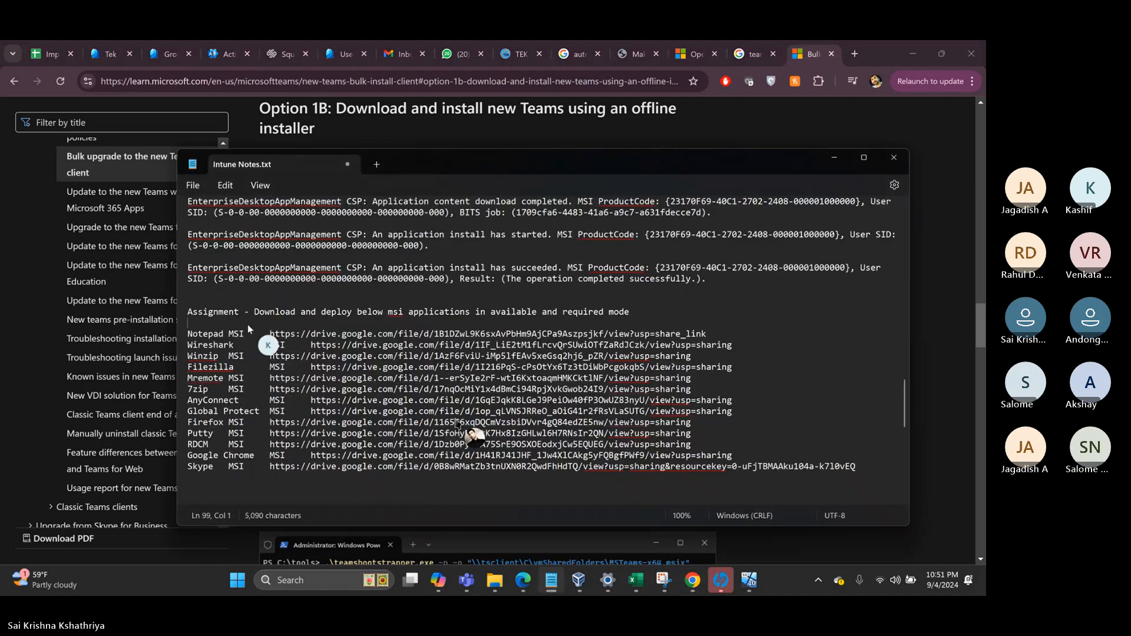
{"action": "type", "text": "Teams"}
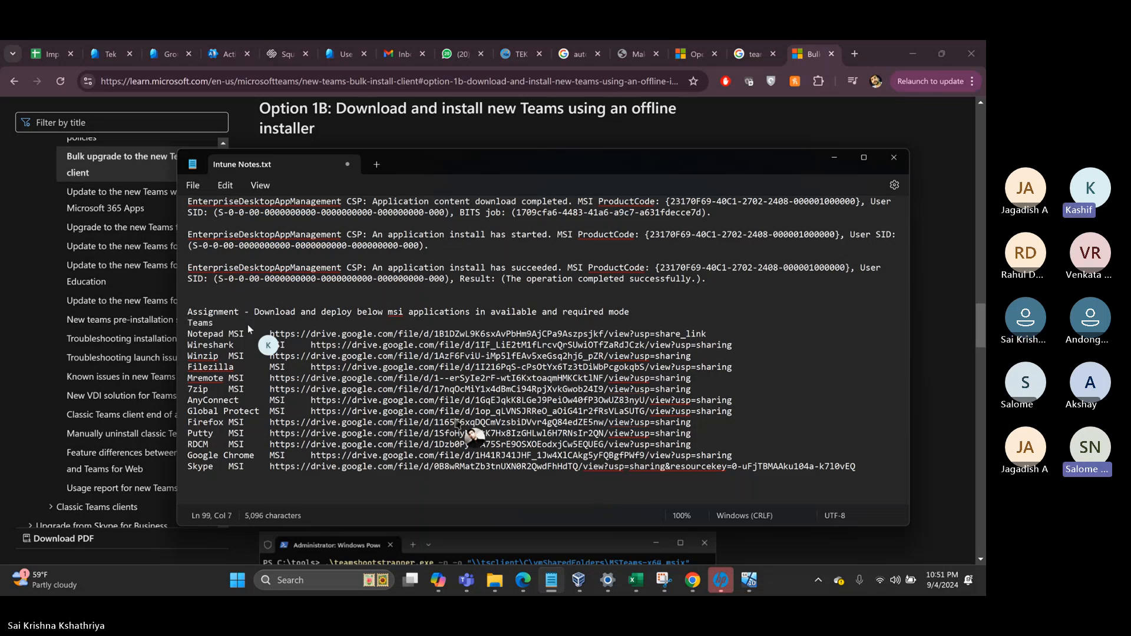
{"action": "type", "text": " MSIEXE"}
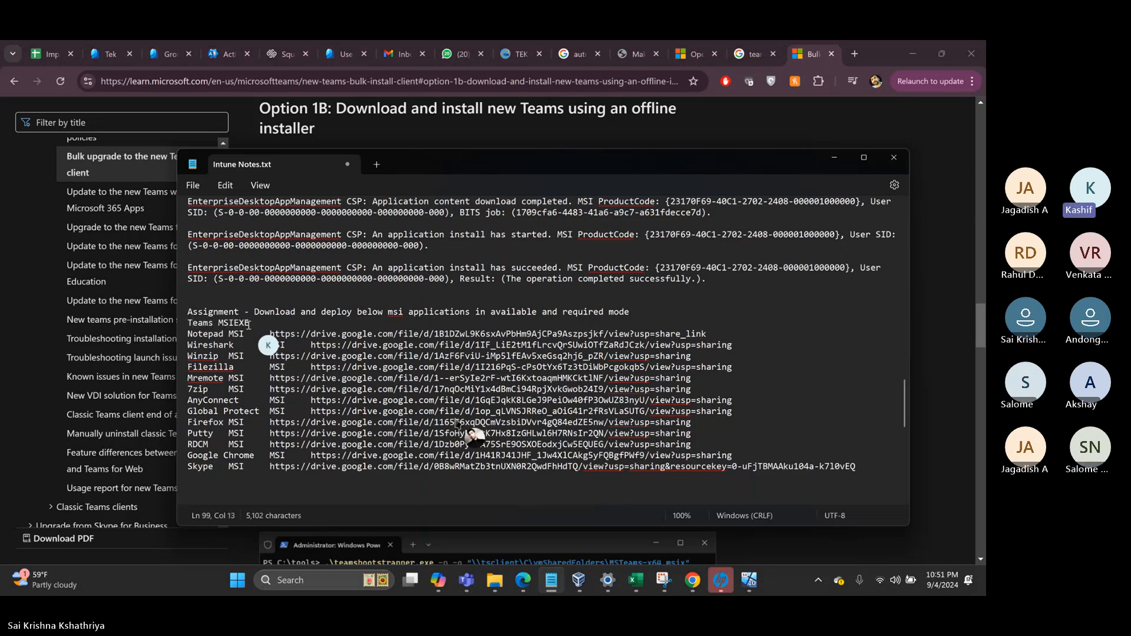
{"action": "type", "text": "C"}
{"action": "key", "text": "BackSpace"}
{"action": "key", "text": "BackSpace"}
{"action": "key", "text": "BackSpace"}
{"action": "key", "text": "BackSpace"}
{"action": "type", "text": "X :"}
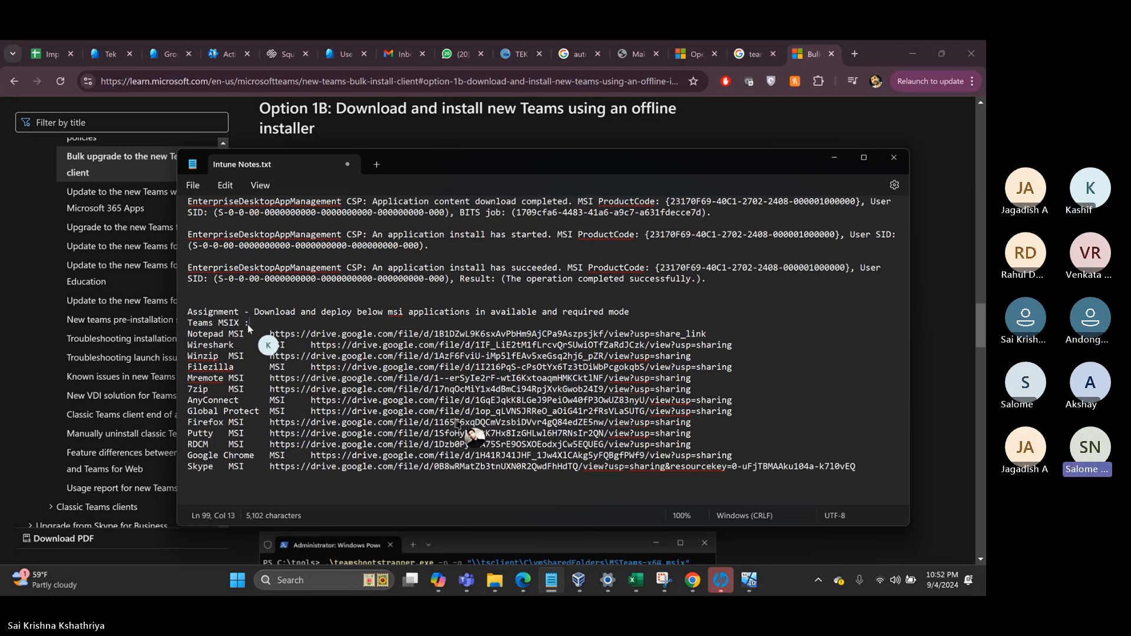
{"action": "type", "text": "https://go.microsoft.com/fwlink/?linkid=2196106"}
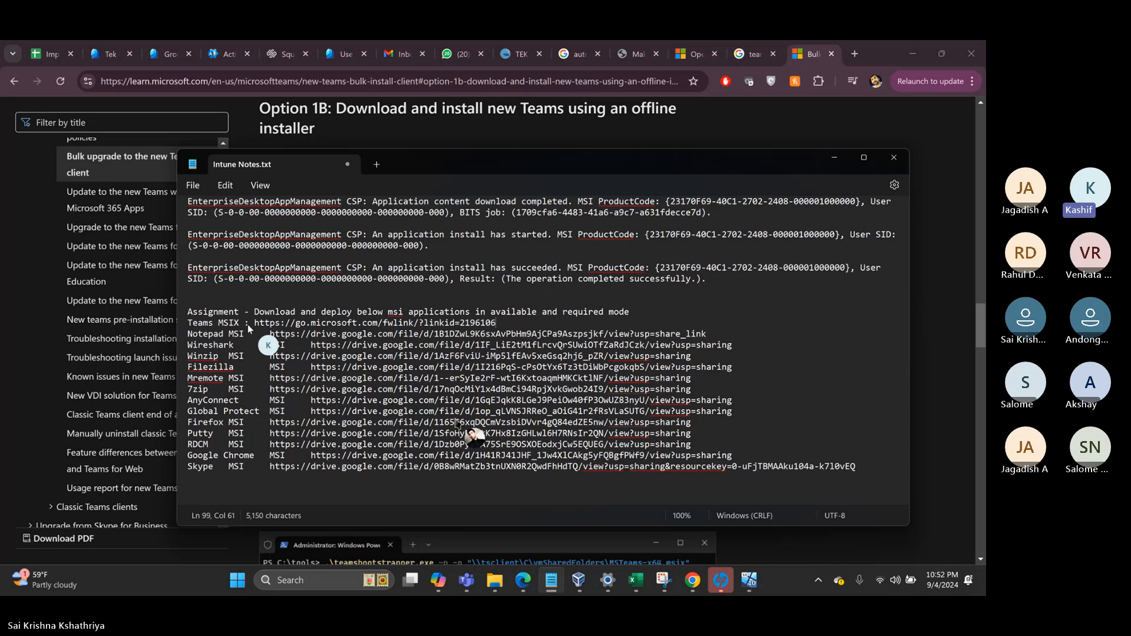
{"action": "mouse_move", "coordinate": [860, 470]}
{"action": "left_mouse_down"}
{"action": "mouse_move", "coordinate": [513, 387]}
{"action": "mouse_move", "coordinate": [109, 235]}
{"action": "mouse_move", "coordinate": [179, 176]}
{"action": "mouse_move", "coordinate": [180, 354]}
{"action": "mouse_move", "coordinate": [176, 321]}
{"action": "mouse_move", "coordinate": [861, 474]}
{"action": "left_mouse_up"}
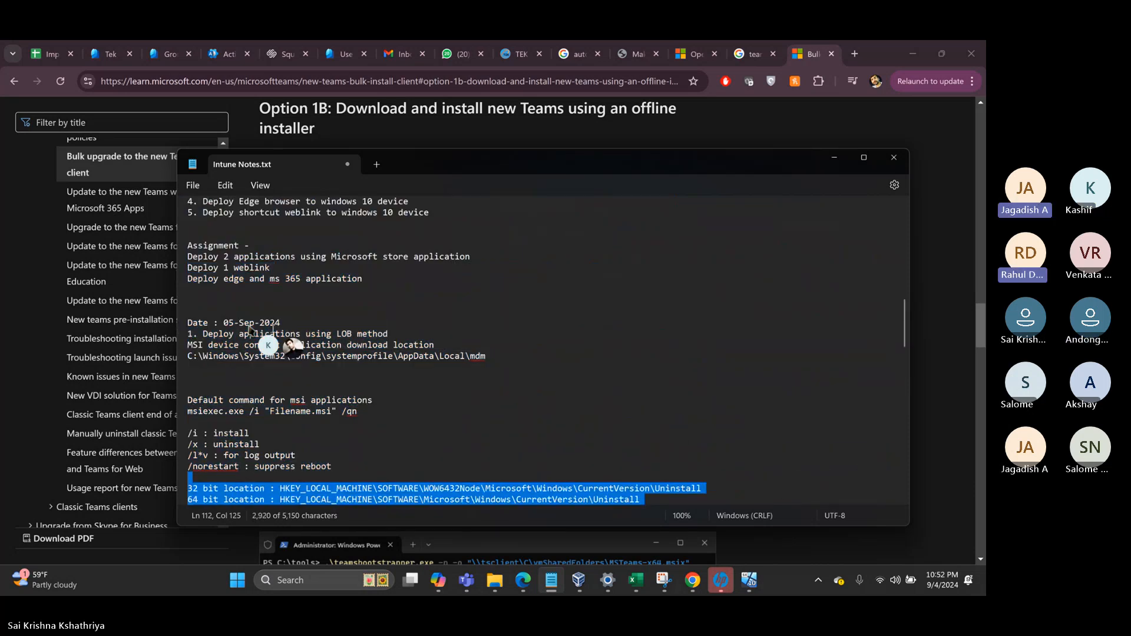
{"action": "left_click", "coordinate": [224, 293]}
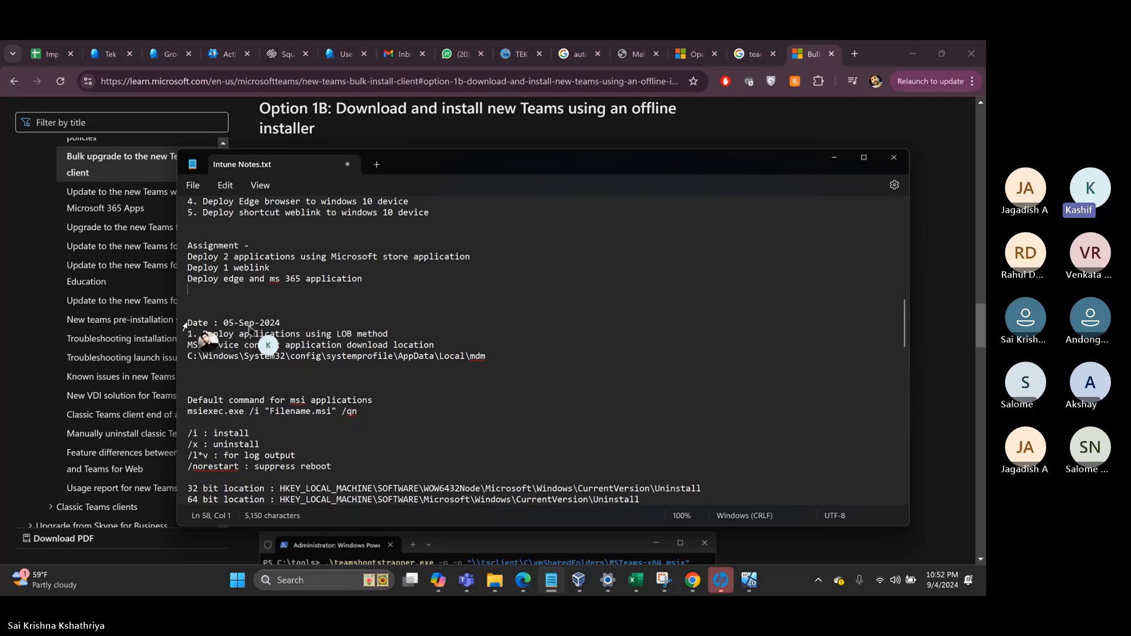
{"action": "triple_click", "coordinate": [185, 324]}
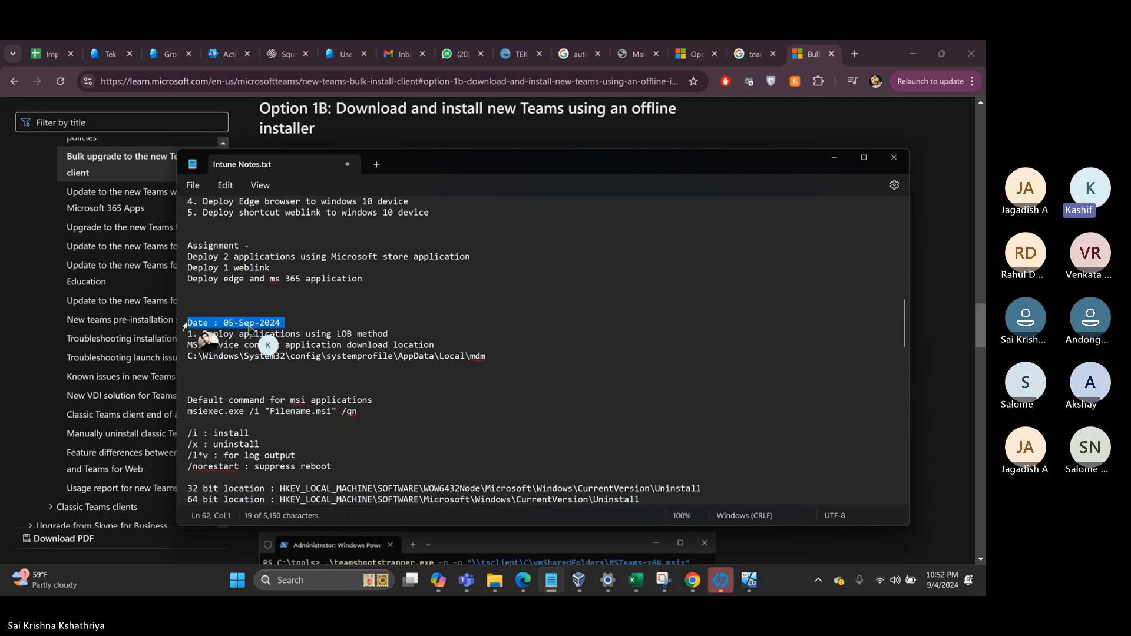
{"action": "left_click", "coordinate": [317, 323]}
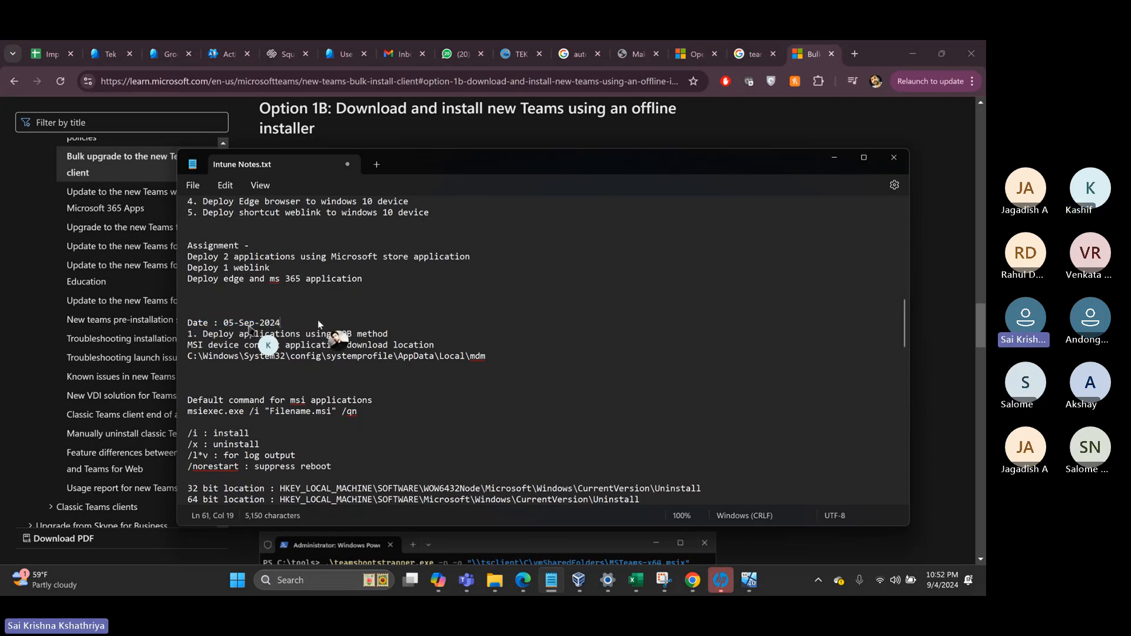
{"action": "left_click_drag", "start_coordinate": [187, 322], "coordinate": [724, 413]}
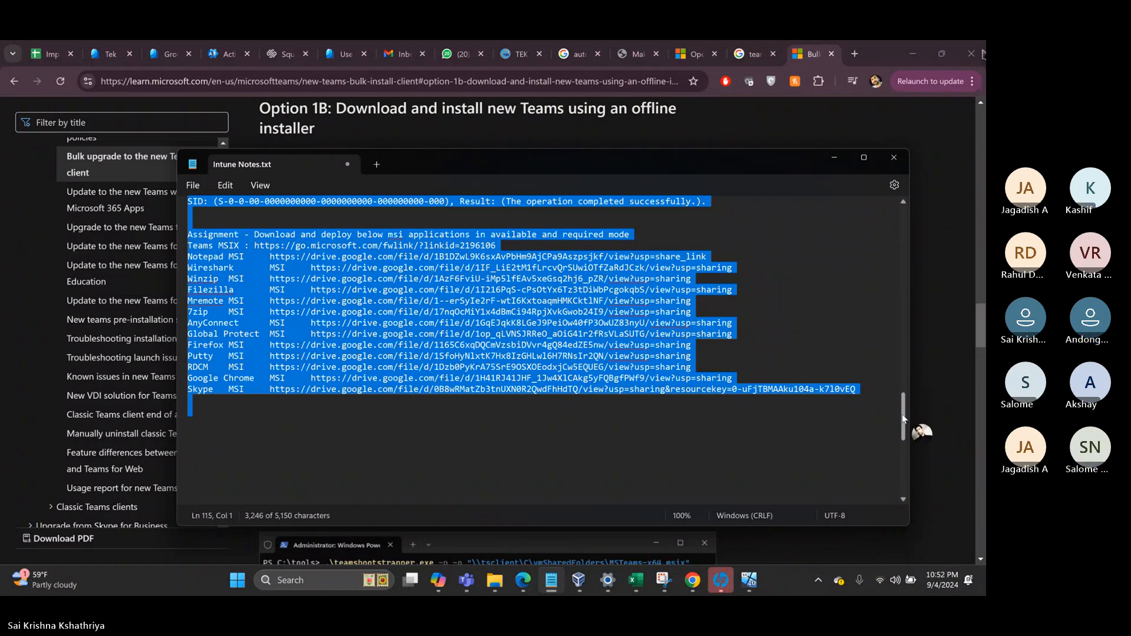
- Load web.whatsapp.com in a new tab and scroll the Intune - Aug - 7AM chat to its latest Teams link
{"action": "left_click", "coordinate": [853, 62]}
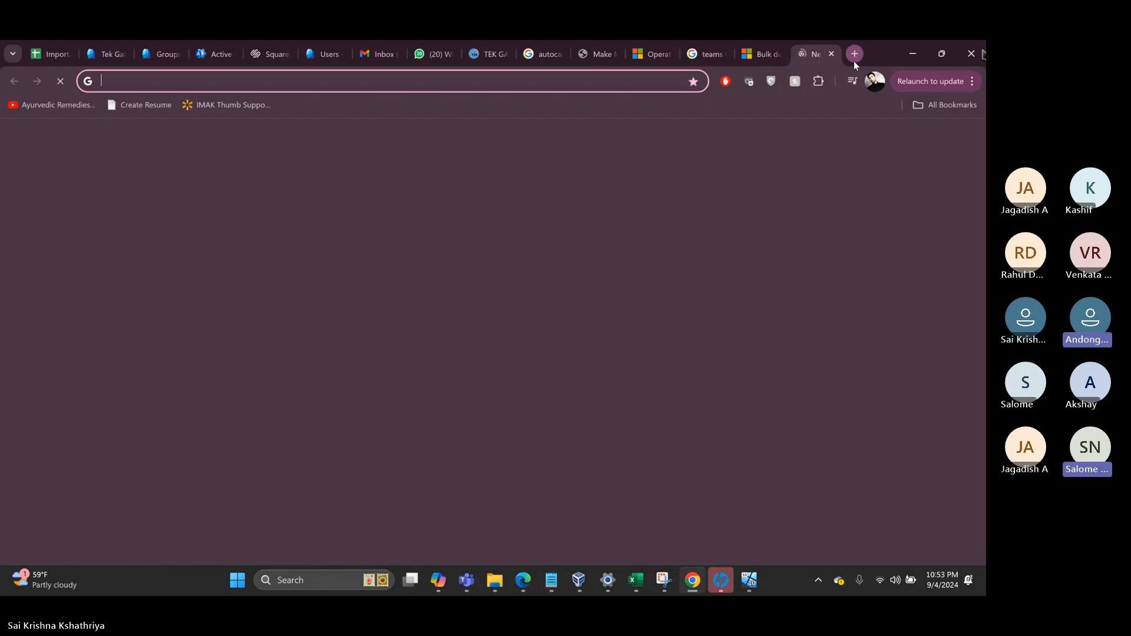
{"action": "type", "text": "wh"}
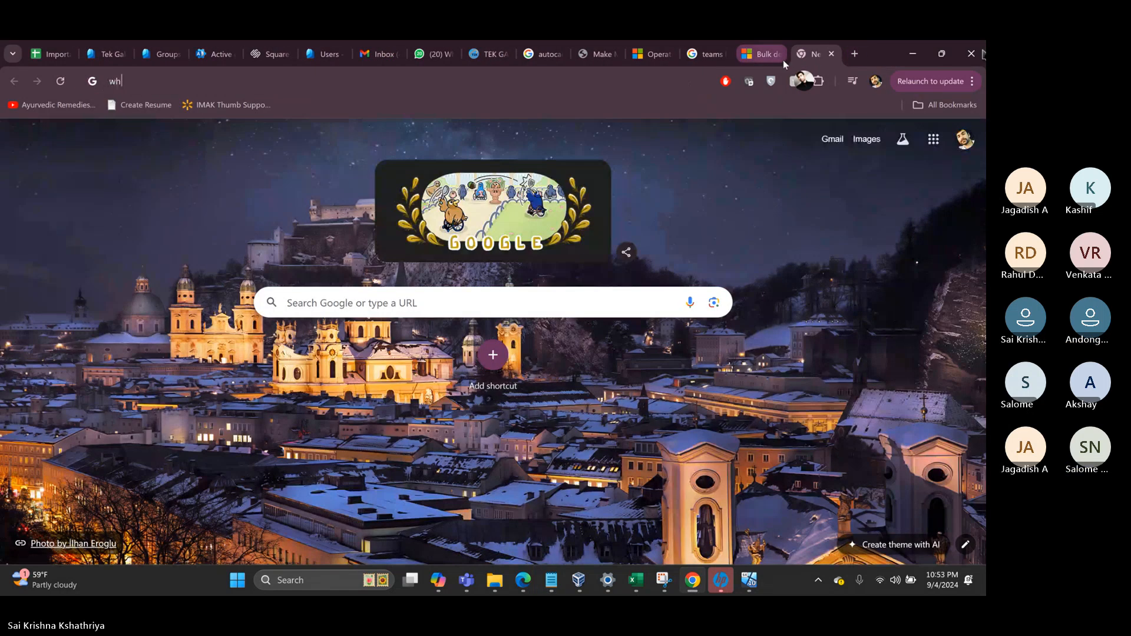
{"action": "type", "text": "atsApp"}
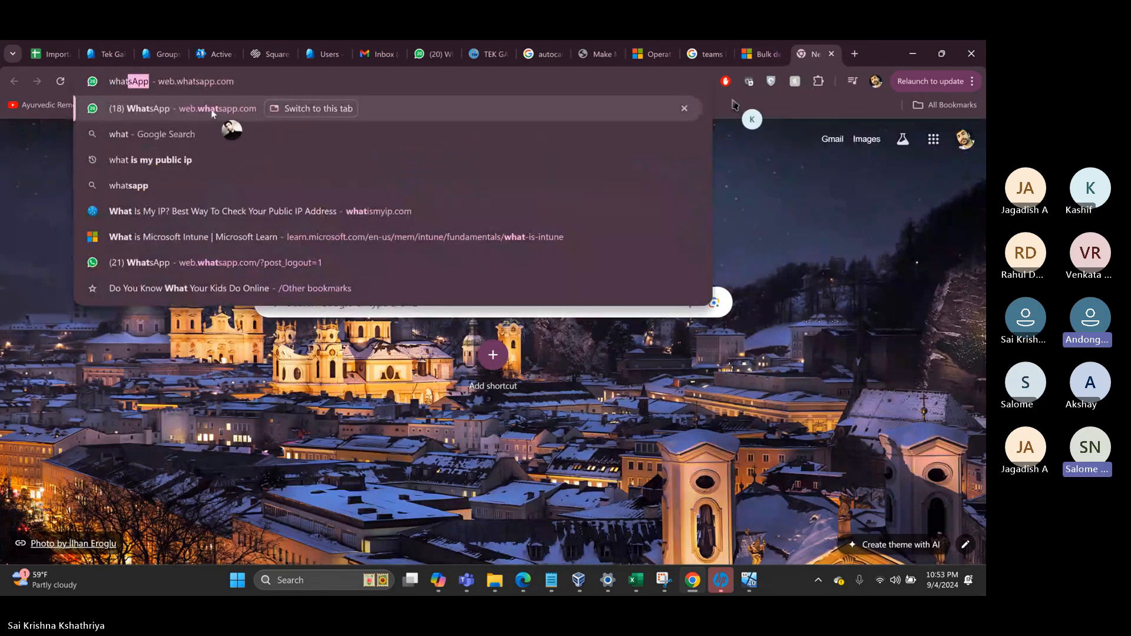
{"action": "left_click", "coordinate": [211, 108]}
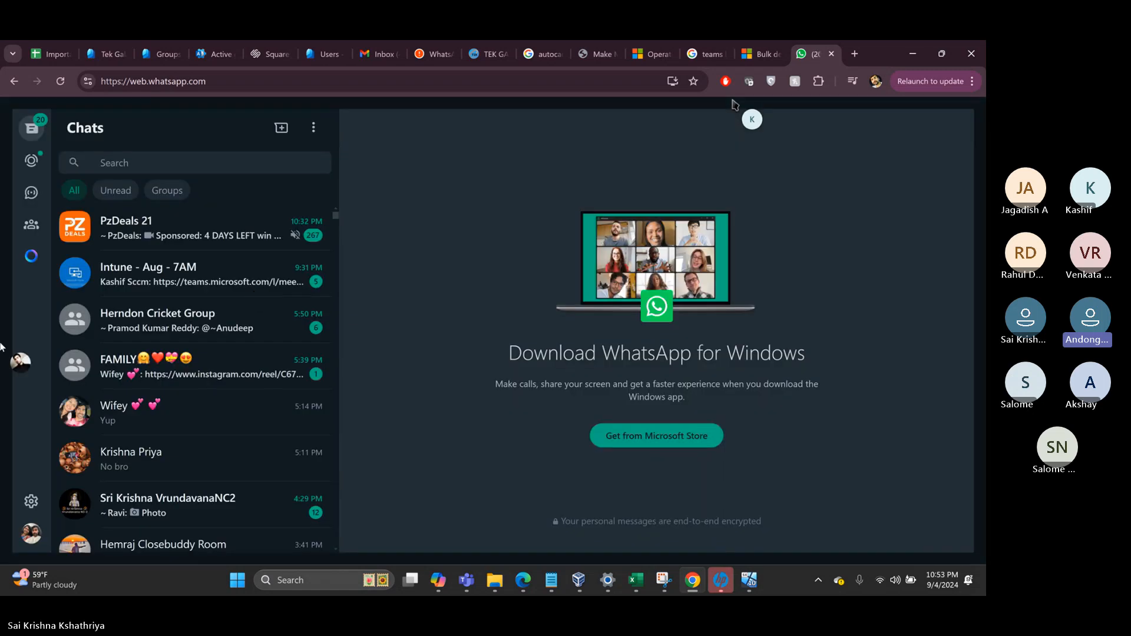
{"action": "left_click", "coordinate": [190, 285]}
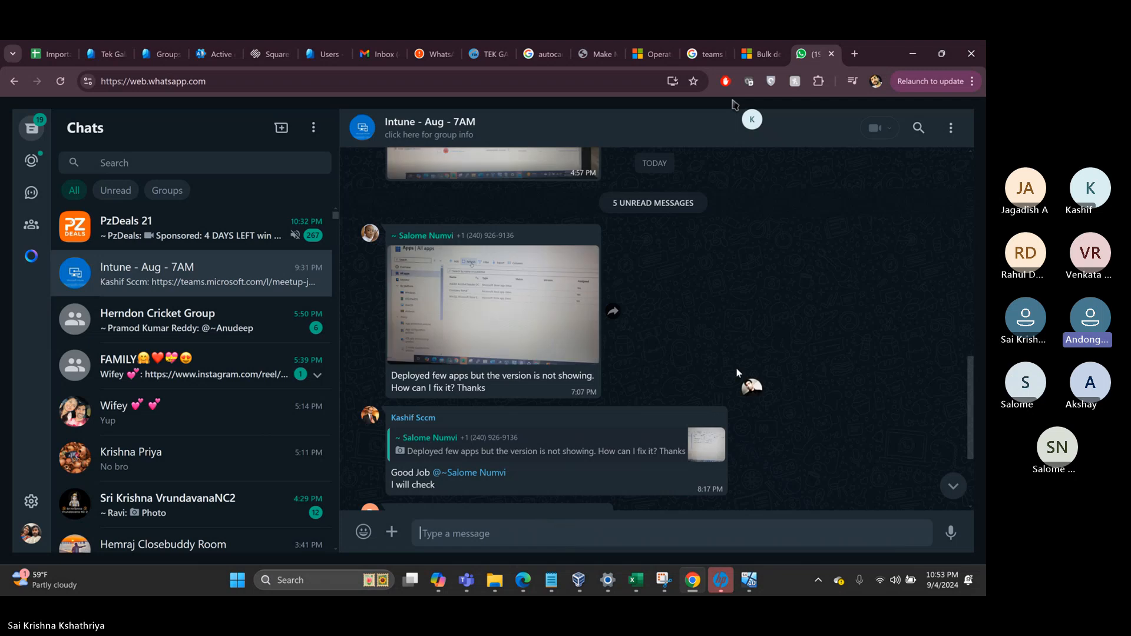
{"action": "scroll", "coordinate": [738, 371], "scroll_direction": "down", "scroll_amount": 3}
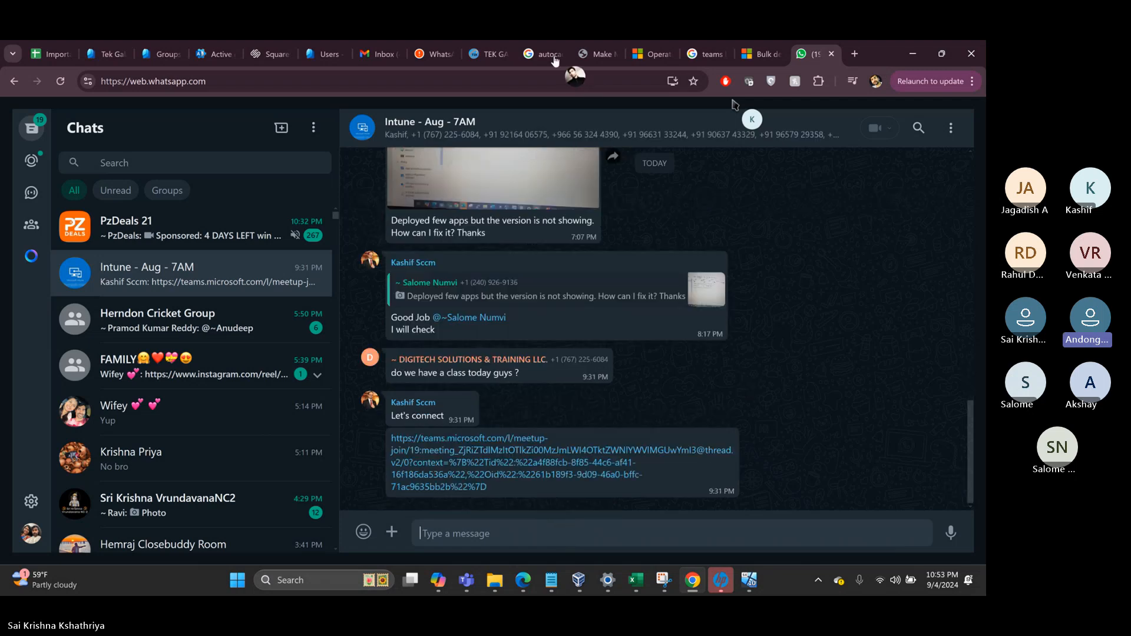